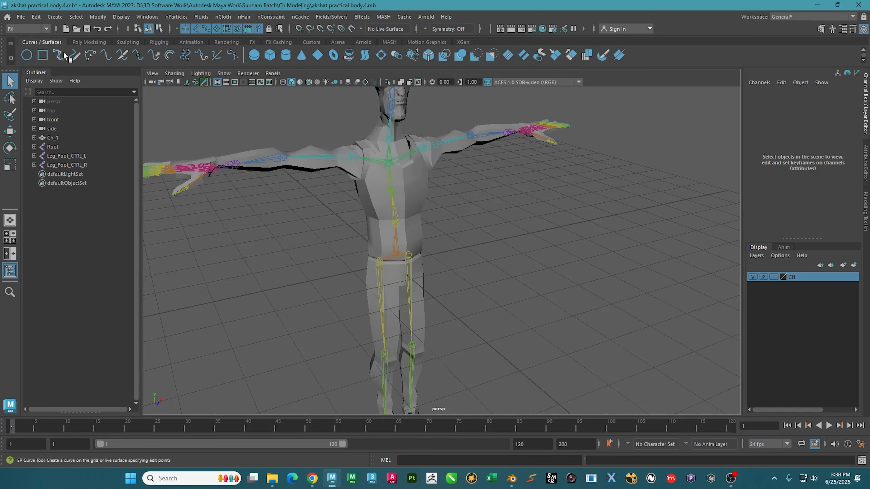
- Create a polygon cube and move it along X to about 4.742, beside the character
left_click(94, 42)
left_click(42, 56)
scroll(503, 269, "down", 5)
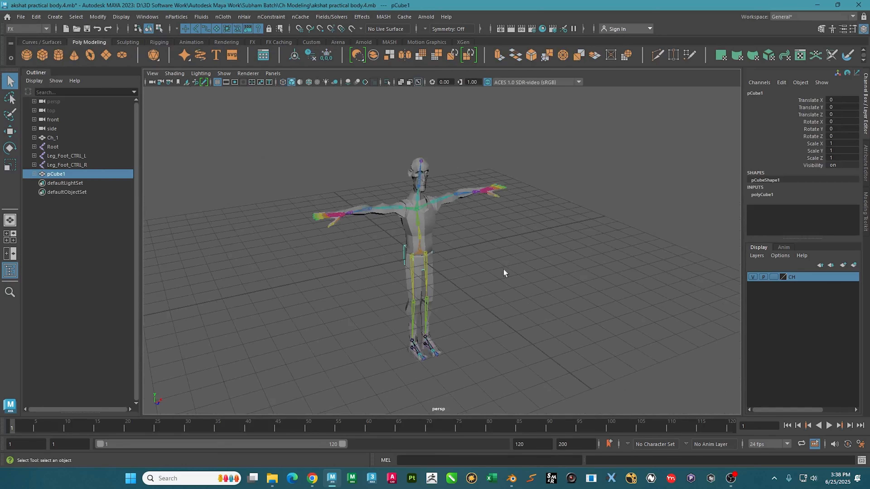
left_click_drag(504, 269, 420, 283, "alt")
key("w")
left_click_drag(479, 279, 467, 299, "alt")
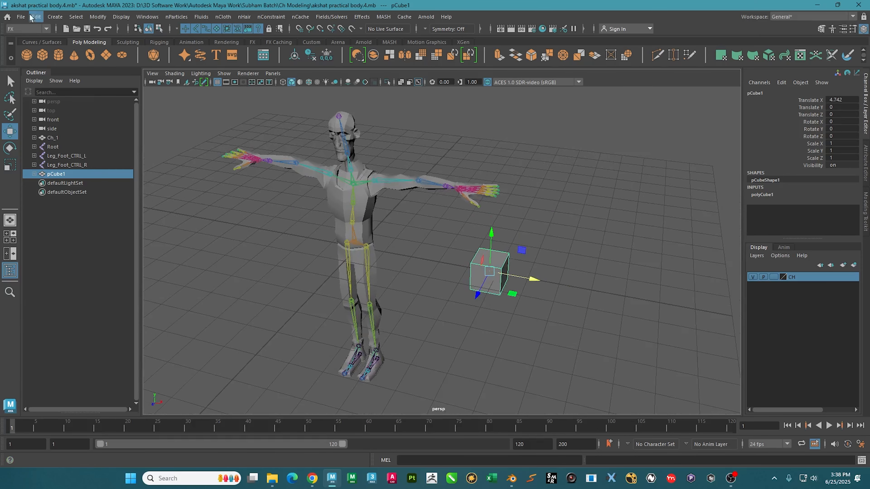
- Set up the EP Curve tool with 1 Linear degree, wireframe-on-shaded display and point snapping
left_click(38, 42)
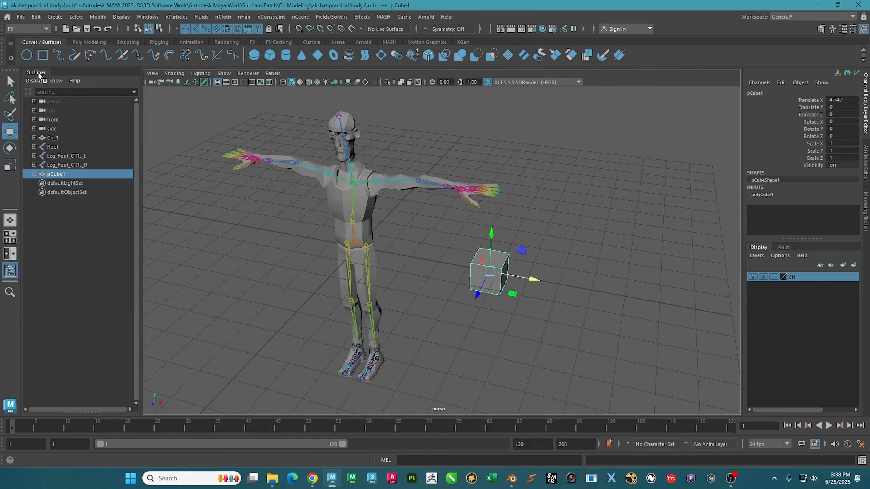
double_click(58, 56)
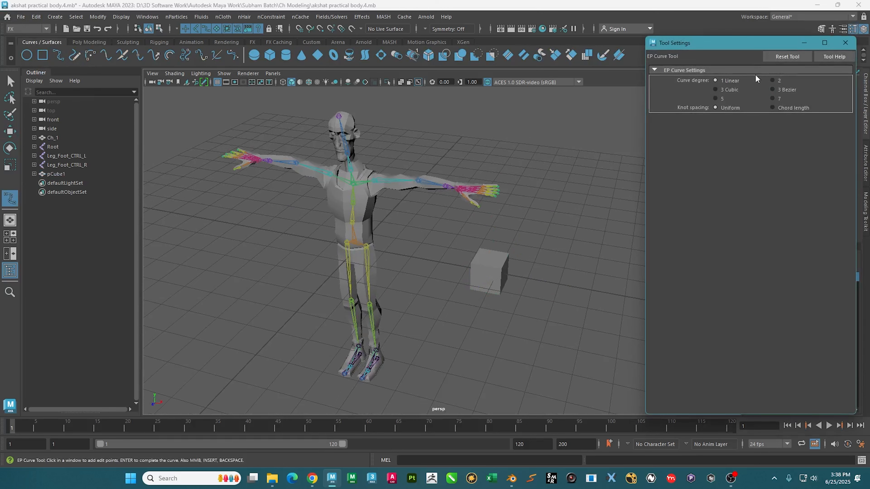
left_click_drag(780, 45, 116, 159)
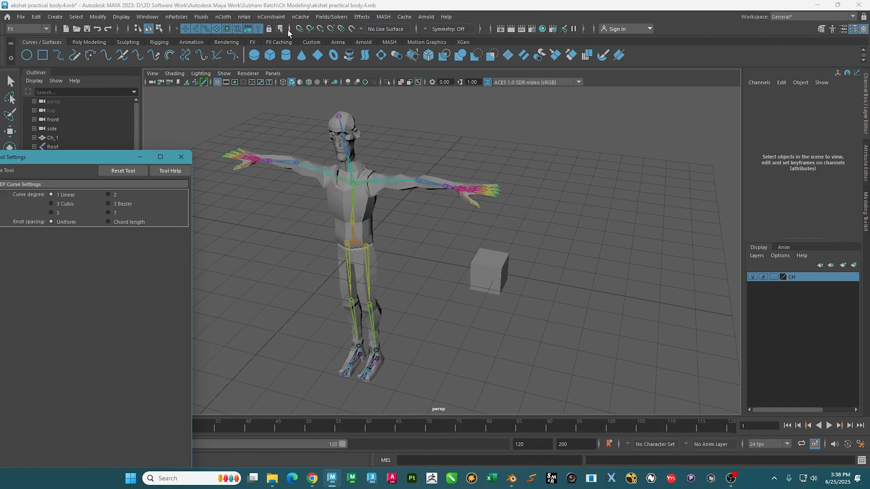
left_click(308, 82)
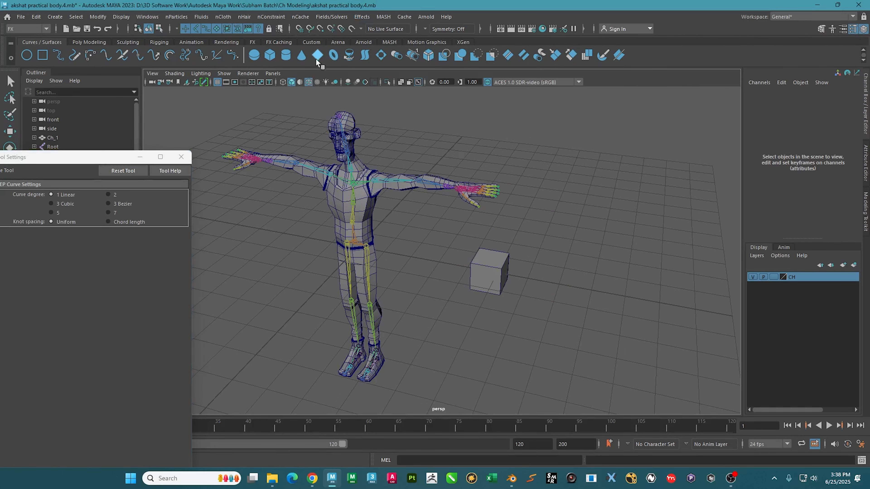
left_click(320, 29)
- Trace the edges of the cube's top face and adjoining front face with curve points snapped to its corners
scroll(471, 308, "up", 5)
left_click(524, 284)
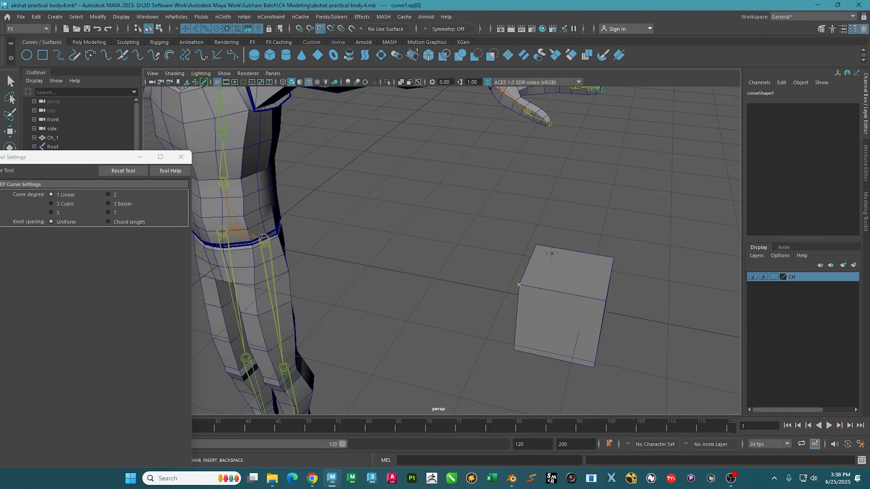
left_click(535, 245)
left_click(613, 257)
left_click(605, 301)
left_click(520, 284)
left_click(524, 358)
left_click(595, 366)
left_click(610, 301)
left_click(599, 389)
- Trace the cube's remaining bottom and vertical edges, then finish the curve
left_click_drag(650, 384, 568, 350, "alt")
left_click(524, 393)
left_click(534, 327)
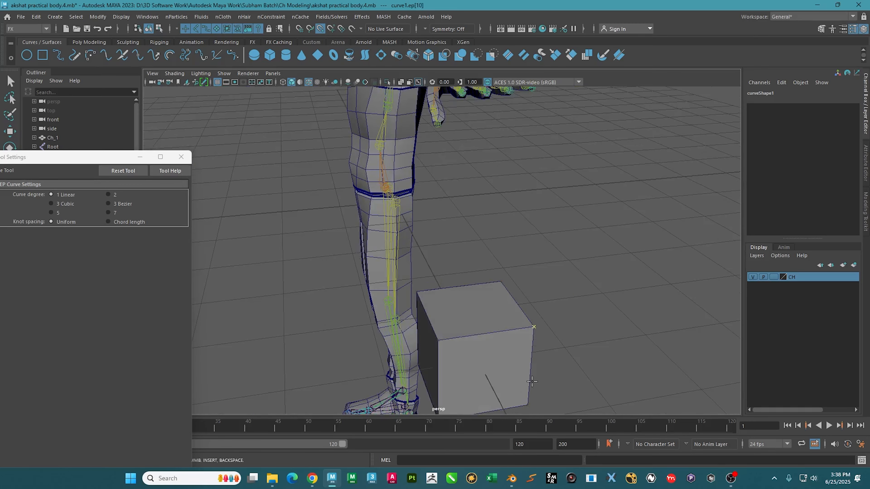
left_click(528, 405)
left_click_drag(586, 385, 394, 246, "alt")
key("ctrl+z")
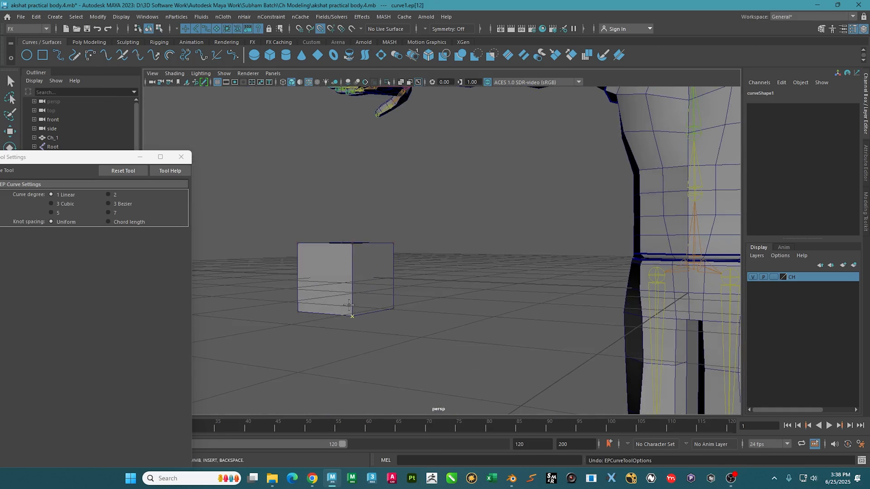
left_click(352, 244)
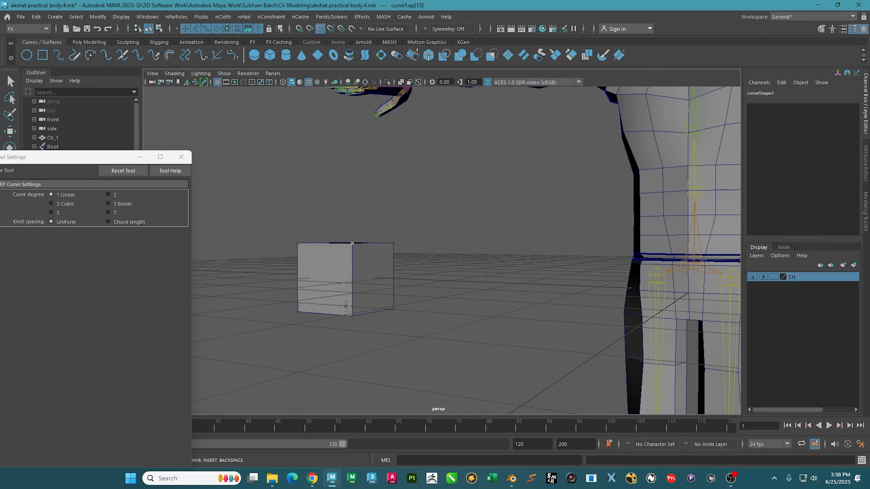
key("w")
- Delete the polygon cube, keeping only the traced cube curve
left_click(390, 311)
left_click(390, 310)
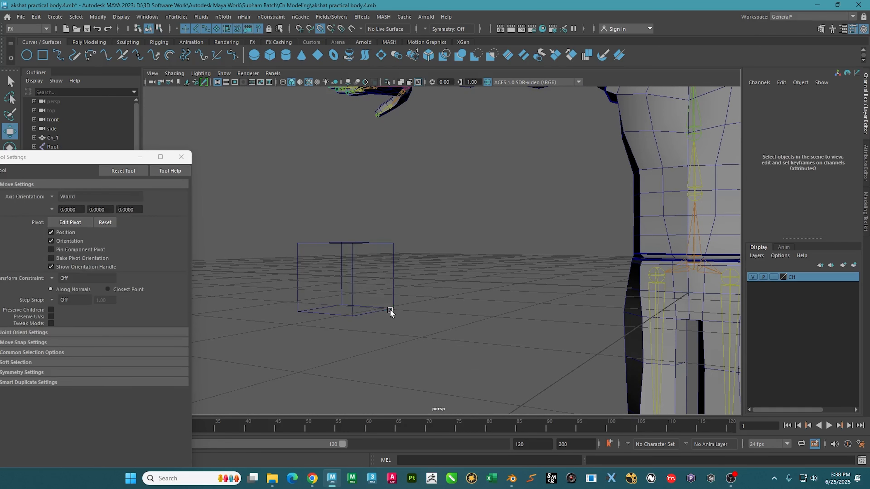
left_click_drag(339, 222, 407, 237, "alt")
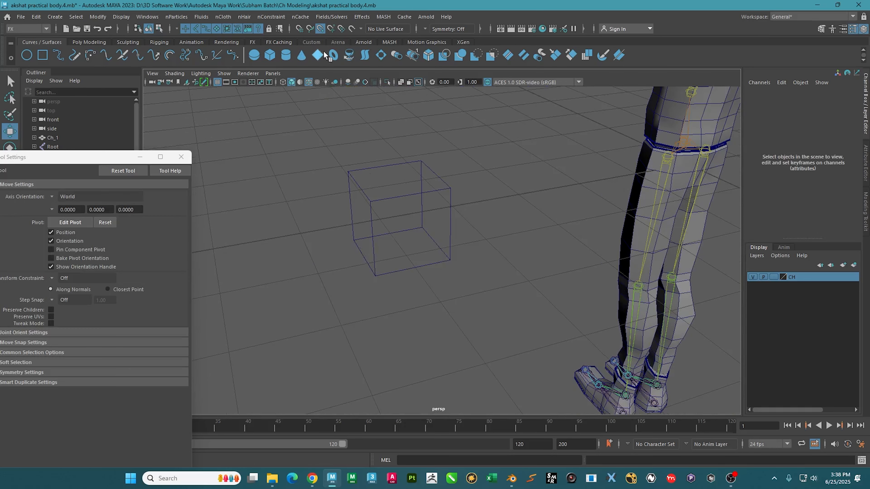
- Turn off point snapping, center the cube curve's pivot and close the tool settings
left_click(318, 28)
scroll(350, 190, "down", 3)
left_click_drag(350, 190, 430, 210, "alt")
left_click_drag(430, 210, 352, 270)
left_click_drag(353, 270, 613, 202, "alt")
left_click(90, 42)
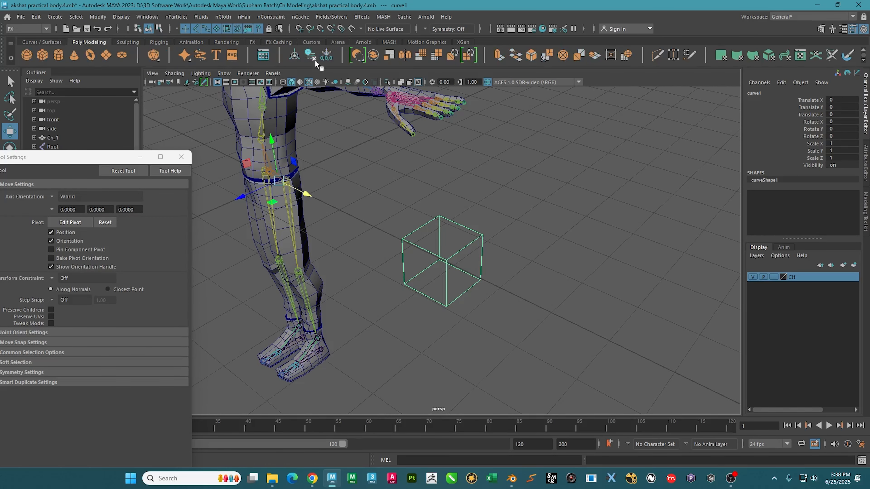
left_click(293, 55)
left_click_drag(369, 143, 413, 182, "alt")
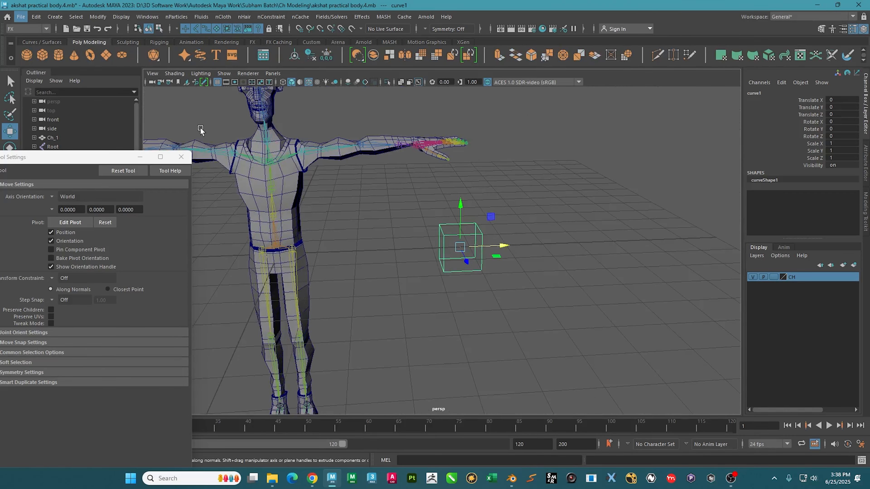
left_click(181, 156)
- In the front view, raise the cube curve above the arm to about Translate Y 3.897
left_click_drag(394, 223, 421, 262, "alt")
middle_click_drag(422, 263, 433, 270, "alt")
scroll(433, 270, "up", 4)
key("space")
key("space")
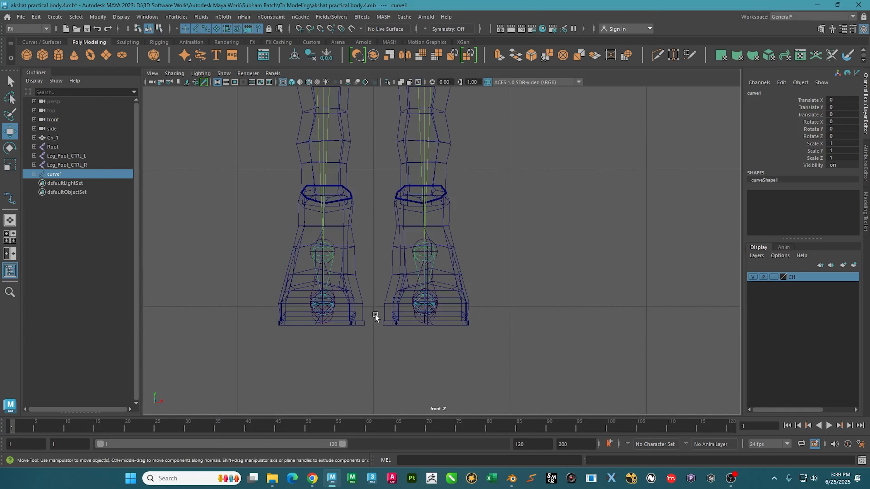
scroll(479, 195, "down", 8)
scroll(479, 197, "up", 3)
middle_click_drag(491, 112, 423, 287, "alt")
scroll(428, 261, "up", 4)
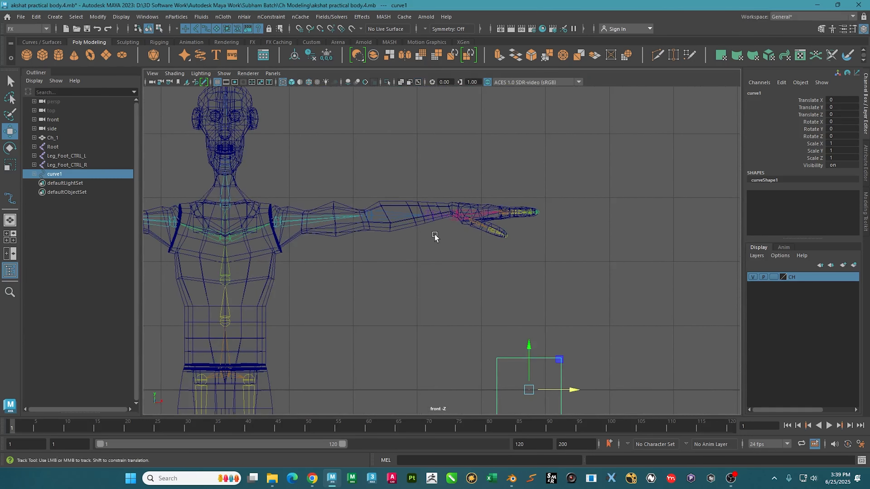
left_click_drag(529, 380, 528, 130)
- Snap the cube curve onto the left wrist at about Translate X -1.198, Y 2.735, Z -0.027
scroll(479, 163, "up", 5)
middle_click_drag(489, 151, 462, 206, "alt")
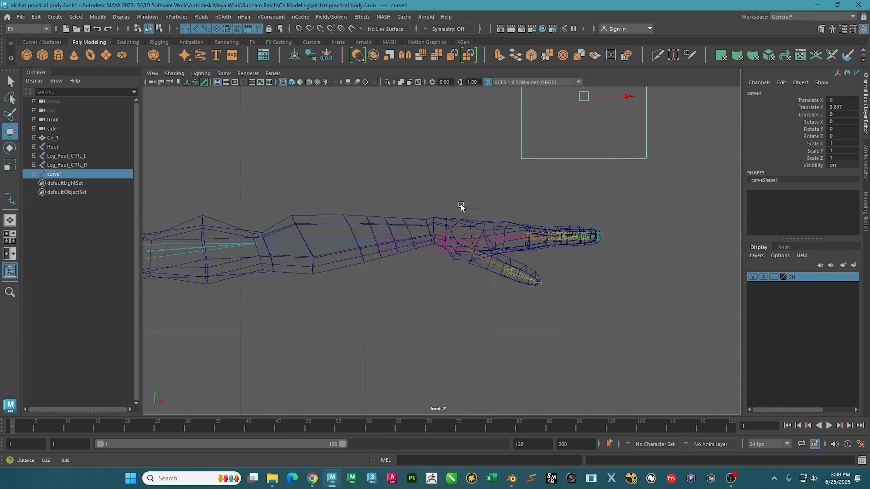
scroll(436, 246, "up", 3)
middle_click_drag(435, 247, 456, 250, "alt")
key("v")
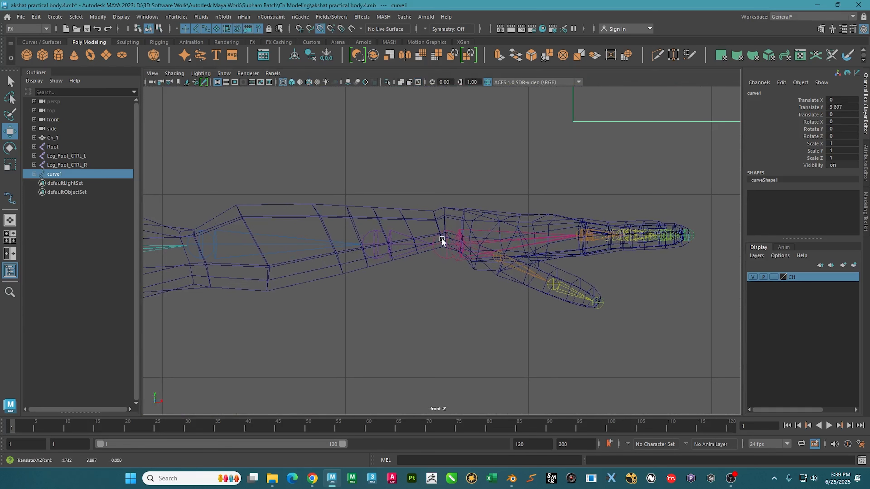
middle_click(442, 240)
left_click_drag(665, 241, 443, 118)
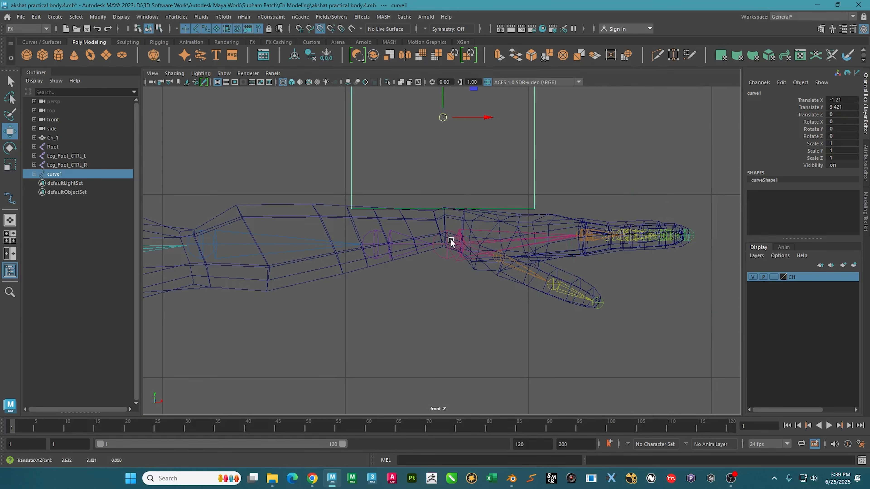
middle_click_drag(451, 239, 446, 243)
scroll(446, 243, "up", 2)
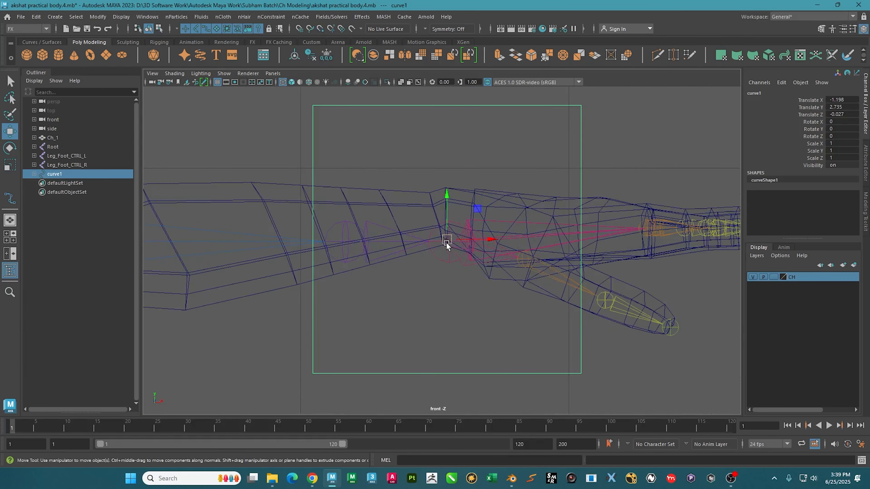
scroll(447, 242, "up", 1)
- In the top view, scale the cube curve uniformly to about 0.499
key("space")
key("space")
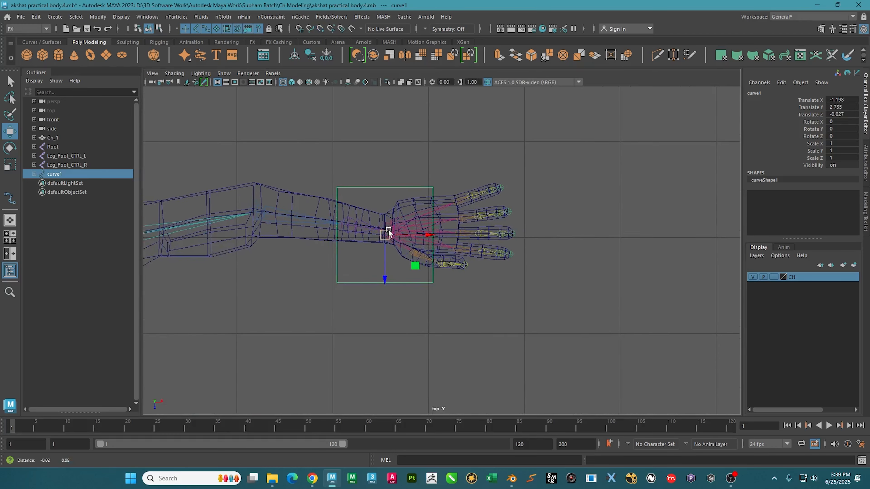
scroll(388, 233, "up", 1)
key("r")
scroll(356, 252, "up", 2)
left_click_drag(355, 254, 295, 237)
- Hide the CH layer and snap the cube curve to the left wrist joint at about X -1.189, Y 2.726, Z -0.079
key("w")
scroll(301, 238, "up", 4)
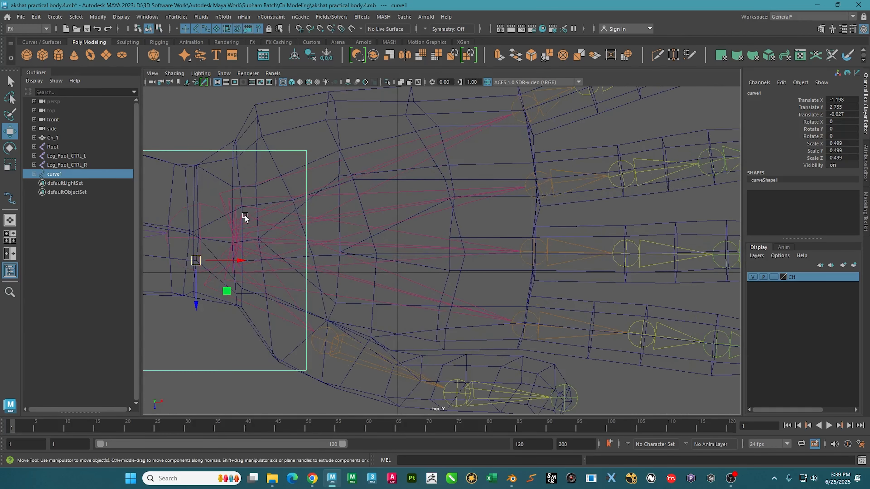
middle_click_drag(244, 218, 556, 195, "alt")
left_click(752, 277)
middle_click_drag(487, 208, 502, 264, "alt")
middle_click_drag(433, 275, 452, 220, "alt")
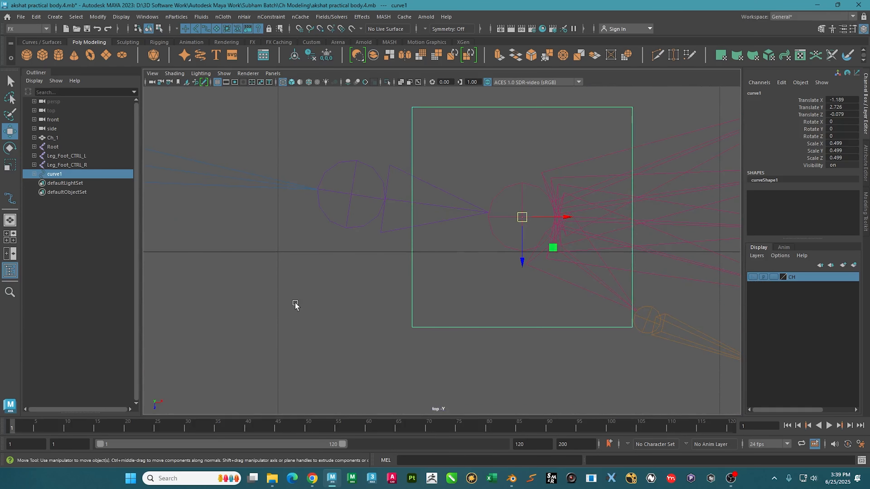
left_click(260, 369)
- Duplicate the wrist cube curve and move the copy onto the right wrist joint at about Translate X -8.296
scroll(371, 228, "down", 10)
scroll(368, 236, "up", 5)
middle_click_drag(428, 257, 595, 197, "alt")
left_click(667, 174)
key("ctrl+d")
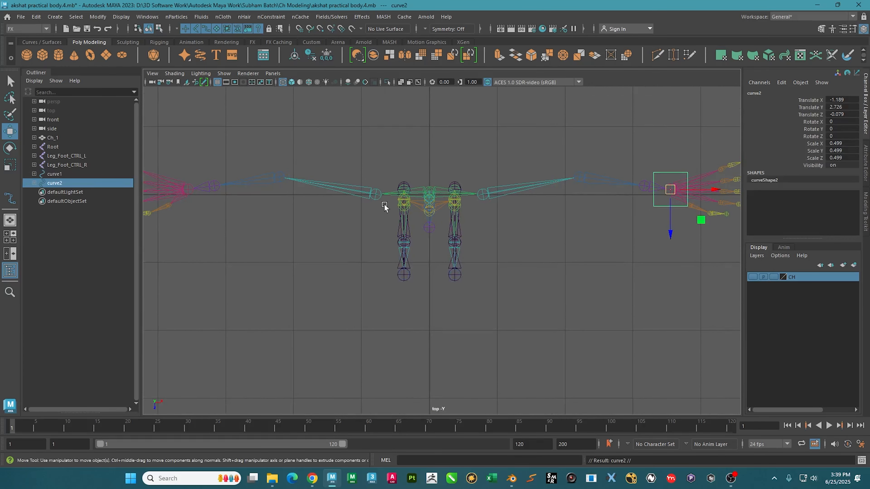
middle_click_drag(221, 174, 443, 179, "alt")
scroll(443, 179, "up", 5)
mouse_move(392, 154)
middle_mouse_down("alt")
mouse_move(400, 158)
mouse_move(394, 149)
middle_mouse_up("alt")
middle_click_drag(515, 197, 271, 231, "alt")
middle_click_drag(487, 188, 410, 155, "alt")
key("space")
key("space")
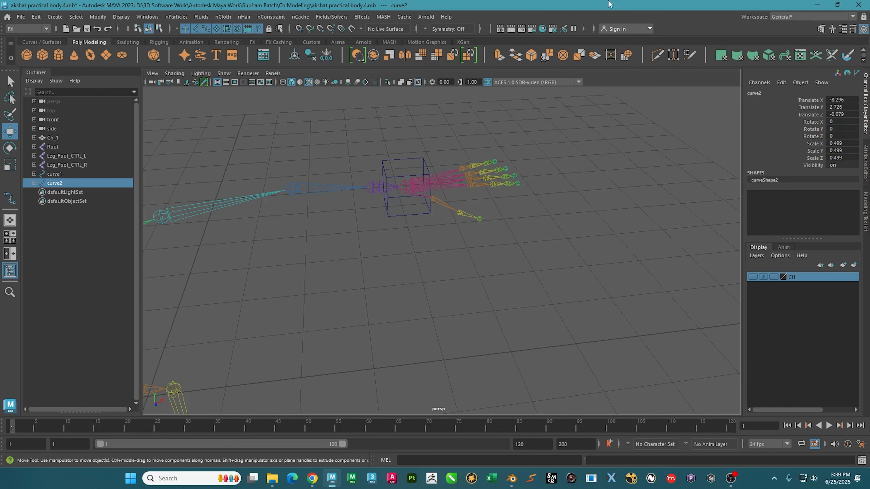
- Start the EP Curve tool in the top view with nothing selected, framing the empty grid beyond the left hand
key("space")
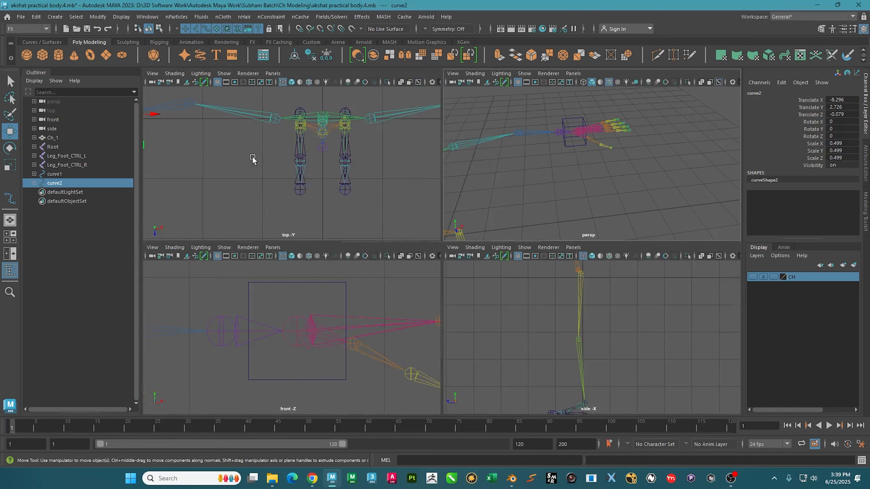
key("space")
scroll(419, 233, "down", 8)
scroll(419, 233, "up", 3)
middle_click_drag(552, 211, 416, 233, "alt")
left_click(381, 131)
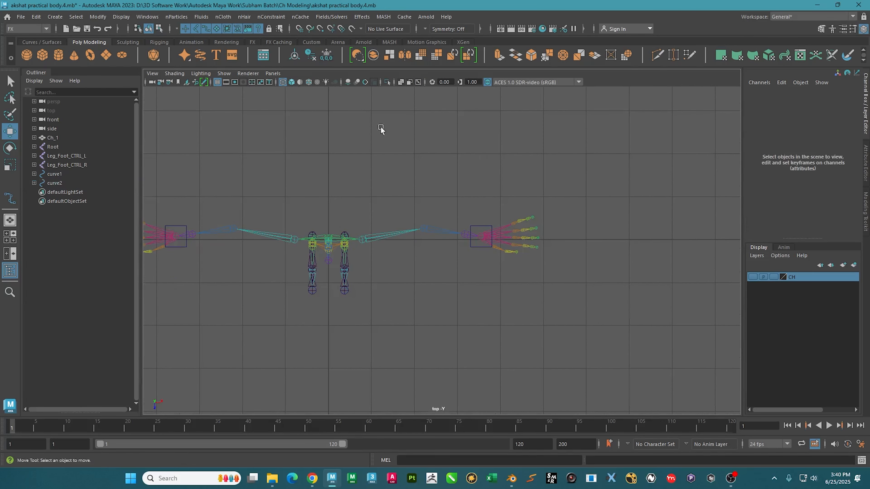
left_click(41, 42)
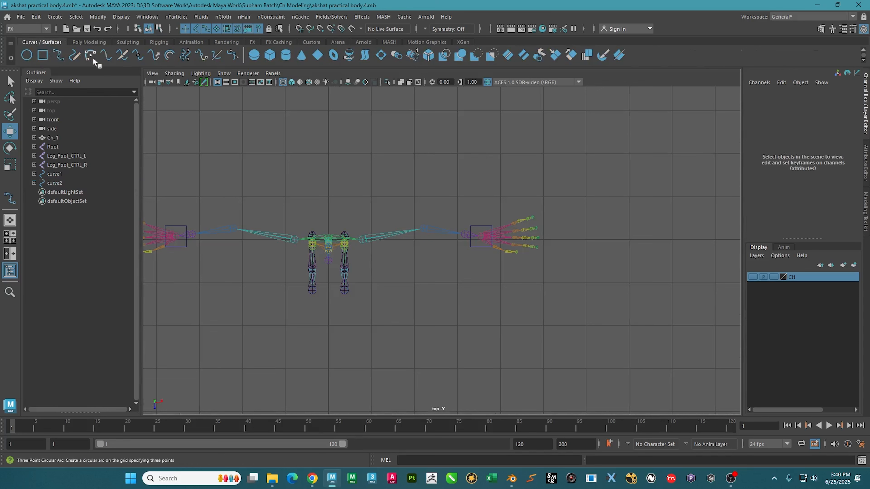
left_click(59, 55)
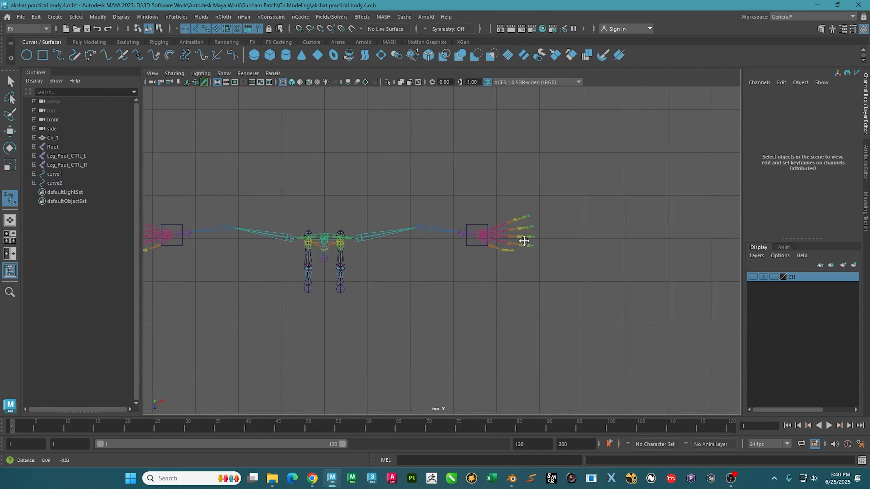
middle_click_drag(548, 237, 403, 213, "alt")
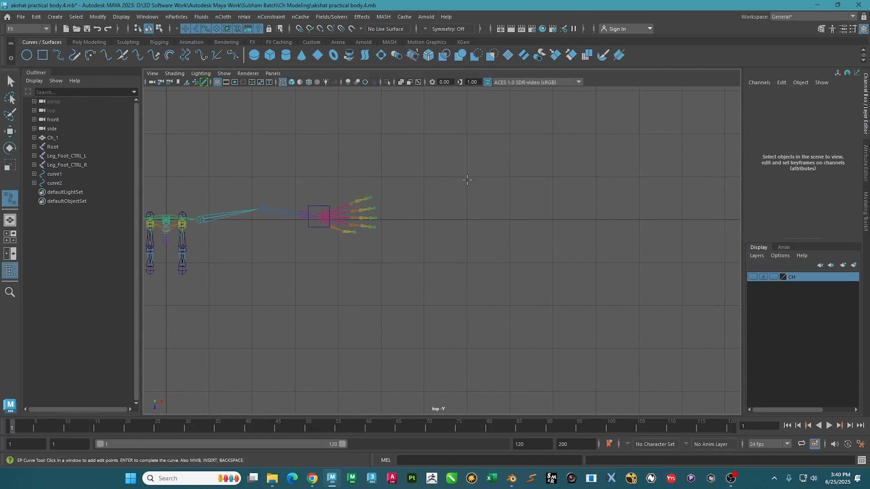
left_click(466, 181)
left_click(463, 219)
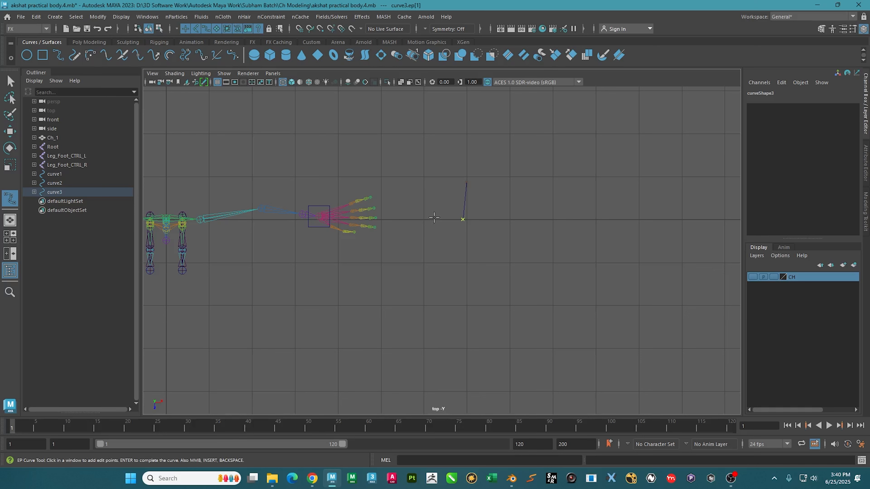
key("ctrl+z")
key("ctrl+z")
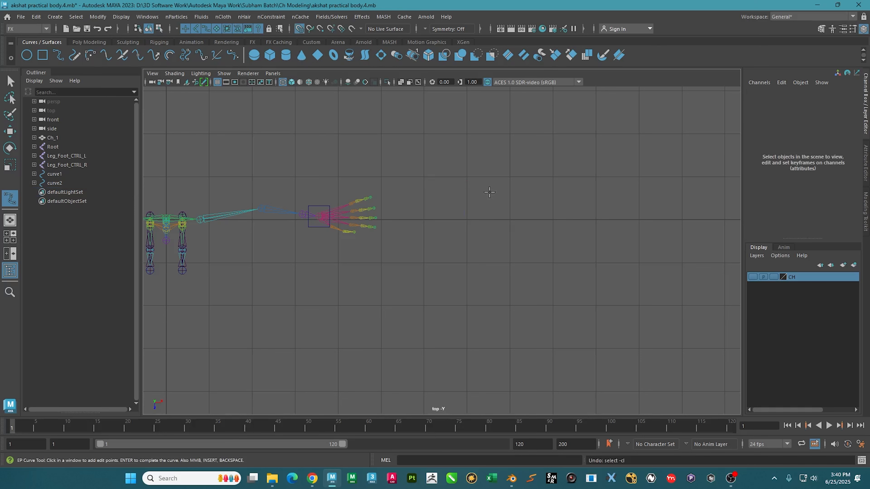
- Draw a linear curve forming a one-grid-cell square beyond the left hand, with a straight tail running from its side to the hand
left_click(466, 176)
left_click(467, 220)
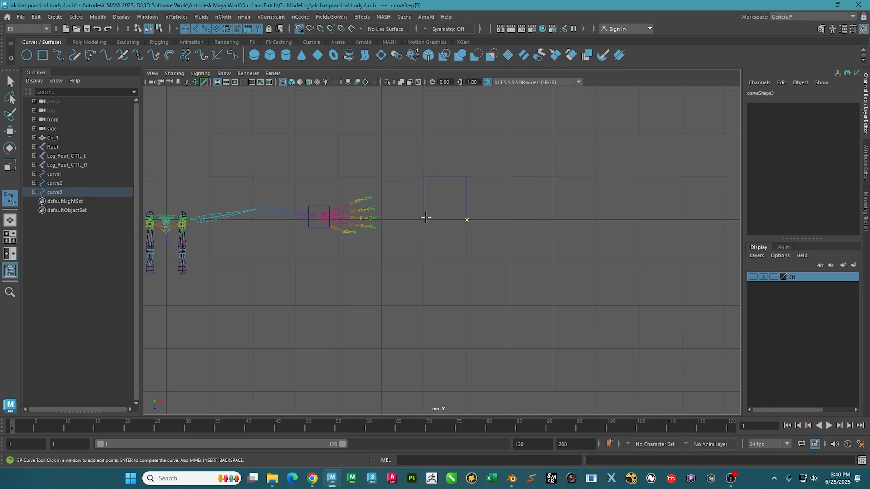
left_click(424, 218)
left_click(332, 198)
key("w")
scroll(445, 190, "up", 5)
middle_click_drag(459, 198, 562, 244, "alt")
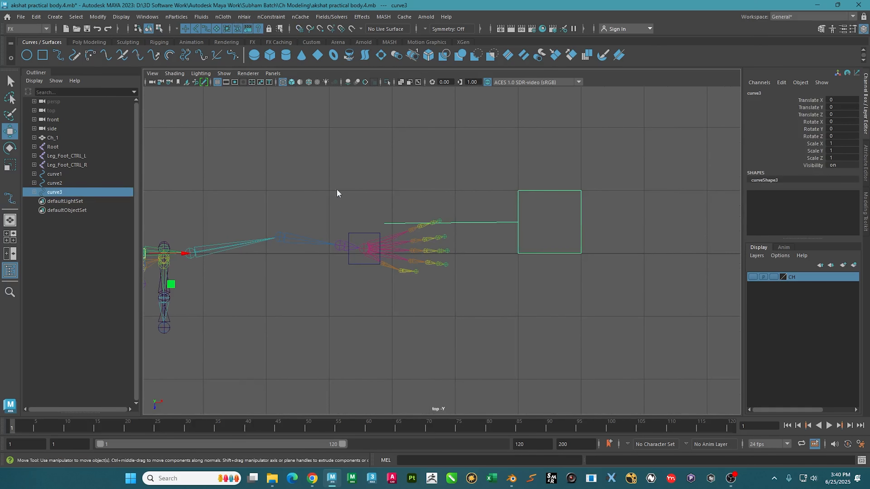
right_click_drag(336, 193, 490, 187)
key("F8")
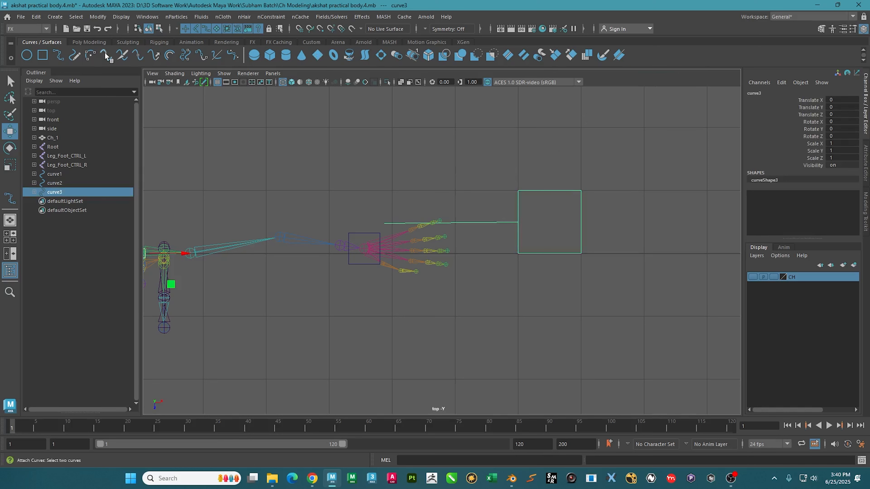
- Center the custom curve's pivot and move the square's corner vertices inward to shrink it to about half a grid cell
left_click(104, 43)
left_click(306, 59)
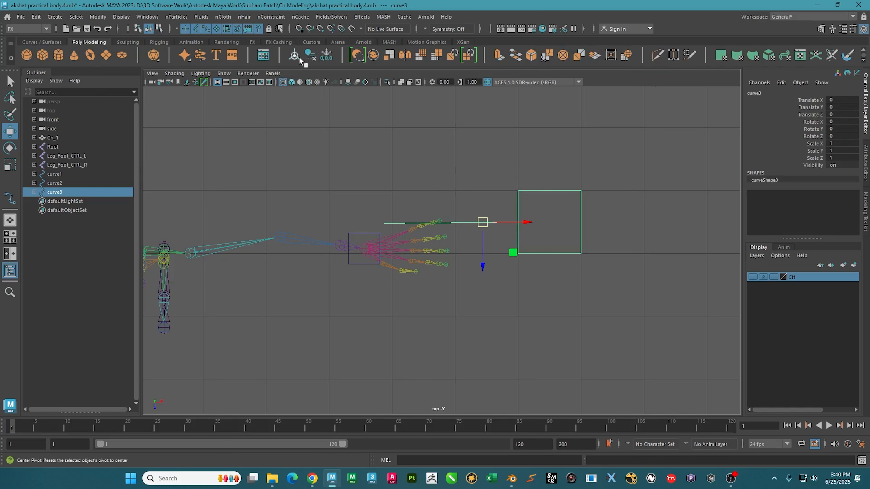
middle_click_drag(596, 211, 552, 210, "alt")
left_click(441, 161)
left_click_drag(442, 161, 619, 211)
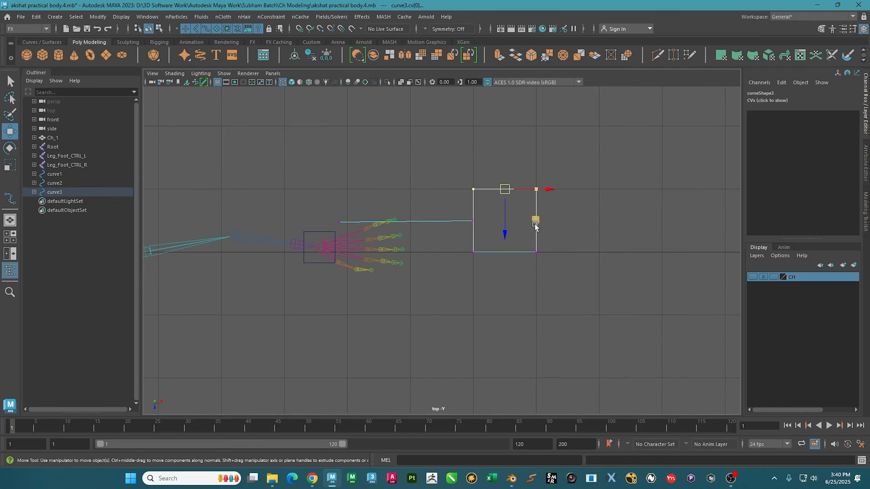
left_click_drag(503, 234, 505, 247)
left_click_drag(449, 242, 573, 287)
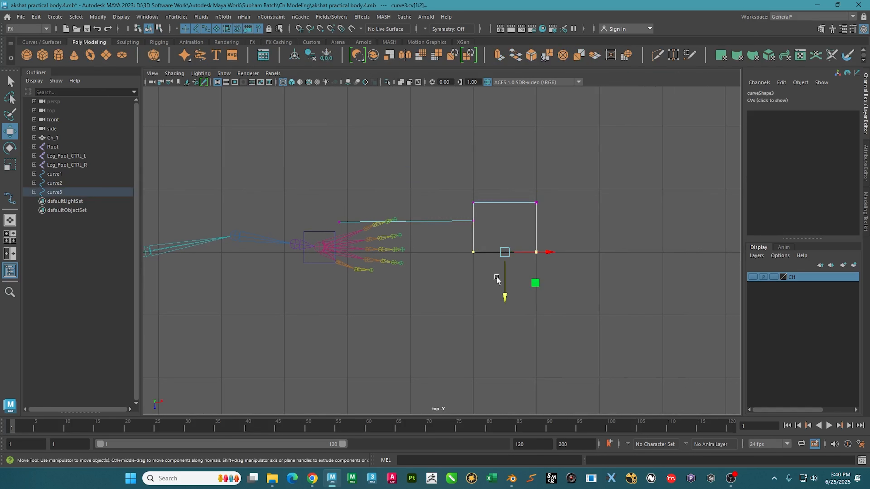
left_click_drag(505, 296, 505, 278)
left_click_drag(521, 191, 549, 218)
key("F8")
- Shorten the curve's tail by moving its free-end vertex toward the square, and return to object selection
middle_click_drag(289, 198, 330, 213, "alt")
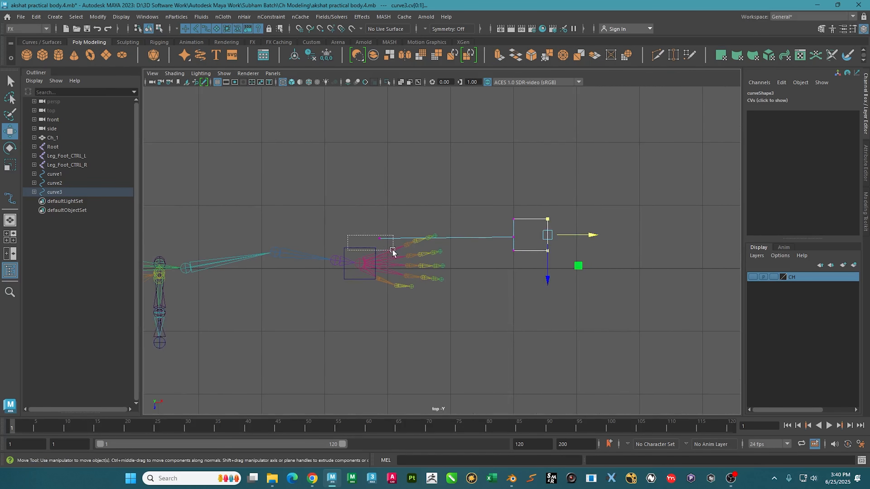
left_click(401, 255)
key("ctrl+z")
left_click_drag(375, 228, 472, 239)
middle_click_drag(522, 240, 466, 256, "alt")
right_click_drag(463, 239, 522, 151)
scroll(481, 271, "up", 2)
middle_click_drag(481, 271, 516, 239, "alt")
scroll(442, 296, "up", 3)
middle_click_drag(438, 300, 472, 260, "alt")
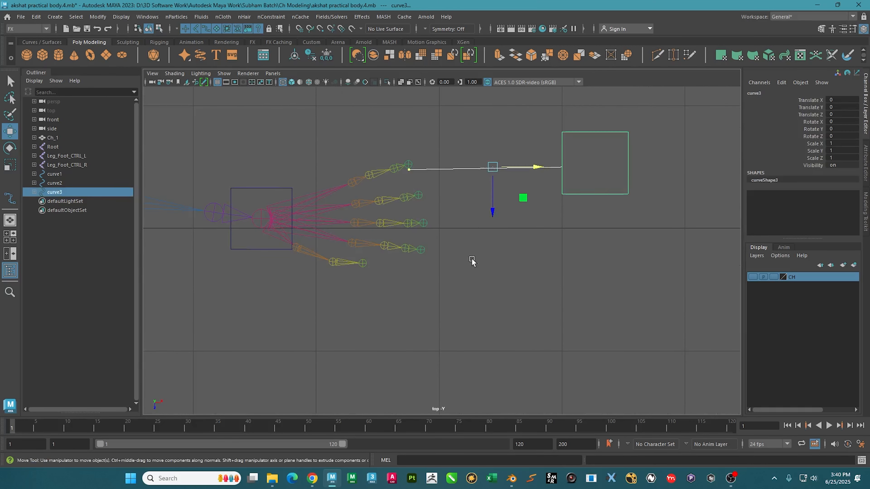
- Place the curve's pivot at the tail's free end and snap it onto the left pinky's base joint at Translate X -0.467, Y 2.778, Z 0.107
left_click(608, 204)
left_click(551, 168)
scroll(508, 291, "up", 6)
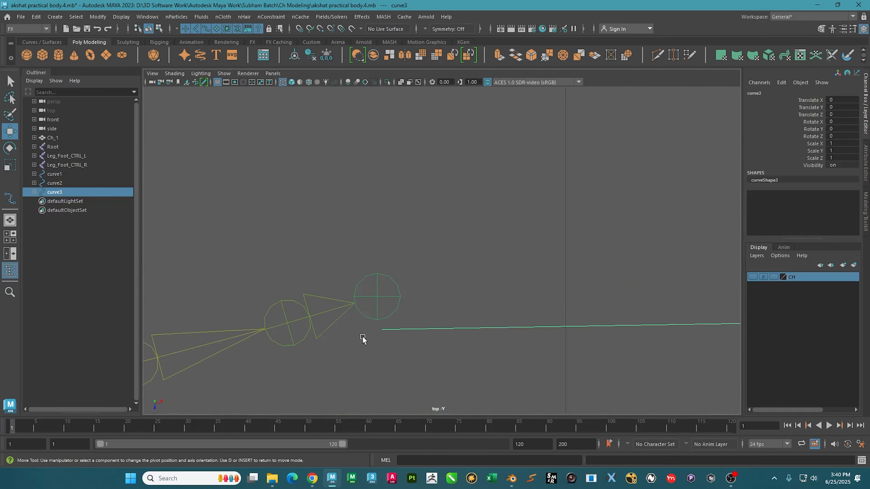
scroll(378, 336, "down", 10)
scroll(454, 352, "up", 4)
middle_click_drag(454, 353, 473, 250, "alt")
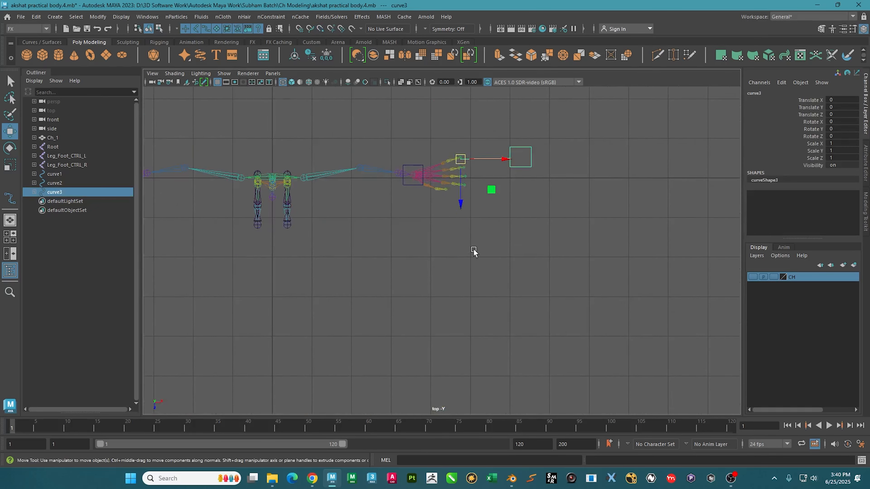
scroll(473, 251, "up", 4)
middle_click_drag(475, 122, 456, 295, "alt")
scroll(456, 295, "up", 5)
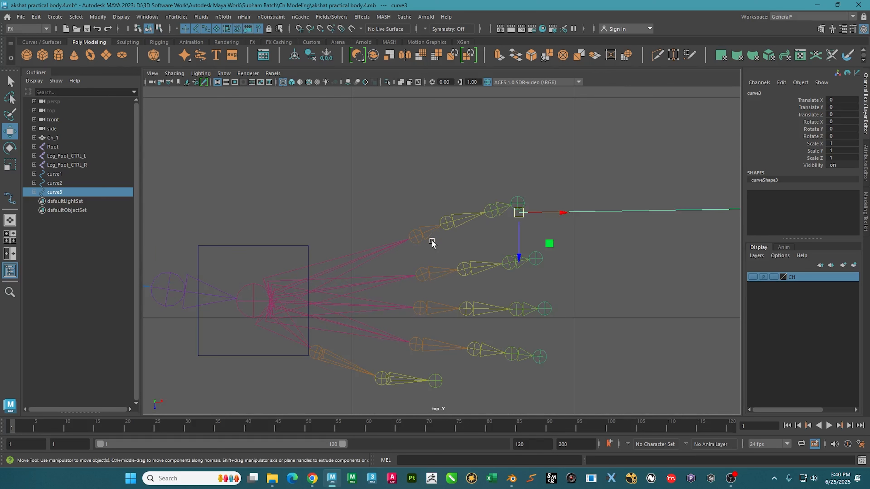
middle_click_drag(421, 236, 408, 237)
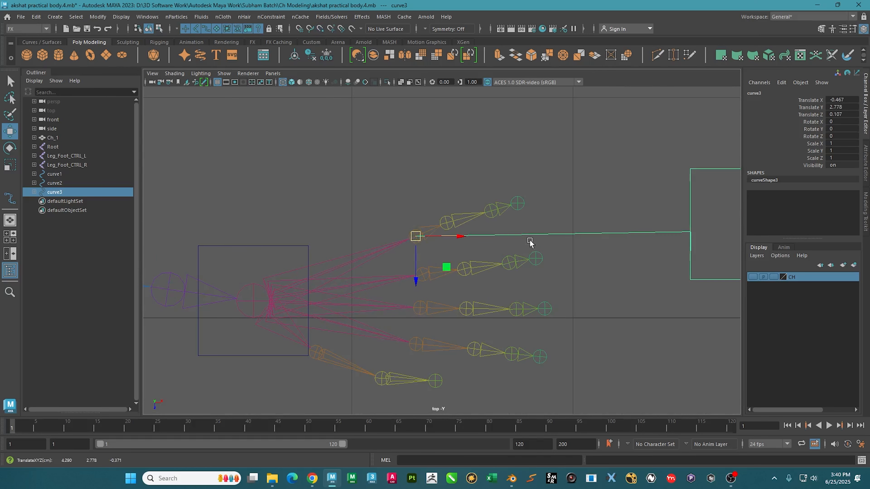
- Scale the curve uniformly to 0.326 and rotate it to Rotate Y 18.224 so it follows the pinky
middle_click_drag(560, 244, 548, 242, "alt")
key("r")
middle_click_drag(416, 232, 155, 210)
middle_click_drag(430, 274, 421, 259, "alt")
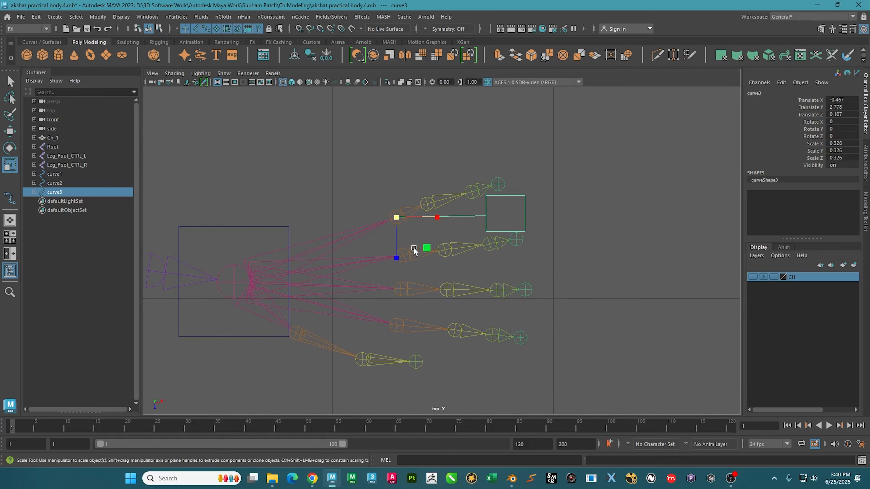
key("e")
left_click_drag(424, 252, 429, 239)
middle_click_drag(429, 239, 418, 224, "alt")
key("w")
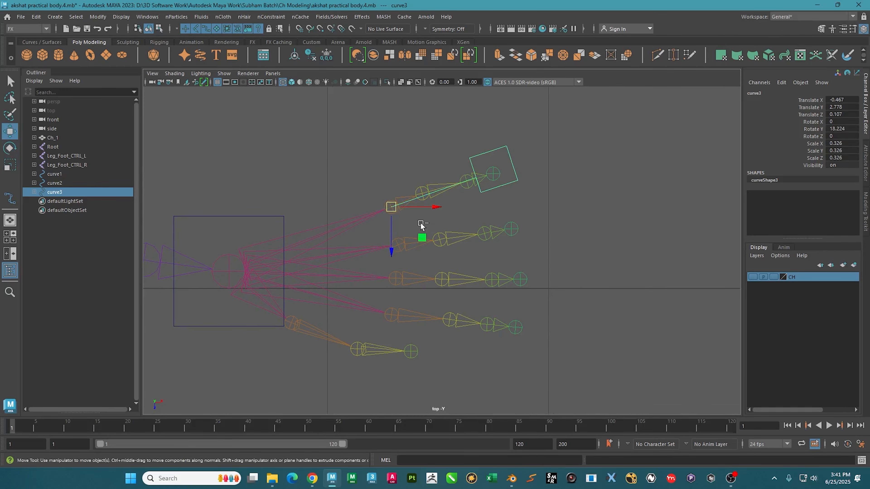
- Show the CH layer and raise the curve above the pinky in the front view to Translate Y 2.887
key("space")
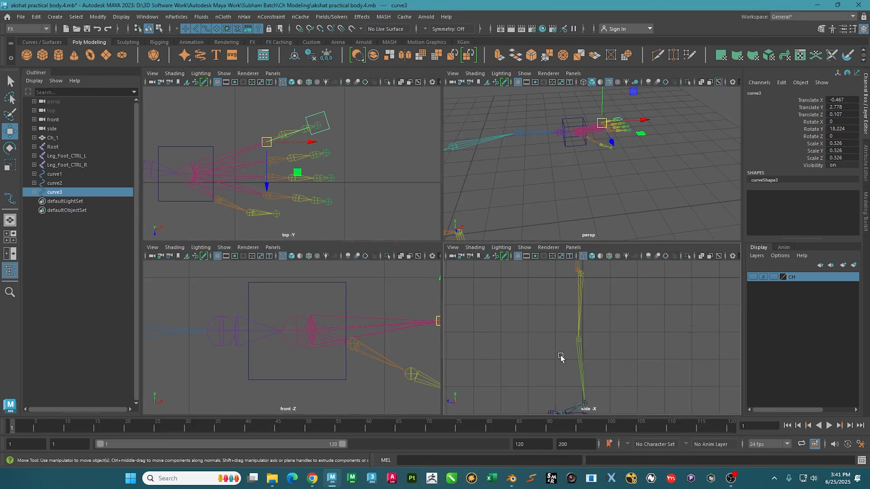
key("space")
key("space")
left_click_drag(356, 348, 435, 345)
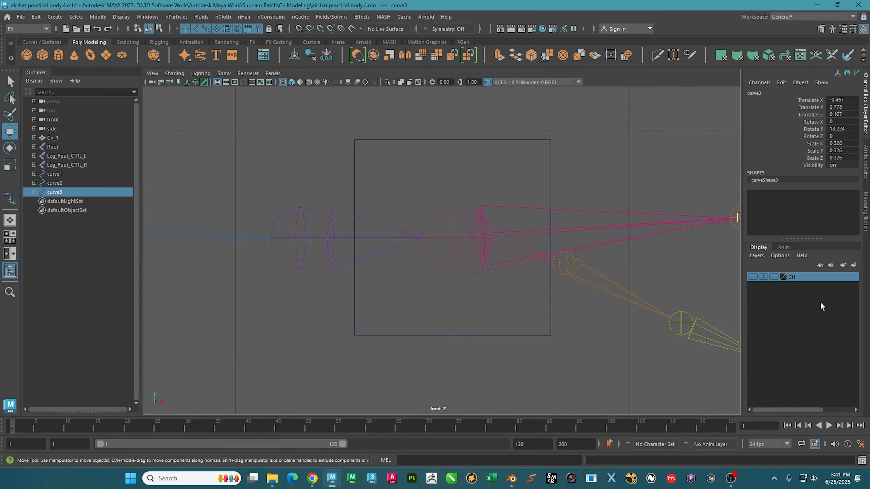
left_click(752, 276)
scroll(633, 297, "down", 5)
scroll(351, 202, "up", 8)
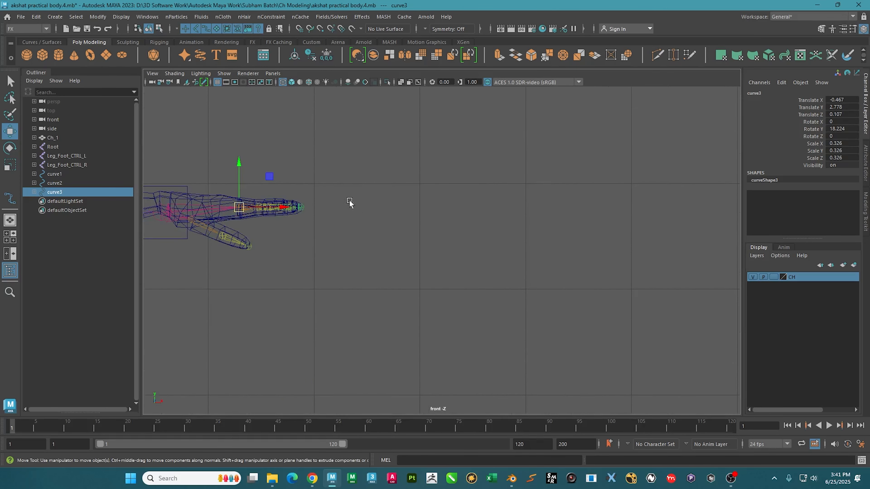
scroll(506, 195, "up", 3)
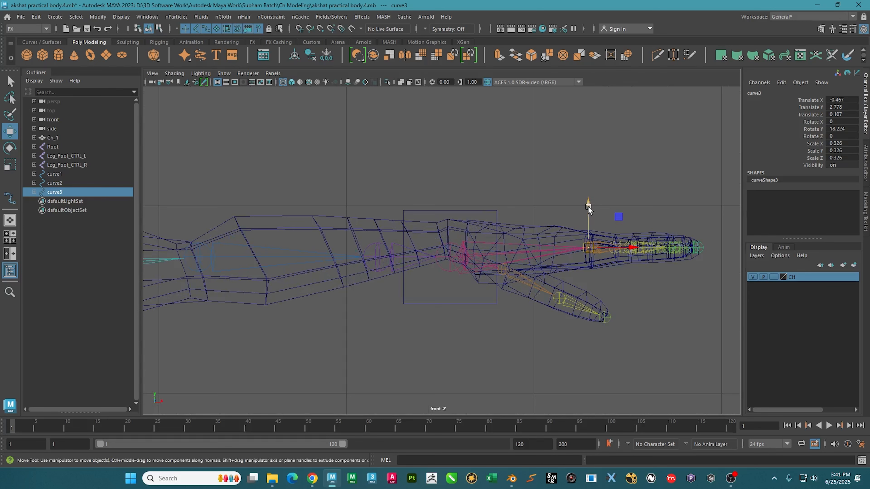
left_click_drag(588, 207, 582, 171)
- Hide the CH layer and snap the raised curve's pivot onto the pinky's base joint in the perspective view
key("space")
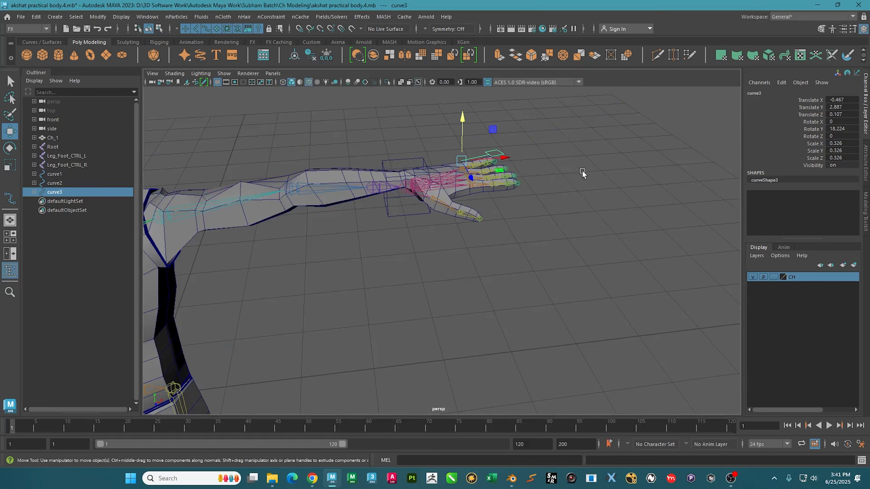
left_click_drag(518, 192, 555, 230, "alt")
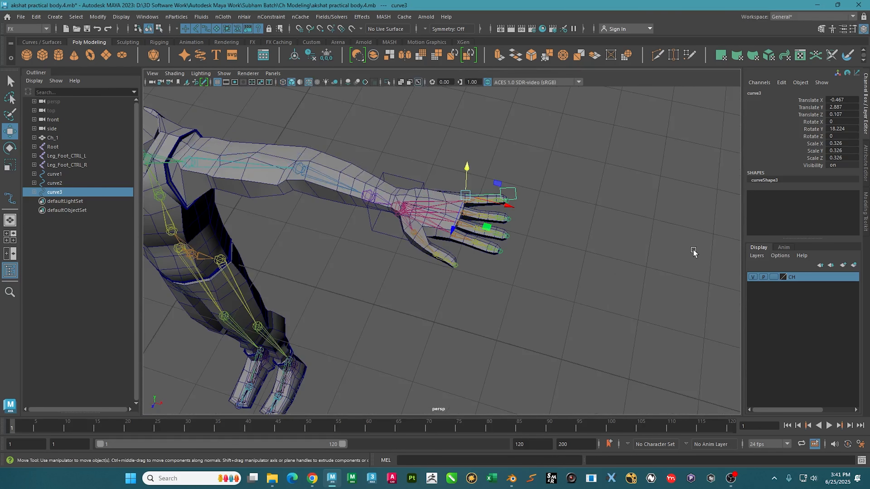
left_click(752, 277)
left_click_drag(486, 206, 503, 232, "alt")
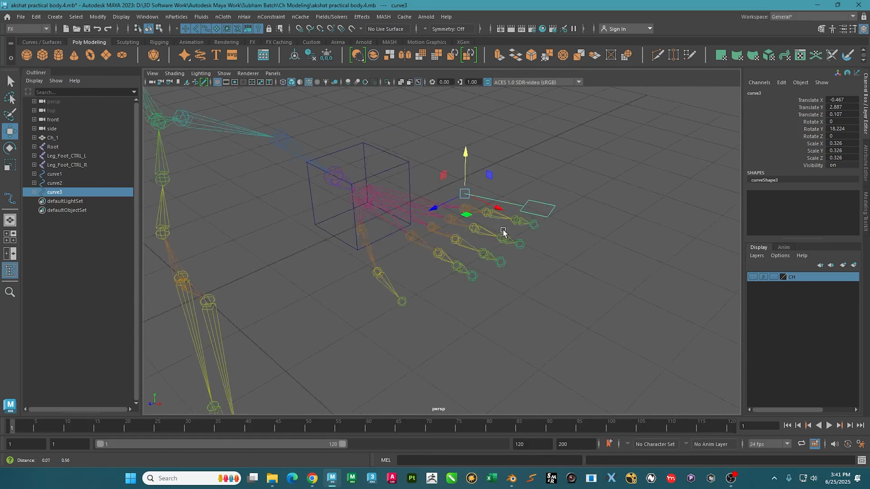
scroll(485, 196, "up", 3)
left_click_drag(457, 213, 480, 228, "alt")
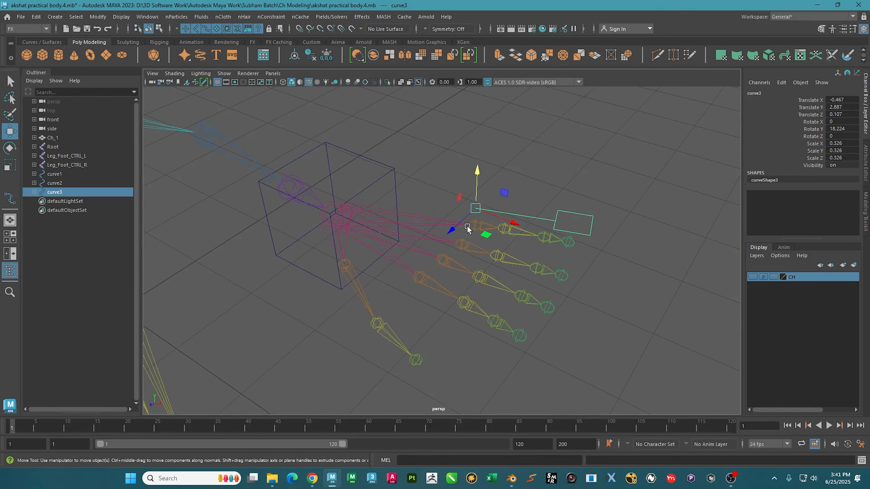
key("d")
key("v")
scroll(485, 233, "up", 6)
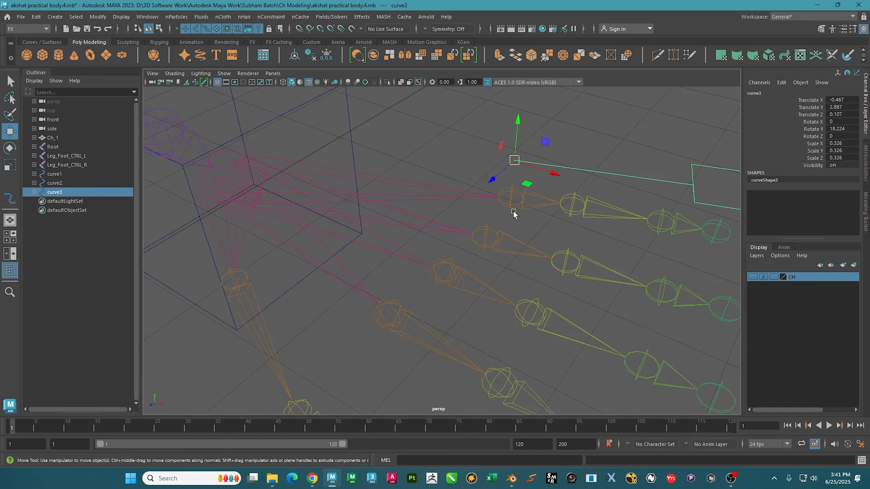
key("d")
scroll(538, 188, "down", 5)
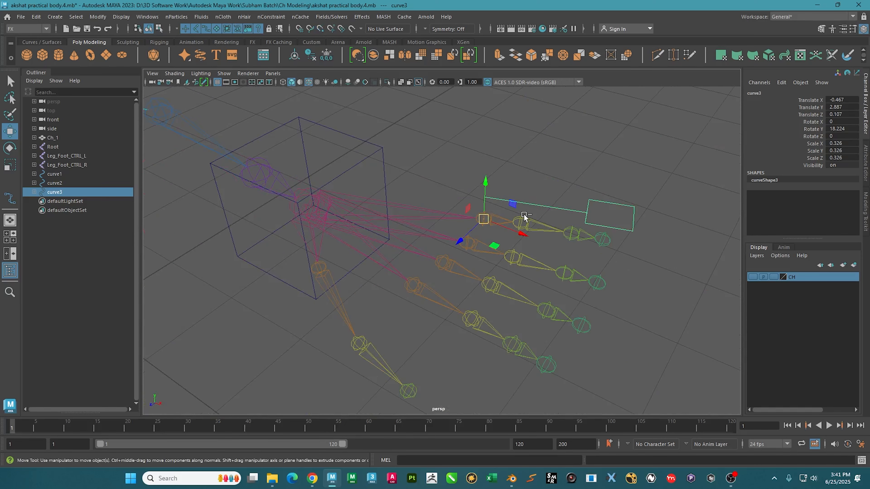
- Duplicate the pinky curve three times, snapping the copies' pivots onto the base joints of the ring, middle and index fingers
key("ctrl+d")
scroll(478, 245, "up", 3)
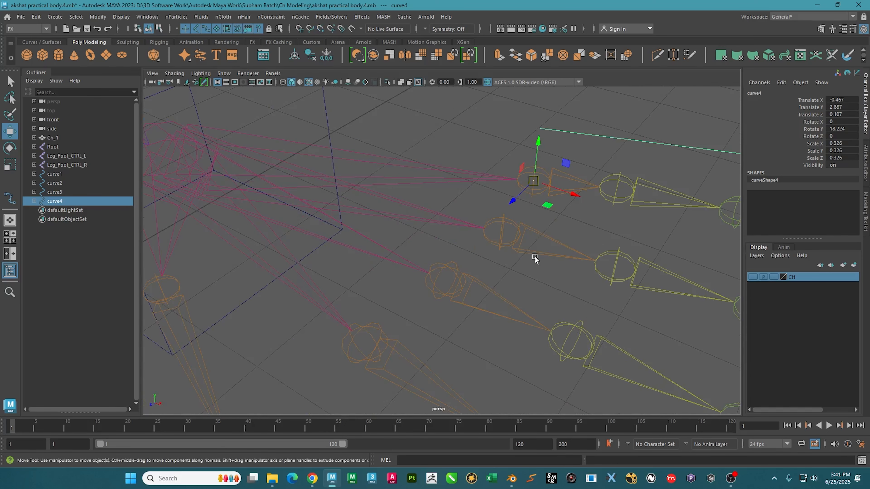
middle_click_drag(501, 231, 505, 243)
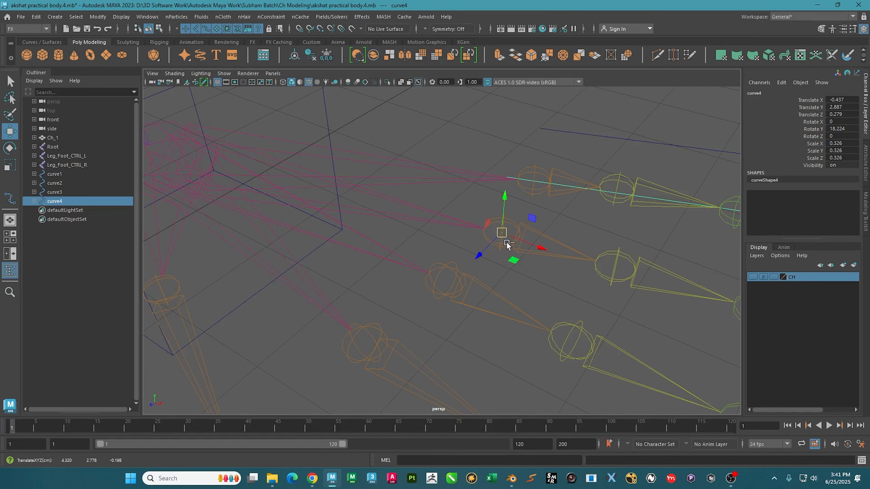
key("ctrl+d")
middle_click_drag(449, 280, 440, 282)
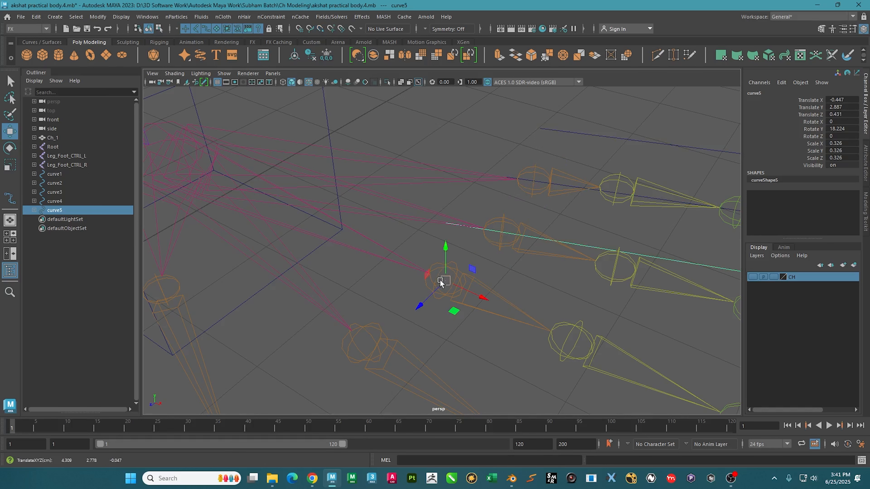
key("ctrl+d")
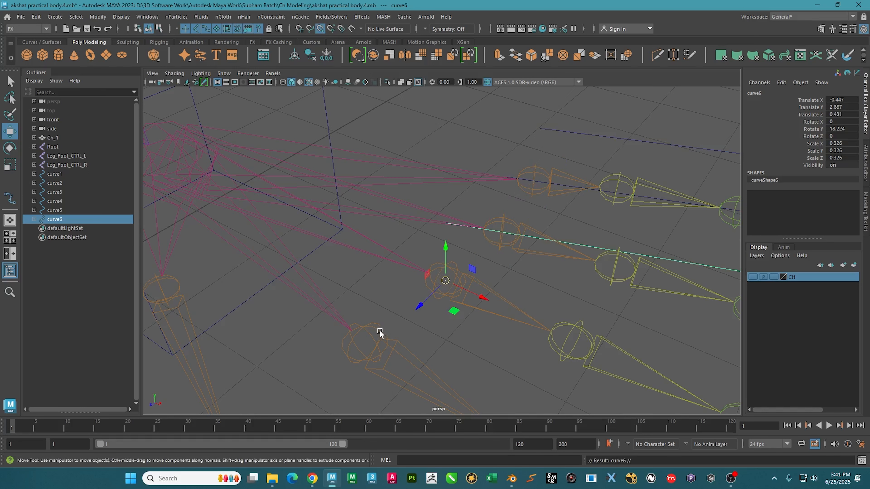
middle_click_drag(380, 331, 363, 340)
scroll(363, 323, "down", 5)
left_click_drag(363, 323, 404, 319, "alt")
- Duplicate the curve onto the thumb's base joint at Translate X -0.92, Y 2.77, Z 0.632, and rotate it along the thumb in the top view
key("ctrl+d")
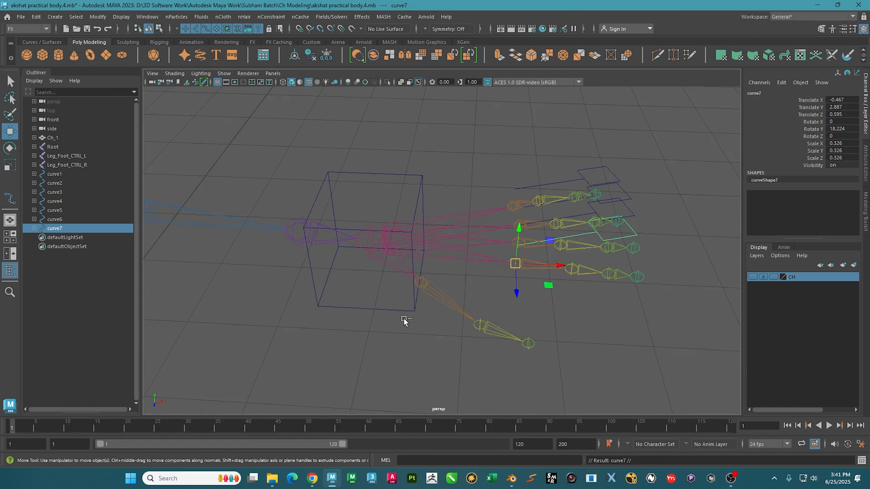
scroll(413, 294, "up", 2)
key("v")
middle_click_drag(423, 291, 413, 290)
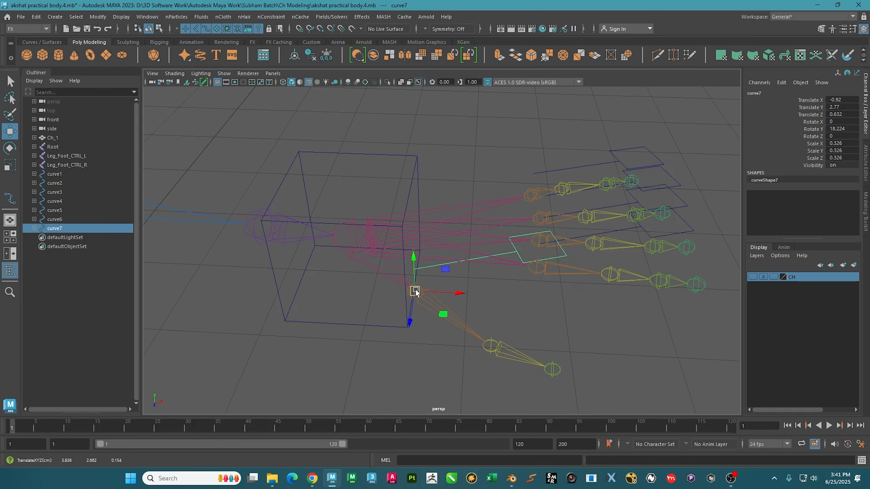
left_click_drag(459, 288, 461, 288, "alt")
key("space")
middle_click_drag(496, 265, 540, 197, "alt")
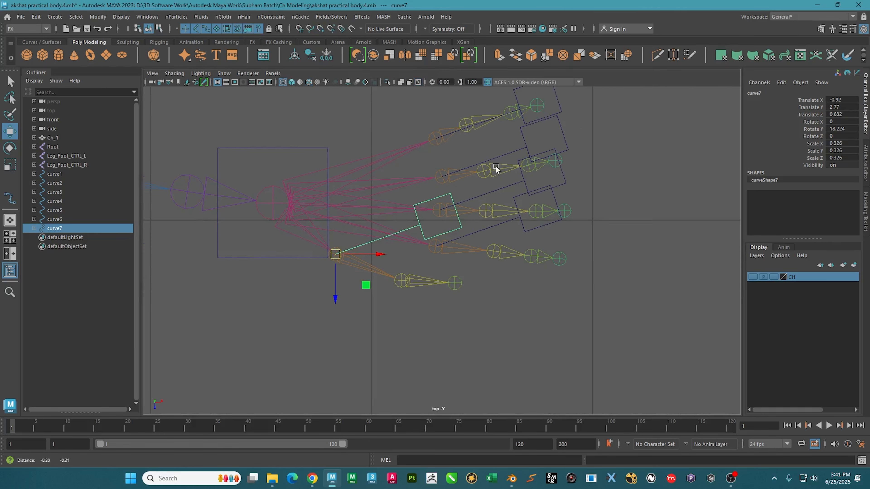
key("e")
left_click_drag(367, 219, 380, 246)
- Rotate the other finger curves along their joints, with Rotate Y -6.55 for the index and 7.041 for the ring finger, and align the middle one
left_click(545, 230)
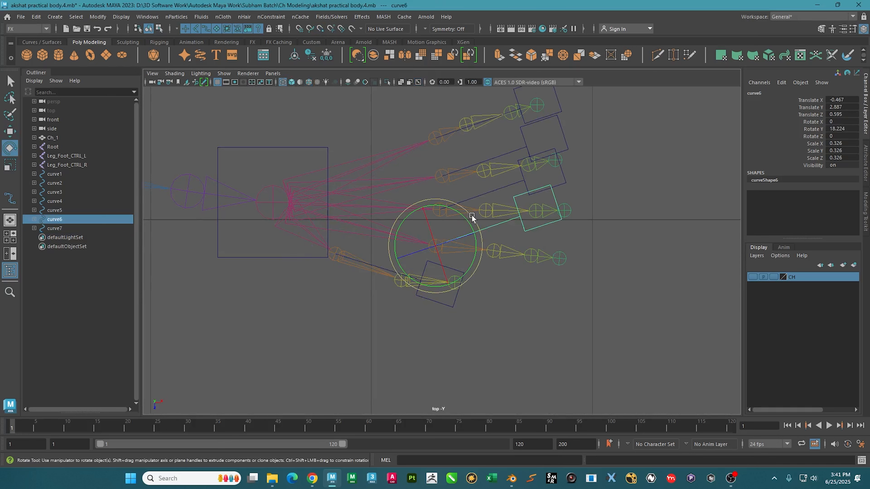
left_click_drag(471, 218, 476, 233)
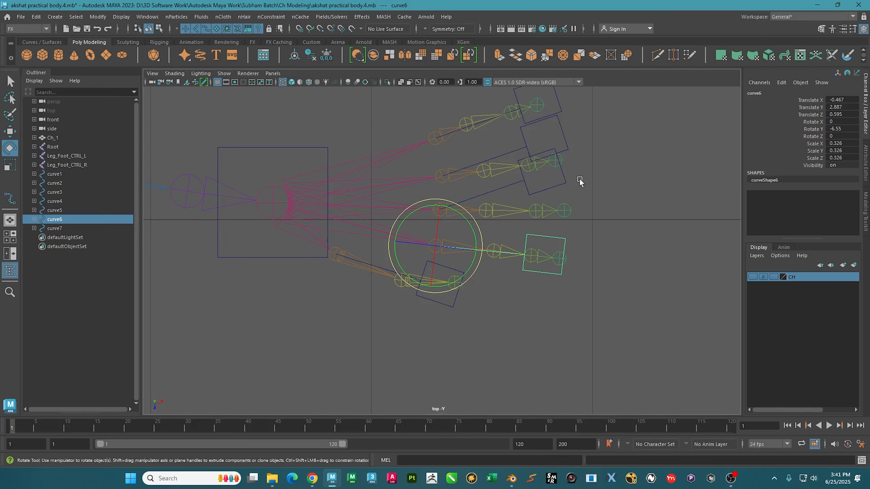
left_click(563, 187)
left_click_drag(474, 182, 487, 197)
left_click(567, 139)
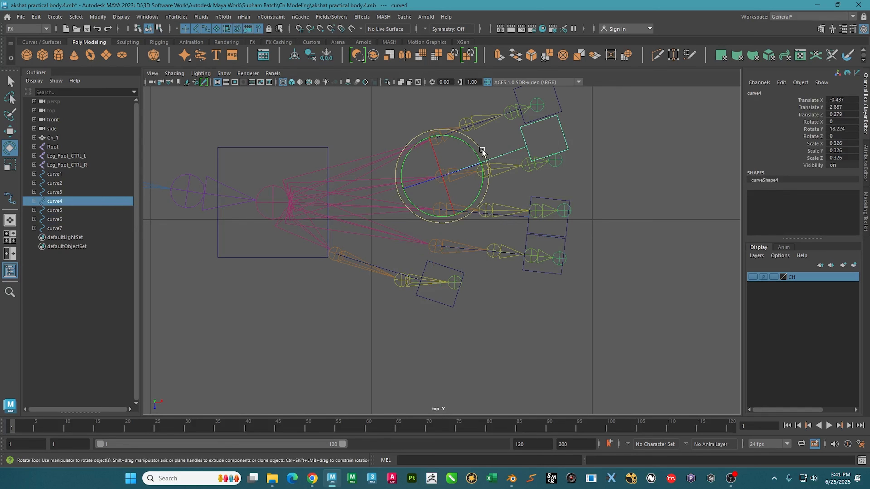
left_click_drag(482, 151, 486, 159)
- Select the index, middle, ring and pinky controller curves in the perspective view and freeze their transformations
middle_click_drag(606, 111, 607, 138, "alt")
key("space")
key("space")
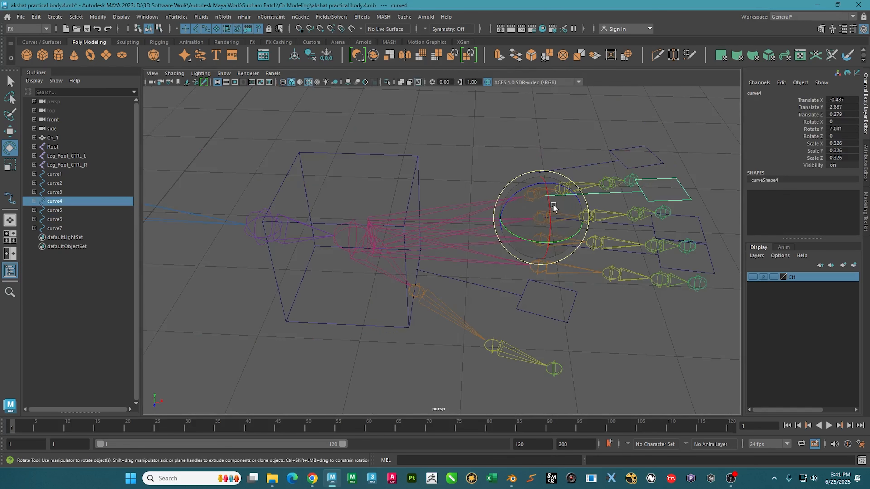
left_click_drag(448, 215, 470, 192, "alt")
key("w")
left_click_drag(600, 163, 582, 151, "alt")
middle_click_drag(582, 151, 514, 178, "alt")
left_click_drag(513, 179, 478, 196, "alt")
left_click(477, 196)
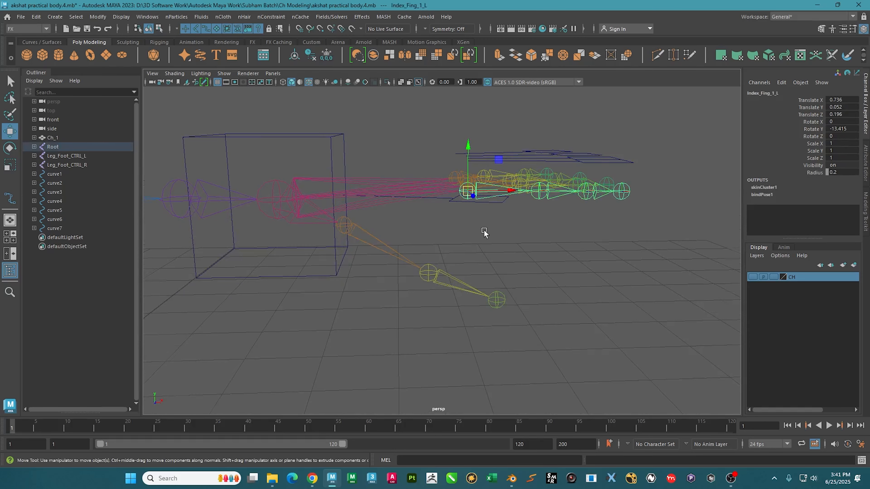
left_click_drag(484, 233, 511, 200, "alt")
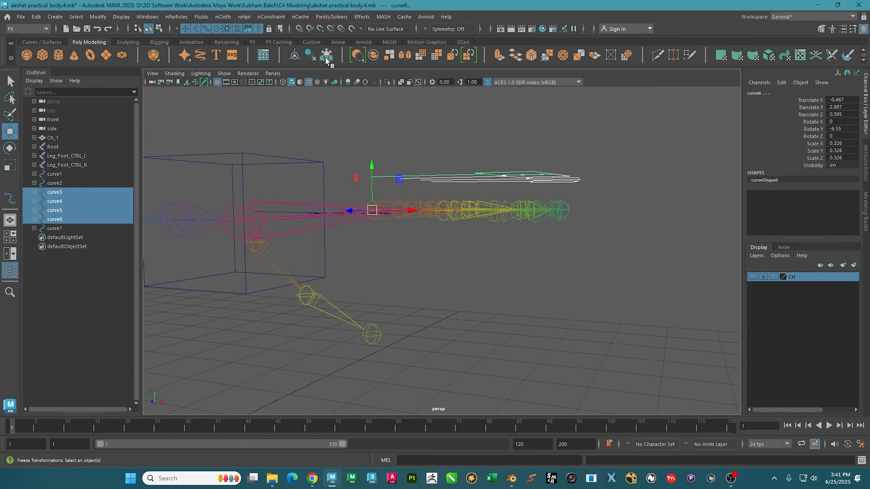
left_click(480, 179)
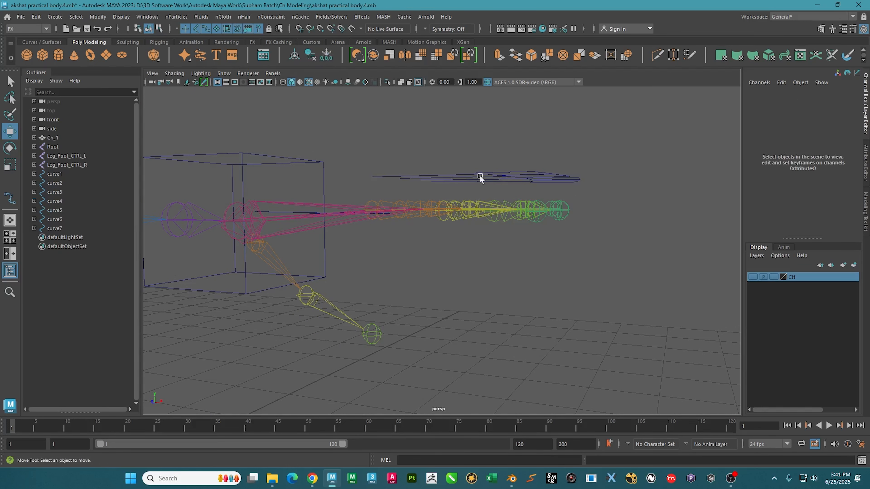
- Try to orient-constrain the index finger's third and second joints to the index controller curve without maintaining offset
left_click_drag(480, 178, 620, 242, "alt")
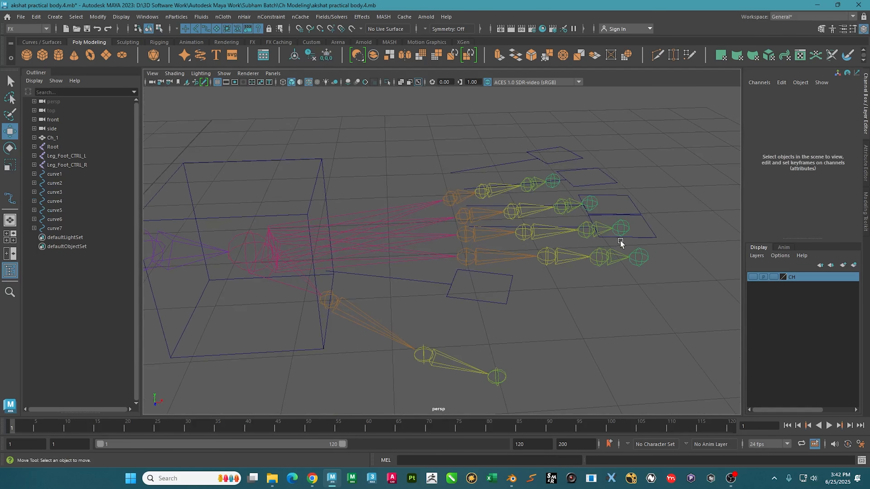
left_click(651, 232)
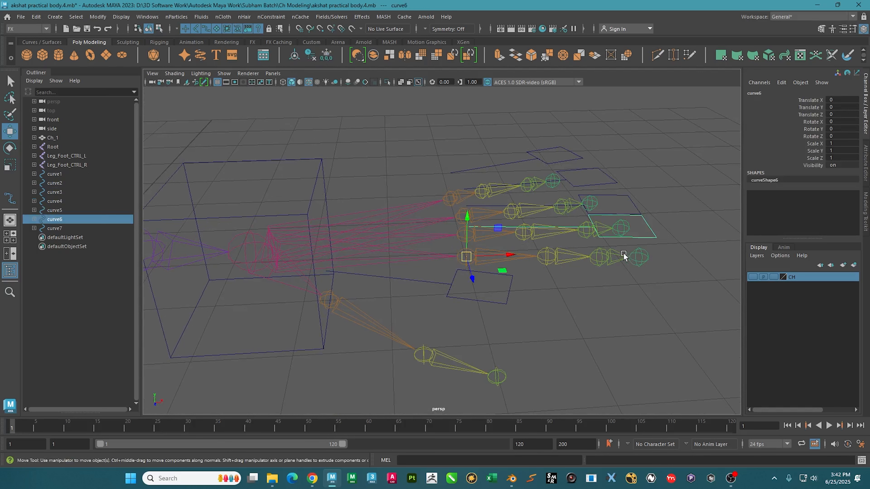
left_click(623, 256)
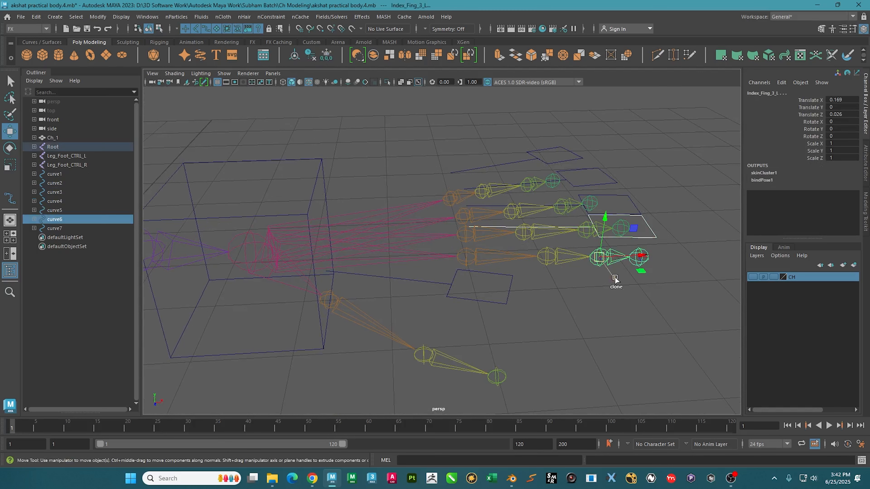
left_click(163, 44)
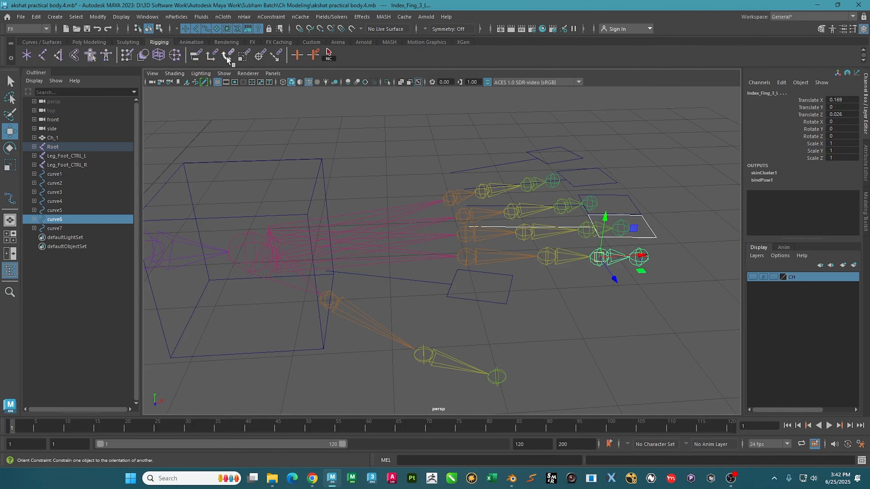
left_click(226, 58)
left_click_drag(661, 303, 668, 297, "alt")
left_click(668, 297)
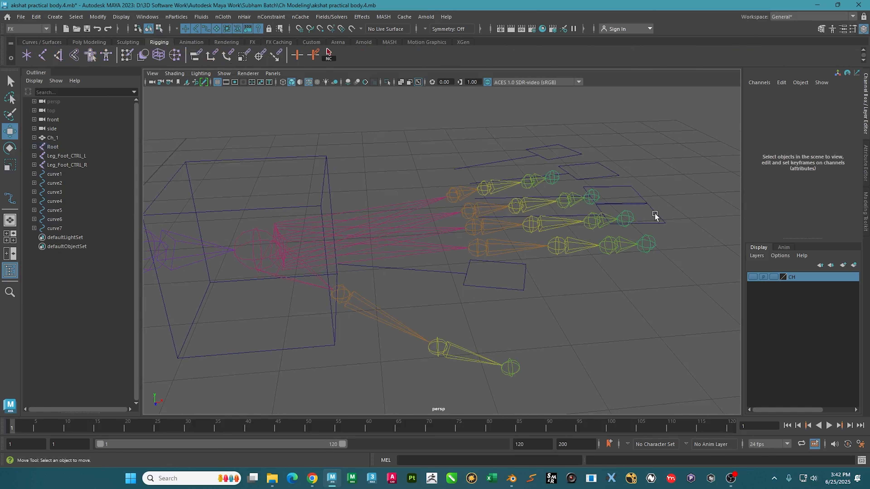
left_click_drag(653, 214, 669, 229)
left_click(565, 242, "shift")
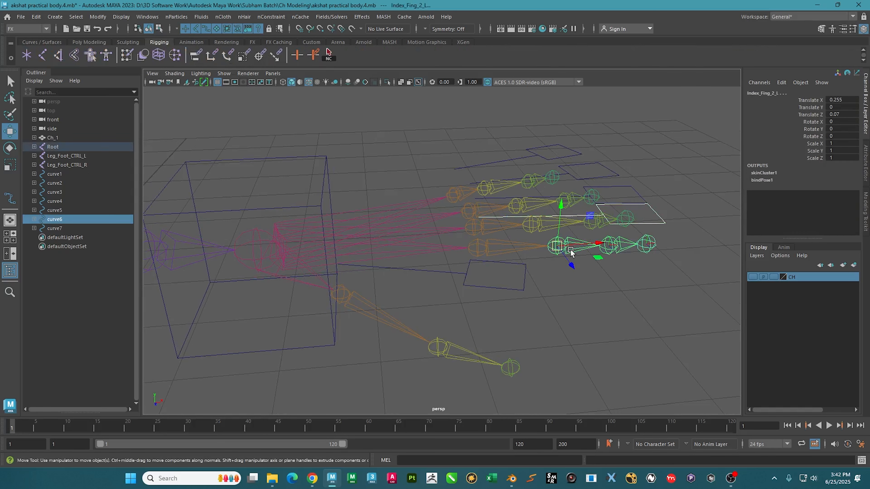
key("g")
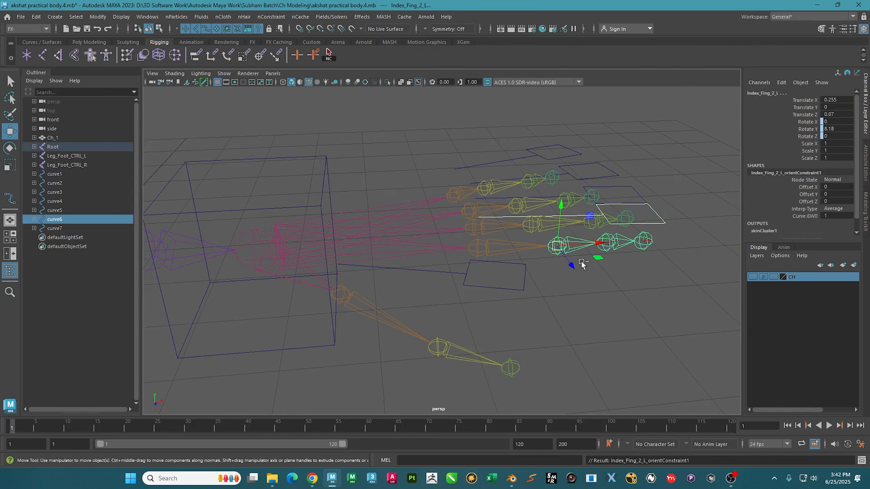
- Undo the orient constraints on the index finger joints
key("ctrl+z")
key("ctrl+z")
key("ctrl+z")
key("ctrl+z")
key("ctrl+z")
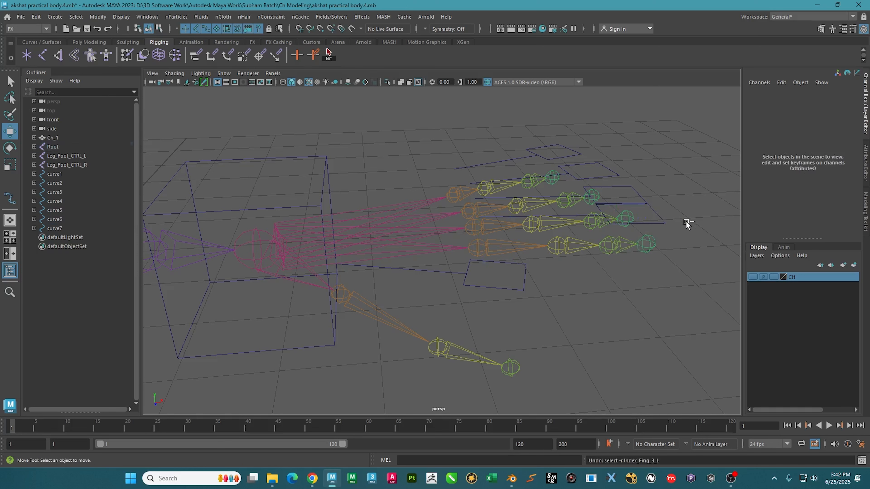
key("ctrl+z")
key("ctrl+z")
- Orient-constrain the index finger's third joint to the index controller curve with Maintain offset enabled
left_click(678, 240)
left_click_drag(652, 216, 668, 247)
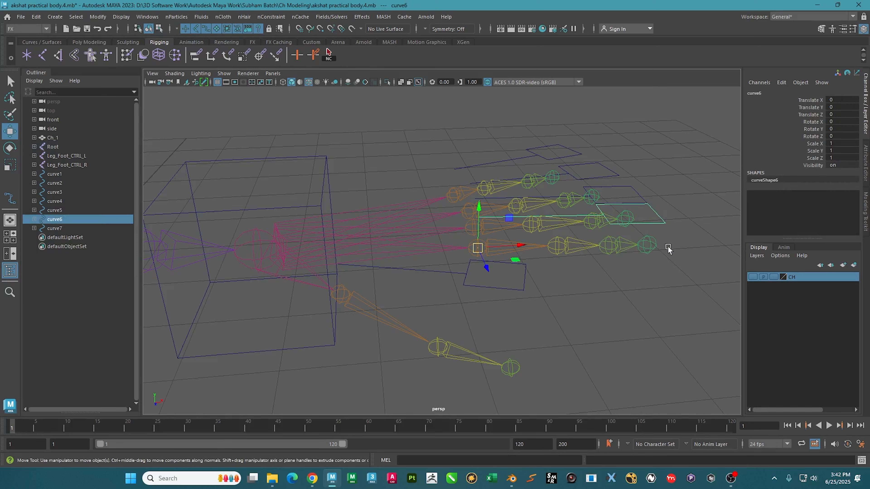
left_click(630, 249, "shift")
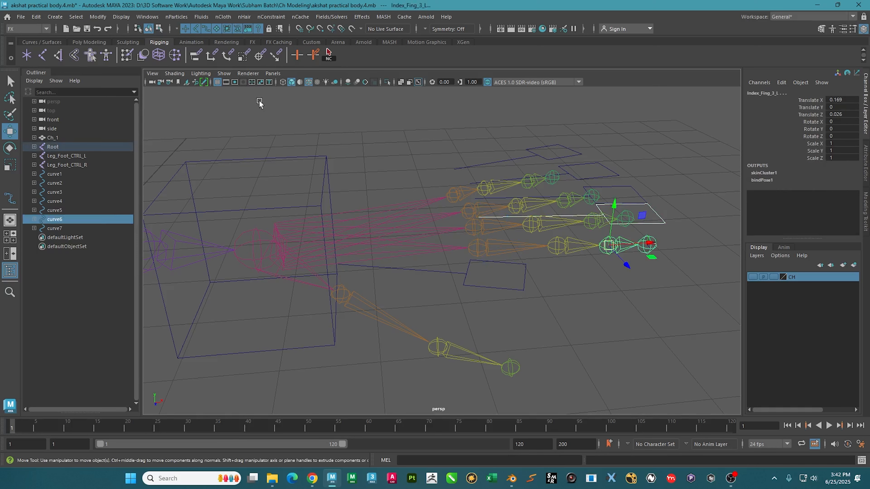
double_click(225, 57)
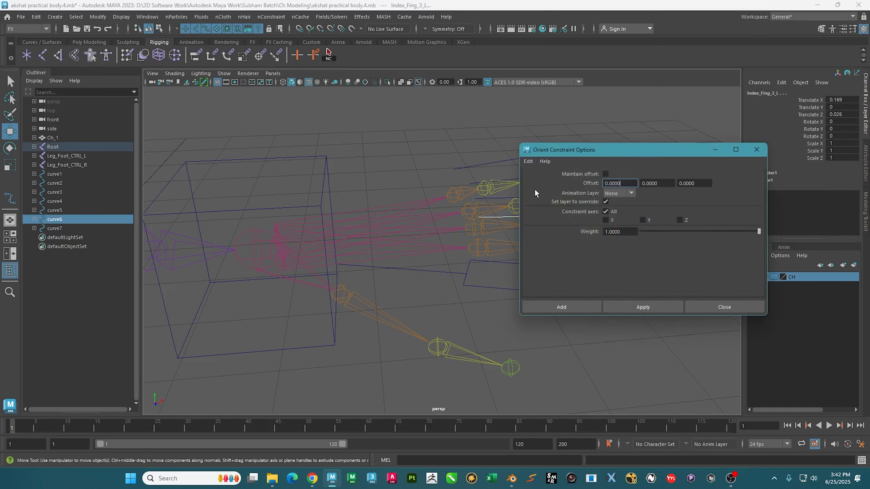
left_click(605, 174)
left_click(652, 306)
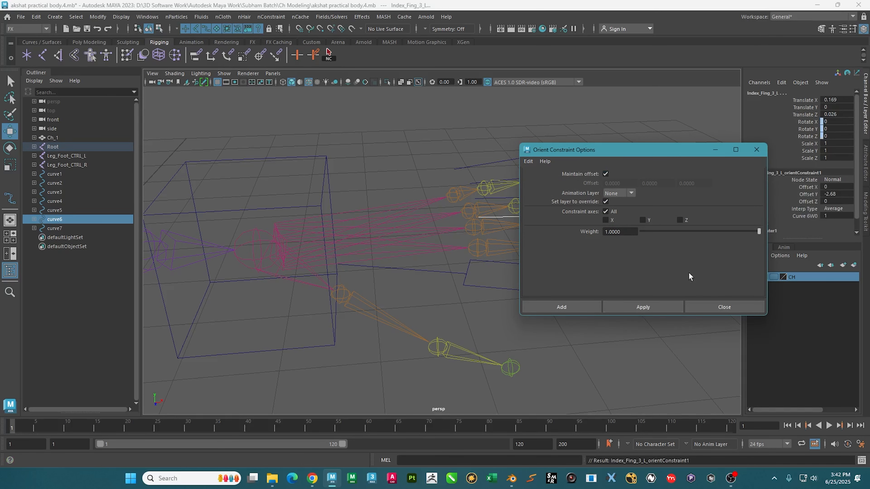
left_click(756, 150)
left_click(640, 191)
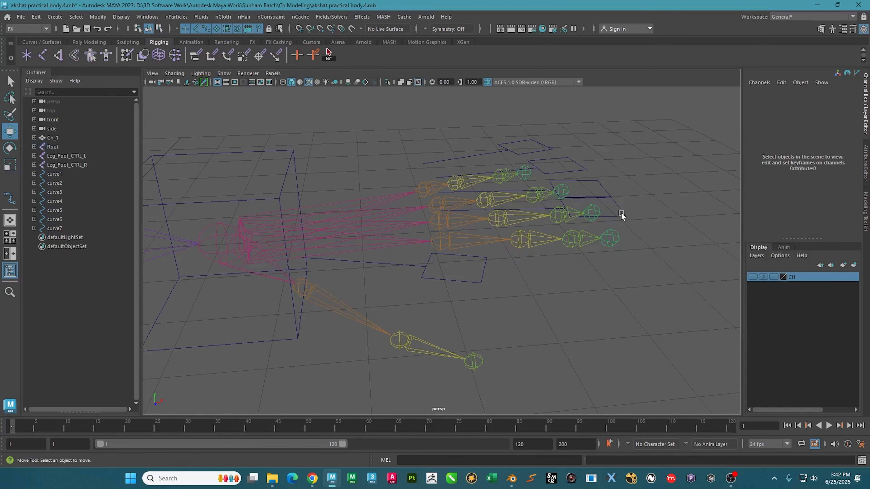
- Apply the same offset-maintaining orient constraint from the index curve to the index finger's second and base joints
left_click(621, 214)
left_click(545, 245)
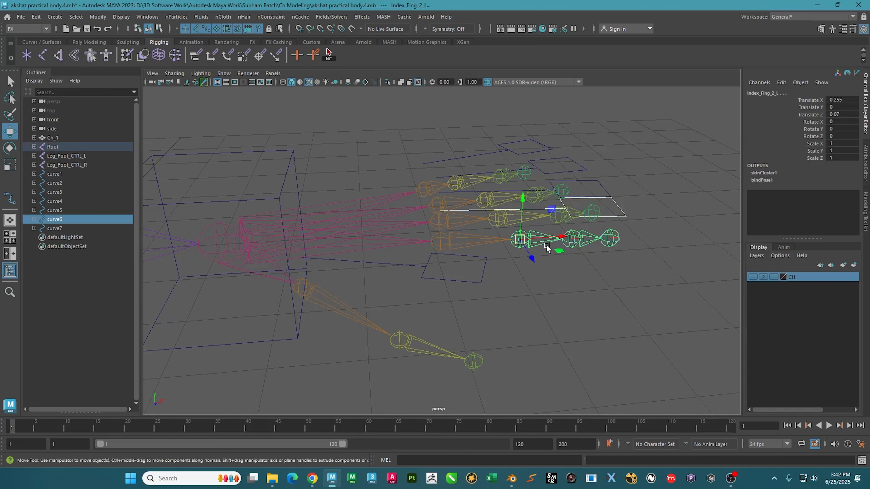
left_click(618, 208)
left_click(506, 243, "shift")
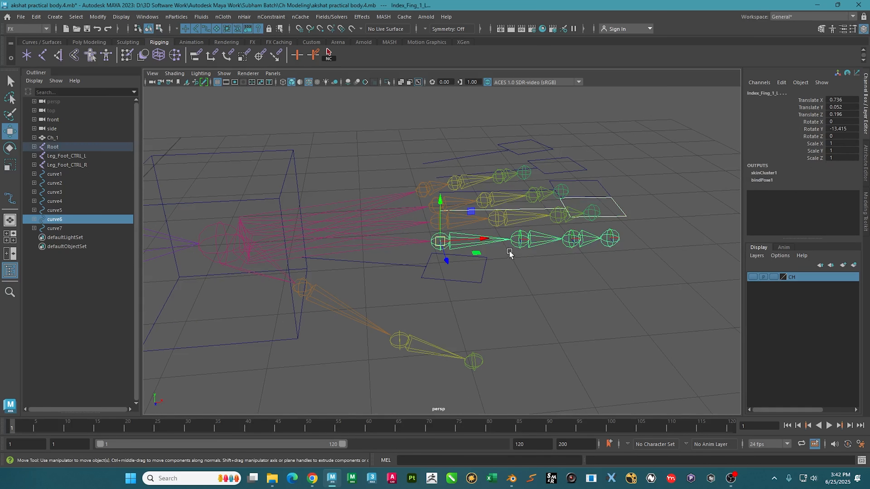
key("g")
left_click(663, 232)
- Test-rotate the index controller curve to check how the finger bends, and undo the rotation
left_click(616, 215)
left_click_drag(630, 223, 633, 217, "alt")
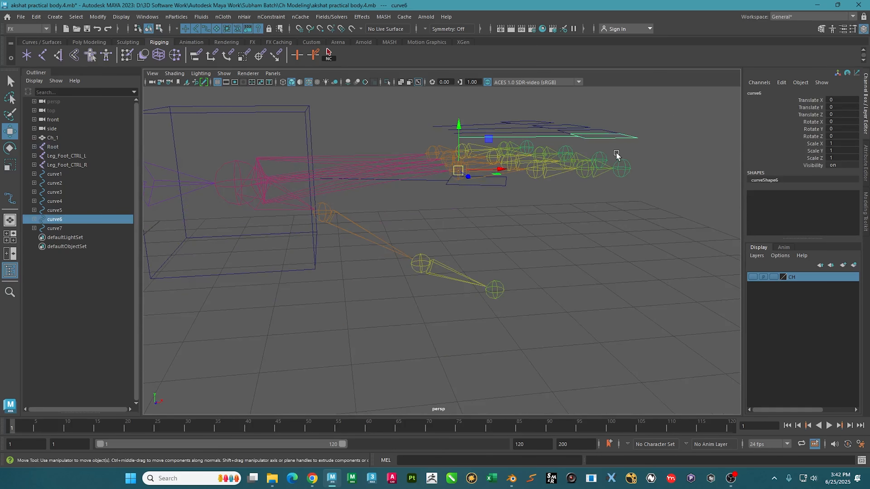
key("e")
left_click_drag(538, 171, 398, 200, "alt")
key("ctrl+z")
left_click_drag(545, 198, 535, 235, "alt")
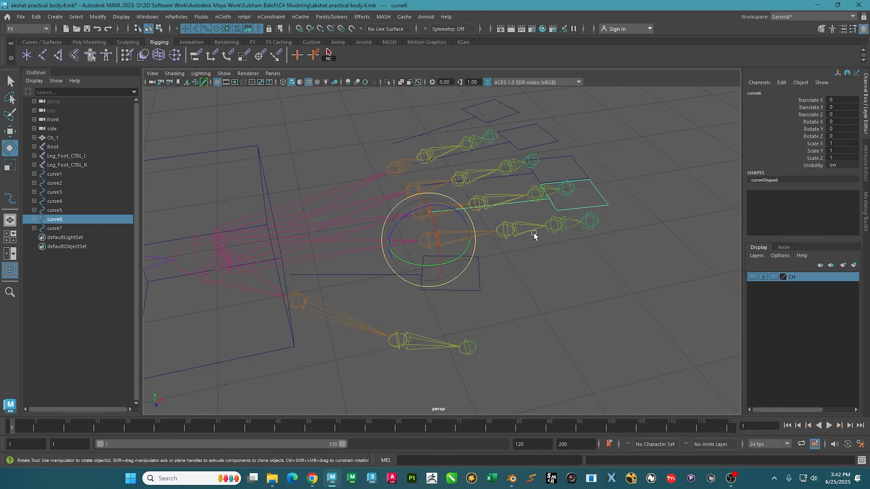
- Set the orient constraint weight Curve 6W0 to 0.2 on the index finger's third joint and 0.5 on its second joint
left_click(574, 223)
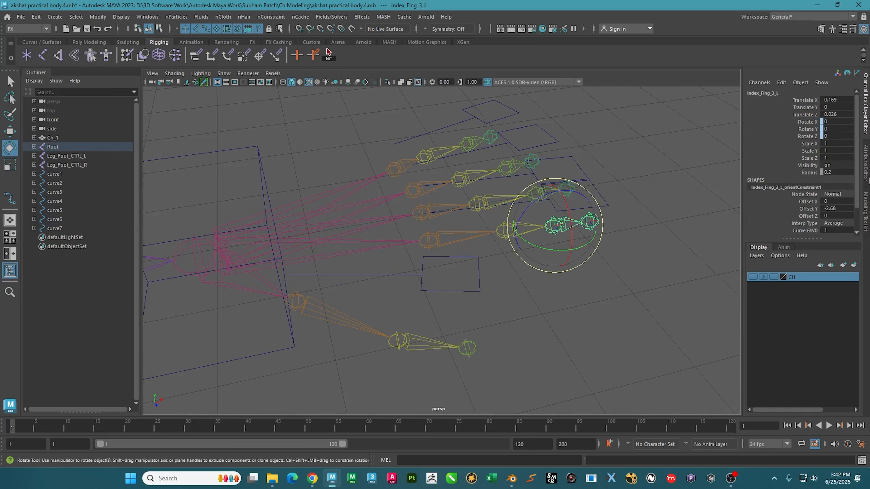
scroll(822, 188, "down", 2)
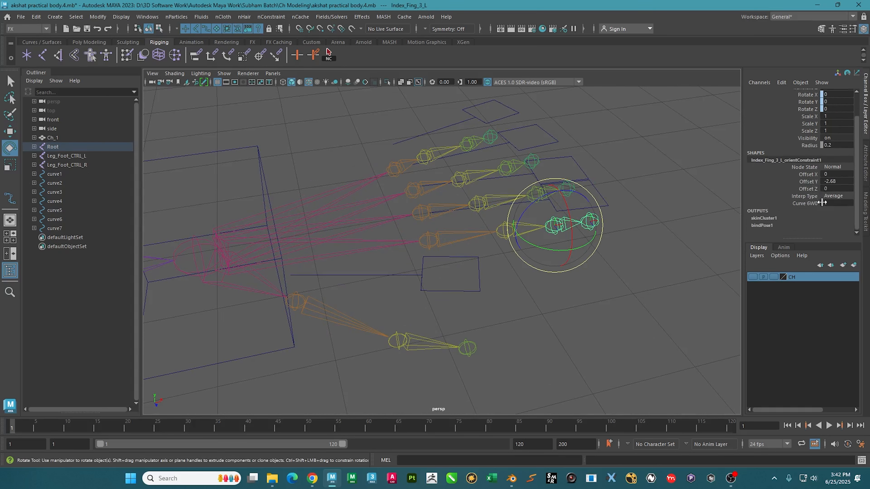
left_click(804, 204)
double_click(847, 204)
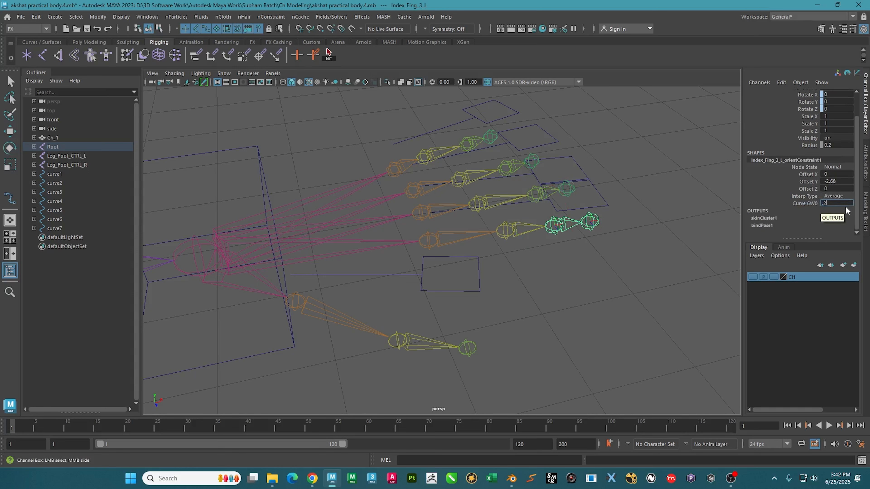
mouse_move(542, 243)
left_mouse_down("alt")
mouse_move(534, 226)
mouse_move(530, 235)
left_mouse_up("alt")
left_click(518, 246)
key("e")
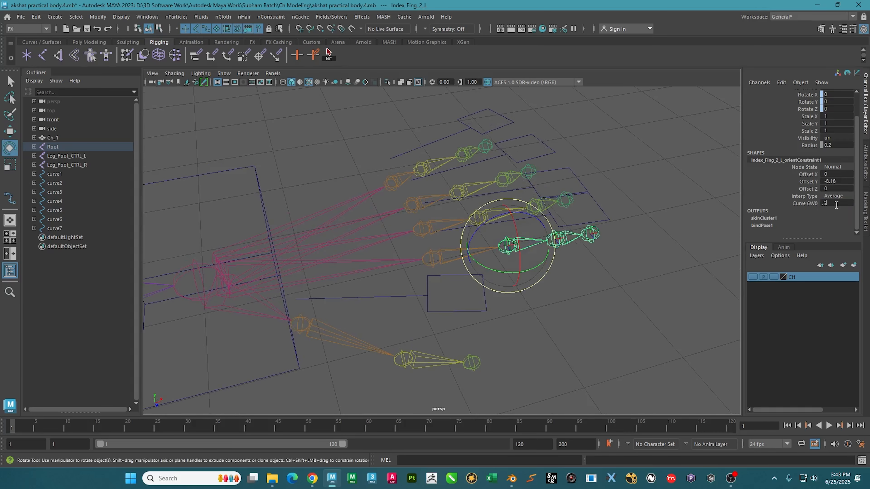
left_click_drag(549, 267, 543, 254, "alt")
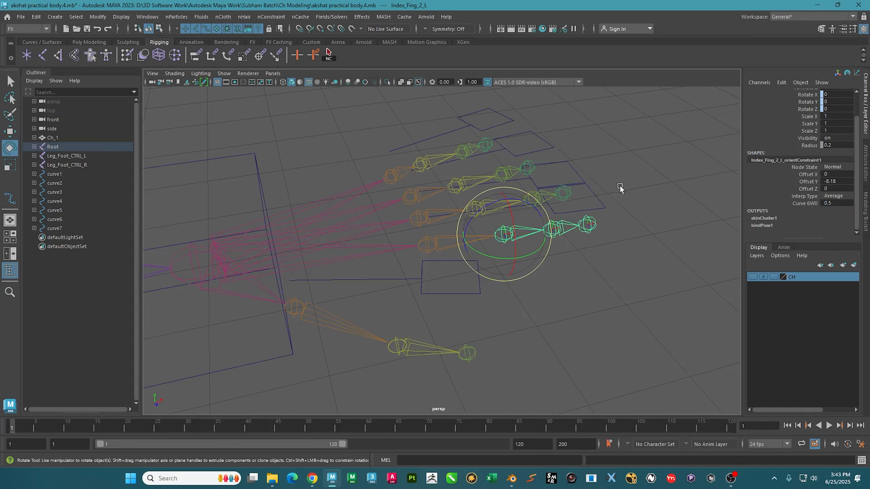
- Test-rotate the index curve again with the reduced constraint weights, and undo the rotations
left_click(601, 203)
left_click(596, 205)
left_click_drag(602, 227, 475, 196, "alt")
key("ctrl+z")
key("ctrl+z")
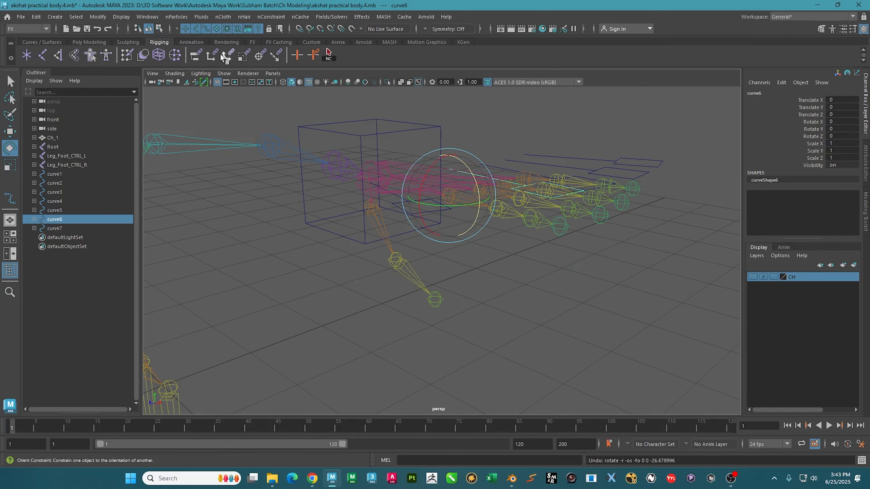
left_click_drag(394, 175, 502, 258, "alt")
key("ctrl+z")
- Edit the index finger's Curve 6W0 constraint weights, entering 0 for the third joint and 1 for the base joint
middle_click_drag(699, 260, 621, 268, "alt")
left_click(621, 268)
scroll(582, 240, "up", 2)
left_click(576, 208)
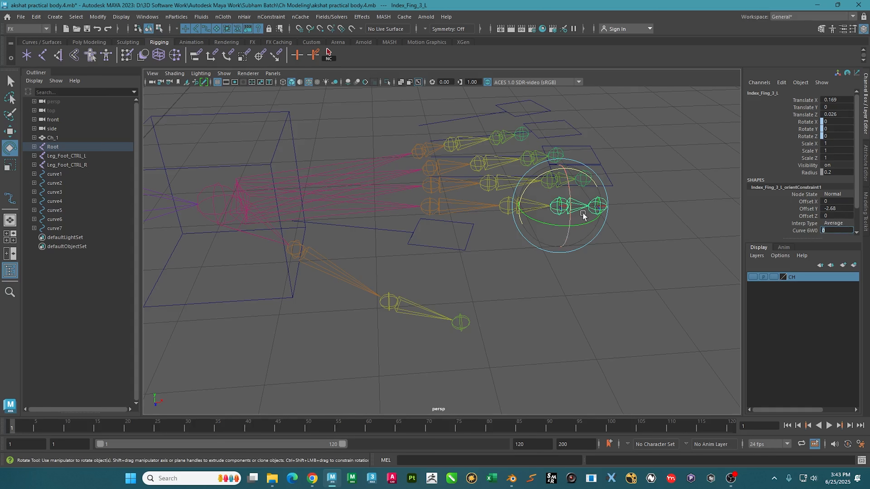
left_click(524, 209)
left_click(524, 202)
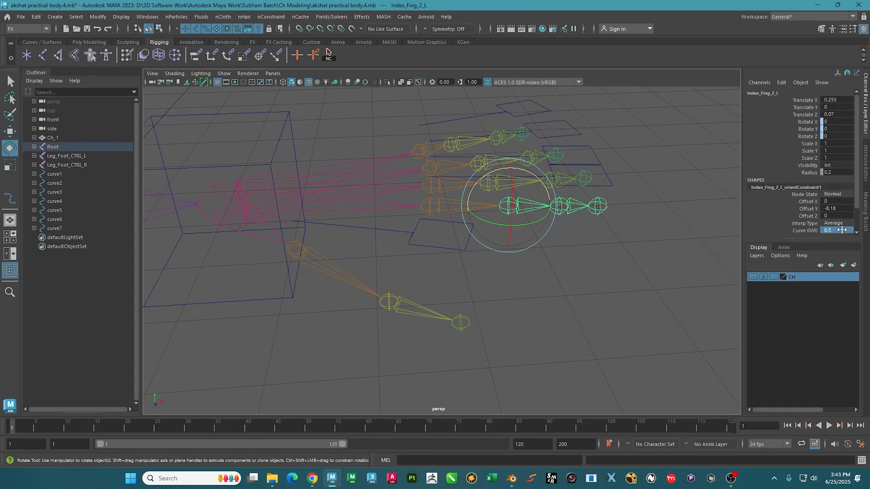
left_click(583, 212)
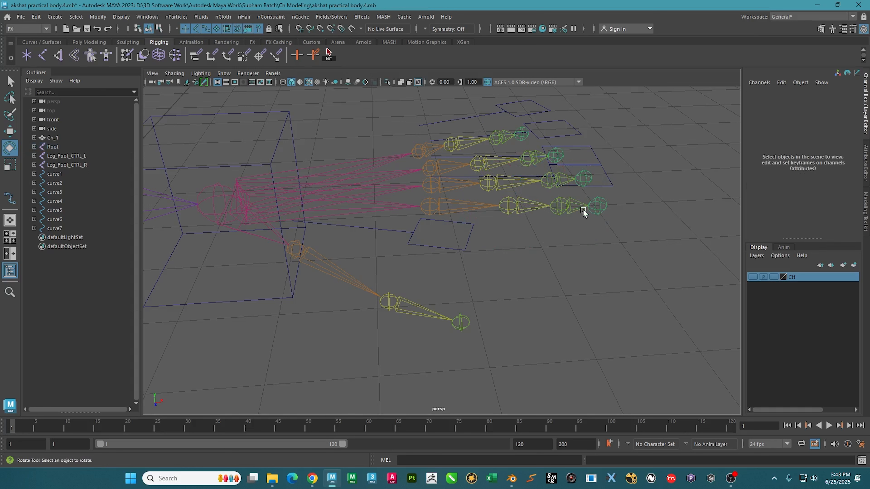
left_click(485, 208)
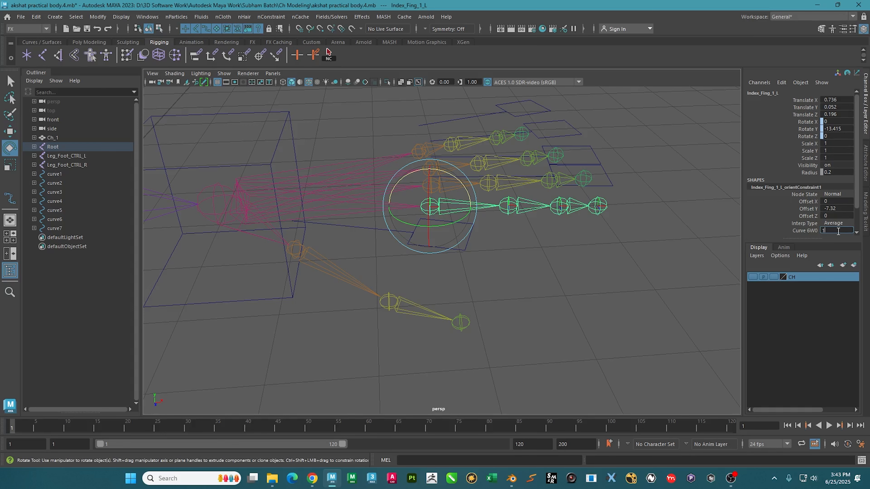
left_click(581, 255)
- Select the index finger joints up to the base joint, test-rotate them, and undo the rotation
left_click_drag(547, 219, 576, 235, "alt")
left_click(597, 184)
key("w")
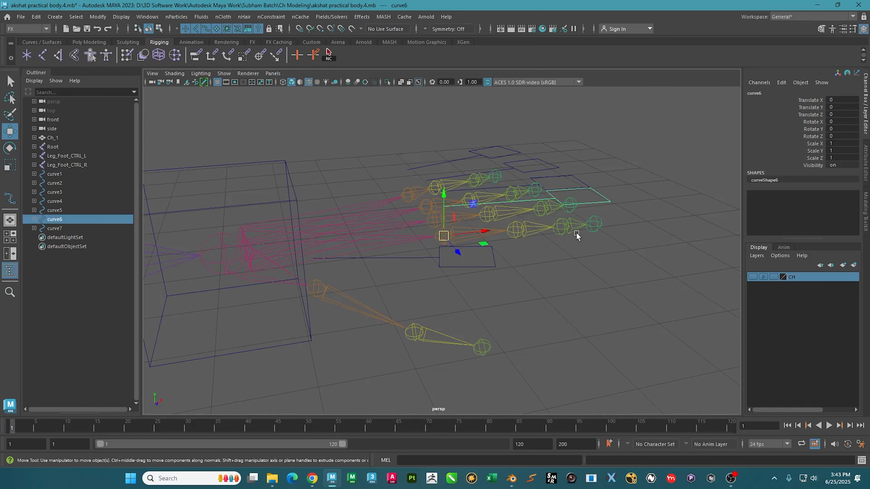
left_click(575, 227)
key("Up")
key("Up")
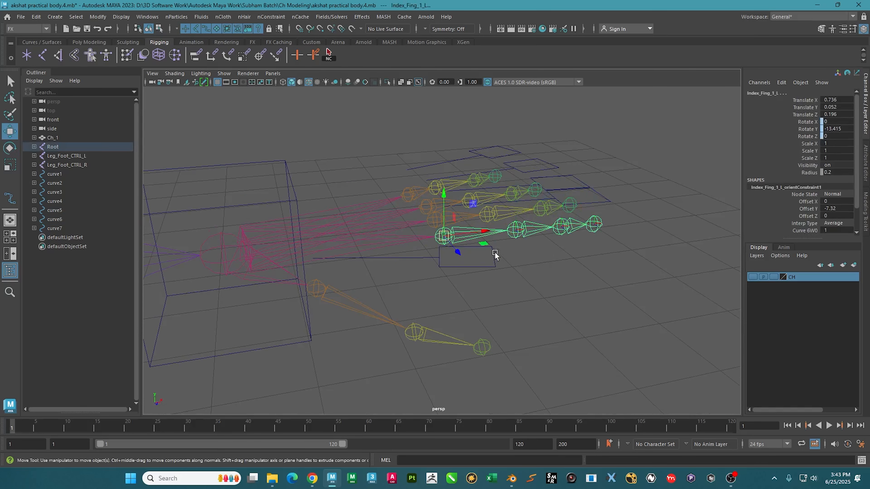
key("e")
left_click_drag(495, 253, 490, 235, "alt")
left_click_drag(483, 202, 486, 235)
key("ctrl+z")
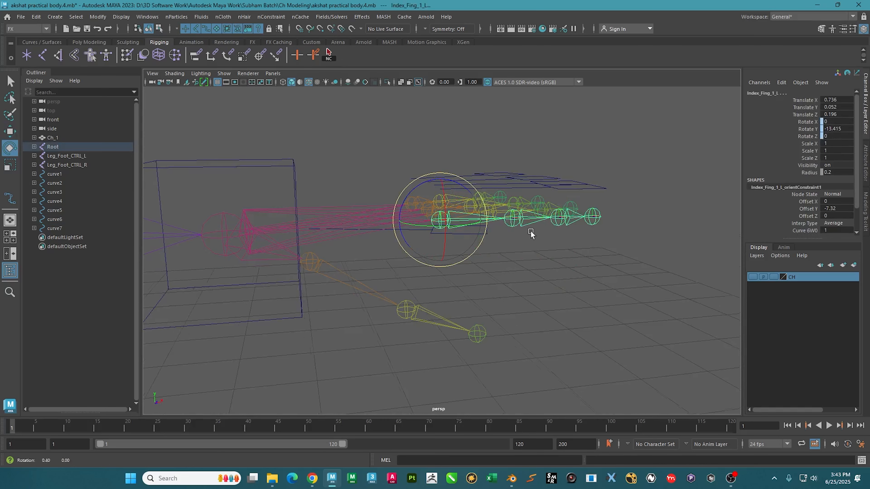
- Break the Rotate X, Y and Z connections on the index finger's third, second and base joints
mouse_move(570, 231)
left_mouse_down("alt")
mouse_move(563, 242)
mouse_move(570, 223)
left_mouse_up("alt")
left_click(570, 224)
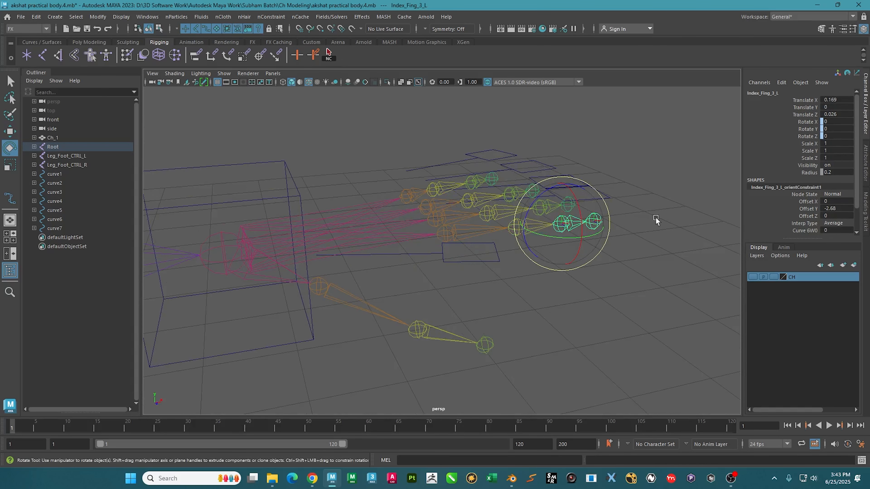
left_click_drag(808, 119, 807, 136)
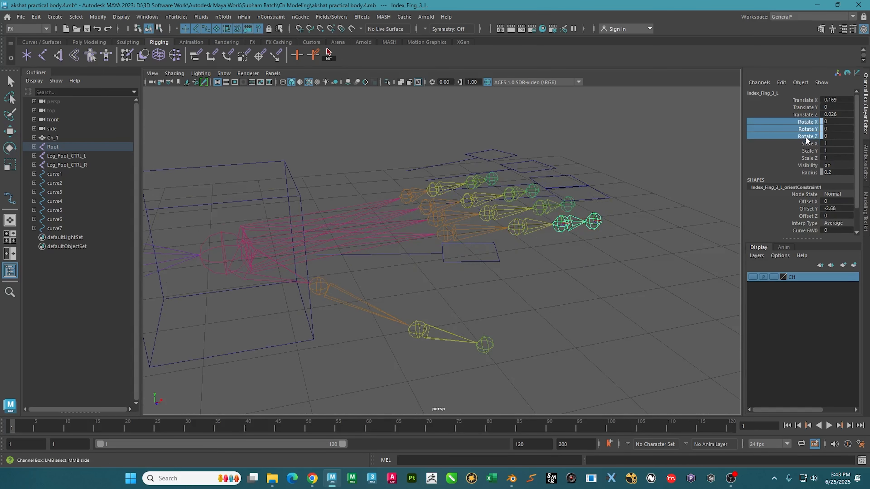
right_click(807, 137)
left_click(804, 310)
left_click(534, 226)
right_click(806, 128)
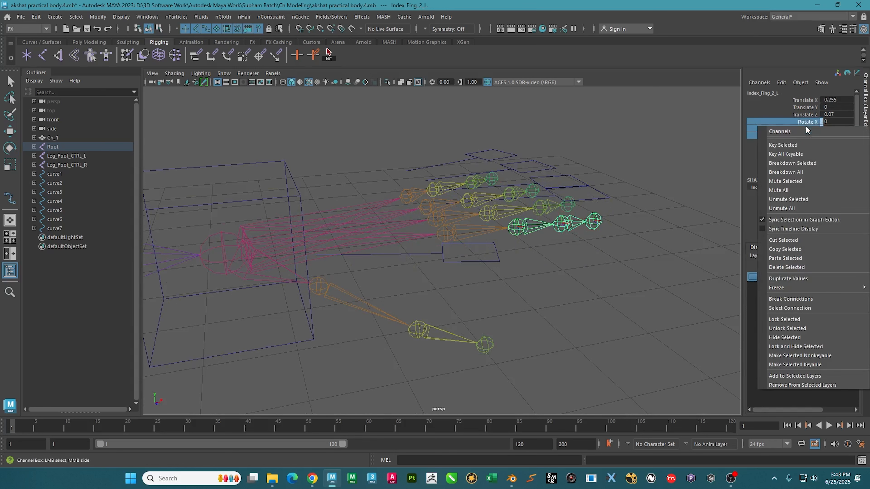
left_click(805, 300)
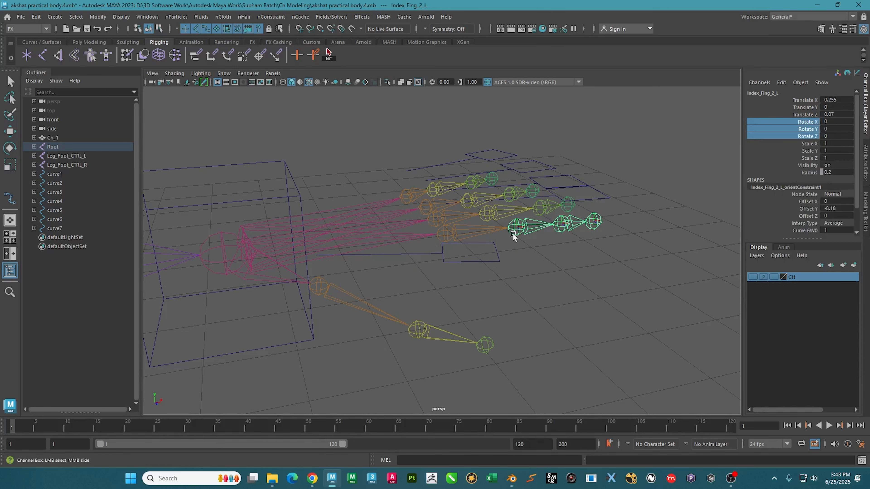
left_click(489, 233)
right_click(807, 126)
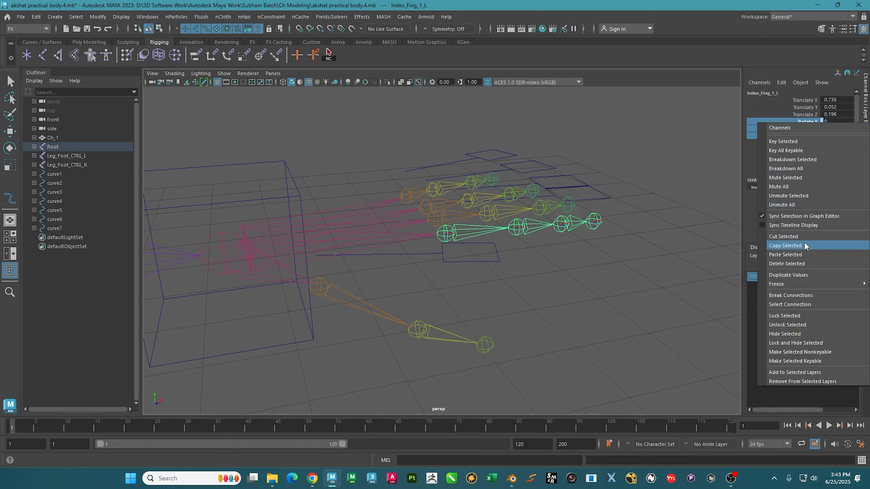
left_click(807, 295)
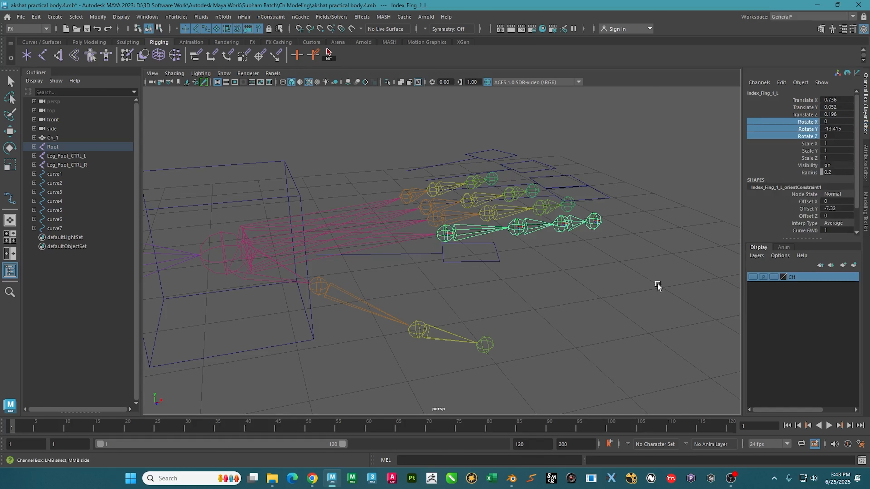
key("e")
left_click(596, 274)
left_click_drag(594, 274, 589, 260, "alt")
left_click(575, 215)
key("w")
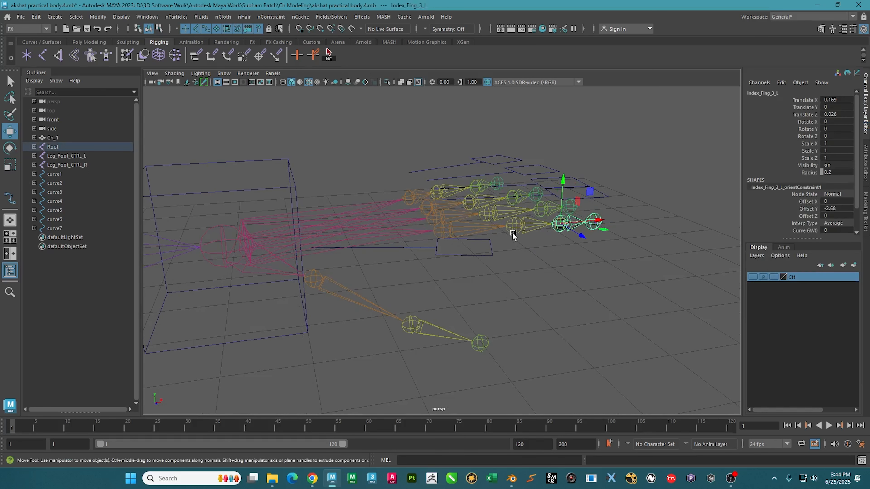
left_click(531, 227)
left_click(475, 225)
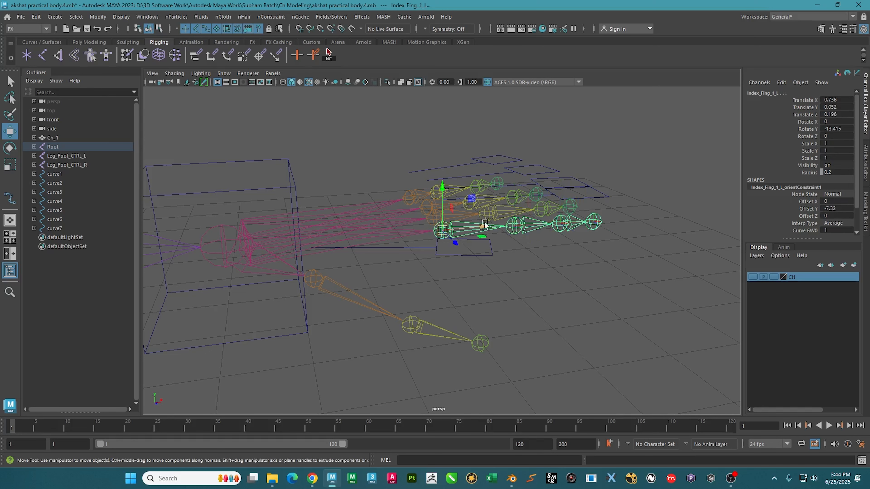
left_click(539, 257)
- Select the index finger's base, second and third joints together, test-rotate them, and undo the rotation
left_click(481, 226)
left_click(538, 223)
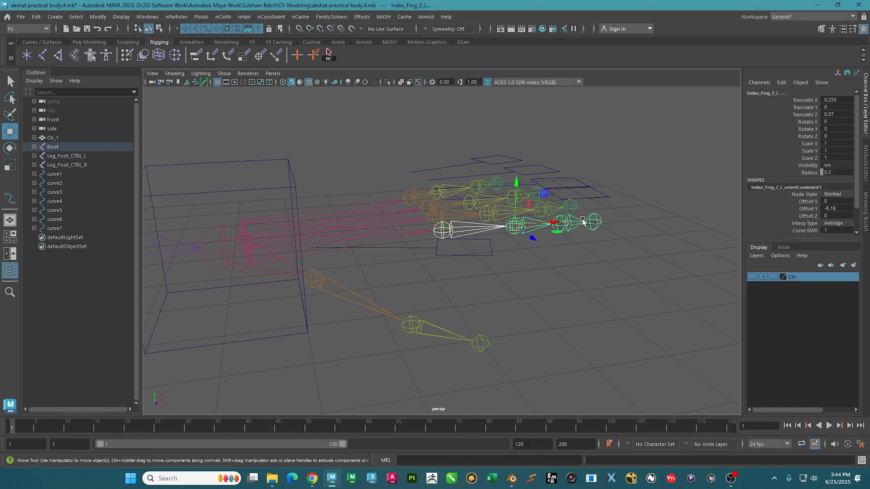
left_click_drag(581, 232, 538, 226, "alt")
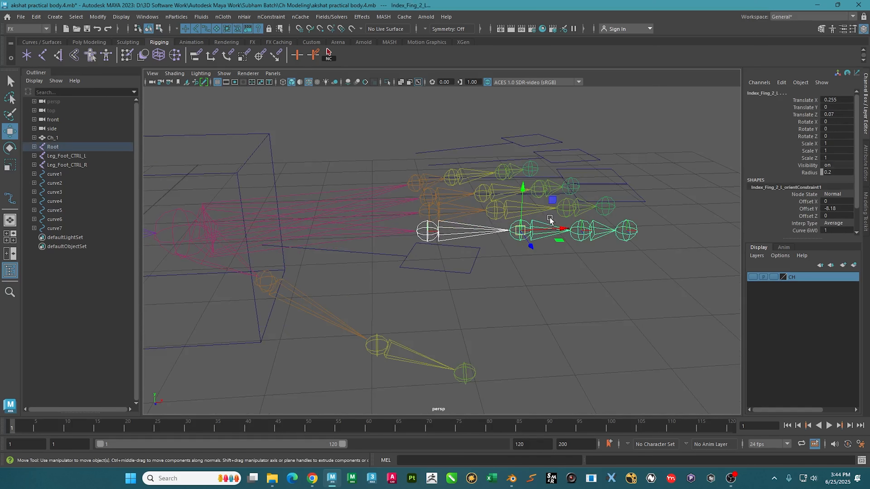
key("Up")
key("Down")
key("Down")
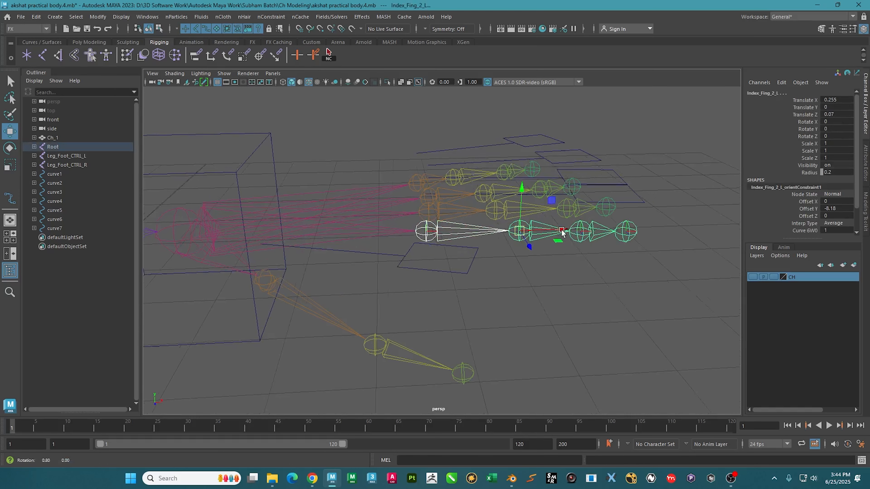
left_click_drag(598, 230, 602, 229, "alt")
key("e")
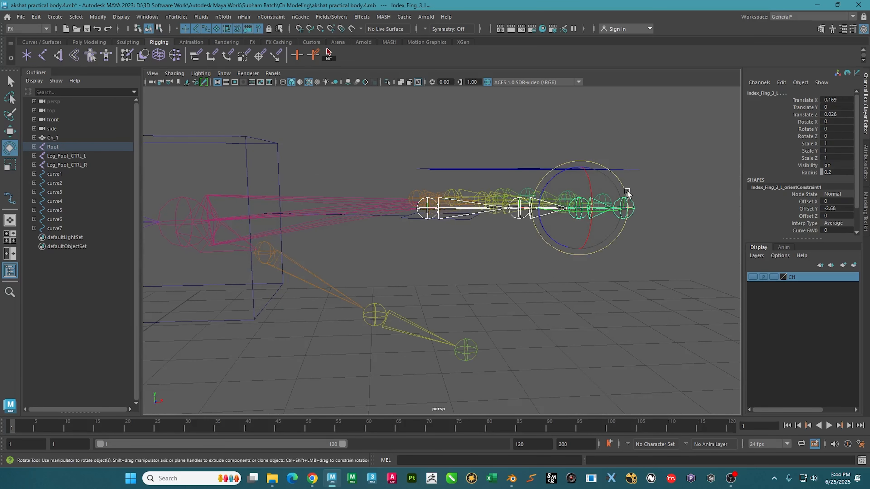
left_click_drag(625, 195, 616, 219)
key("ctrl+z")
left_click_drag(633, 187, 547, 262, "alt")
key("w")
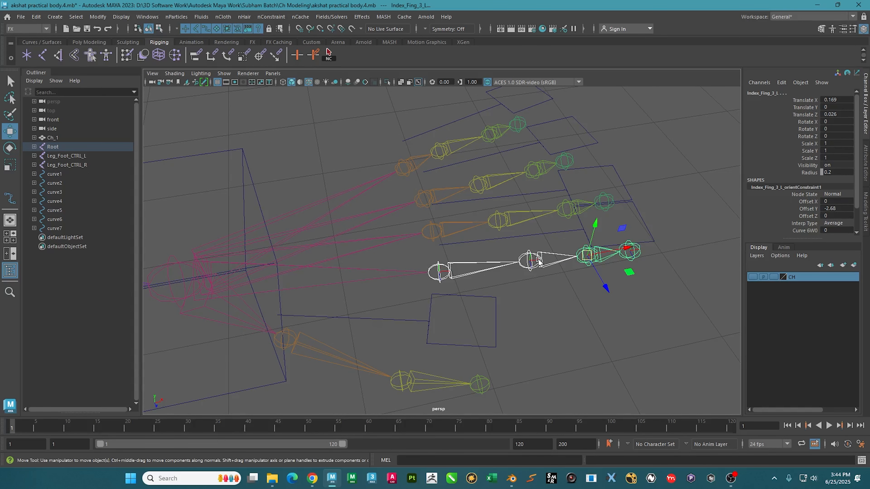
left_click_drag(538, 261, 583, 305, "alt")
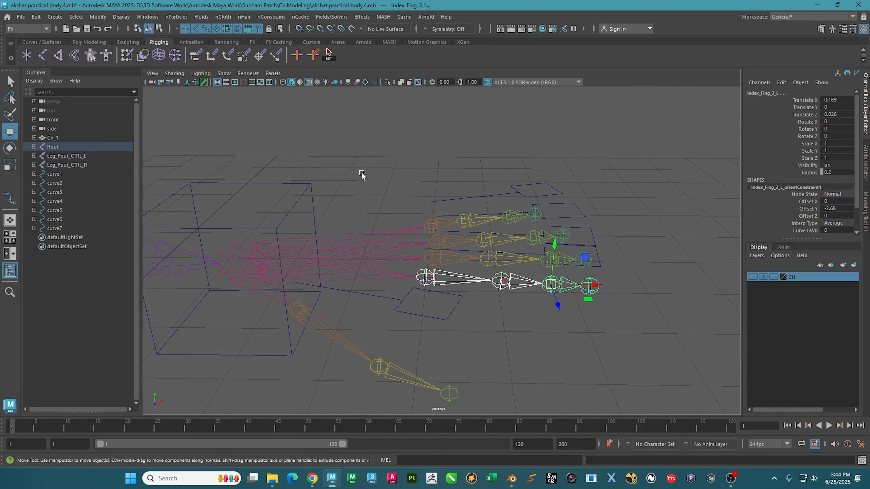
- Select all five finger controller curves, curve3 through curve7
left_click_drag(652, 338, 462, 342, "alt")
left_click(565, 220)
left_click(367, 294, "shift")
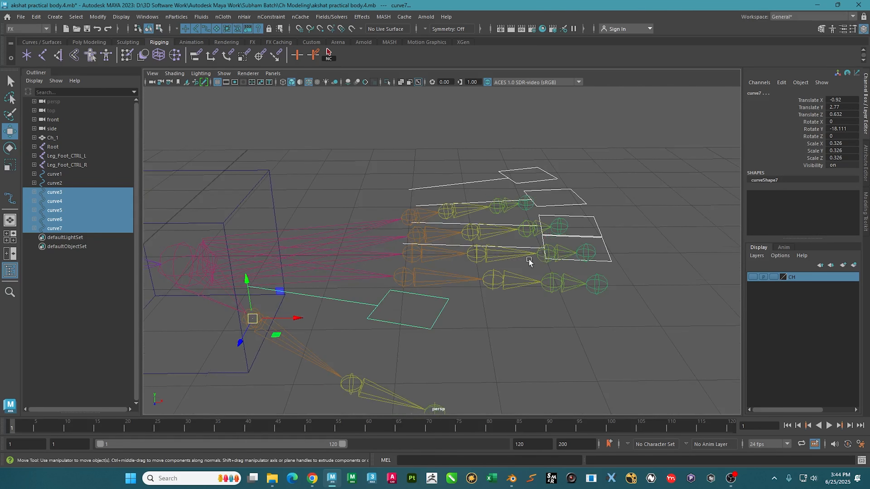
left_click_drag(528, 261, 514, 273, "alt")
left_click_drag(450, 273, 406, 244, "alt")
- Rename the pinky finger's controller curve3 to Pinkey_Fing_L
left_click(405, 235)
left_click_drag(425, 279, 385, 286, "alt")
left_click(760, 93)
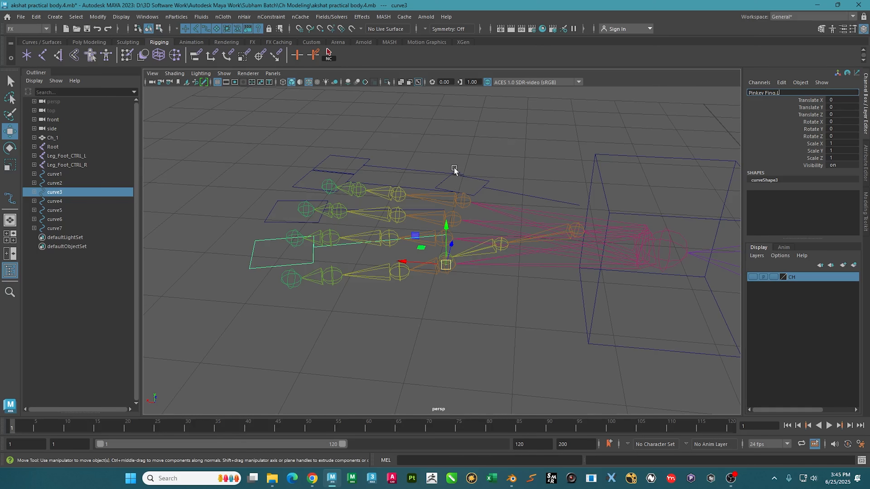
key("Return")
- Open Set Driven Key and load the three pinky joints, Pikey_Fing_1_L to Pikey_Fing_3_L, as driven objects
left_click_drag(437, 227, 442, 277, "alt")
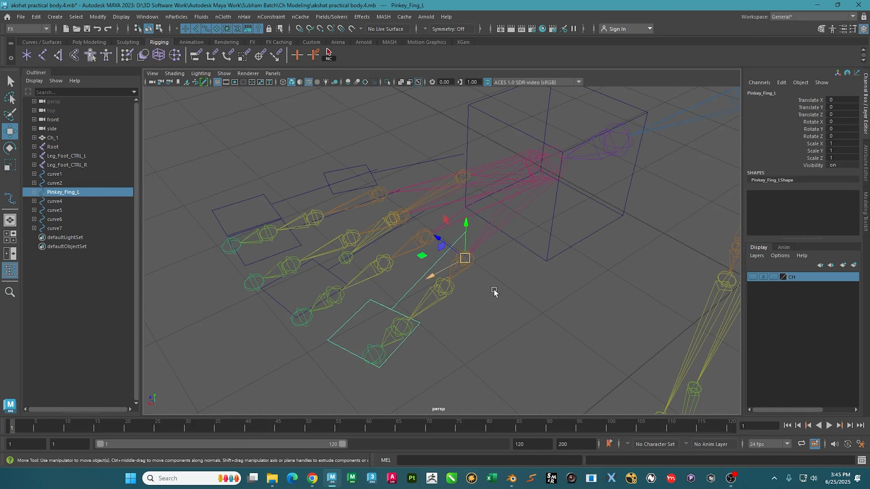
left_click_drag(494, 291, 384, 297, "alt")
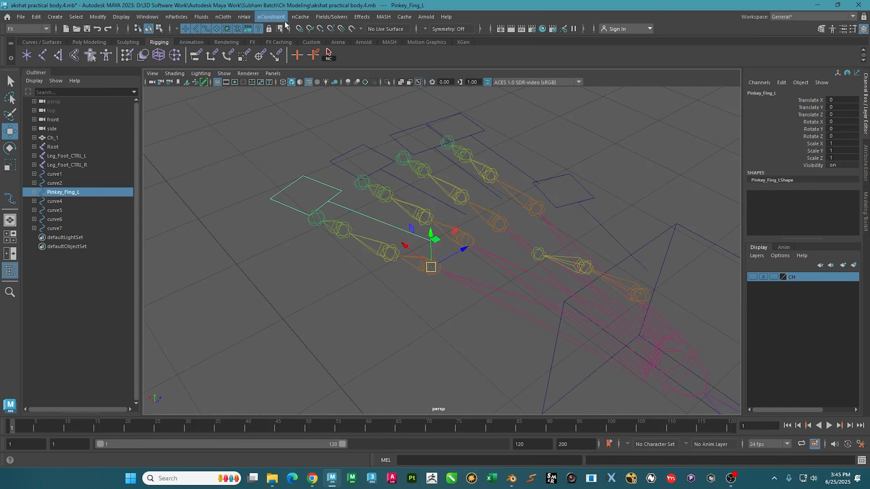
left_click(328, 53)
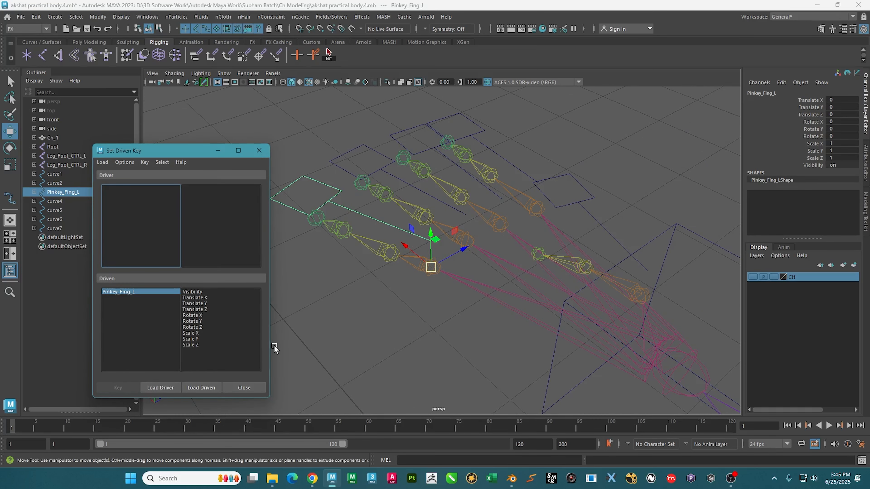
left_click_drag(382, 262, 445, 271, "alt")
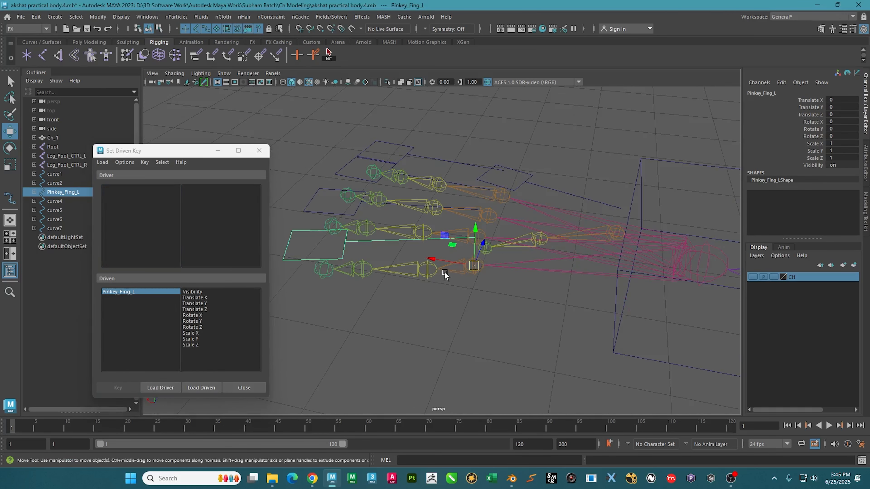
left_click(452, 301)
left_click(468, 259)
key("Up")
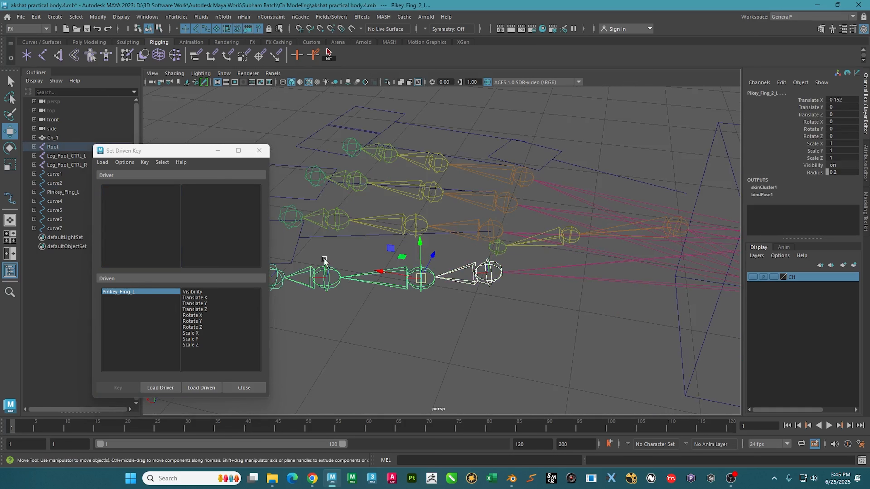
key("Up")
left_click(201, 389)
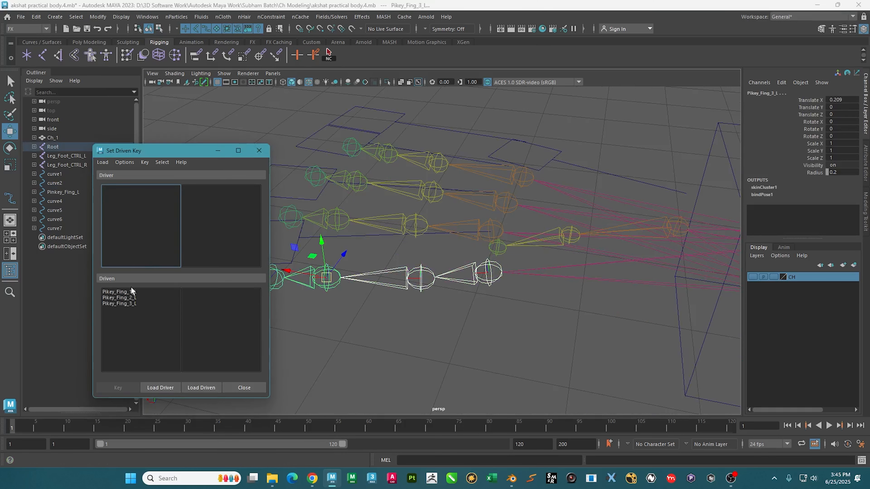
left_click_drag(131, 290, 144, 321)
- Load the Pinkey_Fing_L controller curve as the driver in Set Driven Key
middle_click_drag(303, 305, 476, 303, "alt")
left_click(392, 263)
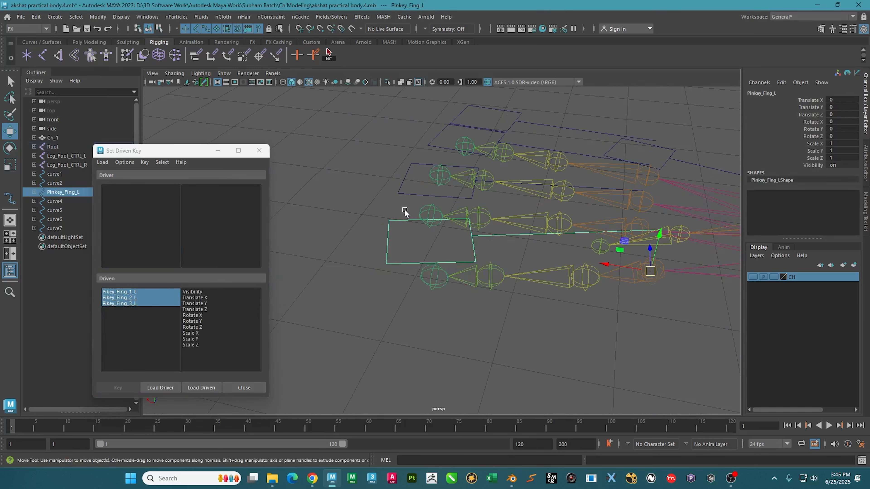
left_click(161, 388)
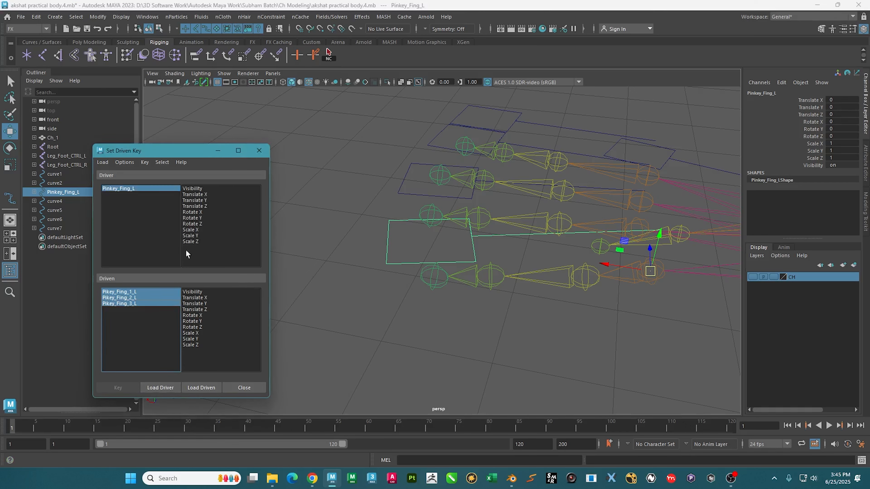
- Test-rotate the Pinkey_Fing_L controller with its Rotate Z channel, and undo the rotation
left_click_drag(398, 233, 610, 218, "alt")
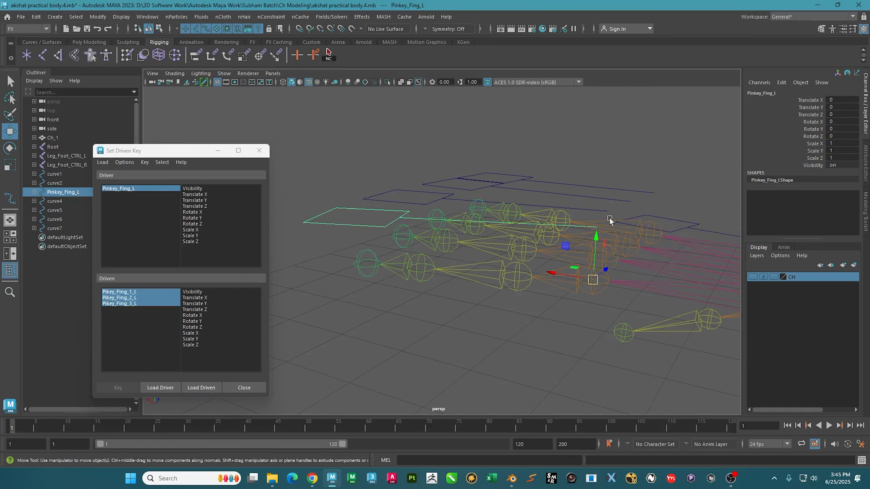
key("e")
left_click_drag(621, 251, 681, 223, "alt")
left_click(812, 136)
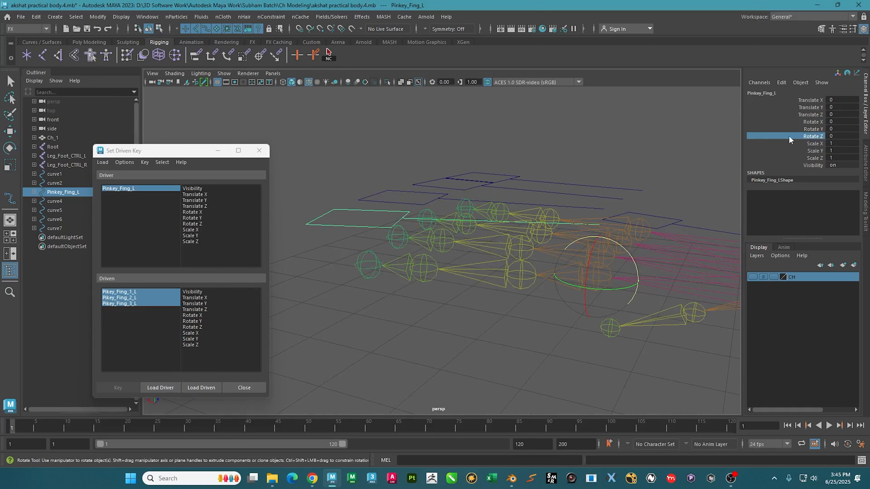
middle_click_drag(606, 132, 589, 144)
key("ctrl+z")
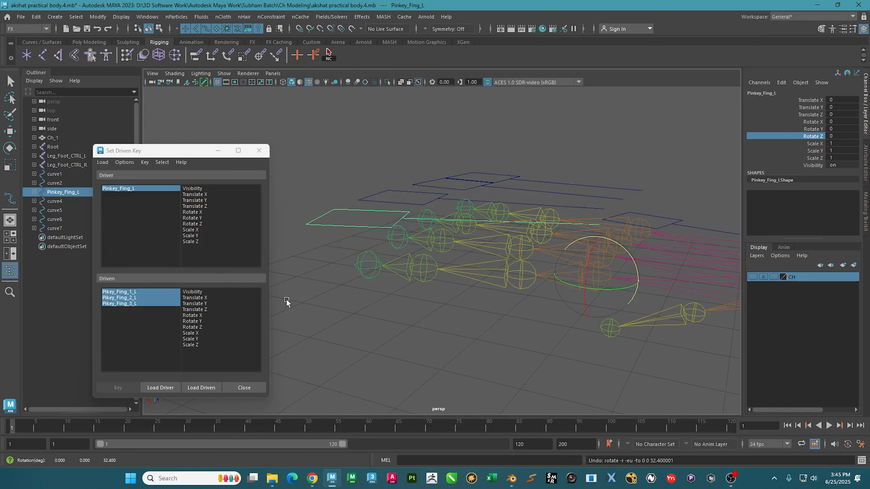
- Set a driven key linking the controller's Rotate Z to Rotate X, Y and Z of the three pinky joints
left_click(200, 223)
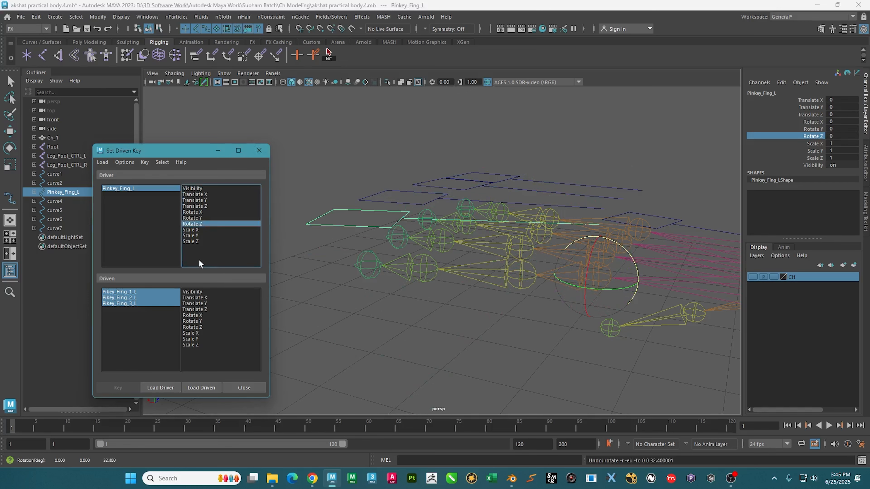
mouse_move(488, 286)
left_mouse_down("alt")
mouse_move(520, 278)
mouse_move(512, 287)
mouse_move(481, 280)
mouse_move(529, 273)
mouse_move(518, 294)
mouse_move(483, 292)
left_mouse_up("alt")
key("w")
left_click_drag(134, 294, 135, 322)
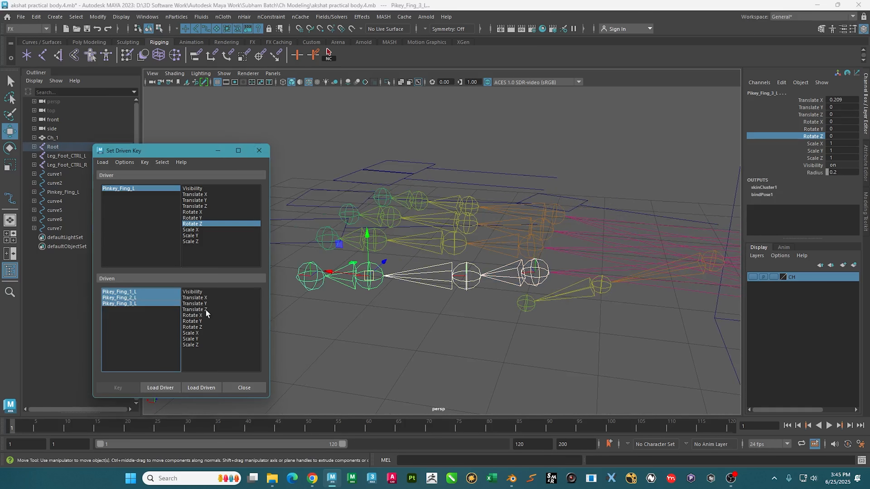
left_click_drag(201, 315, 201, 327)
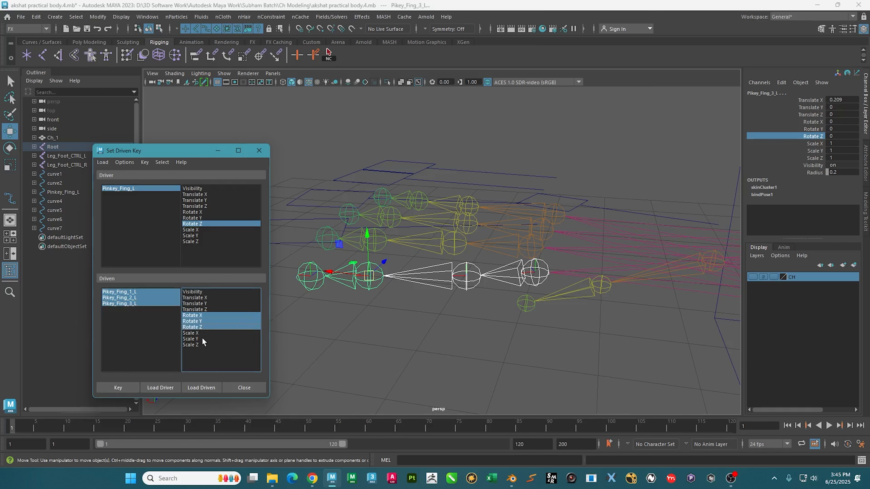
left_click(118, 387)
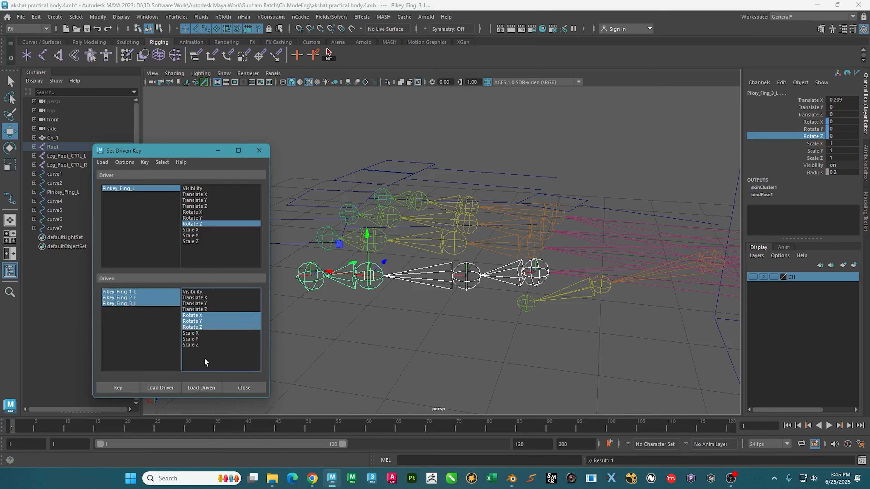
- Test-rotate the Pinkey_Fing_L controller with its Rotate X channel, and undo the rotation
left_click_drag(397, 274, 330, 292, "alt")
left_click(187, 479)
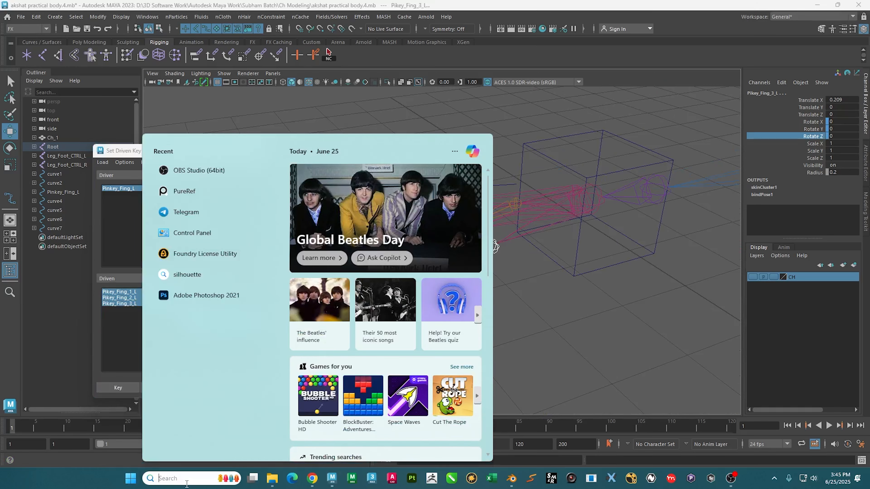
left_click(612, 355)
left_click_drag(612, 355, 459, 267, "alt")
left_click(384, 225)
left_click(819, 123)
key("e")
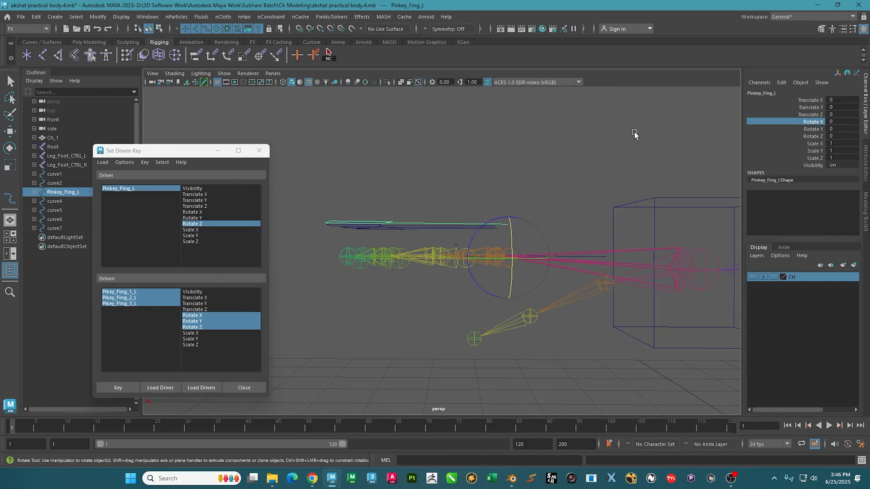
middle_click_drag(635, 132, 580, 134)
key("ctrl+z")
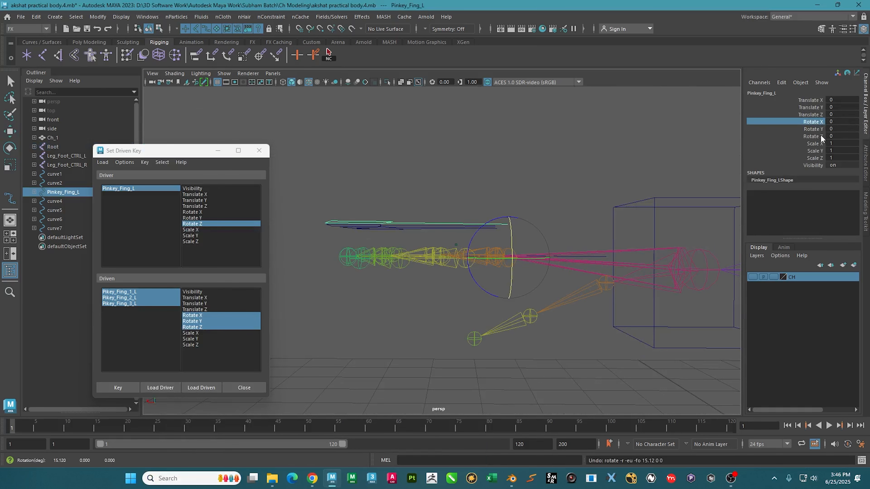
- Set the Pinkey_Fing_L controller's Rotate Z to 30
left_click_drag(539, 172, 507, 201, "alt")
left_click(819, 136)
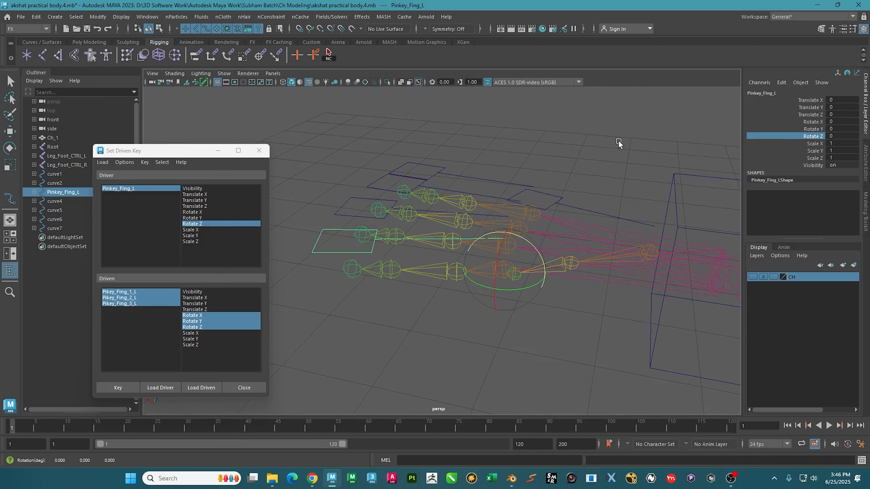
middle_click_drag(618, 141, 648, 140)
left_click_drag(648, 140, 611, 173, "alt")
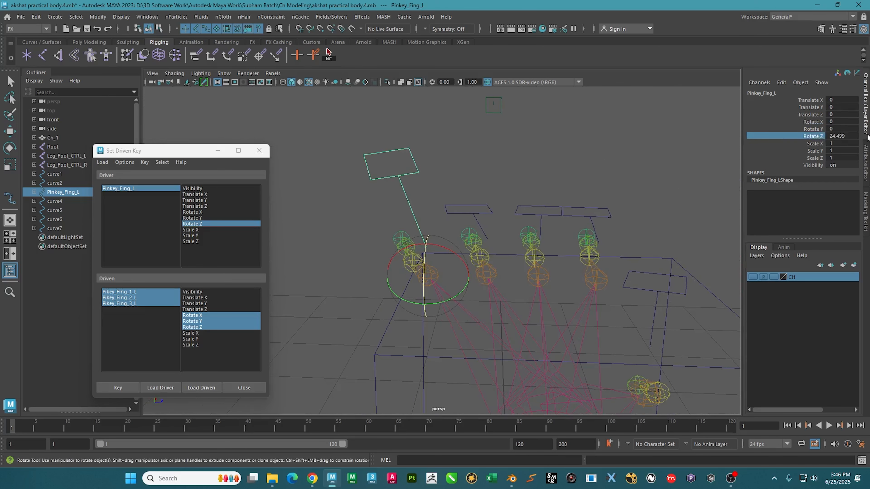
double_click(853, 136)
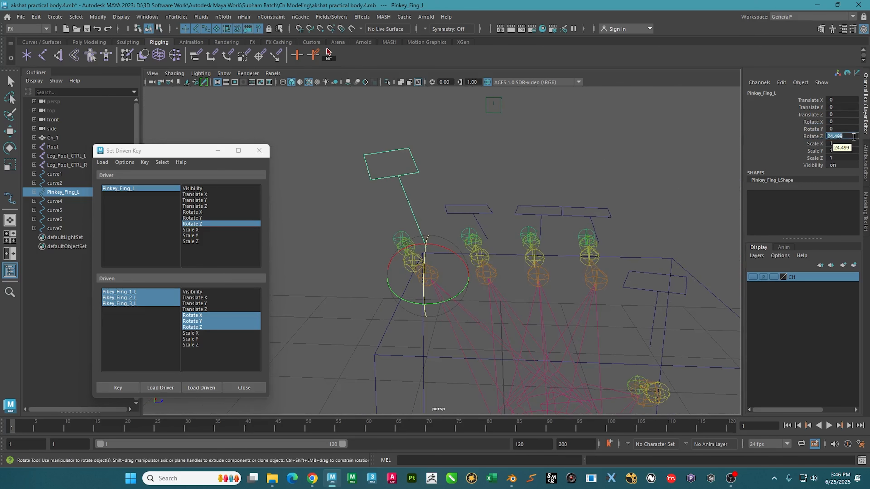
type("30")
key("Return")
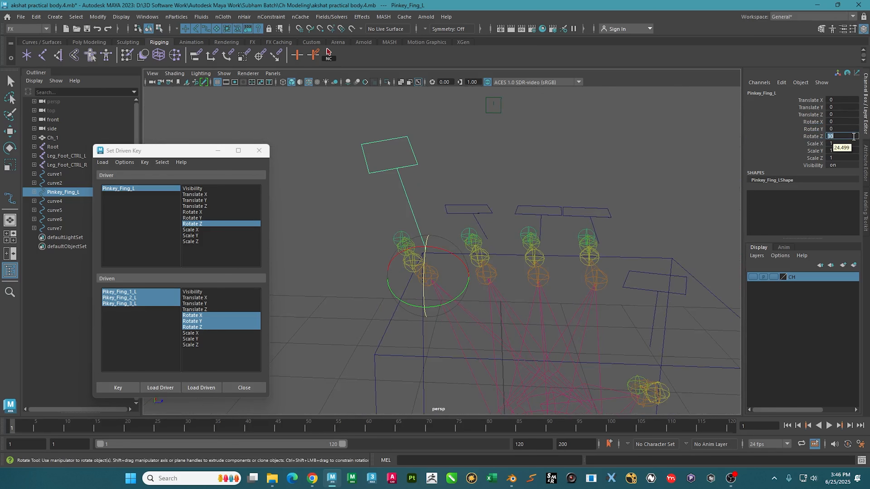
- Bend the three pinky joints upward to about 20.7 in Rotate Z and set a driven key for this controller pose
left_click_drag(514, 200, 500, 260, "alt")
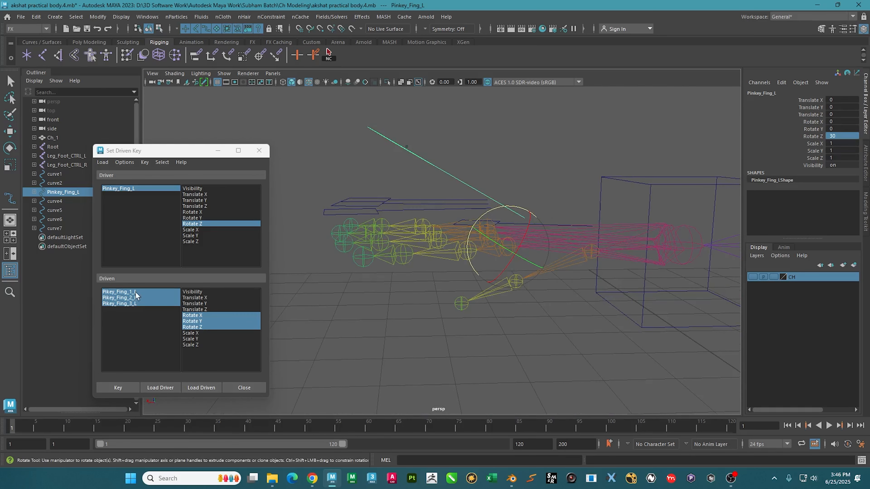
left_click_drag(136, 292, 137, 303)
left_click_drag(482, 332, 493, 312, "alt")
key("e")
left_click_drag(482, 245, 454, 238, "alt")
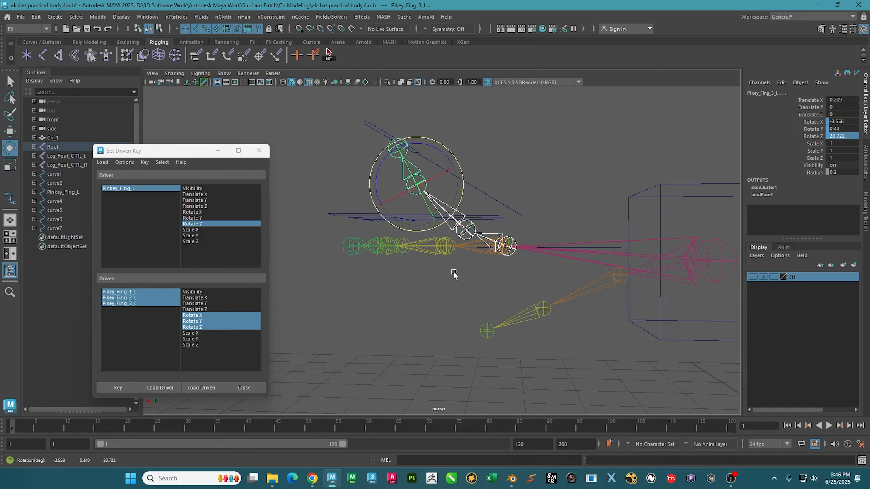
left_click(119, 388)
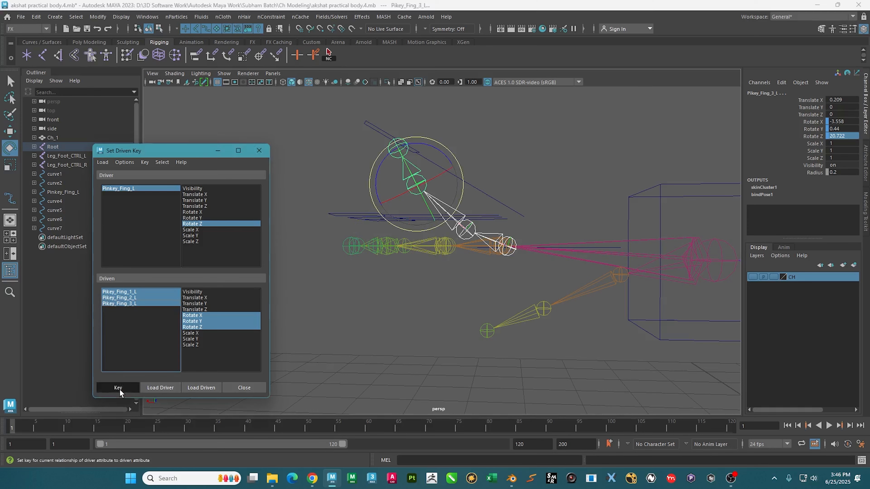
left_click_drag(406, 317, 390, 327, "alt")
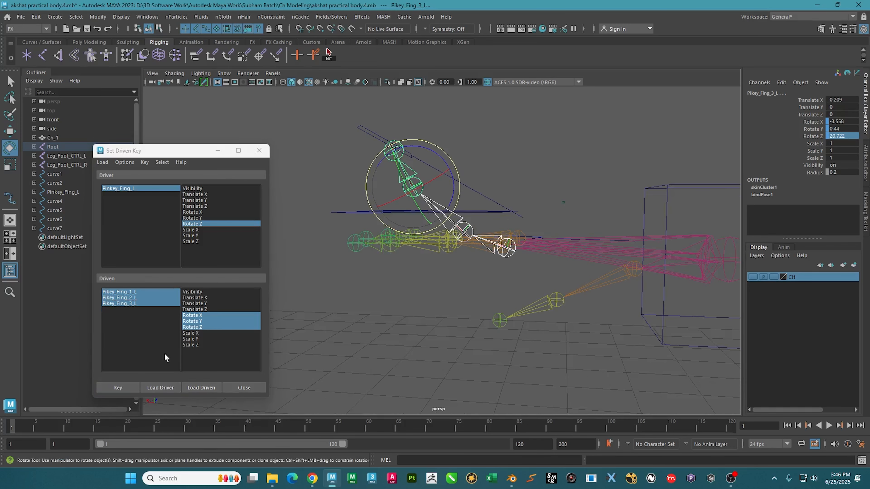
- Set the Pinkey_Fing_L controller's Rotate Z to 0, test-rotate the controller, and undo the test rotation
left_click(494, 199)
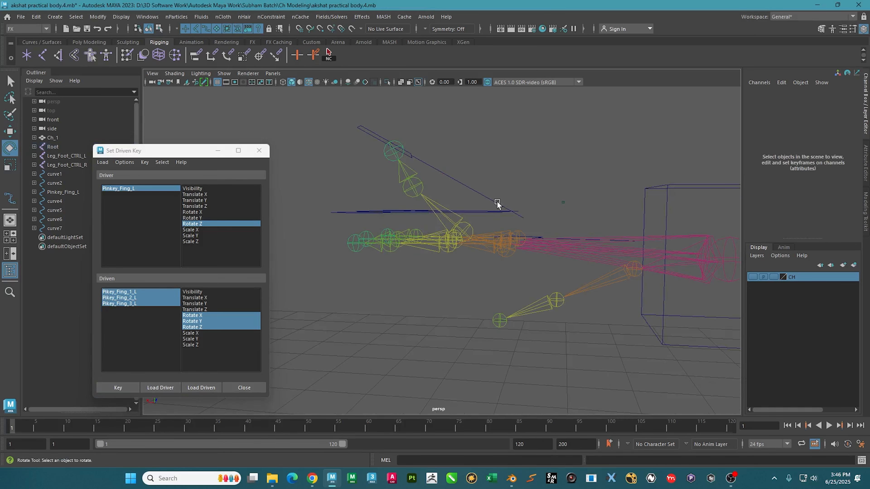
left_click(497, 201)
double_click(841, 136)
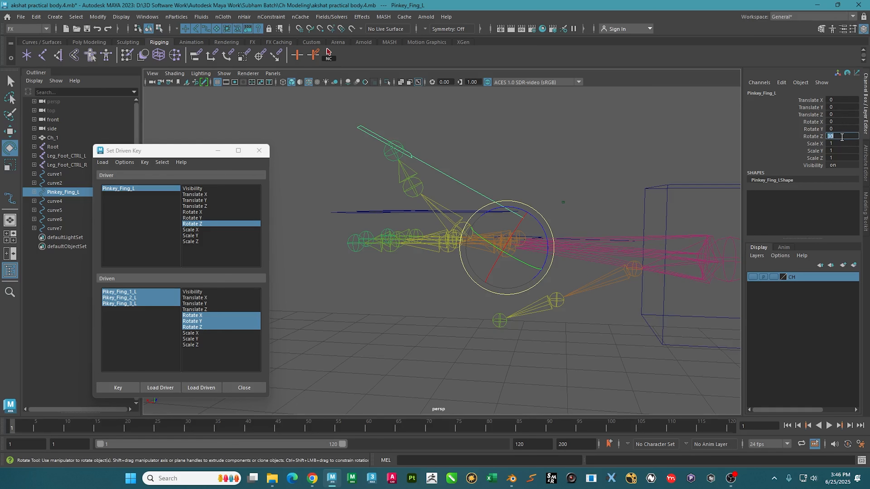
type("0")
key("Return")
left_click_drag(514, 233, 551, 227)
key("ctrl+z")
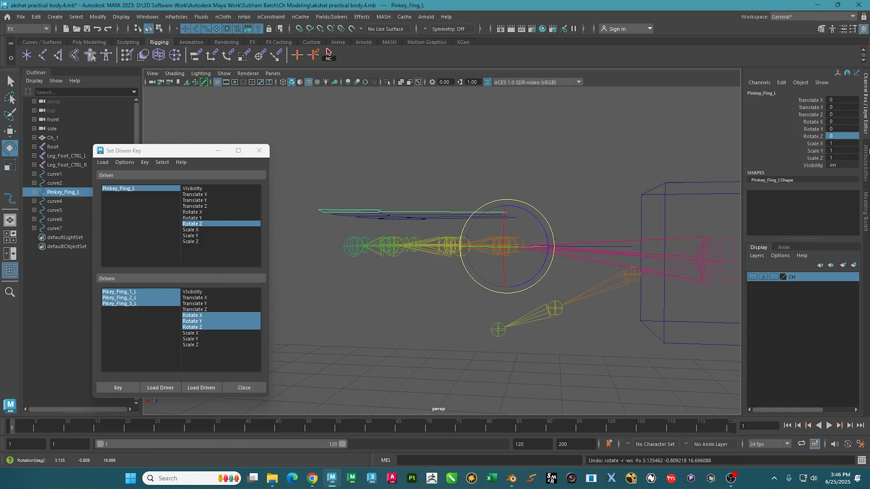
- Set the Pinkey_Fing_L controller's Rotate Z to -30
double_click(846, 137)
type("-30")
key("Return")
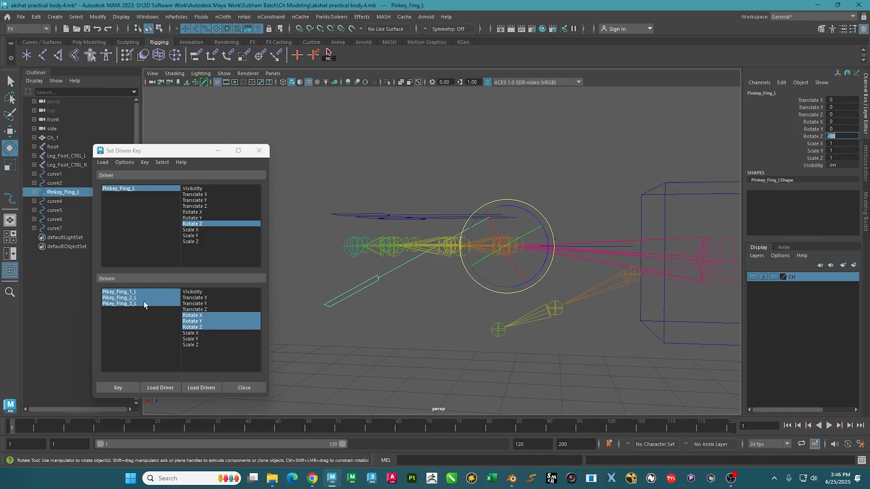
- Try bending the three pinky joints downward in the front view, and undo the rotation
left_click_drag(122, 292, 125, 316)
left_click_drag(438, 294, 446, 309, "alt")
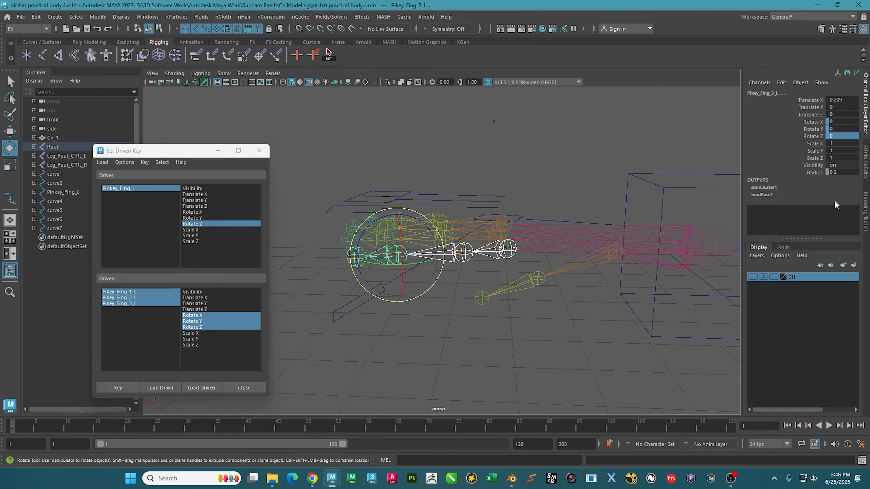
left_click_drag(371, 307, 389, 303, "alt")
left_click_drag(526, 295, 454, 274, "alt")
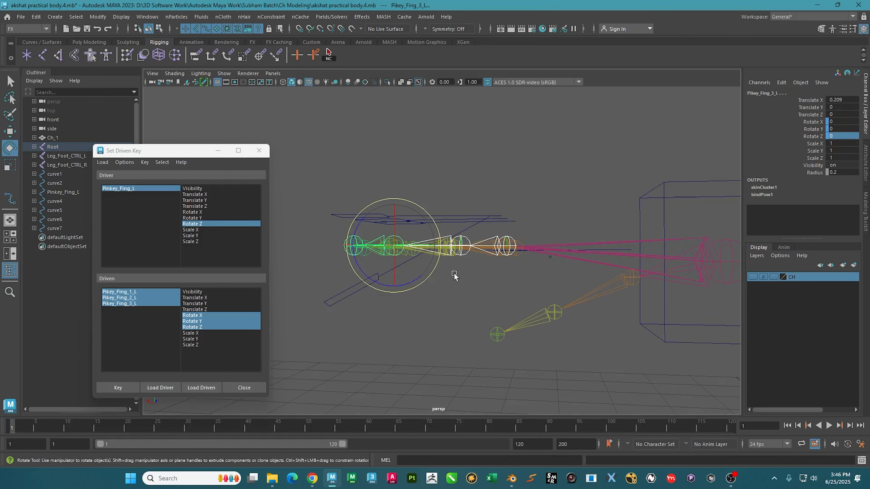
key("space")
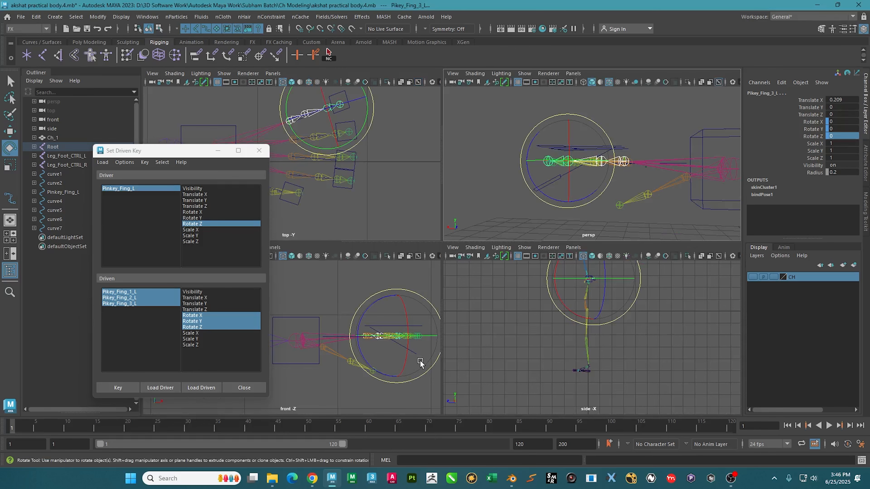
key("space")
middle_click_drag(604, 315, 533, 294, "alt")
left_click_drag(616, 203, 621, 227)
key("ctrl+z")
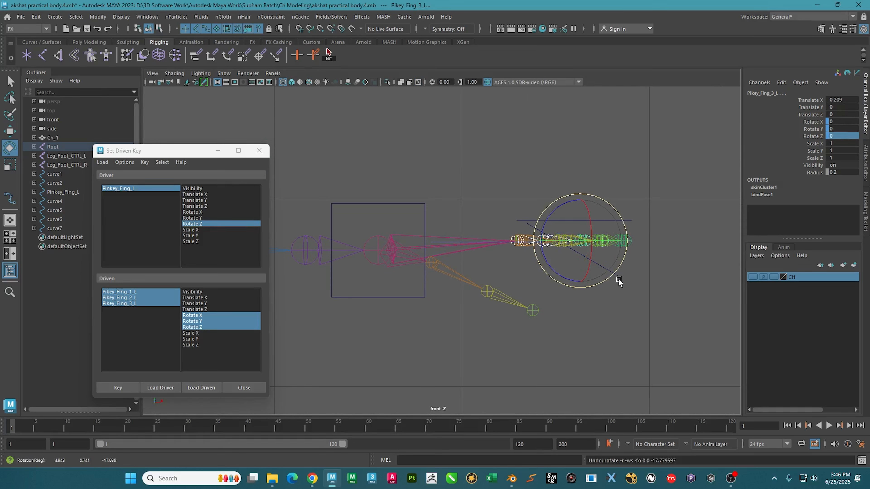
- Try -45 for the Pinkey_Fing_L controller's Rotate Z, and set it to -90
left_click(624, 286)
left_click(615, 275)
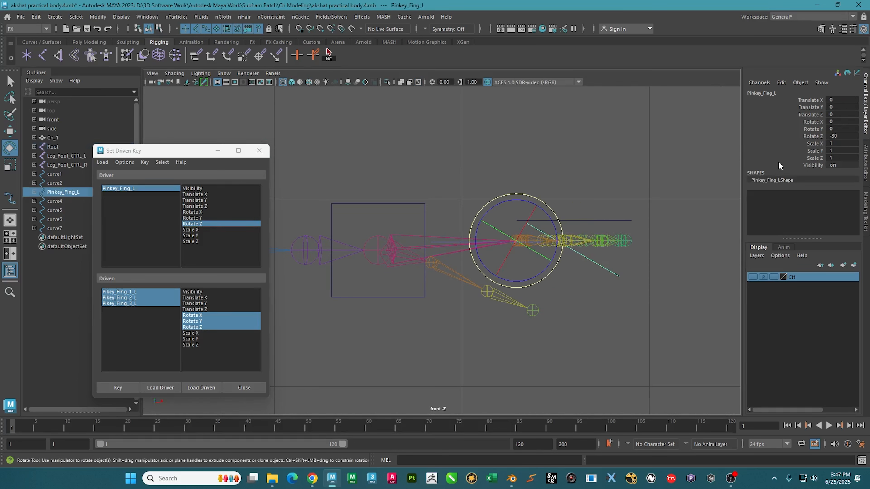
left_click(835, 136)
key("Return")
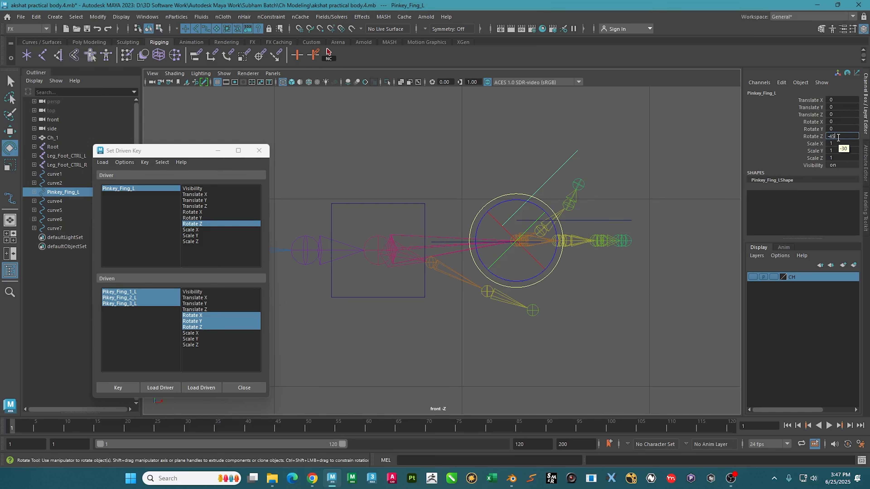
type("-45")
key("Return")
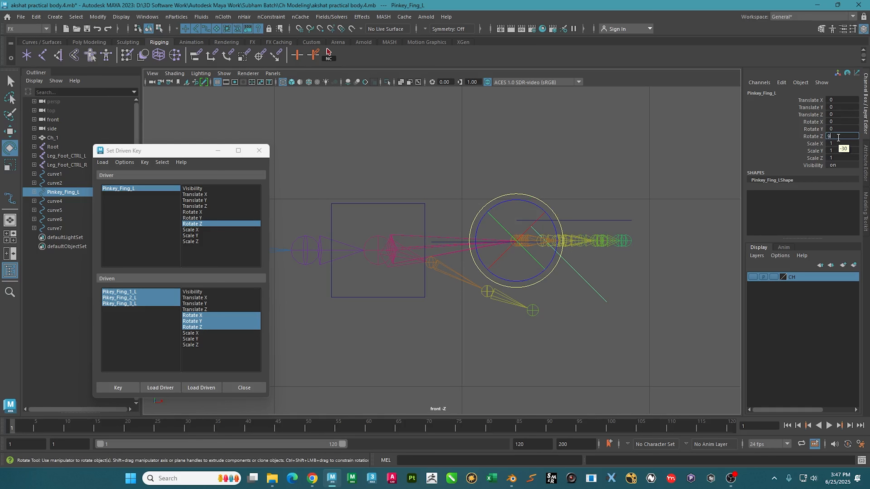
type("-90")
key("Return")
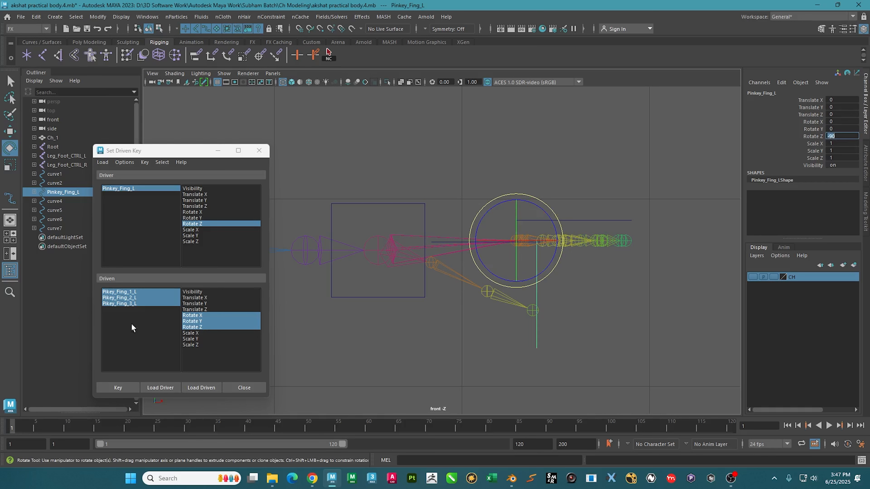
- Curl the three pinky joints downward to about -48.7 in Rotate Z and set a driven key for the -90 controller pose
left_click_drag(137, 293, 138, 302)
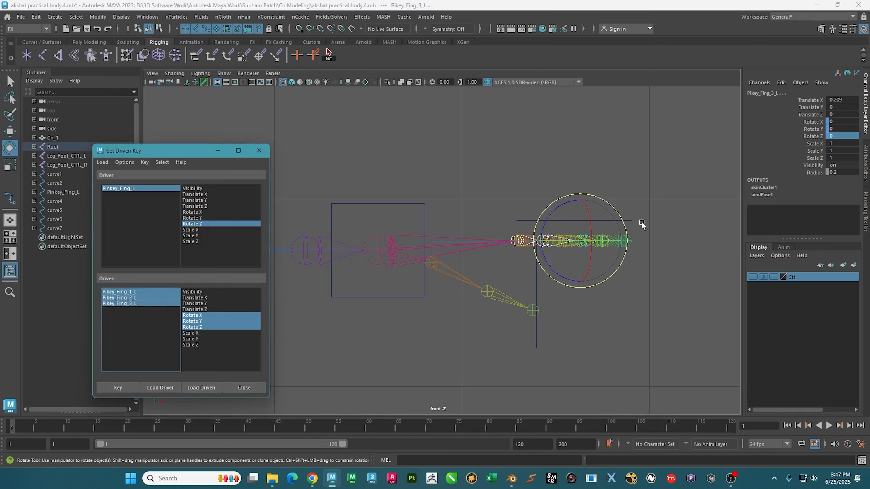
left_click_drag(617, 210, 617, 249)
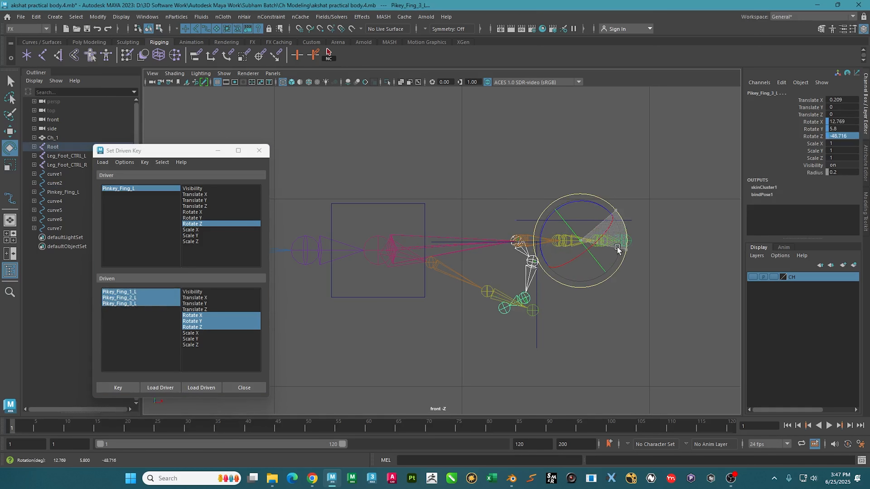
left_click(118, 388)
- Rotate the Pinkey_Fing_L controller further down and set its Rotate Z to -170
middle_click_drag(462, 270, 490, 235, "alt")
left_click(526, 284)
left_click(530, 288)
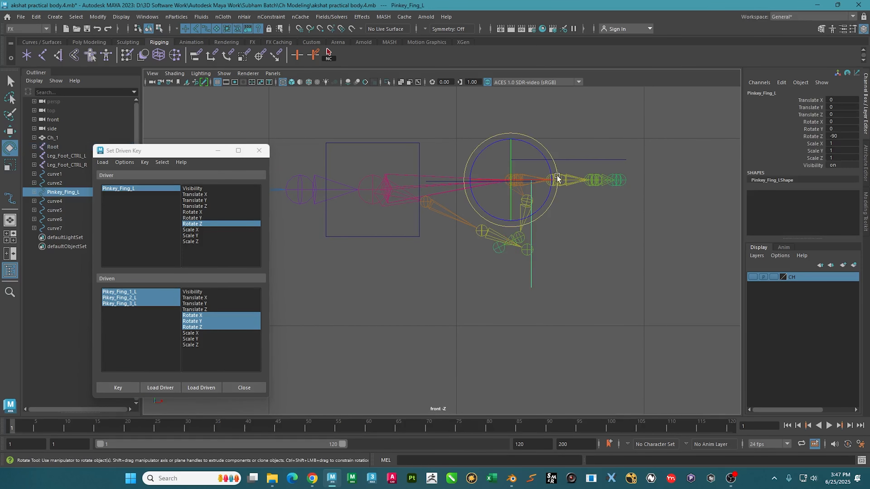
left_click_drag(550, 156, 533, 202)
double_click(851, 137)
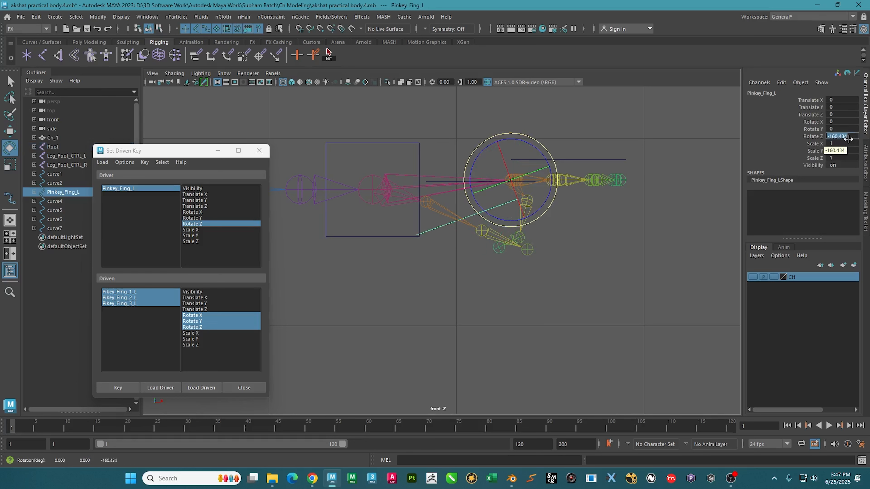
type("-170")
key("Return")
- Curl the three pinky joints further to about -76.9 in Rotate Z and set a driven key for the -170 controller pose
middle_click_drag(580, 259, 560, 286, "alt")
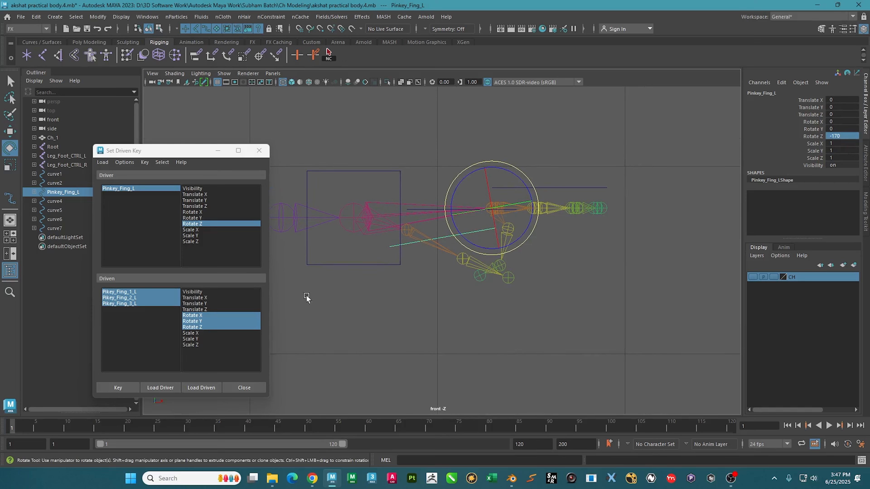
left_click(134, 304, "shift")
scroll(555, 227, "up", 2)
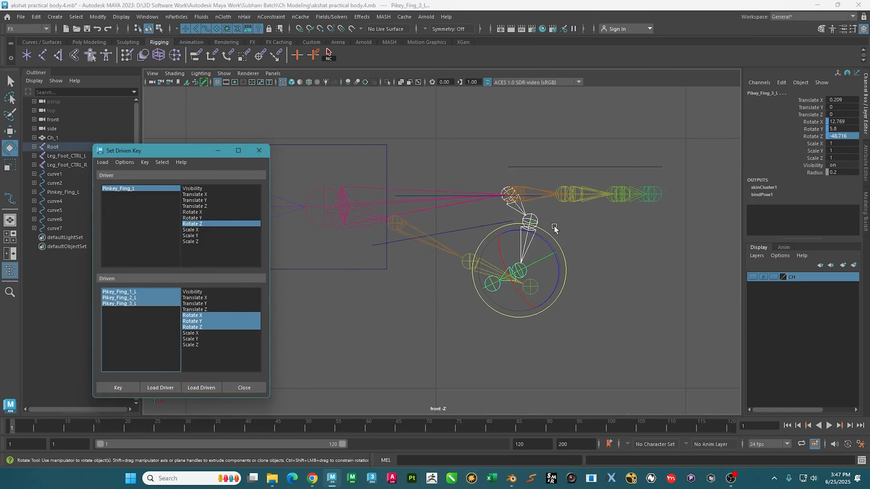
left_click_drag(558, 241, 557, 266)
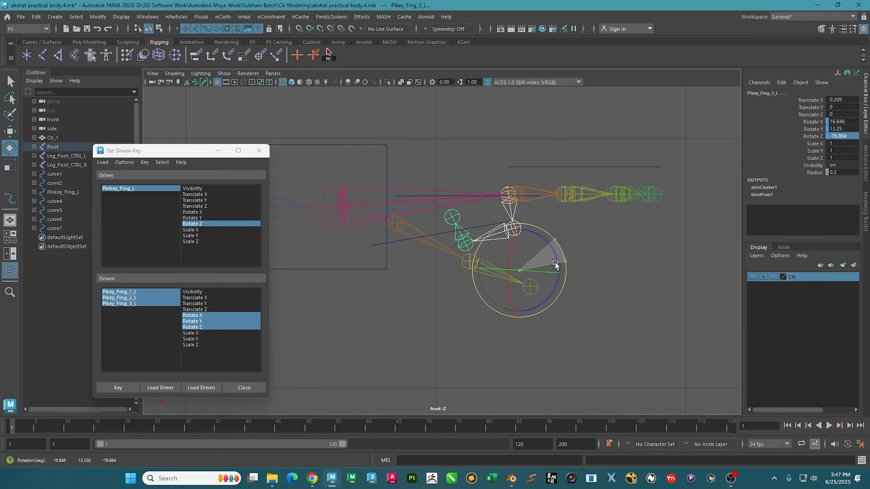
left_click(118, 387)
- Turn the three curled pinky joints toward the palm in the top view, to about 28.7, -5.1, -83.3, and re-key the driven pose
left_click(675, 146)
key("space")
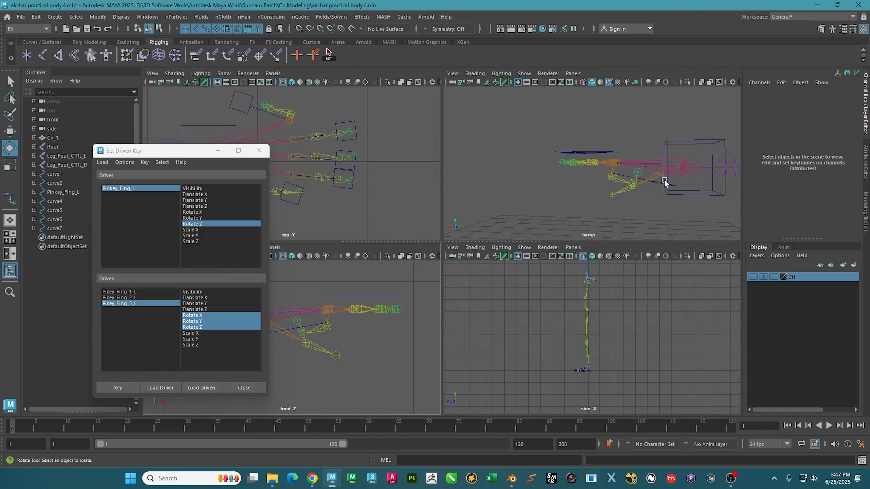
left_click_drag(637, 194, 538, 196, "alt")
left_click_drag(123, 293, 142, 310)
left_click(354, 133)
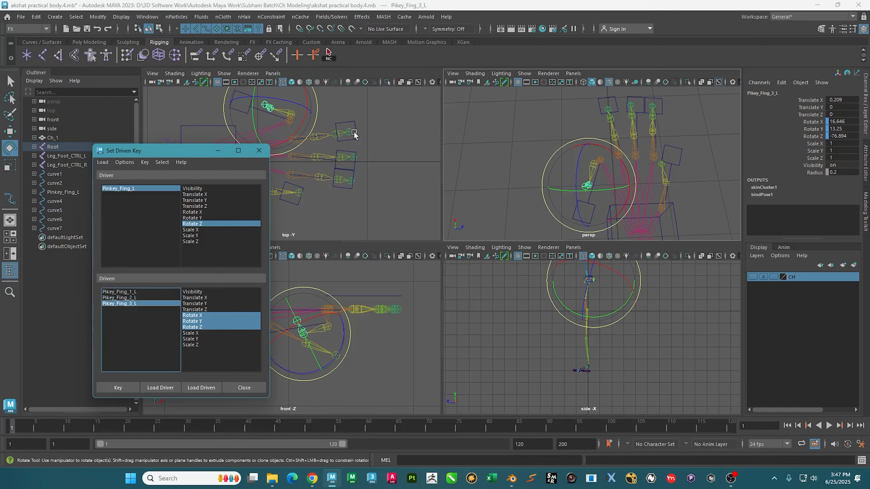
key("space")
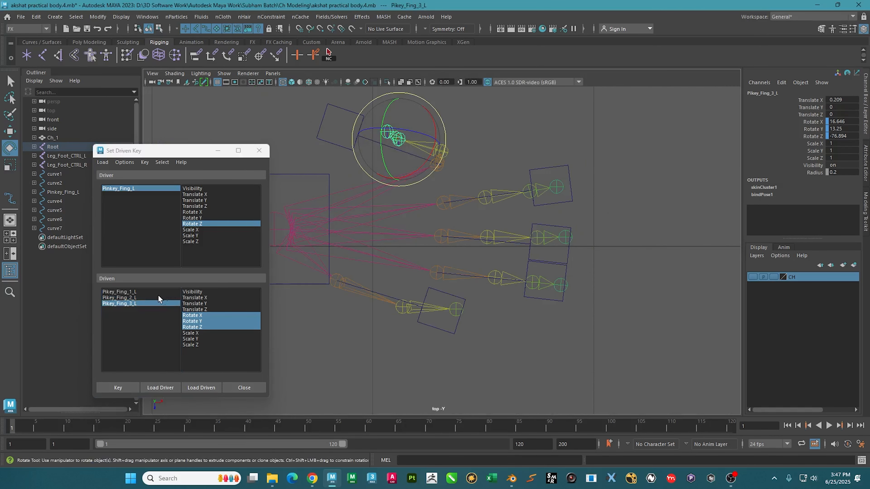
left_click(158, 297, "ctrl")
left_click(144, 292, "ctrl")
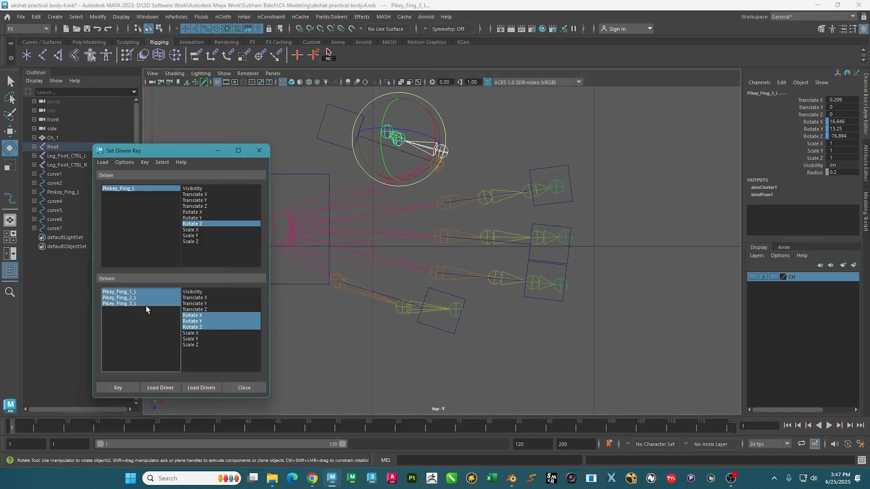
left_click_drag(440, 120, 423, 153)
left_click_drag(391, 192, 399, 195)
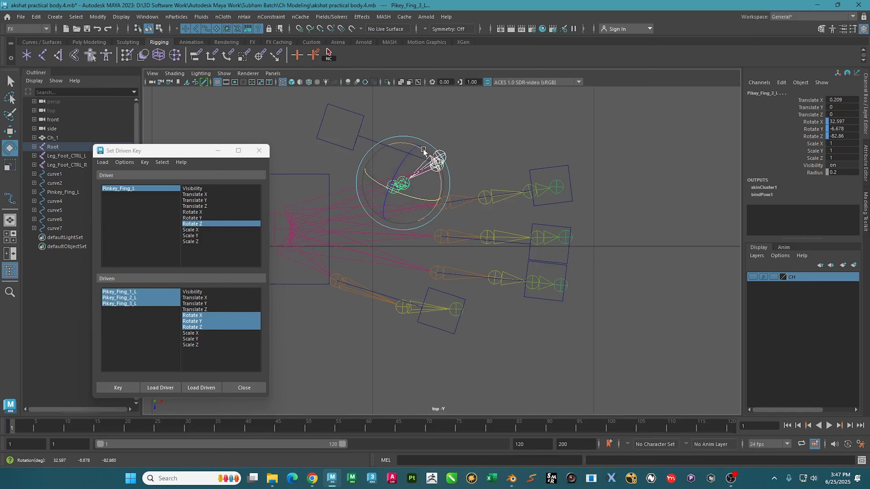
left_click_drag(428, 143, 421, 163)
left_click(118, 387)
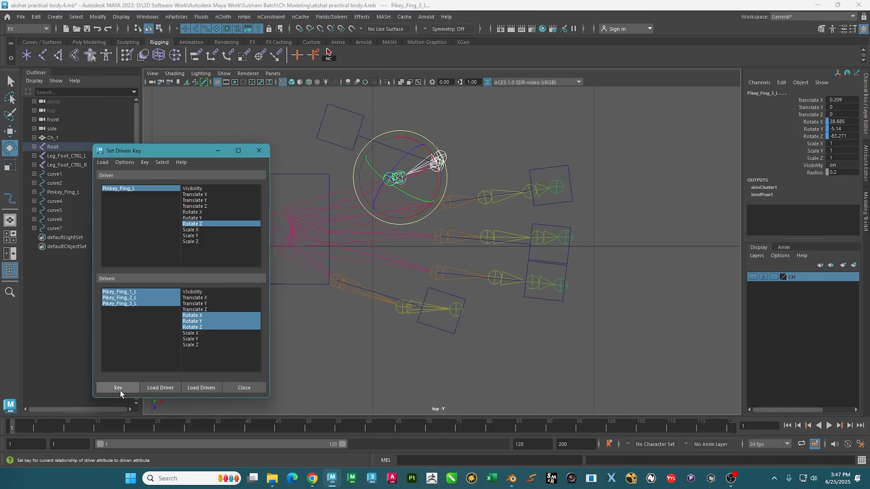
- Rotate the Pinkey_Fing_L controller to about -9.2, -42.3, -166.4 and set a driven key for that pose
left_click(413, 124)
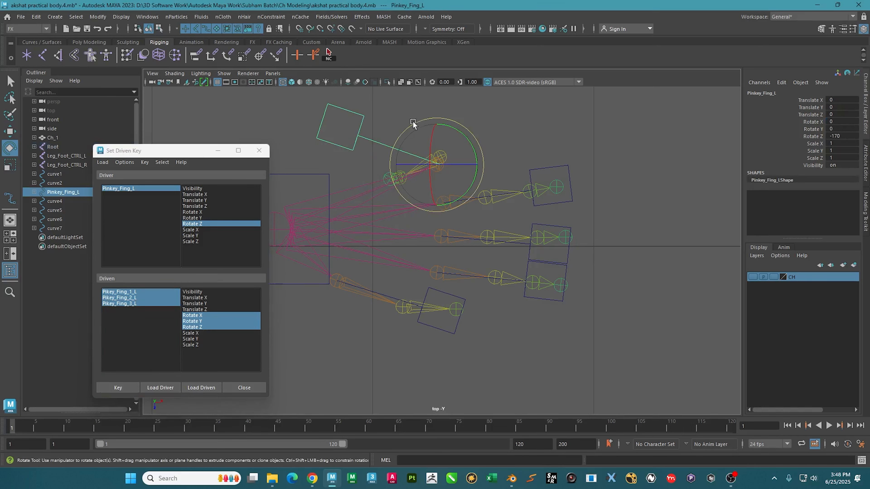
left_click(460, 117)
key("ctrl+z")
left_click_drag(457, 122, 419, 111)
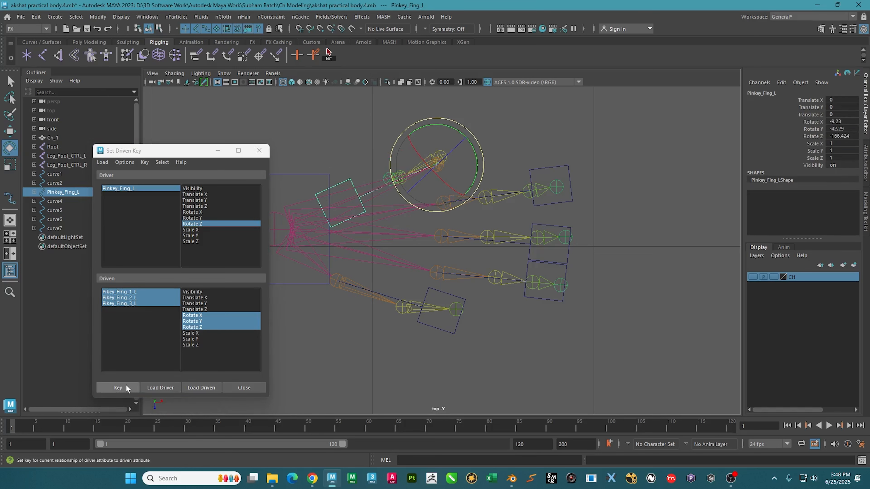
left_click(118, 387)
- Examine the curled pinky joints and their controller in the perspective, front and four-view layouts
left_click(619, 161)
key("space")
key("space")
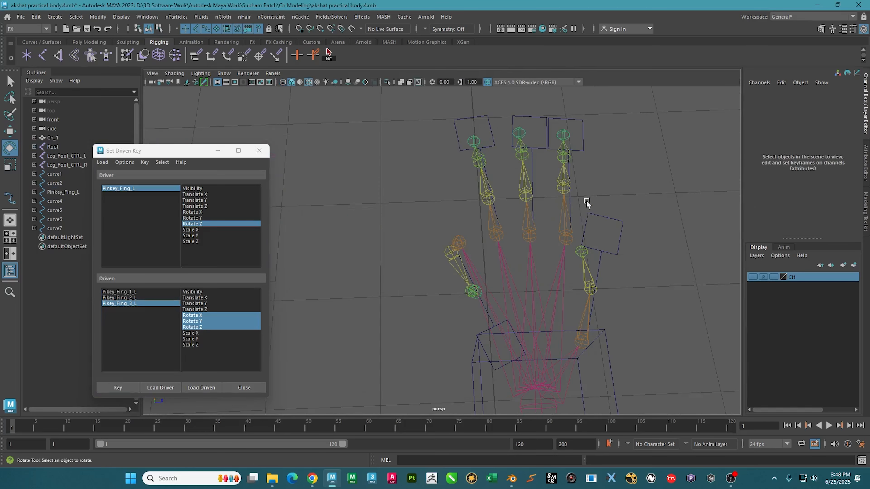
scroll(550, 234, "down", 3)
left_click_drag(549, 233, 419, 298, "alt")
left_click(513, 256)
left_click_drag(513, 257, 321, 265, "alt")
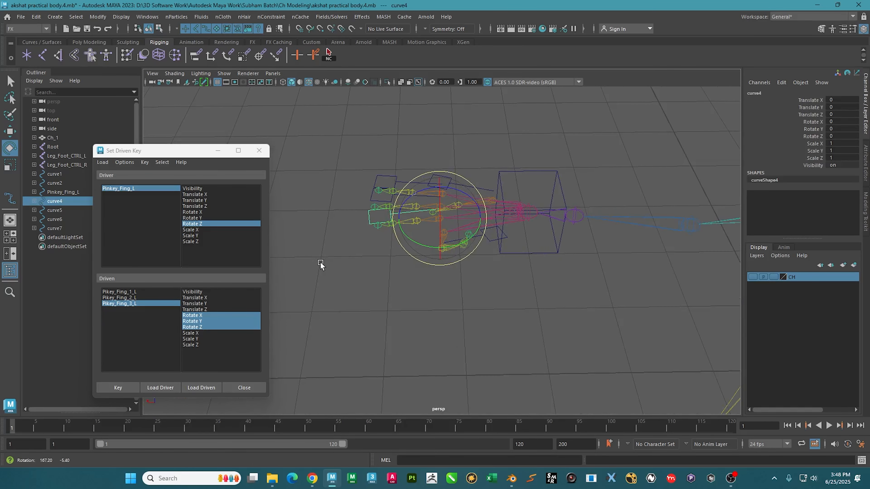
left_click(127, 292, "shift")
left_click_drag(570, 230, 506, 222, "alt")
left_click(497, 260)
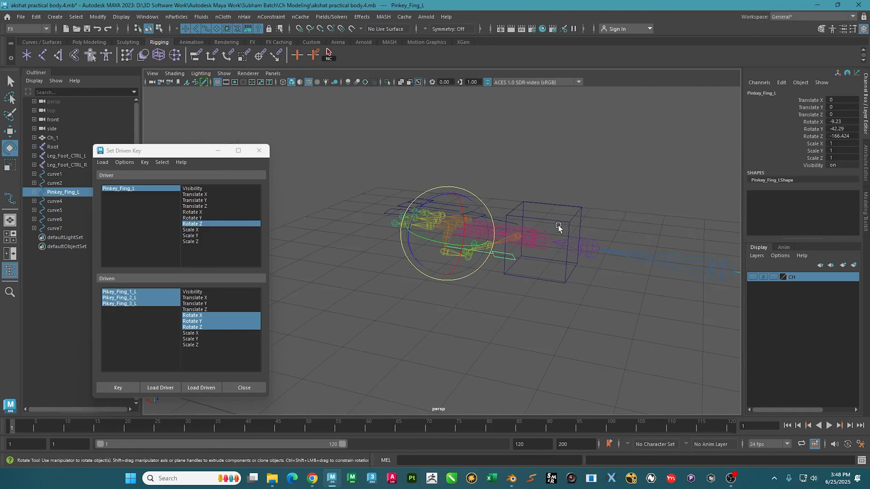
key("space")
key("space")
key("space")
key("space")
key("space")
key("space")
key("space")
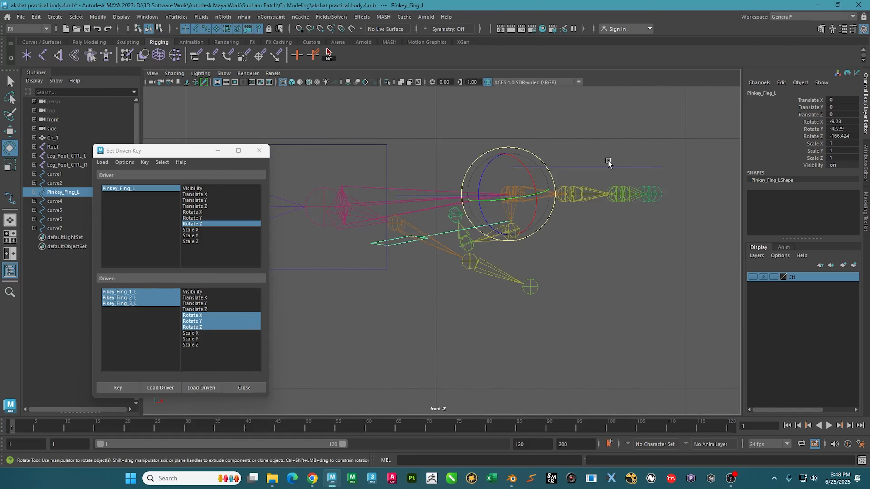
key("space")
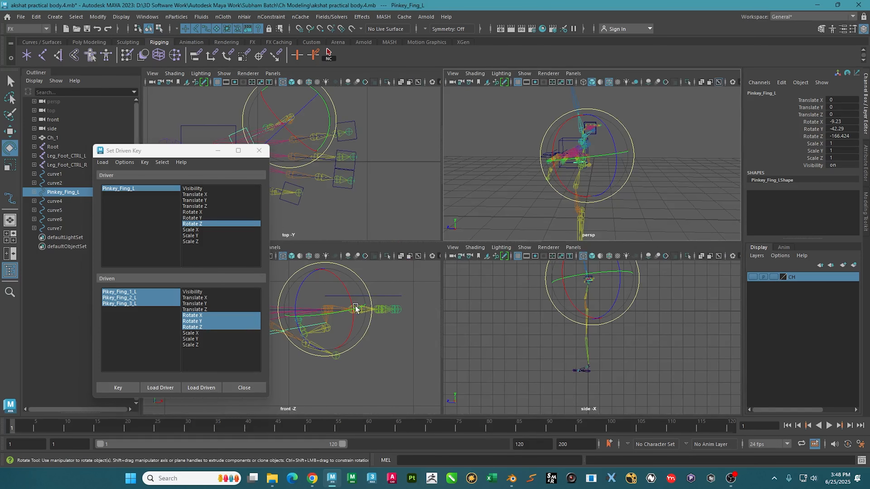
left_click_drag(490, 189, 378, 274, "alt")
key("ctrl+z")
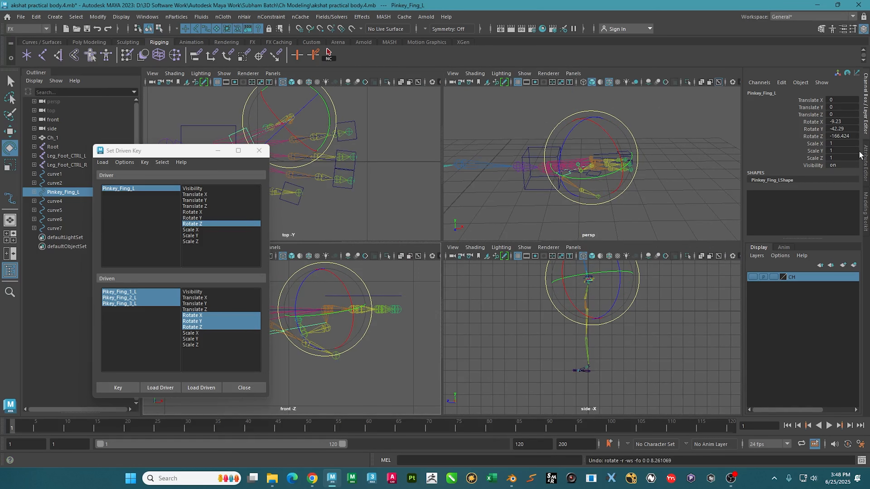
- Zero the Pinkey_Fing_L controller's Rotate X and Y and swing its Rotate Z to about -350.5
left_click_drag(840, 119, 840, 129)
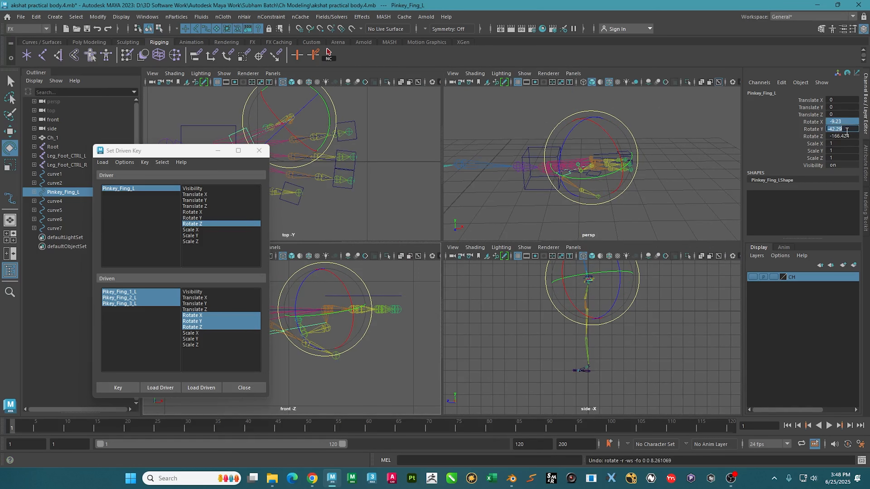
type("0")
key("Return")
left_click(813, 136)
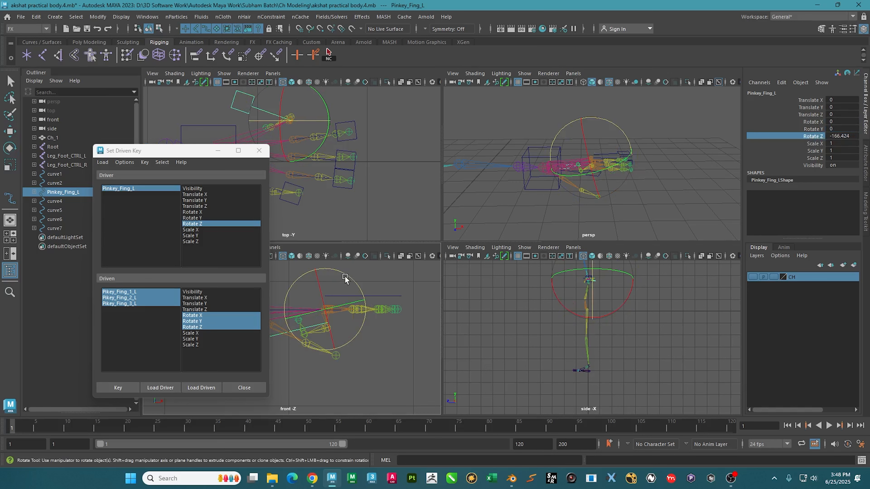
left_click_drag(345, 279, 250, 261)
left_click_drag(356, 282, 242, 207)
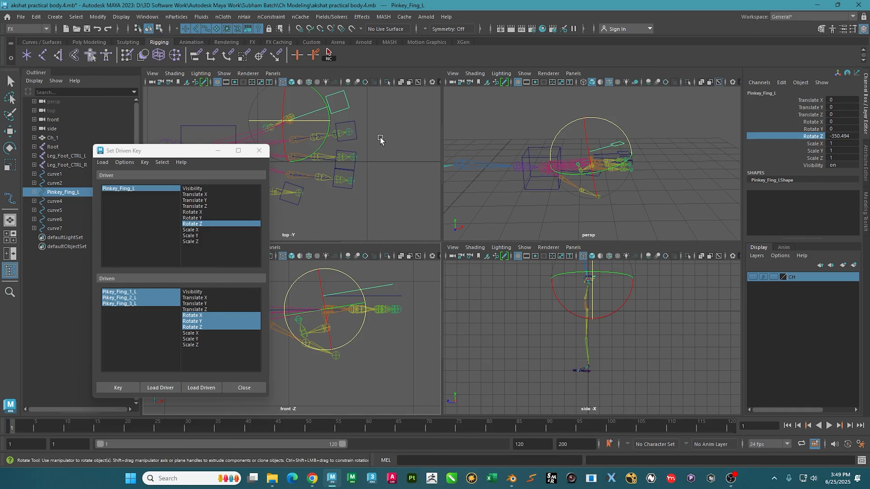
- Undo the last rotation changes on the Pinkey_Fing_L controller
key("space")
left_click_drag(520, 201, 430, 251, "alt")
key("ctrl+z")
key("ctrl+z")
key("ctrl+z")
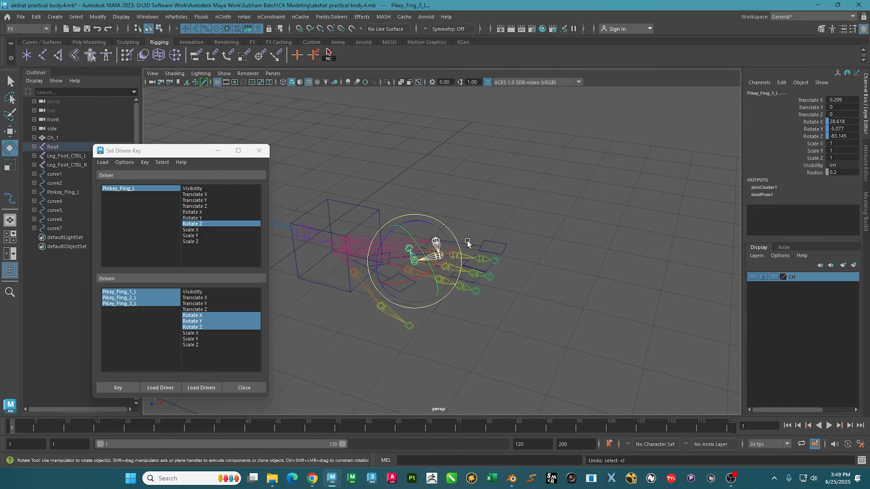
- Reset Rotate X, Y and Z of the Pinkey_Fing_L controller to 0
left_click(502, 253)
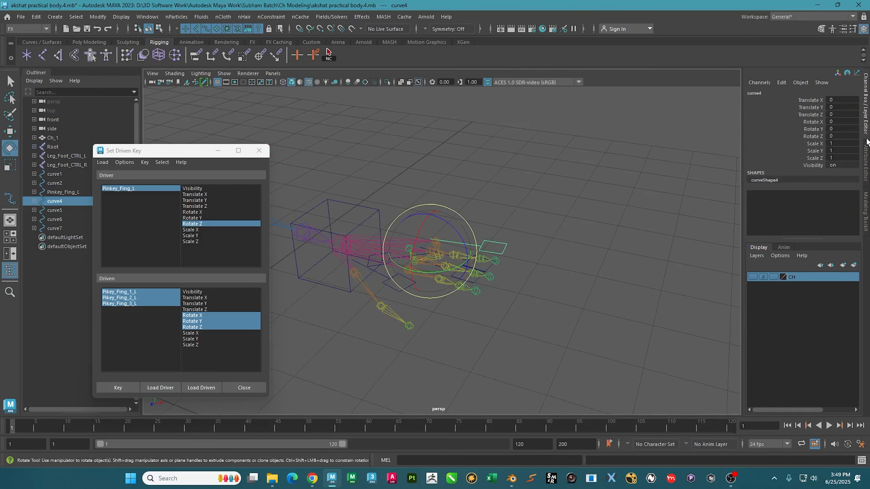
left_click_drag(533, 220, 377, 253, "alt")
left_click(477, 222)
left_click(478, 238)
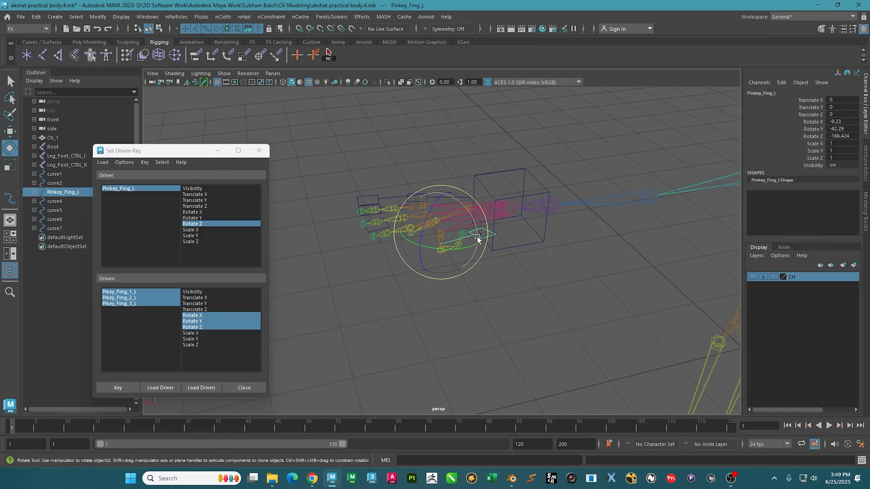
left_click_drag(846, 122, 848, 136)
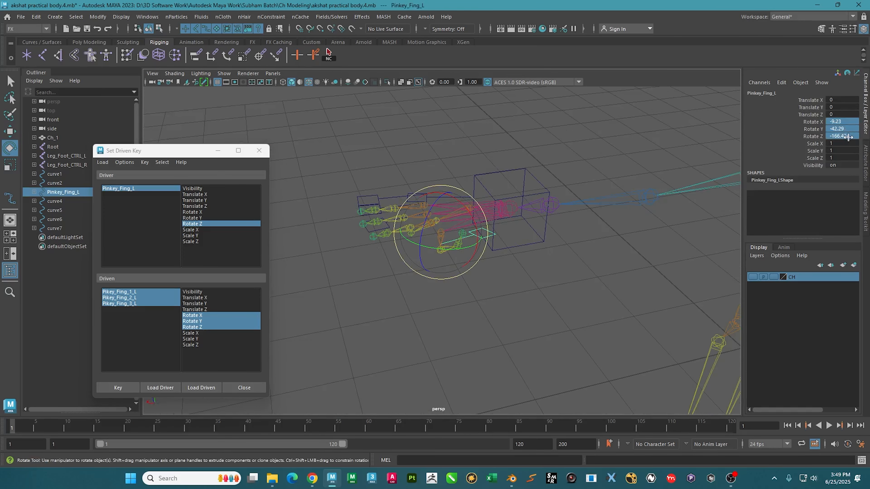
type("0")
key("Return")
- Break the Rotate X, Y and Z connections on the three left pinky joints
left_click(559, 306)
left_click_drag(439, 274, 398, 262, "alt")
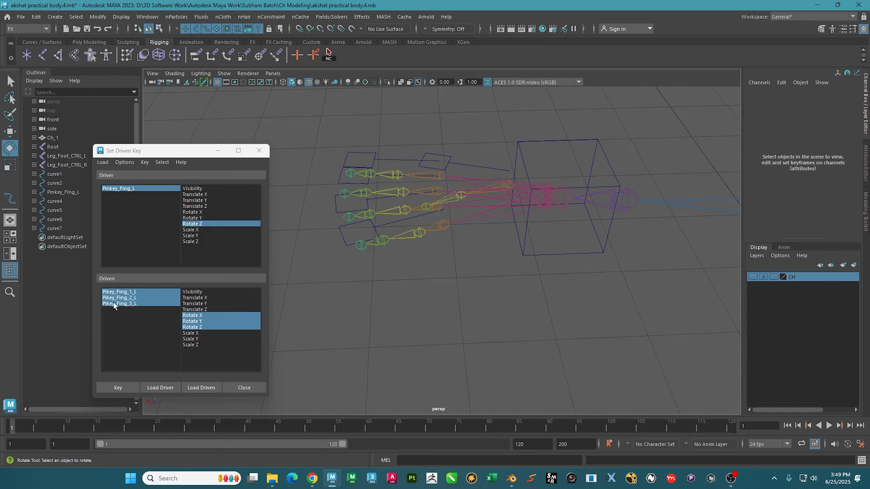
left_click(119, 294)
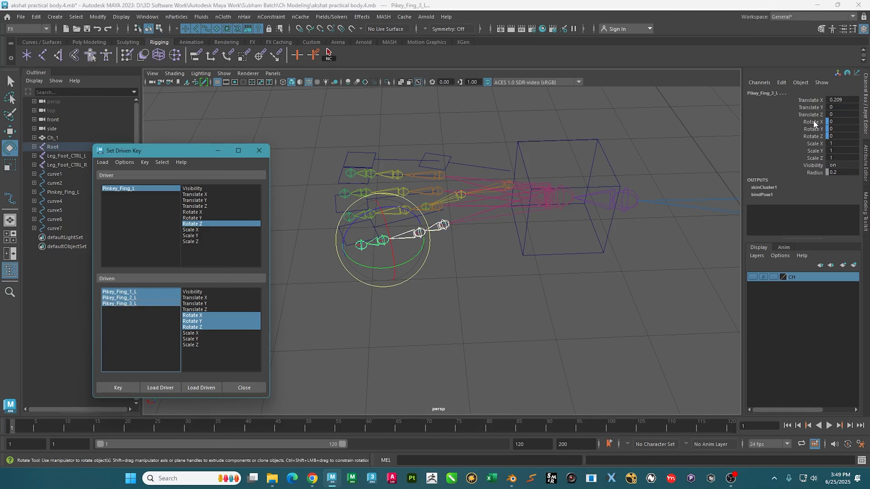
left_click_drag(814, 121, 815, 136)
right_click(813, 139)
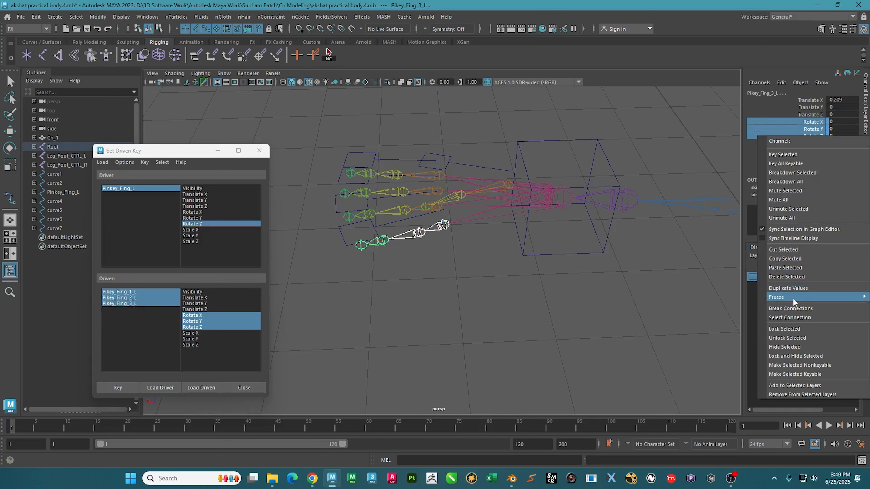
left_click(794, 310)
left_click(346, 285)
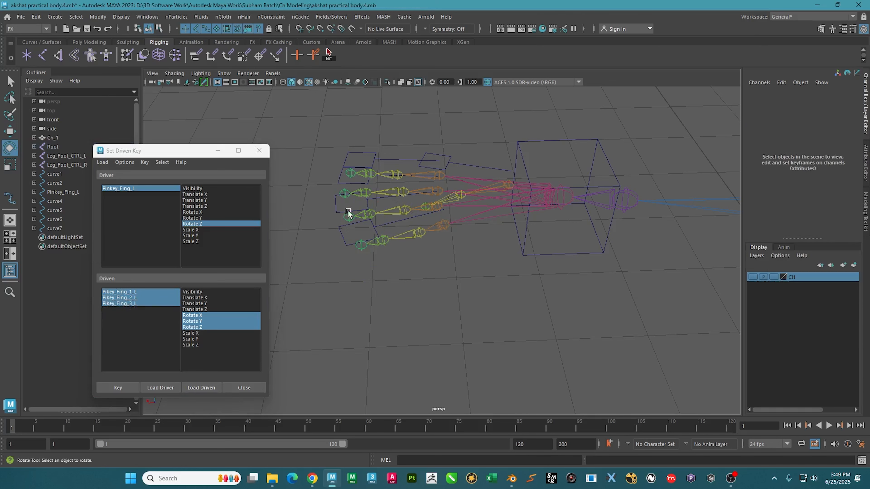
- Delete all five left finger controllers: Pinkey_Fing_L, curve4, curve5, curve6 and curve7
left_click_drag(447, 161, 440, 155, "alt")
middle_click_drag(440, 152, 461, 196, "alt")
left_click(458, 181)
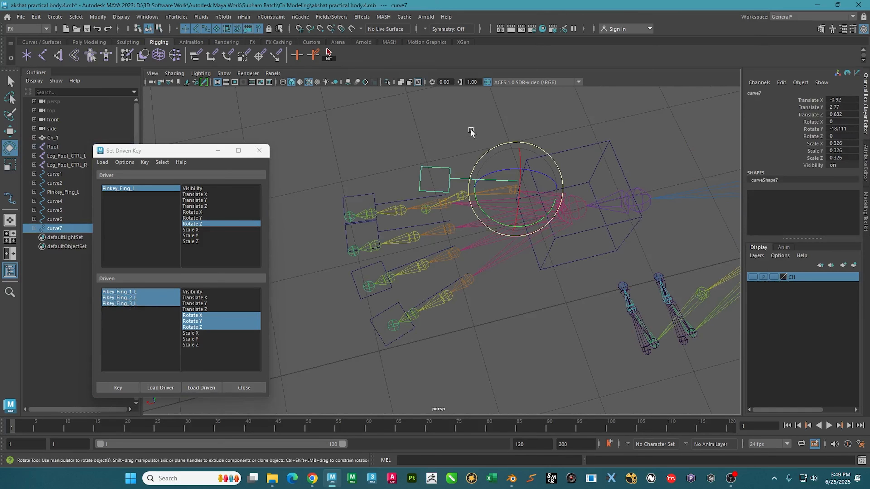
left_click_drag(471, 131, 441, 144, "alt")
left_click(345, 229, "shift")
left_click(345, 279, "shift")
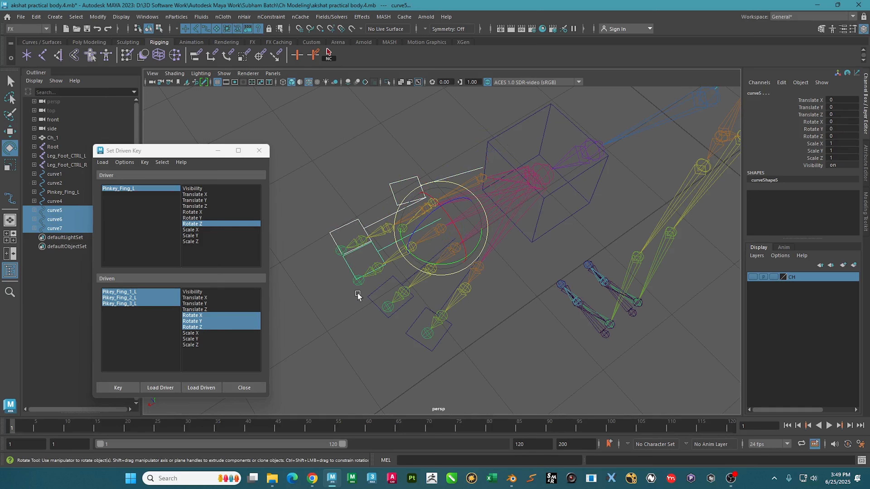
left_click(402, 304, "shift")
left_click(411, 347, "shift")
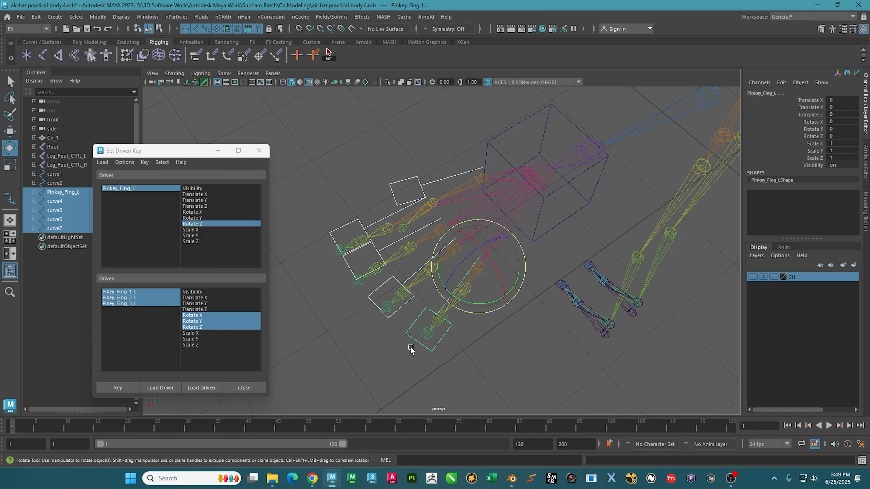
key("Delete")
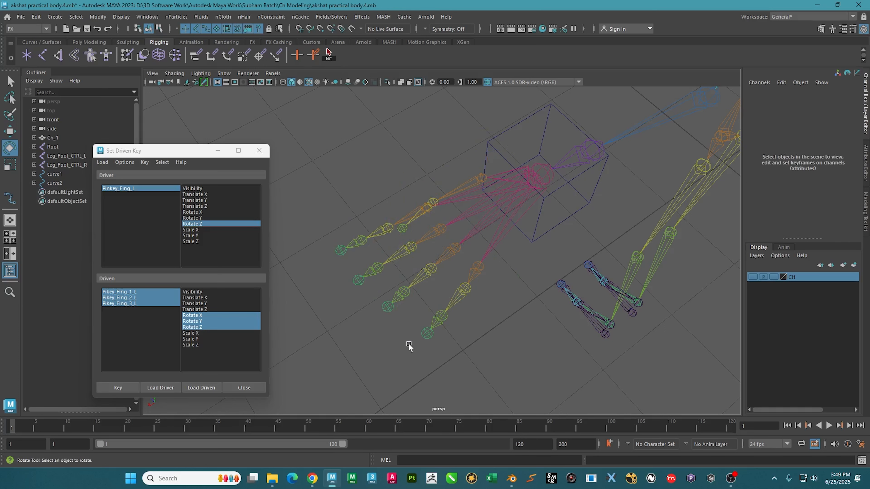
- Rename the cube-shaped wrist controller curve1 as Hand_CTRL_L
left_click_drag(386, 327, 562, 322, "alt")
left_click(502, 212)
key("w")
double_click(772, 95)
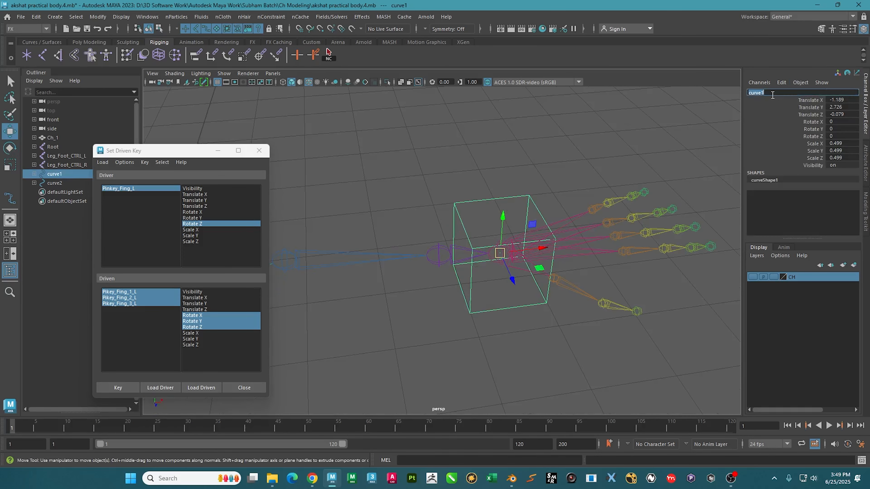
type("Hand_CT")
type("RL L")
key("Return")
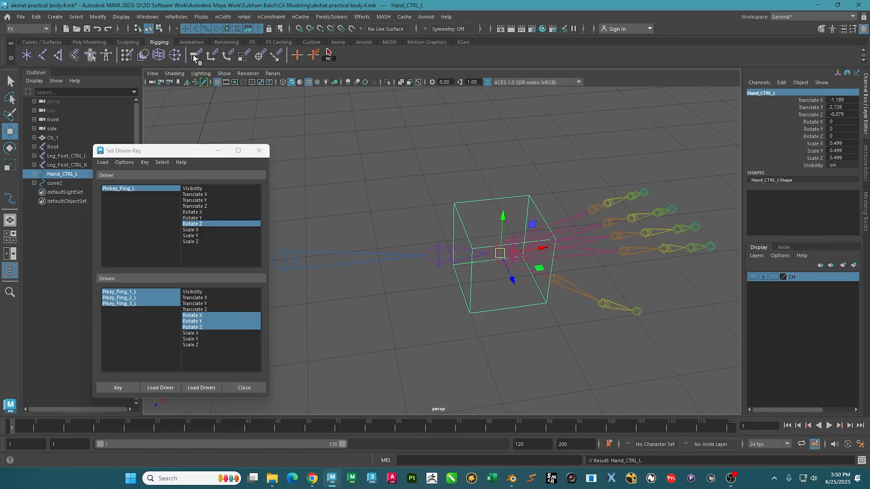
- Freeze the transformations of the Hand_CTRL_L controller
left_click(91, 42)
left_click(326, 55)
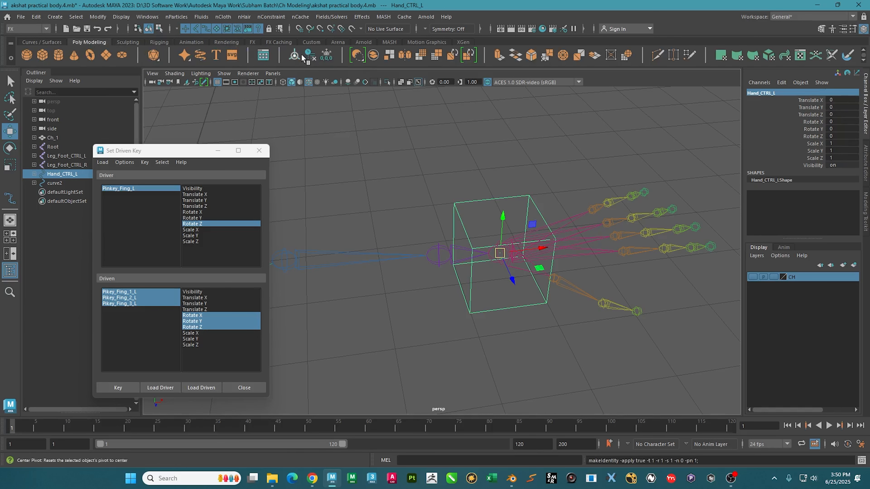
key("space")
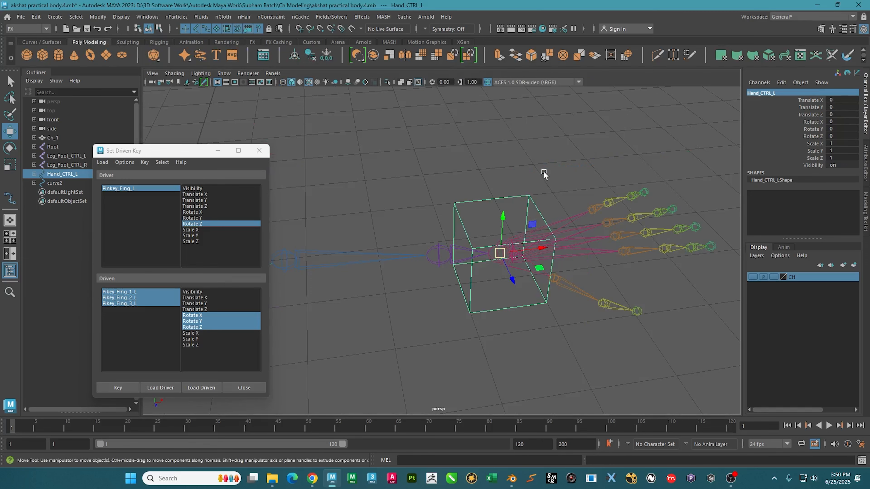
key("space")
key("space")
key("space")
key("space")
key("space")
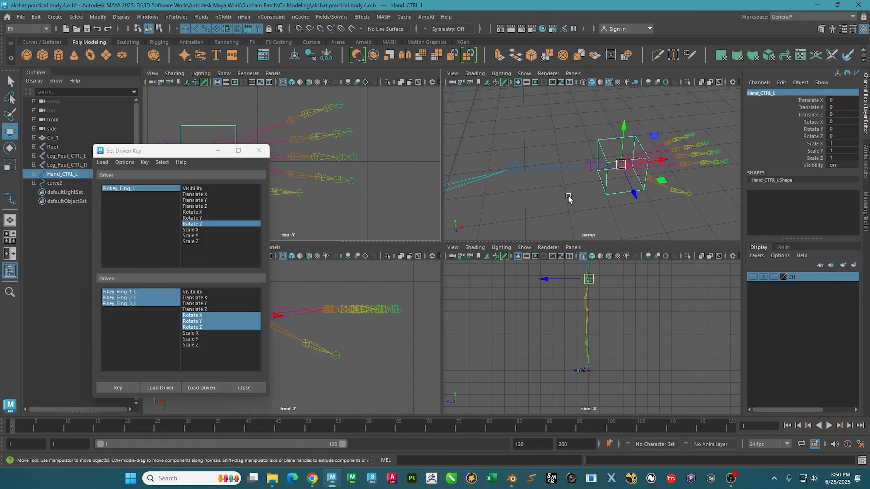
middle_click_drag(518, 220, 426, 210, "alt")
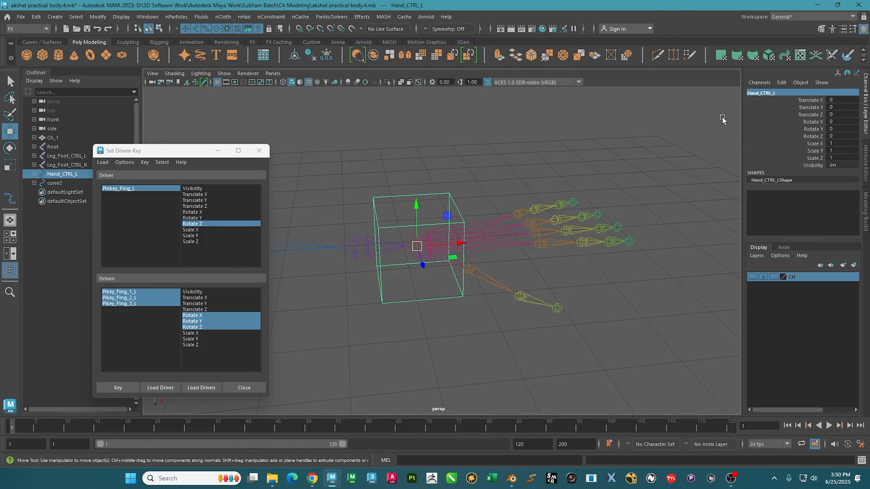
- Add a keyable float attribute "All Finger" to Hand_CTRL_L with minimum -10, maximum 10 and default 0
left_click(781, 83)
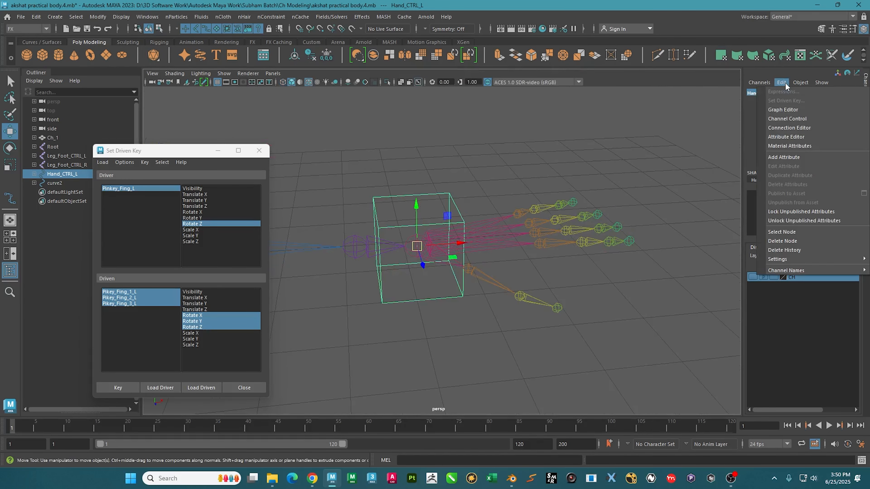
left_click(786, 157)
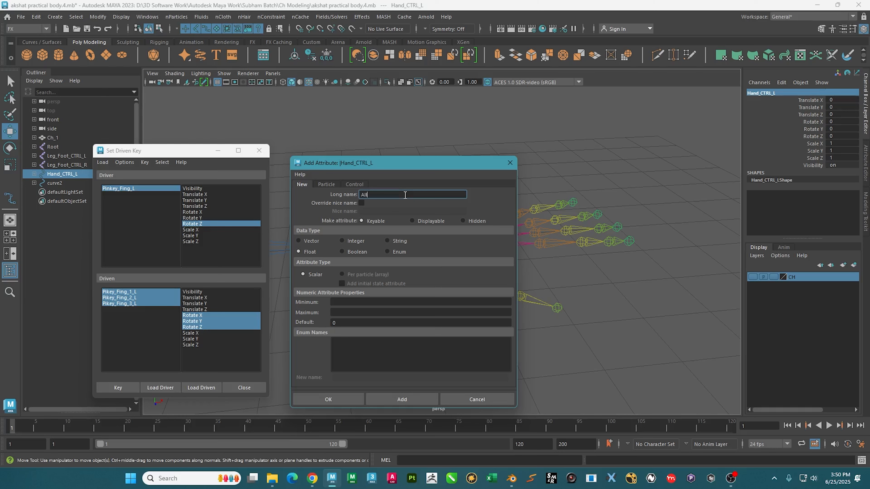
type("All Finger")
left_click(355, 302)
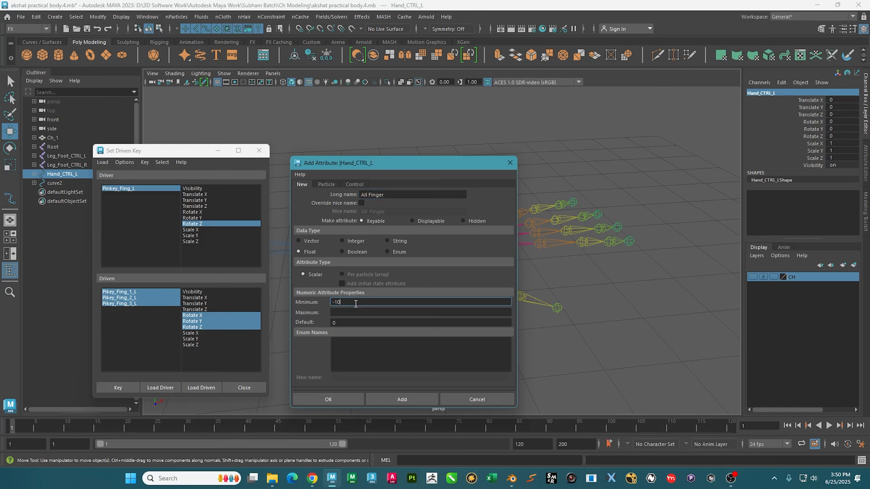
key("Tab")
type("1")
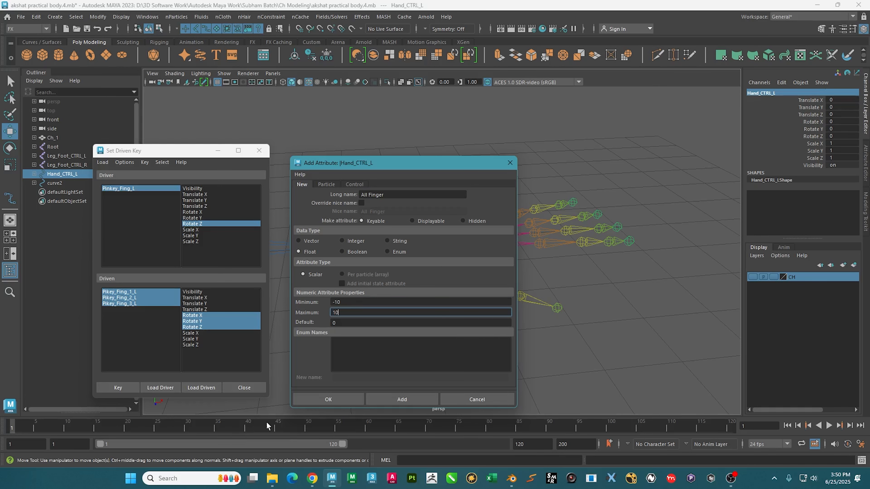
left_click(403, 401)
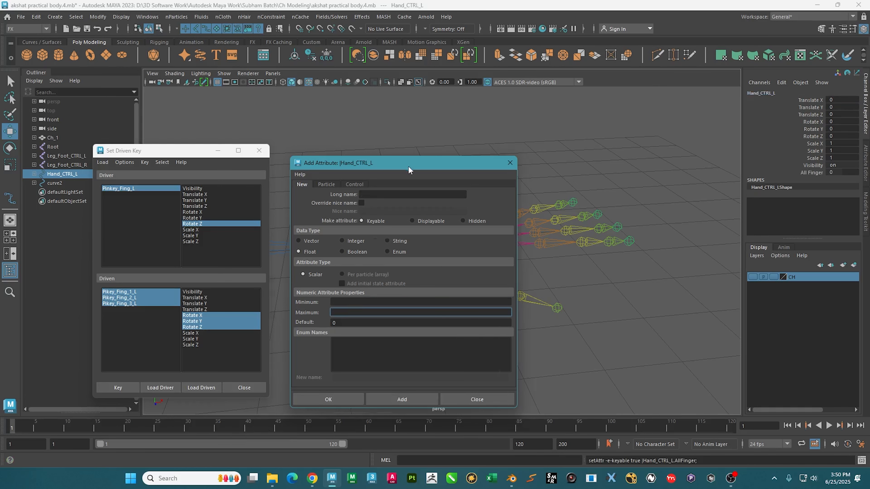
left_click_drag(410, 170, 204, 148)
middle_click_drag(549, 217, 592, 214, "alt")
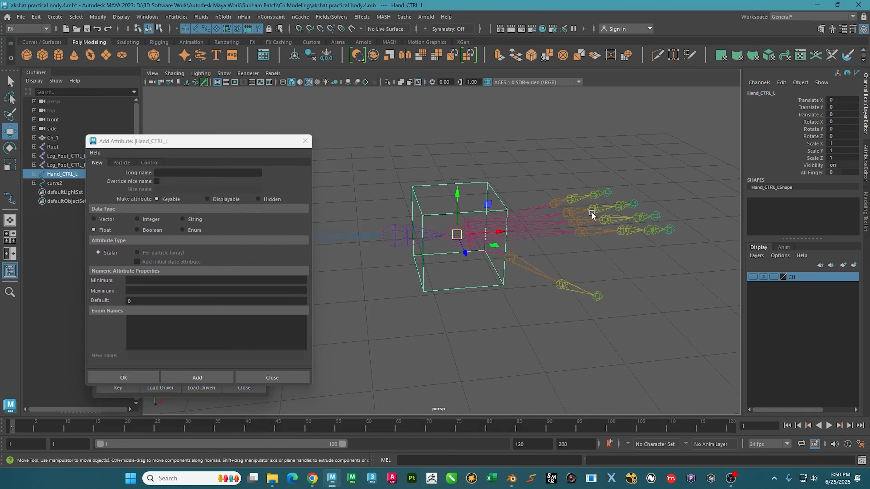
- Add a keyable float attribute "Thumb" to Hand_CTRL_L with minimum -10 and maximum 10
left_click(175, 173)
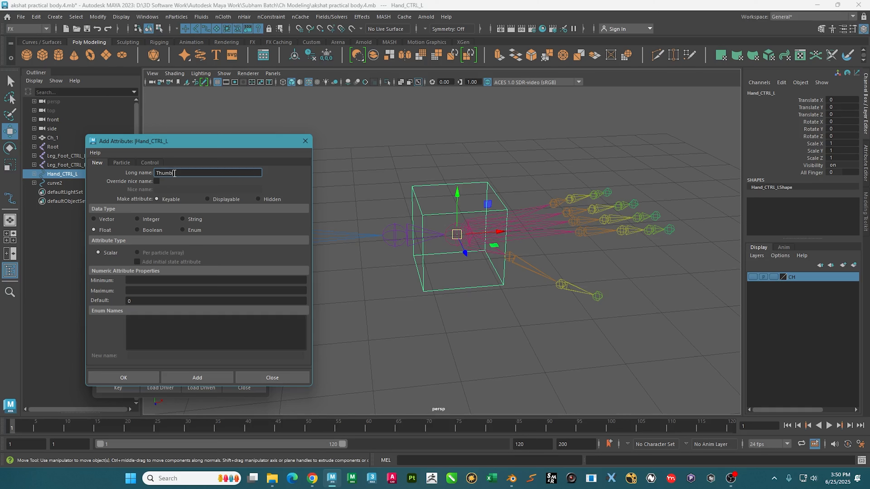
left_click(164, 280)
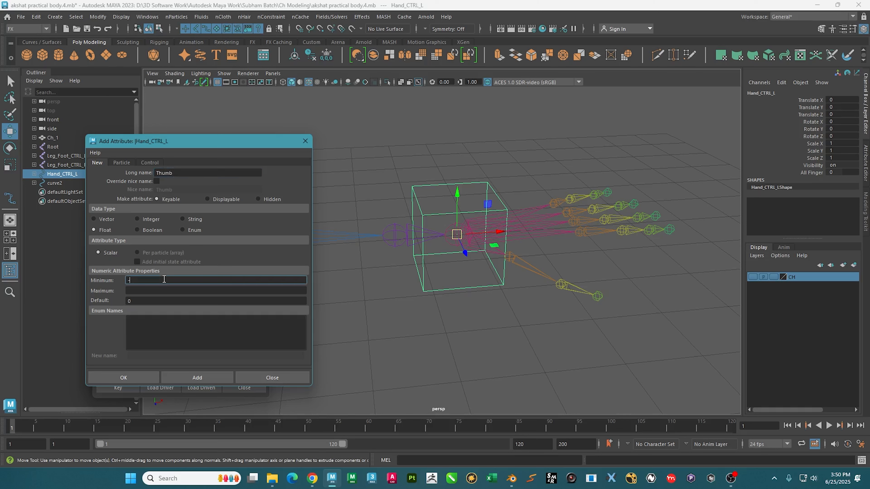
key("Tab")
type("10")
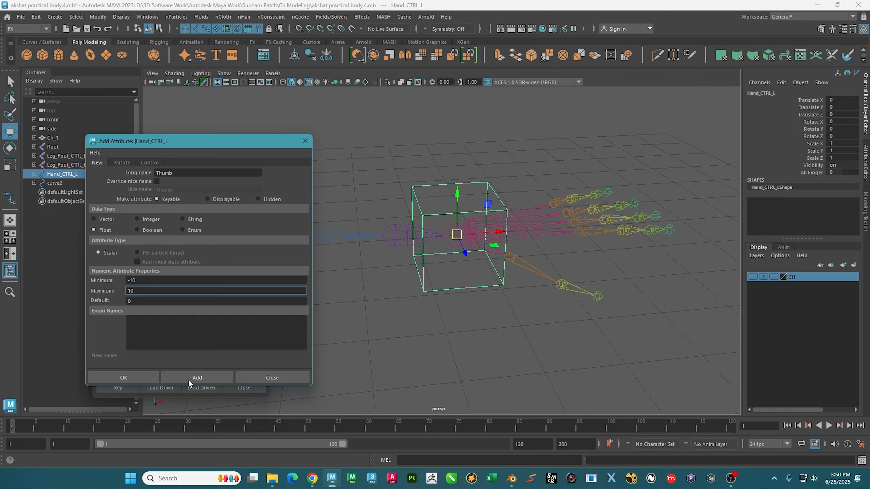
left_click(200, 380)
- Add a keyable float attribute "Index" to Hand_CTRL_L with minimum -10 and maximum 10
left_click(173, 171)
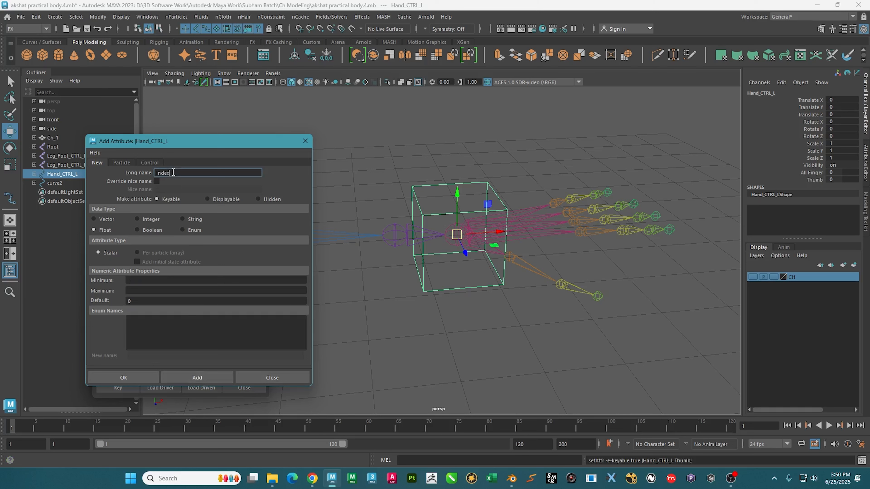
left_click(175, 280)
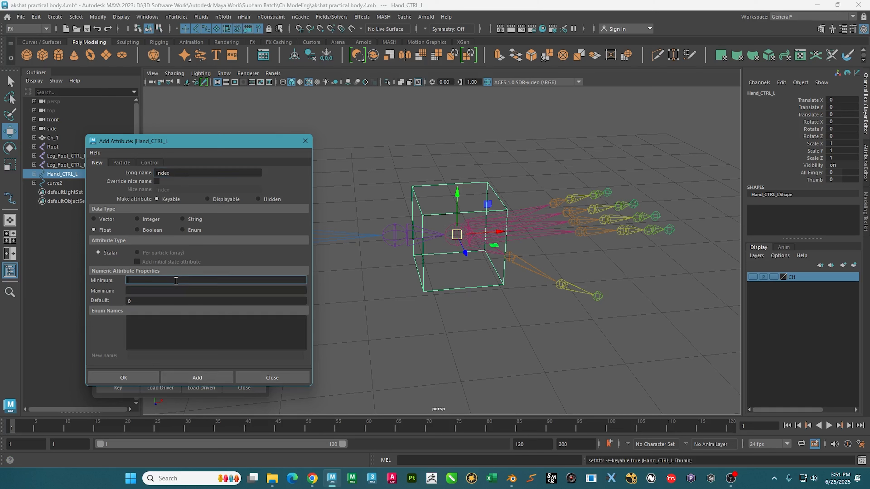
key("Tab")
type("1")
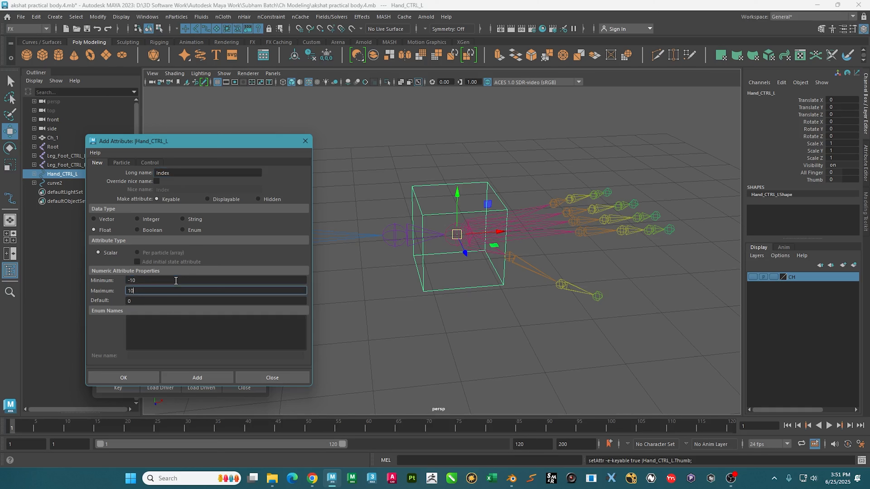
left_click(198, 377)
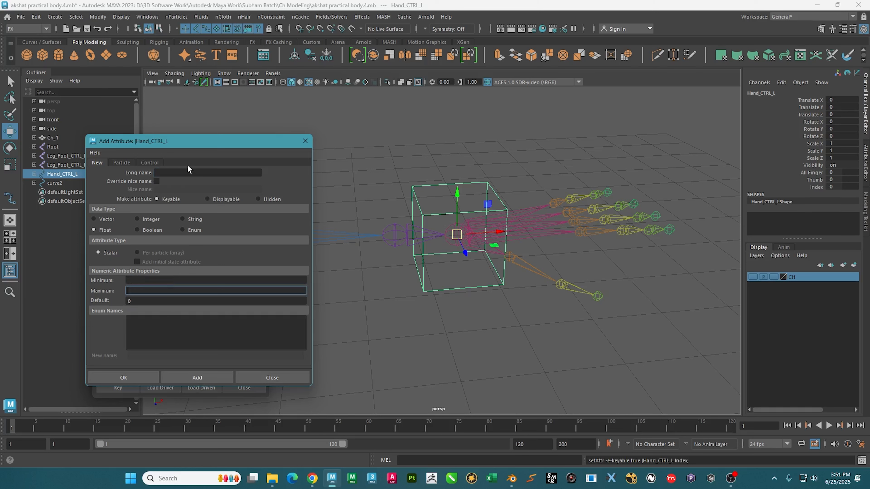
- Add a keyable float attribute "Middle" to Hand_CTRL_L with minimum -10 and maximum 10
left_click(192, 173)
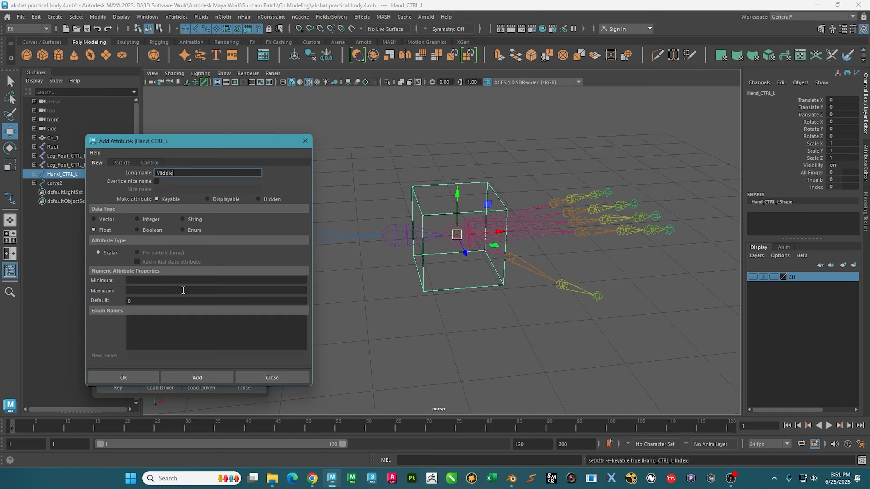
left_click(183, 280)
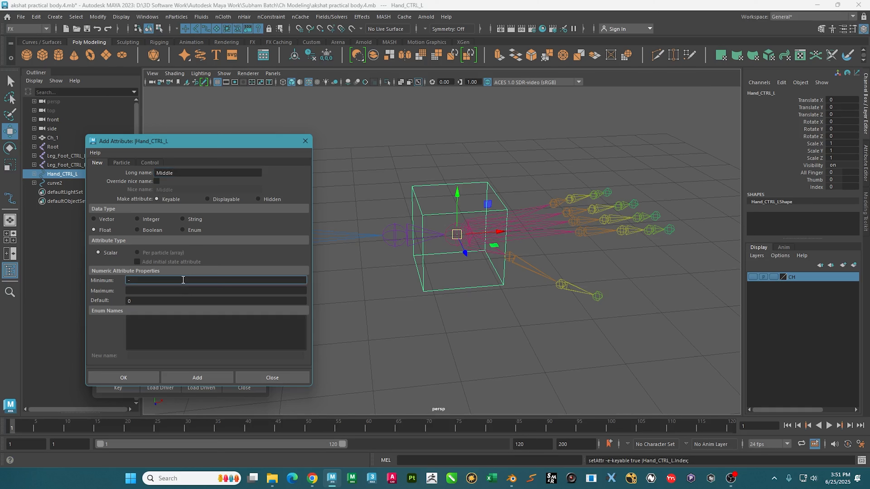
key("Tab")
type("1")
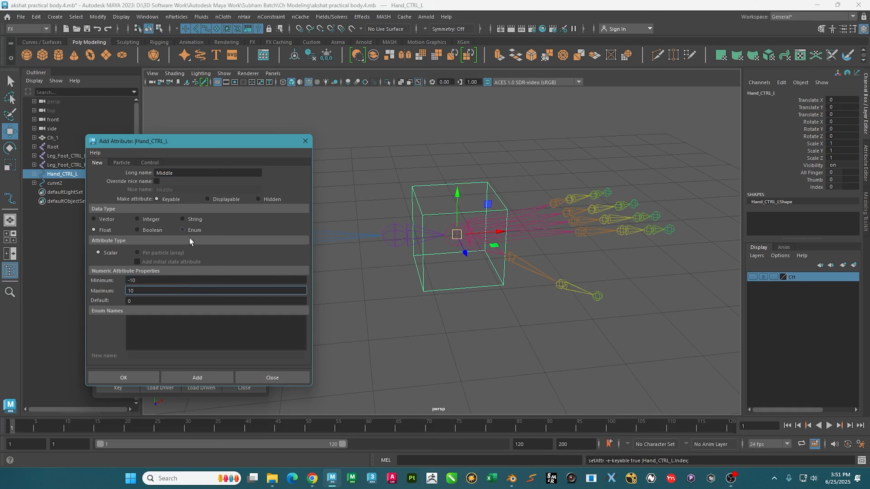
left_click(197, 377)
- Add a keyable float attribute "Ring" to Hand_CTRL_L with minimum -10 and maximum 10
left_click(198, 169)
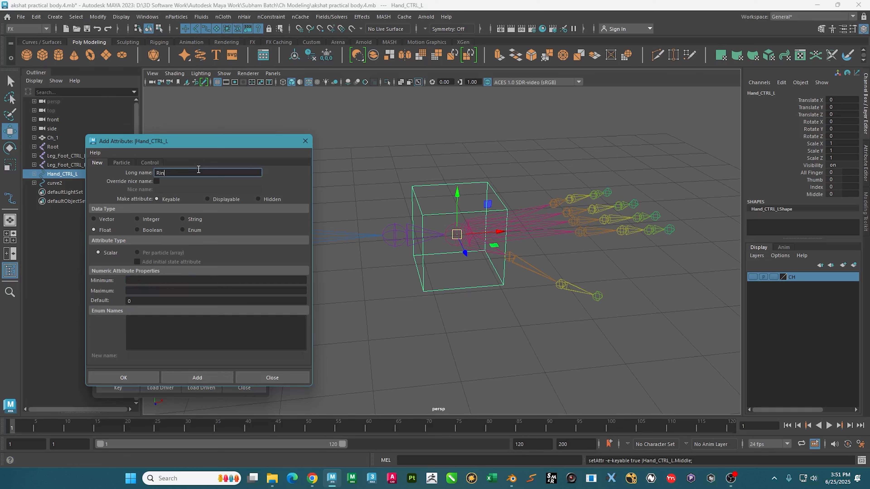
left_click(178, 280)
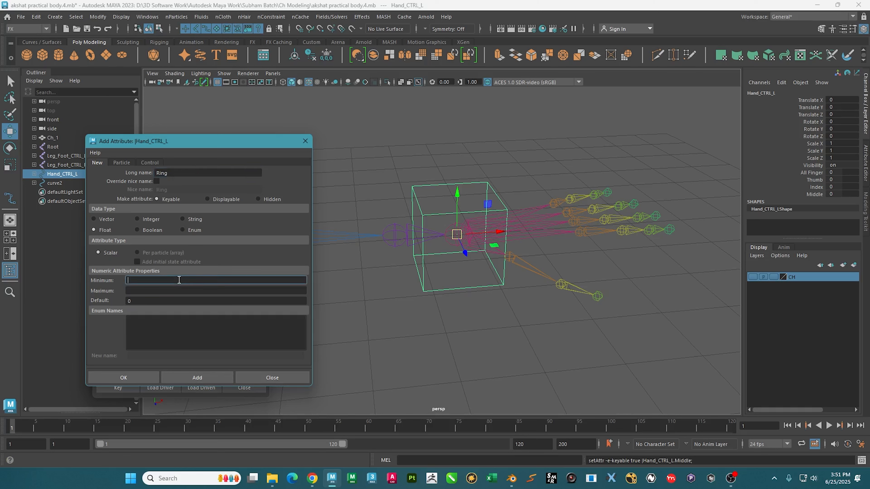
type("-10")
key("Tab")
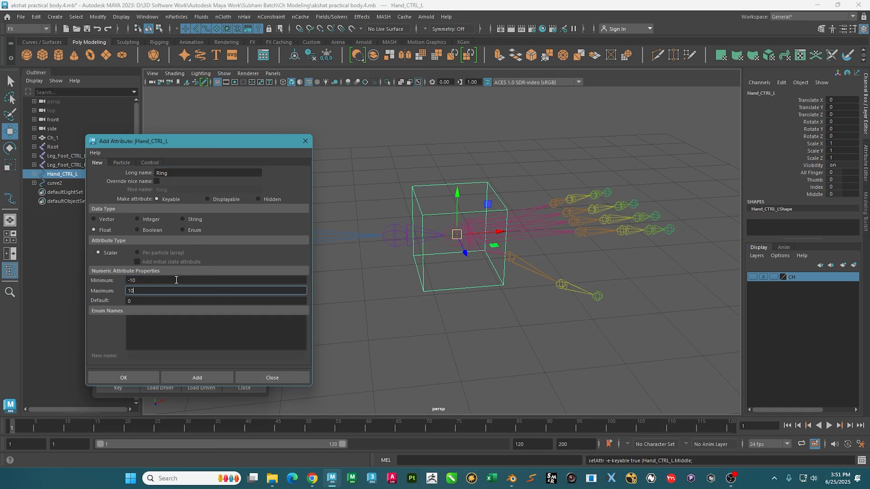
type("10")
left_click(202, 378)
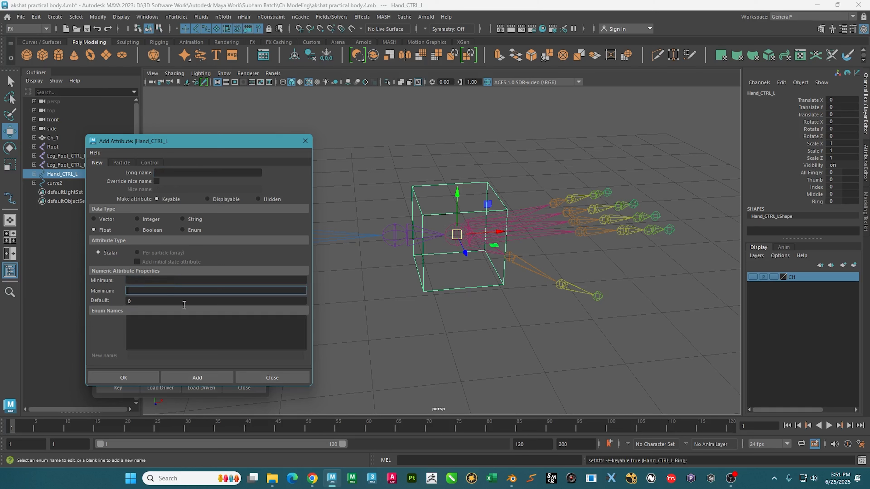
- Add a keyable float attribute "Pinky" to Hand_CTRL_L with minimum -10 and maximum 10, and finish adding attributes
left_click(176, 172)
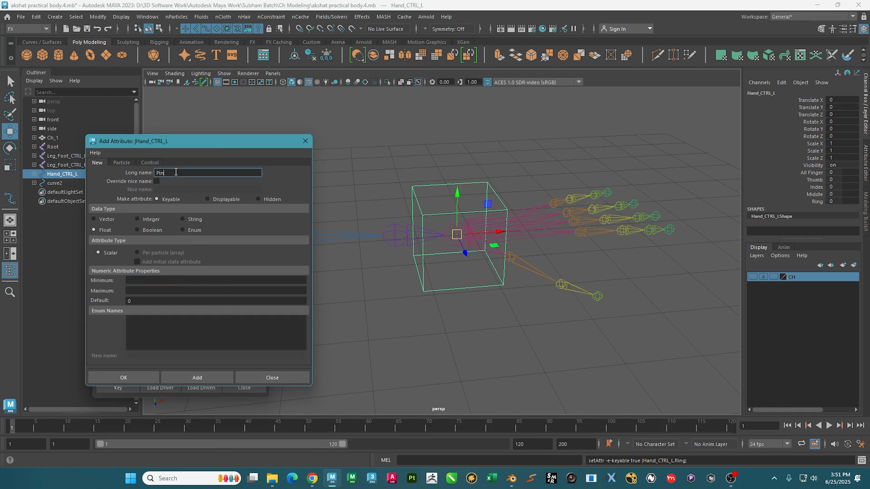
left_click(163, 281)
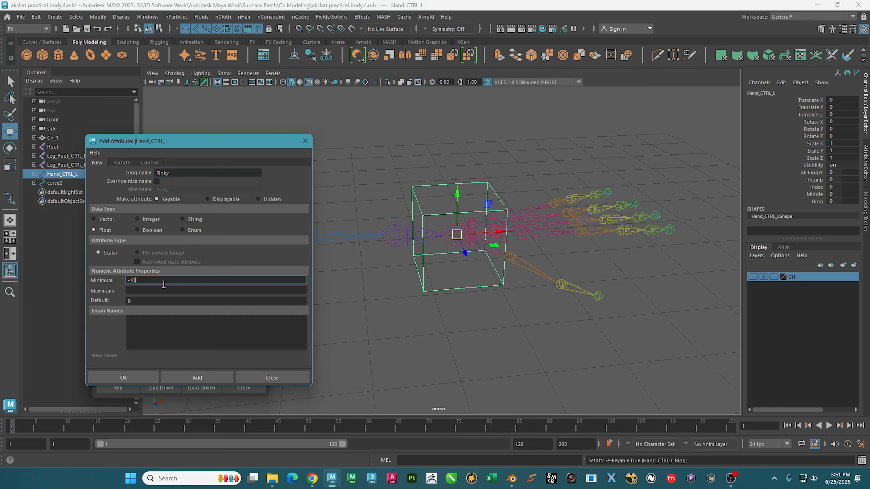
key("Tab")
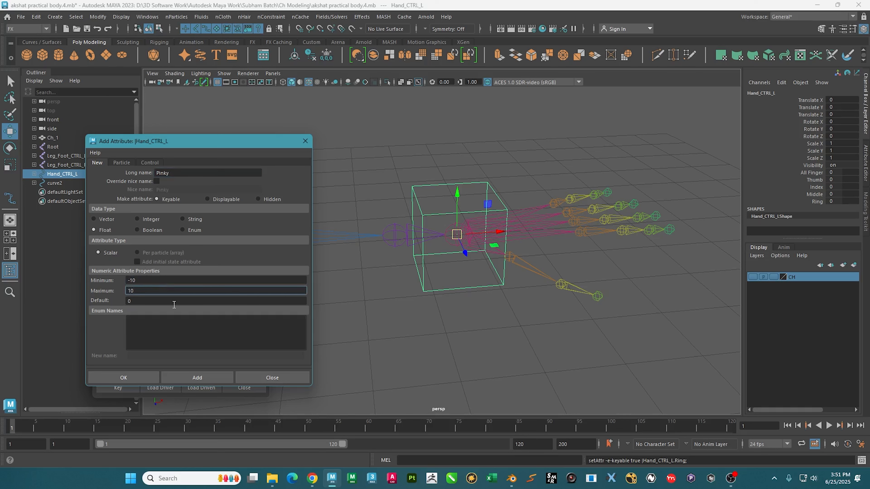
type("10")
left_click(210, 379)
left_click(287, 379)
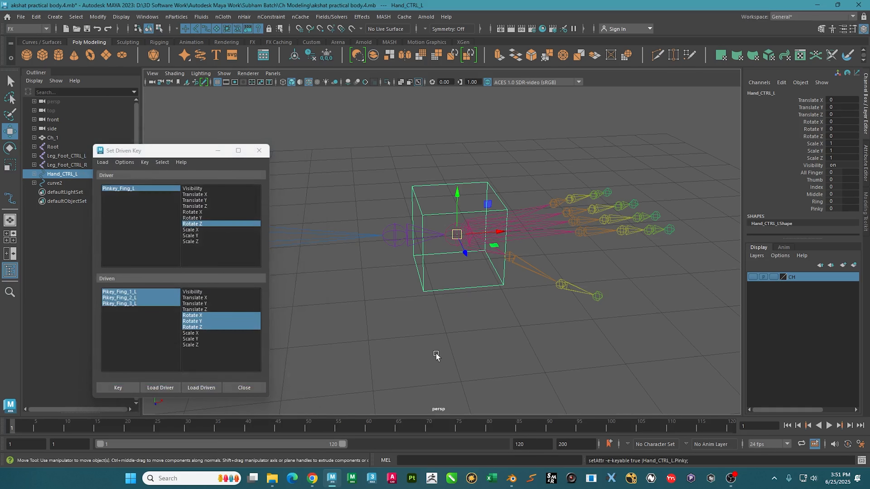
- Load Hand_CTRL_L as the driver for Set Driven Key
right_click_drag(504, 272, 441, 294, "alt")
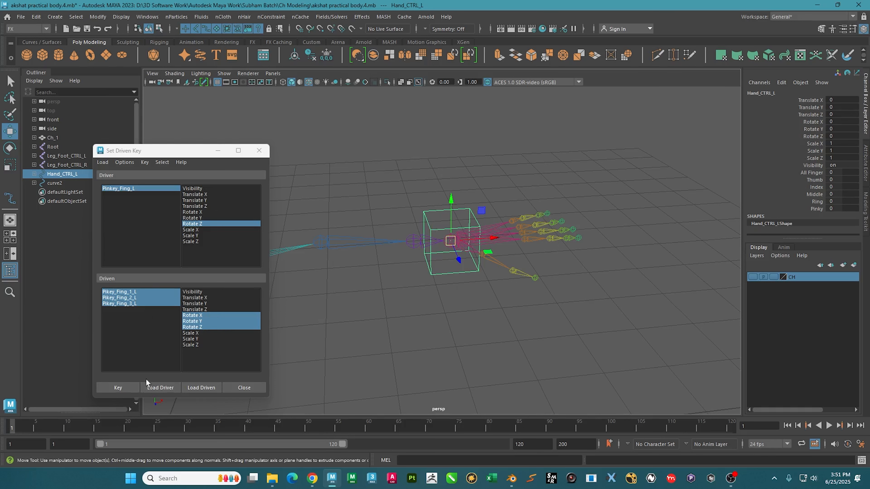
left_click(161, 387)
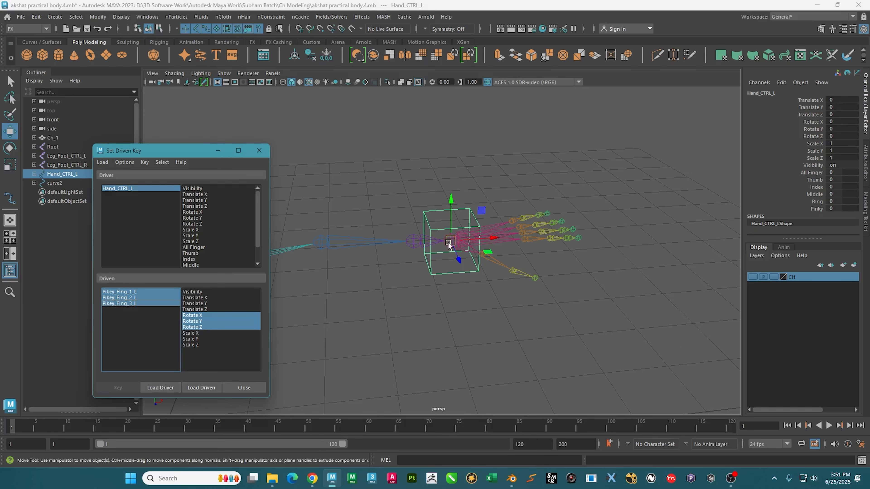
- Delete the cube-shaped controller curve2 at the right wrist
left_click_drag(448, 244, 468, 243, "alt")
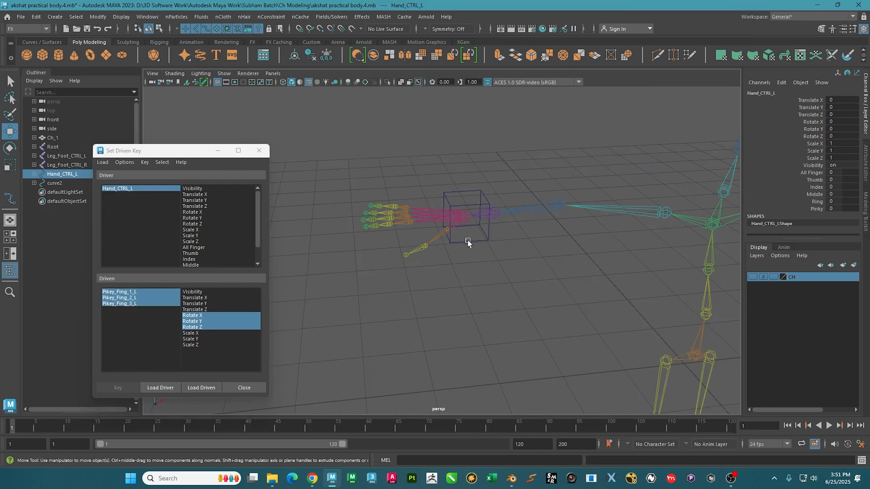
left_click(491, 252)
key("space")
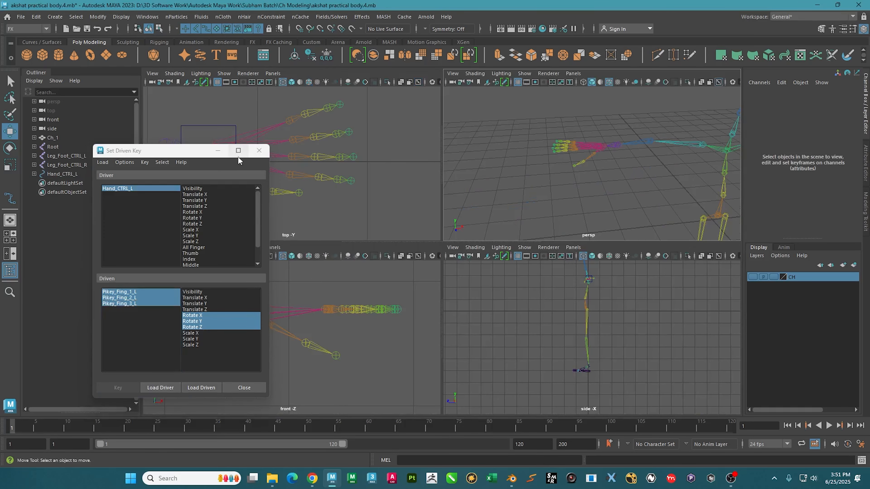
key("space")
scroll(435, 237, "down", 10)
middle_click_drag(435, 236, 600, 256, "alt")
scroll(600, 256, "up", 4)
middle_click_drag(698, 235, 516, 284, "alt")
scroll(479, 271, "up", 4)
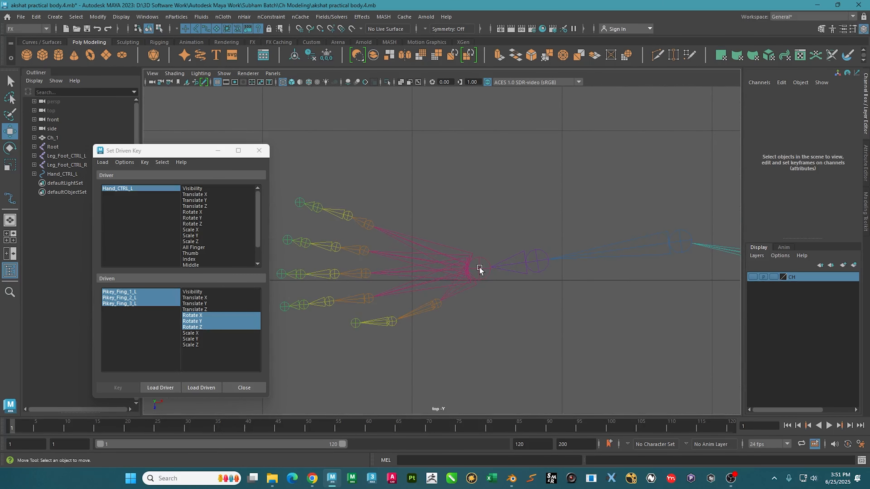
key("v")
left_click(492, 265)
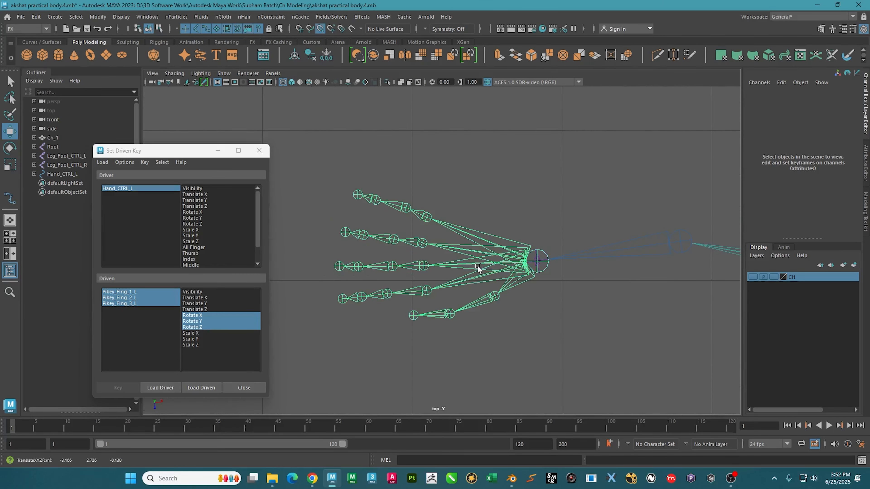
left_click(522, 275)
- Duplicate Hand_CTRL_L in the top view and snap the copy onto the right hand's wrist joint
scroll(530, 278, "down", 10)
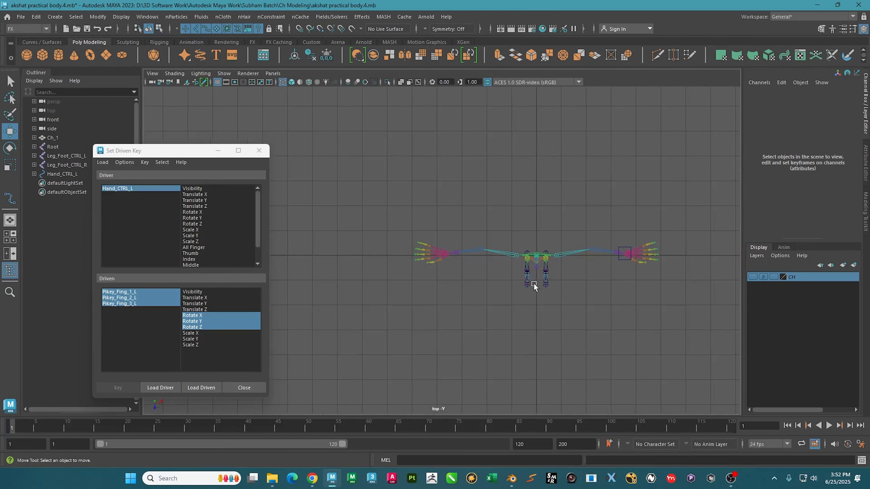
left_click(624, 255)
left_click_drag(624, 254, 497, 145)
key("ctrl+z")
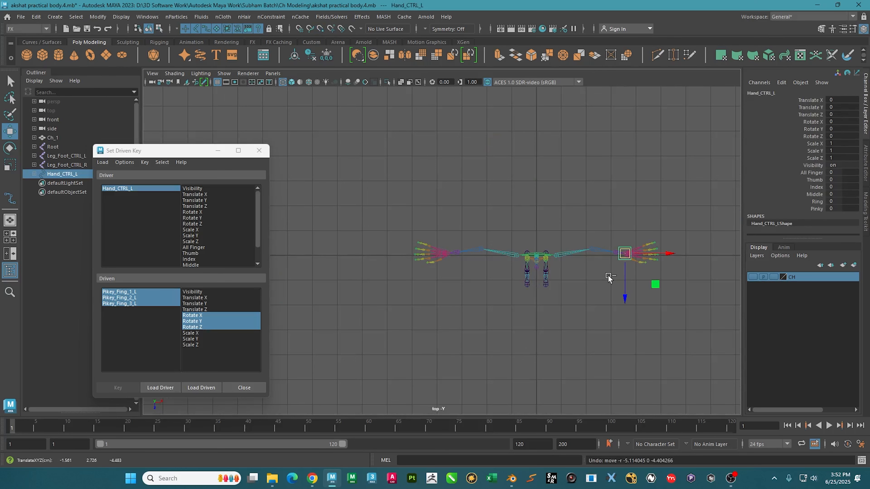
key("ctrl+d")
left_click_drag(624, 254, 343, 195)
scroll(461, 259, "up", 5)
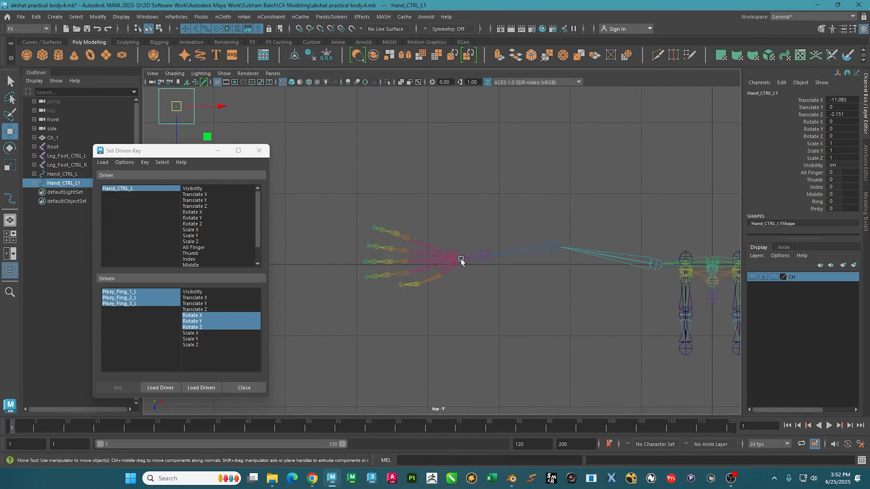
scroll(461, 259, "up", 2)
key("d")
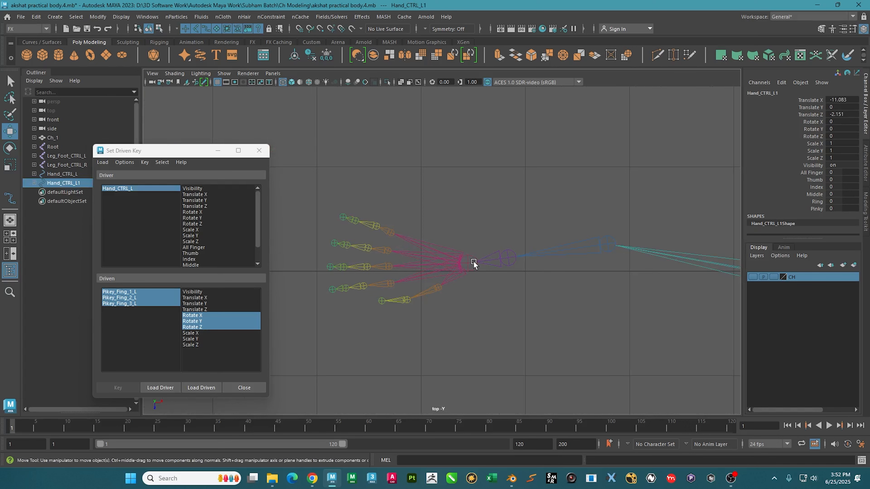
scroll(474, 259, "up", 1)
key("v")
middle_click(470, 262)
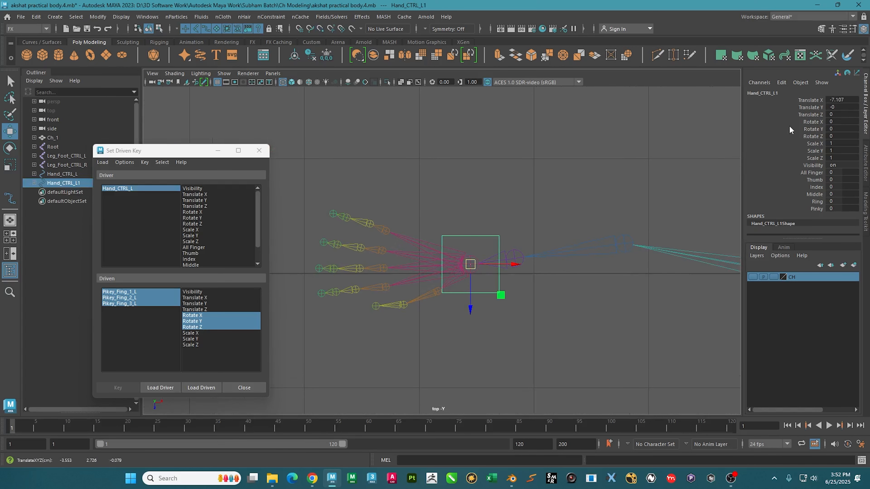
- Freeze the transformations of the duplicated right-hand controller Hand_CTRL_L1
double_click(777, 96)
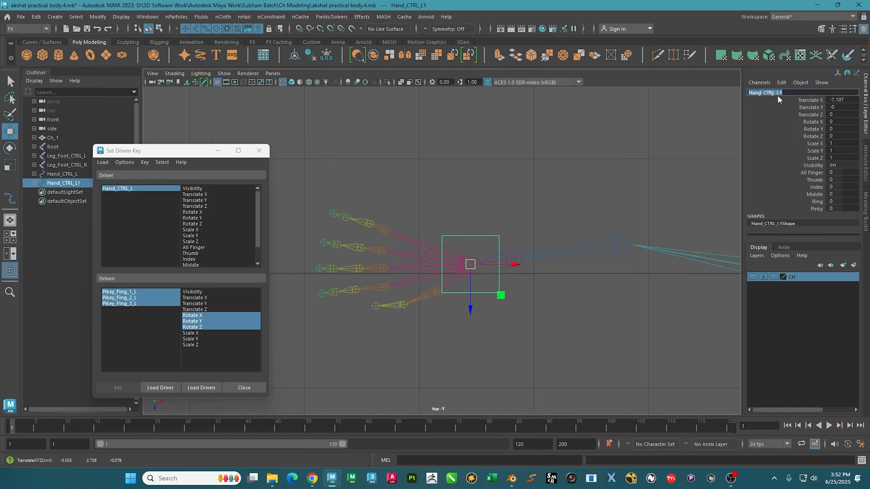
left_click_drag(776, 91, 798, 125)
type("R")
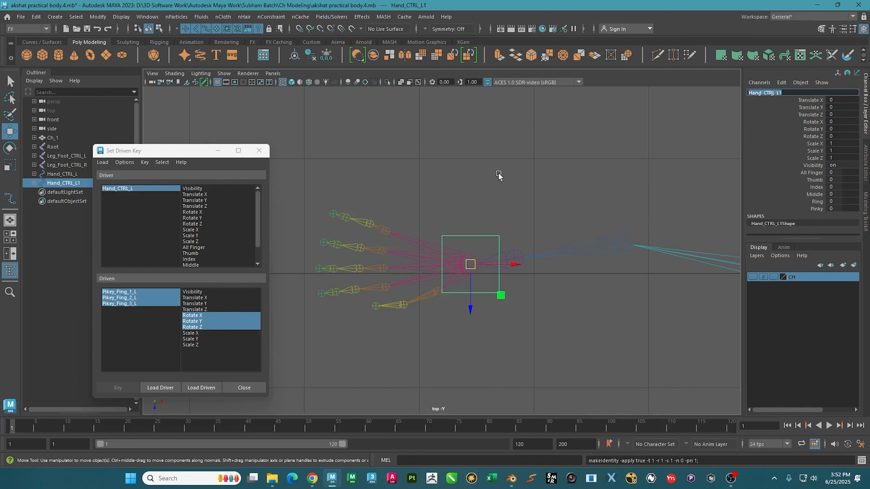
left_click(504, 176)
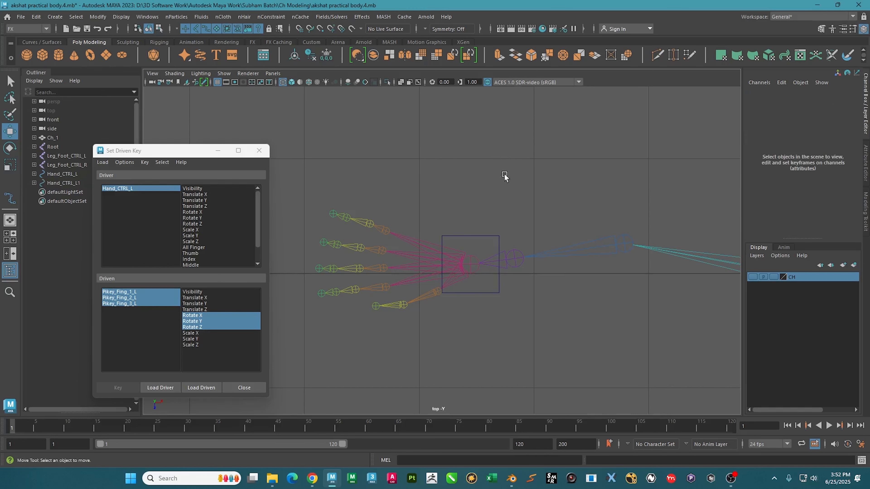
- Rename the duplicated right-hand controller as Hand_CTRL_R
left_click(495, 242)
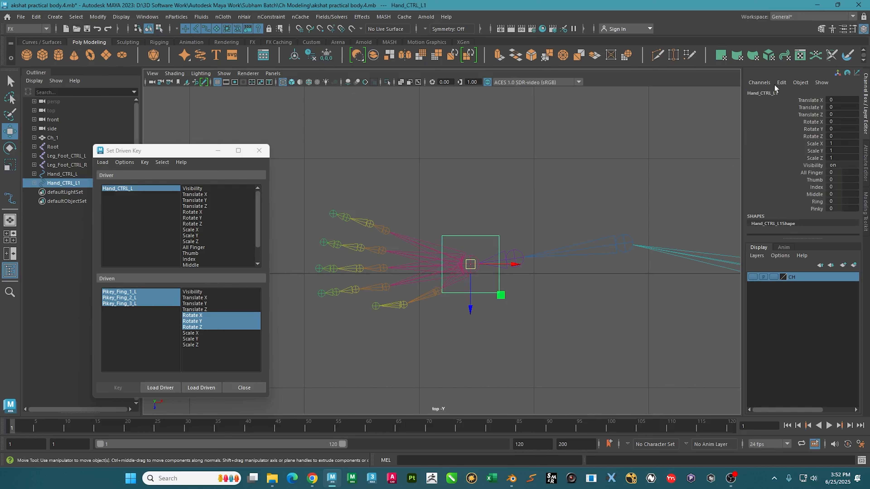
double_click(783, 93)
left_click_drag(776, 92, 820, 125)
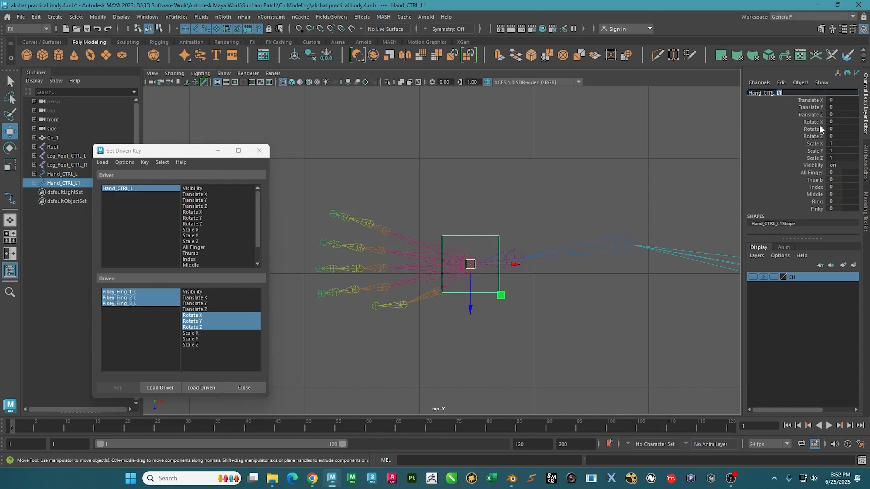
key("BackSpace")
key("Return")
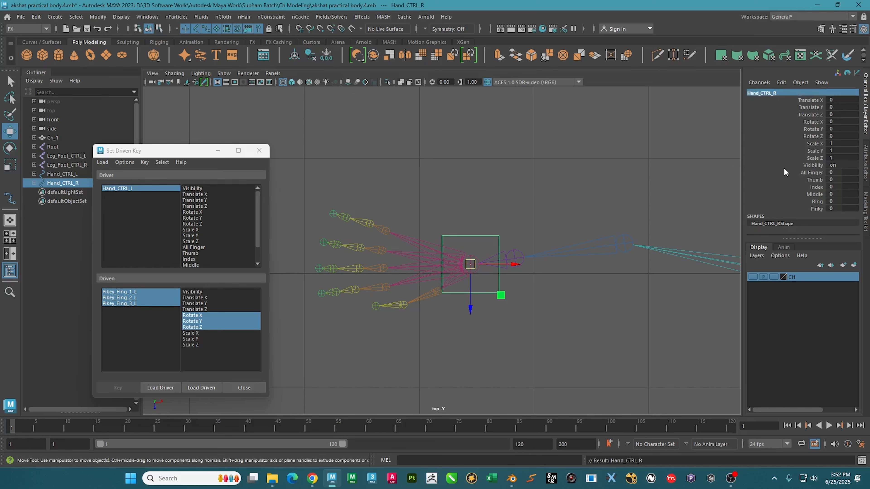
- Select the left-hand thumb joints Thumb_Fing_1_L and Thumb_Fing_2_L in the perspective view
left_click(501, 198)
key("space")
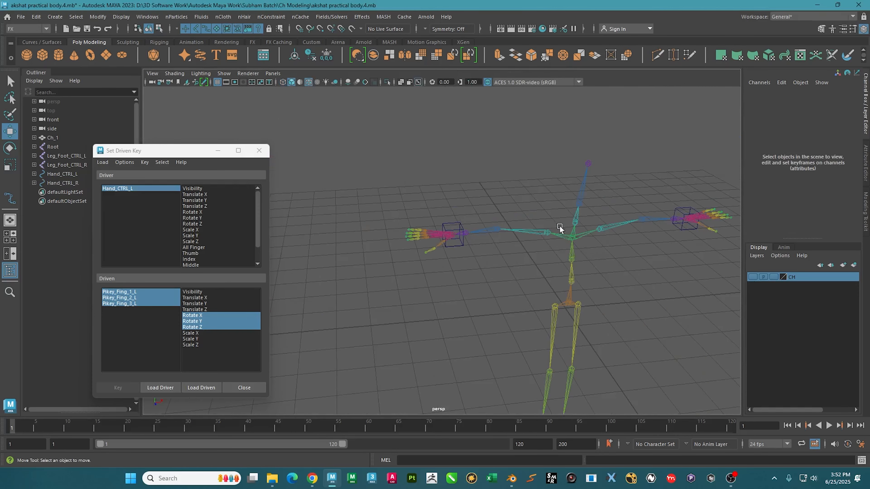
left_click_drag(563, 230, 285, 201, "alt")
left_click_drag(191, 151, 64, 159)
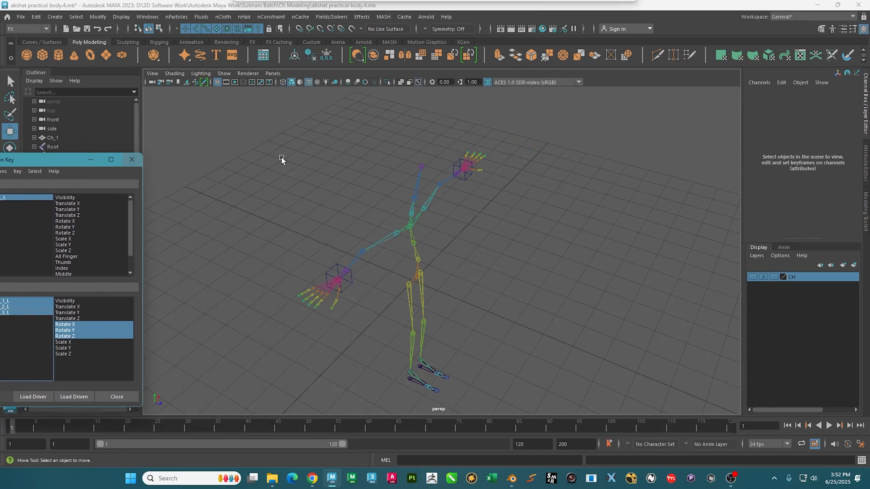
left_click_drag(282, 157, 221, 190, "alt")
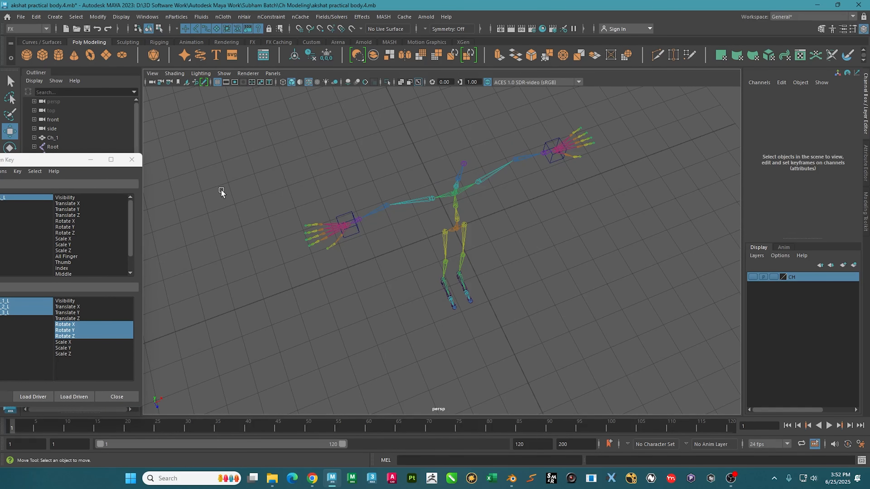
mouse_move(507, 210)
left_mouse_down("alt")
mouse_move(583, 202)
mouse_move(575, 191)
mouse_move(499, 200)
left_mouse_up("alt")
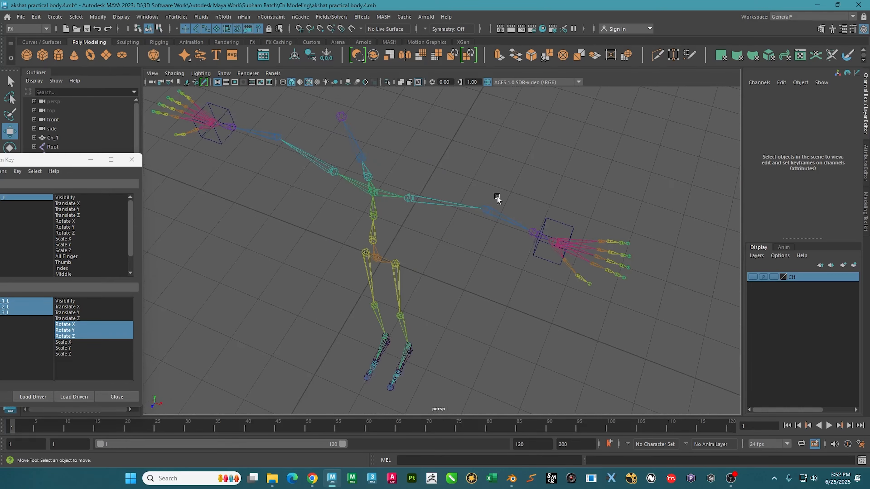
right_click_drag(499, 200, 587, 185, "alt")
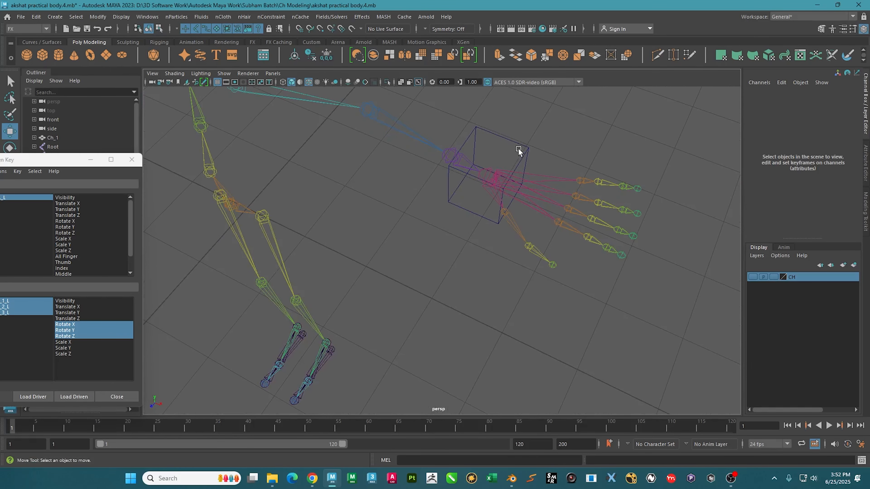
left_click_drag(519, 149, 506, 226, "alt")
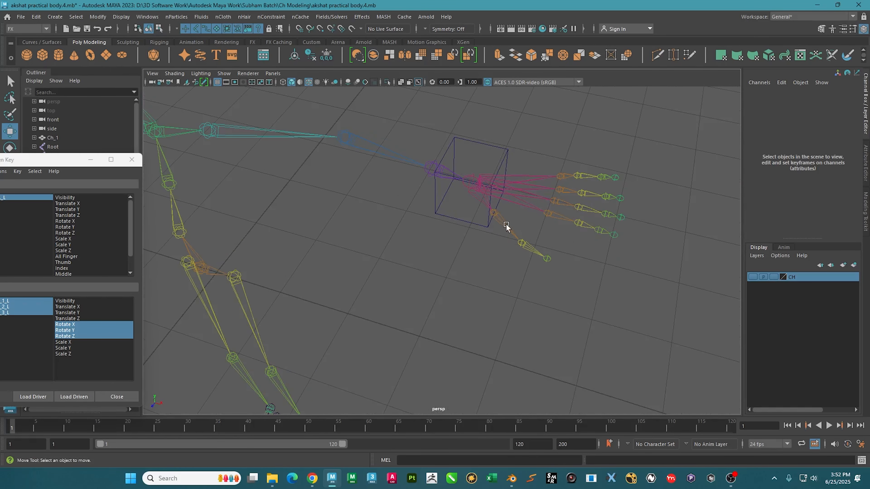
left_click(506, 226)
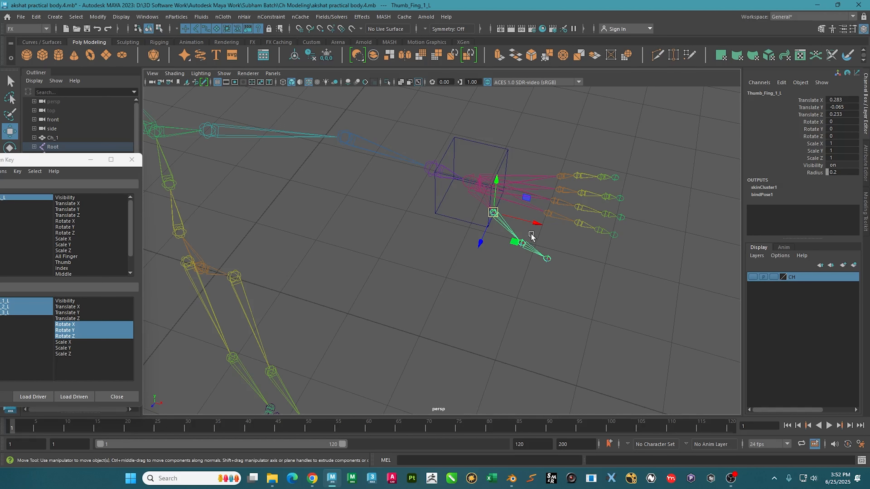
left_click(521, 242)
left_click_drag(452, 271, 460, 243, "alt")
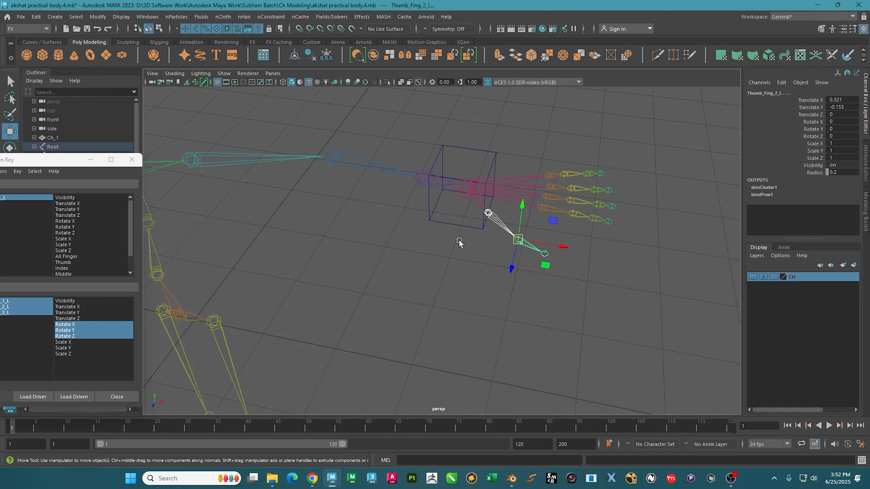
left_click(467, 226)
left_click_drag(69, 160, 114, 114)
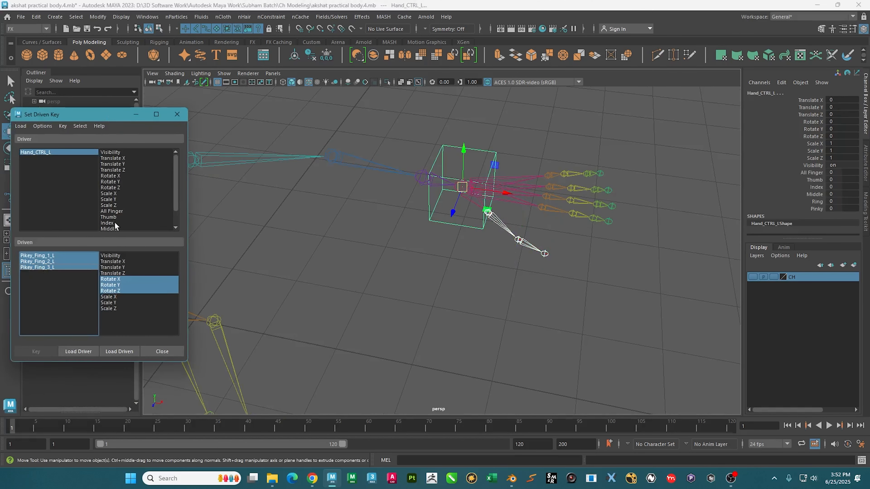
scroll(116, 219, "down", 1)
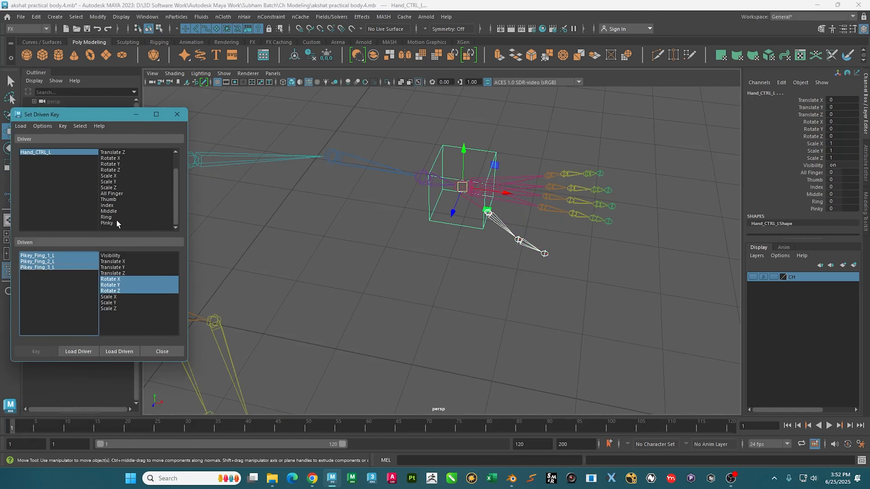
left_click(111, 199)
left_click_drag(548, 281, 525, 284, "alt")
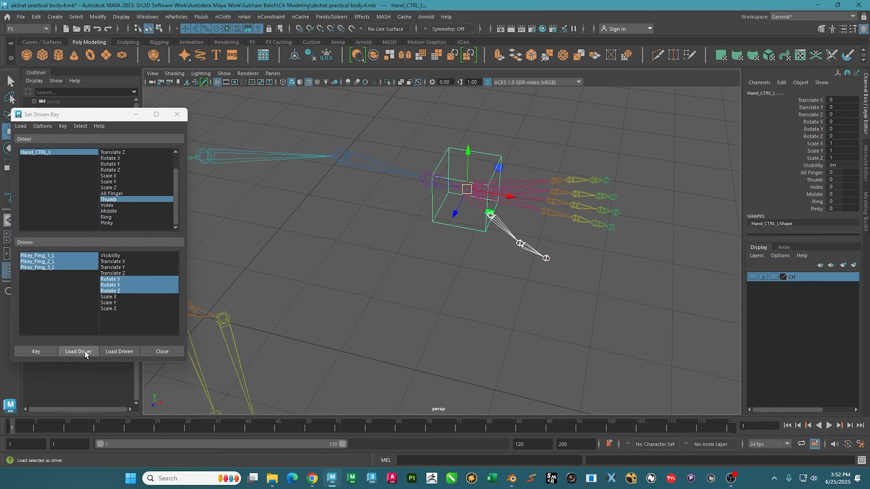
left_click(36, 351)
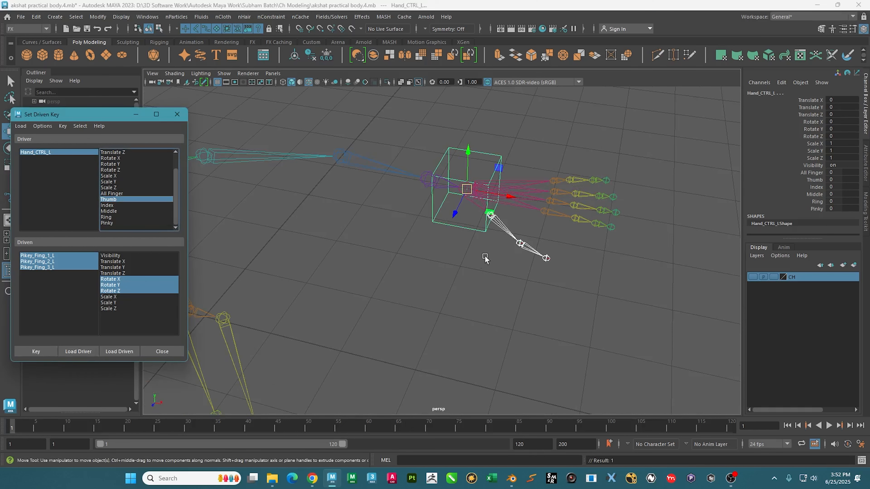
left_click_drag(487, 254, 207, 166, "alt")
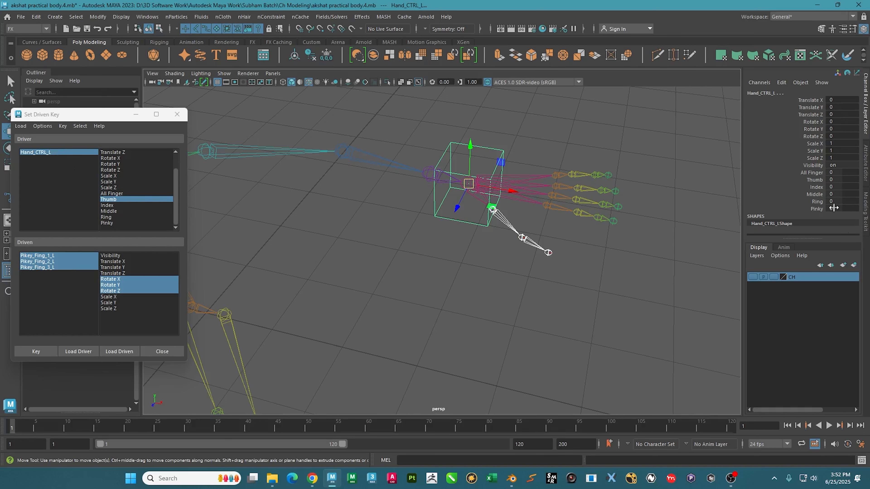
left_click(839, 179)
key("Return")
left_click_drag(563, 217, 550, 262, "alt")
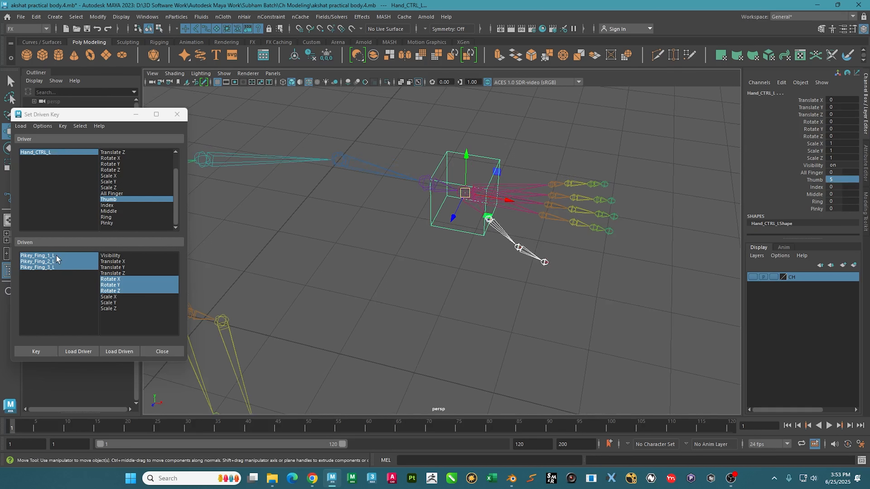
key("ctrl+z")
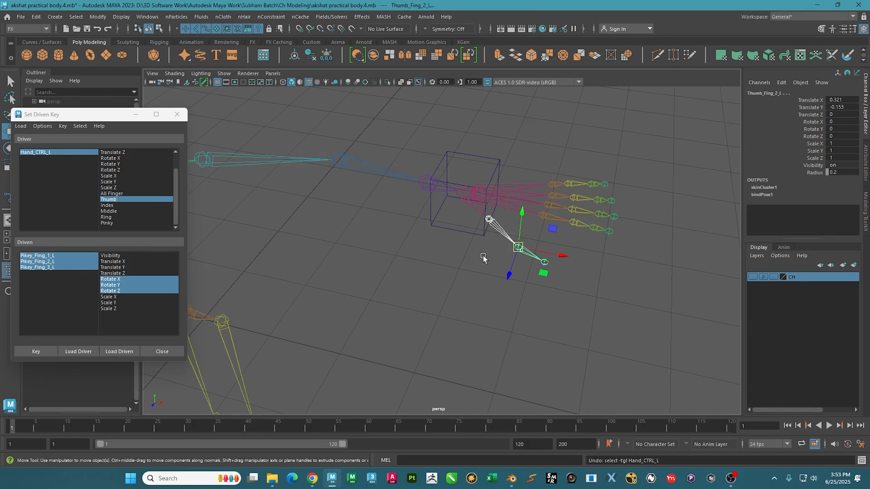
- Load the two left thumb joints as driven and key their Rotate X, Y and Z to Hand_CTRL_L's Thumb attribute at 0
left_click(118, 352)
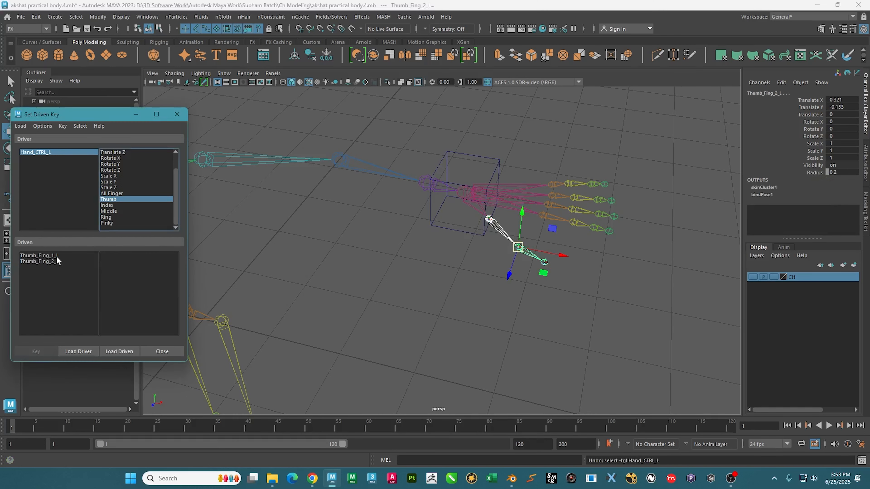
left_click(58, 271)
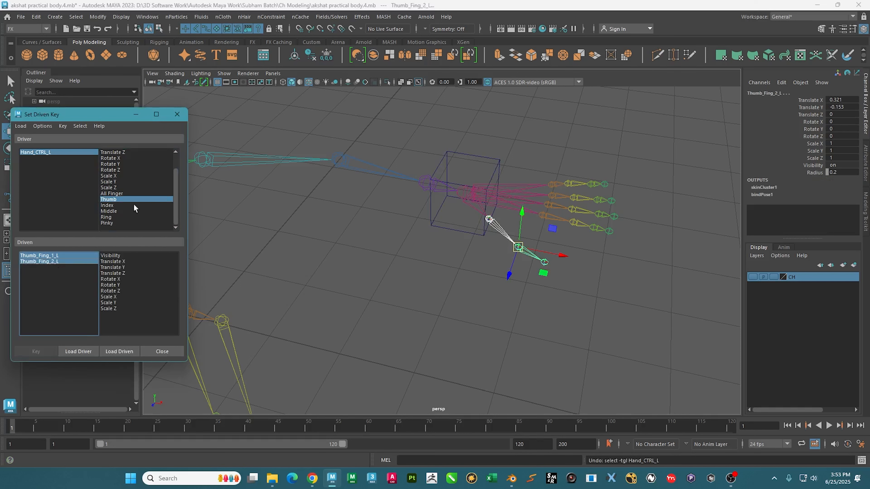
left_click(114, 200)
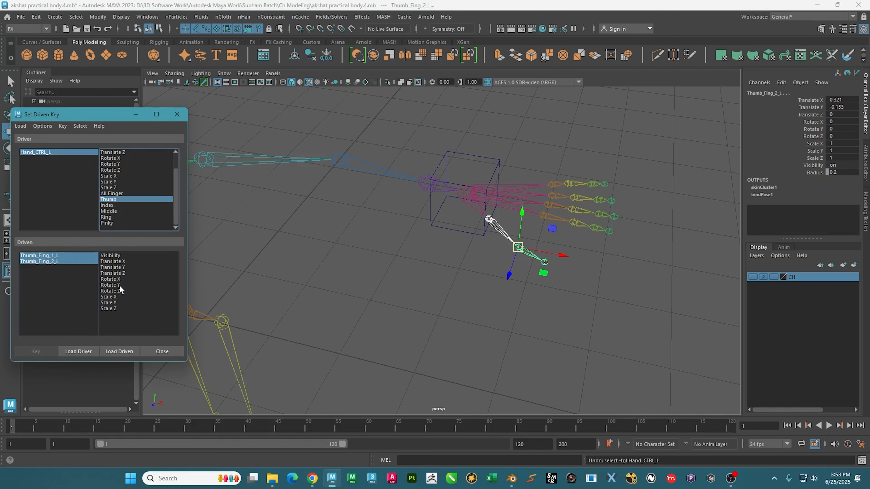
left_click_drag(122, 279, 125, 291)
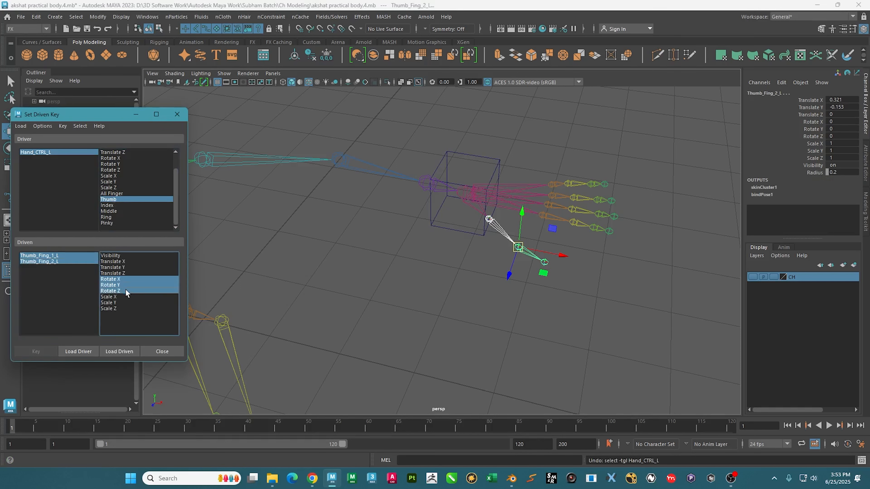
left_click(36, 351)
middle_click_drag(519, 236, 514, 233, "alt")
left_click_drag(514, 234, 496, 240, "alt")
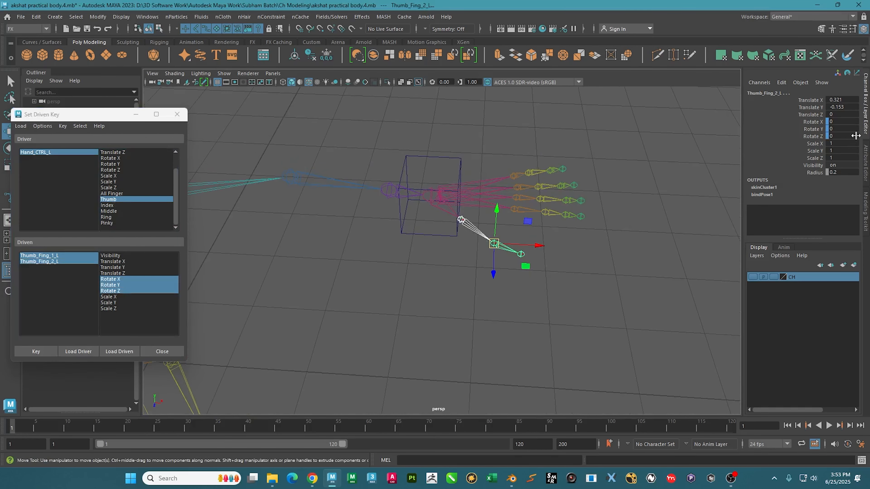
- Set Hand_CTRL_L's Thumb to 5, rotate the thumb joints inward to about 56.3, 38.1, 2.4 and key the pose
left_click(70, 153)
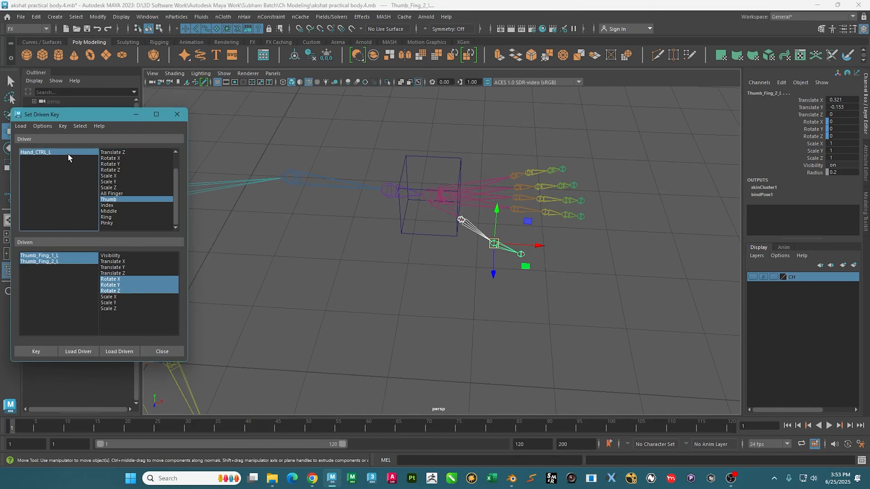
left_click(840, 180)
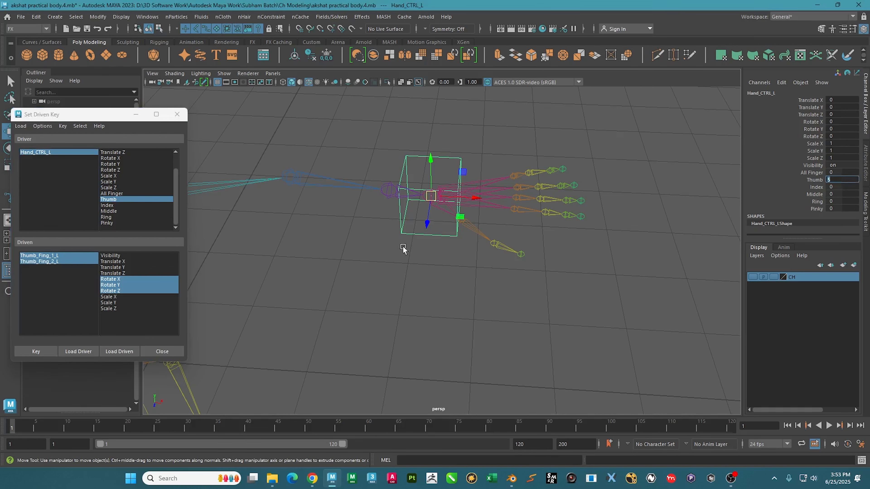
left_click_drag(60, 254, 60, 265)
middle_click_drag(533, 259, 525, 233, "alt")
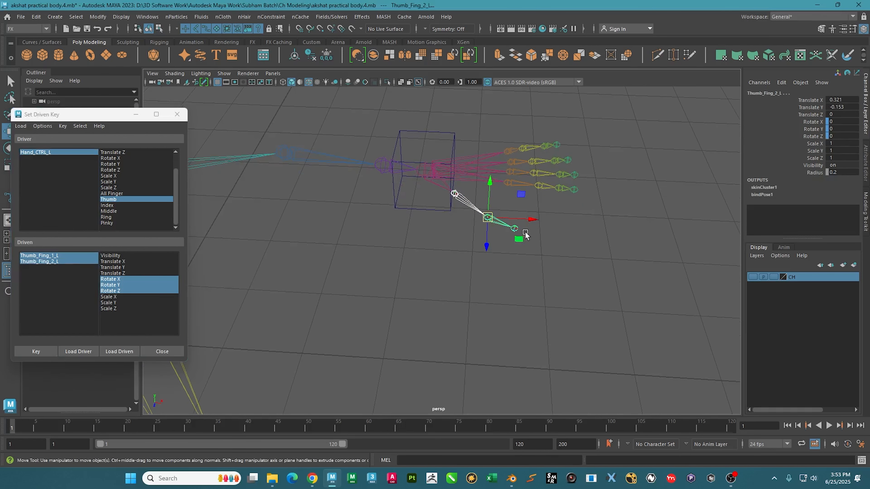
key("e")
left_click_drag(502, 245, 530, 251, "alt")
left_click_drag(549, 252, 542, 250, "alt")
left_click_drag(554, 209, 548, 233)
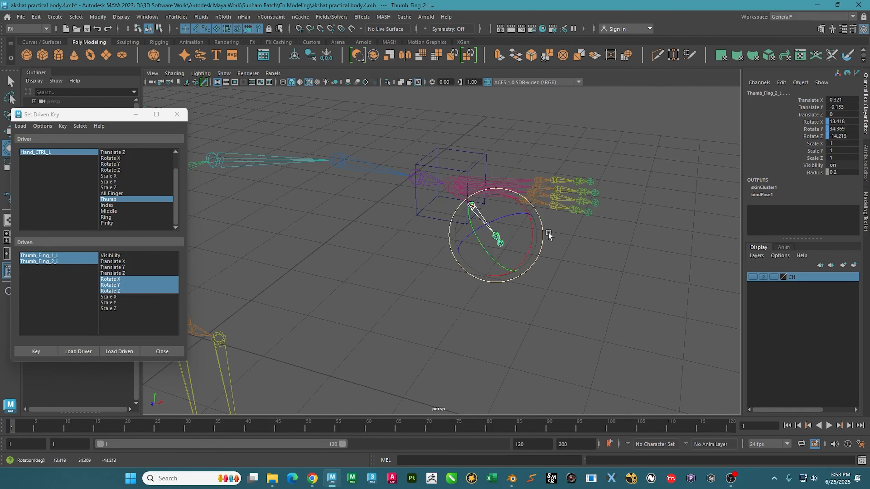
left_click_drag(473, 222, 569, 230)
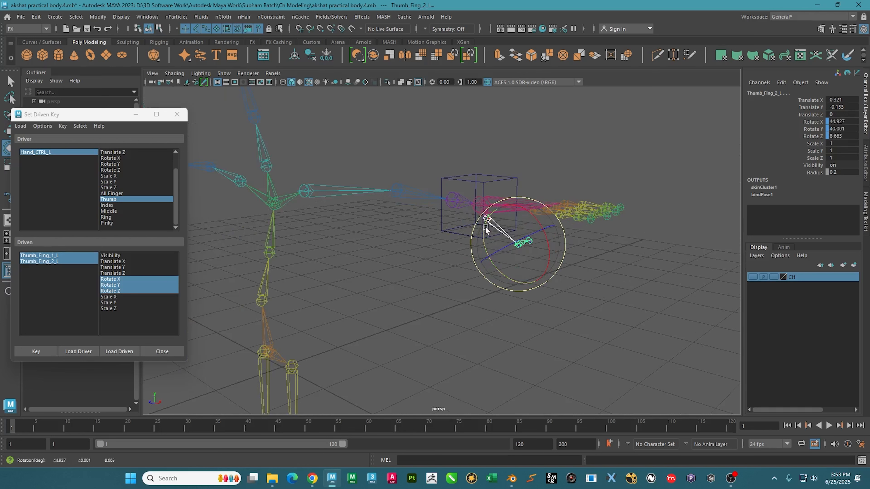
left_click_drag(485, 227, 485, 233)
left_click_drag(536, 216, 544, 222)
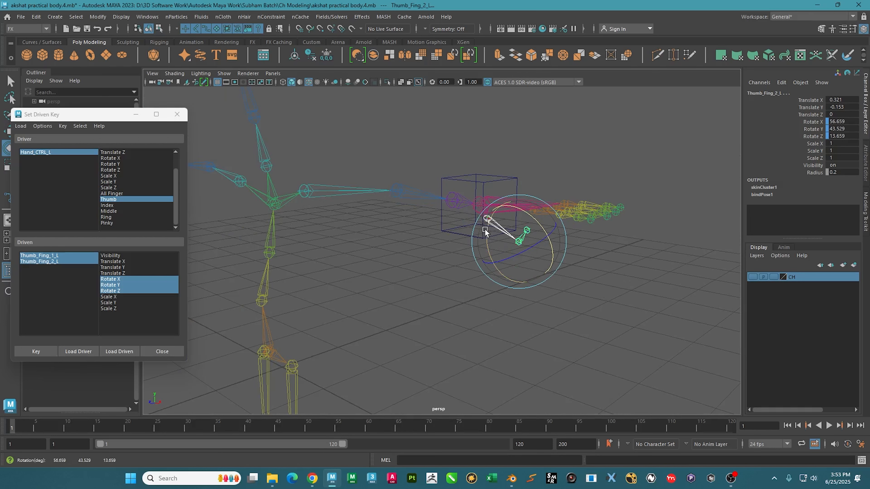
left_click_drag(485, 229, 506, 225)
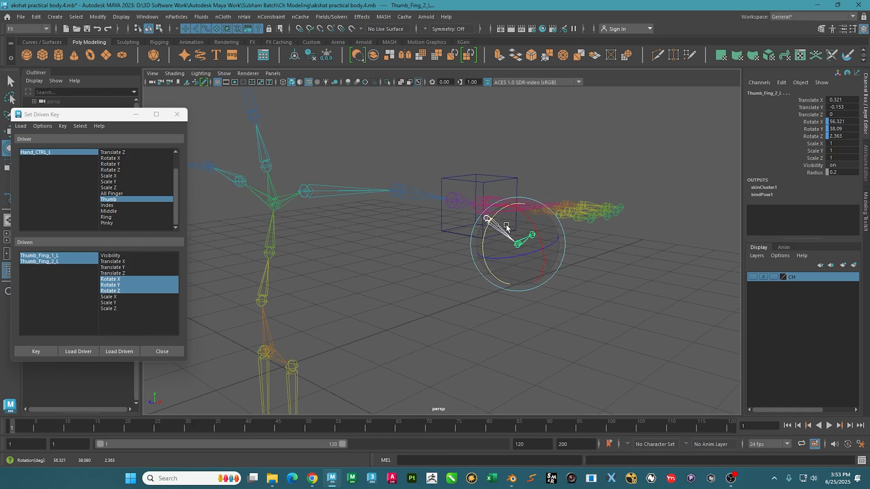
left_click(38, 350)
- Set Hand_CTRL_L's Thumb to 10, curl the thumb joints further to about 72.4, 39.6, 6.6 and key the pose
left_click_drag(456, 297, 462, 249, "alt")
left_click(47, 159)
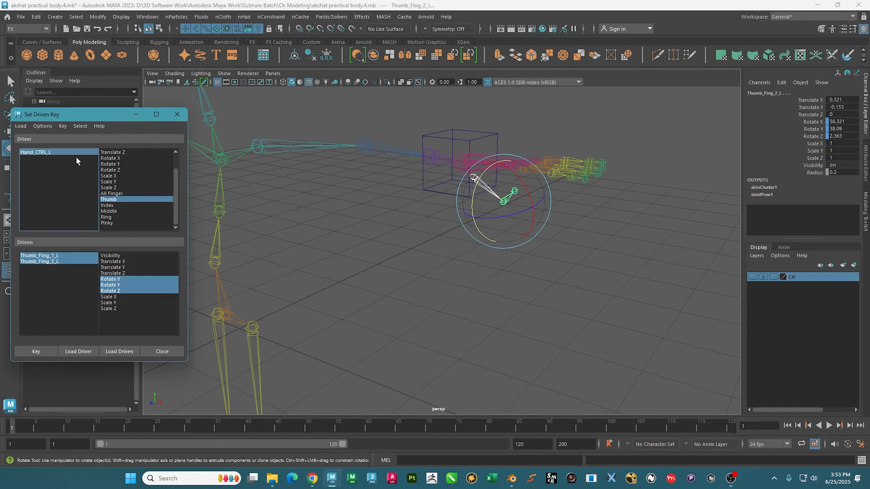
left_click(60, 153)
double_click(844, 180)
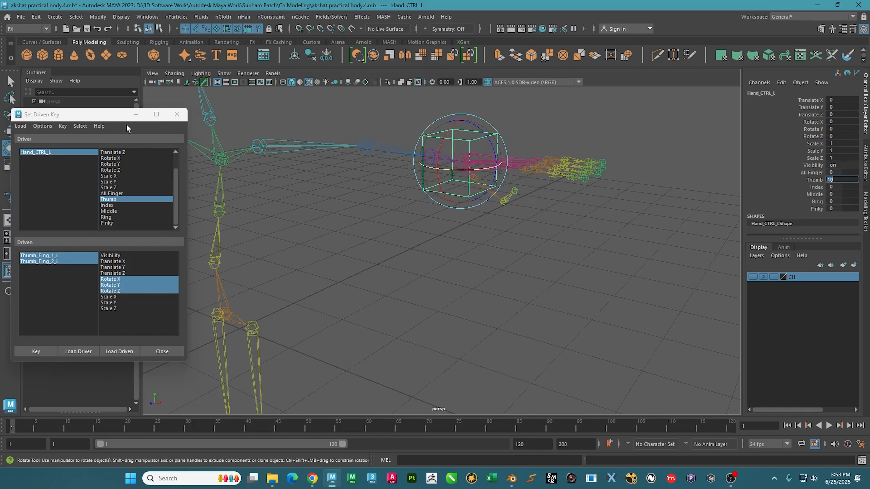
key("Return")
left_click_drag(478, 174, 432, 199, "alt")
left_click(63, 261)
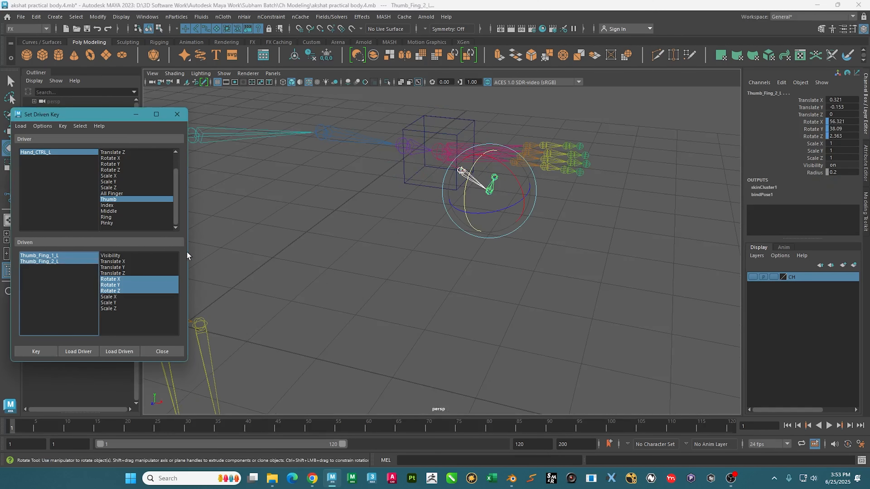
left_click_drag(517, 181, 456, 174)
left_click(35, 350)
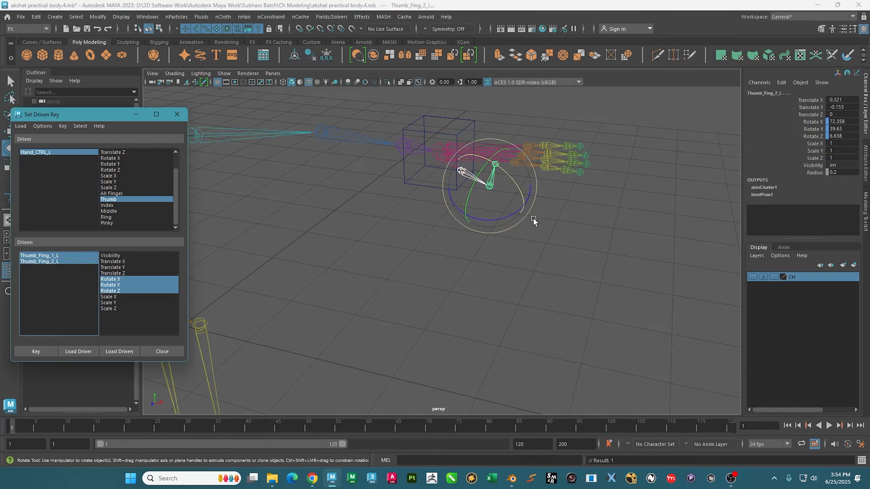
left_click_drag(533, 217, 565, 209, "alt")
left_click(357, 211)
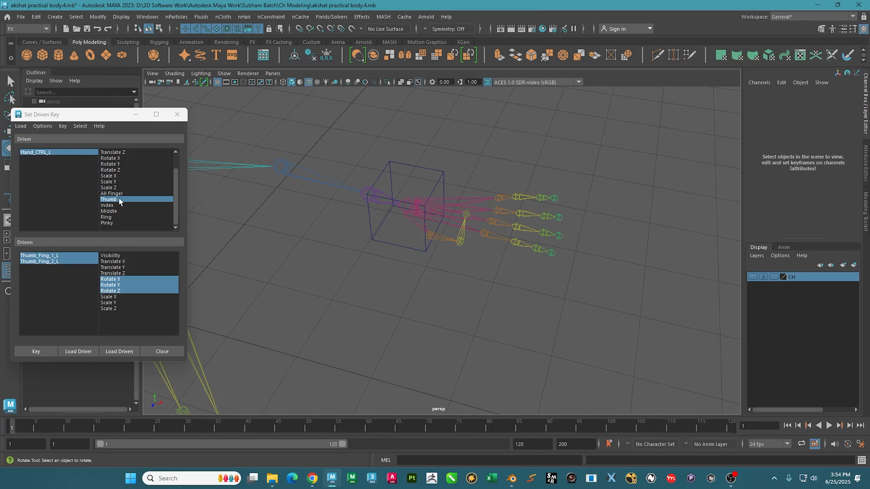
- Choose Hand_CTRL_L's Index attribute as driver and select the left-hand joints Index_Fing_1_L through Index_Fing_4_L in the perspective view
left_click(108, 205)
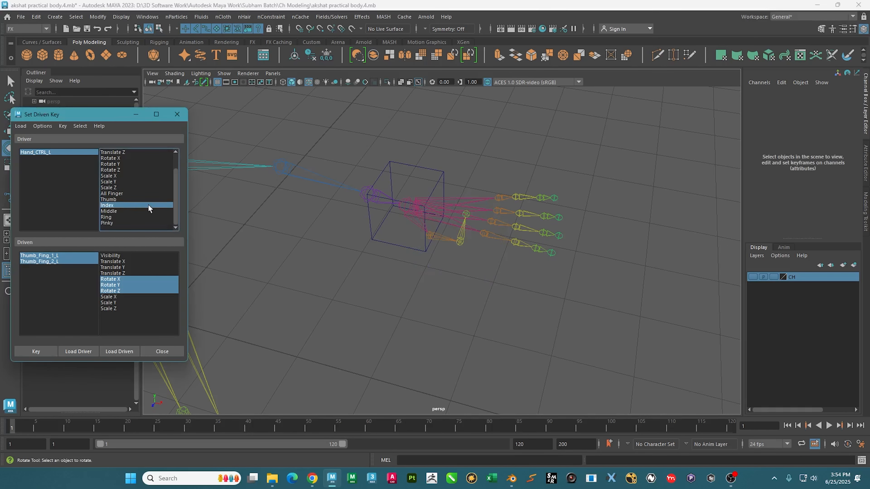
left_click_drag(302, 284, 457, 252, "alt")
left_click(455, 249)
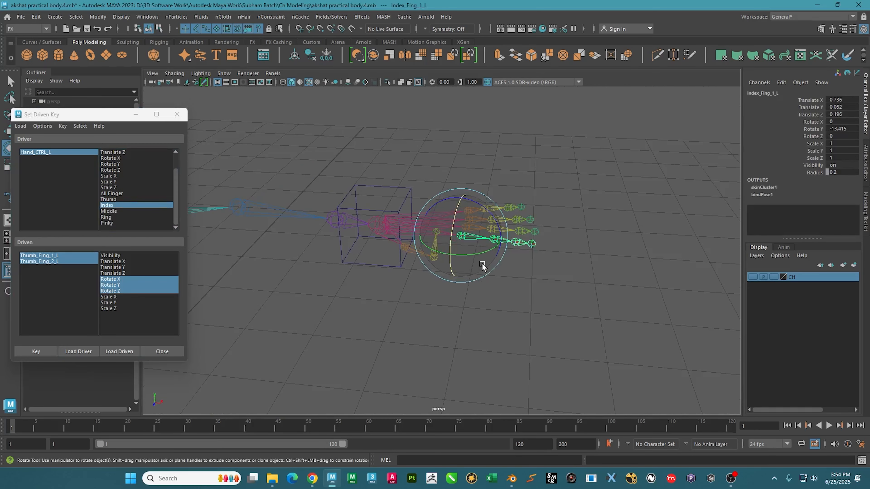
key("w")
scroll(508, 245, "up", 5)
left_click(588, 221)
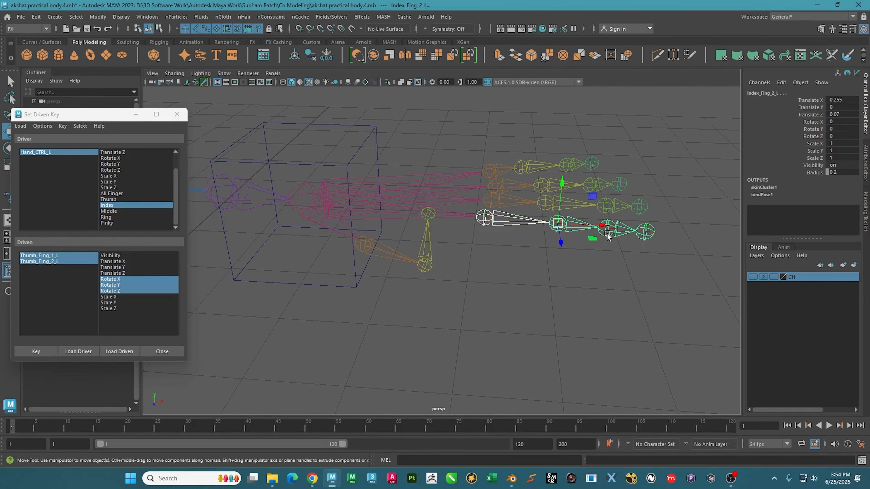
left_click(627, 222)
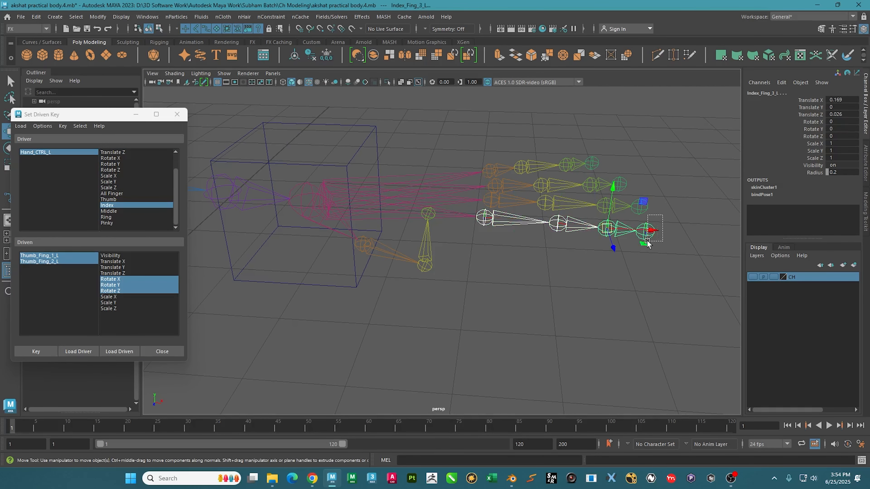
left_click(652, 230)
- Load the four left index joints as driven and choose Rotate Z as their driven attribute
left_click(119, 351)
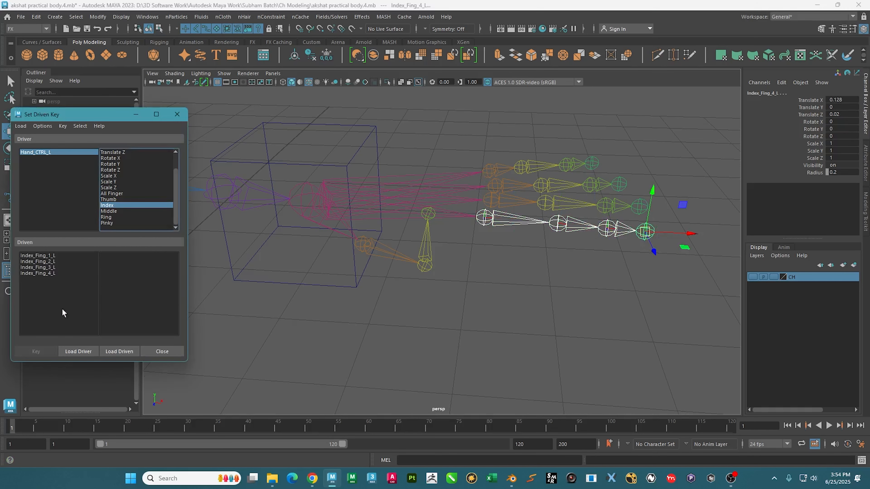
left_click_drag(57, 256, 120, 315)
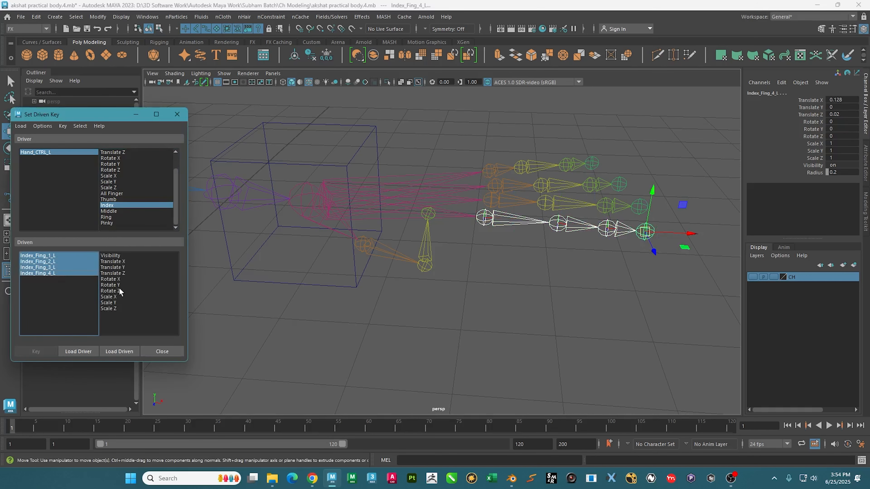
mouse_move(464, 278)
left_mouse_down("alt")
mouse_move(464, 268)
mouse_move(465, 278)
left_mouse_up("alt")
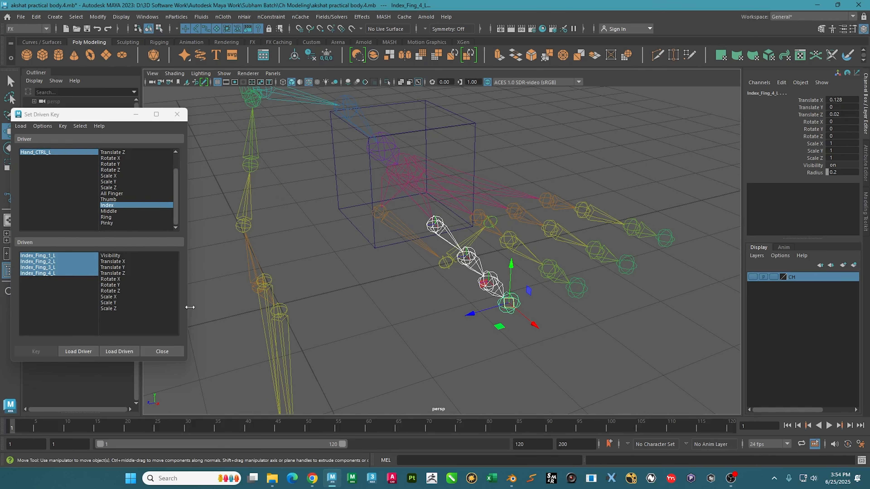
left_click(137, 290)
- Try curling the four left index joints on Rotate Z to about -63, and undo the test rotation
left_click_drag(462, 310, 505, 252, "alt")
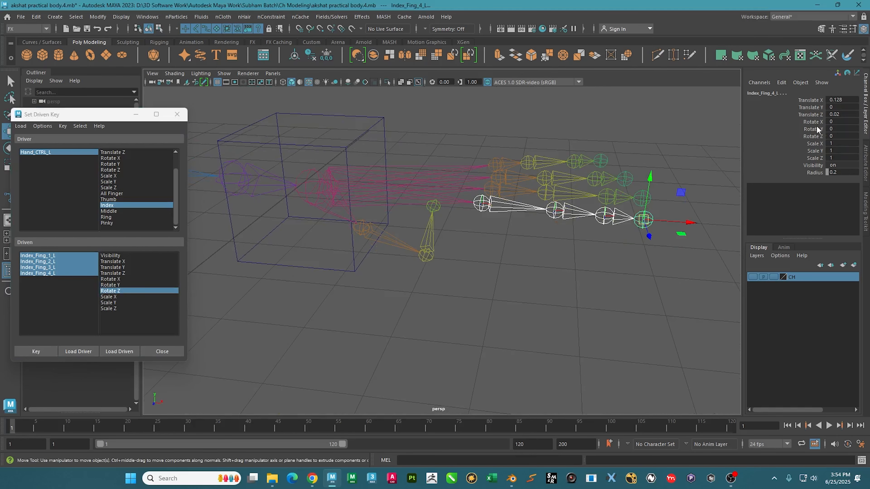
left_click(815, 115)
middle_click_drag(613, 140, 718, 174)
key("ctrl+z")
left_click(813, 136)
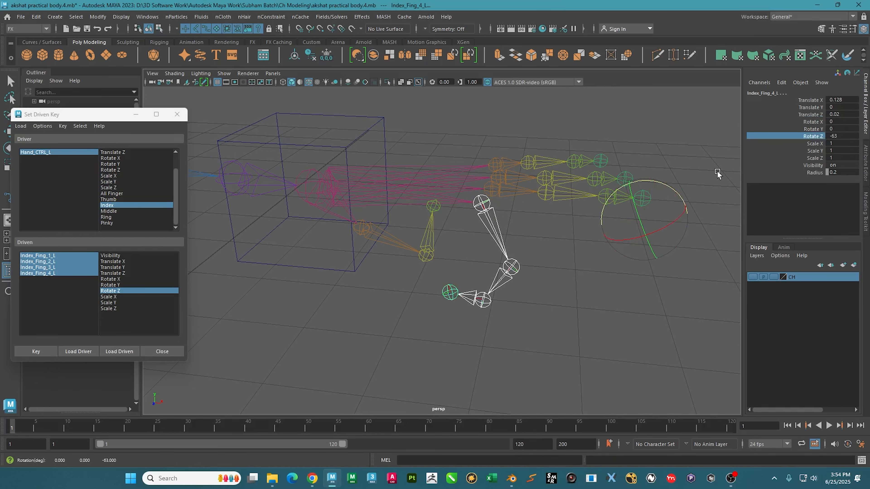
left_click_drag(718, 174, 607, 237, "alt")
key("ctrl+z")
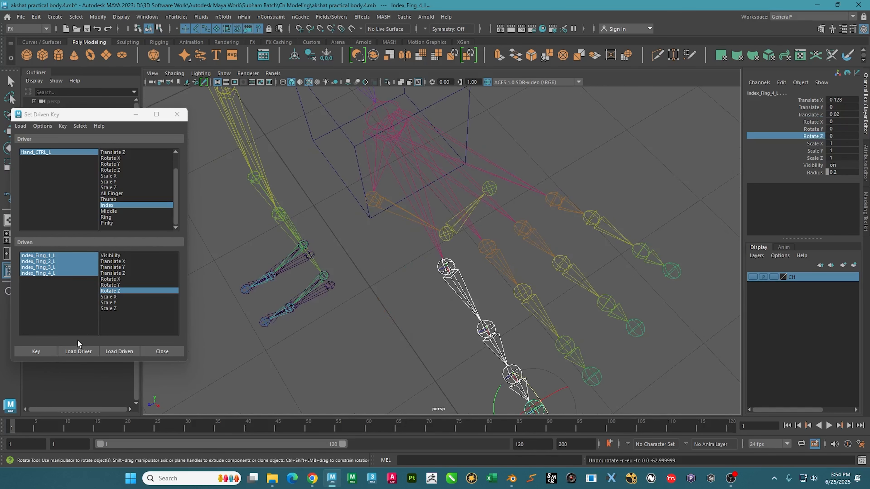
- Key the index joints' Rotate Z at Index 0, and set Hand_CTRL_L's Index attribute to 5
left_click(51, 352)
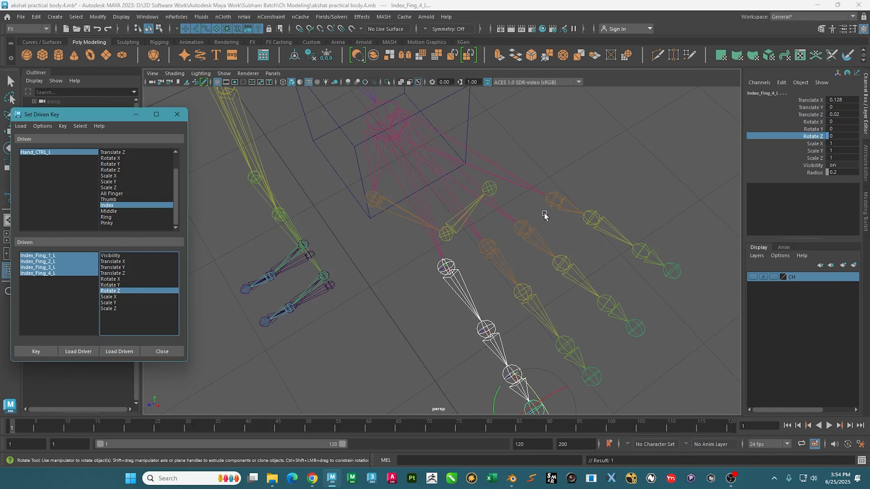
left_click(60, 152)
left_click_drag(394, 274, 592, 214, "alt")
left_click(840, 186)
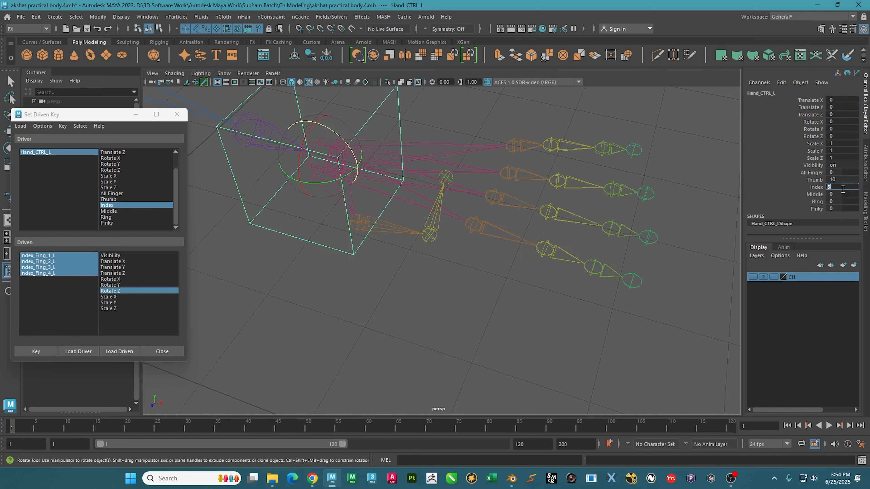
type("5")
key("Return")
left_click_drag(367, 259, 502, 289, "alt")
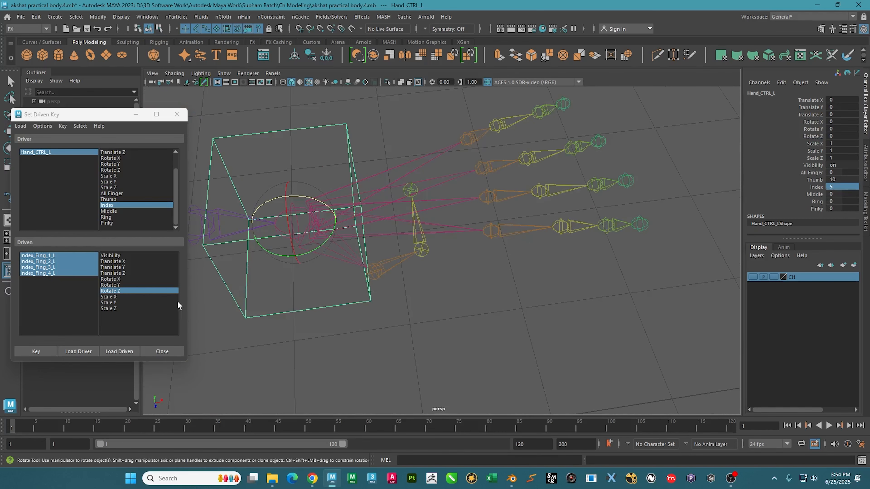
- Select the four driven index joints, set their Rotate Z to -45 and key the half-curled pose
left_click_drag(75, 255, 76, 278)
key("w")
left_click_drag(272, 287, 274, 275, "alt")
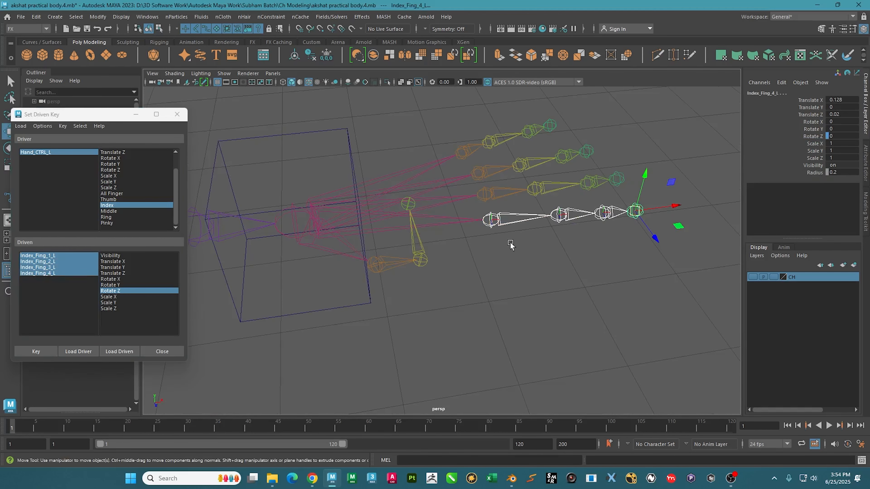
left_click(851, 144)
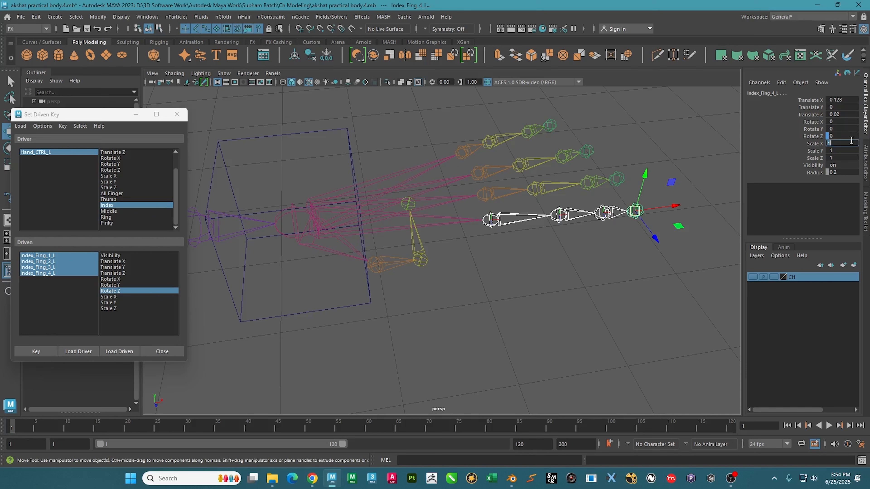
left_click(817, 136)
middle_click_drag(640, 142, 692, 139)
left_click(847, 137)
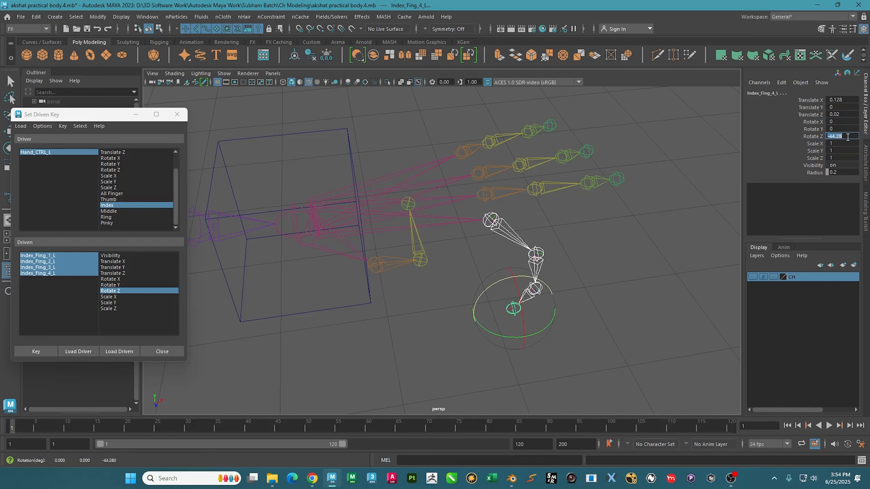
key("Return")
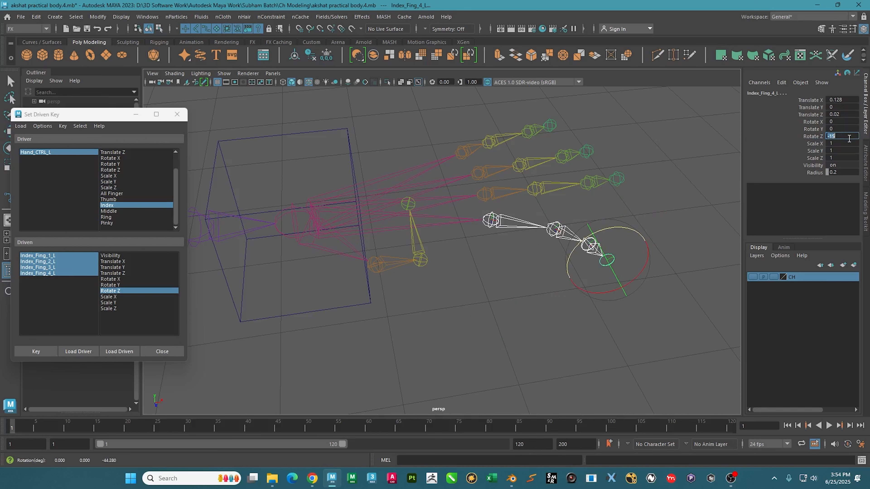
left_click_drag(611, 230, 607, 202, "alt")
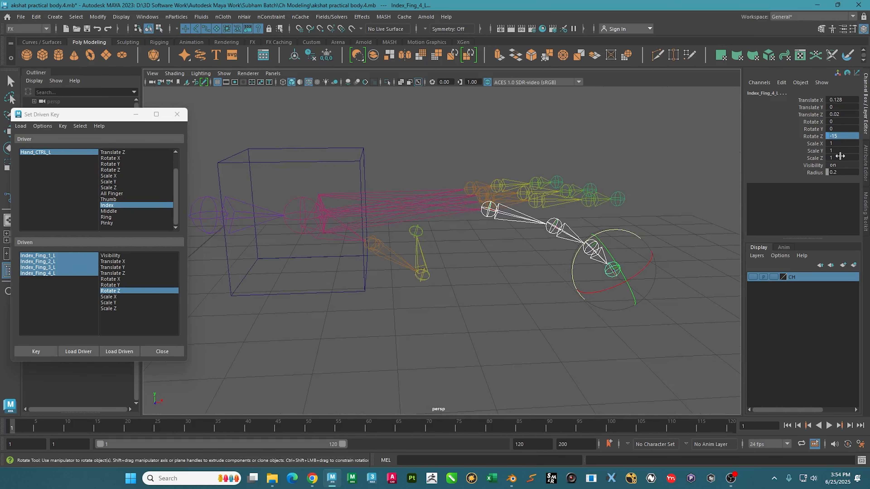
left_click(845, 137)
key("Return")
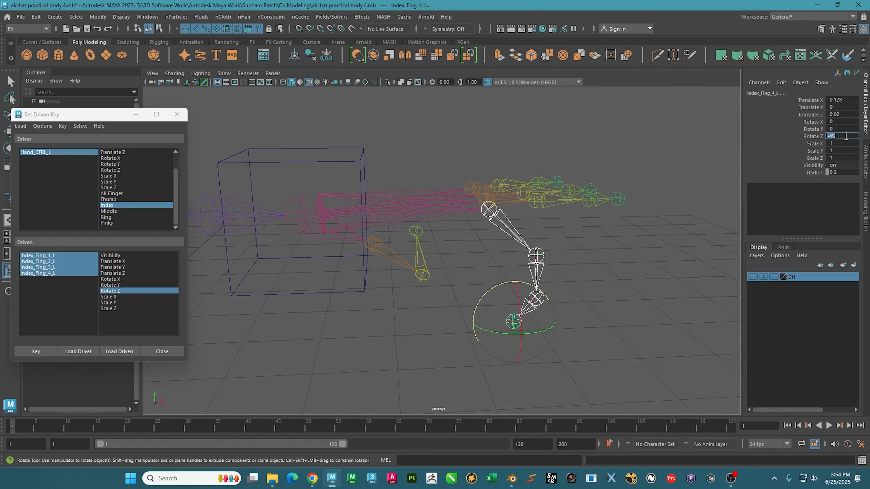
left_click(48, 353)
- Set Hand_CTRL_L's Index attribute to 10 and reselect all four driven left index joints
left_click(66, 273, "ctrl")
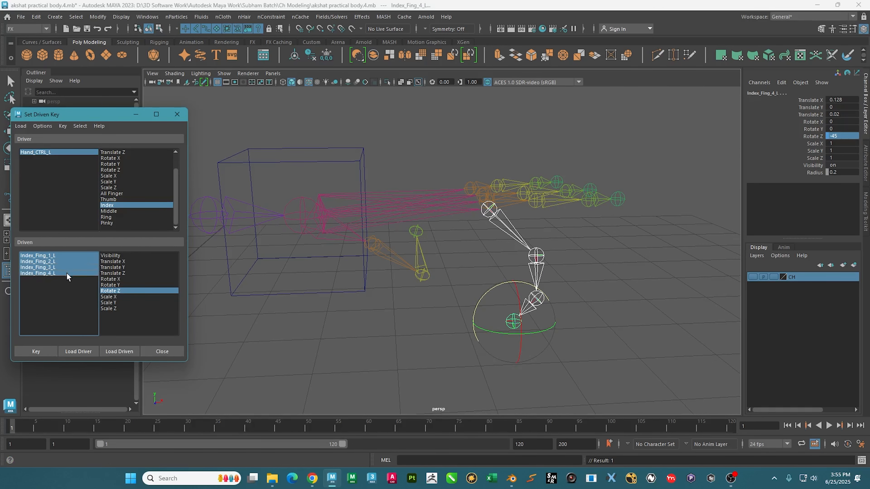
left_click(58, 154)
double_click(850, 187)
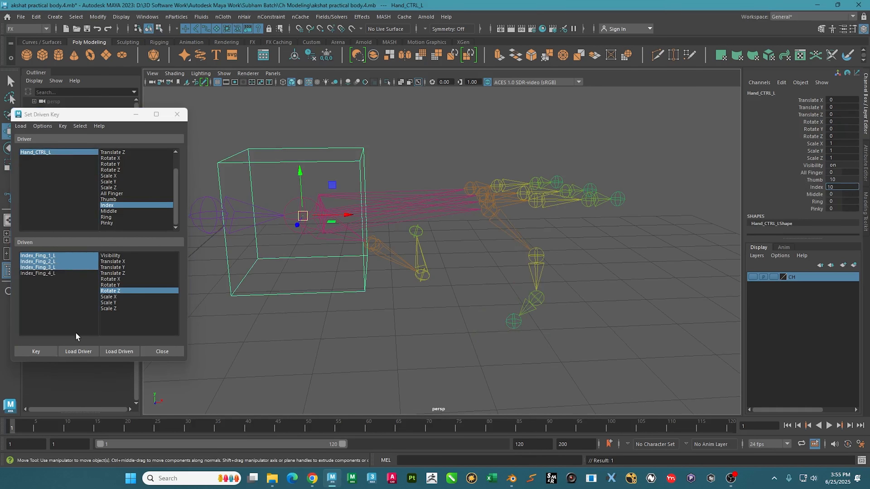
left_click(48, 290)
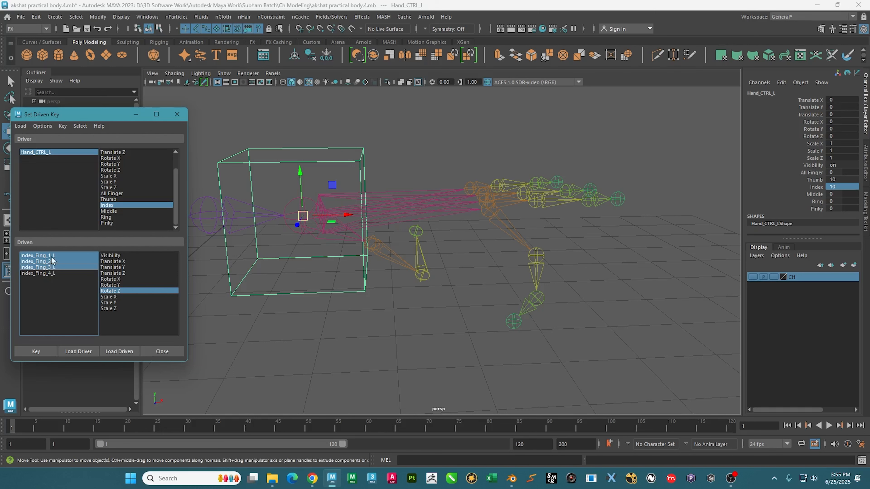
left_click(65, 274, "shift")
left_click(63, 154)
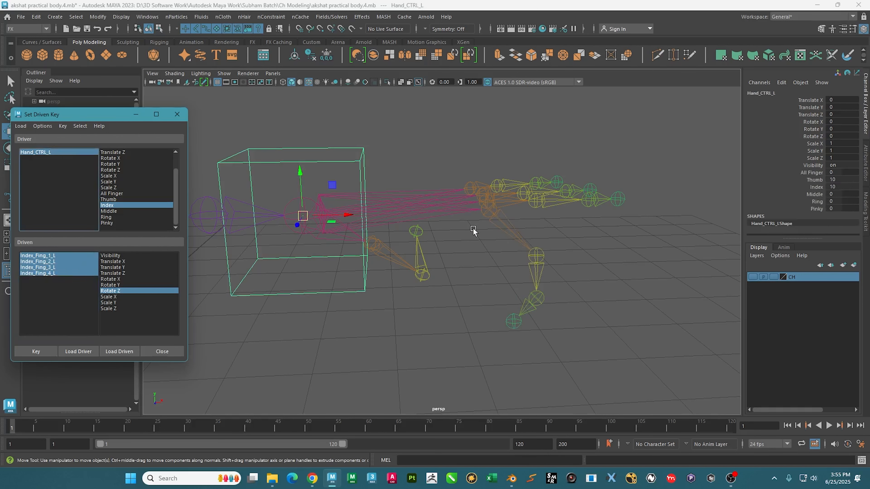
left_click(837, 180)
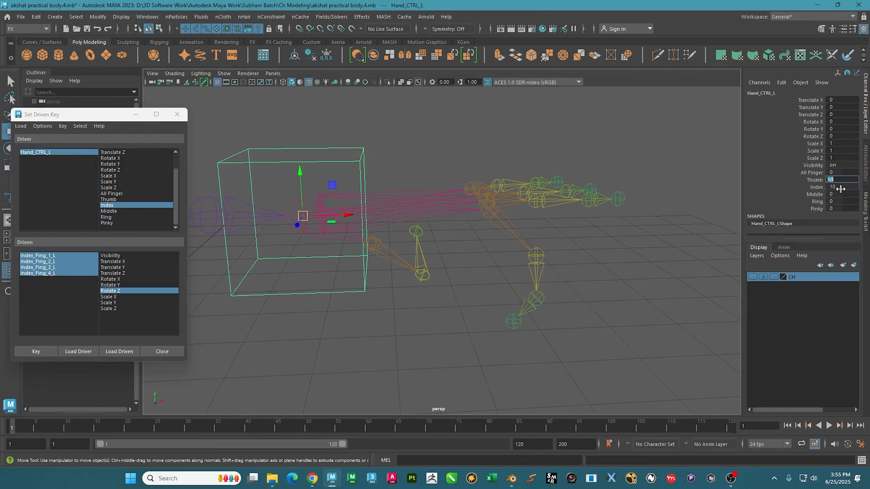
left_click(817, 187)
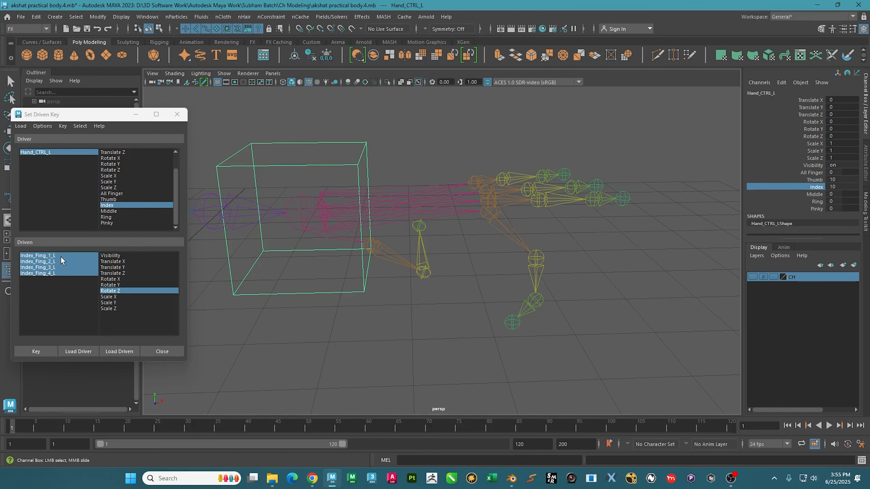
left_click_drag(62, 256, 74, 301)
key("w")
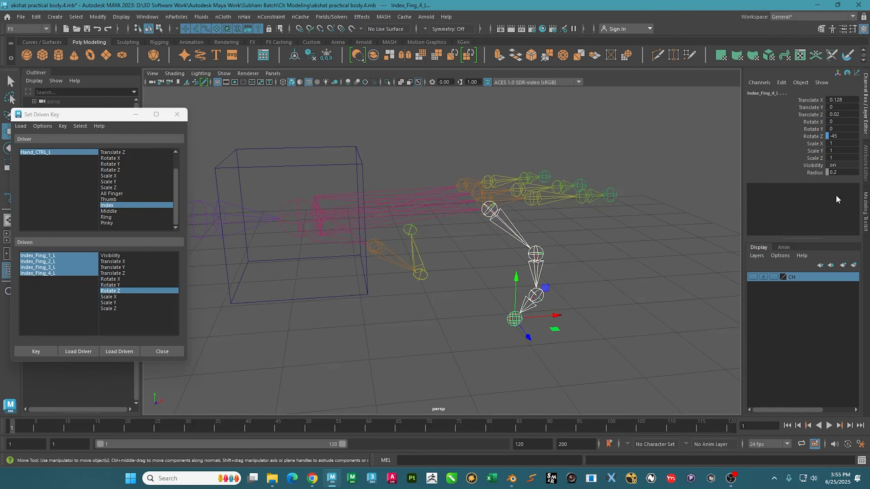
- Set Rotate Z of the four index finger joints to -90 and set a driven key for that pose
left_click(814, 137)
key("e")
left_click(856, 136)
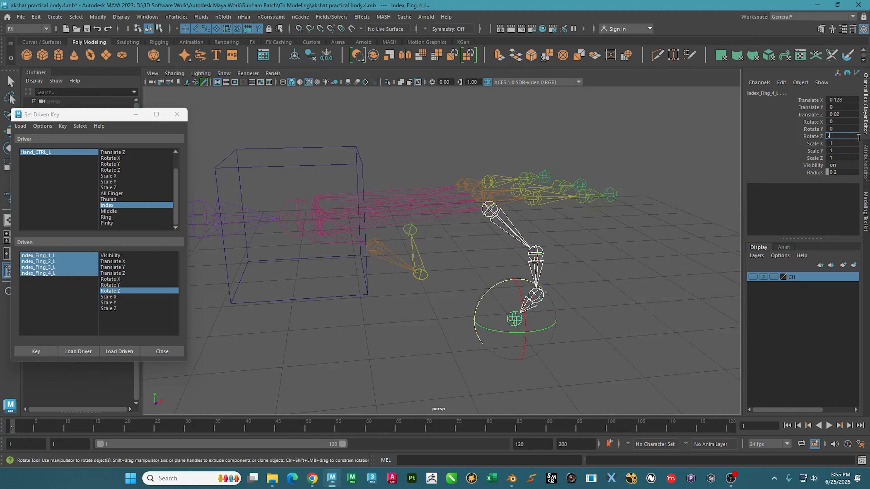
key("Return")
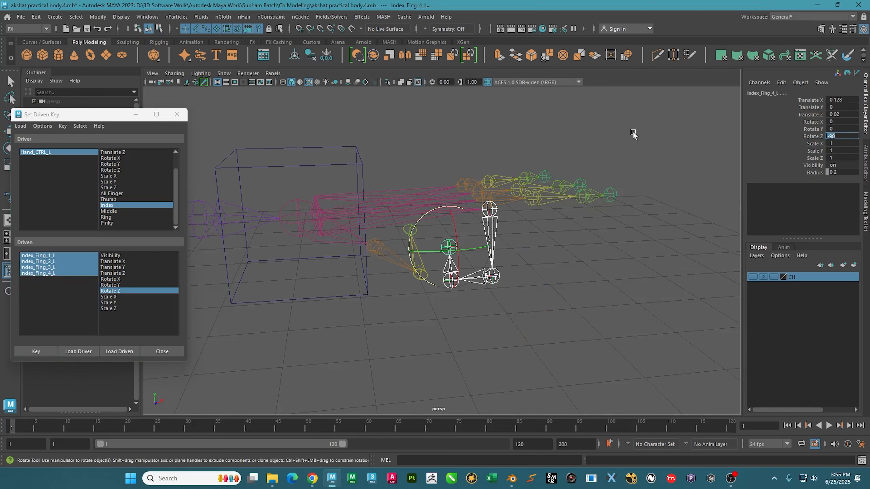
left_click_drag(471, 254, 392, 255, "alt")
left_click_drag(342, 285, 385, 253, "alt")
left_click(41, 351)
left_click_drag(346, 325, 215, 226, "alt")
- Test the finger curl by scrubbing the Index and Thumb attributes of Hand_CTRL_L
left_click(48, 152)
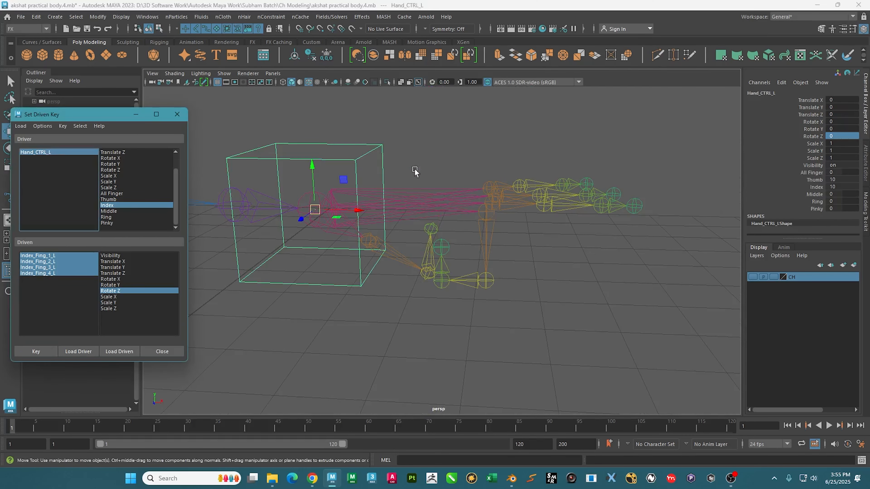
left_click(816, 186)
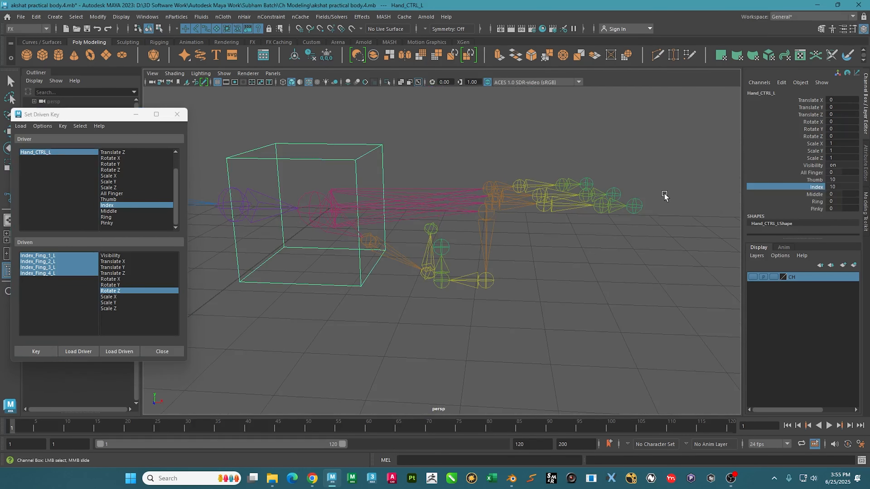
middle_click_drag(665, 197, 705, 201)
left_click(816, 180)
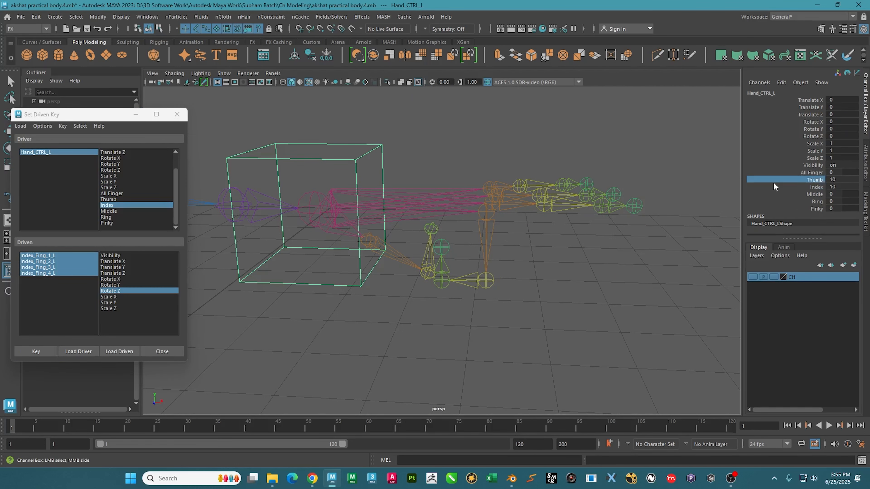
middle_click_drag(664, 185, 734, 202)
left_click_drag(615, 285, 735, 257, "alt")
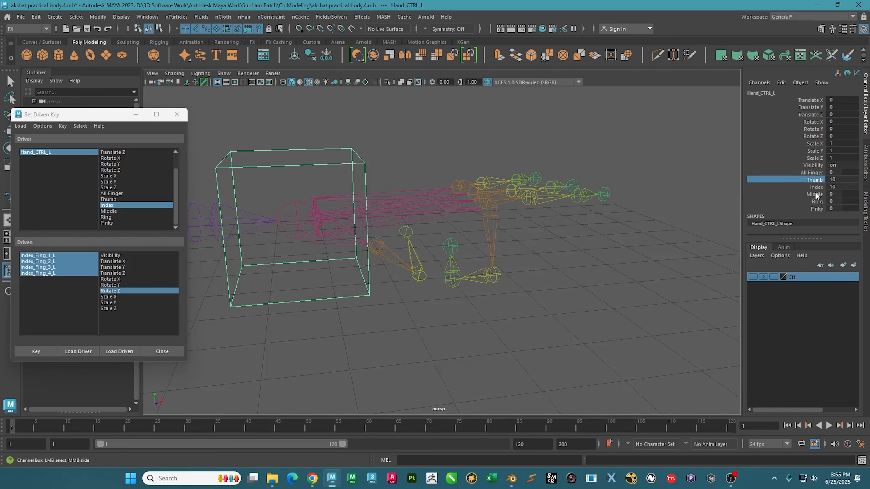
- Select the middle finger joints from Middle_Fing_1_L to Middle_Fing_4_L and load them as driven objects
left_click(858, 194)
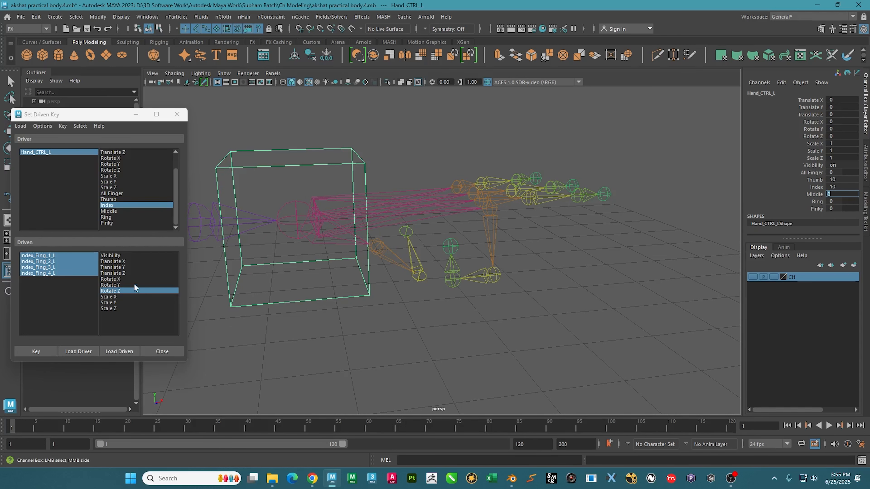
left_click_drag(493, 240, 474, 246, "alt")
key("w")
left_click(475, 236)
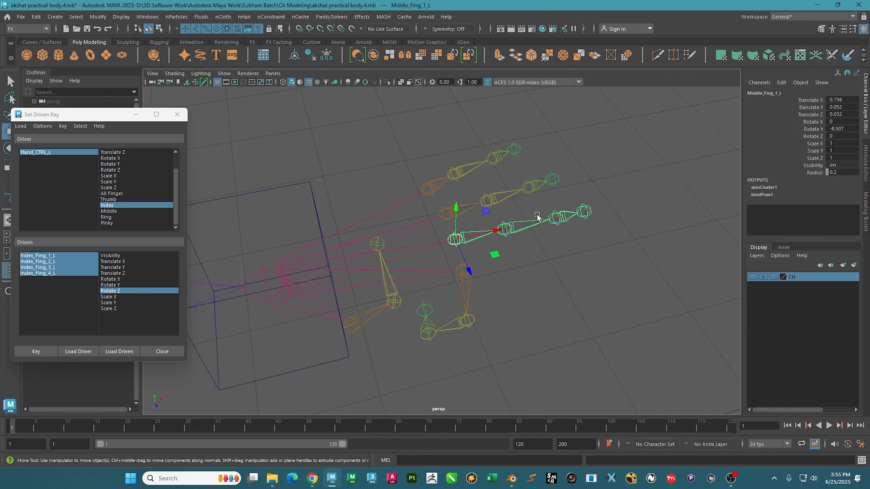
key("Down")
key("Down")
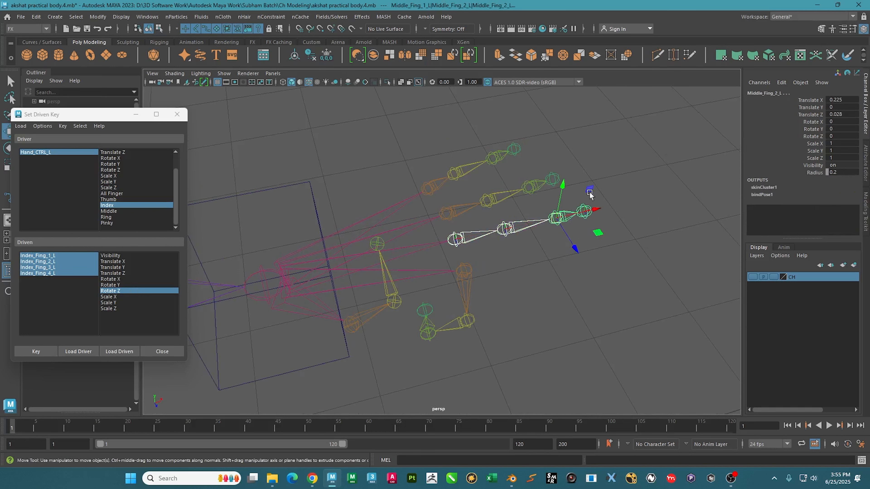
left_click_drag(666, 162, 584, 243)
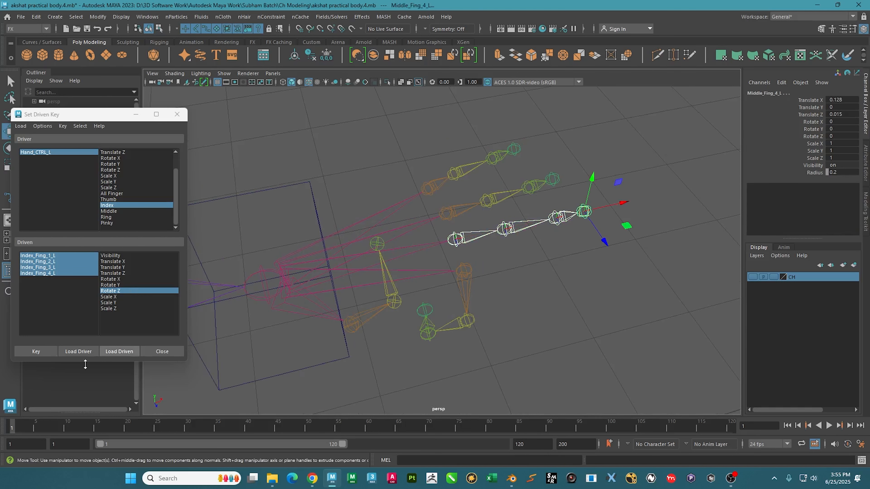
left_click(119, 351)
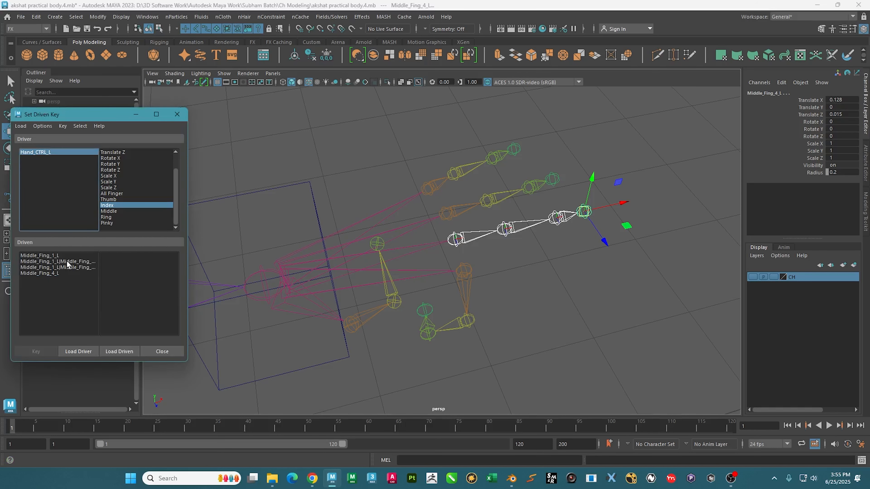
- Choose Rotate Z as the driven attribute for all four middle finger joints and key their straight pose
left_click(62, 254)
left_click(60, 273, "shift")
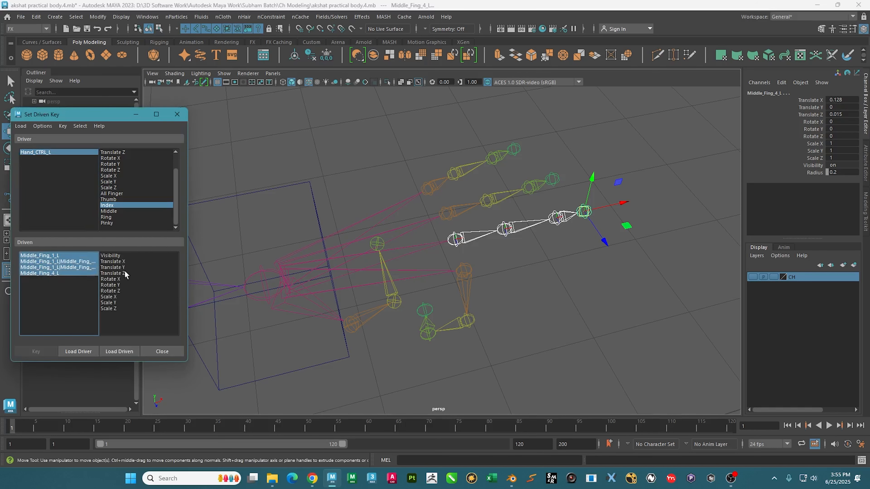
left_click(118, 291)
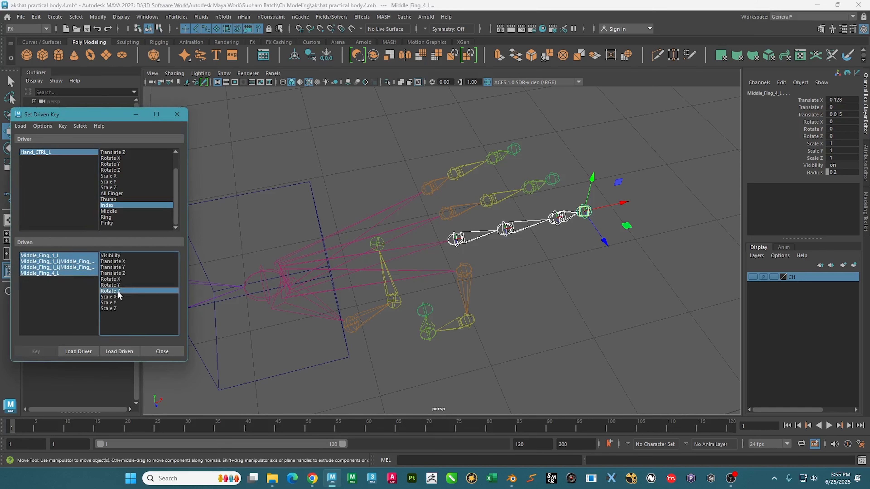
left_click(48, 351)
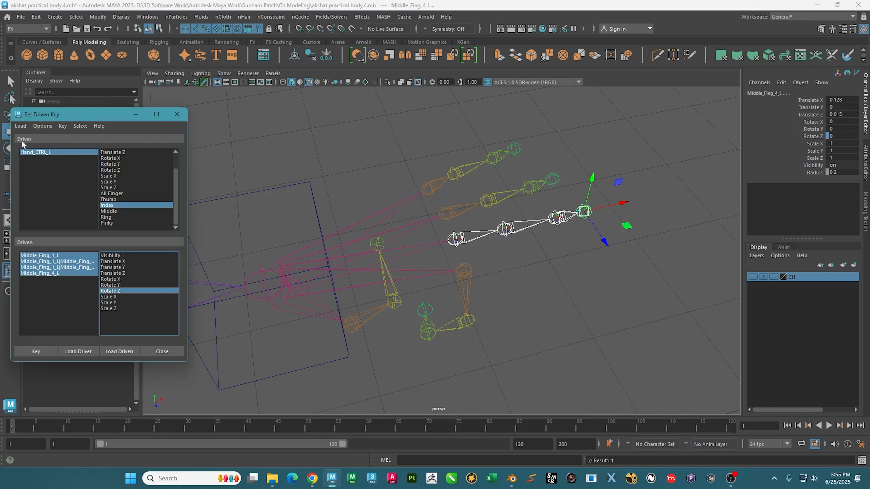
- Set the Middle attribute of Hand_CTRL_L to 5
left_click(32, 154)
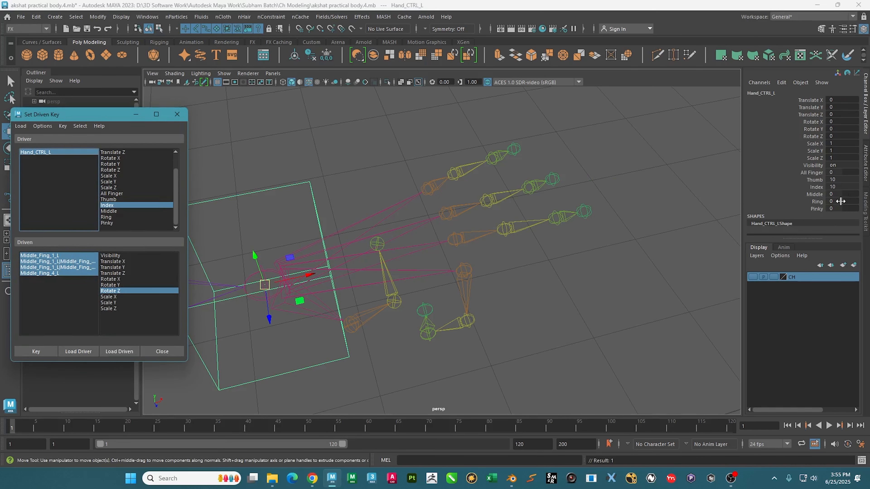
left_click(840, 194)
type("5")
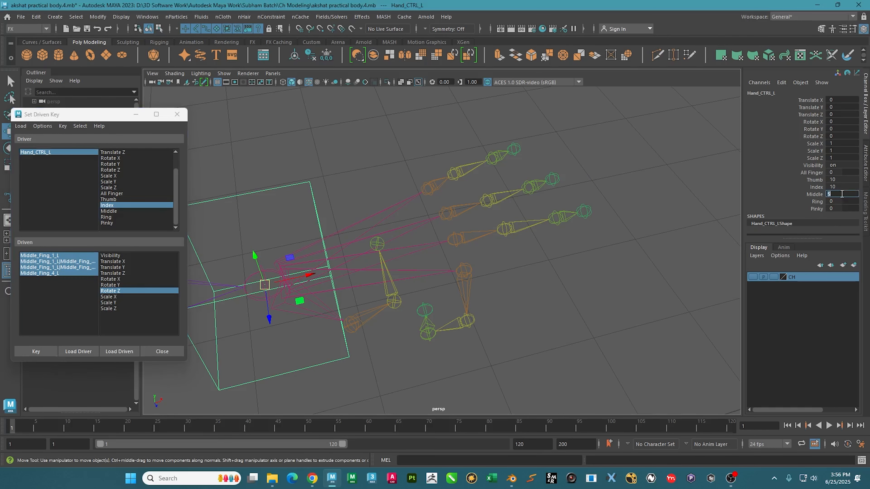
left_click(814, 195)
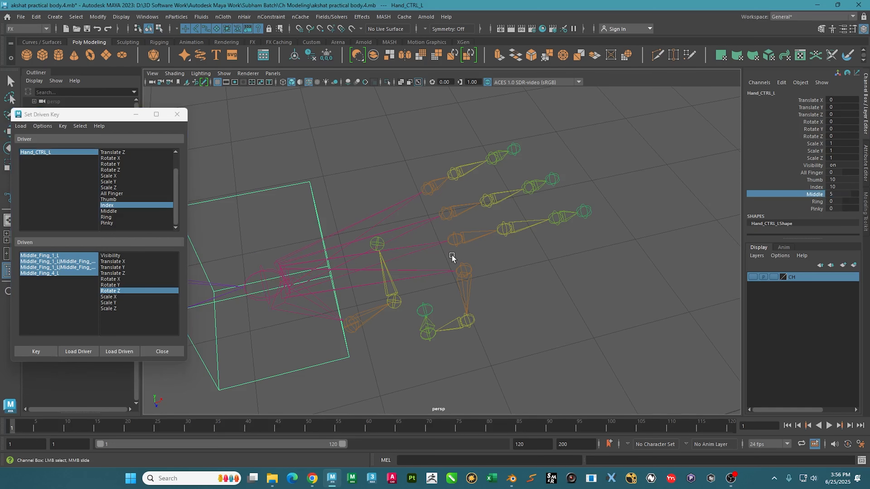
- Set Rotate Z of the four middle finger joints to -45 and set a driven key for the half-curled pose
middle_click_drag(451, 255, 451, 216, "alt")
left_click_drag(71, 256, 71, 273)
left_click_drag(475, 253, 487, 219, "alt")
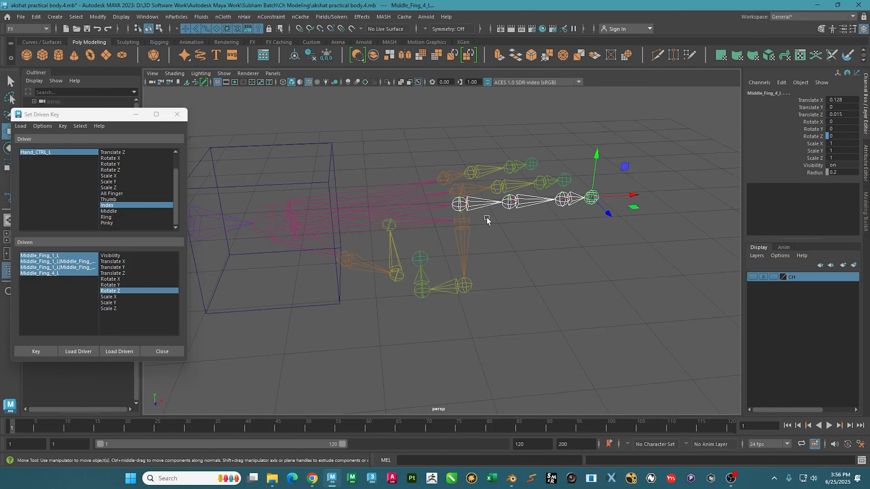
left_click(848, 136)
type("-")
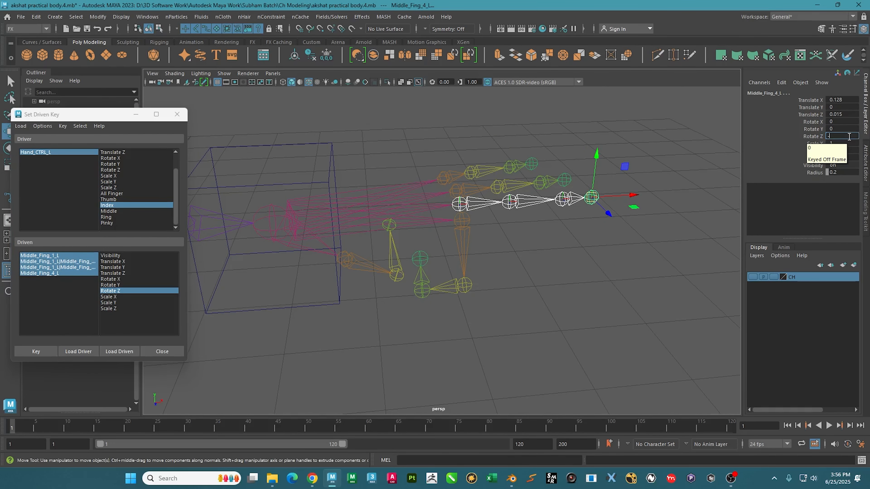
type("45")
key("Return")
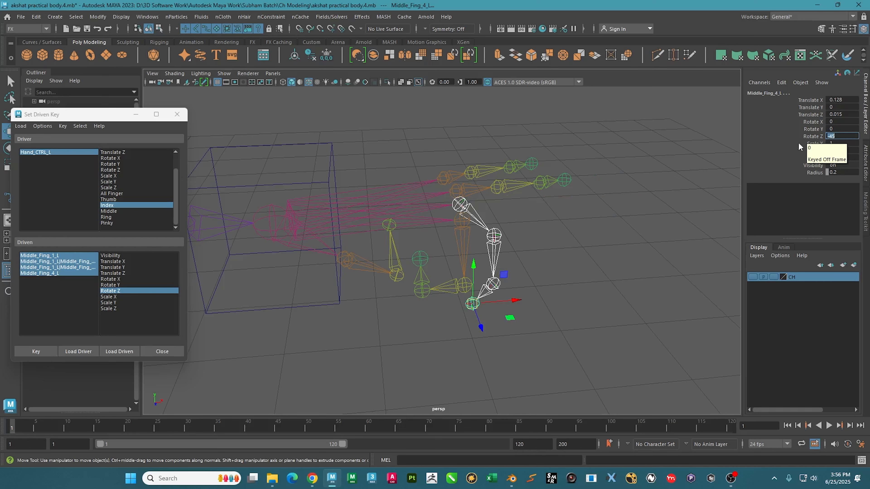
left_click(41, 351)
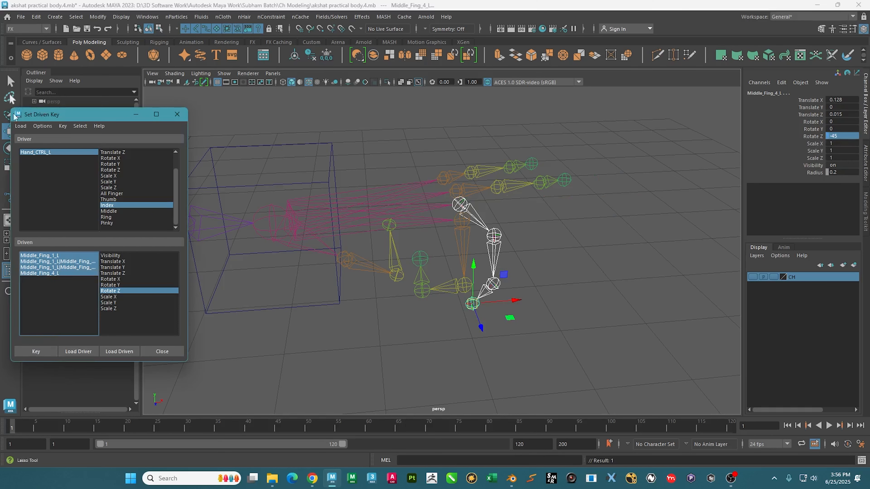
- Set the Middle attribute of the Hand_CTRL_L driver to 10
left_click(56, 150)
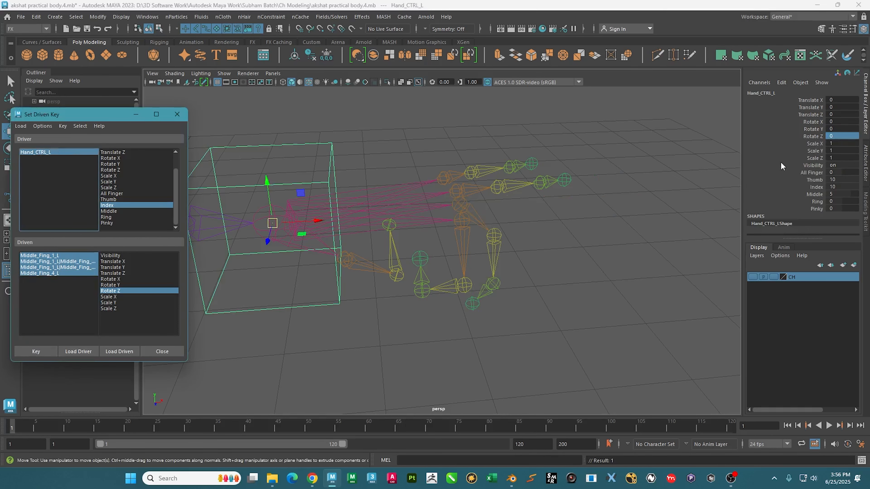
double_click(841, 193)
type("10")
key("Return")
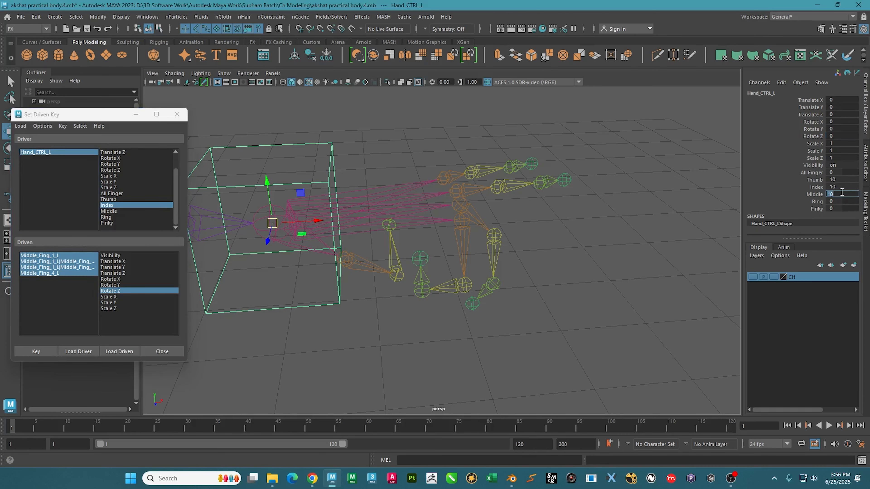
- Set Rotate Z of the four middle finger joints to -90 and set a driven key for the fully curled pose
left_click(59, 273)
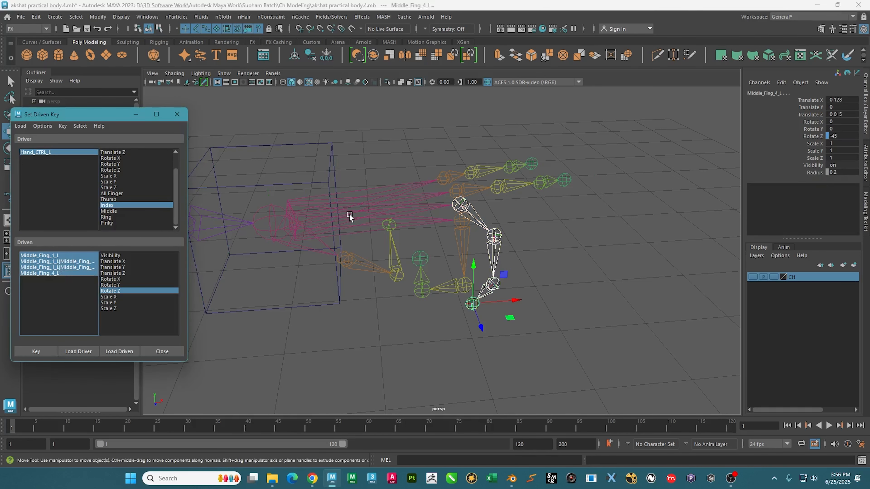
double_click(850, 137)
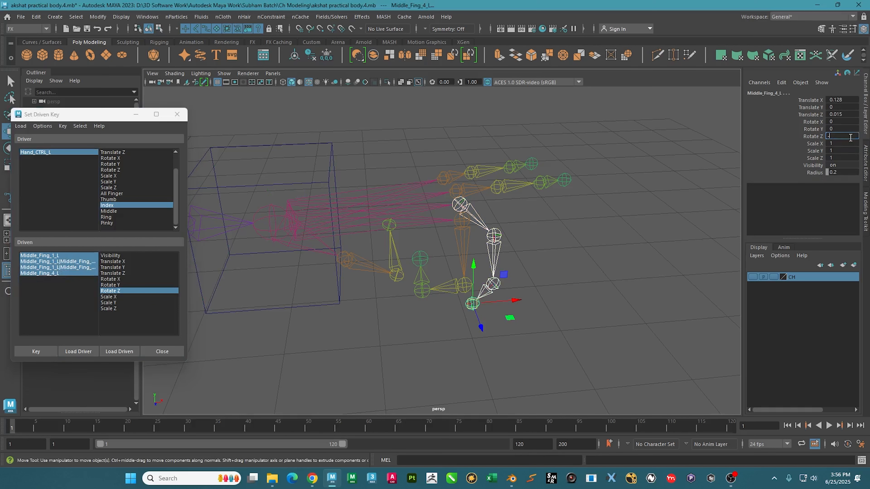
key("Return")
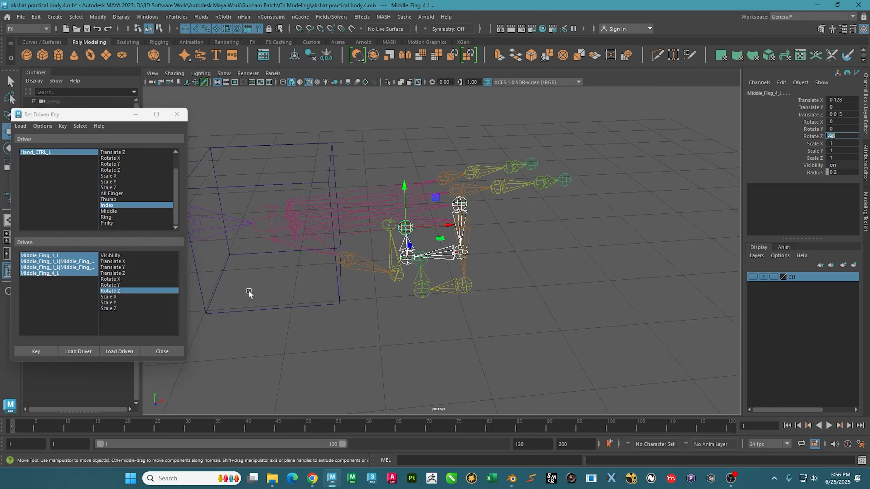
left_click(41, 353)
left_click_drag(445, 223, 478, 246, "alt")
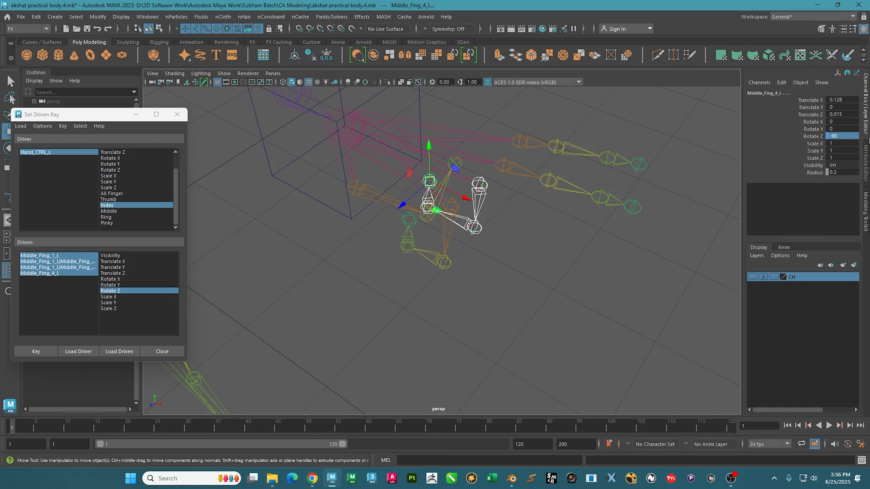
- Break the Rotate Z connections of the middle finger joints and choose Middle as the driver attribute
right_click(810, 136)
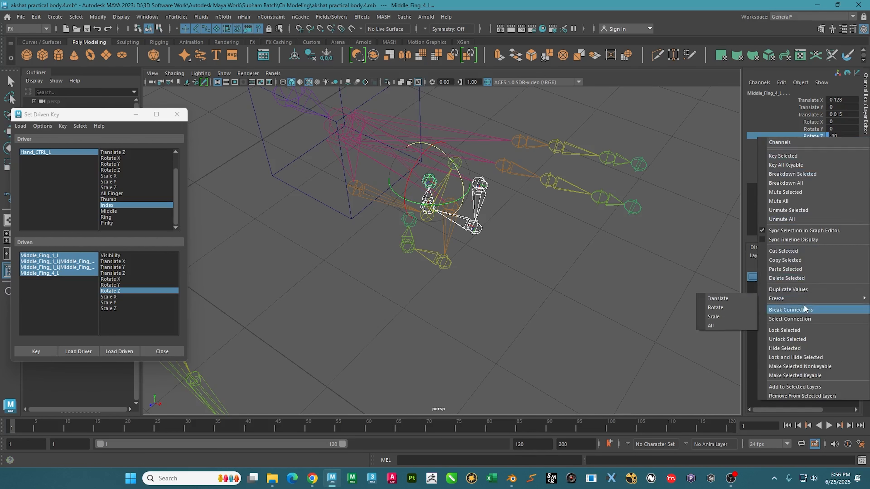
left_click(799, 309)
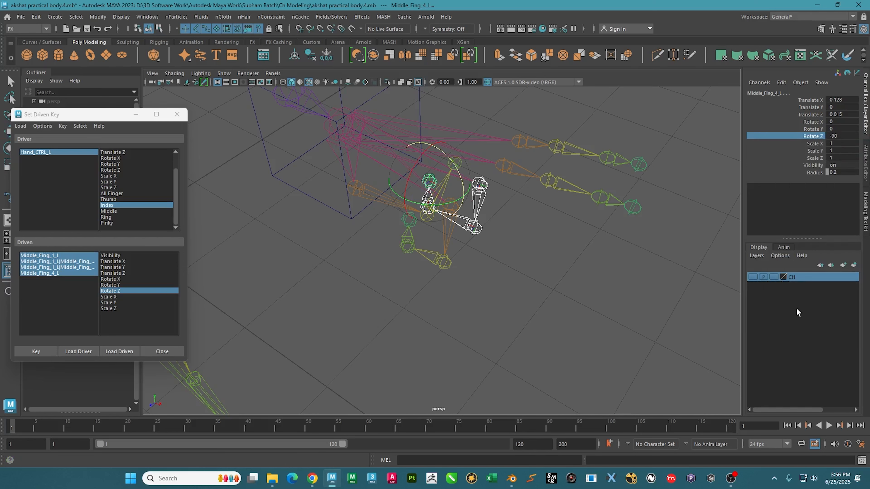
left_click(115, 210)
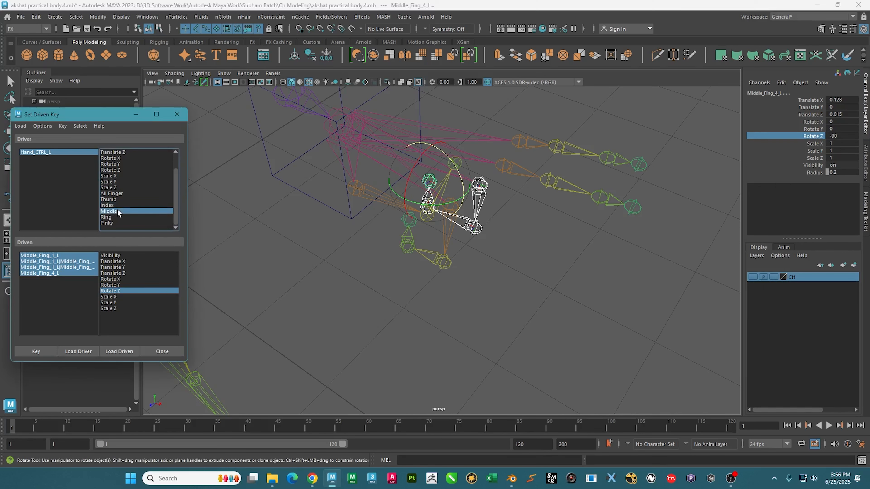
- Reselect Hand_CTRL_L as the driver and set a new driven key for the curled middle finger
left_click(46, 153)
left_click(819, 195)
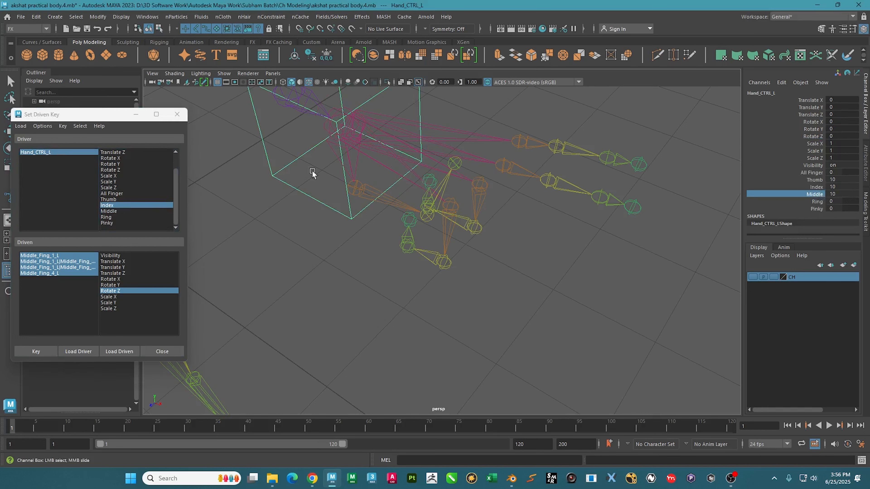
left_click(38, 351)
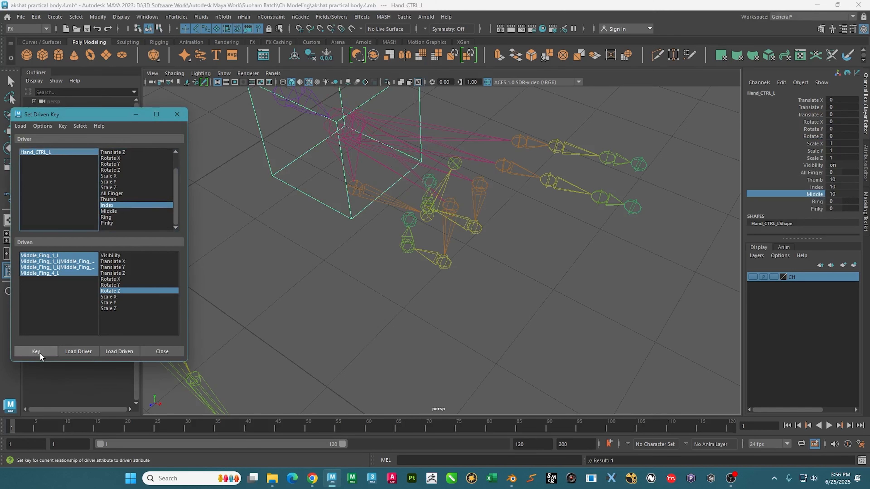
- Change the Middle attribute of Hand_CTRL_L to 5 and reselect the control in the driver list
double_click(843, 195)
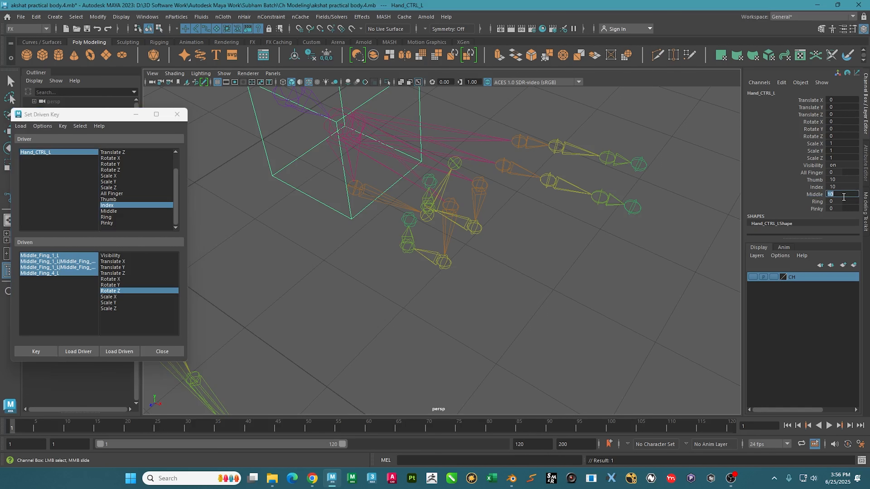
key("Return")
left_click(807, 193)
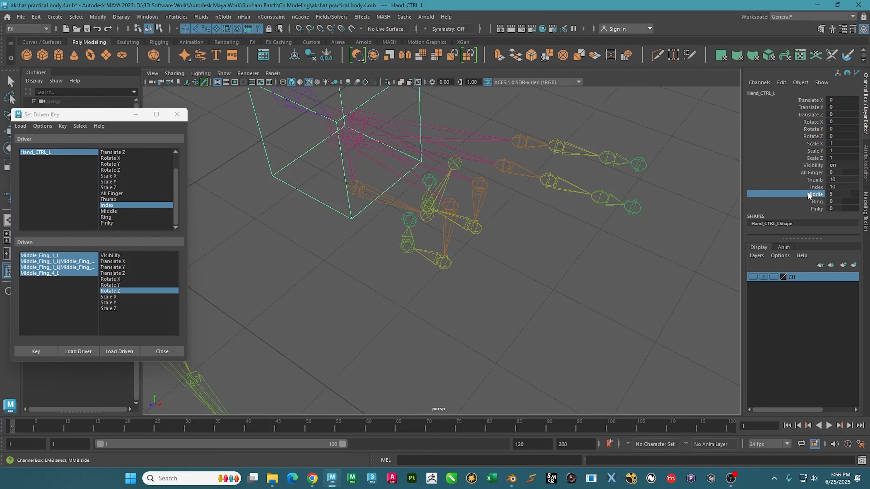
left_click(52, 152)
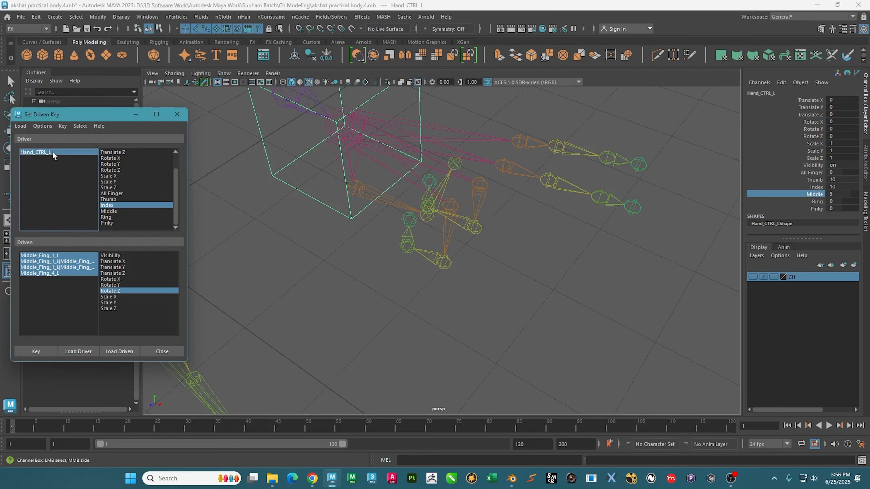
- Choose Middle as the driver attribute and break the Rotate Z connections of the four middle finger joints
middle_click_drag(336, 206, 338, 208)
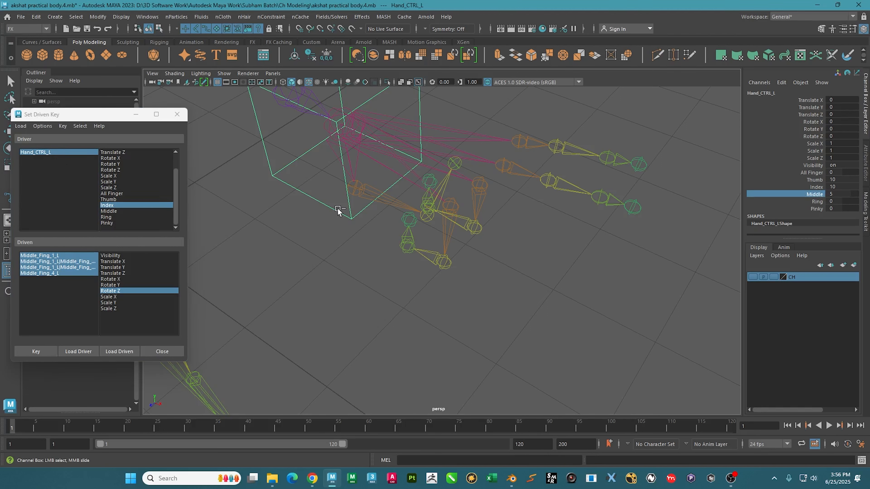
key("ctrl+z")
left_click(109, 211)
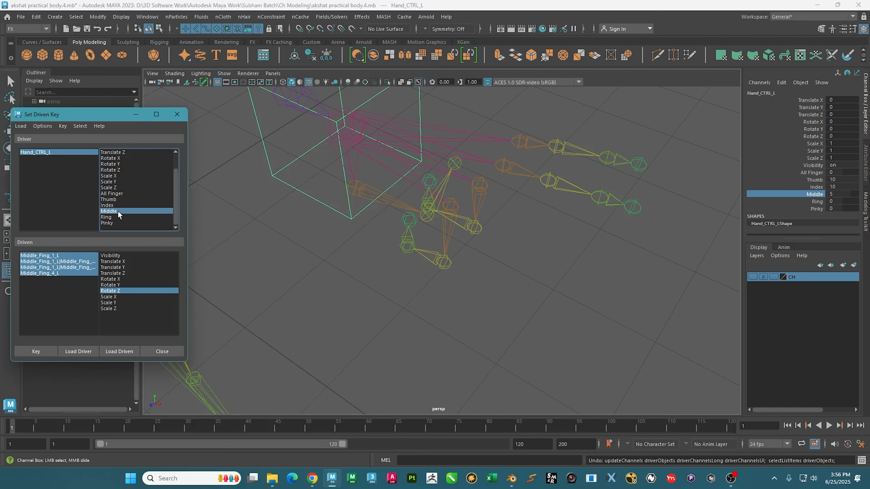
left_click_drag(48, 256, 54, 276)
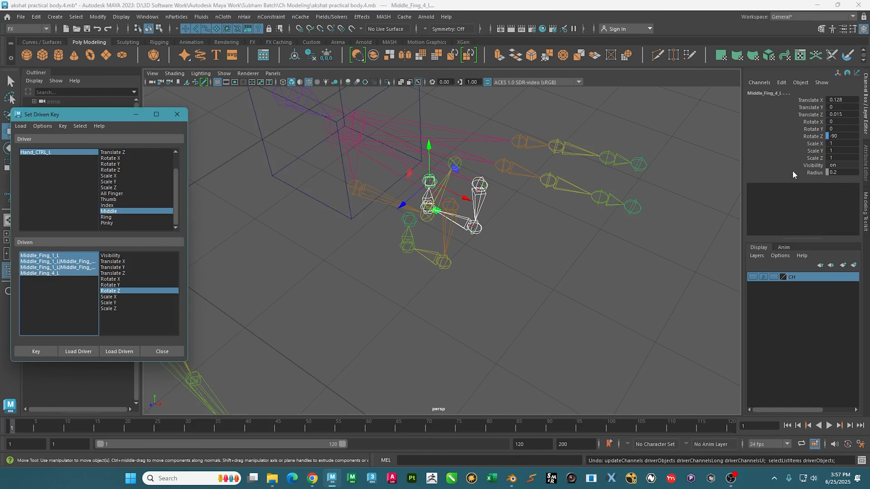
right_click(817, 136)
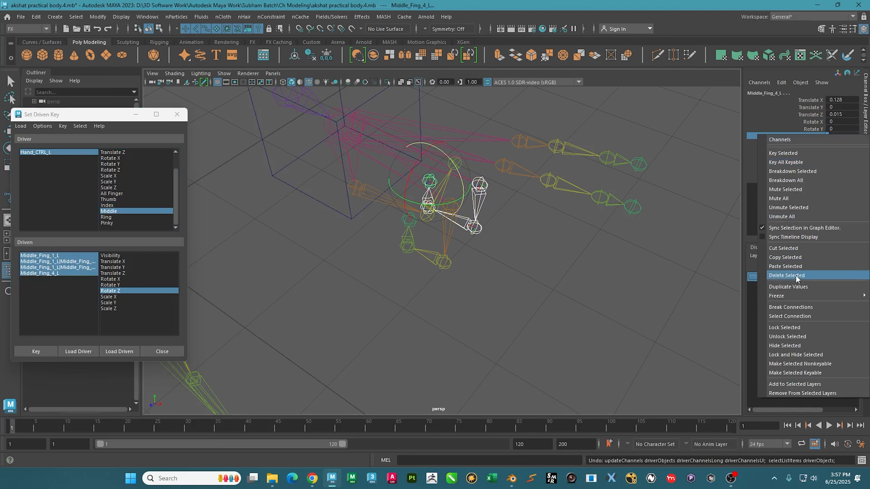
left_click(797, 307)
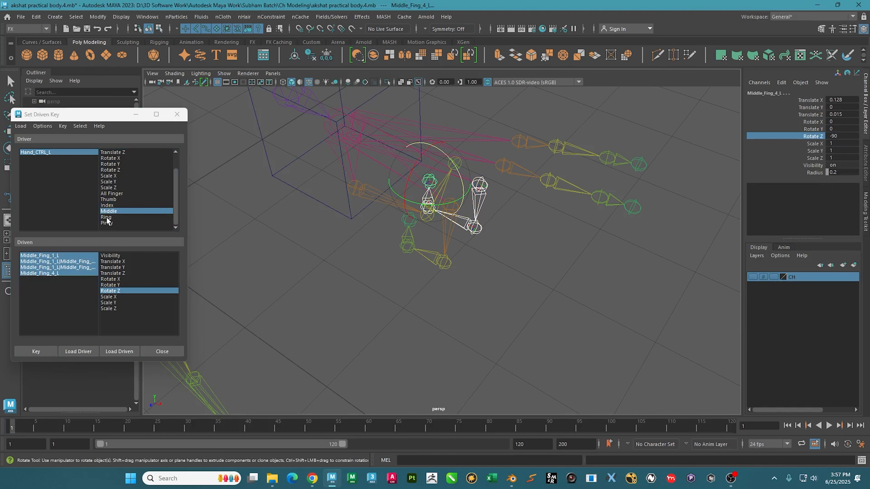
- Set a driven key for the curled middle finger, set Middle on Hand_CTRL_L to 10, and key the pose again
left_click(43, 350)
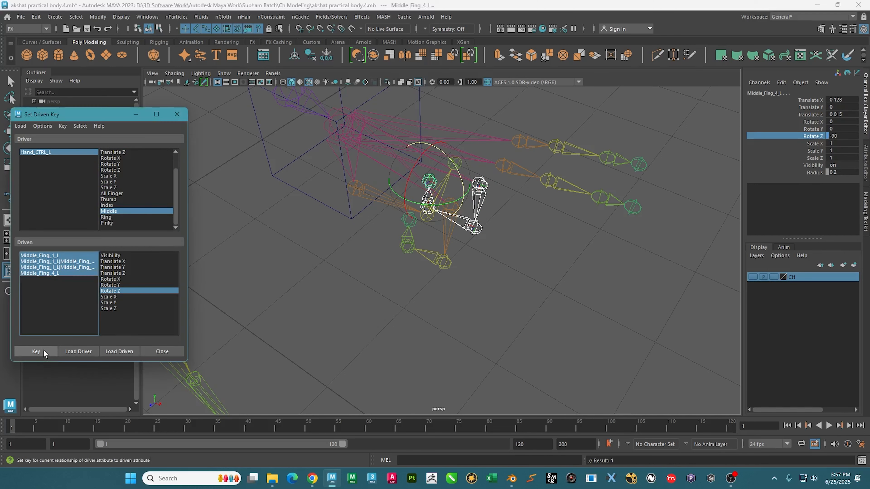
left_click(47, 152)
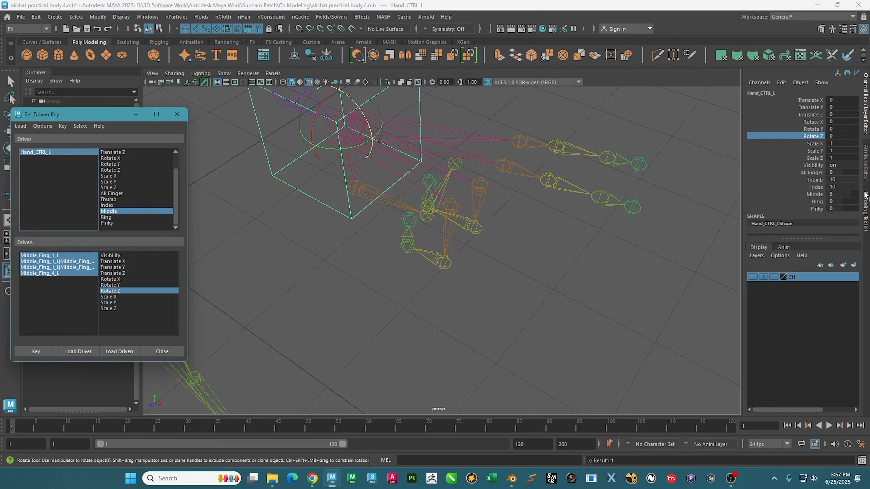
left_click(839, 195)
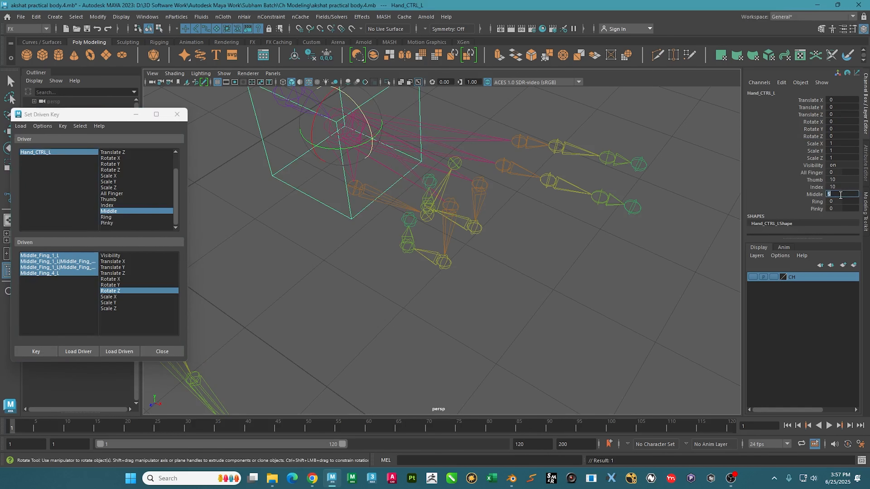
type("10")
key("Return")
left_click(815, 194)
left_click(36, 351)
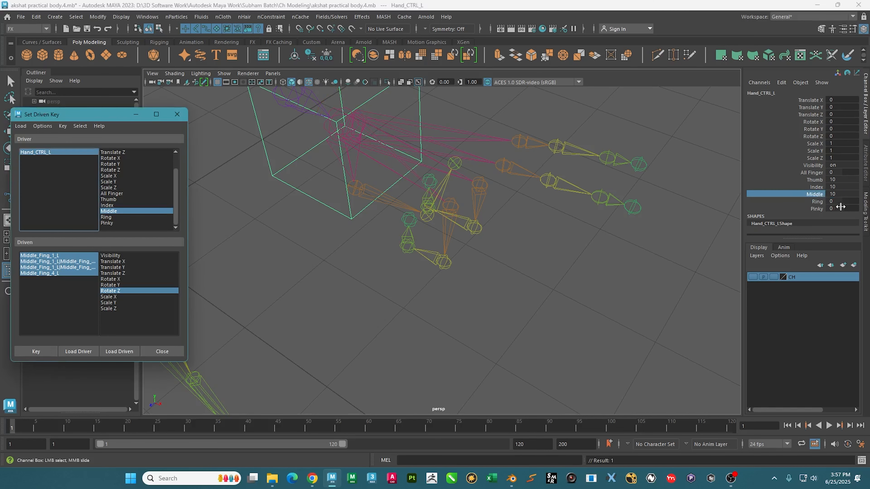
- With Middle on Hand_CTRL_L at 5, set Rotate Z of the four middle finger joints to -45 and set a driven key
left_click(842, 194)
type("5")
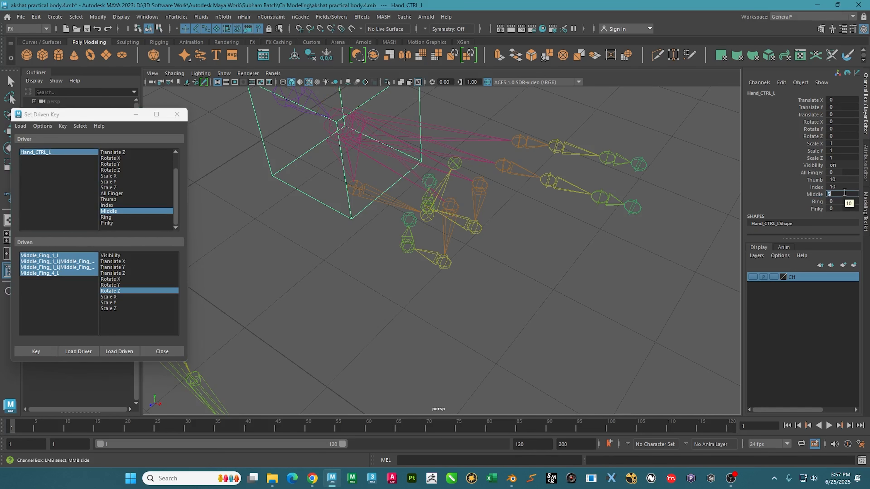
key("Return")
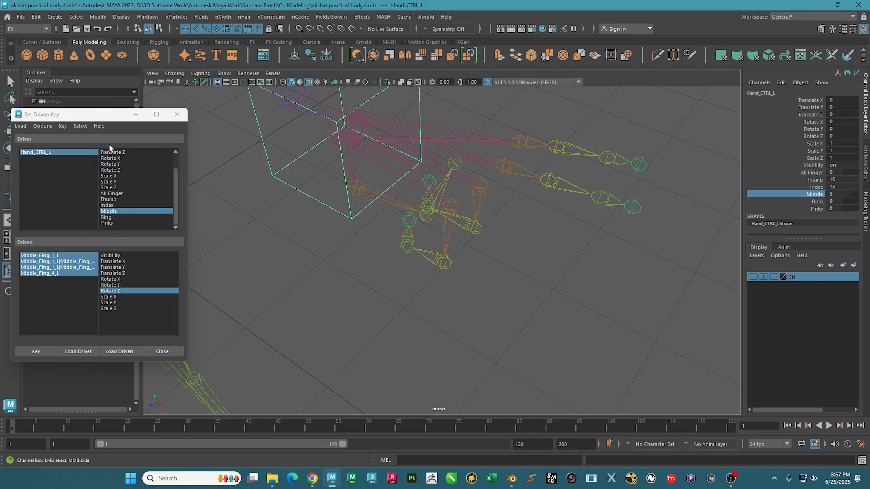
left_click(61, 152)
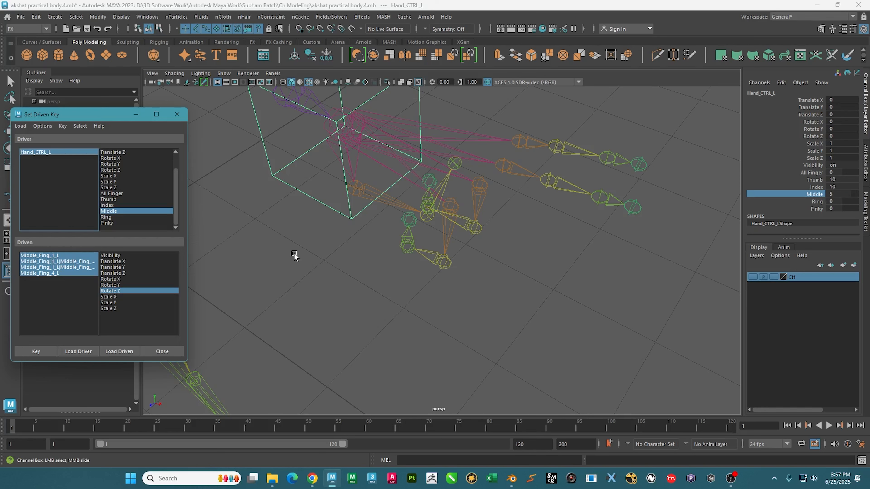
double_click(841, 194)
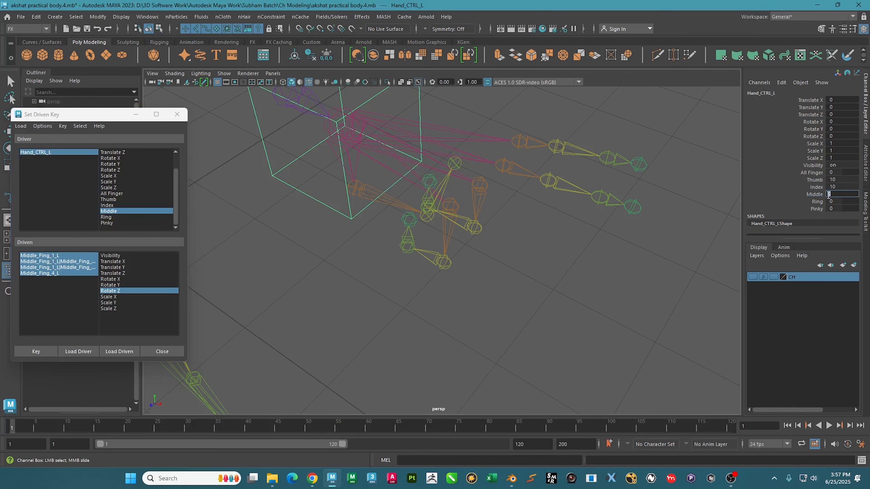
left_click(817, 196)
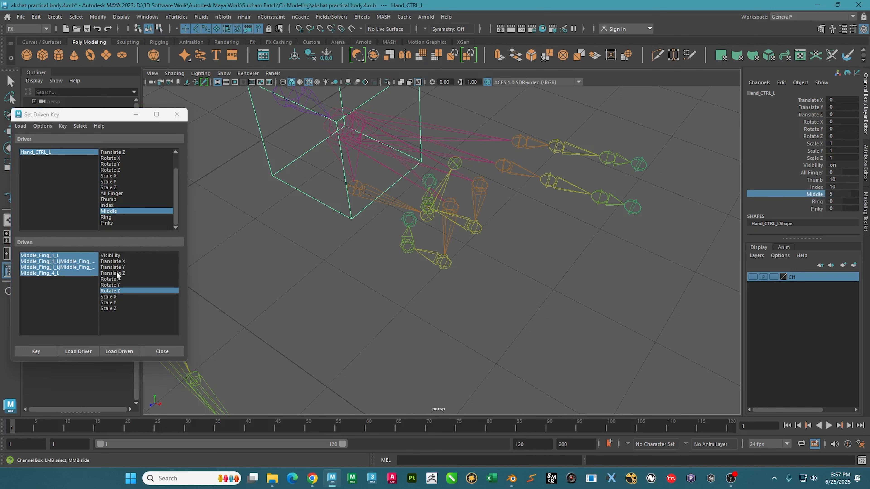
left_click_drag(54, 254, 56, 275)
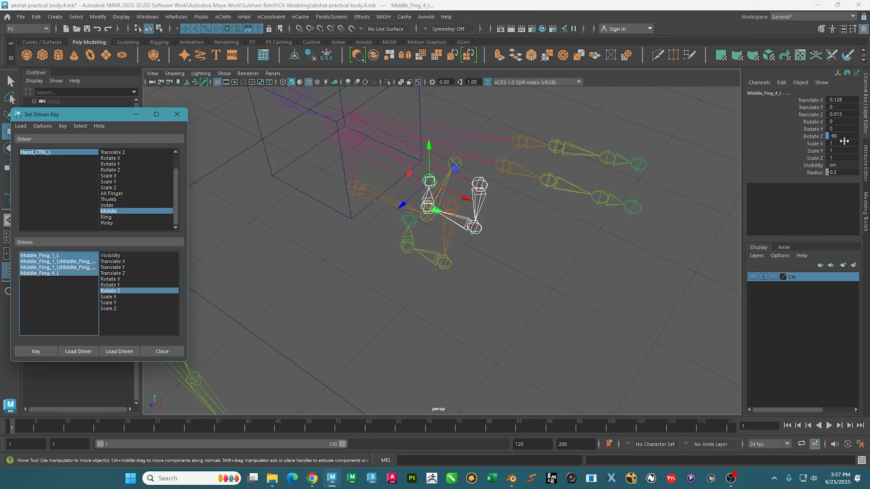
left_click(853, 137)
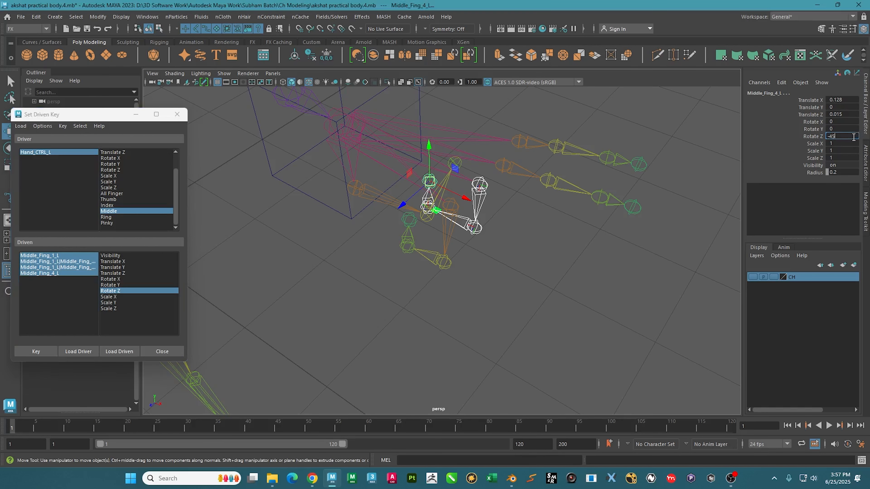
key("Return")
left_click(48, 352)
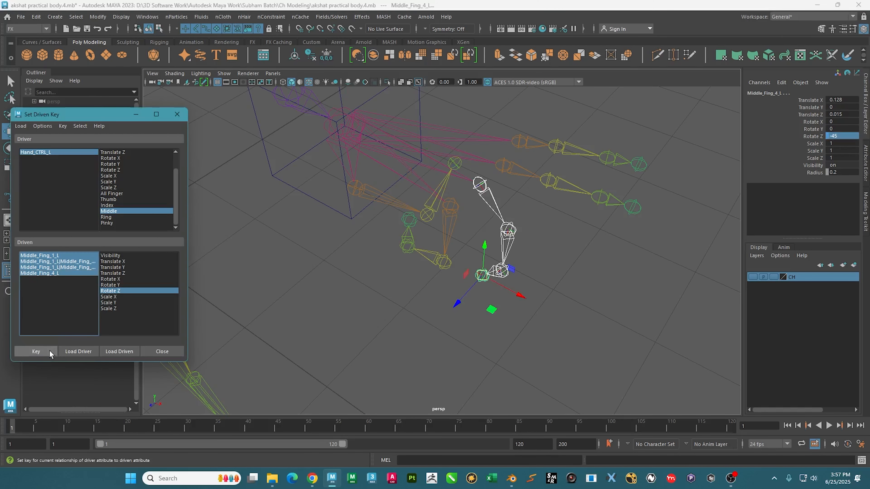
- With Middle on Hand_CTRL_L at 0, set Rotate Z of the four middle finger joints to 0 and set a driven key
left_click(70, 153)
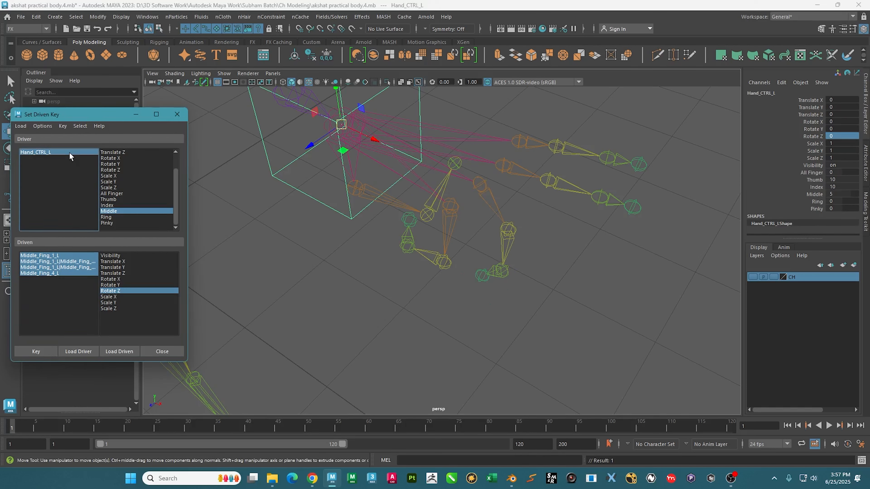
left_click(839, 194)
type("0")
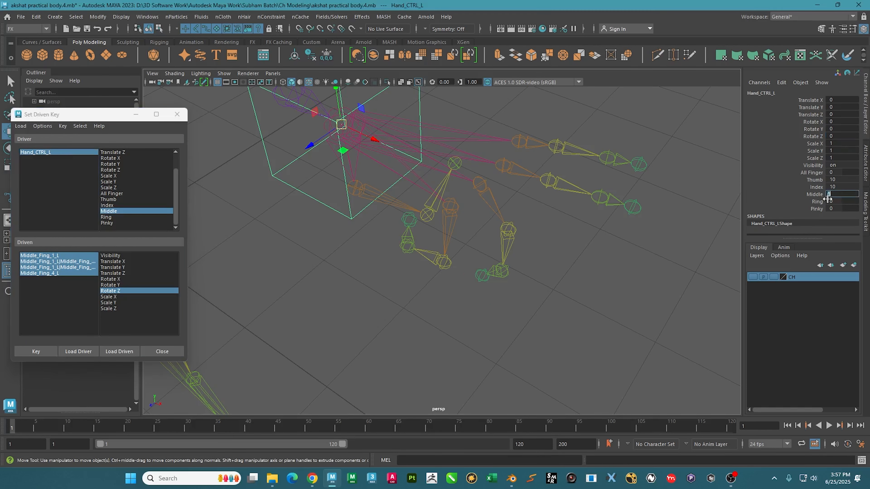
key("Return")
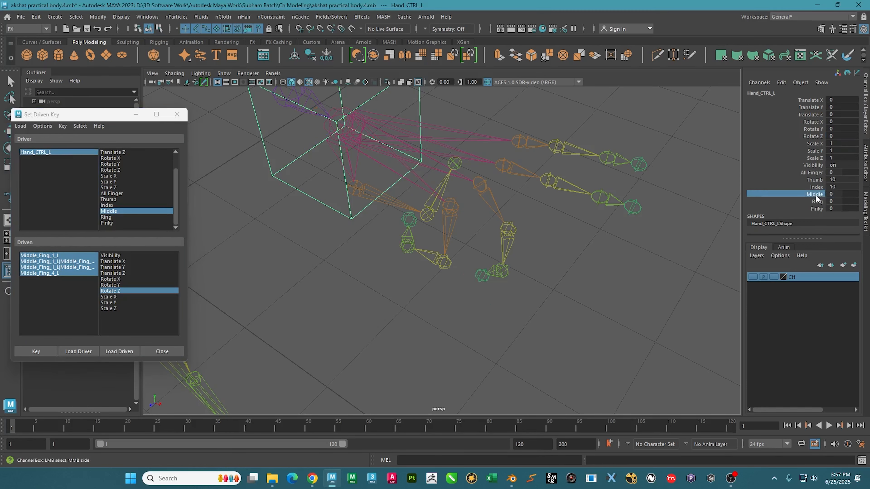
left_click(68, 256)
left_click(842, 136)
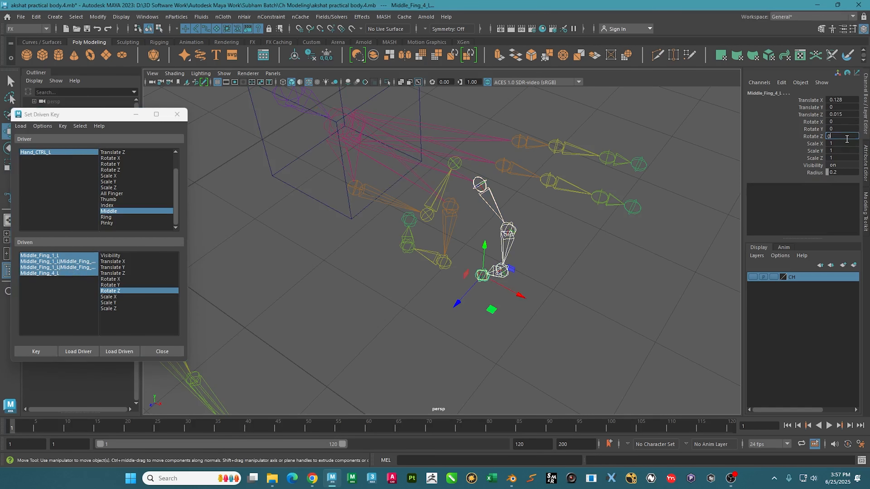
type("0")
key("Return")
left_click(36, 351)
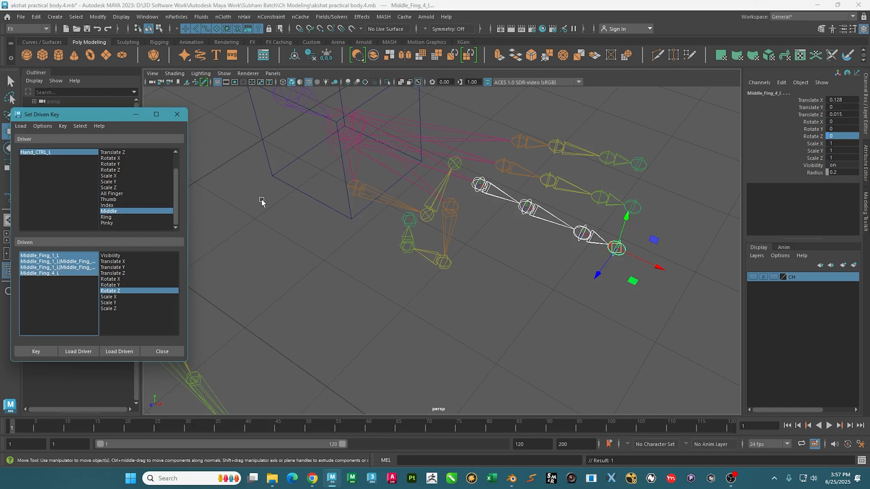
- Test the middle finger curl by scrubbing the Middle attribute of Hand_CTRL_L, and set the attribute to 10
left_click(123, 211)
left_click(62, 151)
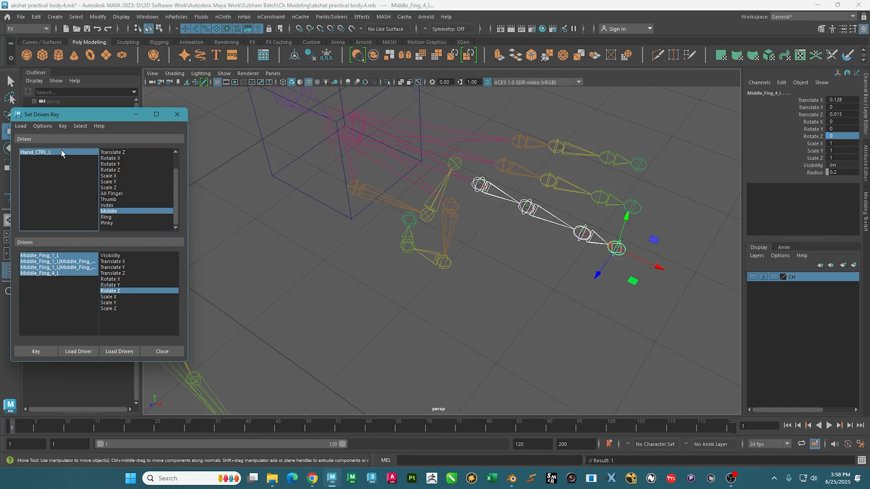
left_click(814, 194)
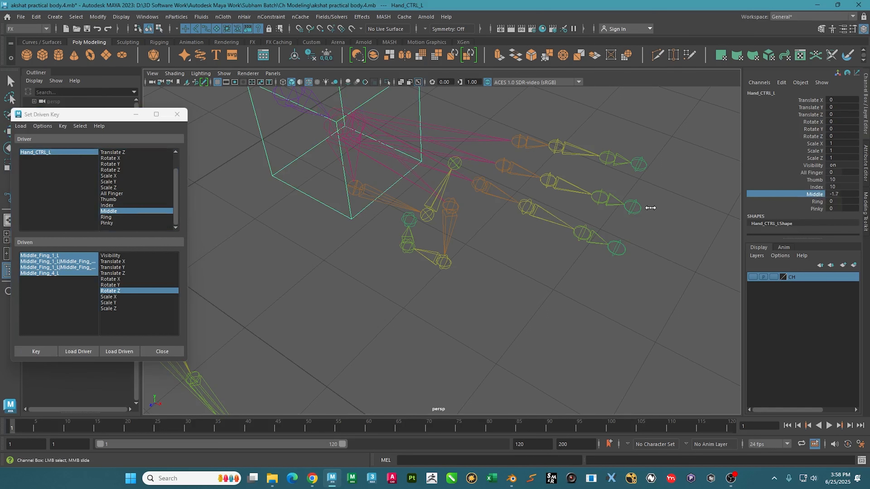
mouse_move(647, 208)
middle_mouse_down()
mouse_move(706, 217)
mouse_move(640, 206)
mouse_move(699, 220)
mouse_move(639, 221)
middle_mouse_up()
double_click(841, 194)
double_click(842, 193)
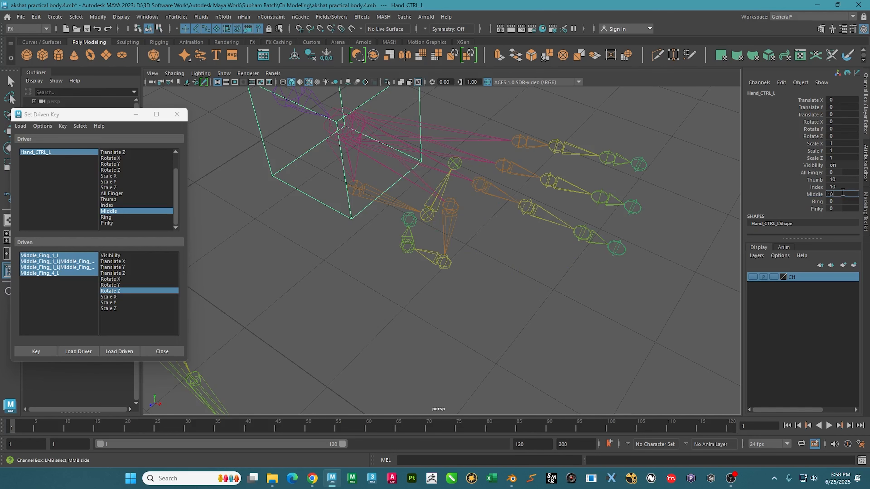
key("Return")
scroll(515, 250, "down", 3)
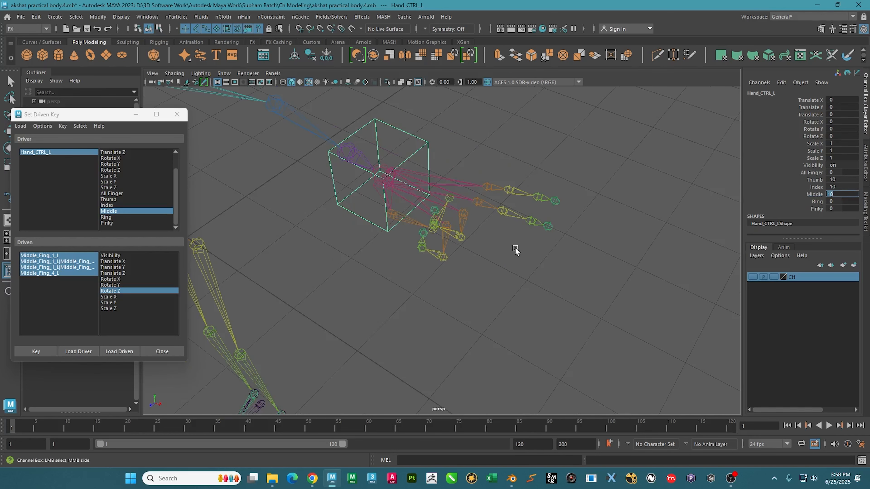
- Select the four ring finger joints, choose Ring as the driver attribute, and set a driven key
left_click_drag(515, 250, 487, 244, "alt")
right_click_drag(487, 244, 555, 319, "alt")
left_click_drag(555, 318, 510, 252, "alt")
key("Down")
key("Down")
key("Down")
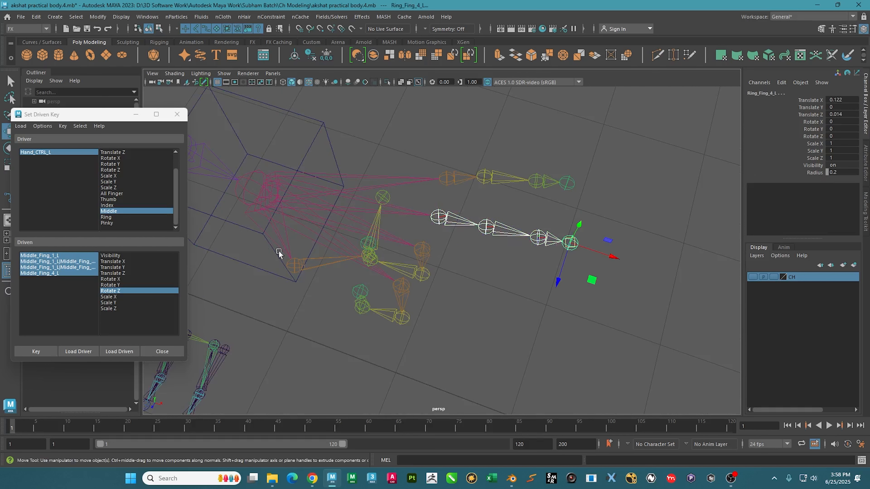
left_click(110, 218)
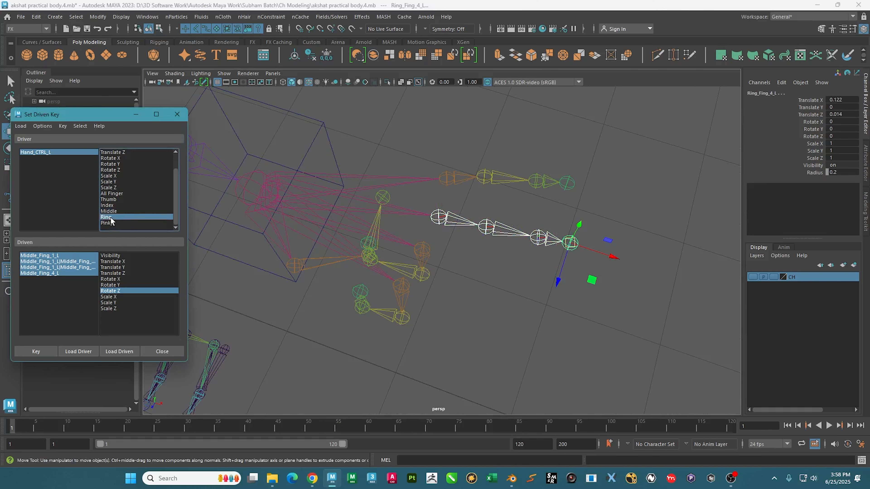
left_click(37, 351)
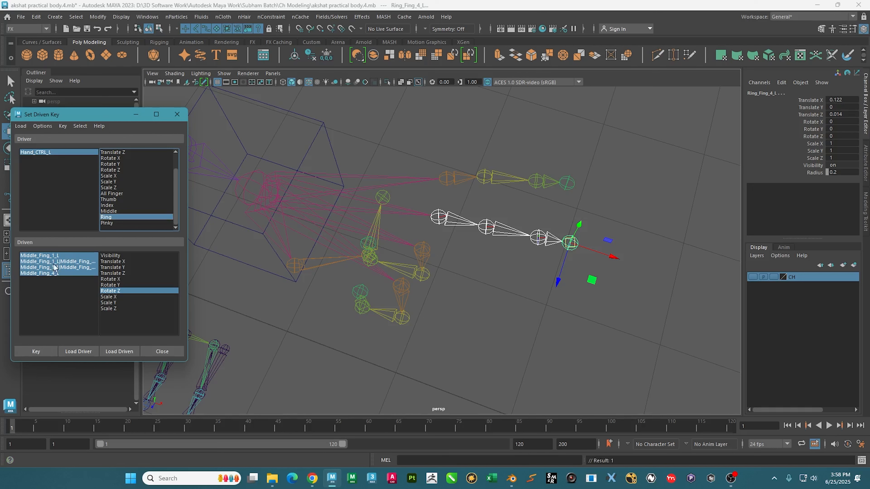
- Load the four ring finger joints as driven objects and set a driven key on their Rotate Z
left_click(57, 294)
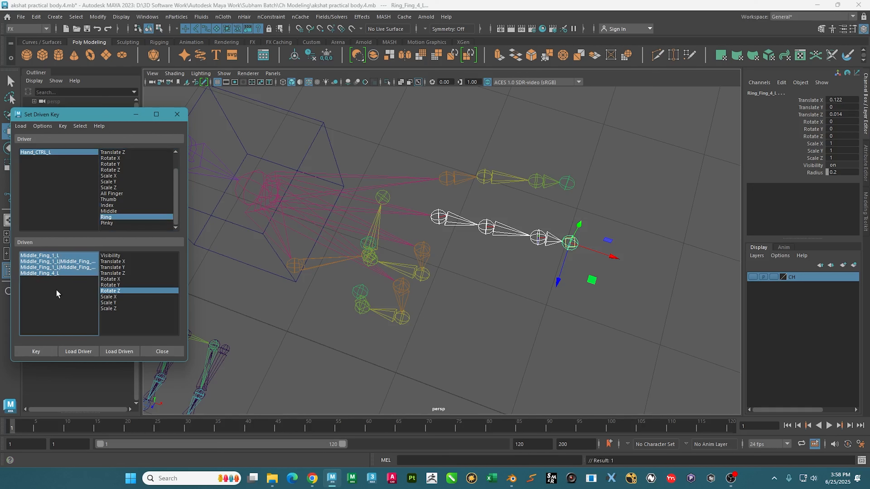
left_click(119, 351)
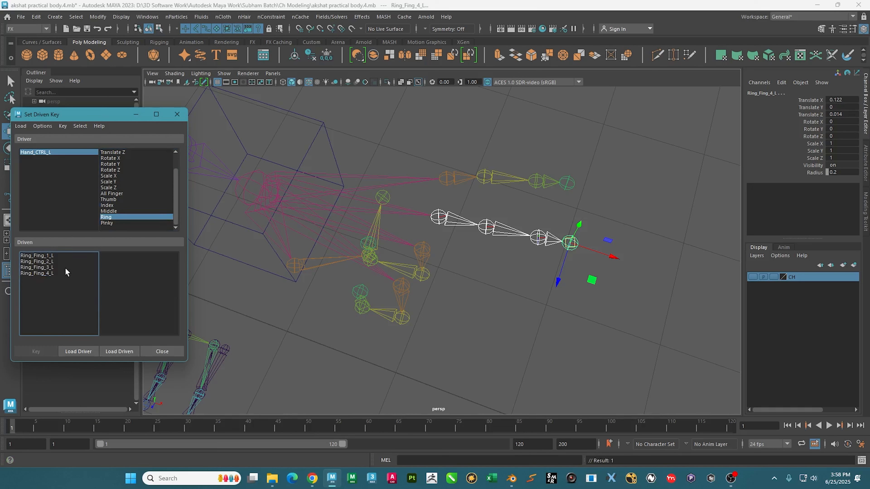
left_click_drag(41, 256, 58, 274)
left_click(110, 291)
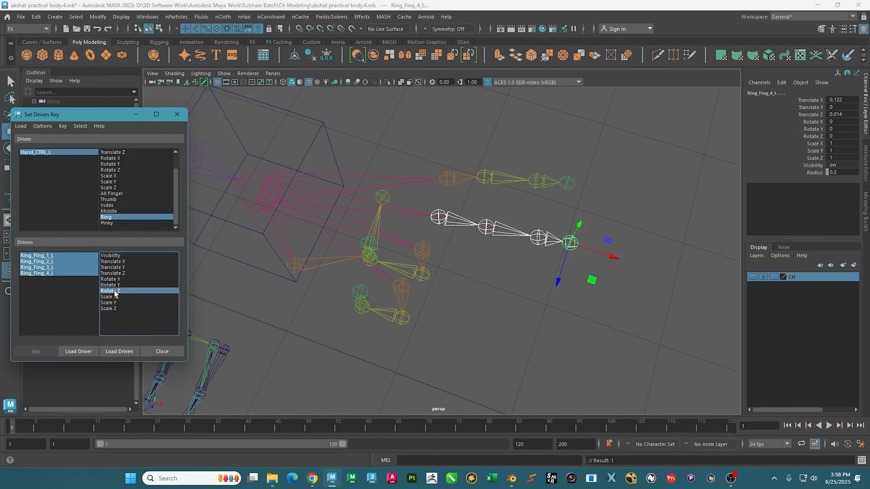
left_click(44, 351)
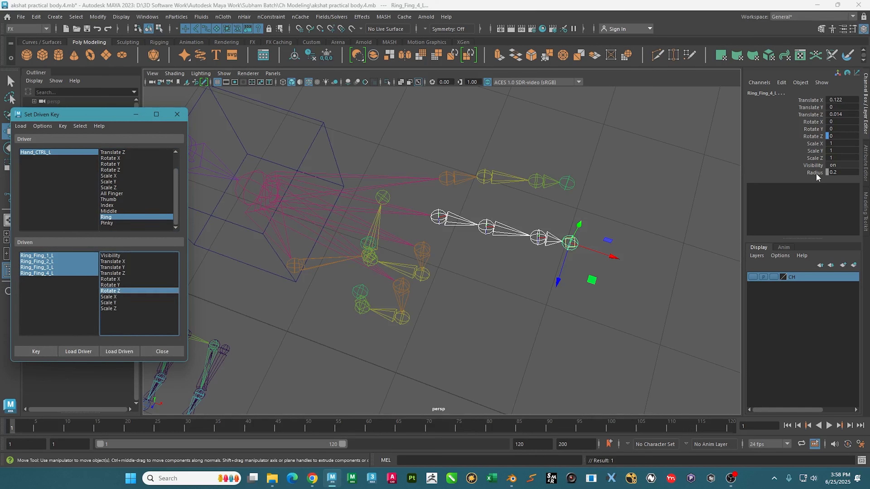
- Set the Ring attribute of Hand_CTRL_L to 5
left_click(38, 152)
left_click(840, 200)
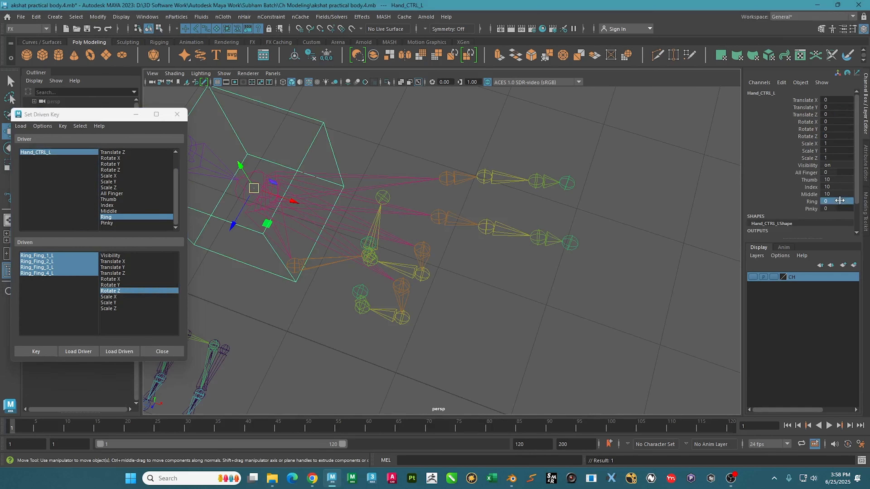
left_click(801, 202)
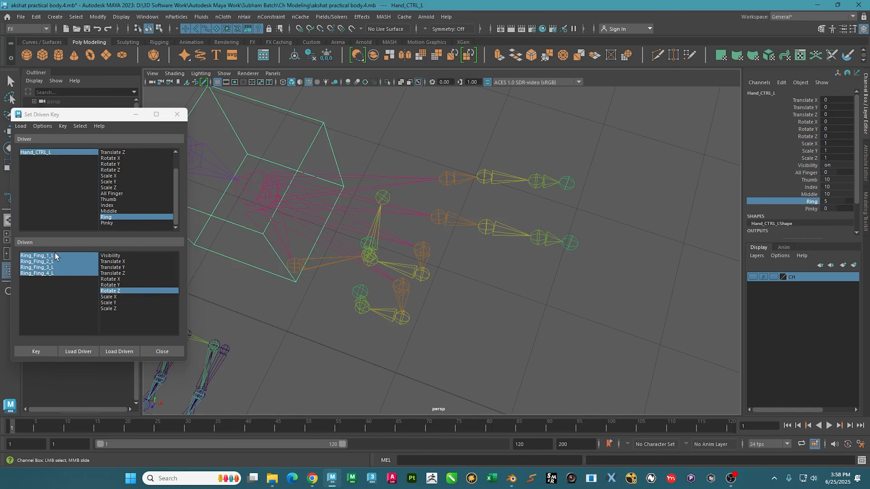
- Set Rotate Z of the four ring finger joints to -45 and set a driven key against the Ring attribute
left_click_drag(56, 256, 90, 284)
left_click(849, 136)
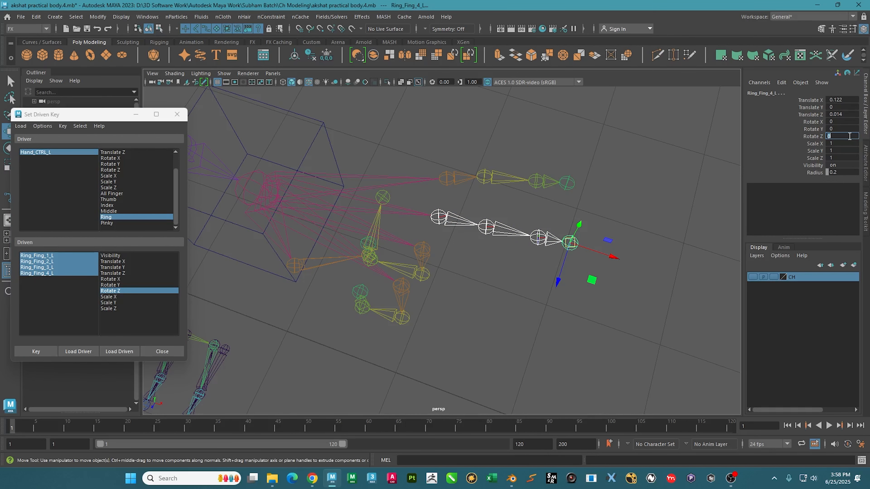
type("-45")
key("Return")
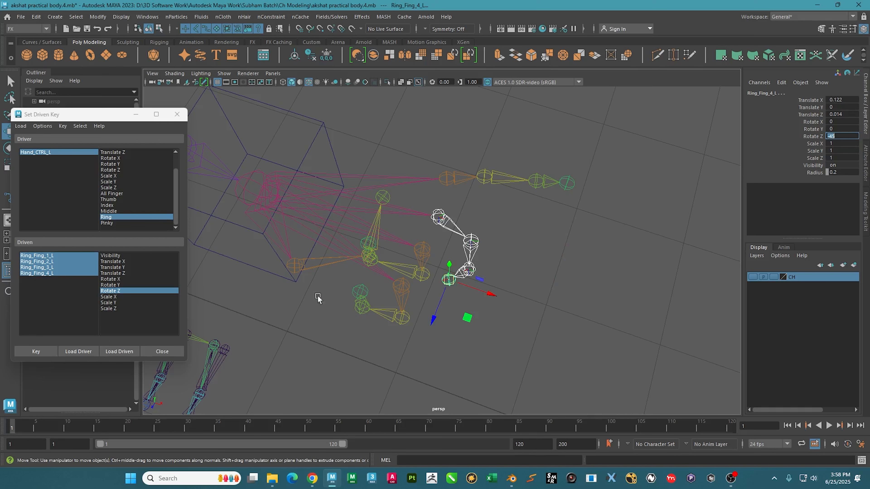
left_click(36, 351)
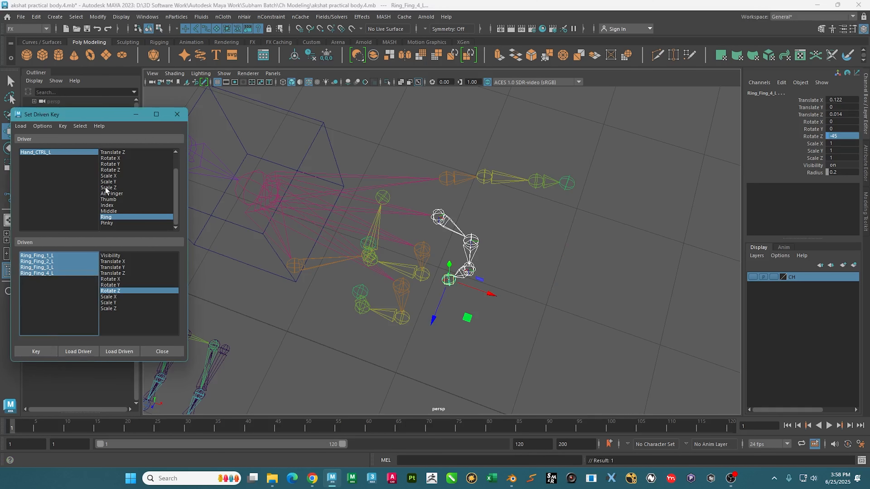
- Set the Ring attribute of Hand_CTRL_L to 10
left_click(52, 152)
left_click(835, 202)
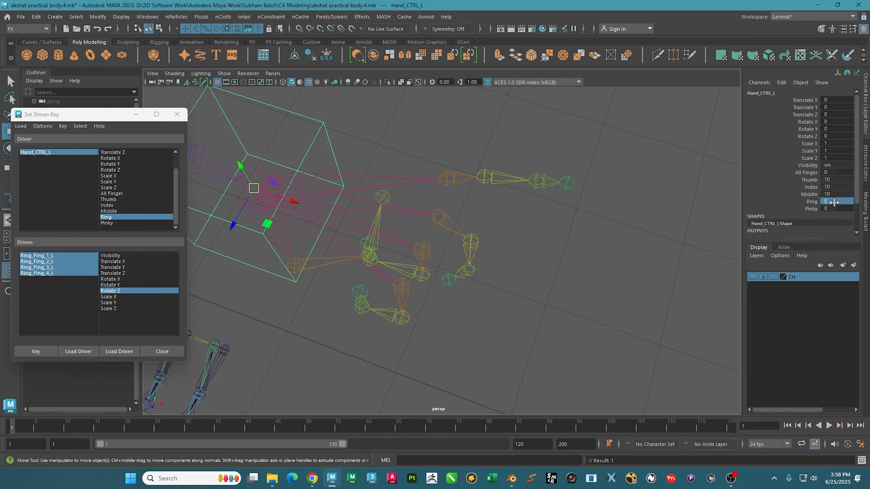
double_click(835, 202)
key("Return")
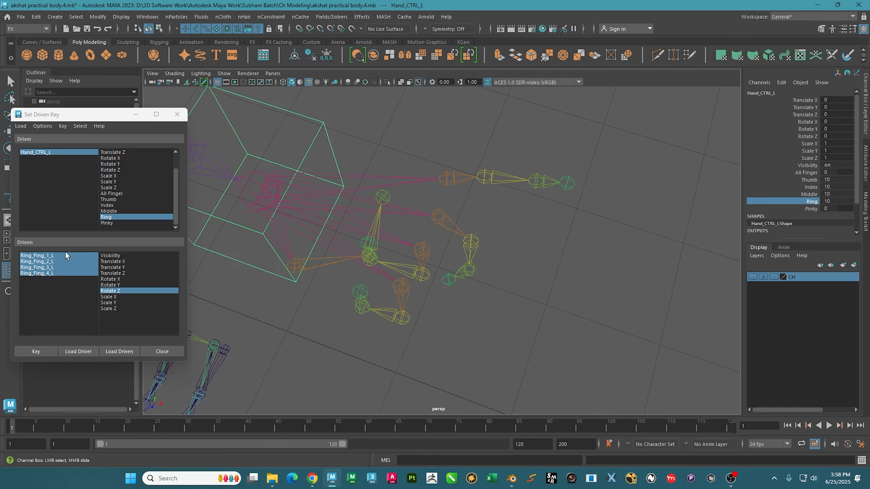
- Set Rotate Z of the four ring finger joints to -90 and set a driven key against the Ring attribute
left_click_drag(65, 256, 96, 317)
left_click(846, 137)
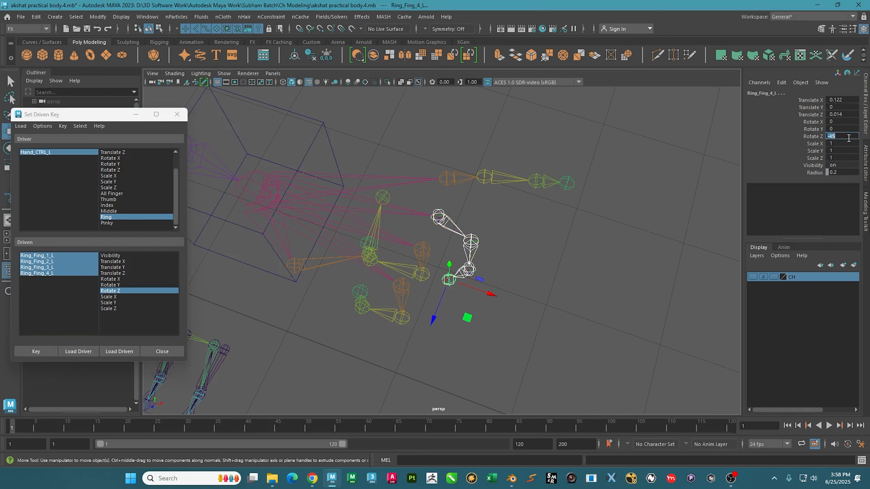
type("-90")
key("Return")
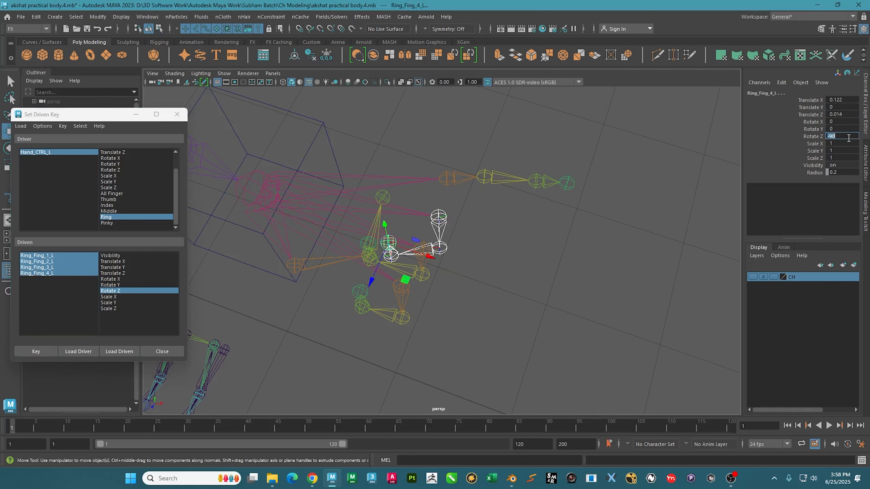
left_click(42, 352)
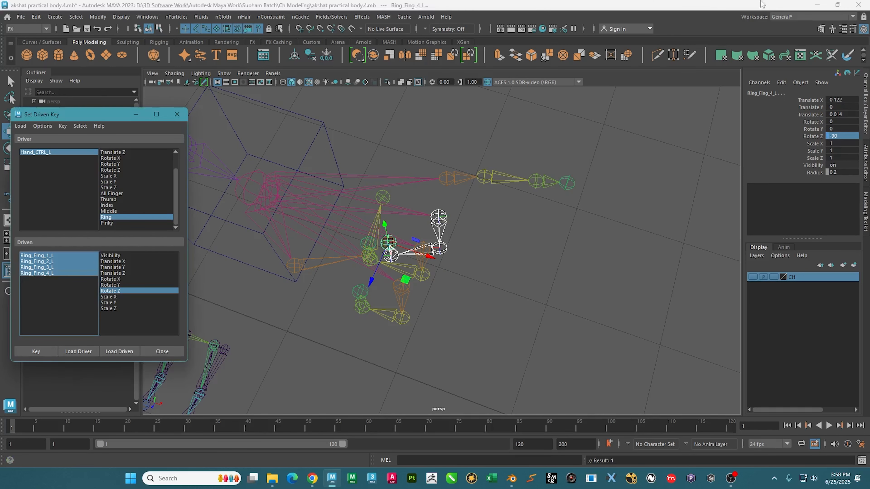
- Test the ring and middle finger curls by scrubbing the Ring and Middle attributes of Hand_CTRL_L
left_click(52, 152)
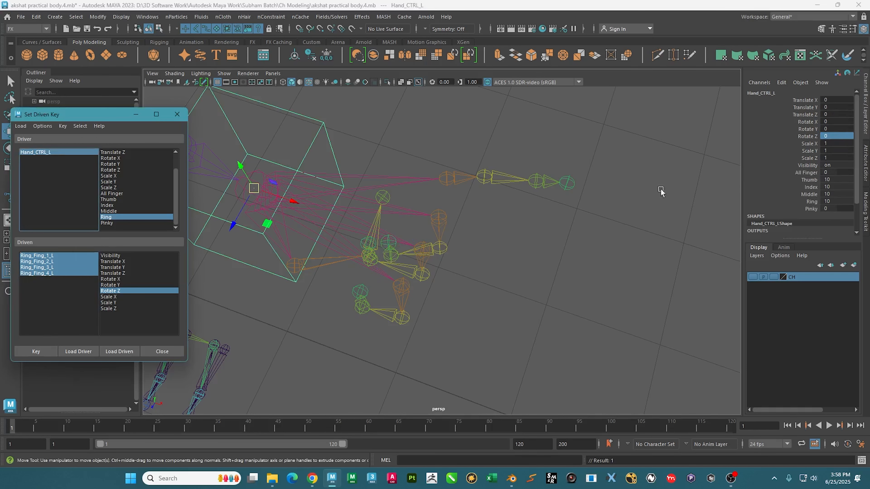
left_click(812, 201)
mouse_move(633, 206)
middle_mouse_down()
mouse_move(689, 205)
mouse_move(526, 199)
mouse_move(634, 199)
middle_mouse_up()
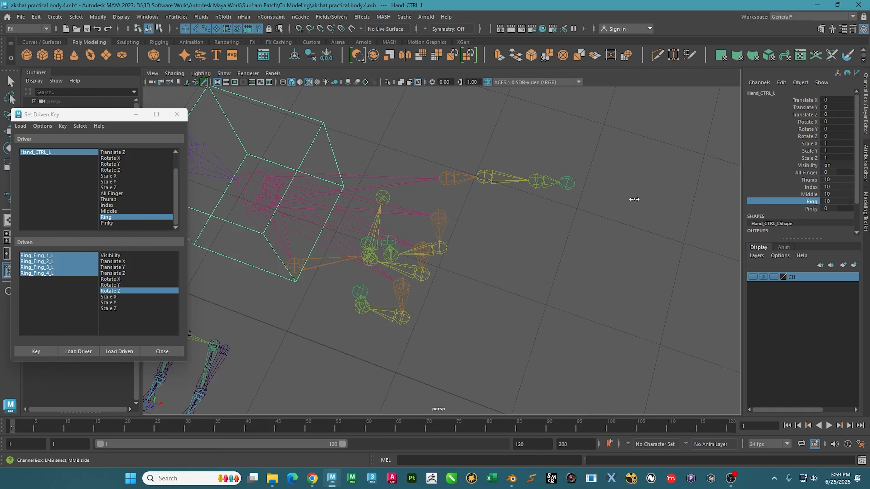
left_click(114, 212)
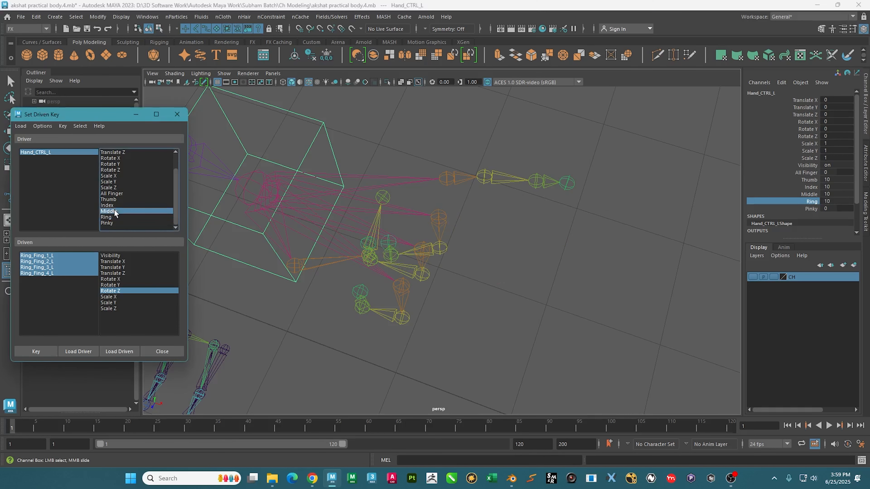
left_click(810, 195)
middle_click_drag(669, 193, 683, 220)
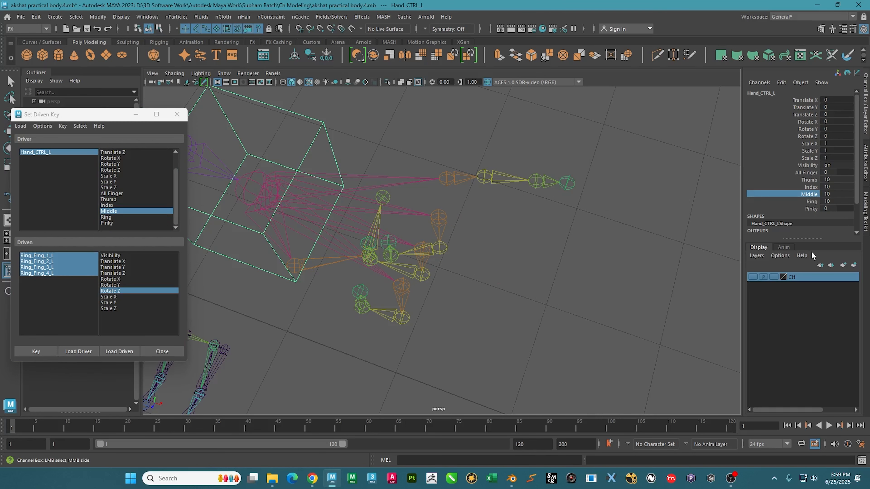
left_click(810, 201)
- Select the four pinky finger joints of the left hand, from Pikey_Fing_1_L to Pikey_Fing_4_L
left_click_drag(530, 247, 542, 237, "alt")
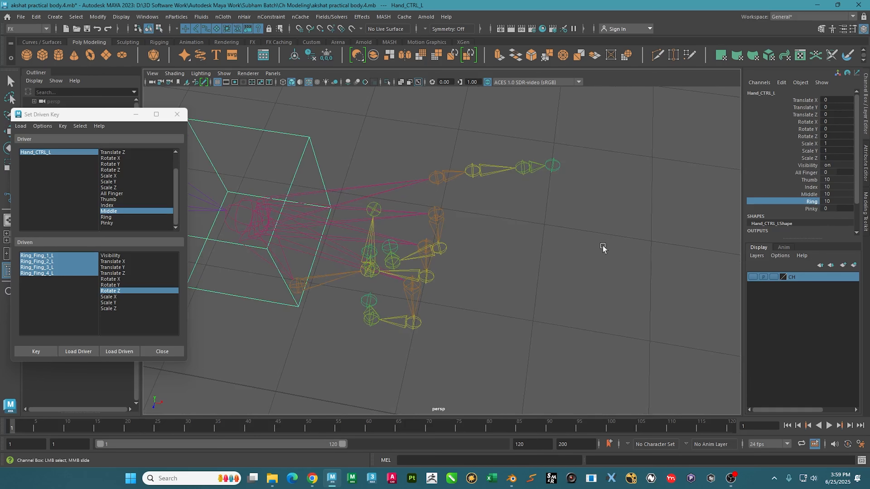
left_click_drag(602, 247, 587, 242, "alt")
left_click_drag(494, 224, 577, 202, "alt")
left_click(578, 217)
key("w")
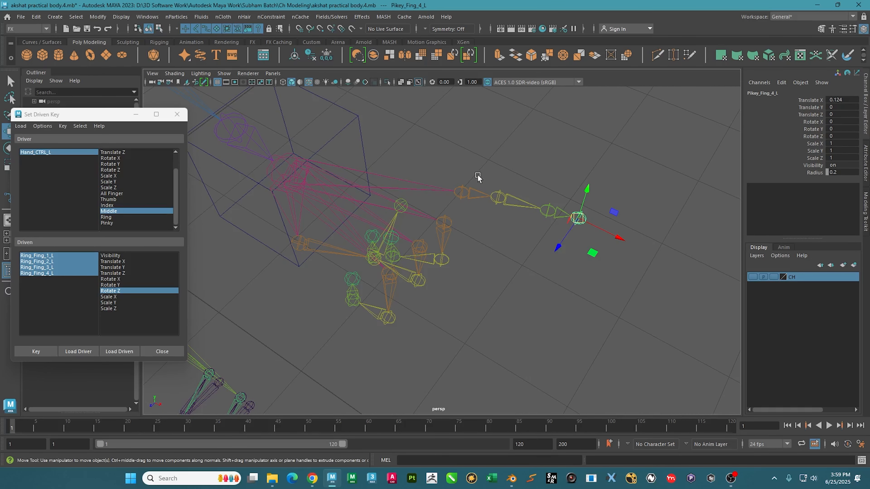
left_click_drag(478, 174, 477, 205)
left_click_drag(514, 176, 519, 211, "shift")
left_click_drag(564, 185, 571, 266, "shift")
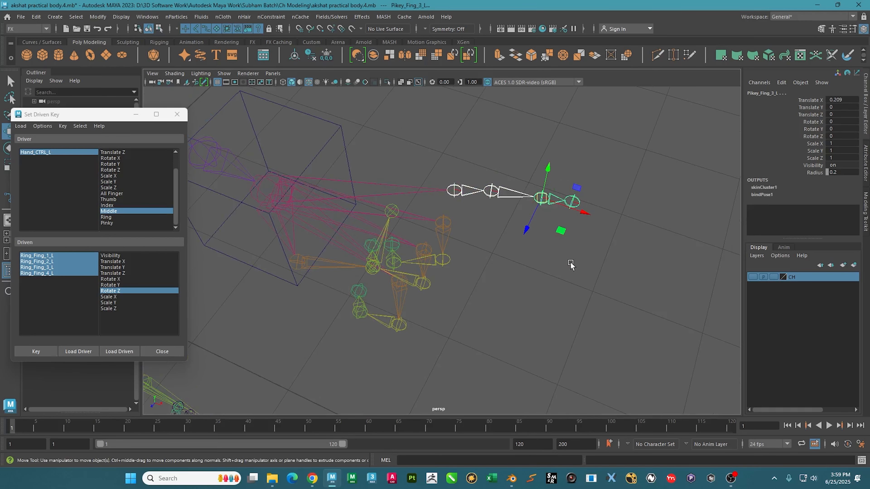
left_click_drag(625, 166, 556, 239)
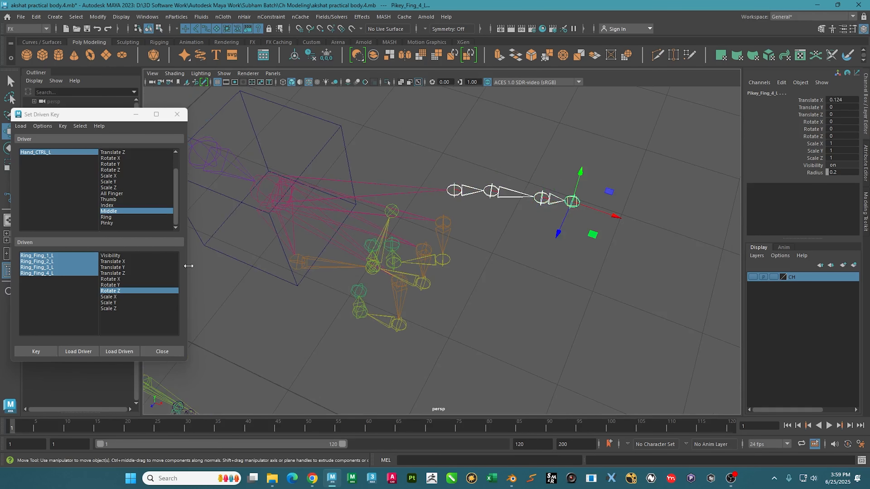
- Load the four pinky joints as driven objects and set a driven key linking their Rotate Z to the Pinky attribute
left_click(115, 352)
left_click_drag(56, 257, 54, 283)
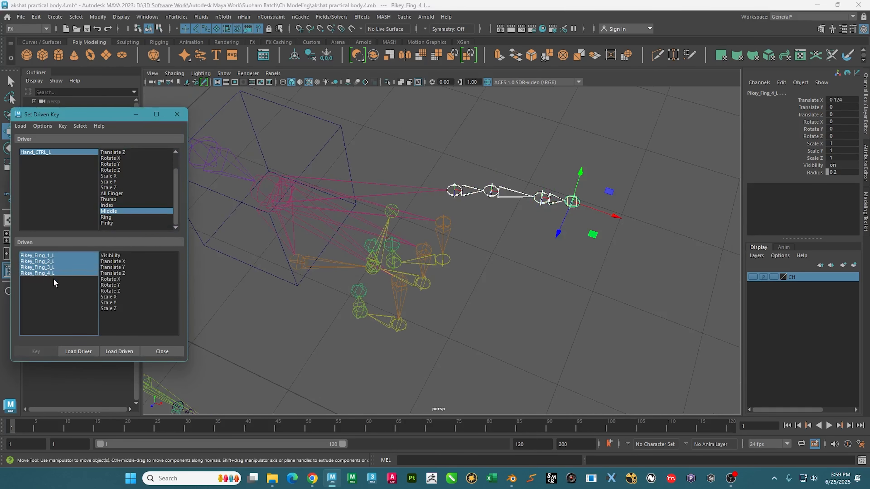
left_click(107, 223)
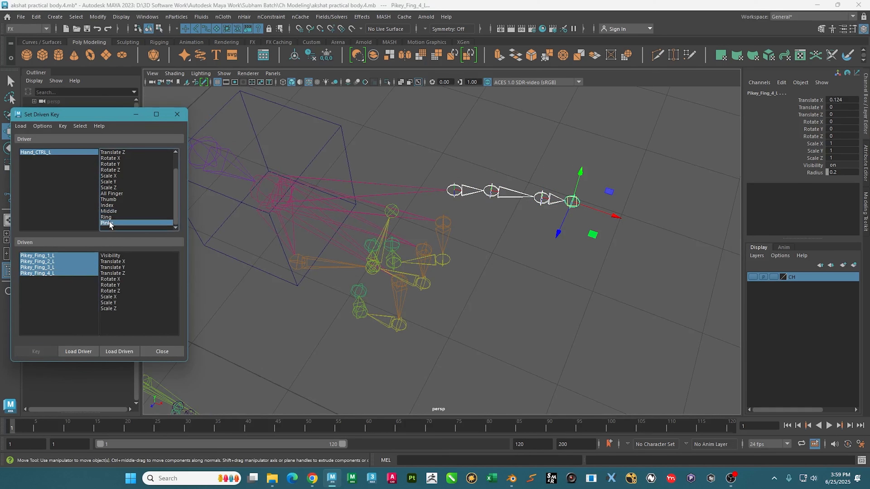
left_click(117, 291)
left_click(37, 351)
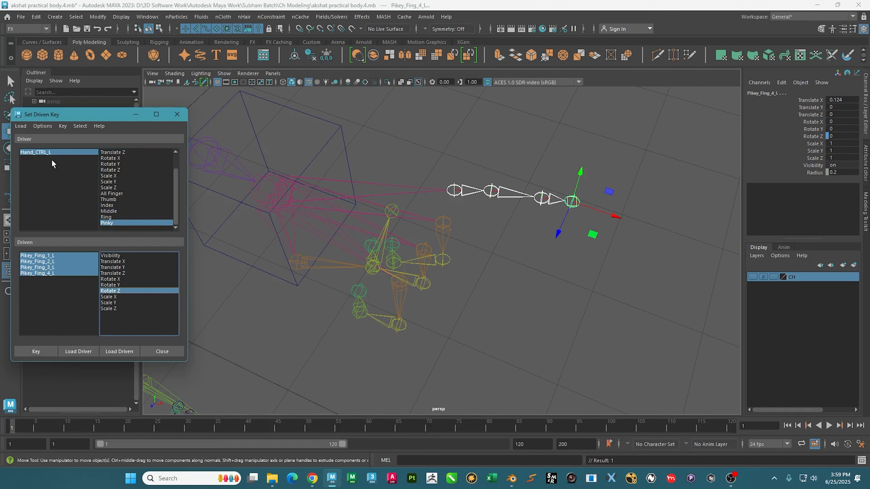
- Set the Pinky attribute of Hand_CTRL_L to 5
left_click_drag(481, 301, 508, 294, "alt")
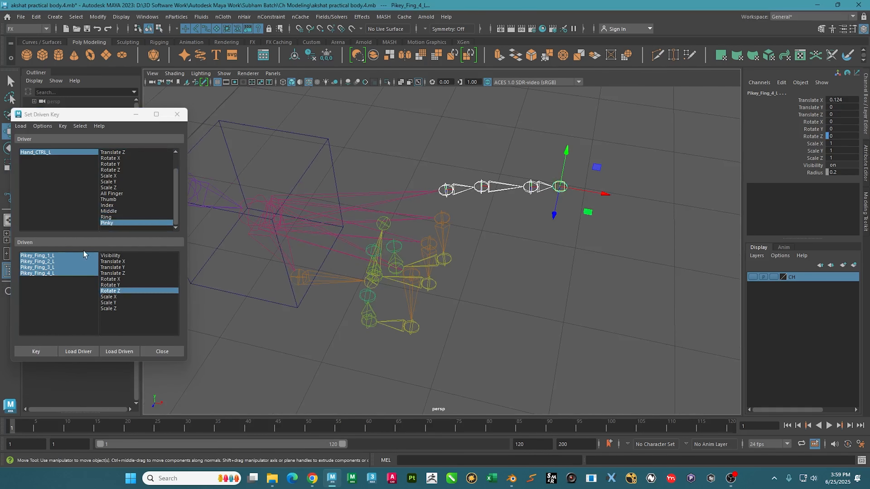
left_click(48, 152)
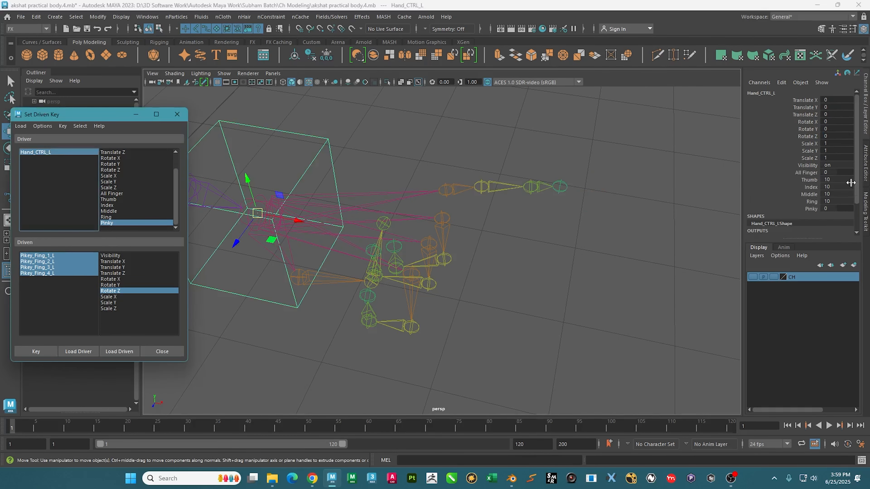
left_click(833, 209)
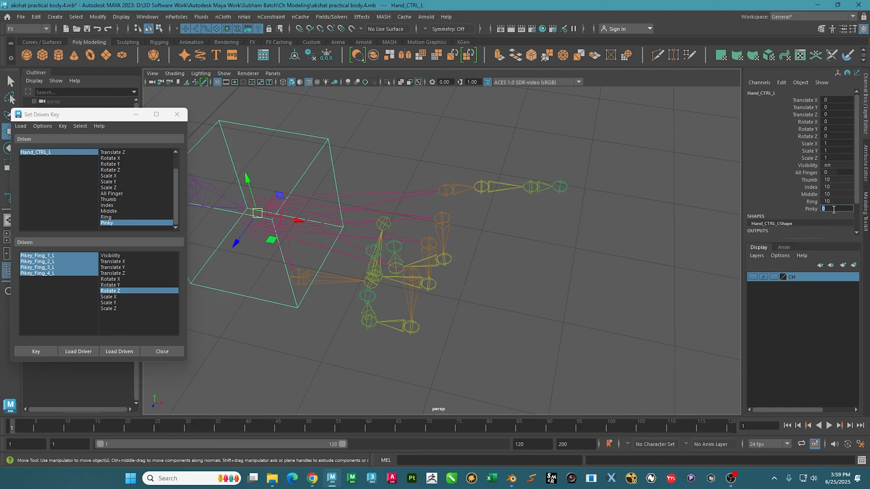
type("5")
key("Return")
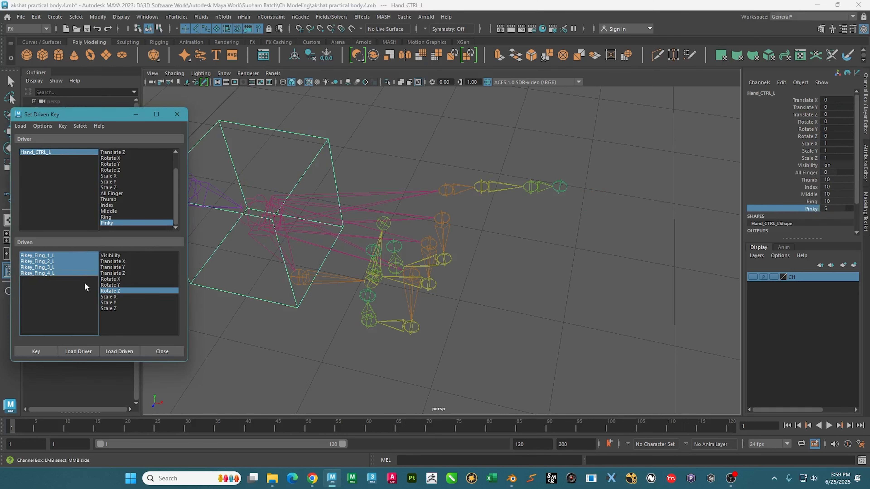
- Set Rotate Z of the four pinky joints to -45 and set a driven key against the Pinky attribute
left_click(56, 289)
left_click(842, 136)
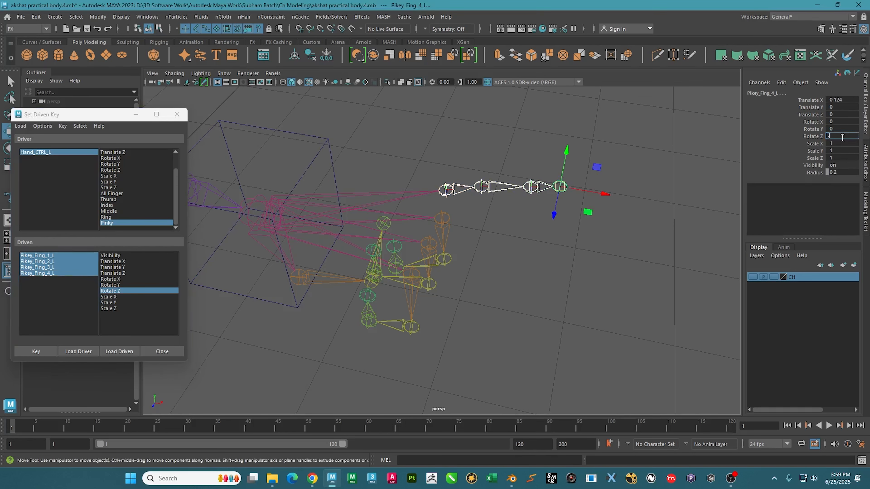
key("Return")
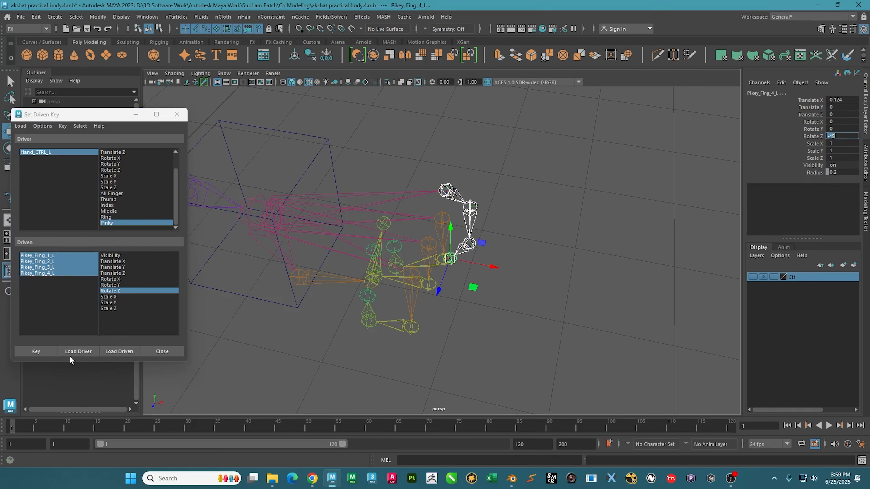
left_click(35, 351)
- Set the Pinky attribute of Hand_CTRL_L to 10
left_click(53, 152)
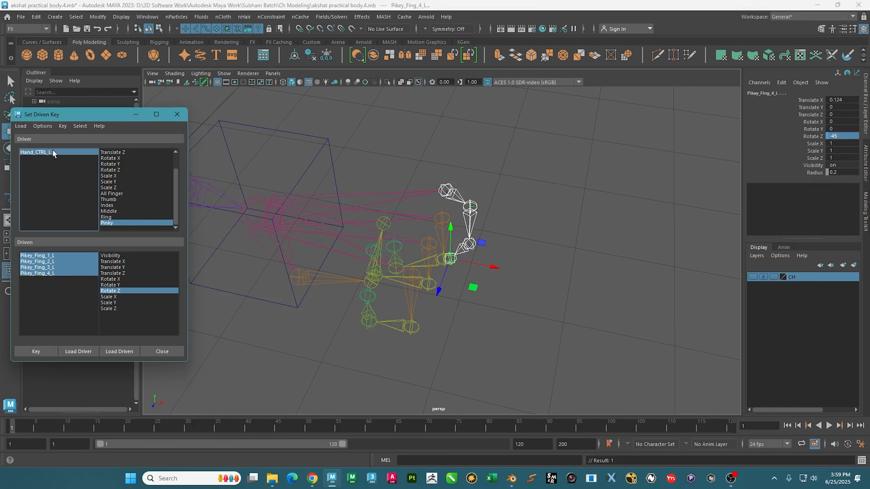
left_click(52, 151)
left_click(832, 209)
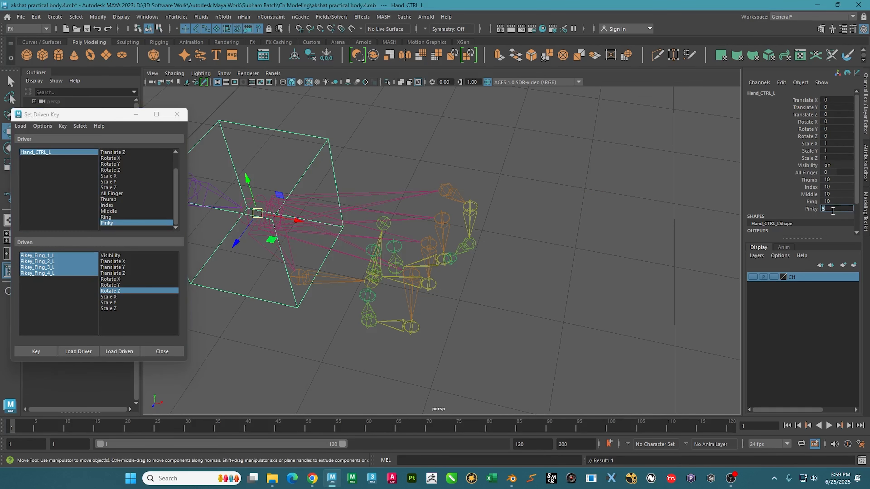
type("10")
key("Return")
- Set Rotate Z of the four pinky joints to -90 and set a driven key against the Pinky attribute
left_click_drag(67, 256, 67, 328)
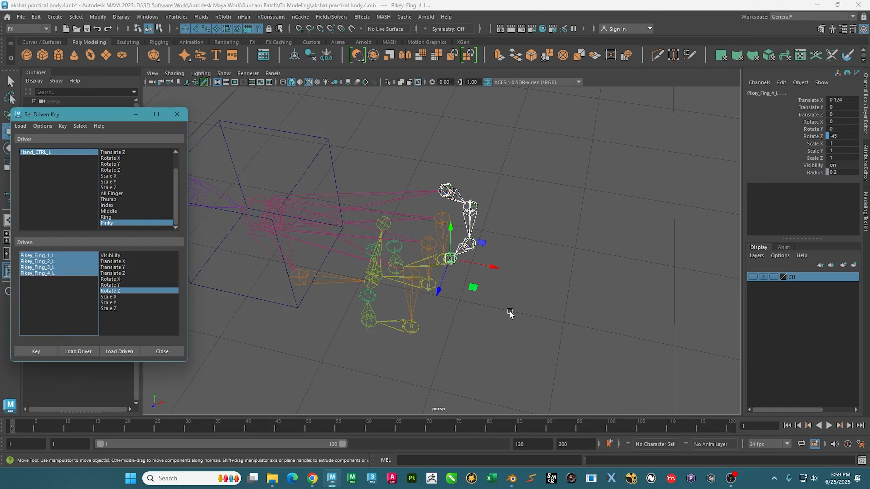
left_click(852, 134)
type("-9")
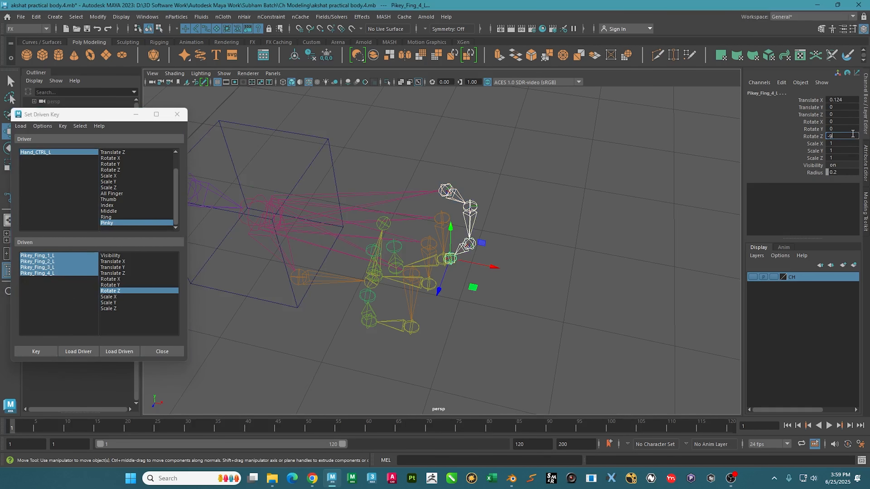
type("0")
key("Return")
left_click(39, 354)
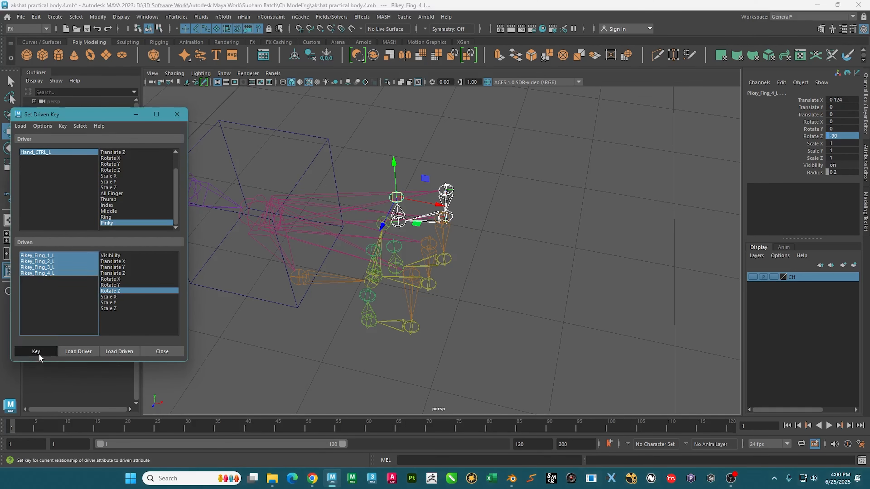
- Test all finger curls by scrubbing Hand_CTRL_L's Thumb, Index, Middle, Ring and Pinky attributes together to -10
middle_click_drag(473, 247, 482, 261, "alt")
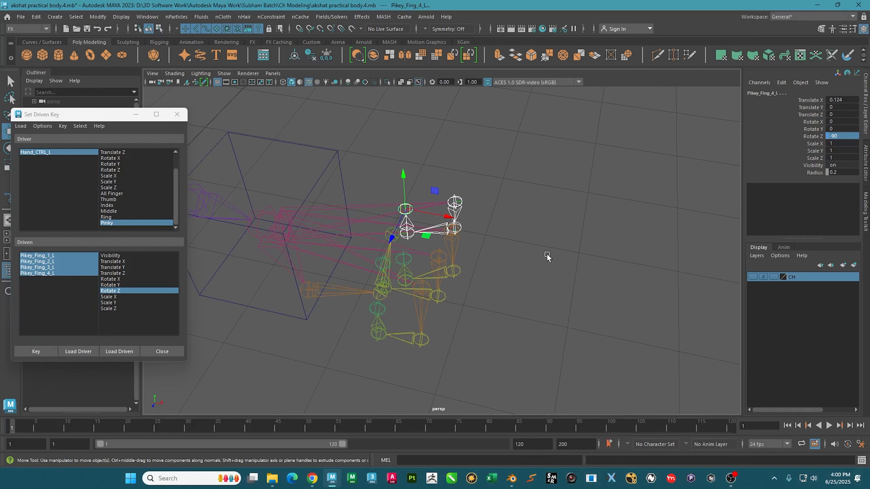
left_click_drag(547, 255, 590, 190, "alt")
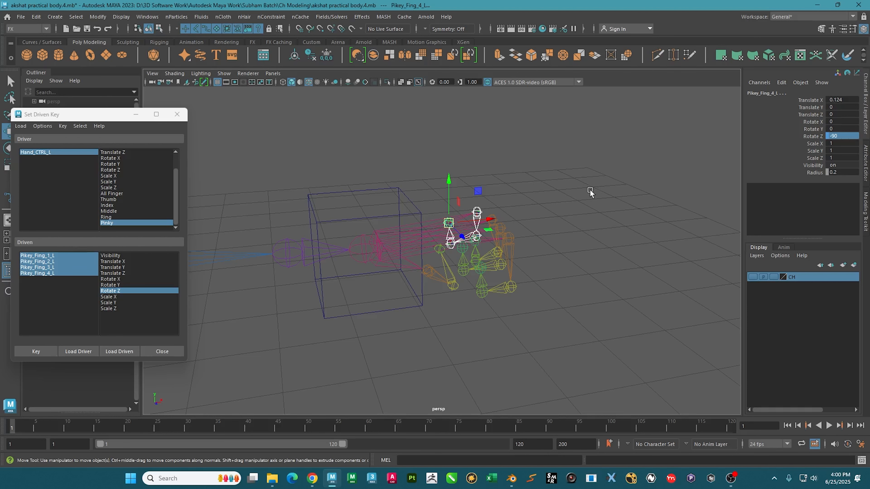
left_click(557, 227)
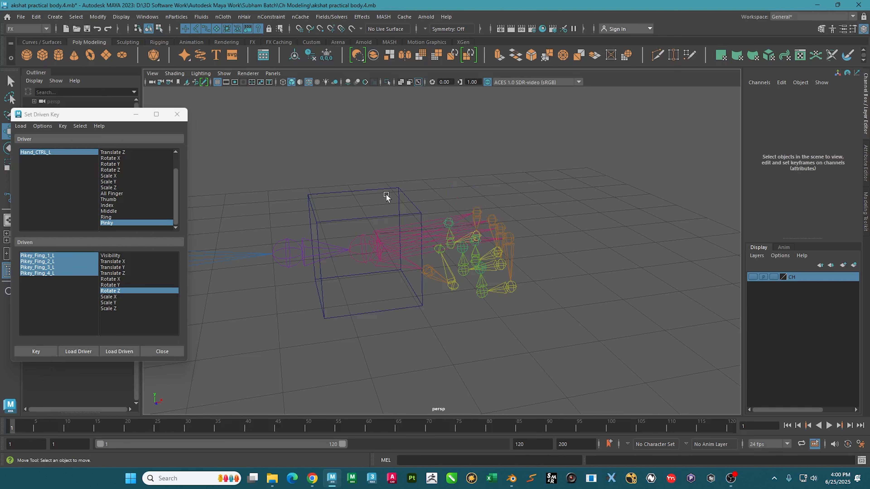
left_click(386, 196)
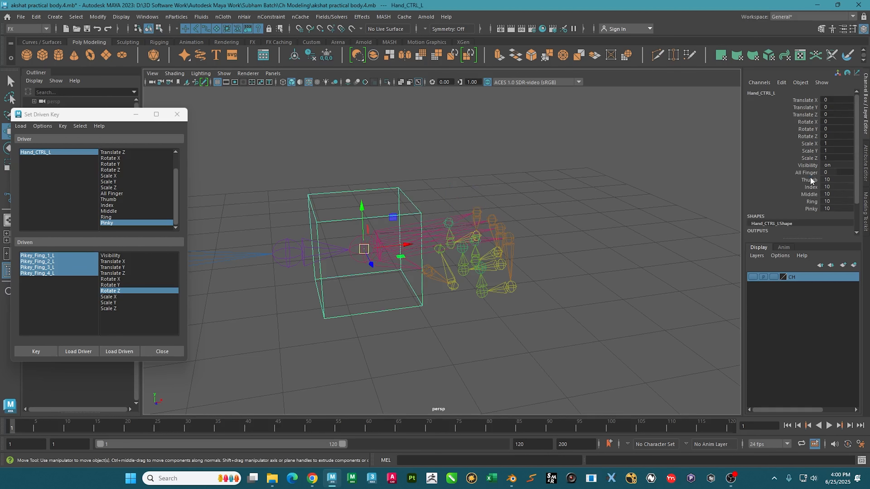
left_click_drag(810, 180, 810, 209)
middle_click_drag(633, 215, 511, 208)
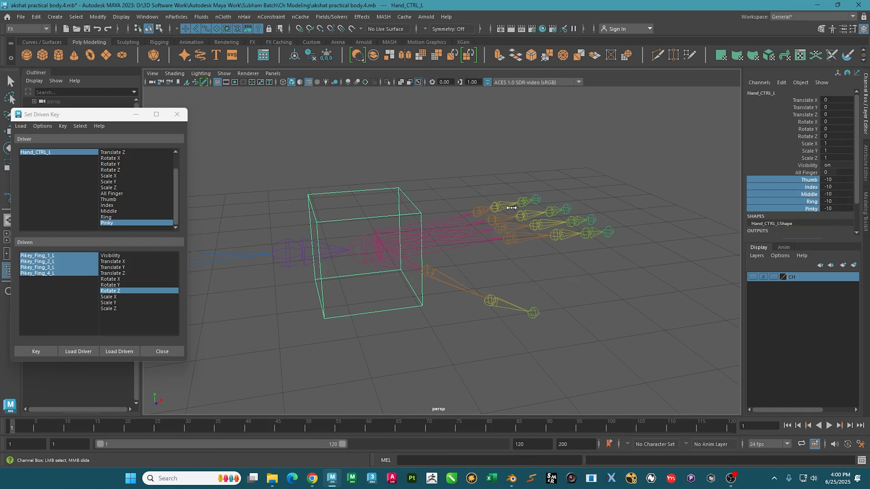
- Scrub Hand_CTRL_L's Thumb, Index, Middle, Ring and Pinky attributes together to -9.4 and inspect how all the finger joints move
left_click(809, 173)
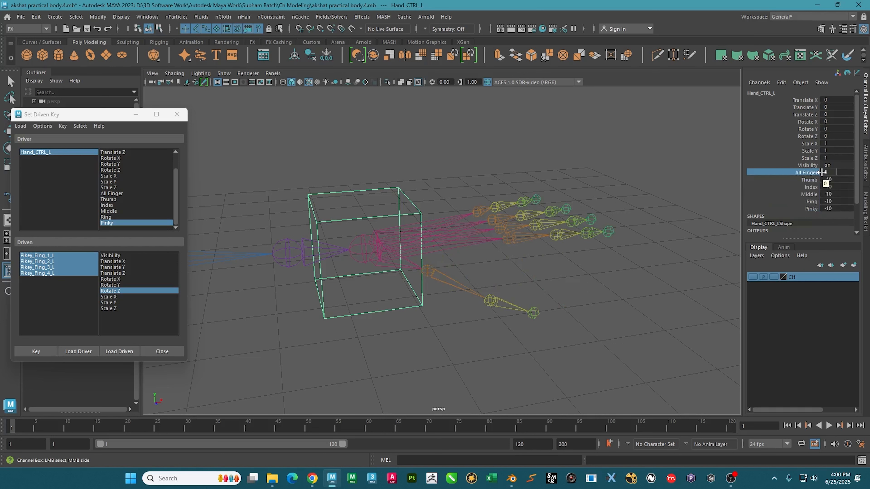
scroll(793, 191, "down", 2)
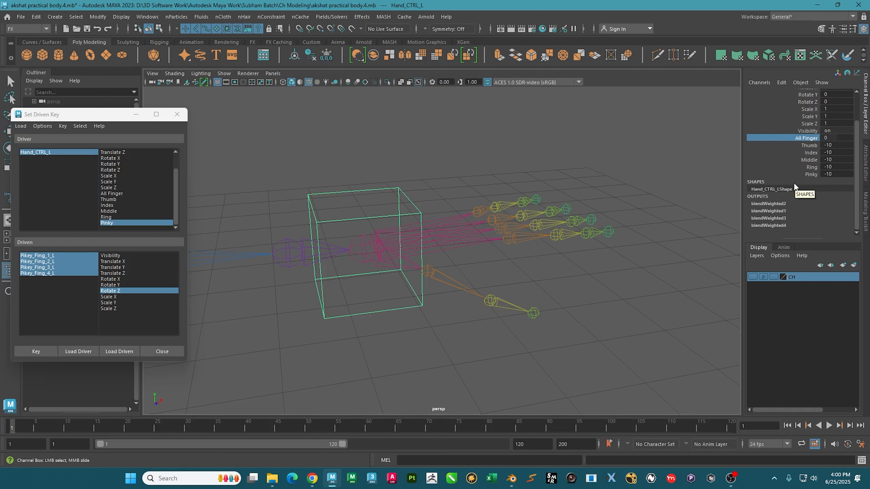
left_click_drag(809, 146, 806, 175)
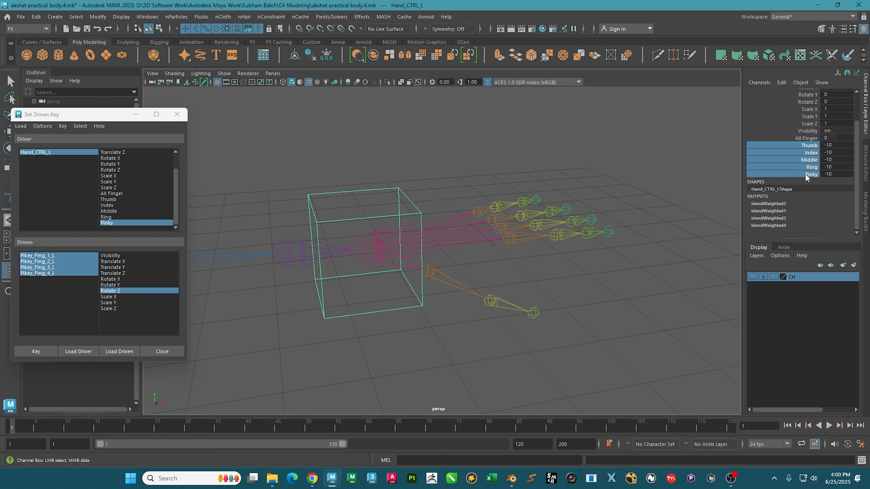
middle_click_drag(508, 171, 507, 236)
left_click(550, 154)
left_click_drag(550, 154, 404, 208, "alt")
left_click(417, 194)
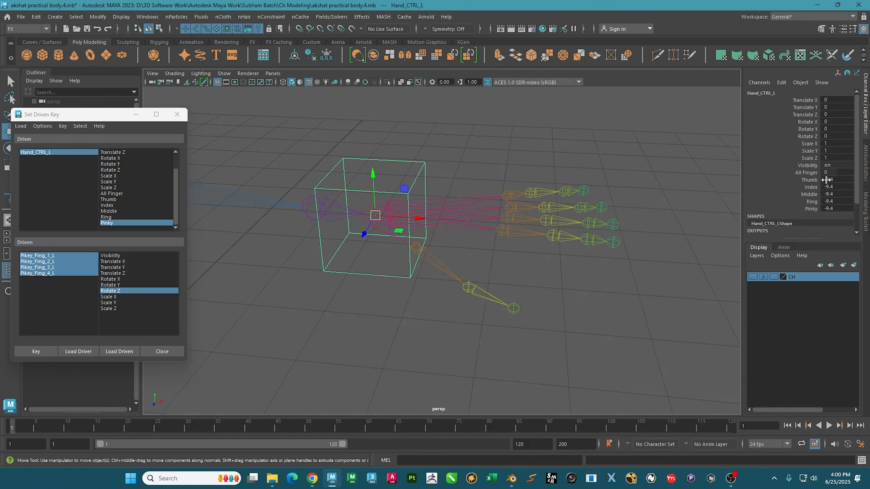
- Reset the Thumb, Index, Middle, Ring and Pinky attributes of Hand_CTRL_L to 0
left_click_drag(829, 179, 831, 211)
type("0")
key("Return")
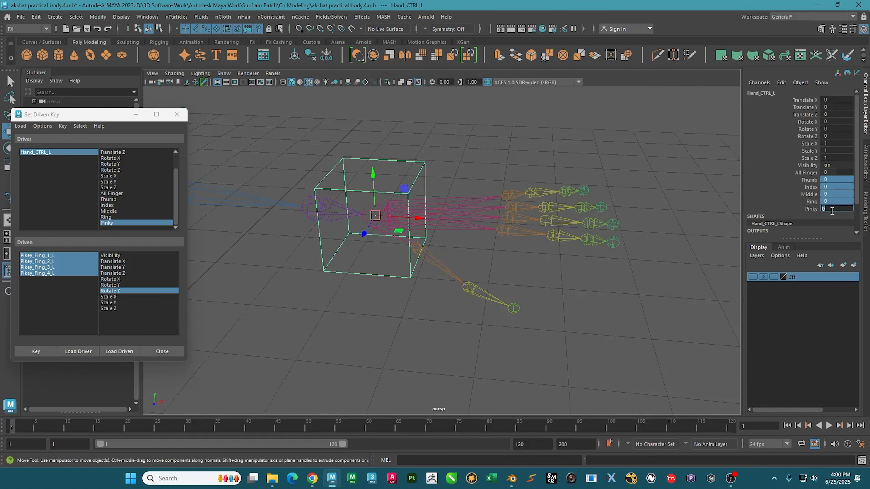
- Set the Thumb attribute of Hand_CTRL_L to -5
left_click(840, 180)
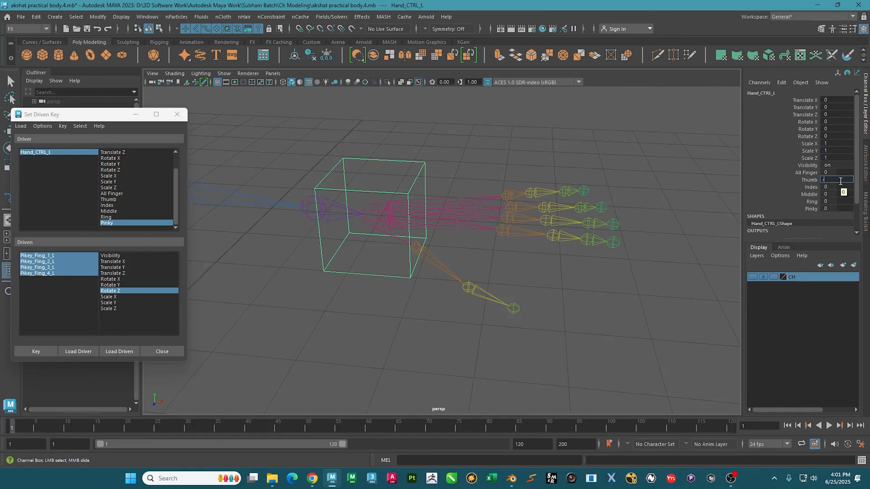
type("-5")
key("Return")
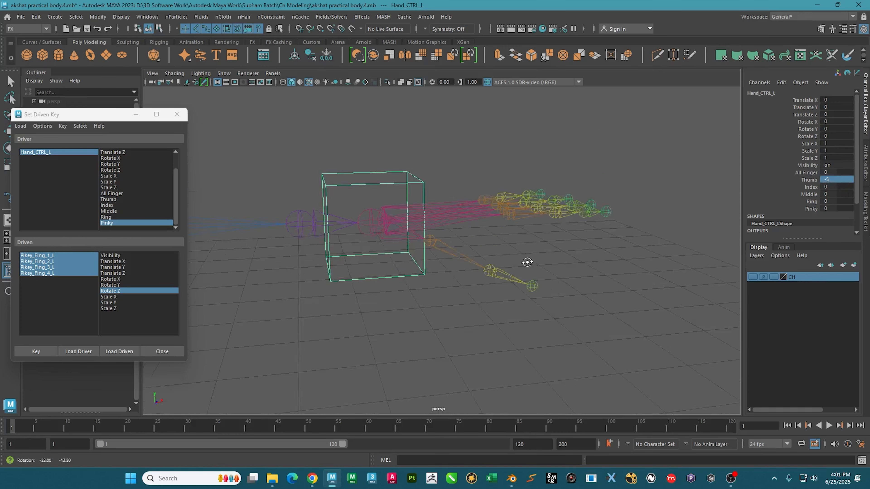
- Rotate the three thumb joints together freehand to about -19.3 in X, -19.4 in Y and 22.1 in Z
left_click(452, 244)
key("w")
left_click(510, 278, "shift")
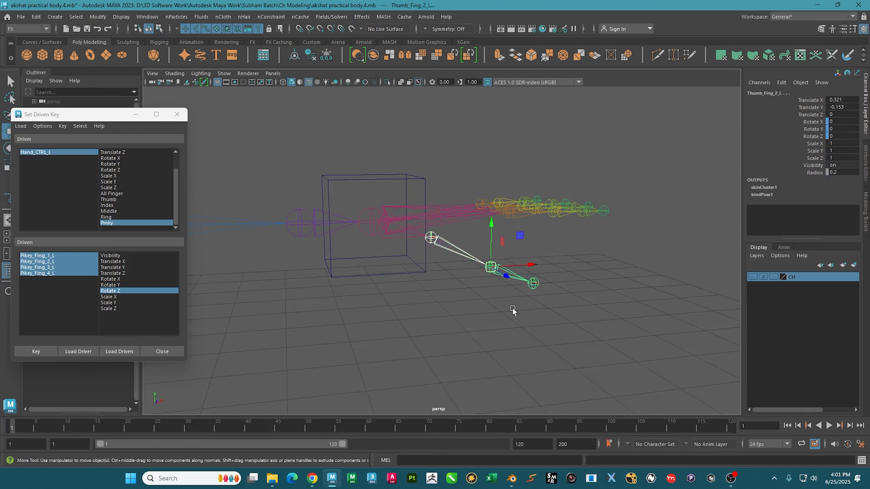
left_click_drag(512, 310, 504, 320, "alt")
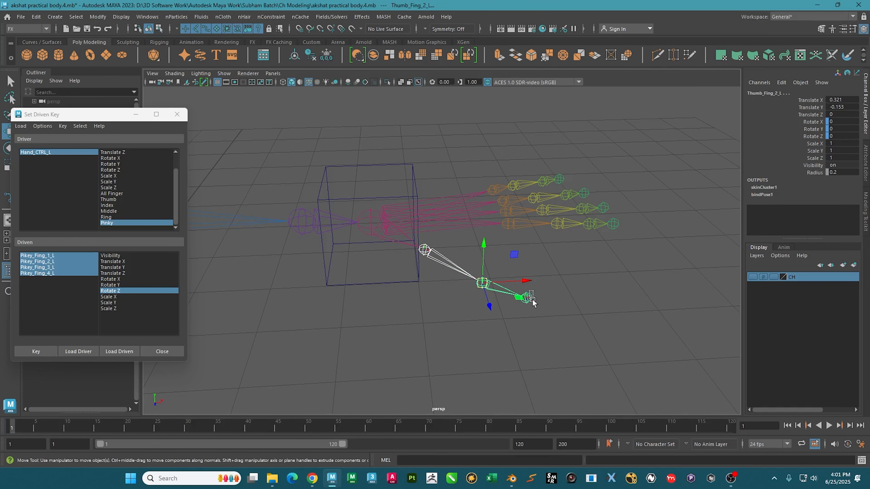
left_click(526, 296)
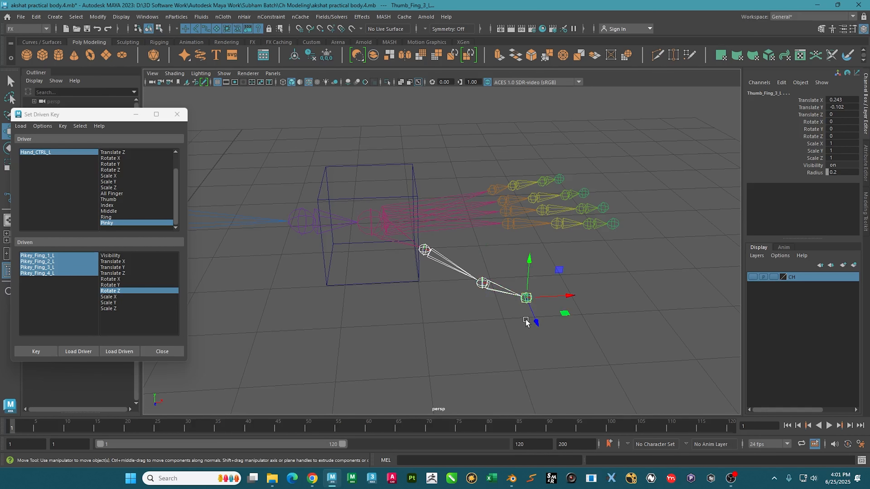
key("e")
left_click_drag(527, 325, 509, 323)
left_click_drag(509, 323, 457, 311, "alt")
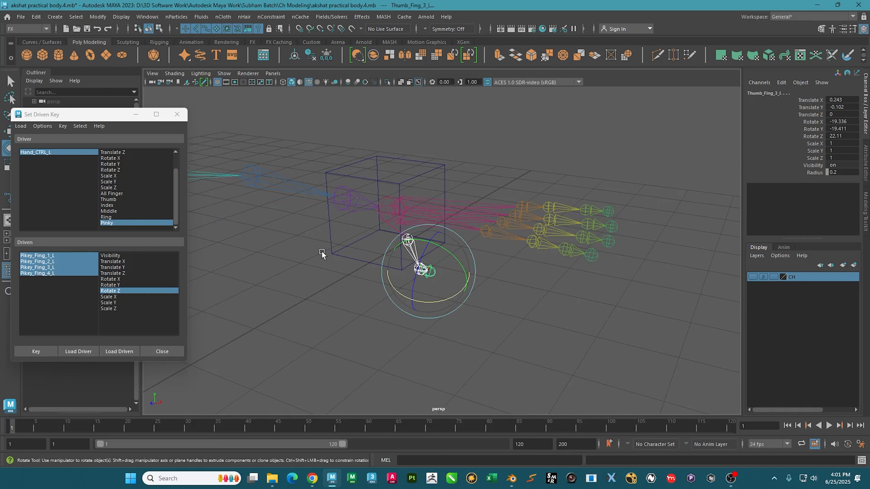
- Load the three thumb joints as driven and key their Rotate X, Y and Z against the Pinky attribute
left_click(118, 351)
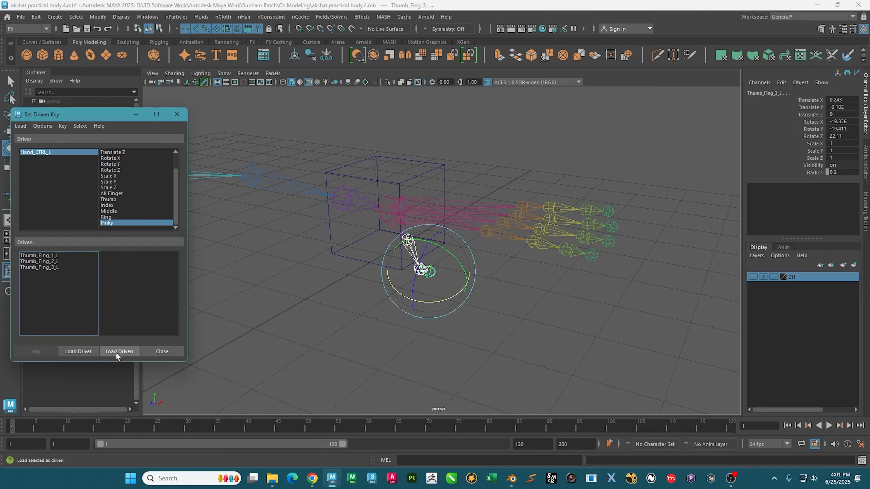
left_click_drag(37, 257, 64, 284)
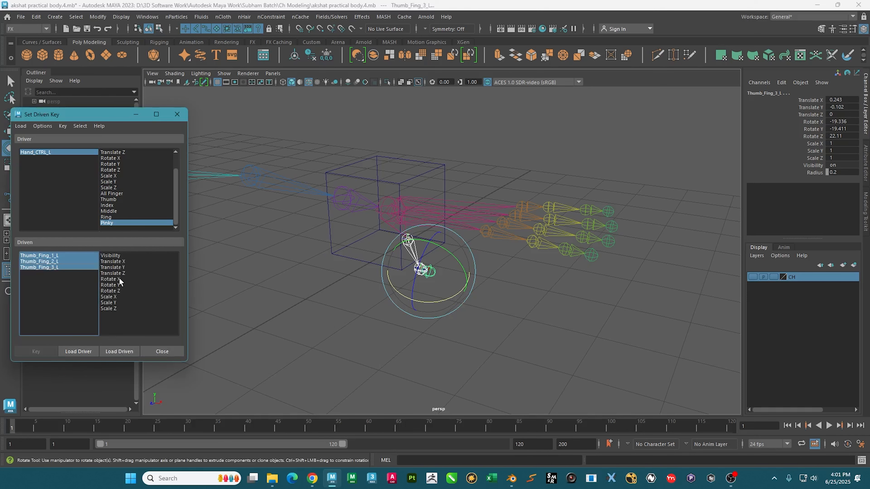
left_click_drag(119, 279, 121, 290)
left_click(34, 352)
- Choose Index as the driver attribute and load Index_Fing_1_L, Index_Fing_2_L and Index_Fing_4_L as driven with Rotate Z
left_click_drag(380, 274, 477, 242, "alt")
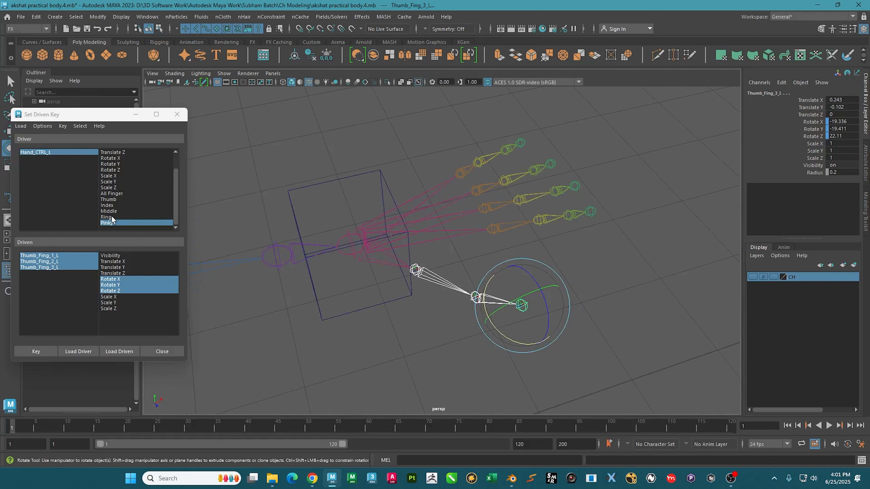
left_click(112, 205)
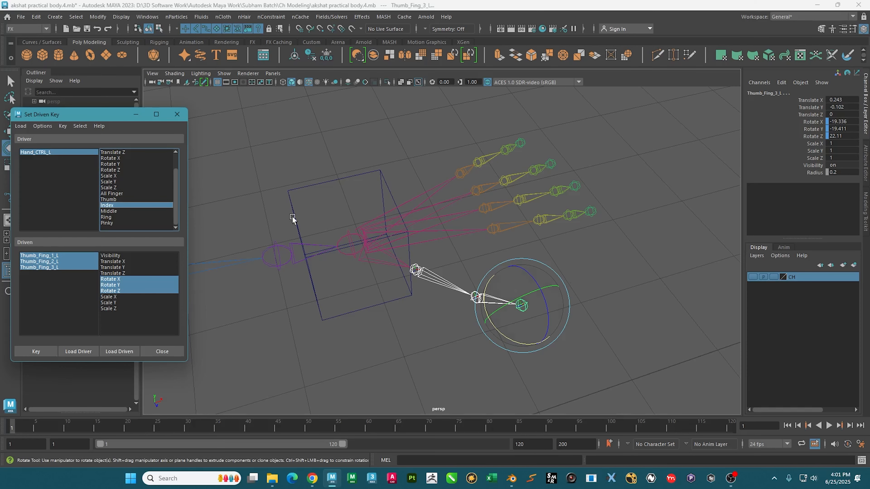
left_click_drag(293, 219, 404, 233, "alt")
key("w")
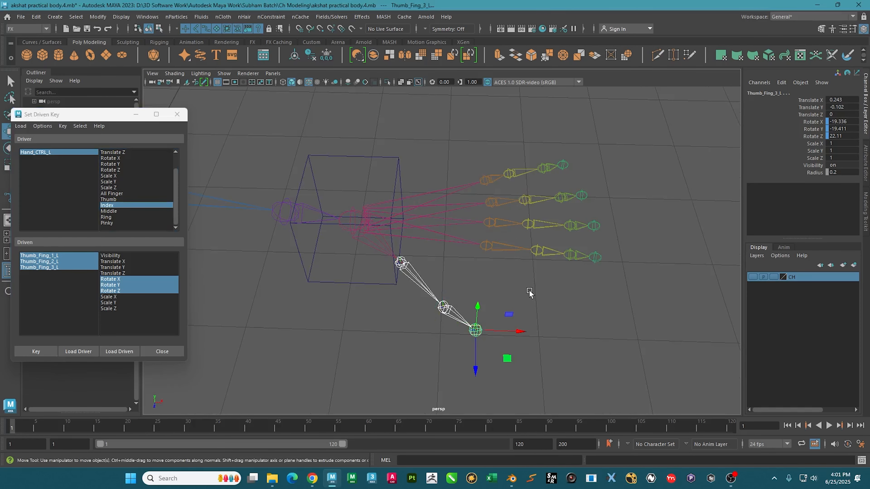
left_click(502, 237)
left_click(511, 250)
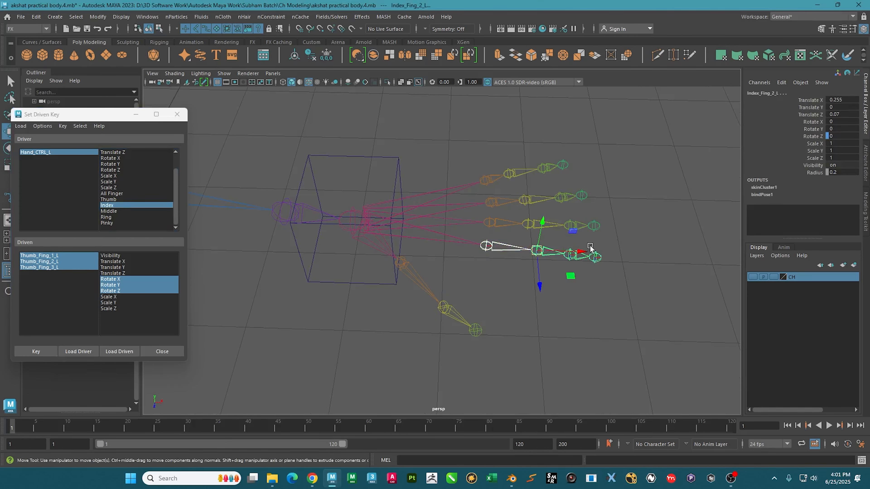
left_click(595, 256, "shift")
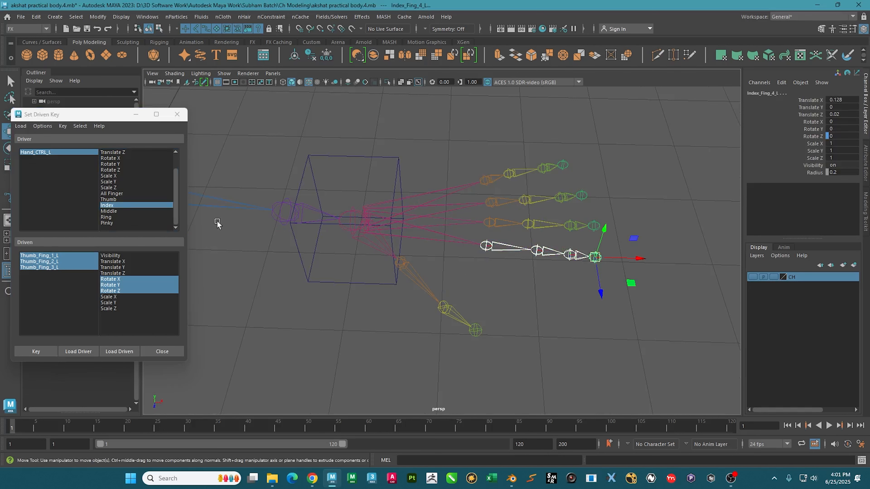
left_click(113, 290)
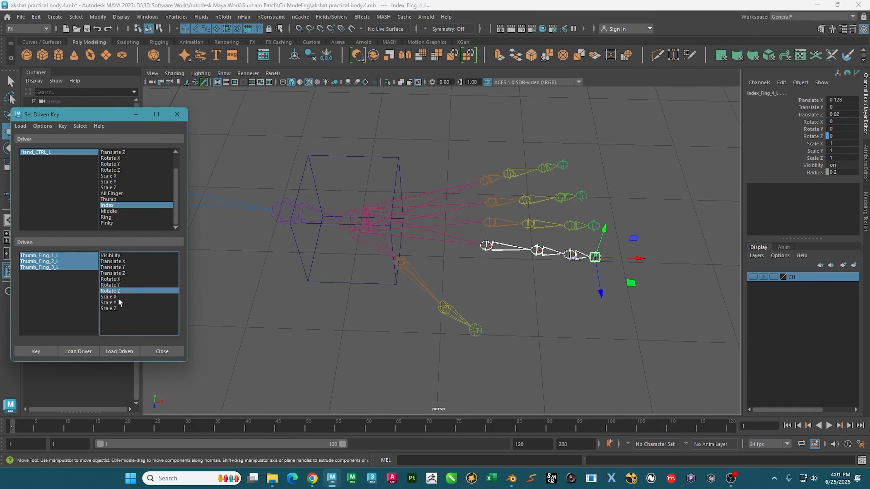
left_click(120, 351)
left_click(58, 263)
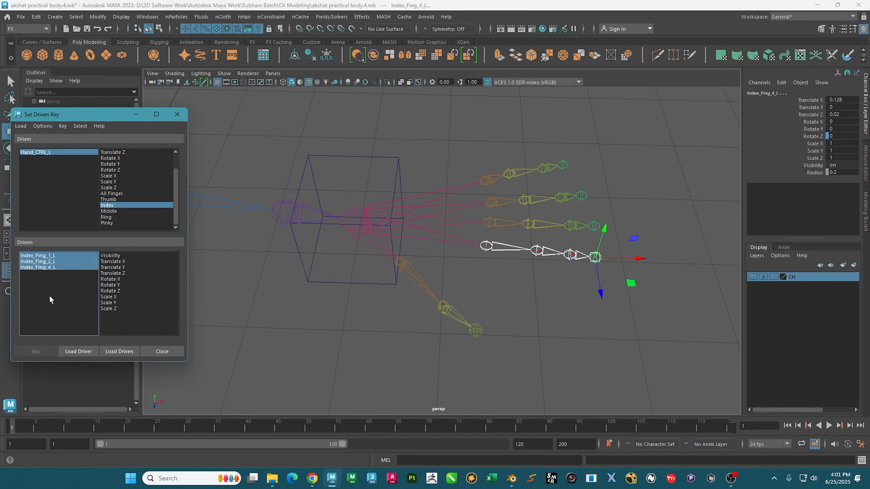
left_click(115, 291)
- Bend the selected index joints upward in the front view, set their Rotate Z to 25 and key it against Index
left_click_drag(383, 286, 557, 216, "alt")
key("e")
left_click_drag(637, 197, 663, 204, "alt")
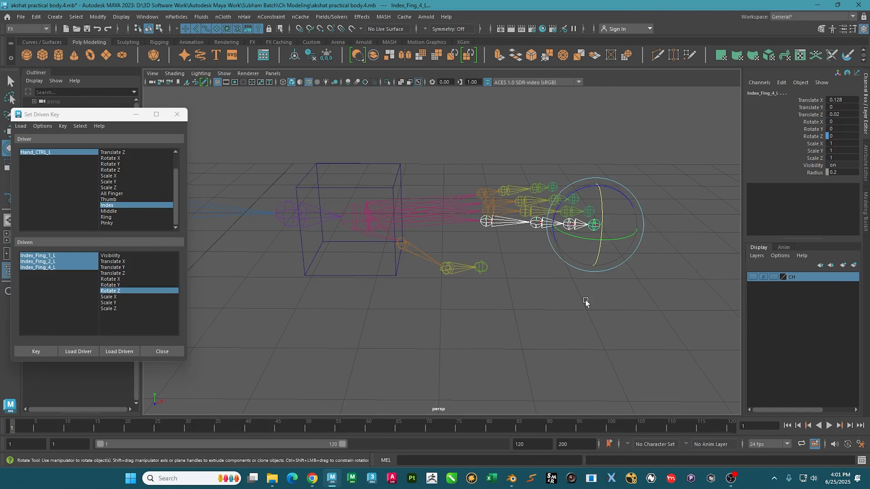
key("space")
key("space")
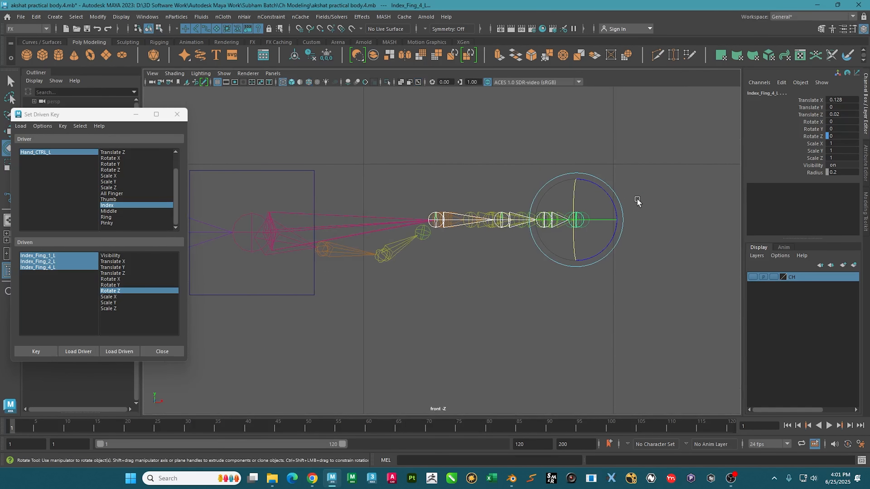
left_click_drag(622, 209, 612, 187)
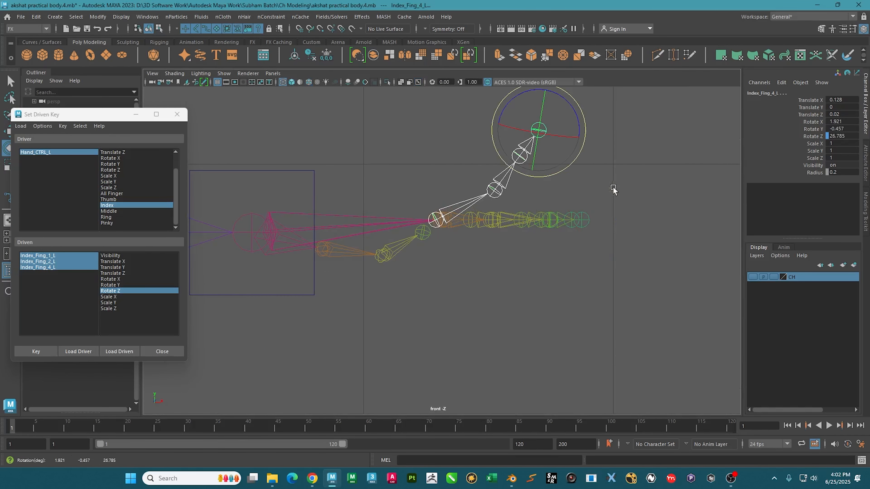
double_click(852, 135)
type("25")
key("Return")
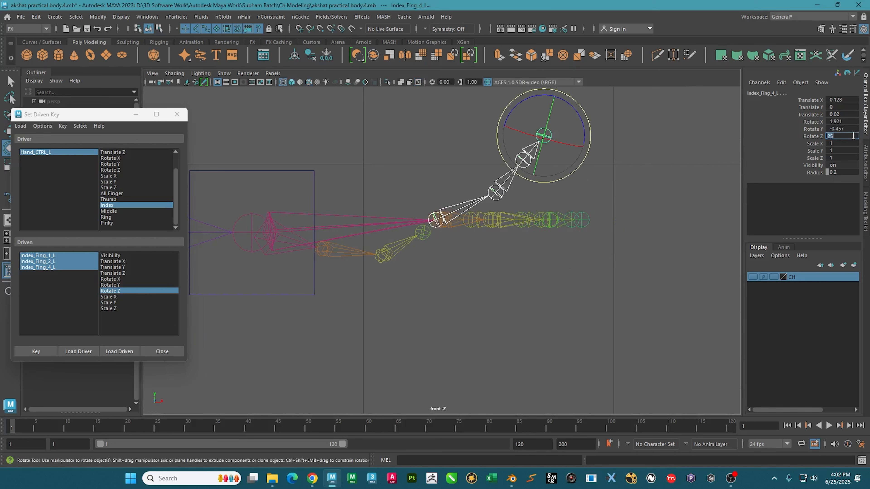
left_click(41, 351)
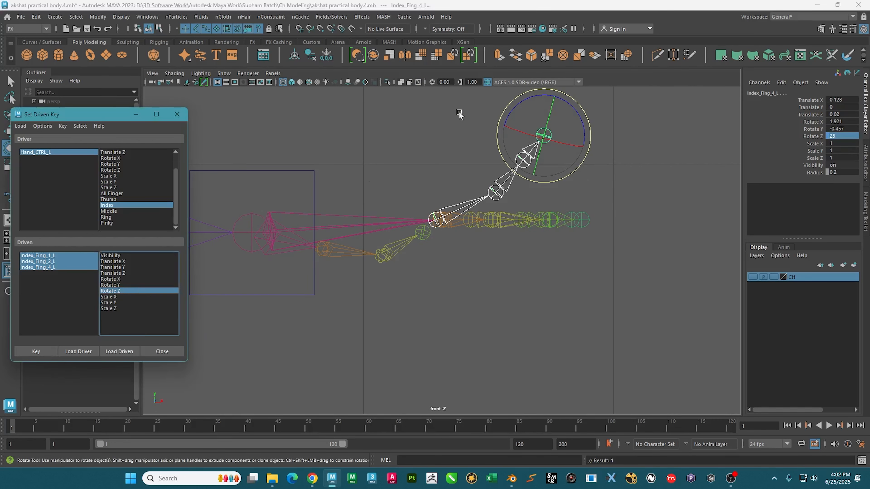
- Choose Middle as the driver attribute and select the middle finger joints from the knuckle to the tip
left_click(116, 211)
middle_click(628, 149)
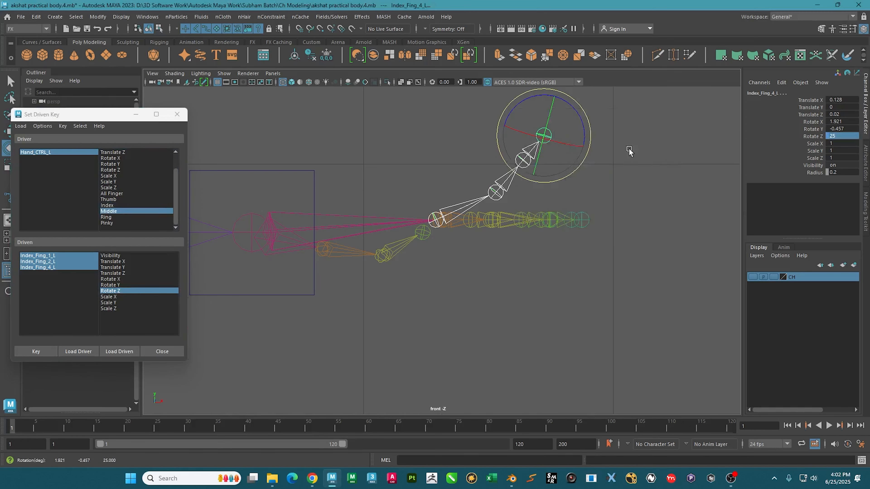
key("space")
key("space")
left_click_drag(616, 217, 467, 260, "alt")
scroll(627, 239, "up", 3)
left_click(619, 260)
key("w")
left_click_drag(525, 215, 535, 241, "shift")
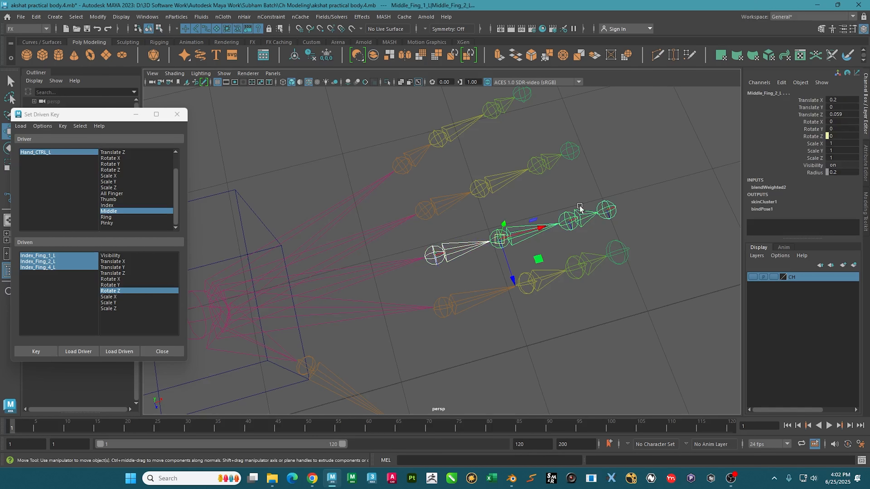
left_click_drag(584, 201, 593, 219, "shift")
left_click_drag(616, 192, 598, 240, "shift")
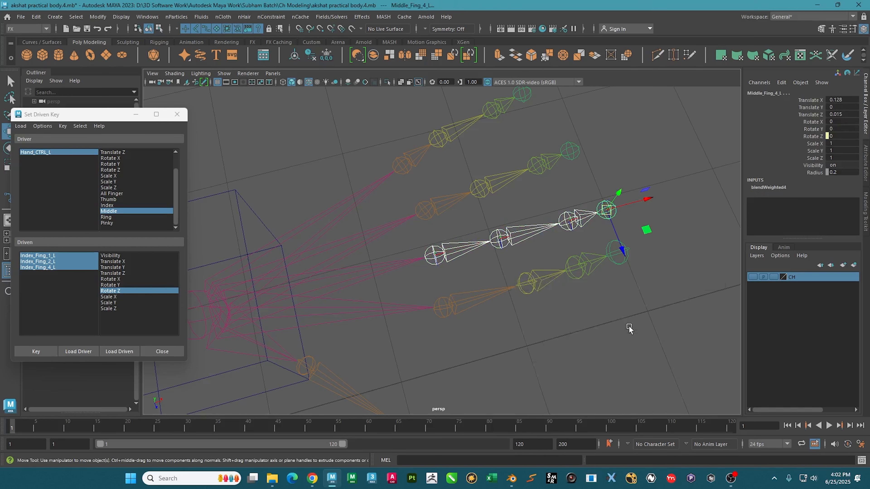
- Try to rotate the selected middle finger joints upward in the front view, and undo the rotation
key("space")
key("space")
key("space")
key("space")
middle_click_drag(404, 291, 430, 289, "alt")
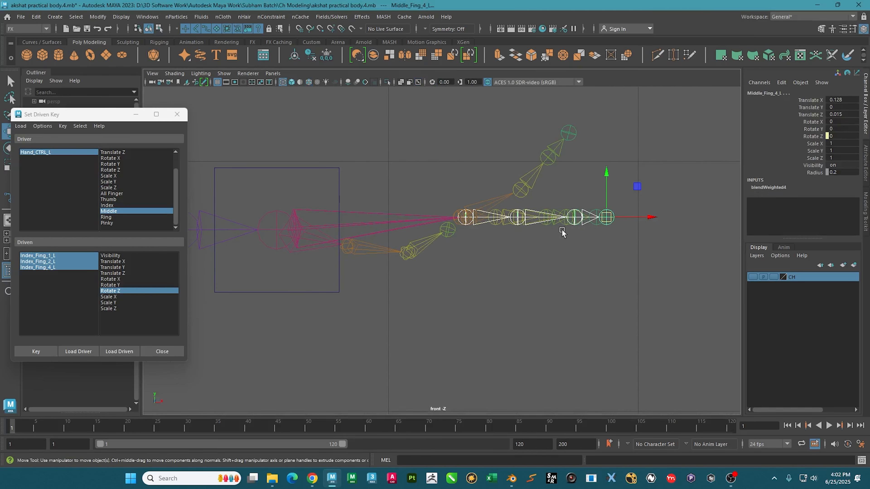
key("e")
left_click_drag(649, 201, 640, 186)
key("ctrl+z")
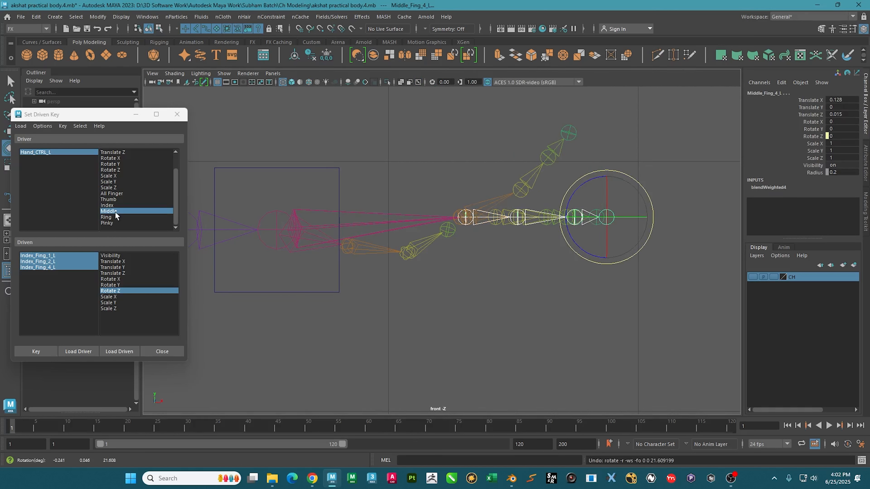
- Select Hand_CTRL_L with Index as the driver attribute, and set its Thumb attribute to 0 and Index to -5
left_click(46, 151)
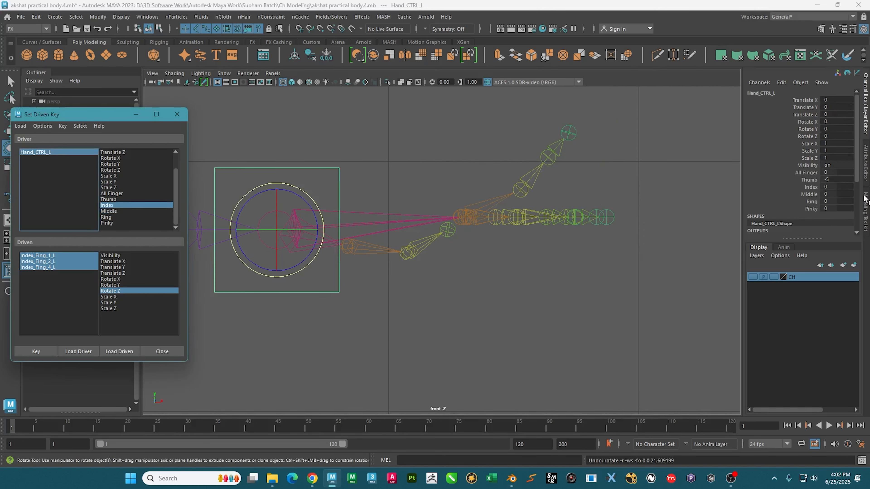
double_click(845, 180)
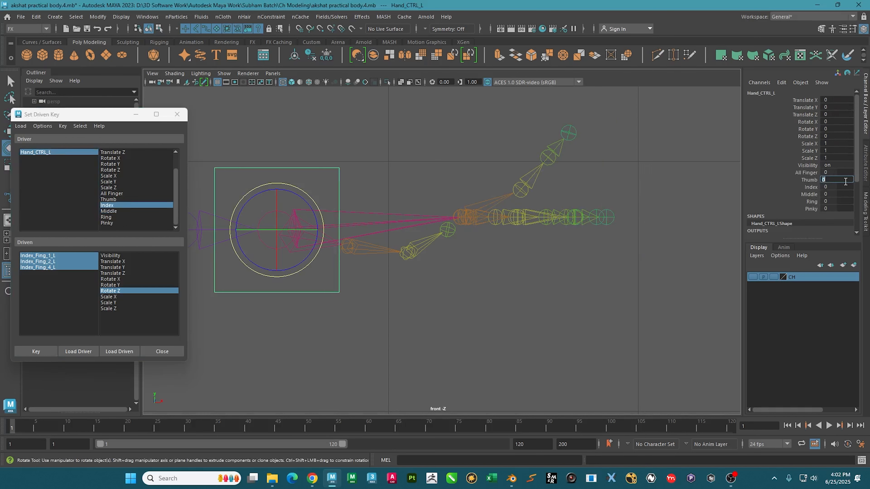
double_click(834, 187)
middle_click_drag(437, 247, 456, 241, "alt")
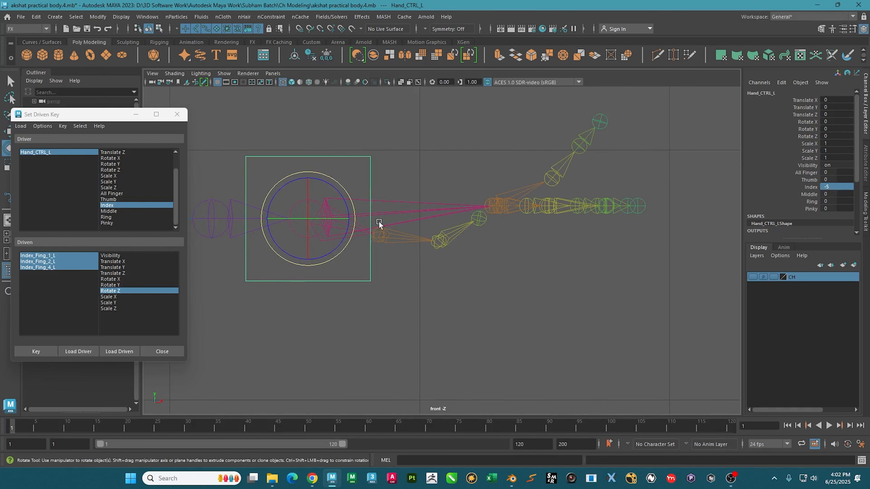
- Select the driven index finger joints and key their Rotate Z against Hand_CTRL_L's Index attribute
left_click(49, 266)
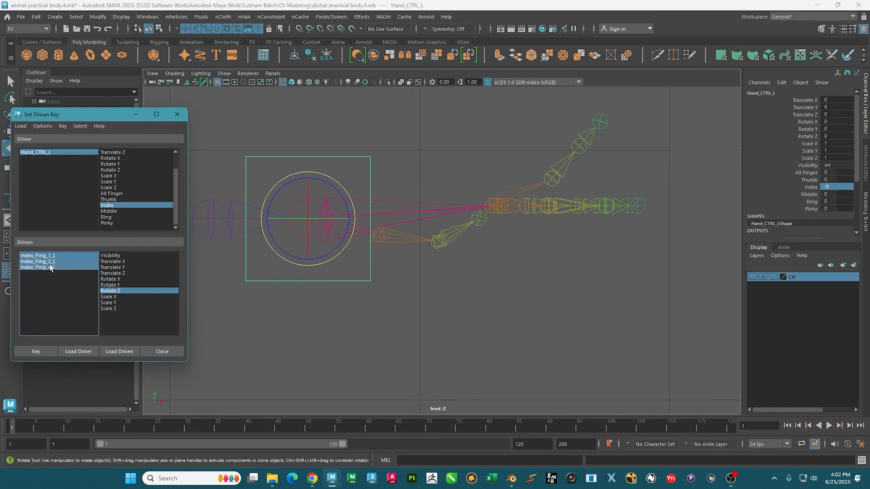
middle_click_drag(522, 220, 507, 244, "alt")
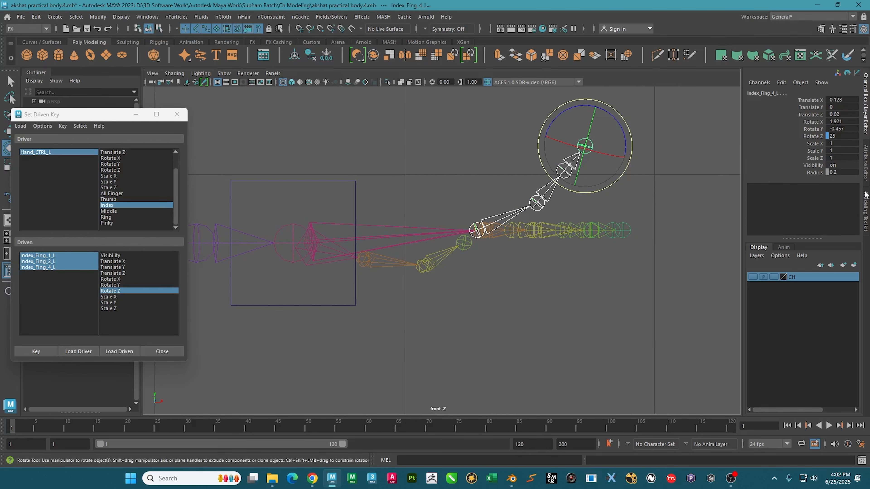
left_click(36, 351)
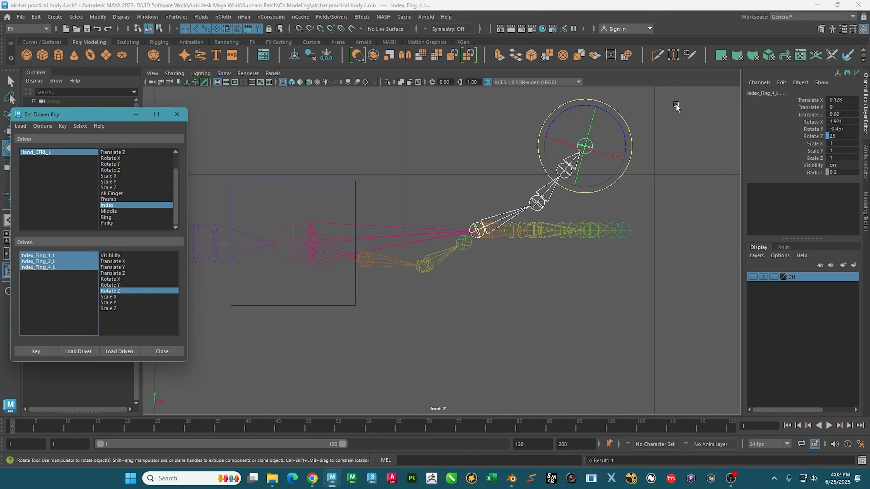
- Select Hand_CTRL_L and scrub its Index attribute in the perspective view to test the index finger's backward bend
key("space")
key("space")
left_click_drag(554, 209, 457, 214, "alt")
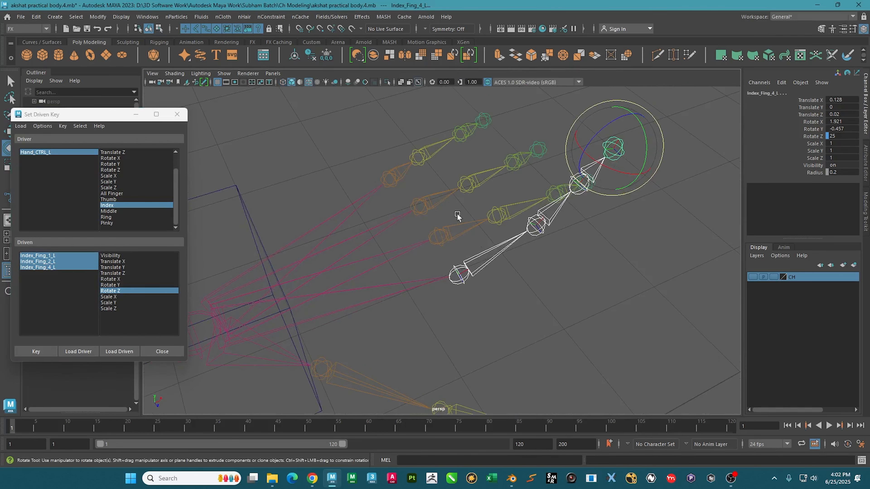
left_click(40, 153)
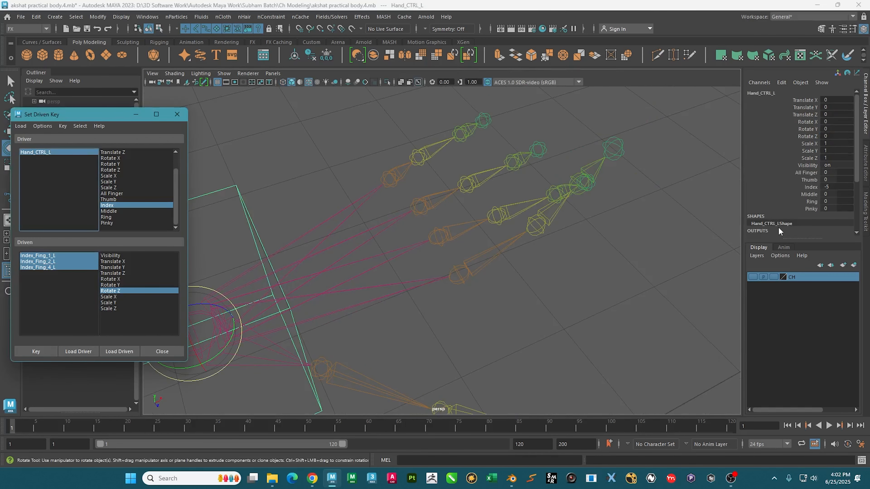
scroll(789, 189, "down", 3)
left_click(810, 166)
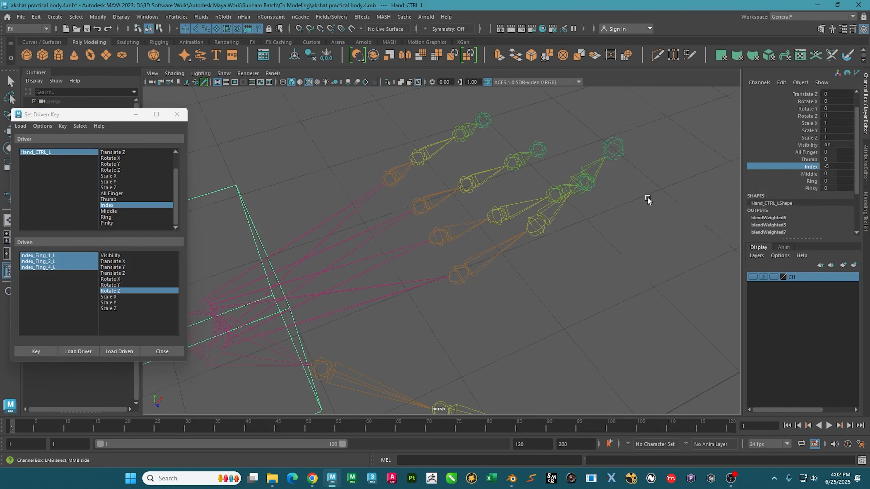
left_click_drag(647, 201, 618, 184, "alt")
mouse_move(683, 194)
middle_mouse_down()
mouse_move(741, 190)
mouse_move(656, 178)
mouse_move(699, 188)
middle_mouse_up()
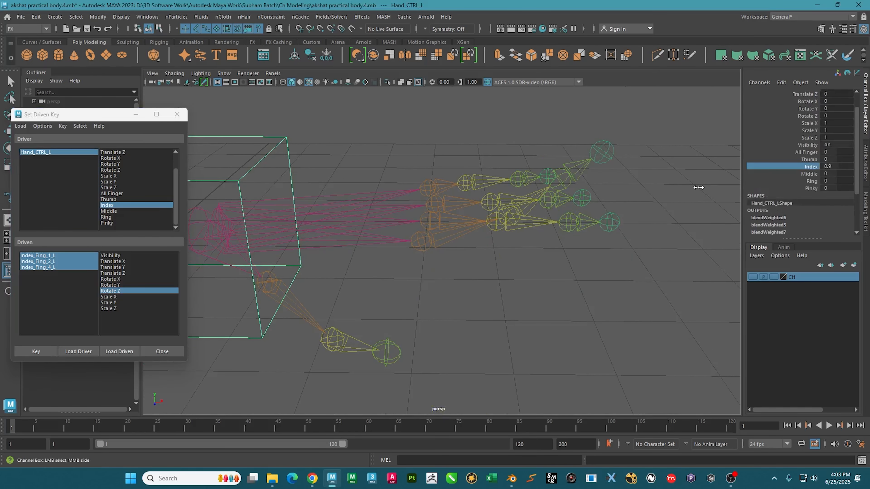
- Set Hand_CTRL_L's Index attribute to 0
left_click(845, 169)
type("0")
key("Return")
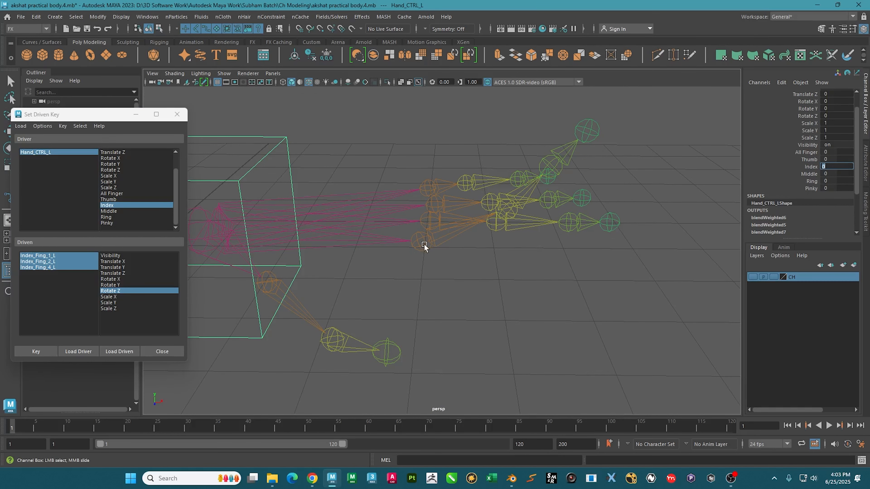
- Select all driven index finger joints, set their Rotate Z to 0 and key it against Index
left_click_drag(423, 247, 442, 249, "alt")
left_click(64, 261)
left_click_drag(64, 261, 64, 272)
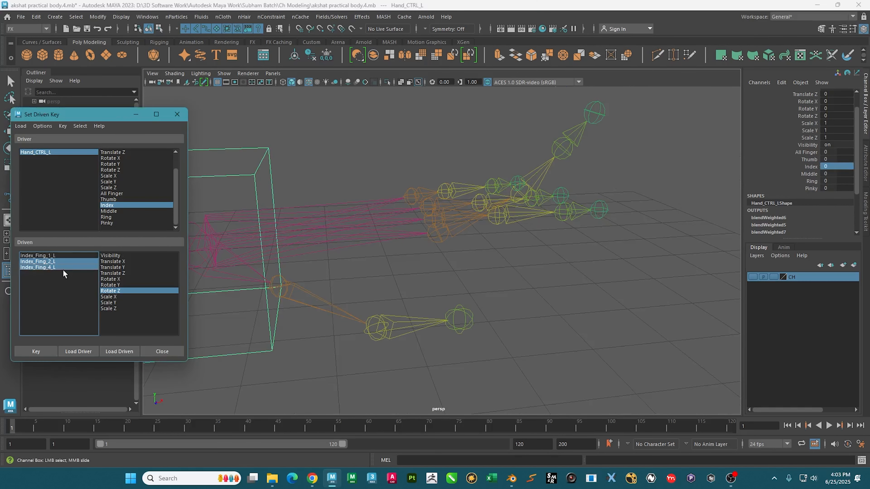
left_click(55, 259, "ctrl")
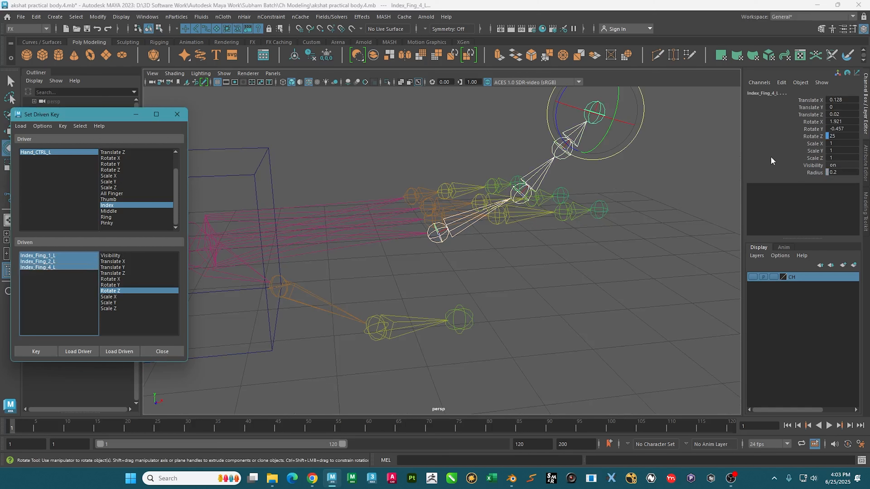
left_click(845, 137)
type("0")
key("Return")
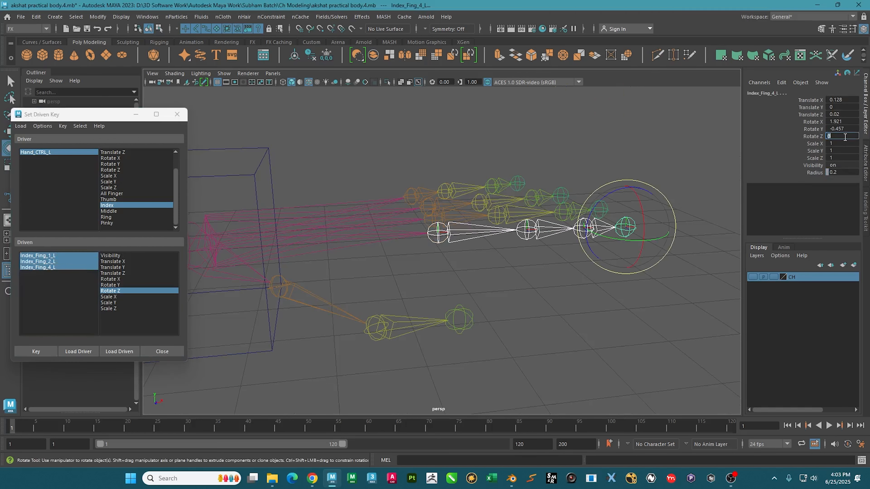
left_click(36, 351)
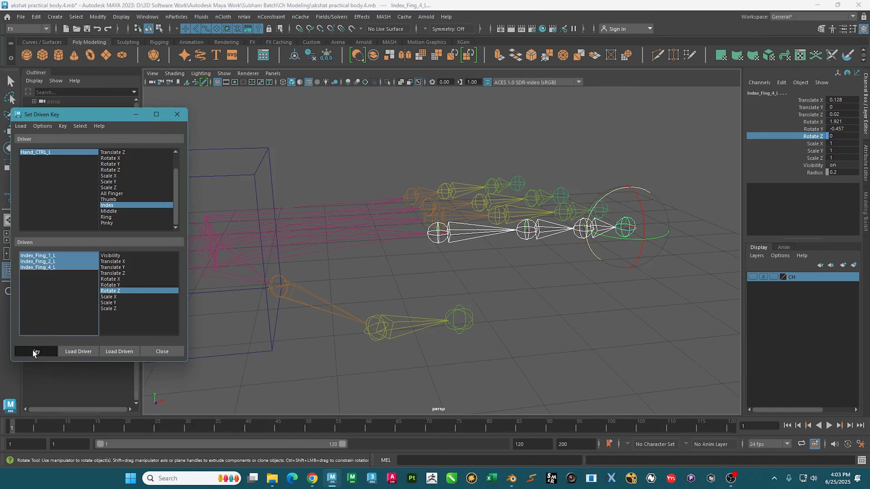
- Scrub Hand_CTRL_L's Index attribute up to 10 to test the index finger's curl, and set Index to -5
left_click(590, 157)
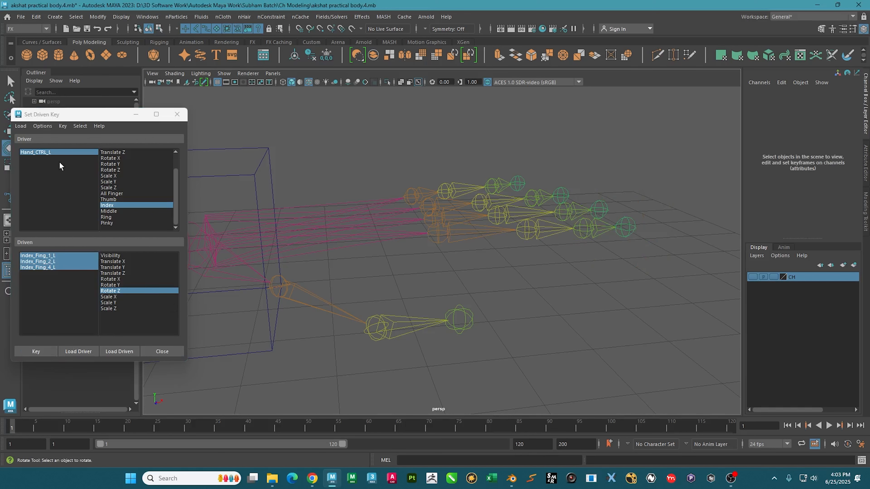
left_click(59, 152)
left_click(810, 186)
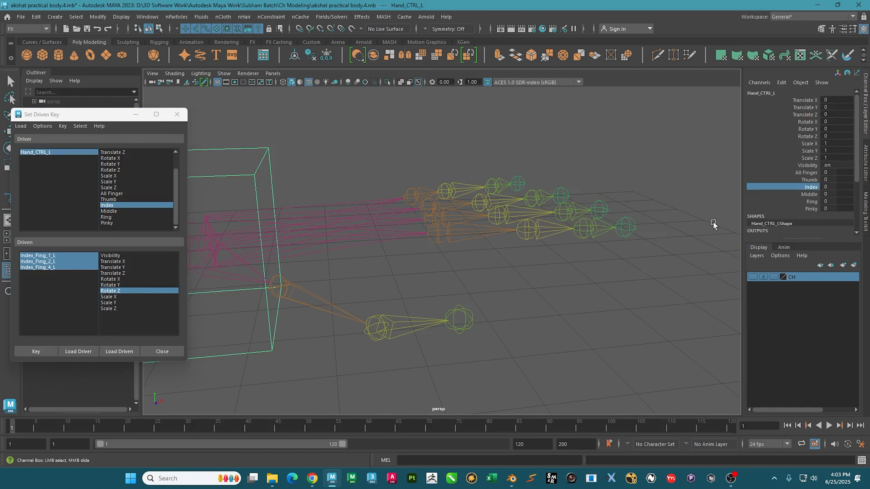
middle_click_drag(709, 209, 760, 202)
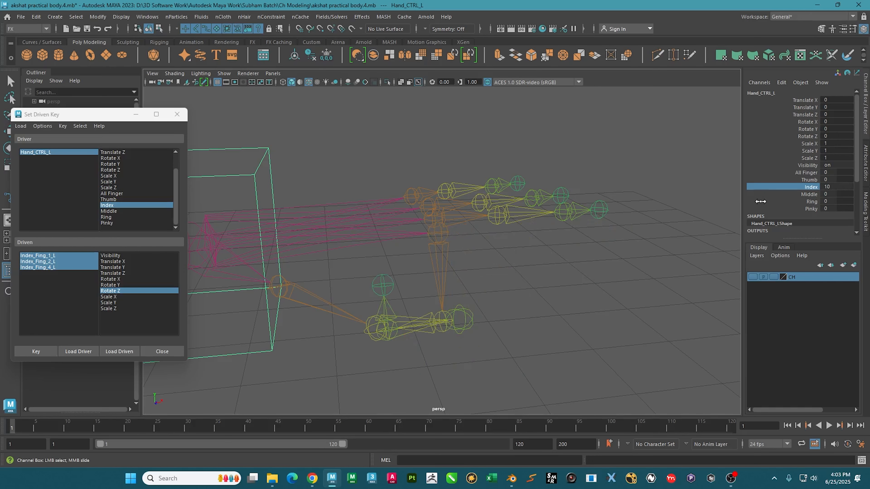
left_click_drag(651, 241, 577, 242, "alt")
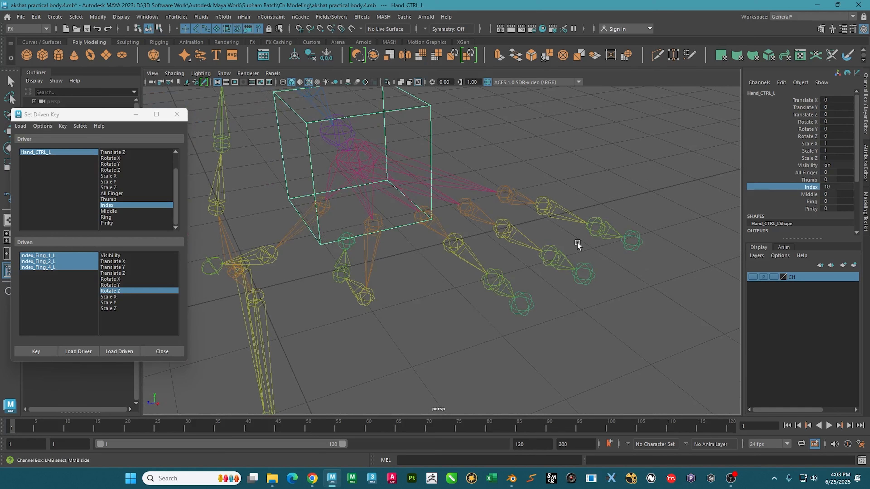
left_click_drag(564, 254, 501, 323, "alt")
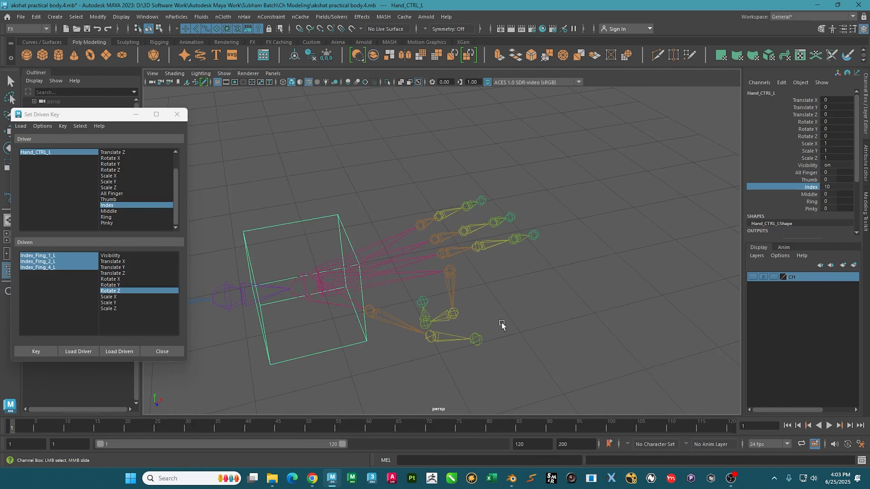
double_click(845, 186)
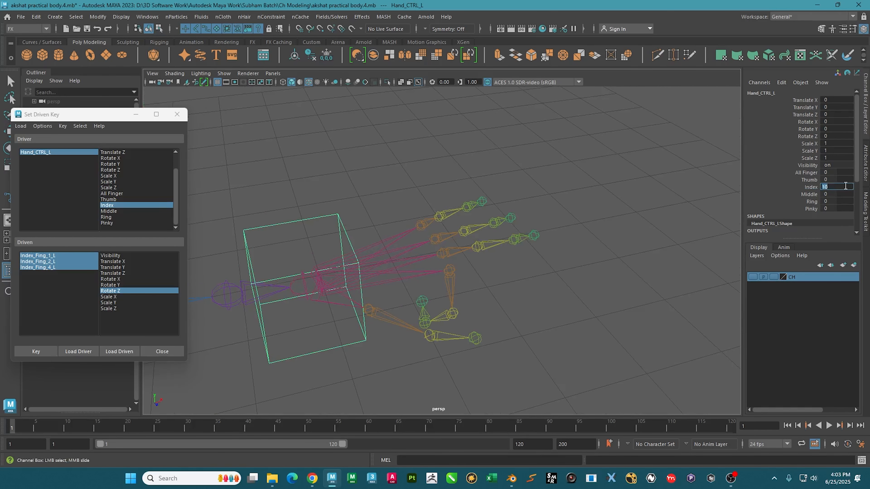
key("Return")
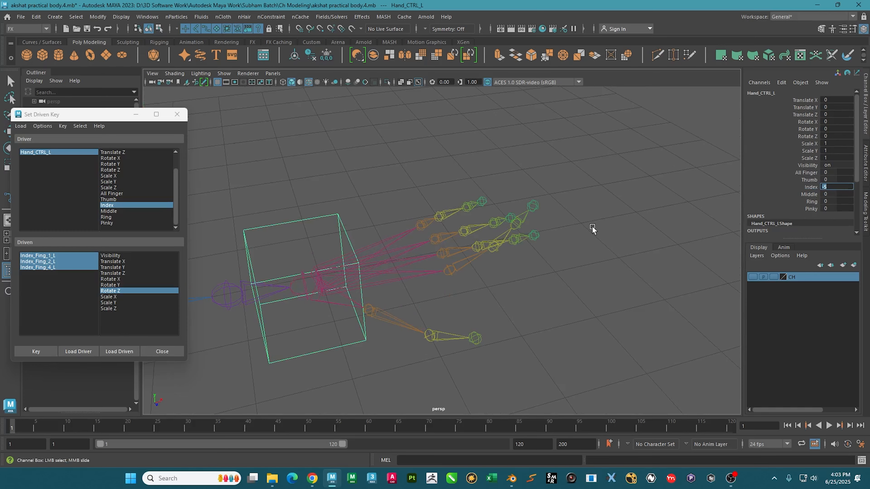
- Select the middle finger joints from the knuckle to the tip and load them as the driven objects
scroll(592, 229, "up", 5)
left_click(596, 268)
key("e")
left_click_drag(596, 268, 579, 298, "alt")
left_click_drag(440, 303, 457, 280, "alt")
key("w")
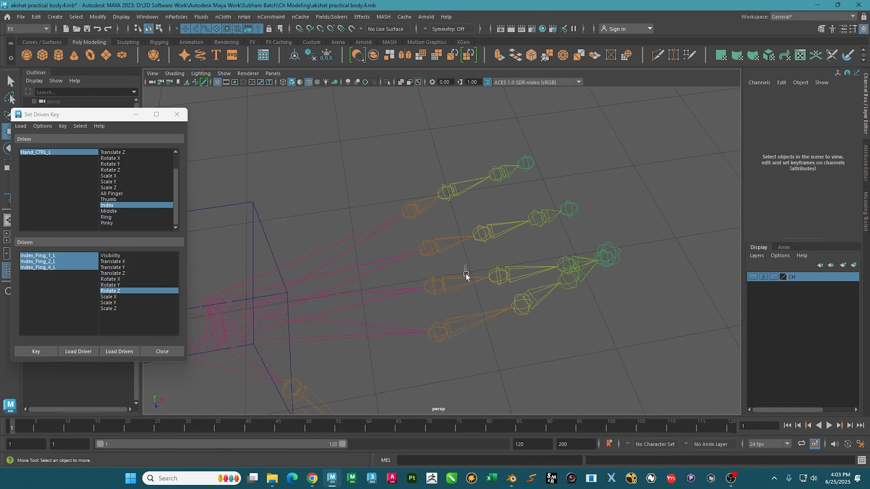
left_click(556, 266)
left_click_drag(558, 267, 584, 319, "alt")
left_click(551, 345)
left_click(575, 347)
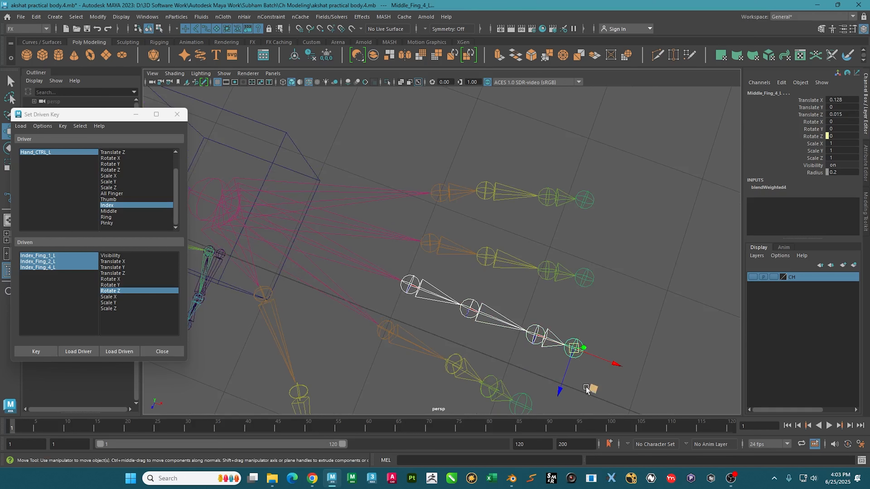
left_click(115, 353)
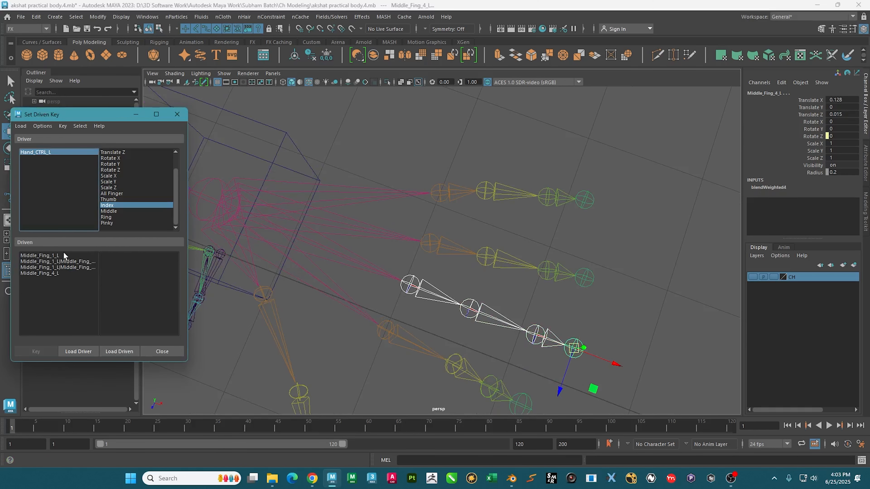
- Choose Rotate Z of all driven middle finger joints and Middle as the driver attribute
left_click_drag(64, 254, 65, 286)
left_click(116, 290)
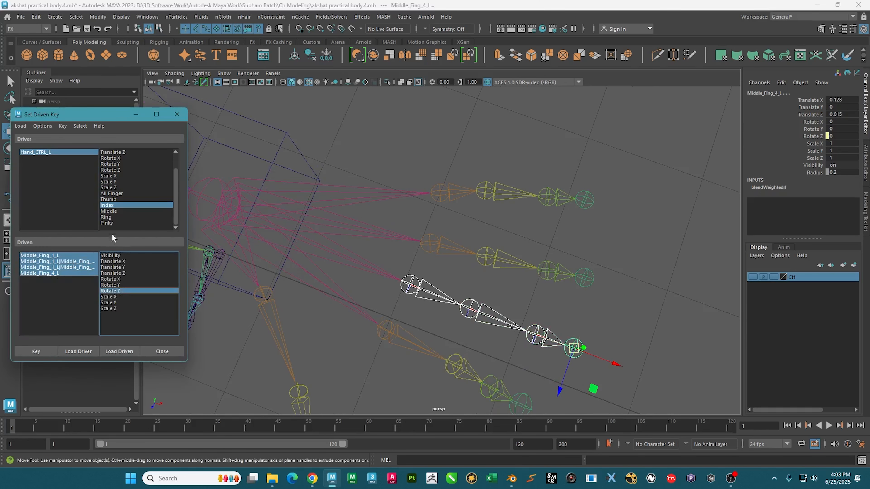
left_click(114, 212)
left_click_drag(496, 326, 539, 239, "alt")
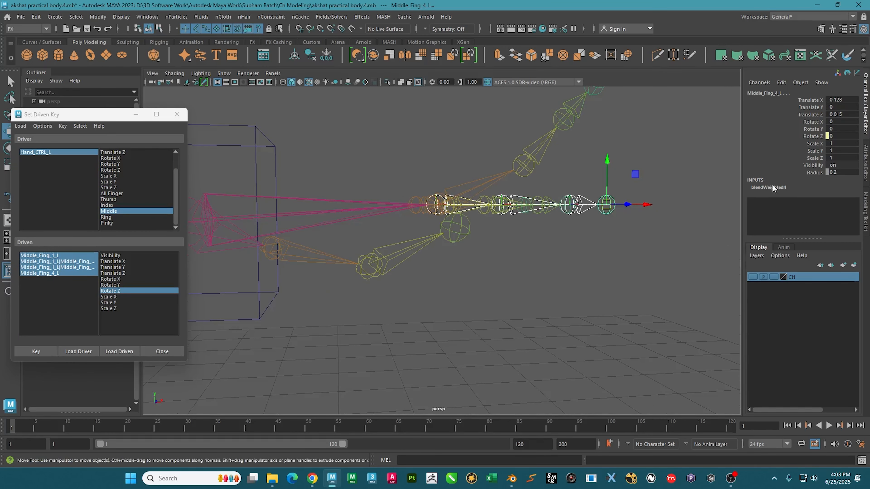
- Select Hand_CTRL_L as the driver and set its Middle attribute to -5
left_click(34, 152)
double_click(834, 186)
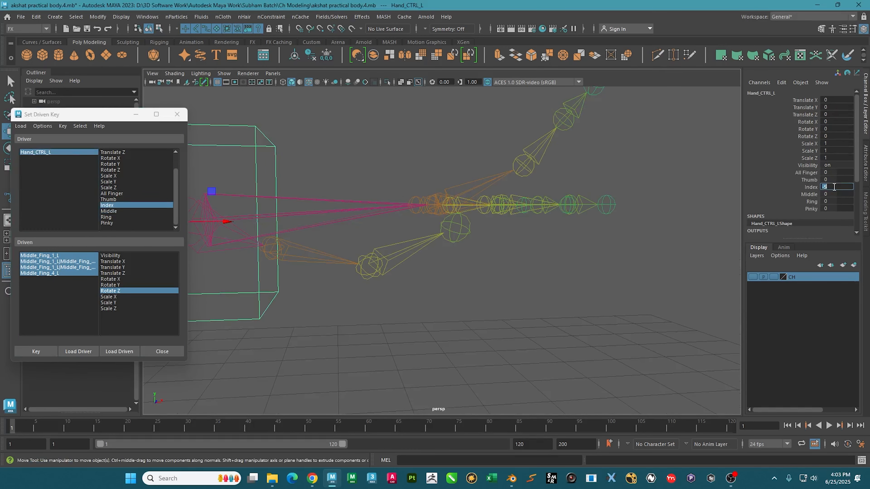
left_click(839, 195)
left_click(809, 195)
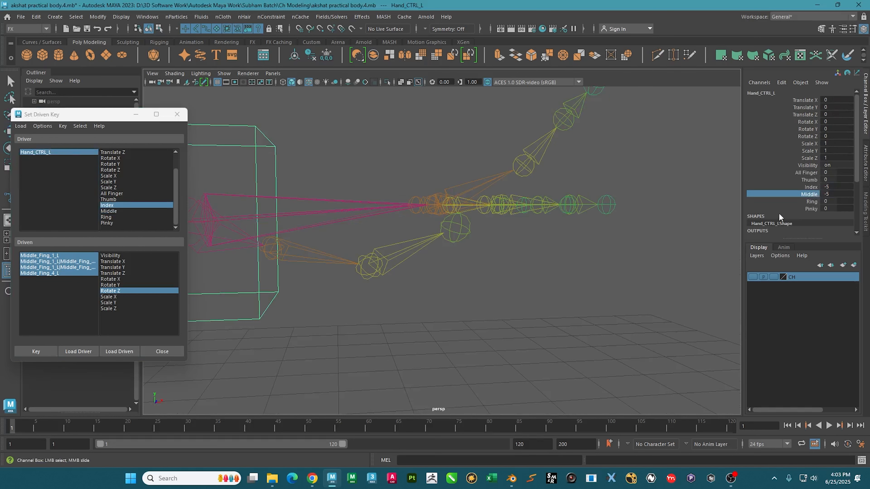
- Select the driven middle finger joints, set their Rotate Z to 25 and key it with Index as the driver attribute
left_click_drag(66, 256, 65, 281)
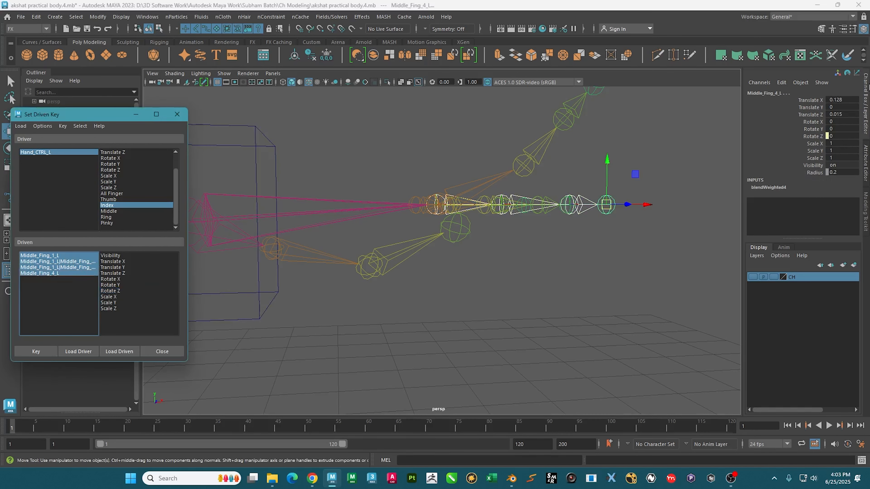
left_click(850, 136)
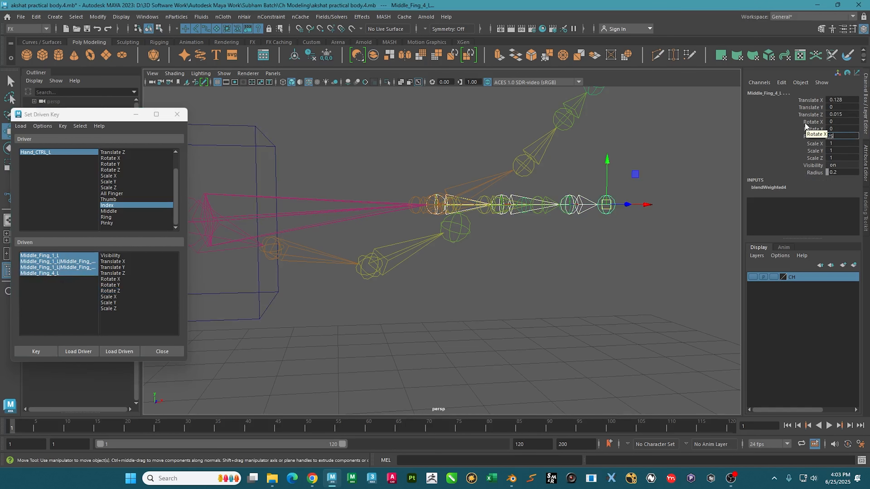
key("Return")
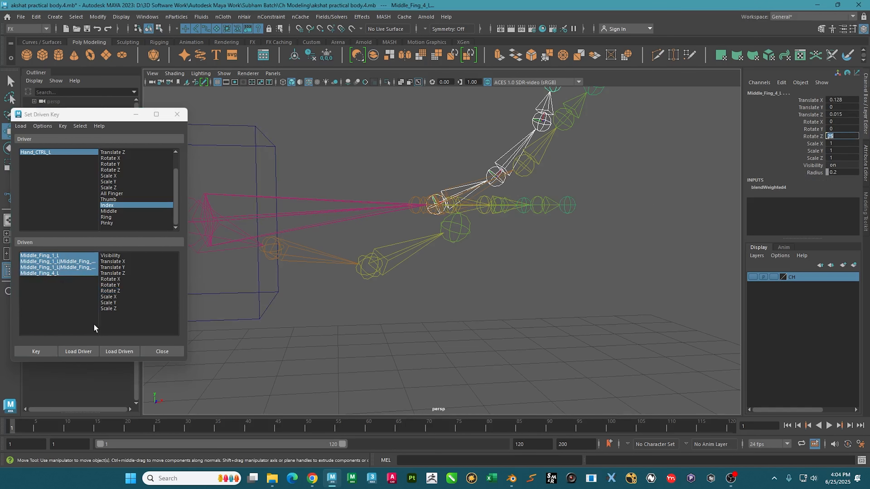
left_click(110, 290)
left_click(37, 351)
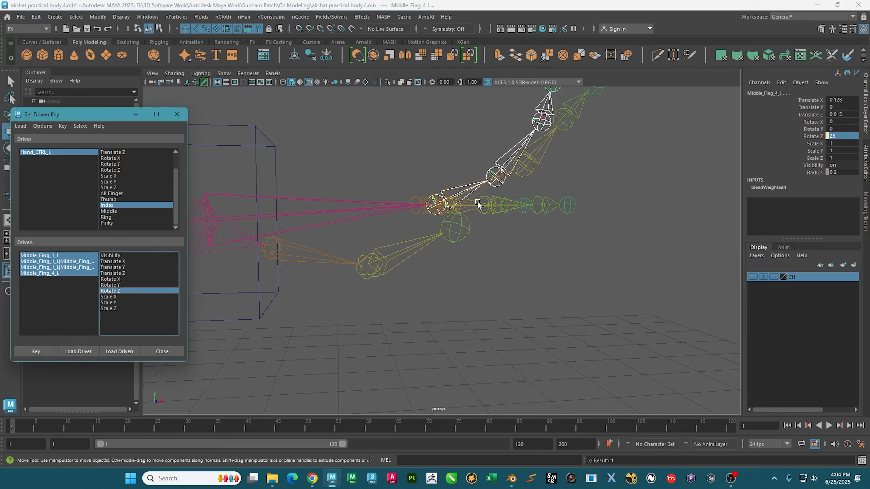
- Select the ring finger joints from the knuckle to the tip and load them as the driven objects
left_click_drag(481, 200, 487, 235, "alt")
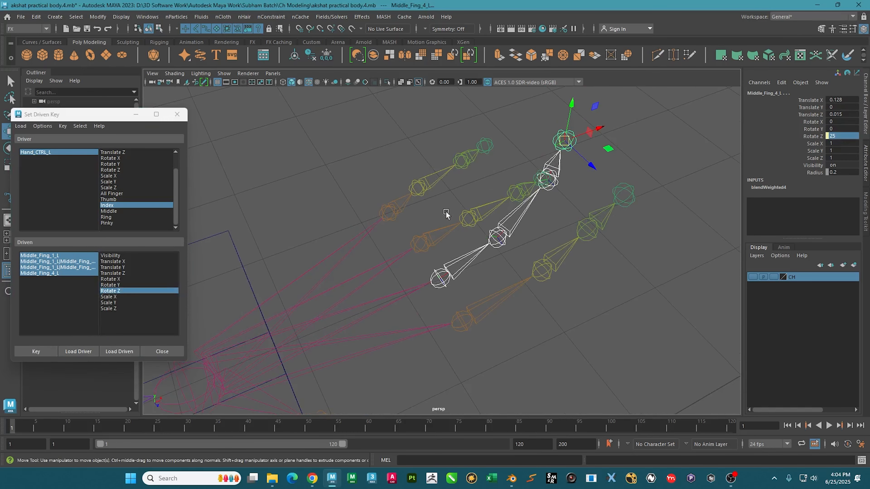
left_click_drag(446, 213, 433, 226, "alt")
left_click(442, 244)
left_click(496, 199)
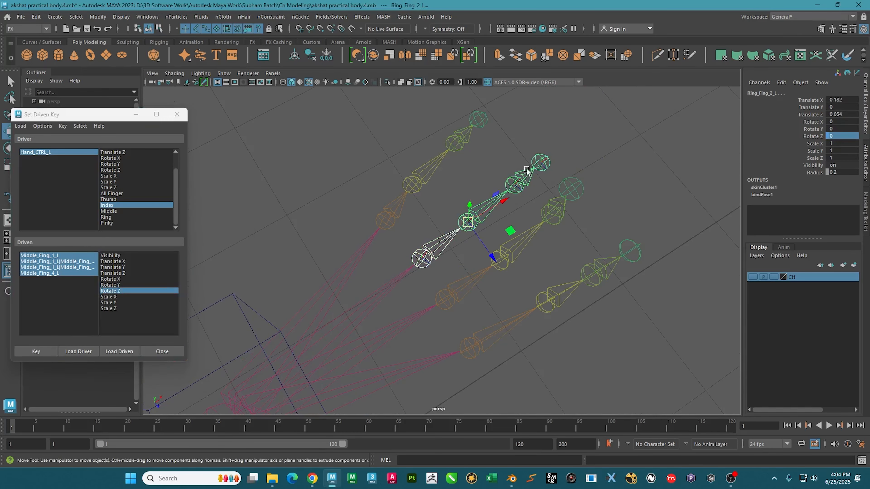
left_click_drag(559, 170, 578, 276, "alt")
left_click(554, 222, "shift")
left_click(119, 351)
- Select all four driven ring finger joints and choose Ring as the driver attribute
left_click(64, 255)
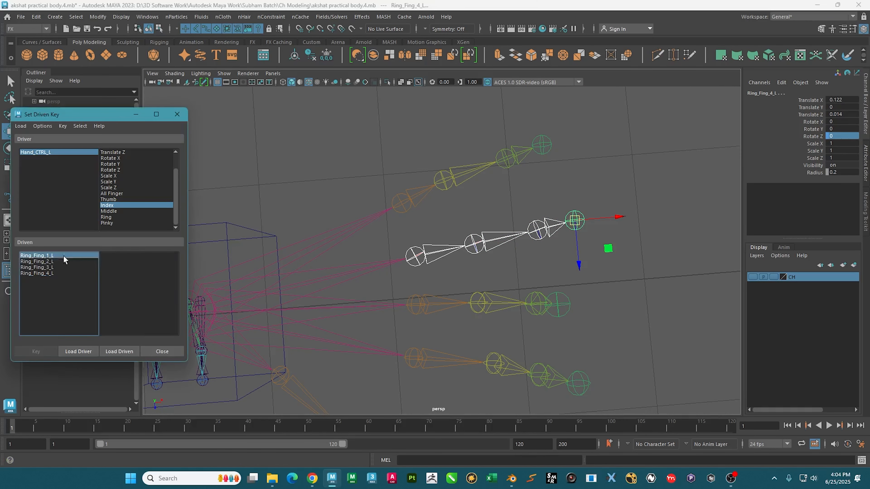
left_click(51, 273, "shift")
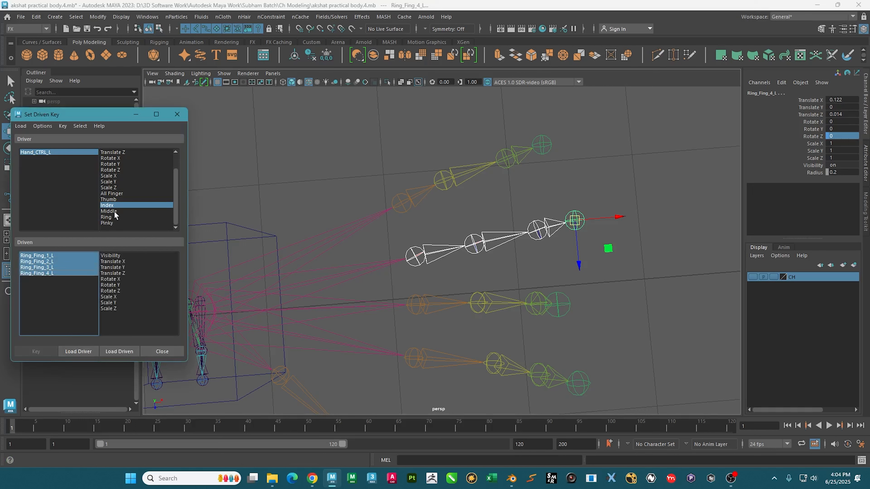
left_click(111, 217)
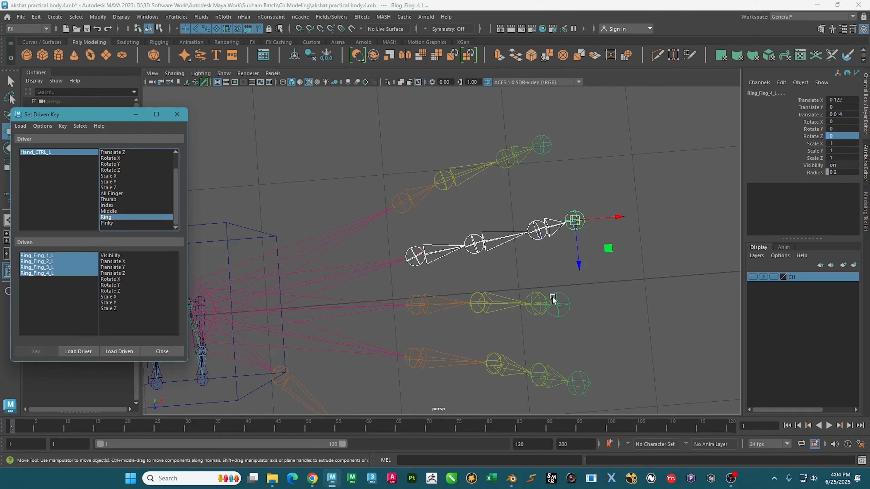
- Choose Rotate Z as the driven attribute for the ring finger joints and set Hand_CTRL_L's Ring attribute to -5
left_click_drag(578, 301, 590, 245, "alt")
middle_click_drag(590, 243, 592, 289, "alt")
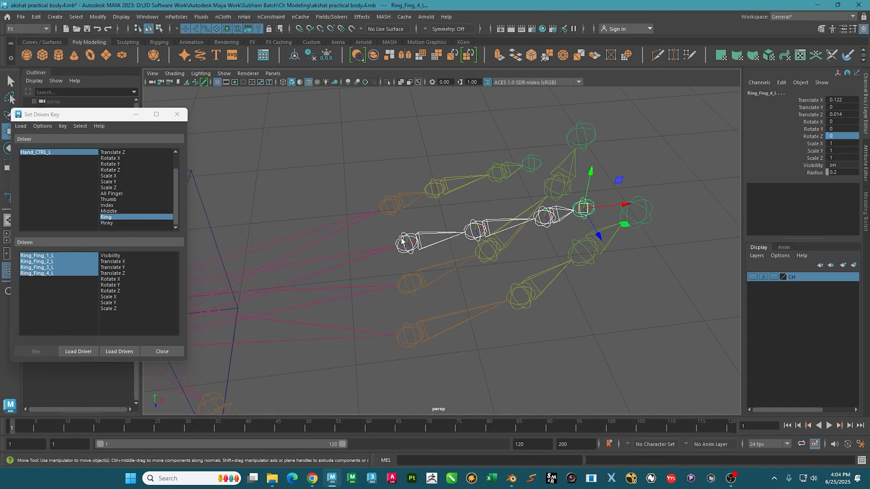
left_click(112, 291)
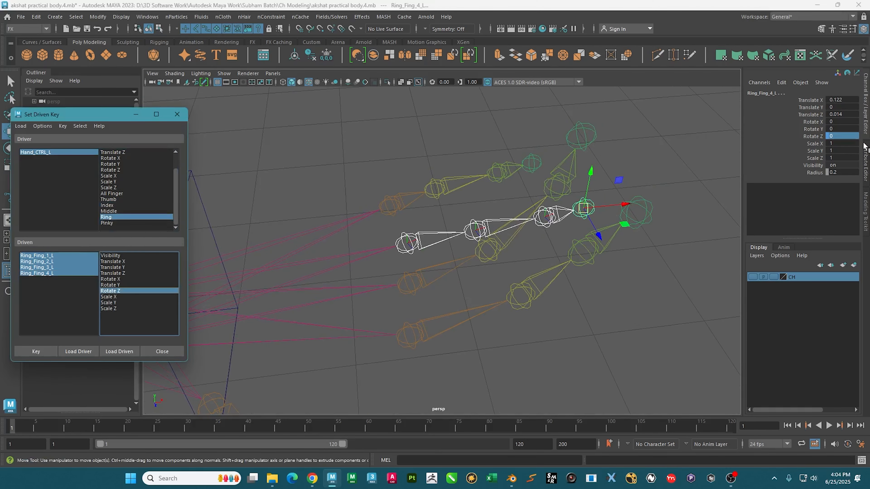
left_click(35, 152)
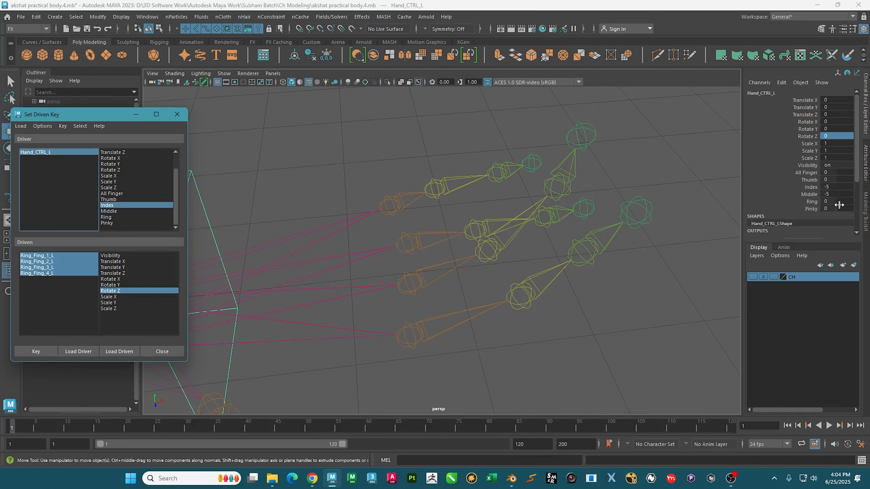
double_click(840, 201)
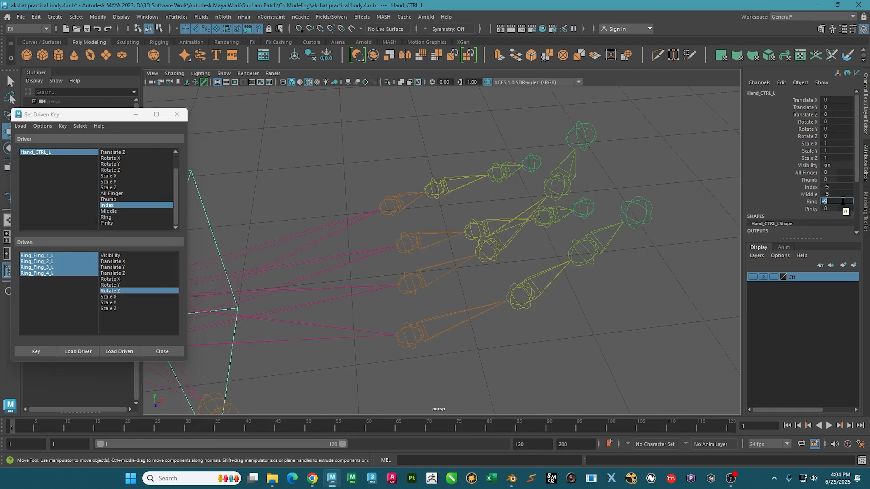
left_click(813, 202)
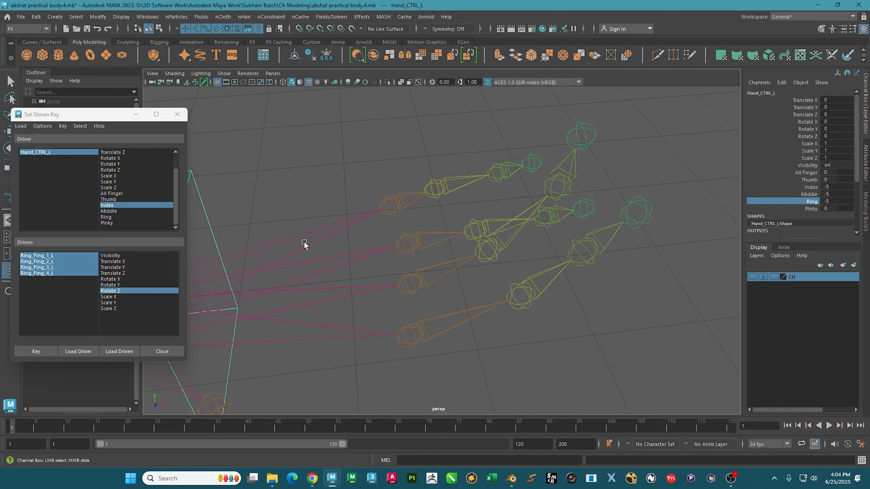
- Select the driven ring finger joints, set their Rotate Z to 25 and key it with Index as the driver attribute
left_click(62, 259)
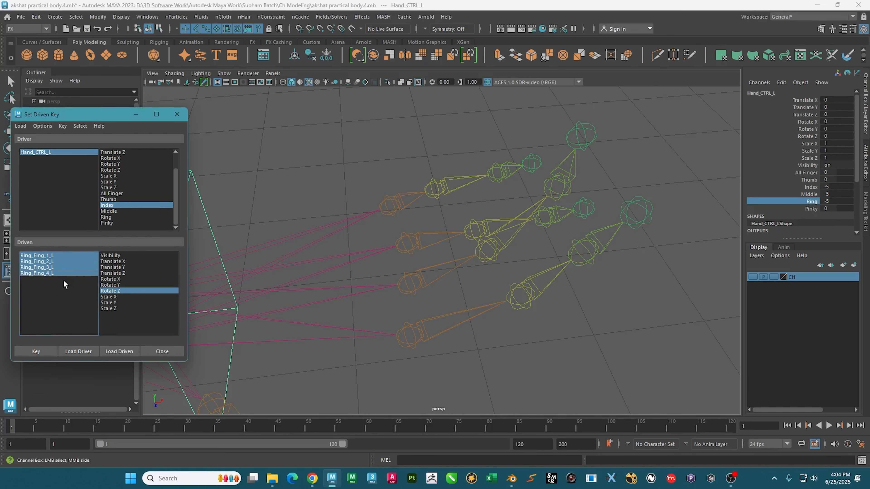
left_click(842, 139)
double_click(844, 136)
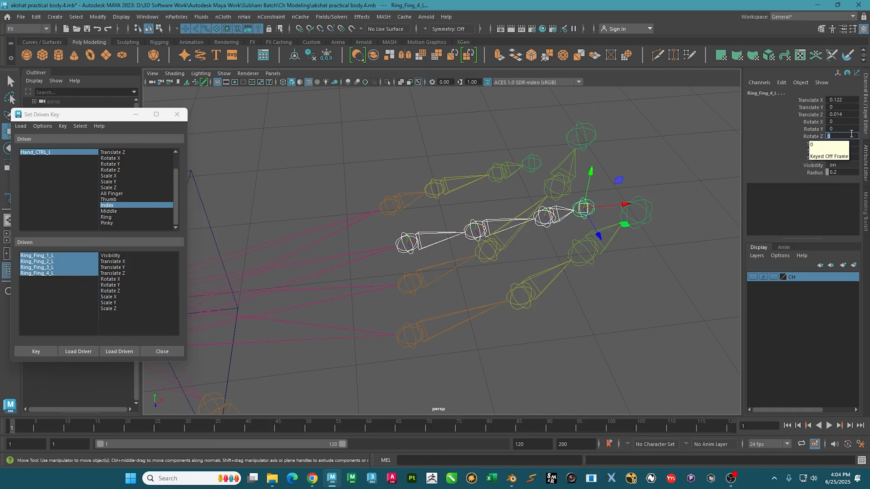
type("25")
key("Return")
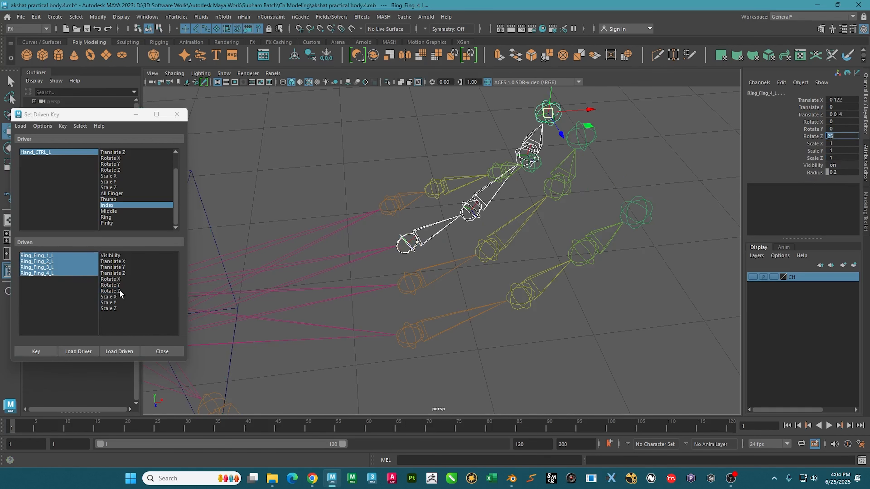
left_click(113, 290)
left_click(37, 351)
left_click_drag(336, 237, 431, 239, "alt")
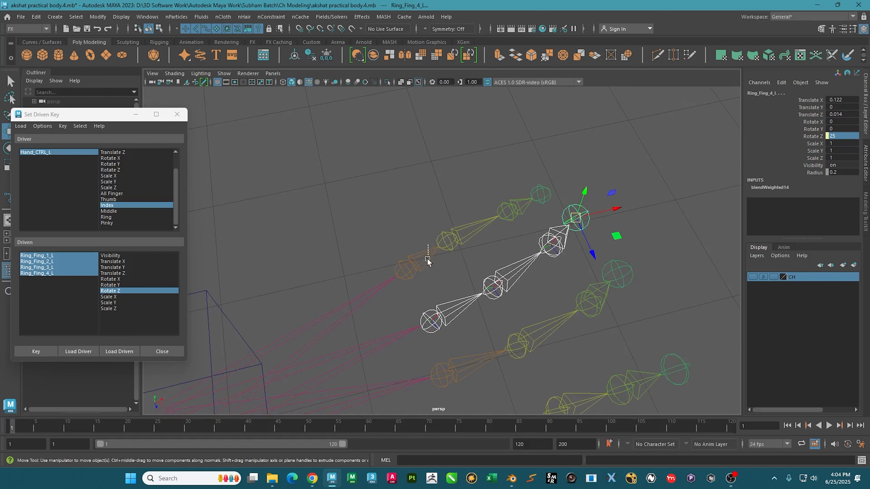
left_click(428, 240)
left_click(477, 212)
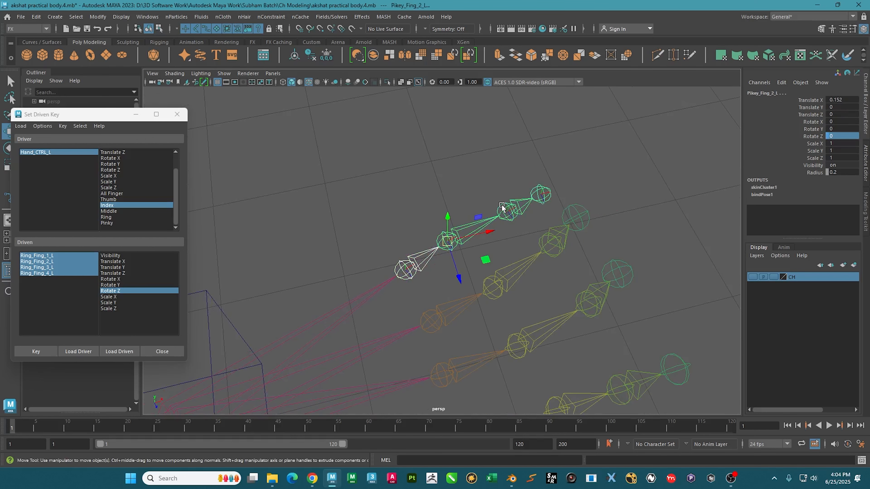
left_click_drag(502, 205, 520, 210, "alt")
- Select Hand_CTRL_L as the driver and set its Pinky attribute to -5
left_click(47, 155)
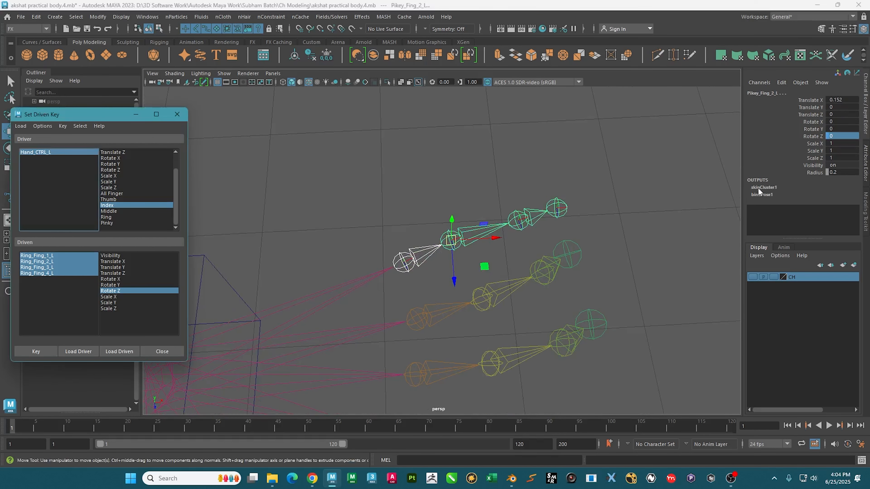
left_click(50, 154)
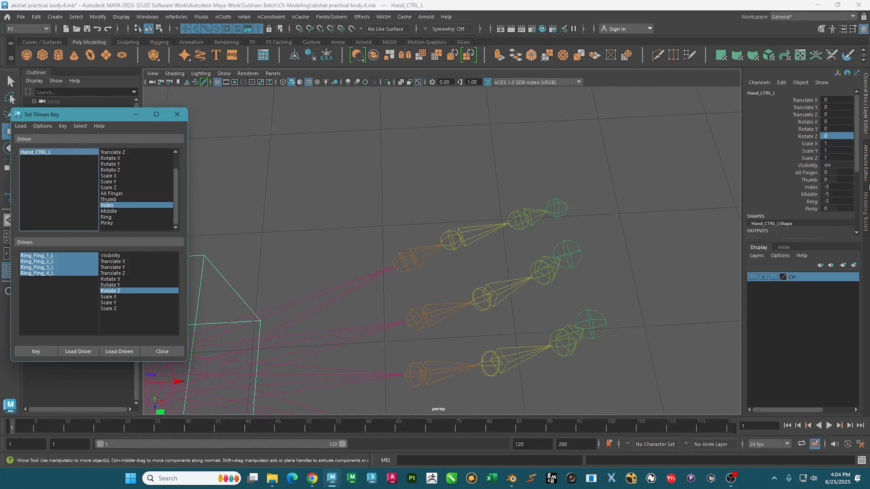
left_click(833, 208)
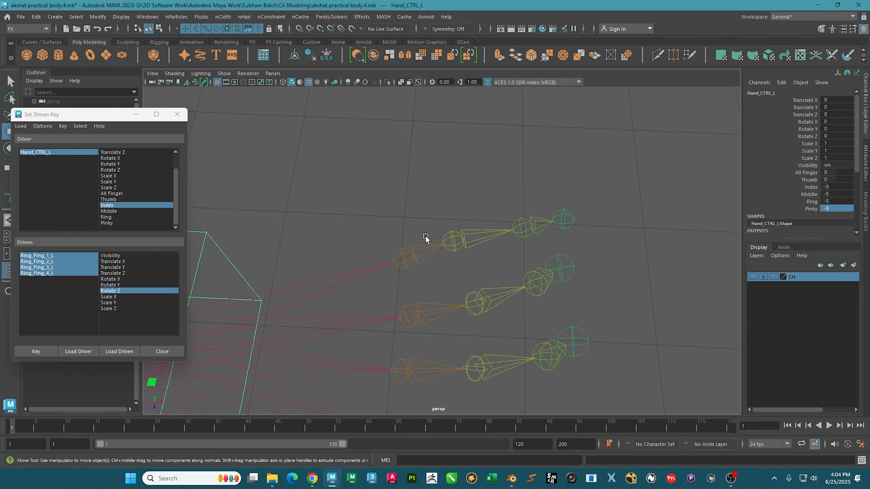
- Select the four little finger joints from the knuckle to the tip and load them as the driven objects
left_click_drag(425, 236, 421, 245, "alt")
left_click(422, 246)
left_click(492, 247, "shift")
left_click_drag(570, 219, 546, 230, "alt")
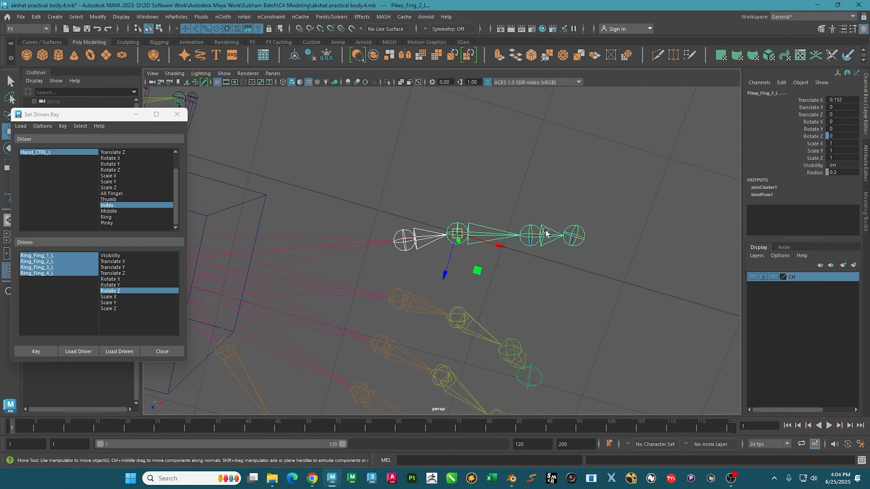
left_click(574, 237)
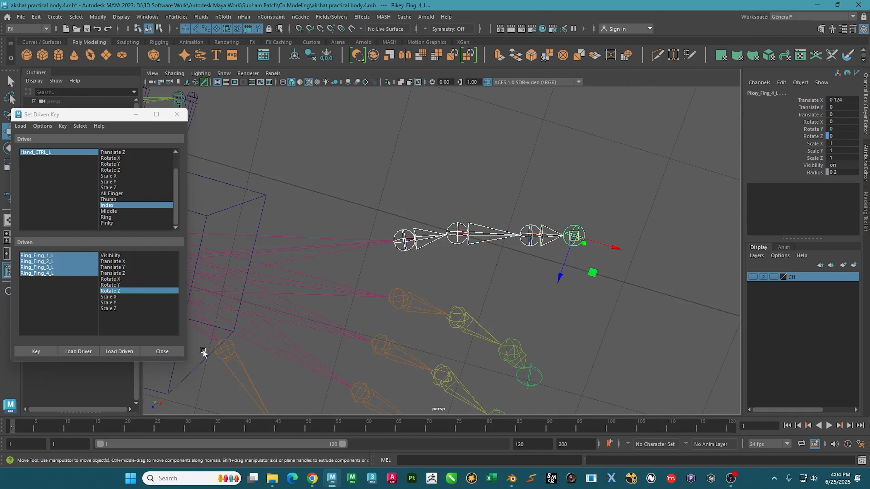
left_click(115, 354)
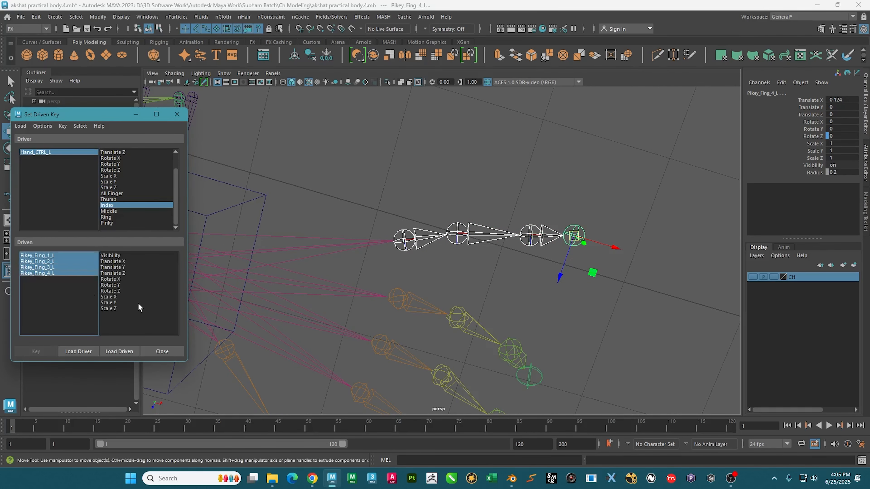
- Set the little finger joints' Rotate Z to 25 and key it as driven with Index as the driver attribute
left_click(120, 291)
left_click_drag(421, 267, 404, 271, "alt")
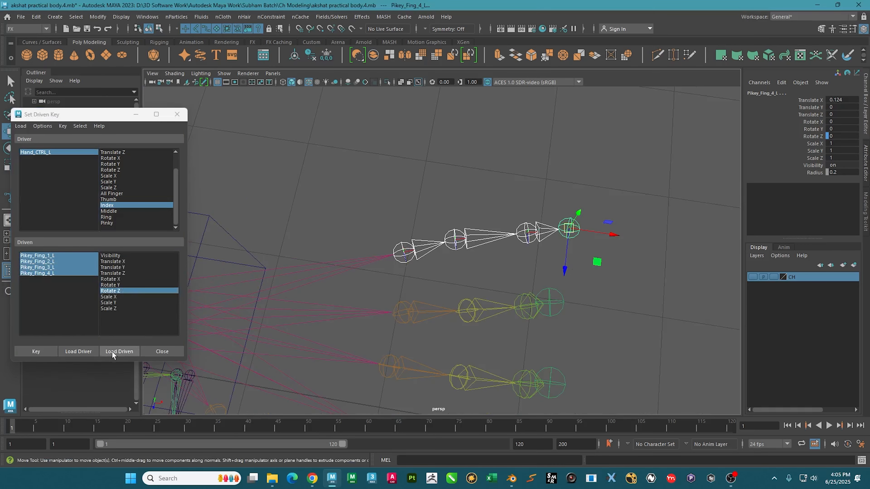
left_click_drag(345, 264, 373, 186, "alt")
left_click(845, 135)
left_click(846, 136)
type("2")
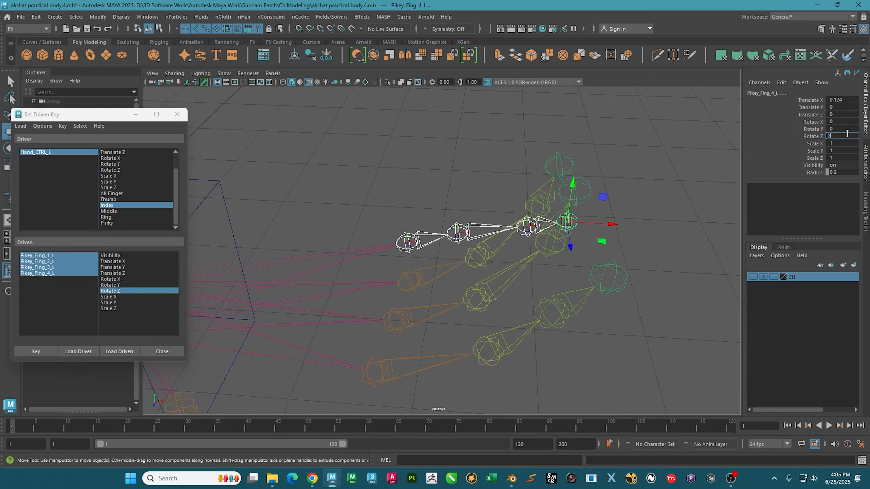
type("5")
key("Return")
left_click(32, 352)
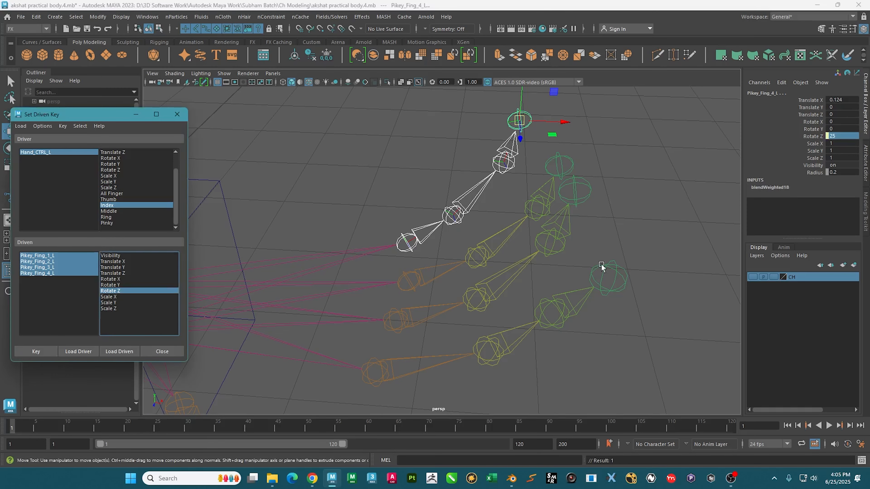
left_click_drag(601, 268, 297, 245, "alt")
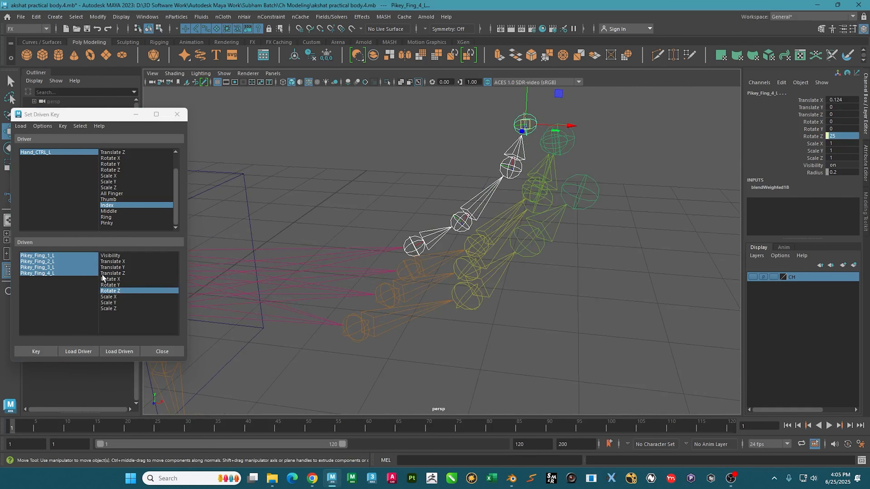
- Select Hand_CTRL_L and test the backward bend by scrubbing its Index, Middle and Ring attributes down to -10
left_click_drag(357, 200, 371, 204, "alt")
left_click(218, 190)
scroll(721, 254, "down", 4)
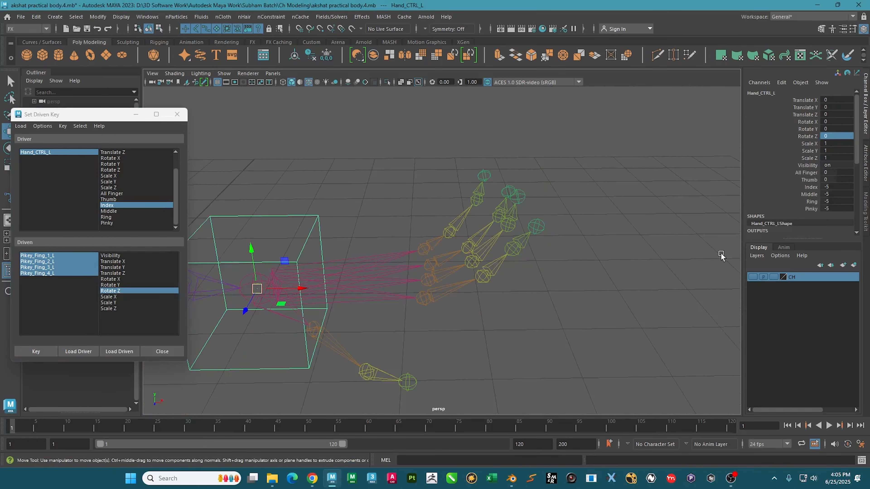
left_click(811, 187)
middle_click_drag(551, 206, 449, 196)
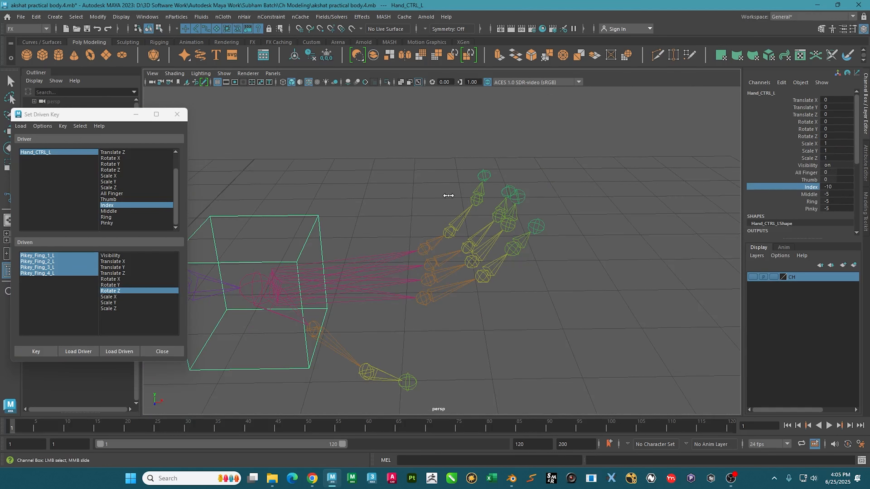
left_click(813, 198)
middle_click_drag(604, 206, 446, 222)
left_click(812, 201)
- Scrub Hand_CTRL_L's Pinky attribute, and scrub Index, Middle, Ring and Pinky together to -10 to test the bend
left_click(812, 209)
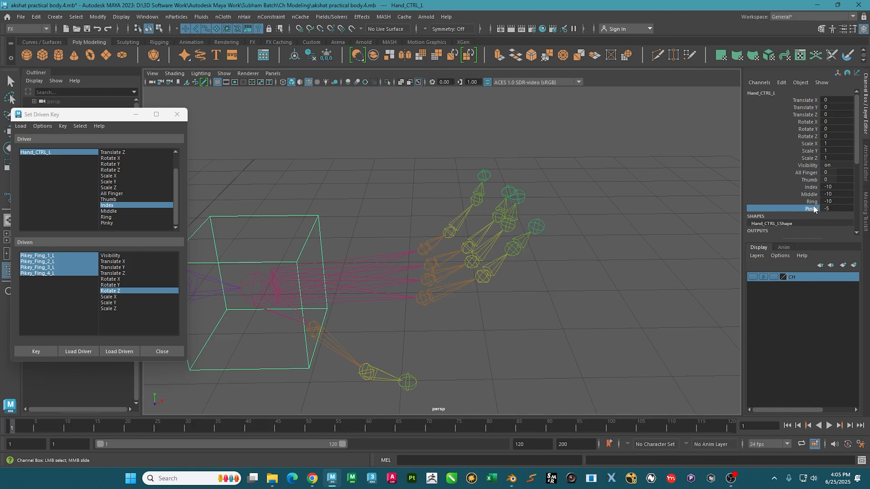
middle_click_drag(533, 184, 594, 222)
left_click_drag(802, 189, 805, 209)
middle_click_drag(602, 206, 454, 201)
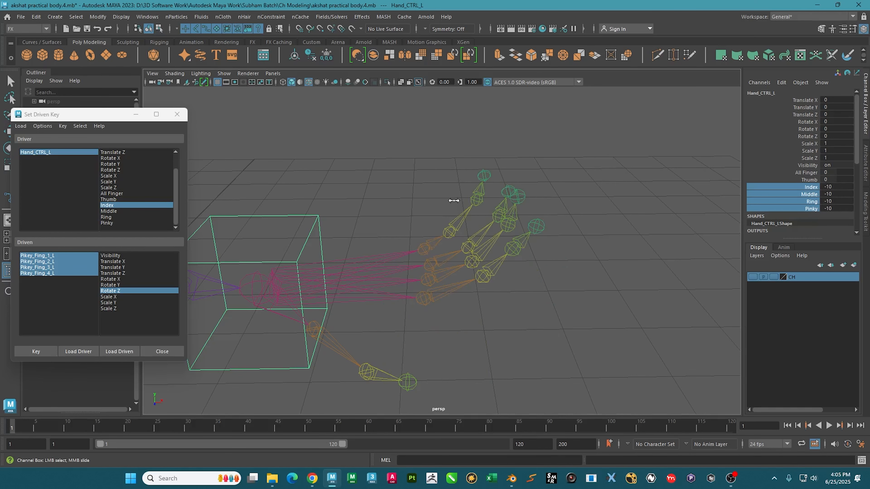
left_click_drag(453, 200, 575, 233, "alt")
scroll(804, 185, "down", 3)
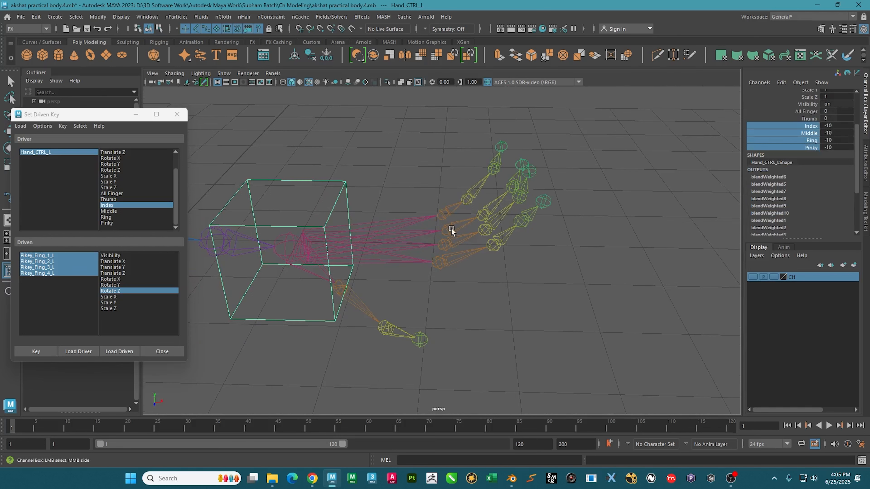
- Scrub Thumb, Index, Middle, Ring and Pinky on Hand_CTRL_L together to 10 to test the full fist curl
left_click(809, 119)
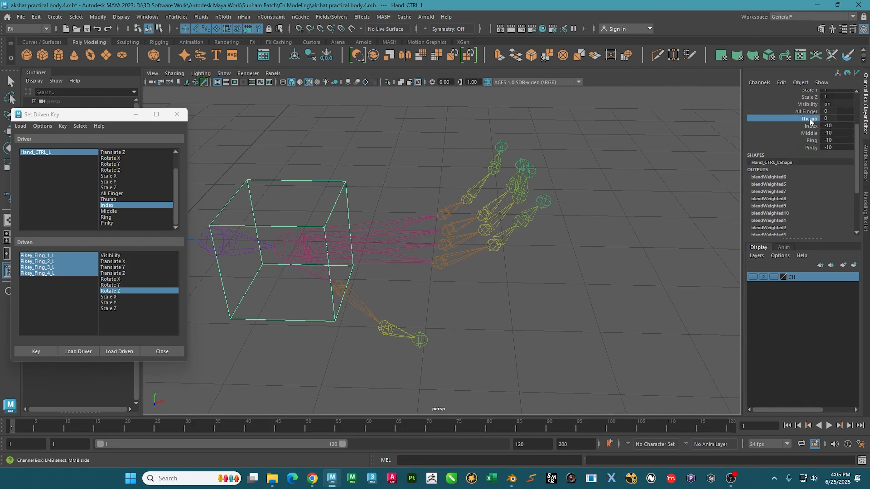
left_click(811, 148, "shift")
middle_click_drag(459, 226, 560, 225)
left_click_drag(560, 228, 529, 193, "alt")
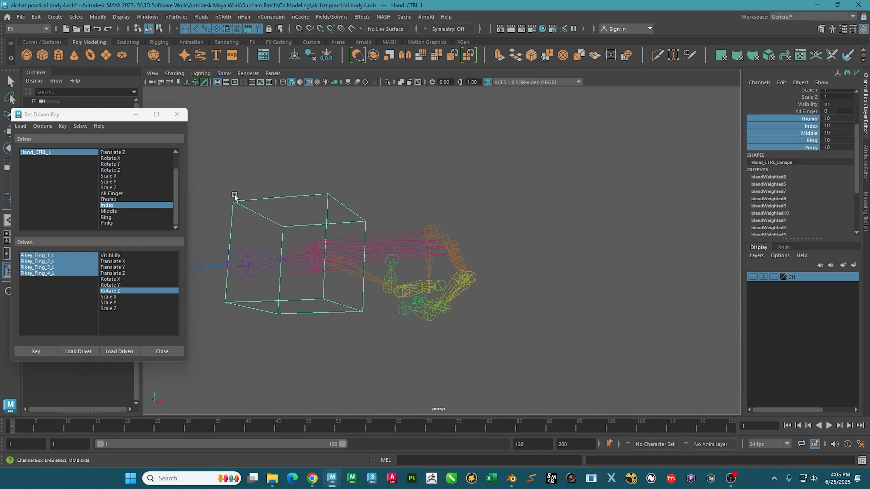
- Delete the All Finger attribute from Hand_CTRL_L
left_click(780, 83)
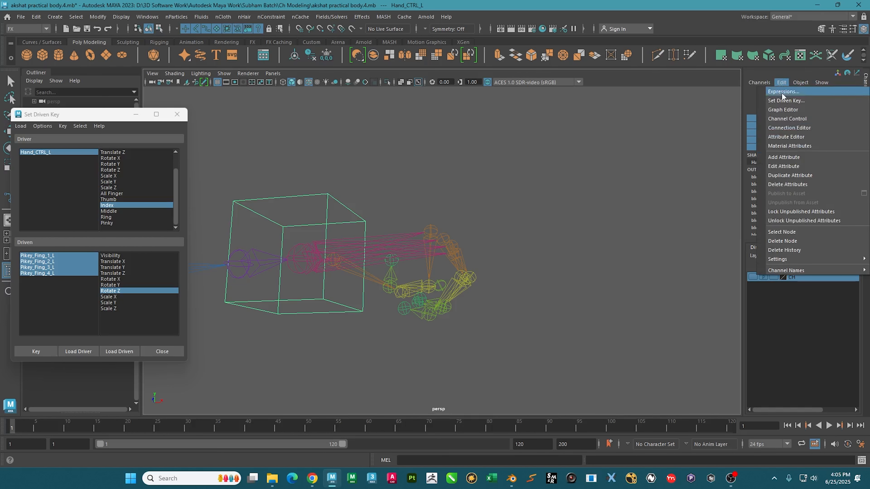
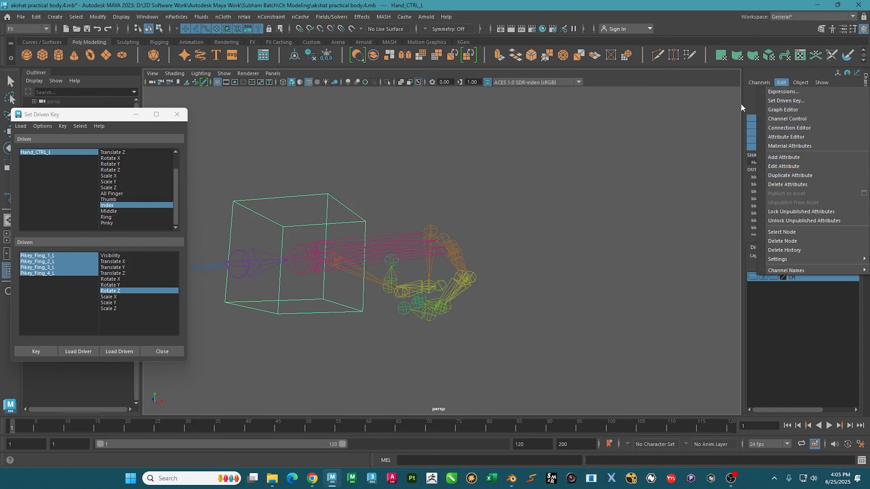
left_click(750, 112)
scroll(802, 158, "up", 3)
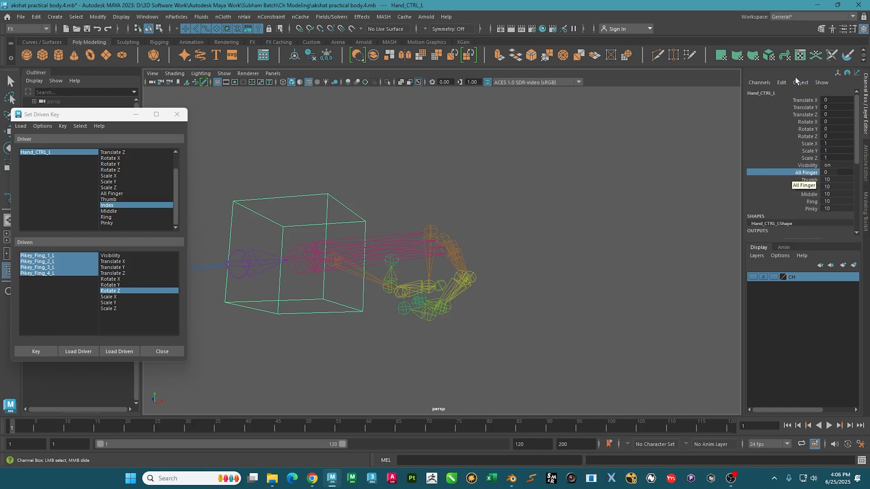
left_click(781, 83)
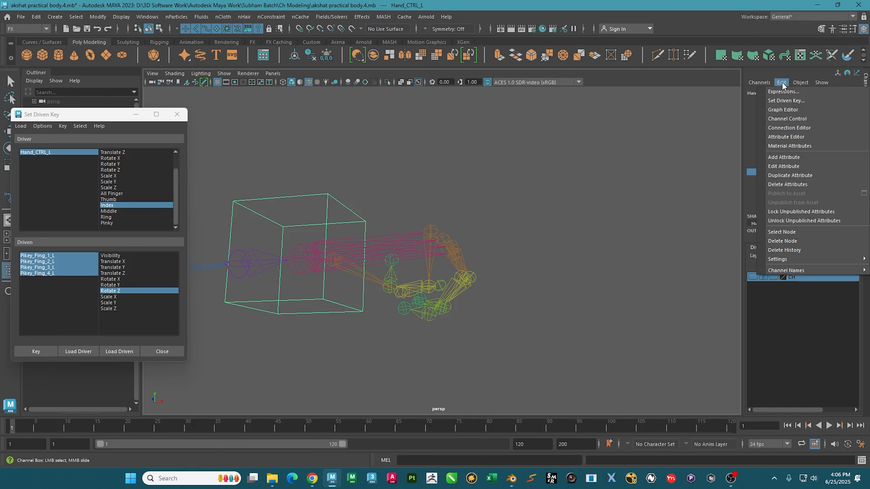
left_click(809, 185)
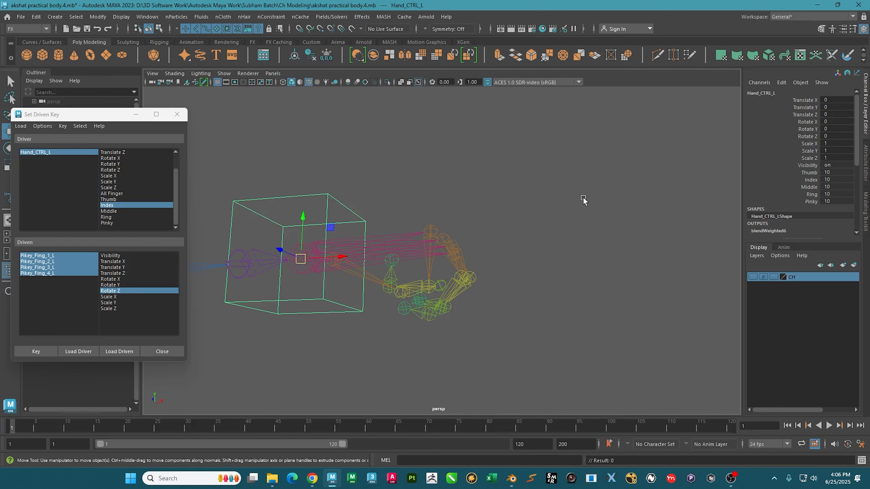
- Scrub Hand_CTRL_L's five finger attributes together to test the motion, reset them all to 0 and deselect the control
left_click_drag(814, 172, 817, 204)
middle_click_drag(629, 200, 577, 212)
left_click_drag(834, 174, 836, 207)
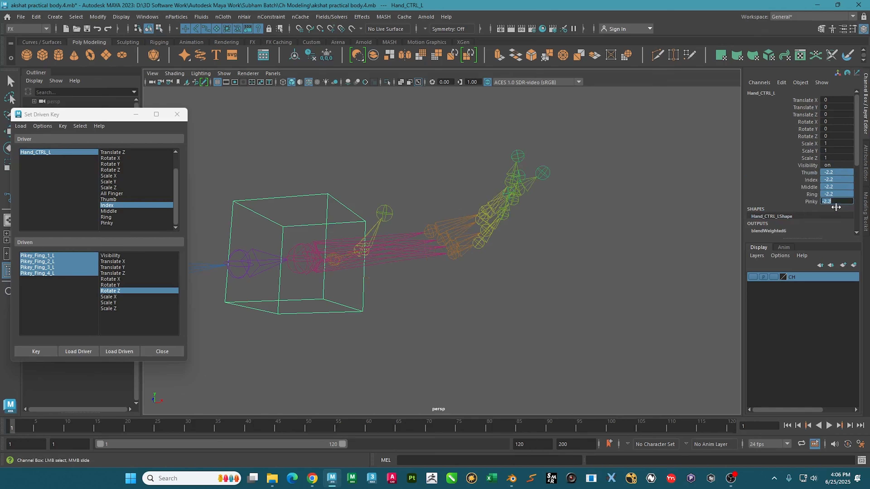
key("Return")
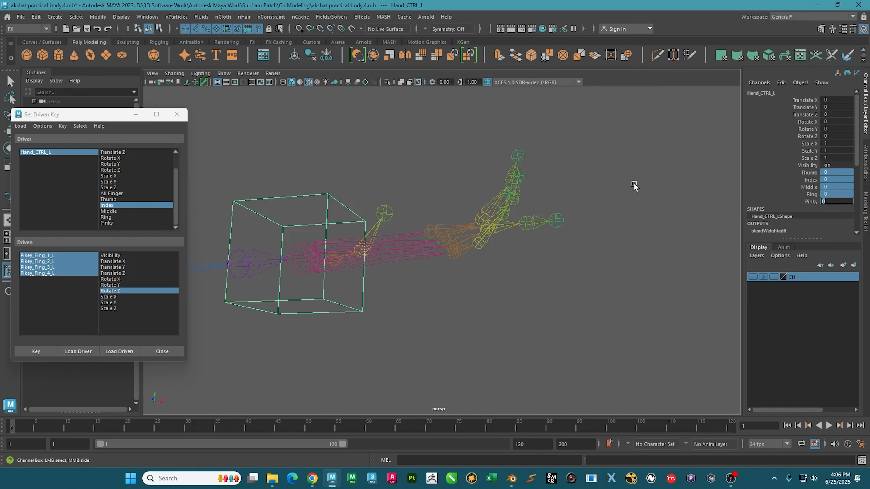
left_click_drag(631, 166, 592, 187, "alt")
left_click_drag(567, 222, 509, 258, "alt")
left_click(617, 252)
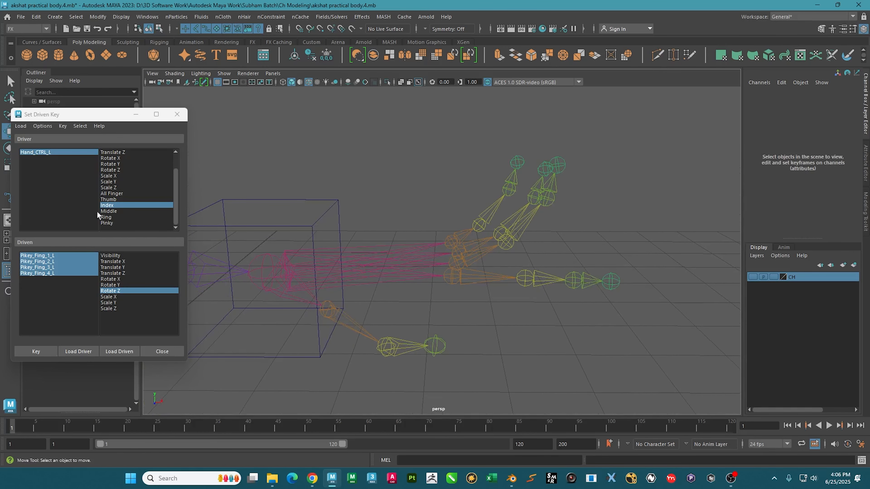
- Load the four middle finger joints, Middle_Fing_1_L to Middle_Fing_4_L, as driven objects in Set Driven Key and select them all there
left_click(115, 211)
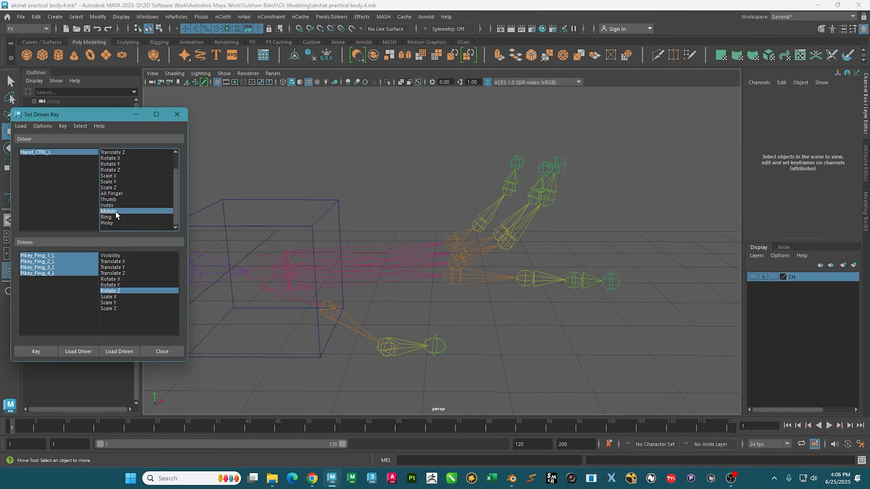
left_click(31, 152)
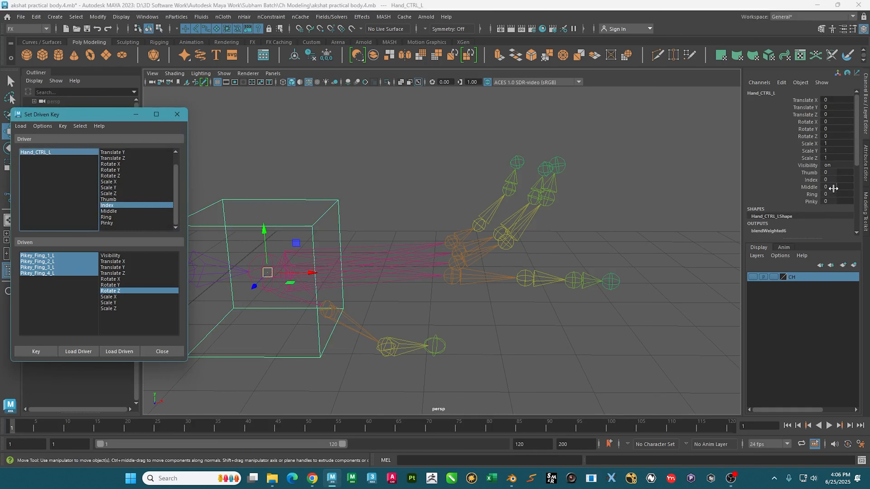
scroll(526, 276, "up", 2)
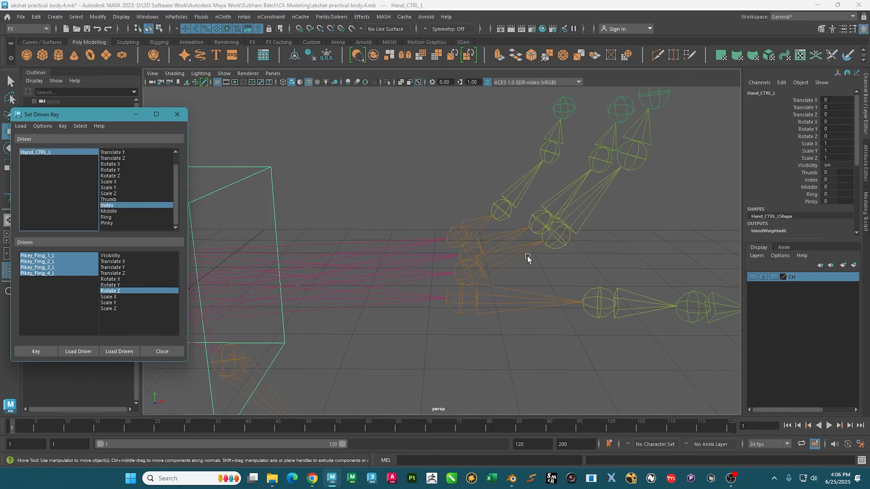
left_click_drag(527, 256, 535, 282, "alt")
left_click(505, 256)
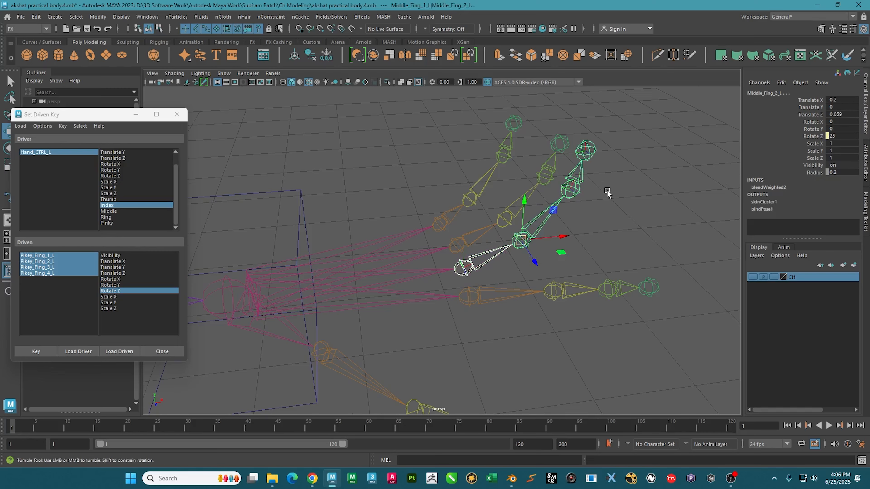
left_click_drag(608, 192, 550, 172, "alt")
left_click(553, 178)
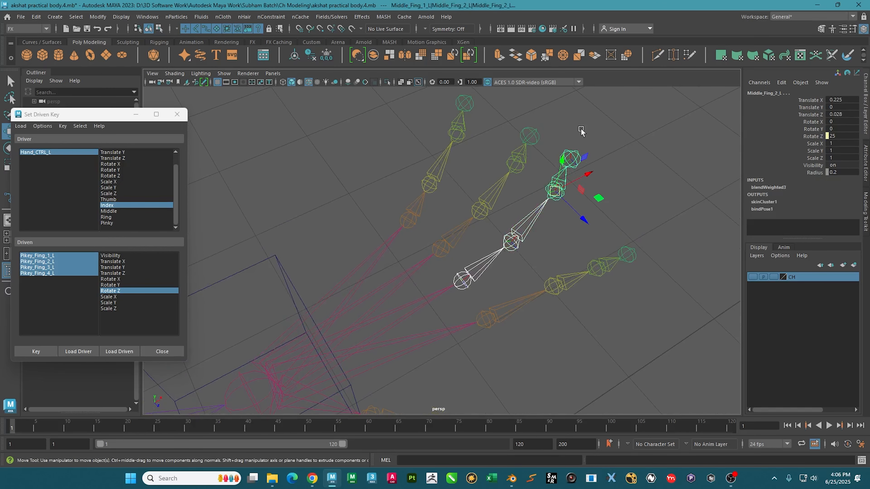
left_click(570, 158)
left_click(117, 351)
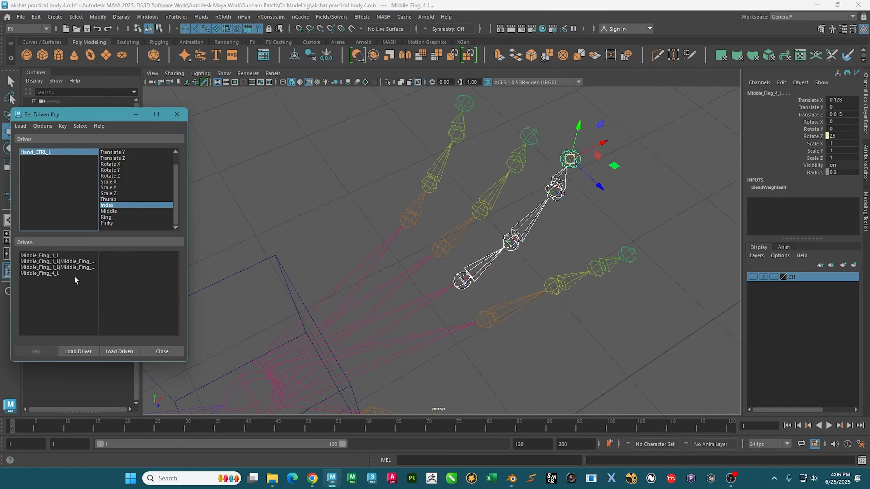
left_click_drag(58, 258, 65, 282)
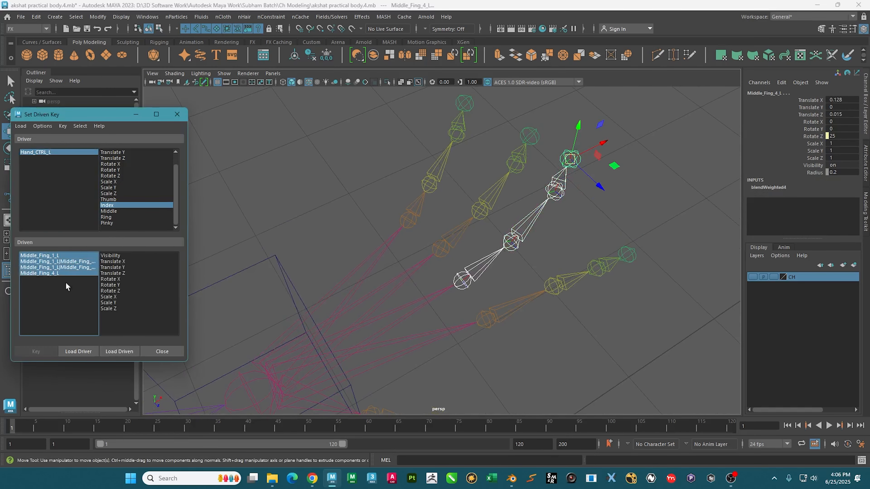
- Try to key the middle finger joints' Rotate Z at 0 against Hand_CTRL_L's Index attribute, and undo it
left_click(851, 140)
double_click(850, 134)
type("0")
key("Return")
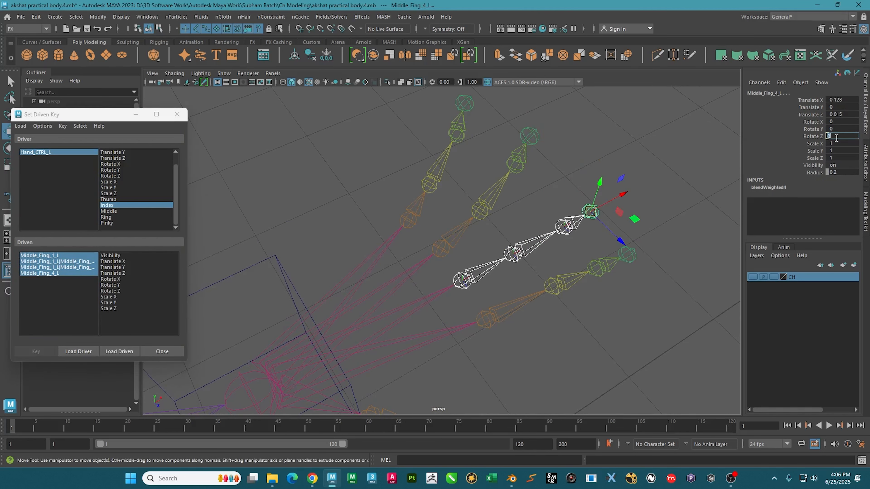
left_click(822, 136)
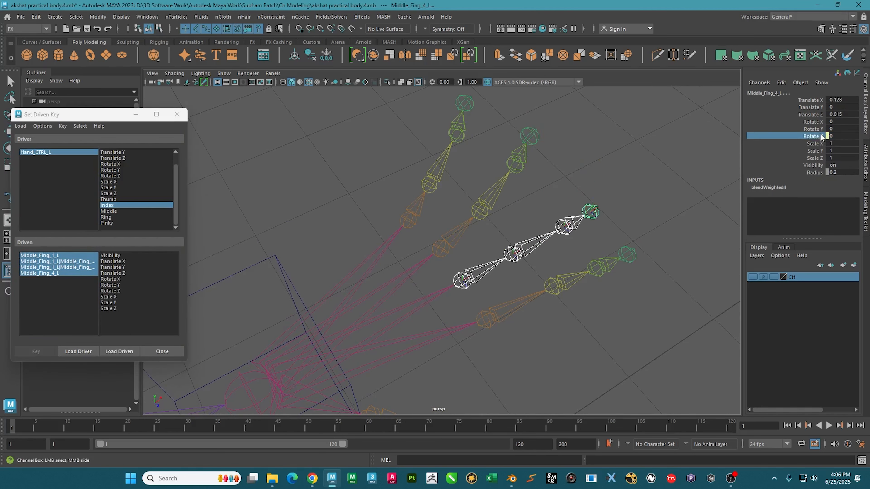
left_click(116, 290)
left_click(38, 351)
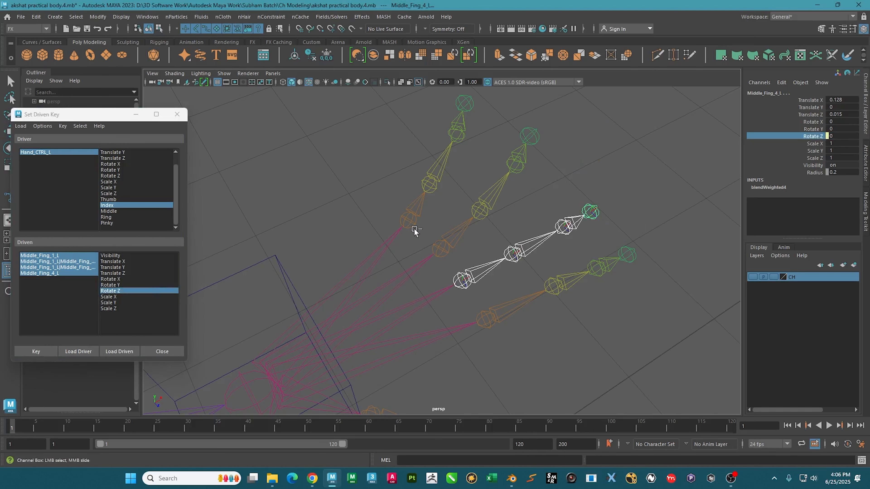
key("ctrl+z")
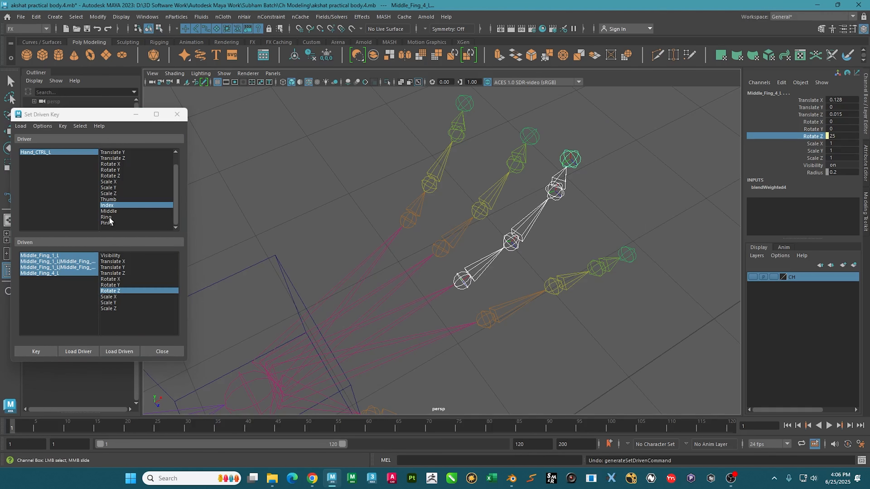
- Set the middle finger joints' Rotate Z to 0 and key it against Hand_CTRL_L's Middle attribute
left_click(108, 211)
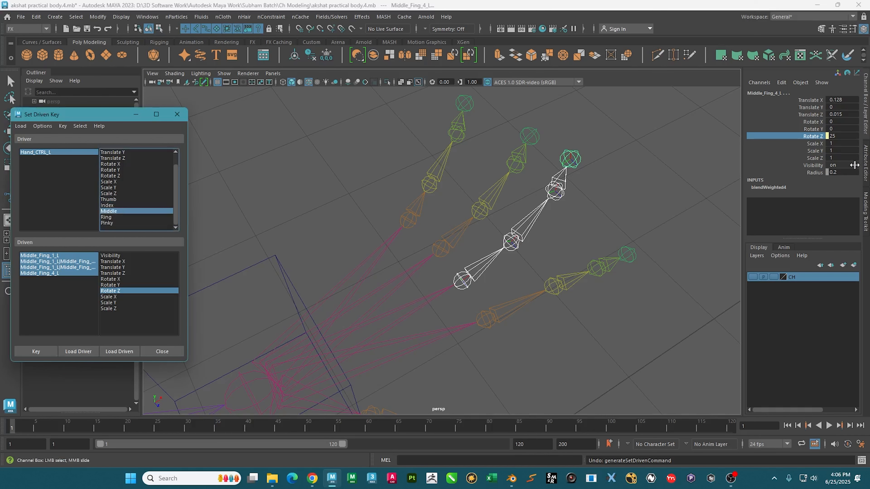
left_click(844, 135)
type("0")
key("Return")
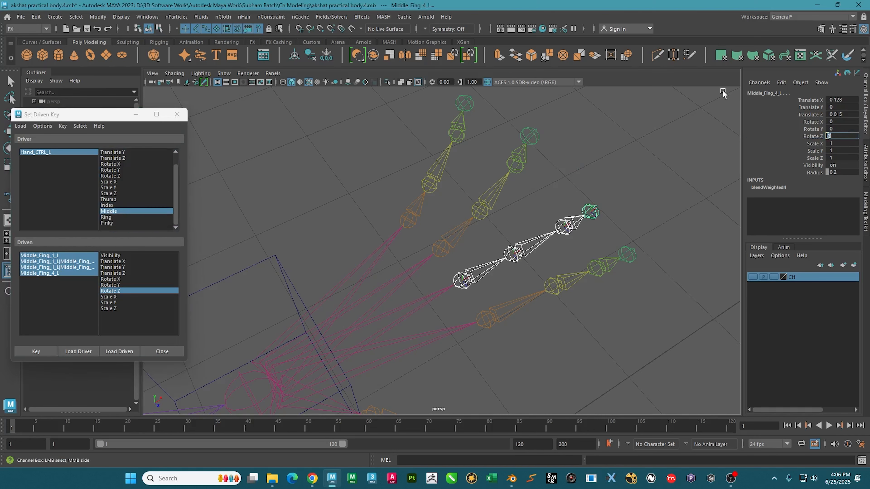
left_click(36, 352)
- Load the four ring finger joints, Ring_Fing_1_L to Ring_Fing_4_L, as driven objects and select them all in Set Driven Key
left_click_drag(308, 291, 468, 239, "alt")
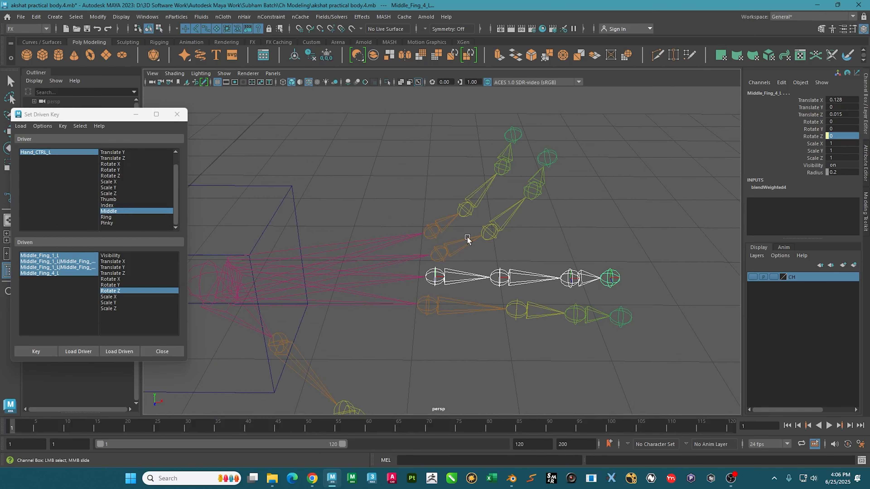
left_click(464, 237)
key("w")
left_click_drag(517, 225, 524, 242, "alt")
left_click(510, 217, "shift")
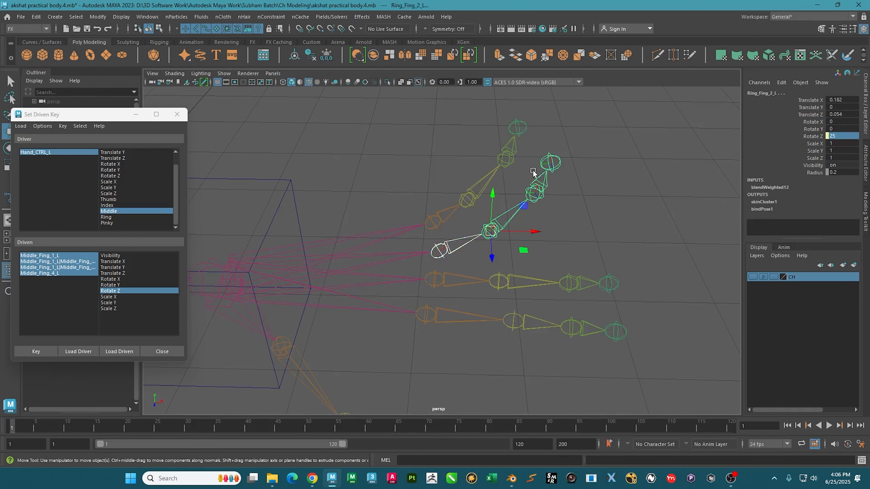
left_click(551, 163, "shift")
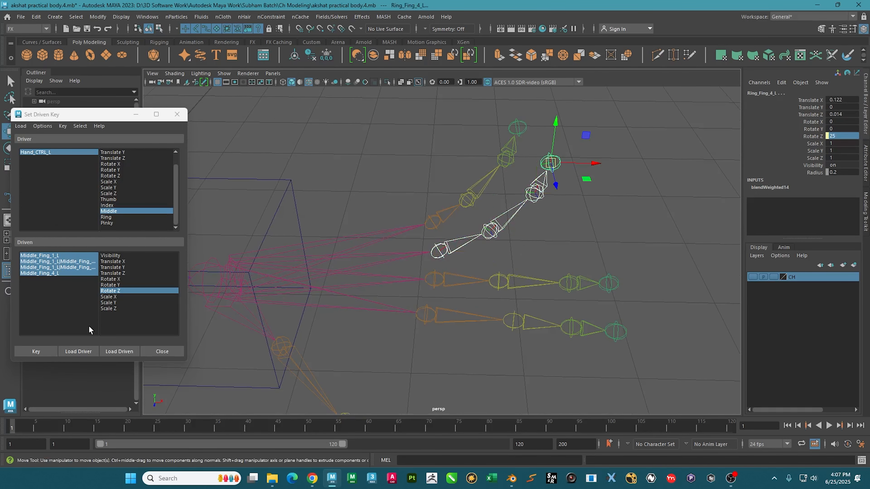
left_click(120, 352)
left_click_drag(56, 257, 58, 280)
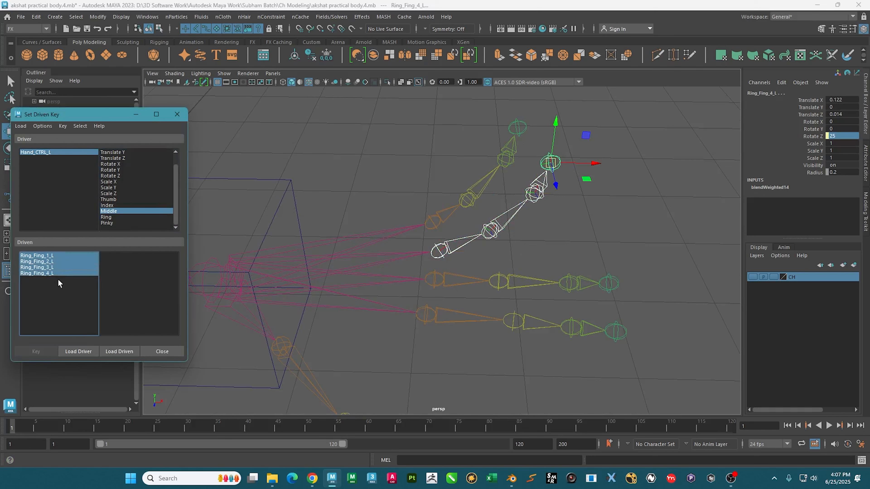
- Set the ring finger joints' Rotate Z to 0 and key it with Middle as Hand_CTRL_L's driver attribute
left_click(109, 217)
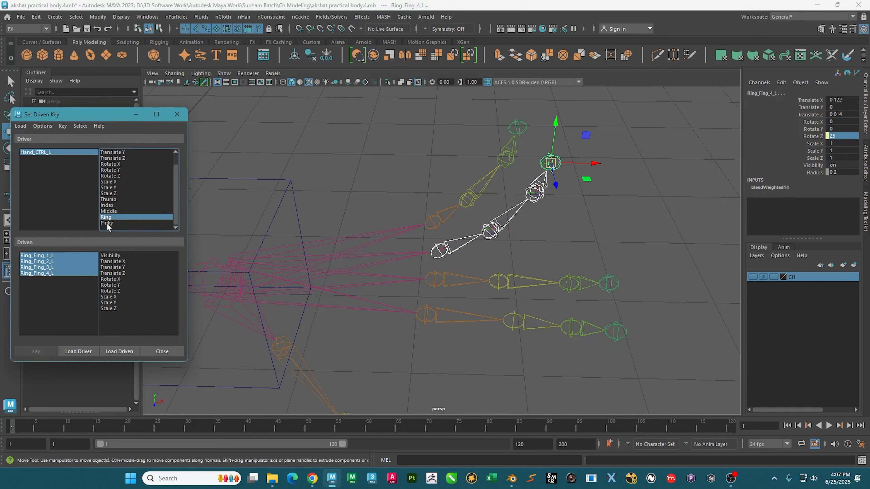
left_click(61, 153)
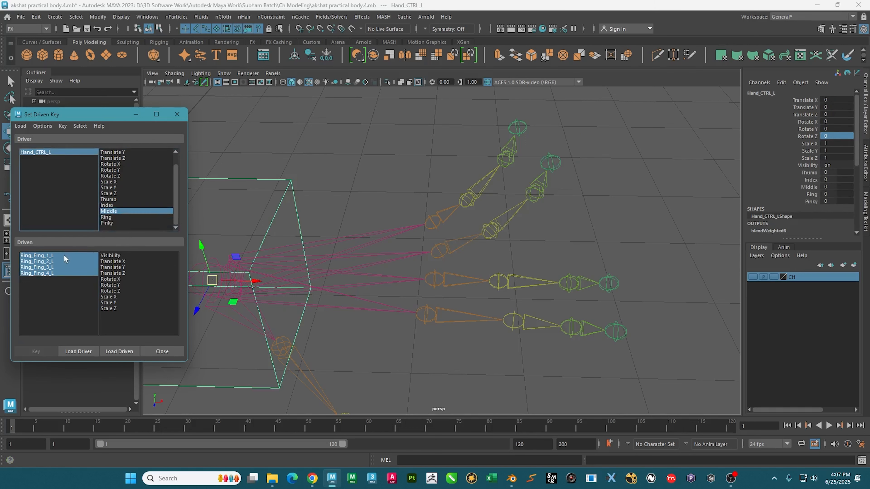
left_click_drag(64, 256, 65, 286)
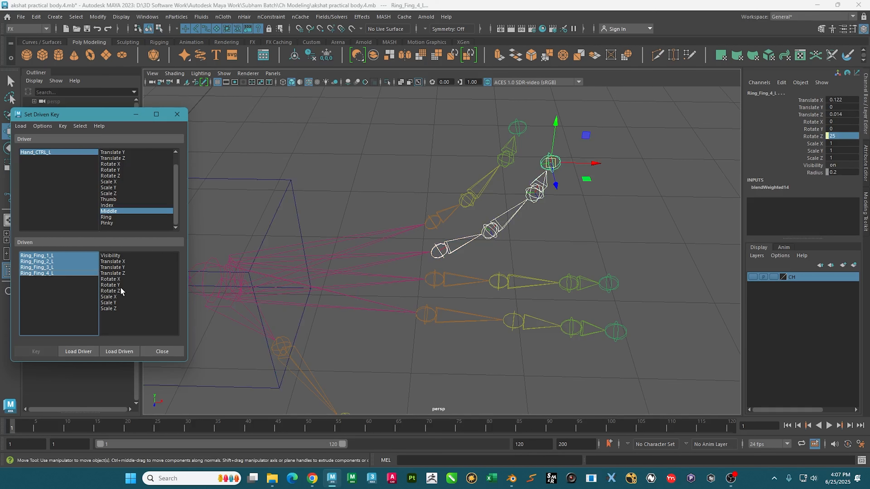
left_click(110, 291)
left_click(837, 136)
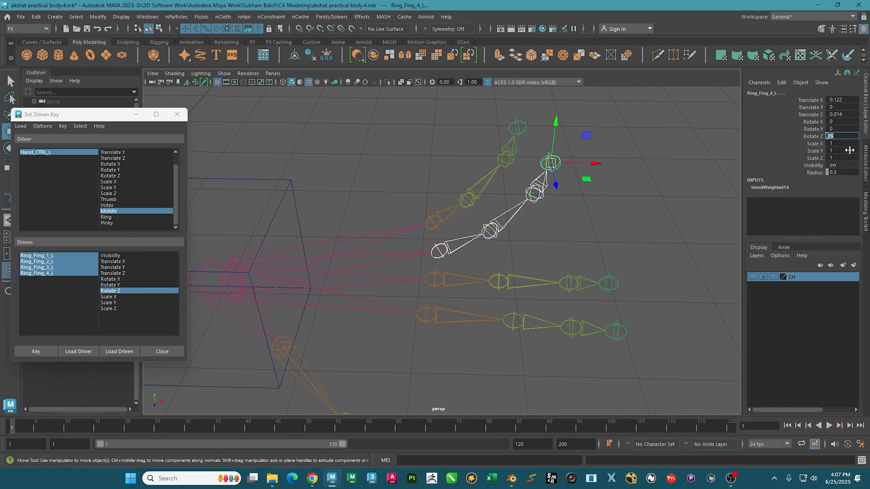
key("Return")
left_click(820, 136)
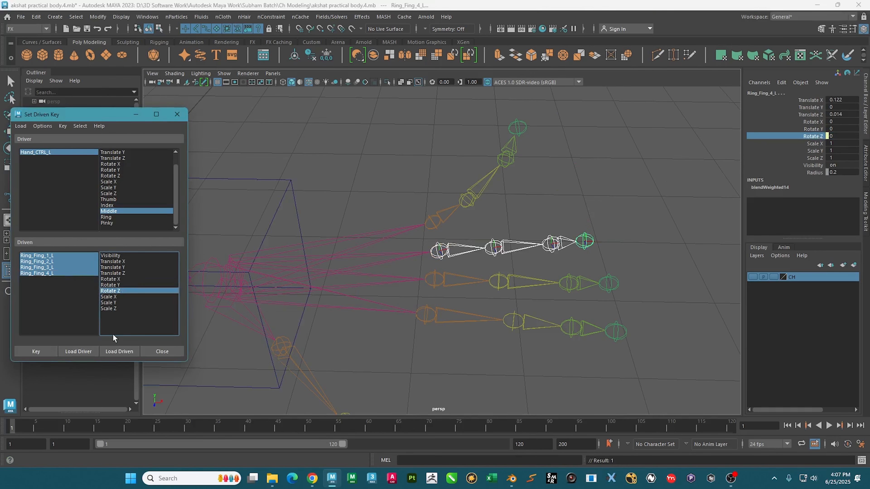
- Load the four pinky joints, Pikey_Fing_1_L to Pikey_Fing_4_L, as driven objects and select them all in Set Driven Key
left_click_drag(417, 258, 414, 259, "alt")
left_click_drag(493, 200, 508, 153, "alt")
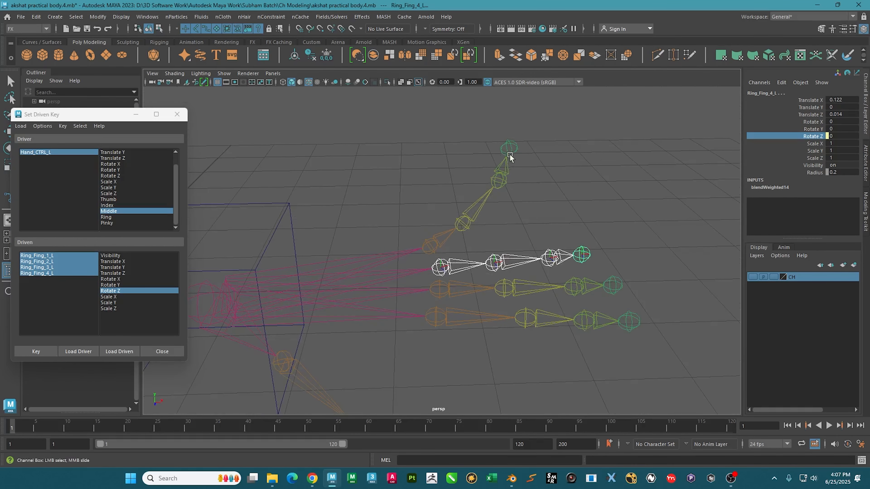
left_click(465, 195)
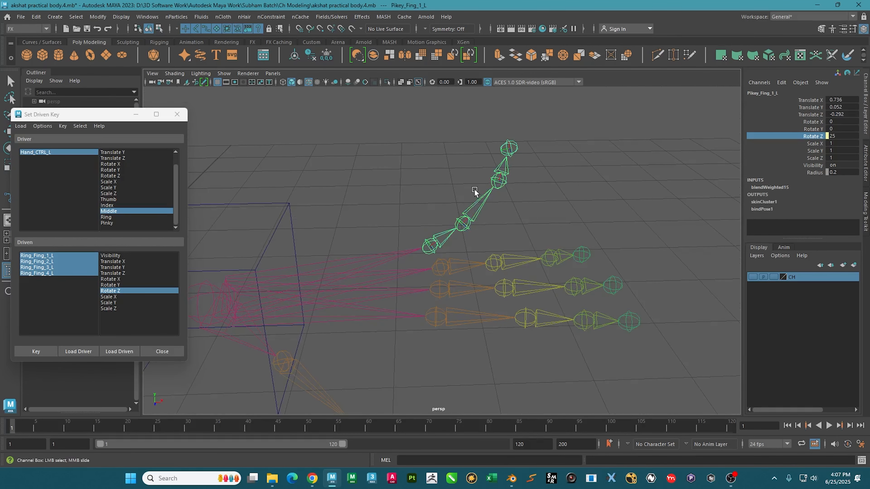
left_click_drag(474, 190, 506, 238, "shift")
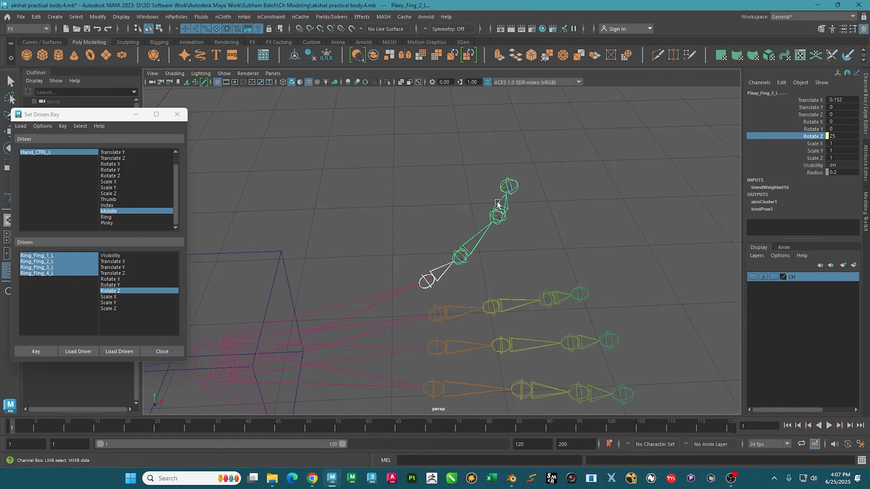
left_click_drag(497, 202, 511, 204, "shift")
left_click_drag(516, 159, 511, 200, "shift")
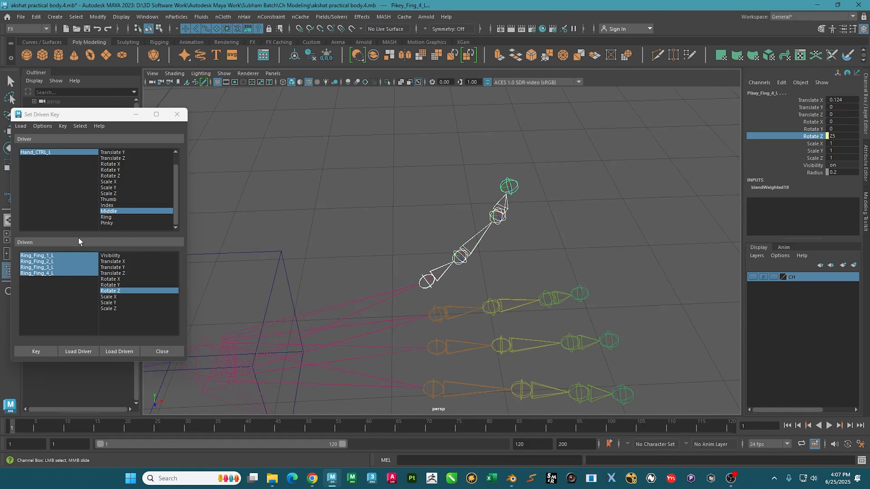
left_click(119, 351)
left_click_drag(58, 255, 58, 274)
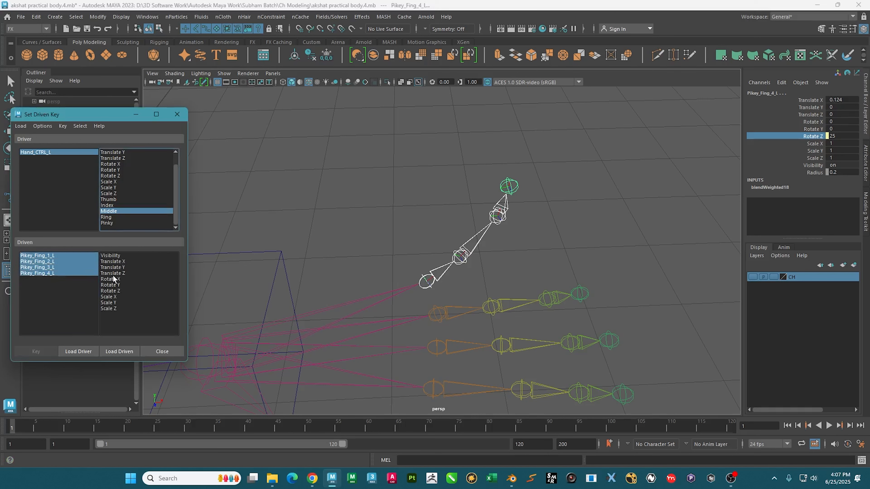
- Set the pinky joints' Rotate Z to 0 and key it against Hand_CTRL_L's Pinky attribute
left_click(104, 223)
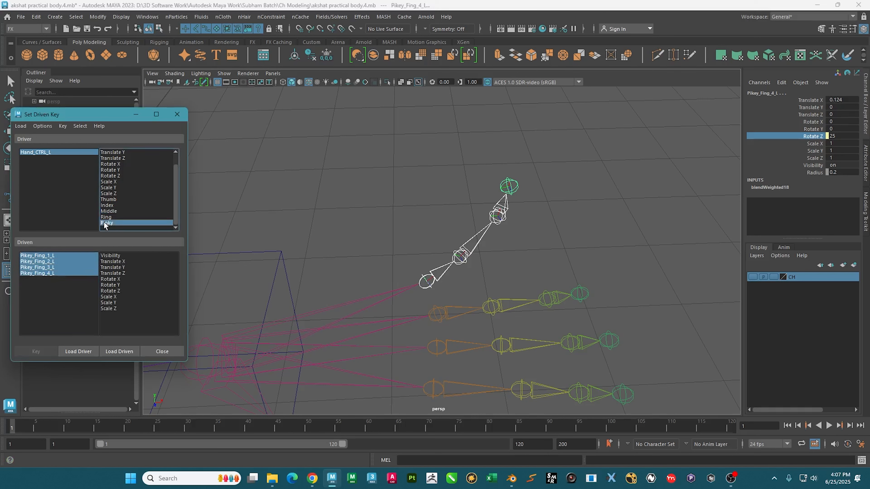
left_click(110, 290)
left_click(36, 351)
middle_click_drag(428, 240, 339, 248, "alt")
left_click(415, 210)
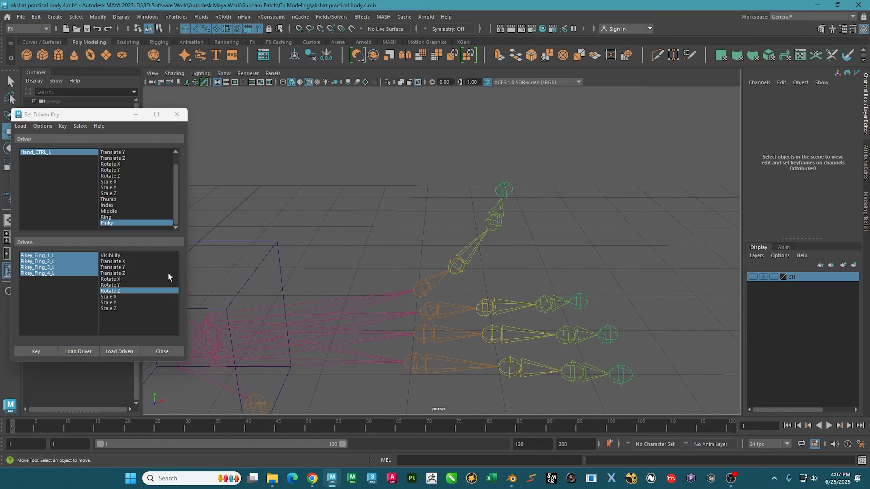
left_click_drag(66, 256, 65, 276)
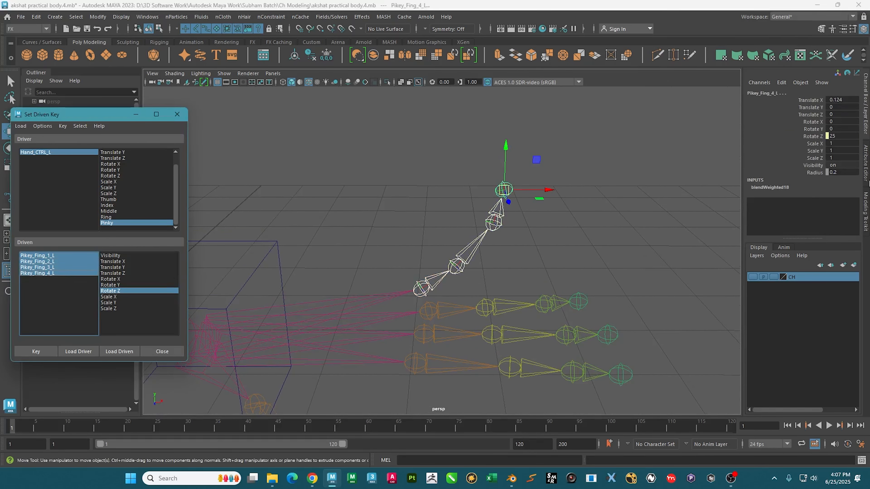
left_click(838, 136)
type("0")
key("Return")
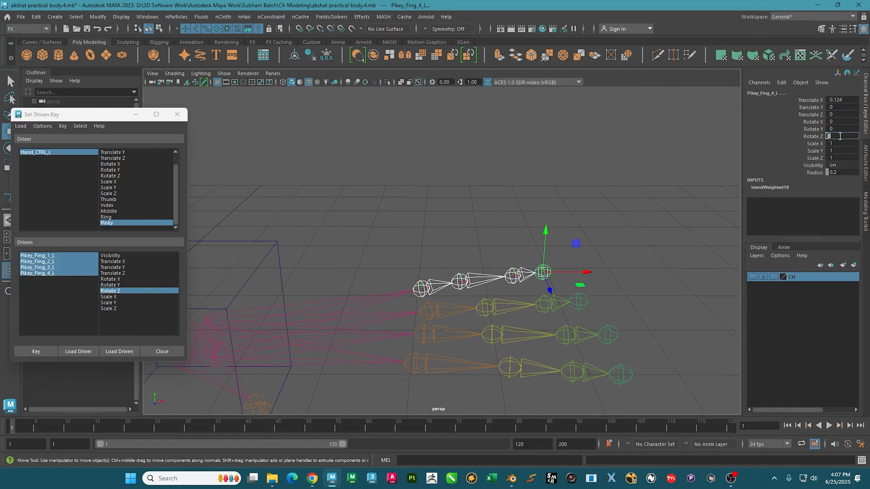
left_click(814, 138)
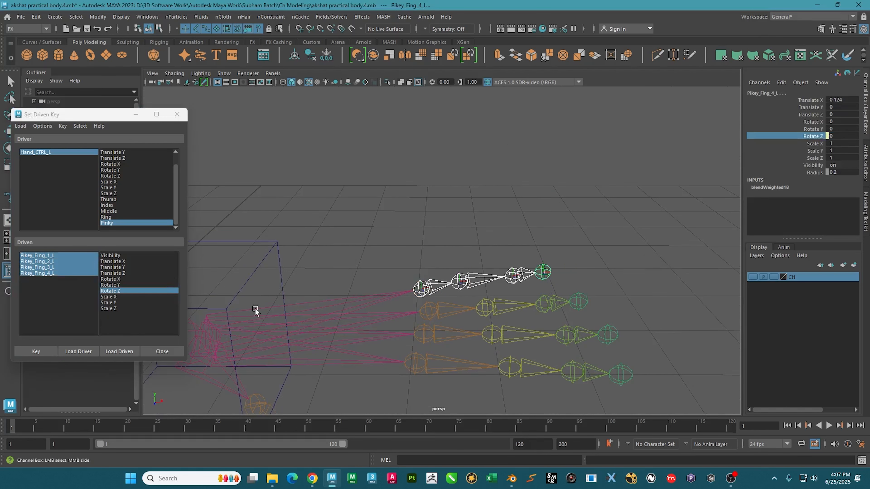
left_click(35, 353)
- Test the finger bend by selecting Hand_CTRL_L and scrubbing its Thumb, Index, Middle, Ring and Pinky attributes together to -10
middle_click_drag(404, 225, 475, 111, "alt")
left_click_drag(475, 113, 452, 220, "alt")
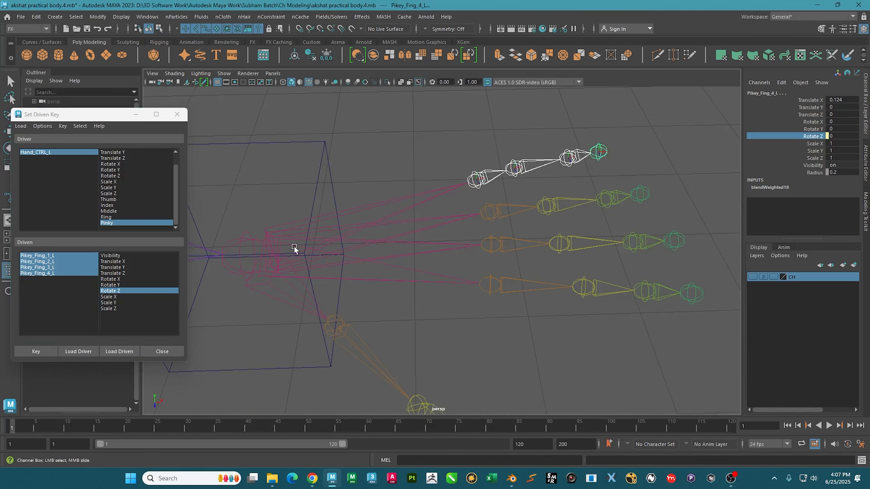
left_click(324, 168)
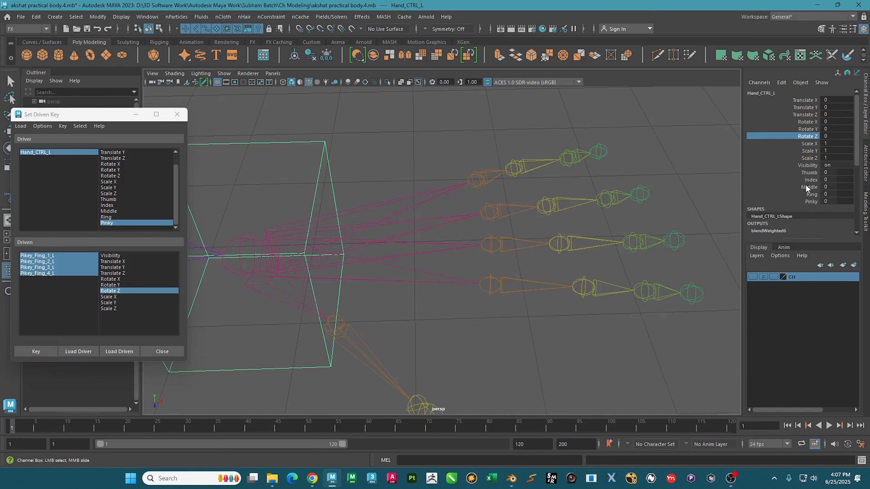
left_click_drag(810, 172, 813, 202)
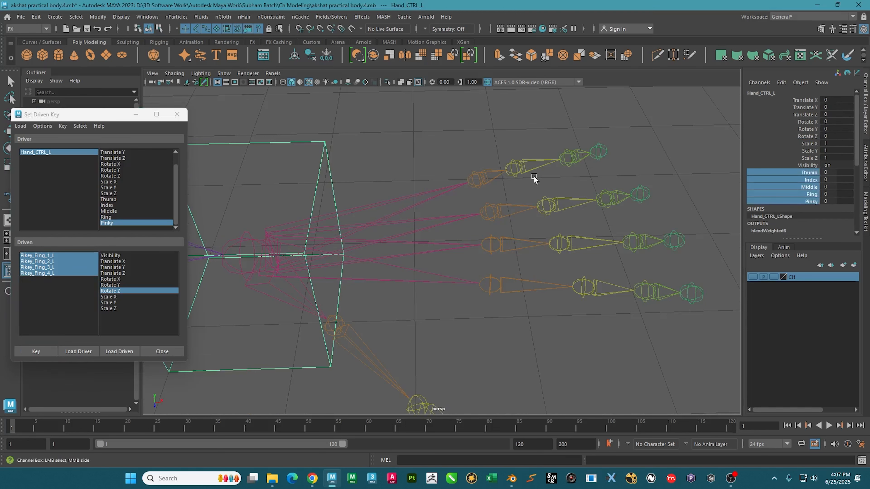
middle_click_drag(534, 178, 501, 167)
left_click_drag(453, 169, 471, 256, "alt")
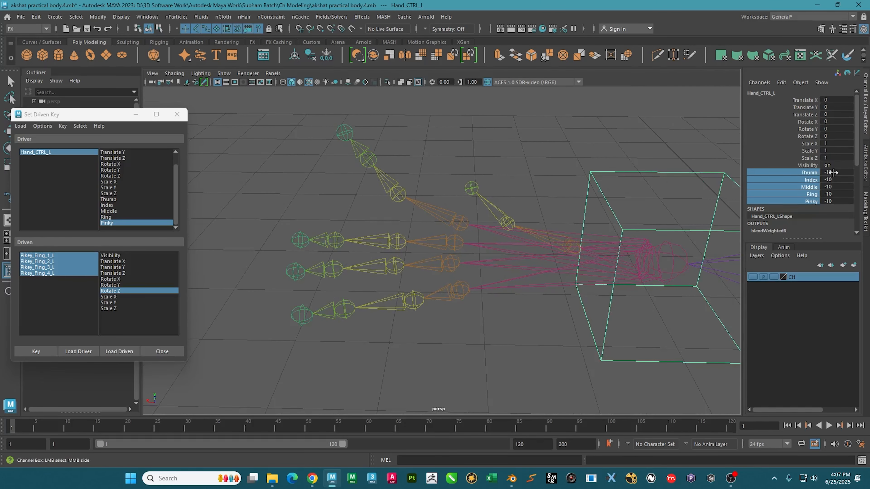
- Set Hand_CTRL_L's Thumb, Index, Middle, Ring and Pinky attributes all to -5
left_click_drag(833, 172, 835, 199)
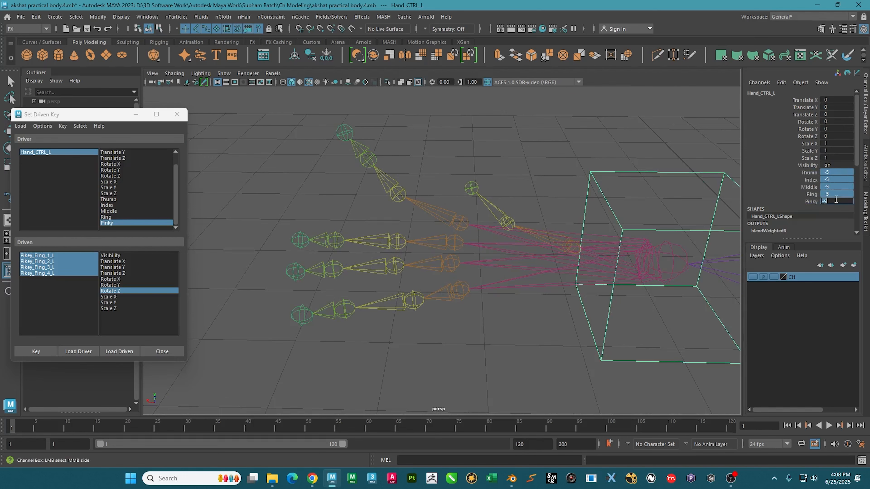
left_click_drag(516, 252, 580, 321, "alt")
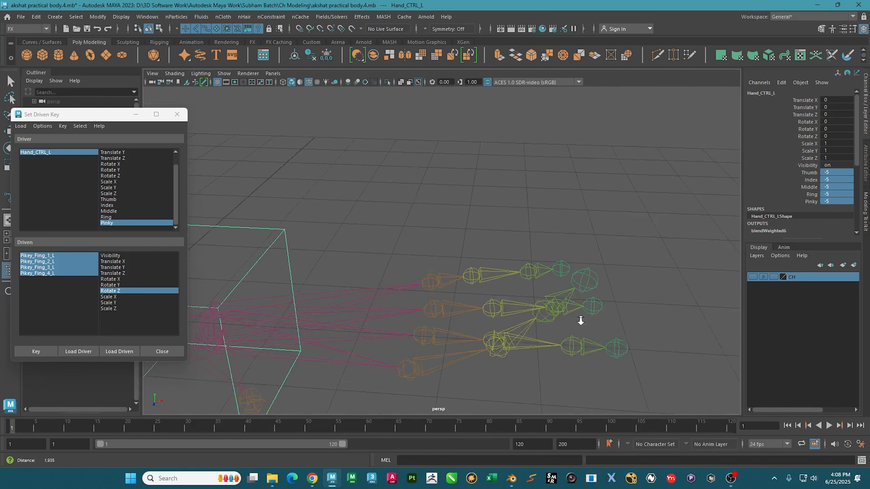
middle_click_drag(580, 320, 524, 306, "alt")
left_click_drag(524, 306, 479, 300, "alt")
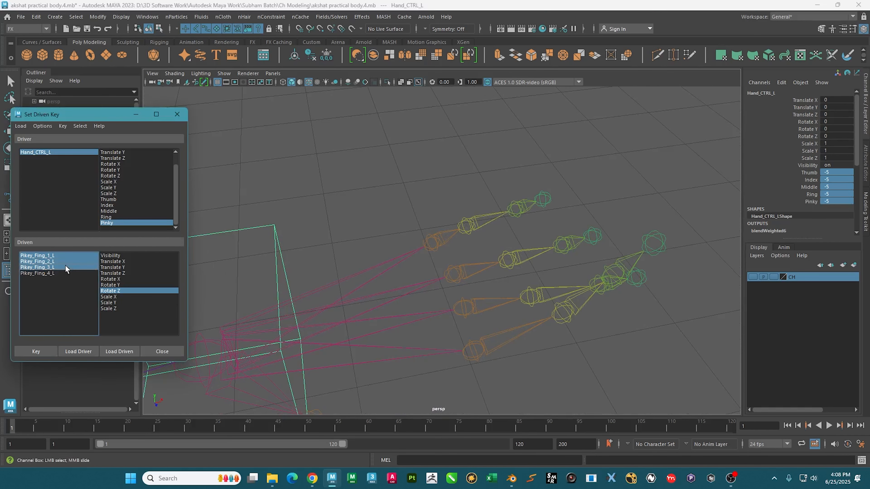
- Select all four driven pinky joints, set their Rotate Z to 25 and key it against Hand_CTRL_L's Pinky attribute
left_click(64, 273)
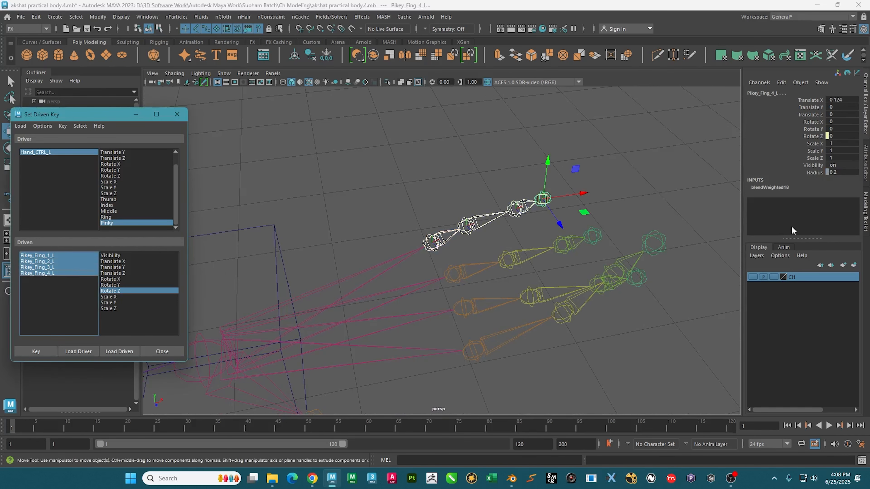
left_click(842, 136)
type("2")
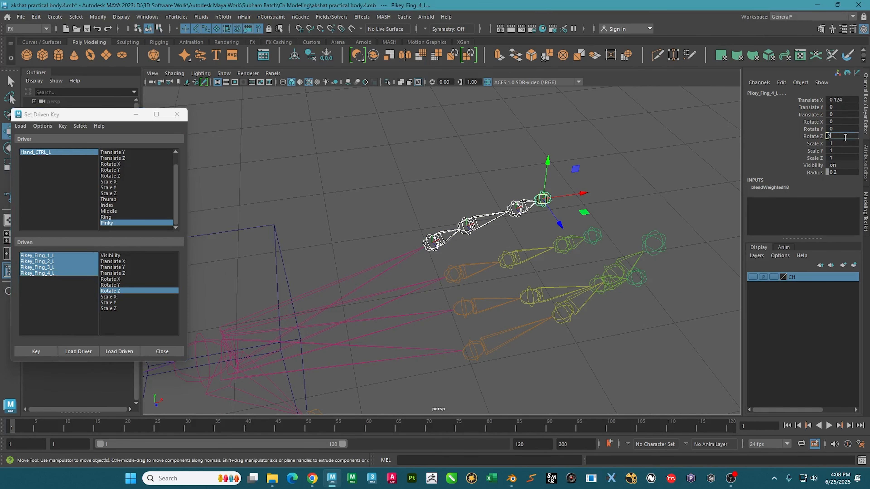
type("5")
key("Return")
left_click(47, 353)
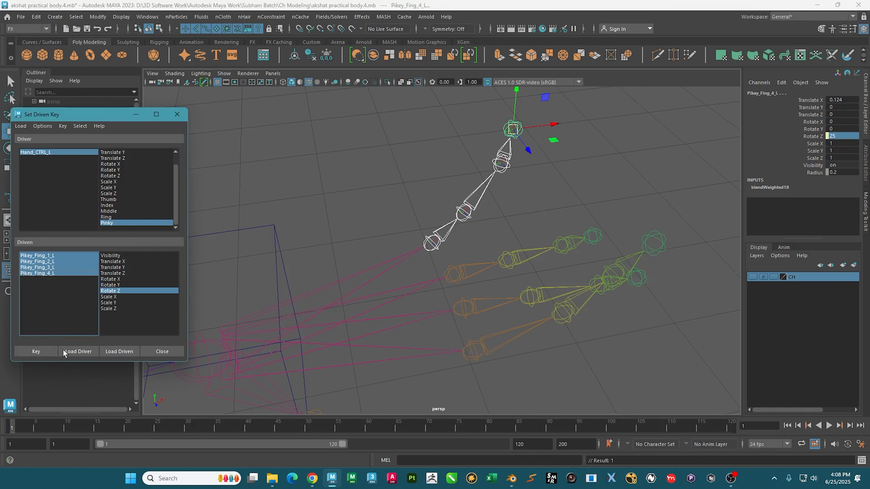
- Load the joints Ring_Fing_1_L to Ring_Fing_4_L as driven objects, select them all and choose Ring as the driver attribute
left_click_drag(519, 253, 572, 239, "alt")
left_click(507, 258)
left_click(582, 238, "shift")
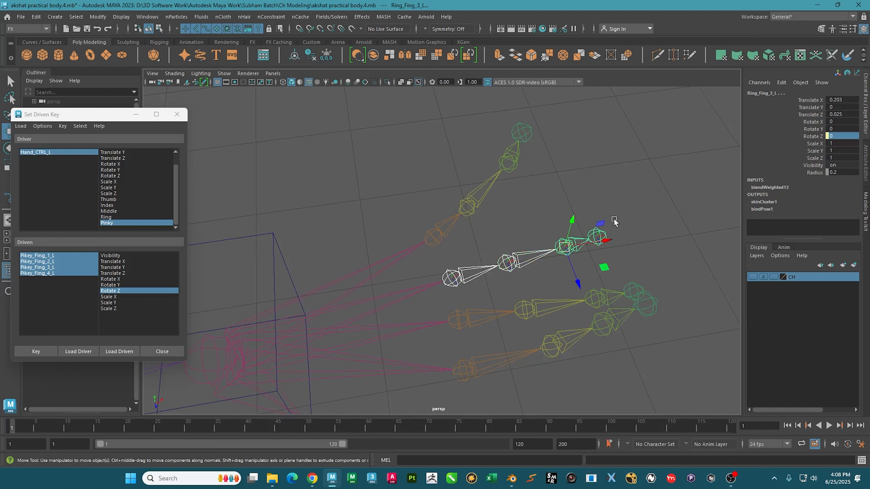
left_click_drag(598, 186, 601, 247, "shift")
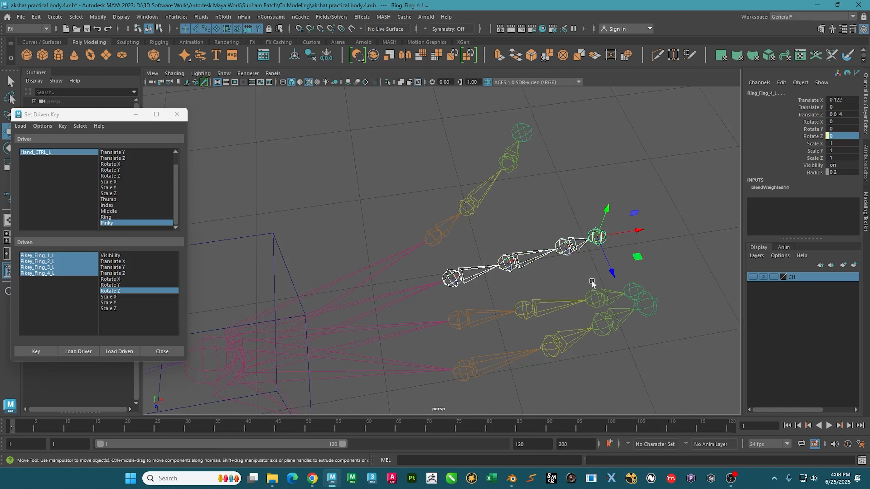
left_click(112, 353)
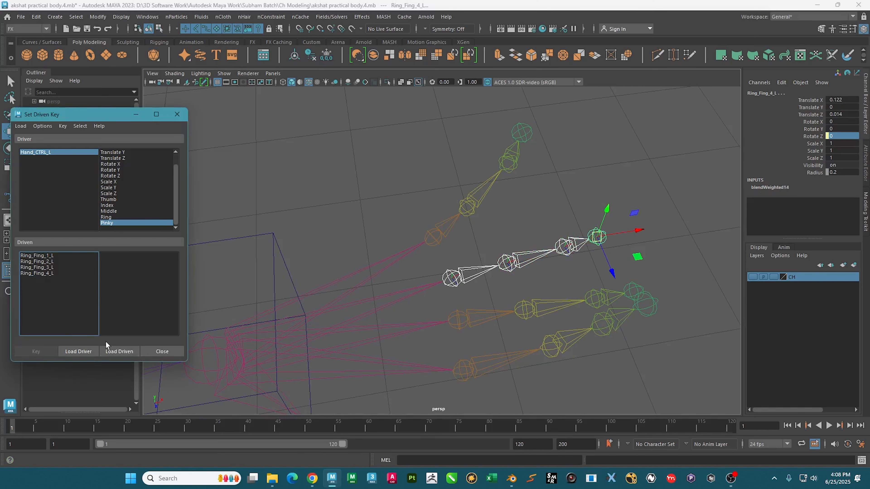
left_click(110, 218)
left_click_drag(52, 254, 57, 294)
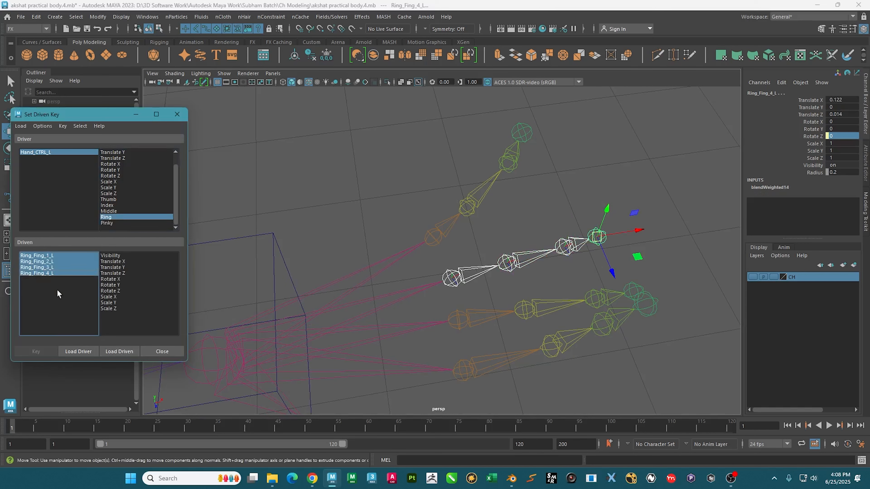
- Set the ring finger joints' Rotate Z to 25 and key it against Hand_CTRL_L's Ring attribute
left_click(113, 291)
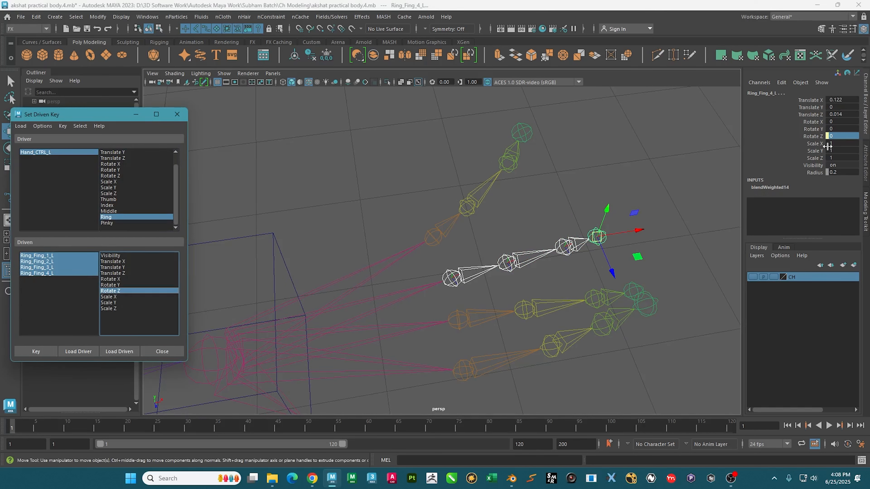
left_click(843, 135)
type("25")
key("Return")
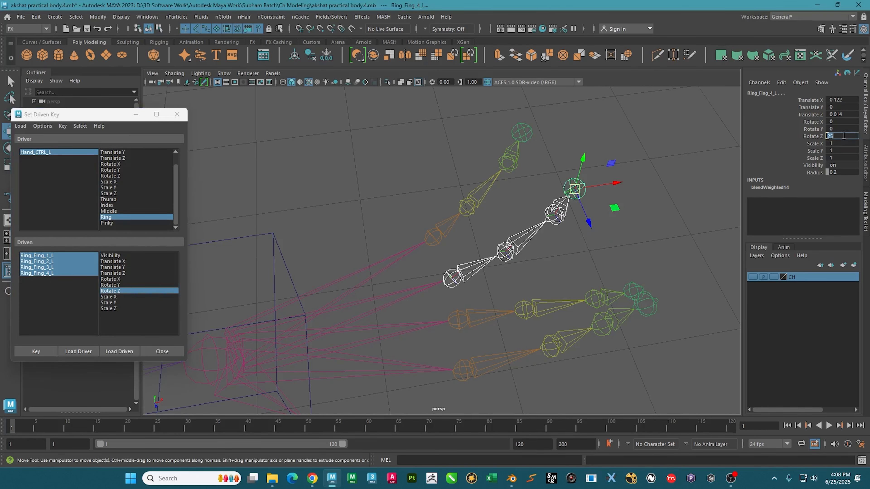
left_click(36, 351)
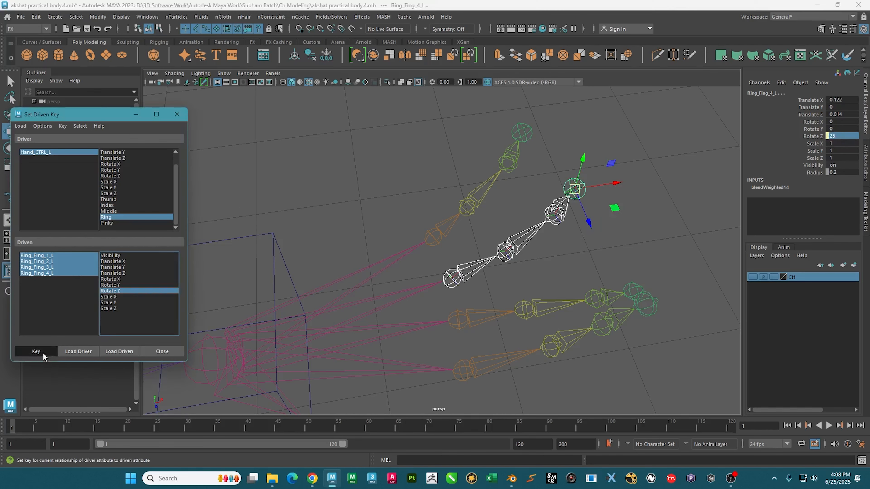
- Choose Middle as the driver attribute, then load the four left middle finger joints as driven objects and select them all
left_click_drag(548, 271, 573, 268, "alt")
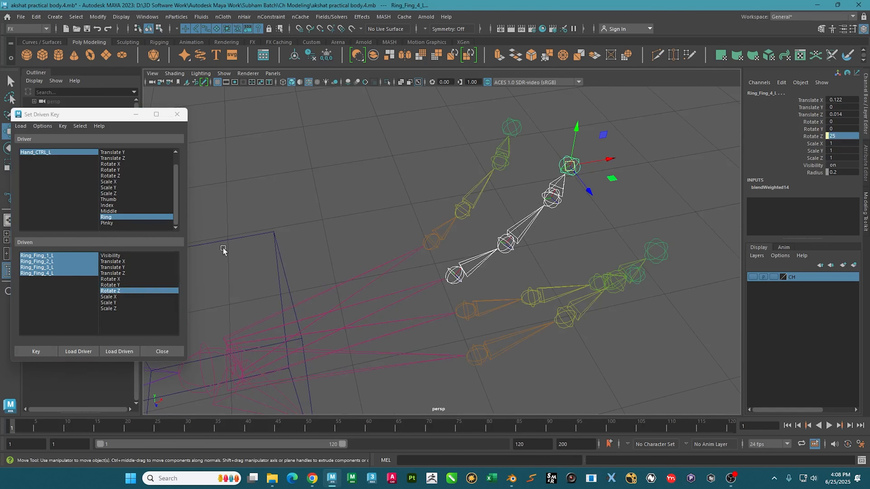
left_click(116, 212)
left_click_drag(534, 295, 551, 301, "alt")
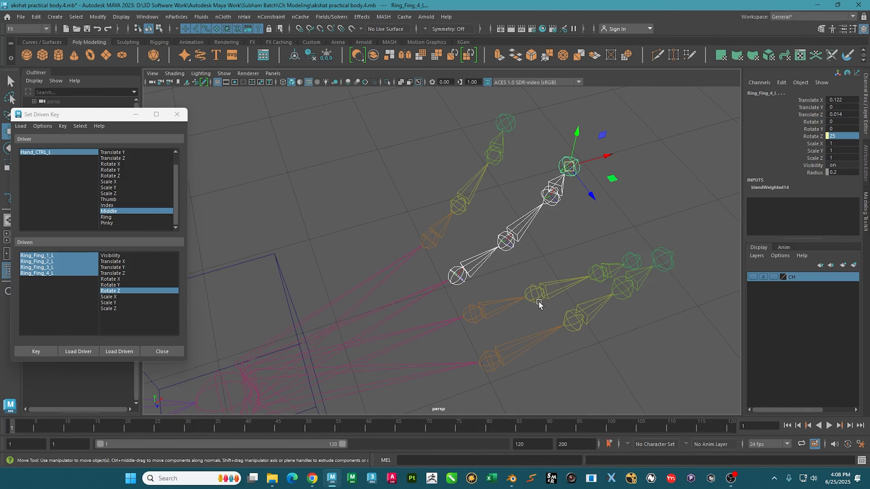
left_click(503, 298)
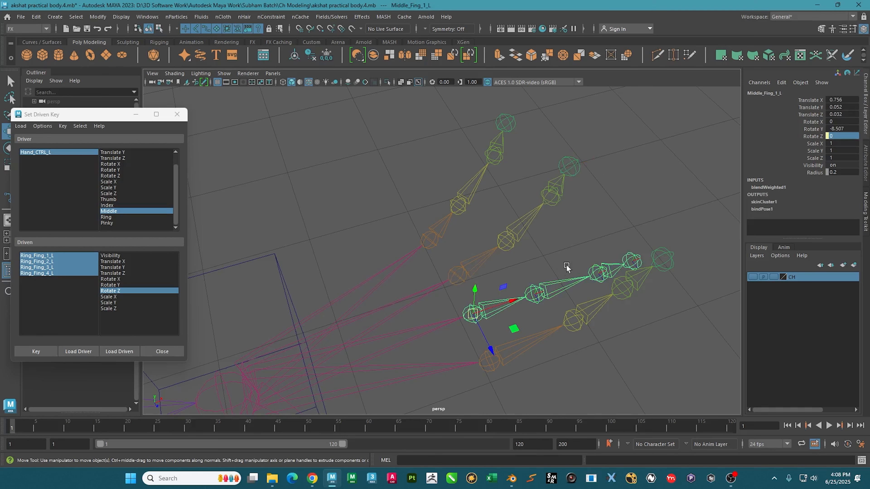
key("Down")
left_click_drag(610, 250, 635, 238, "alt")
key("Down")
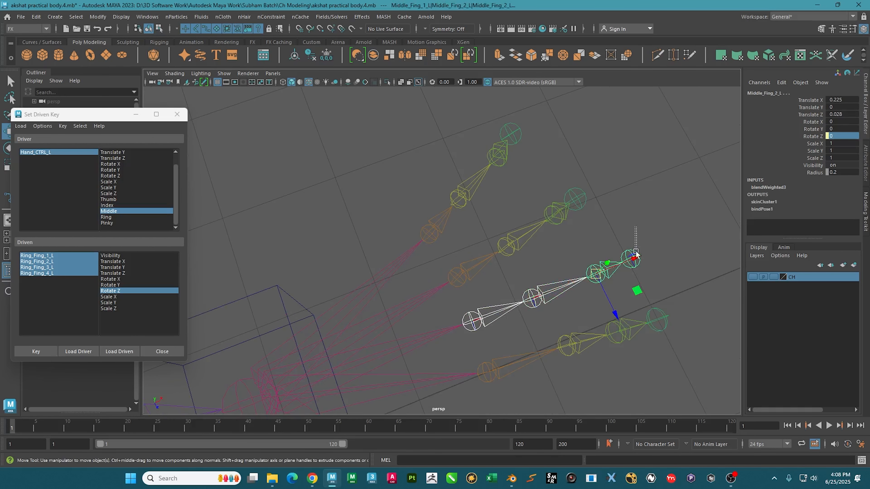
key("Down")
key("Down")
left_click(119, 351)
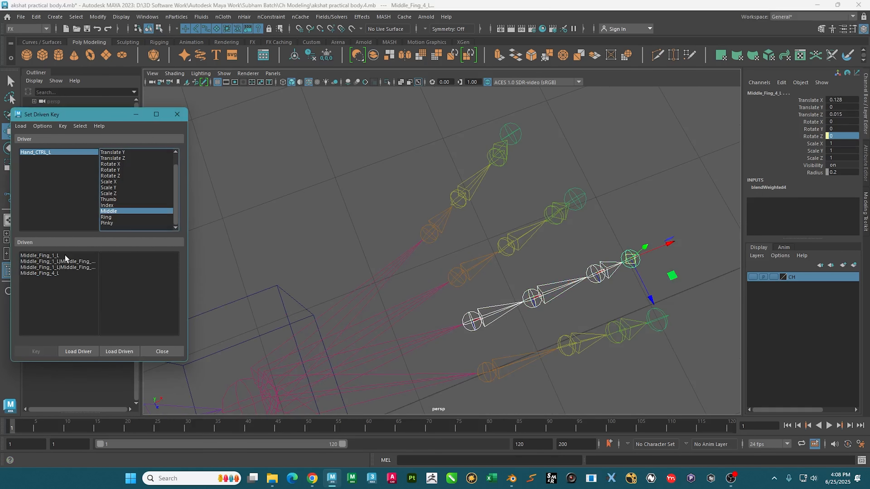
left_click_drag(65, 255, 67, 273)
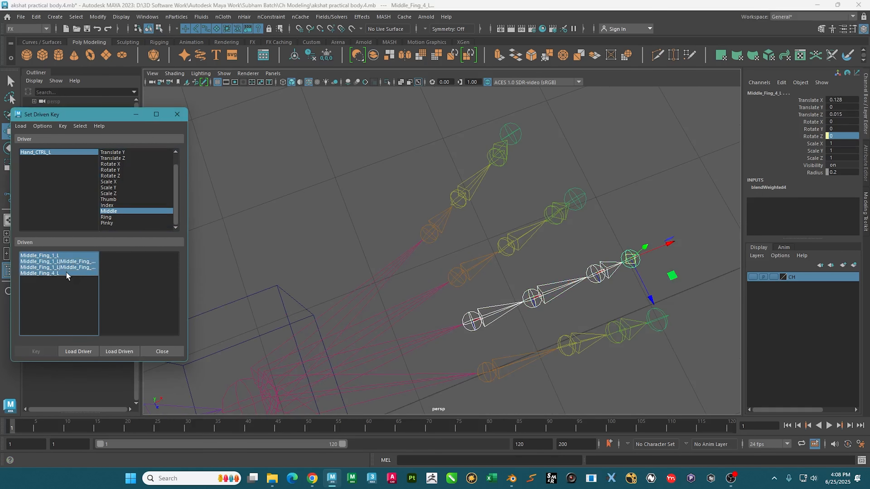
- Set the middle finger joints' Rotate Z to 25 and key it against Hand_CTRL_L's Middle attribute
left_click(849, 137)
type("25")
key("Return")
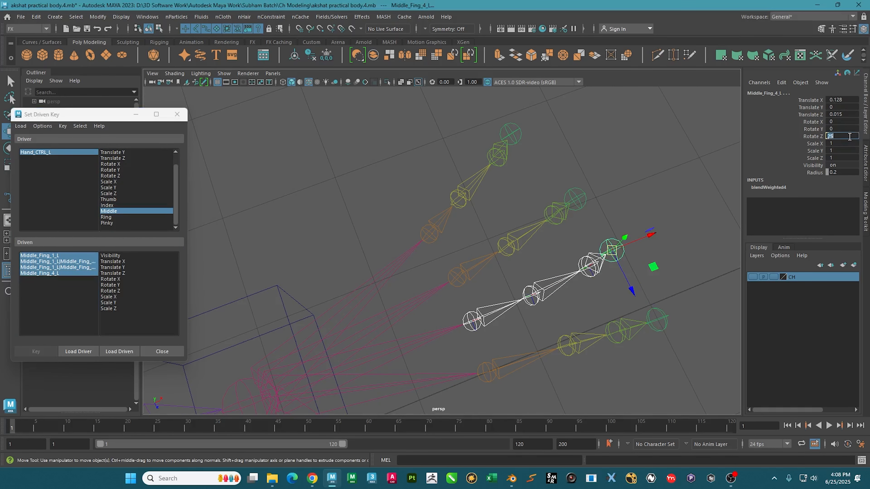
left_click(120, 291)
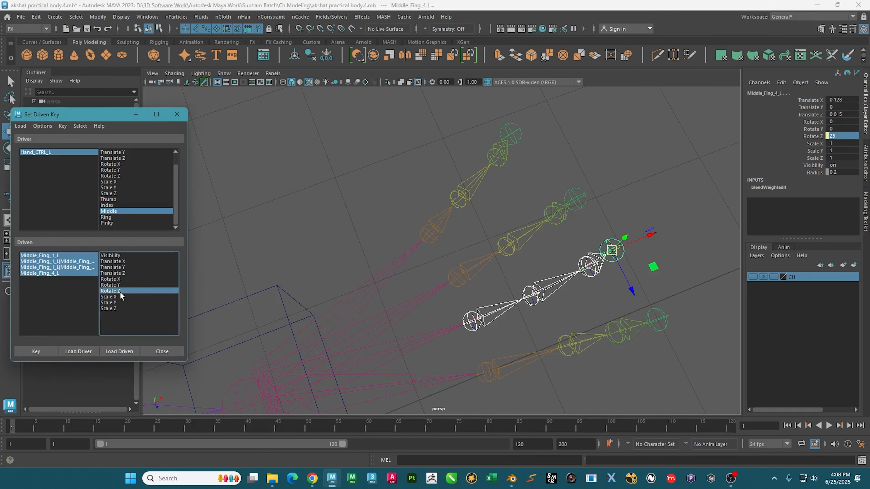
left_click(42, 351)
- Check the re-keyed fingers by selecting Hand_CTRL_L and scrubbing its Thumb through Pinky attributes together to -10
scroll(532, 219, "down", 3)
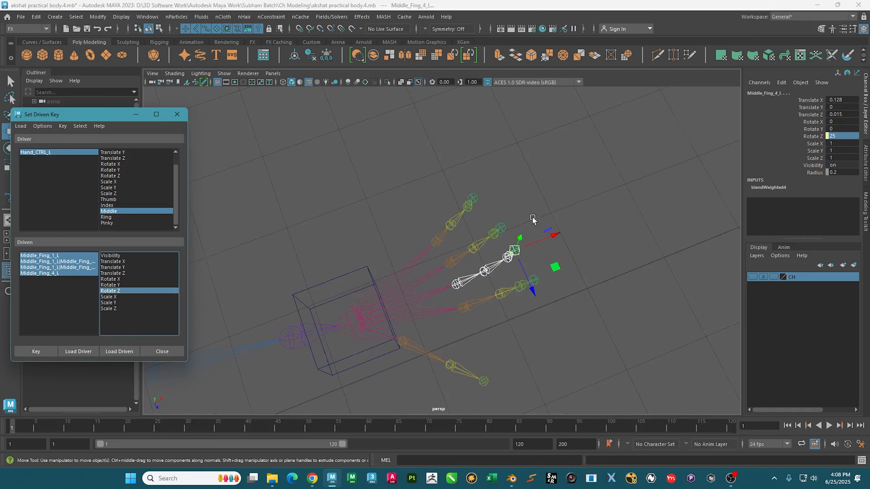
left_click_drag(533, 220, 516, 157, "alt")
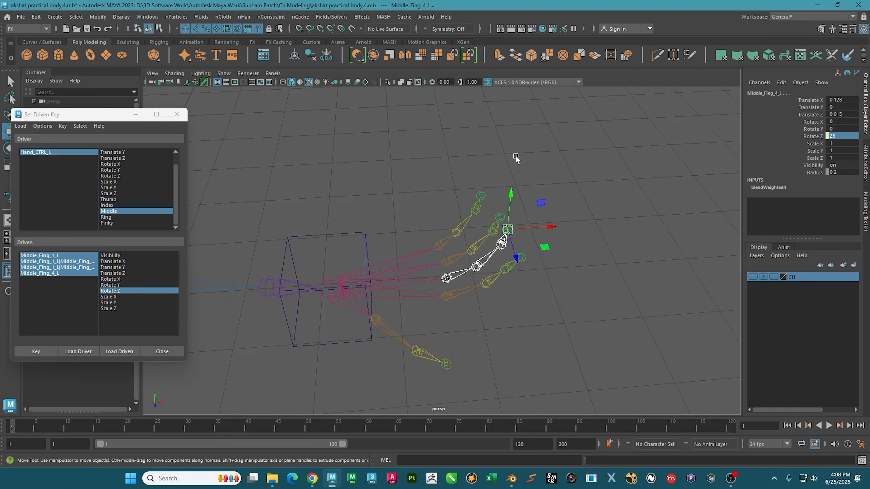
left_click(516, 158)
mouse_move(384, 240)
left_mouse_down("alt")
mouse_move(363, 235)
mouse_move(377, 233)
left_mouse_up("alt")
left_click(367, 247)
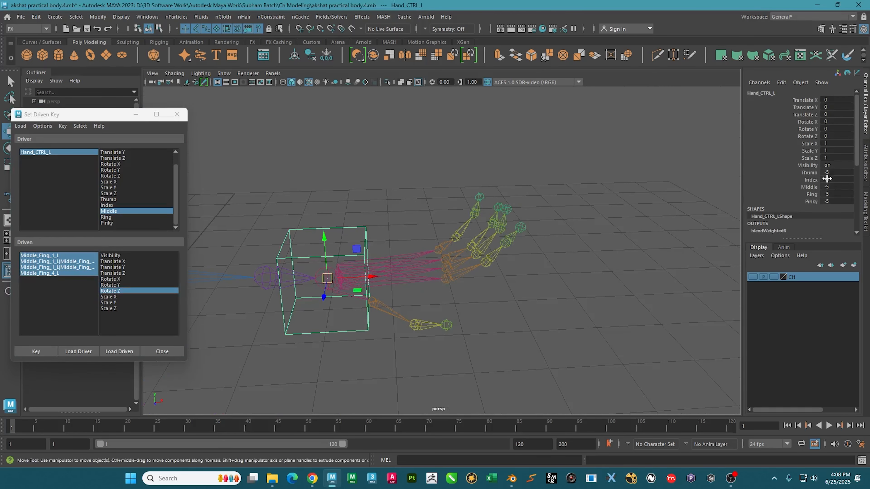
left_click_drag(809, 174, 811, 202)
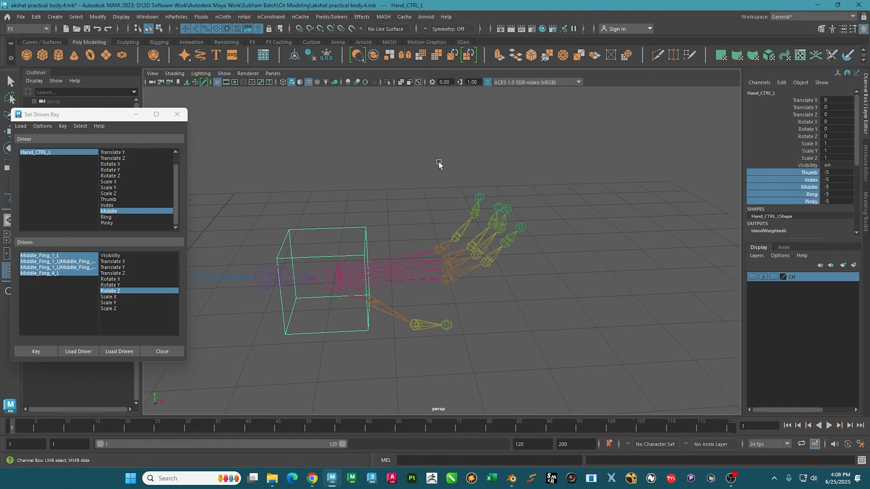
middle_click_drag(440, 164, 354, 168)
left_click_drag(354, 169, 493, 222, "alt")
- Reset Hand_CTRL_L's Thumb, Index, Middle, Ring and Pinky attributes to 0 and deselect the control
left_click(830, 178)
type("0")
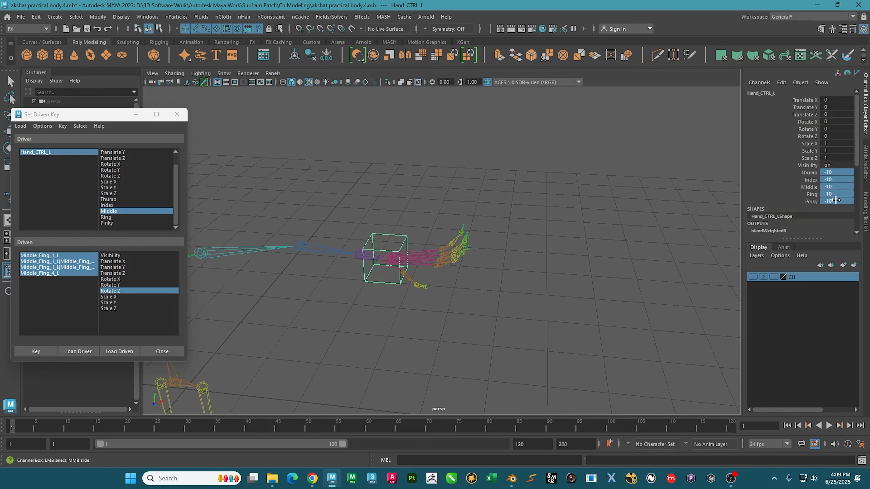
key("Return")
key("w")
left_click(696, 256)
- Select the right hand's control, Hand_CTRL_R, and frame it in the viewport
left_click_drag(695, 256, 562, 279, "alt")
scroll(562, 279, "up", 8)
middle_click_drag(536, 291, 483, 255, "alt")
scroll(493, 314, "up", 3)
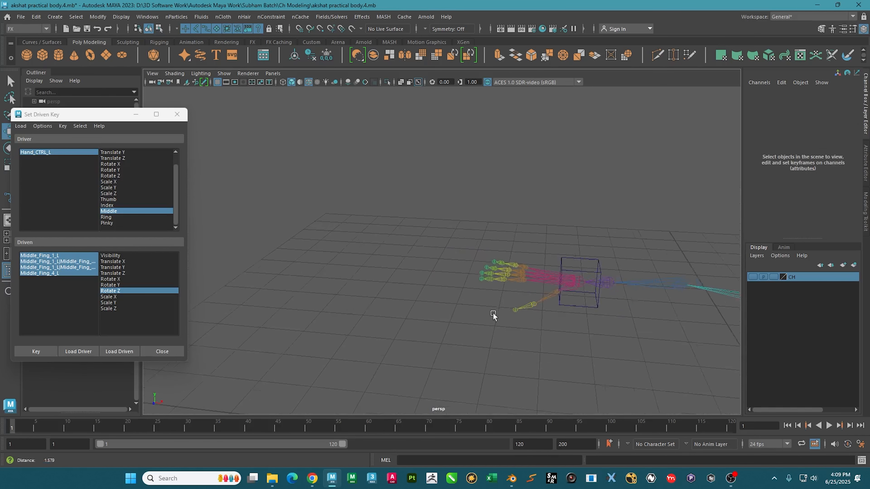
left_click(586, 258)
key("f")
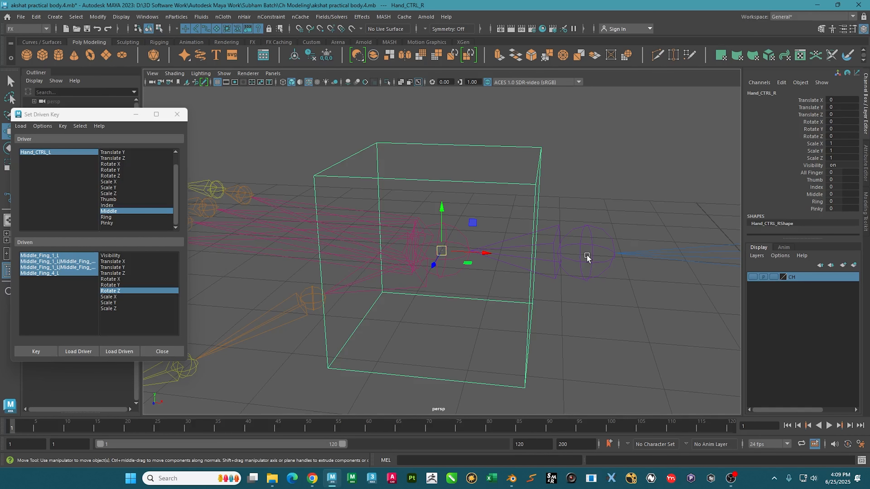
- Load the right thumb joints, Thumb_Fing_1_R to Thumb_Fing_3_R, as driven objects and select them all in Set Driven Key
scroll(587, 259, "down", 5)
left_click_drag(344, 294, 431, 320, "alt")
left_click_drag(431, 320, 374, 322, "alt")
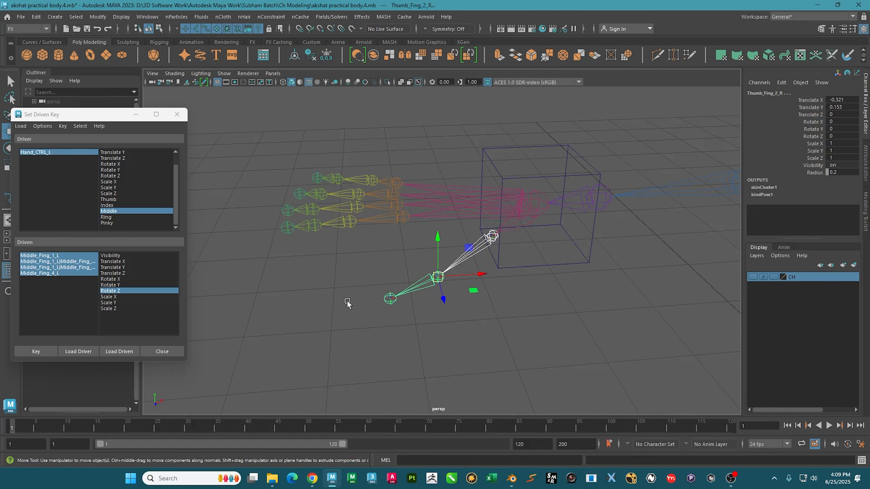
left_click(390, 299, "shift")
left_click(119, 351)
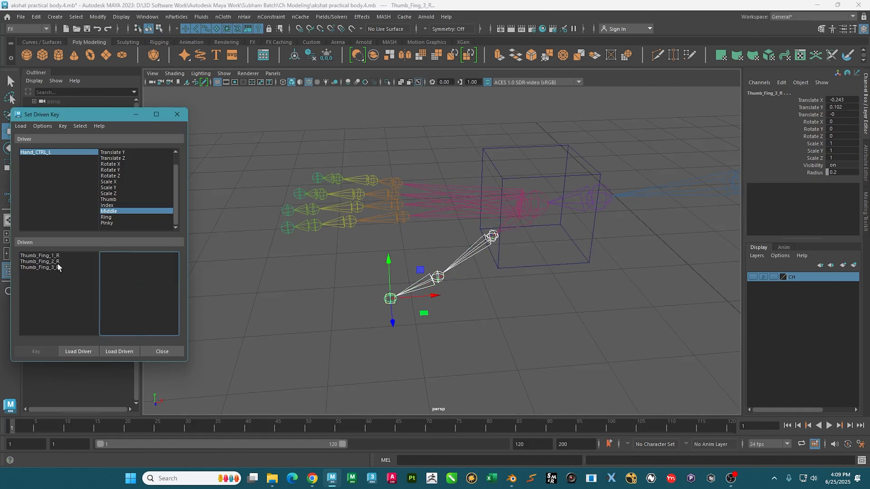
left_click_drag(57, 255, 60, 276)
left_click(549, 176)
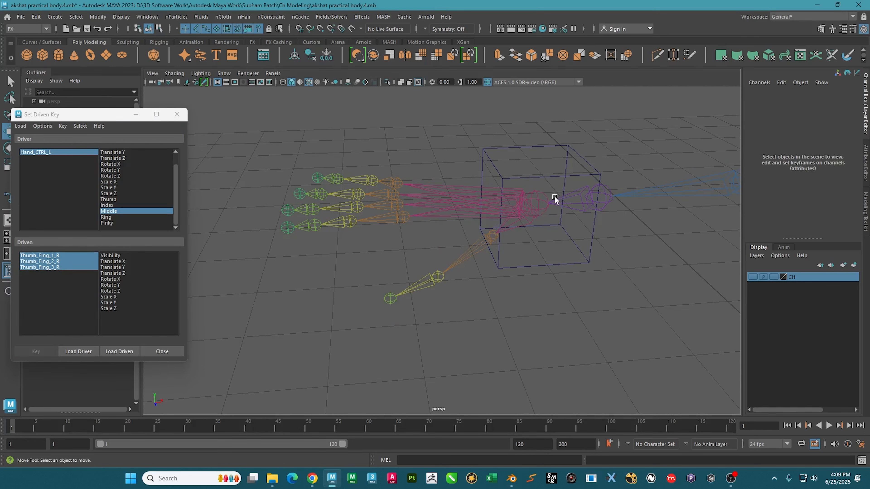
- Load Hand_CTRL_R as the driver in Set Driven Key and delete its All Finger attribute
left_click(548, 168)
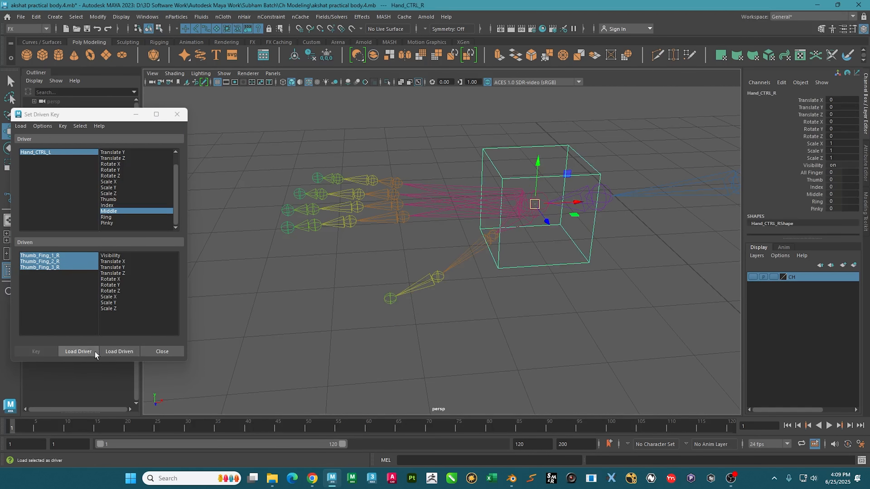
left_click(86, 351)
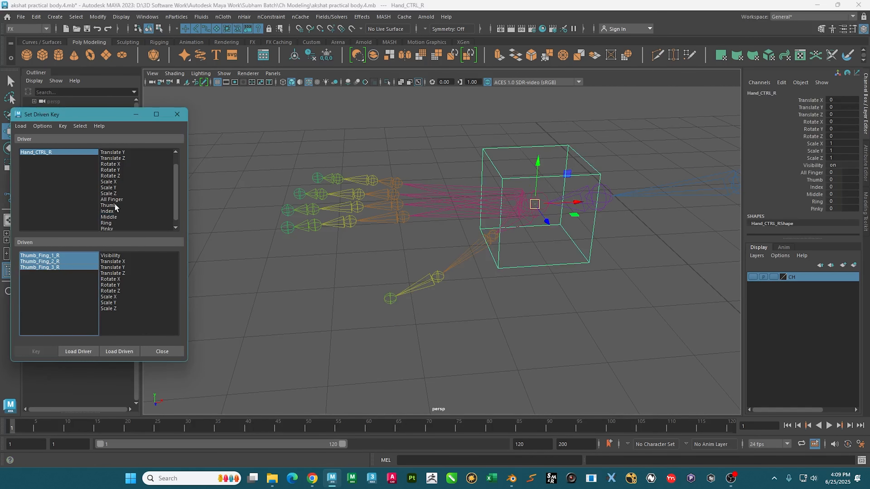
left_click(113, 199)
left_click(814, 171)
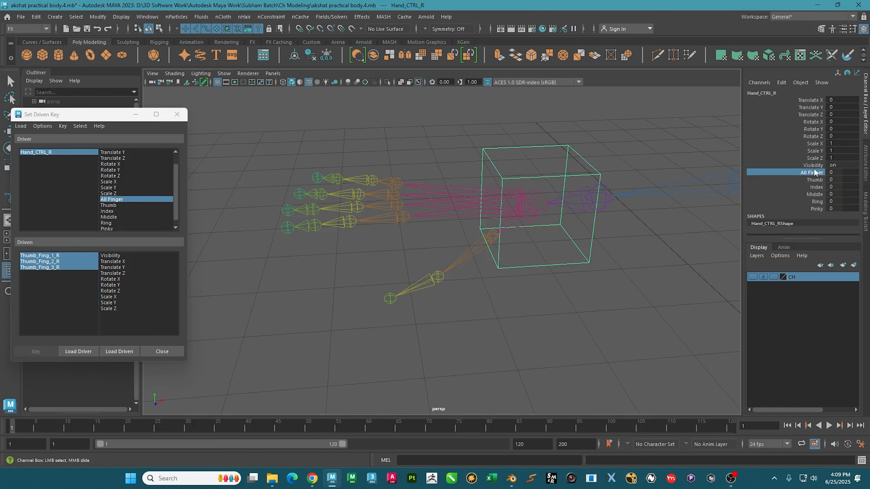
left_click(781, 82)
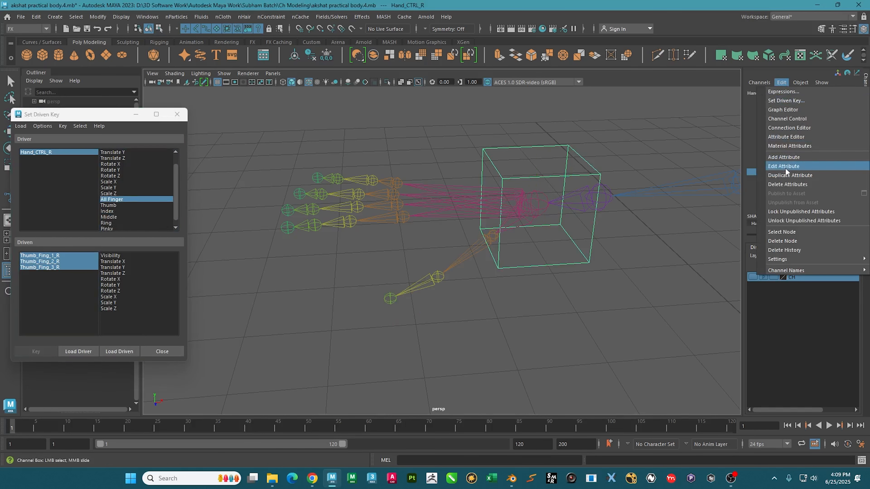
left_click(790, 185)
- Key Rotate X, Y and Z of the three right thumb joints against Hand_CTRL_R's Thumb attribute
middle_click_drag(343, 194, 339, 162, "alt")
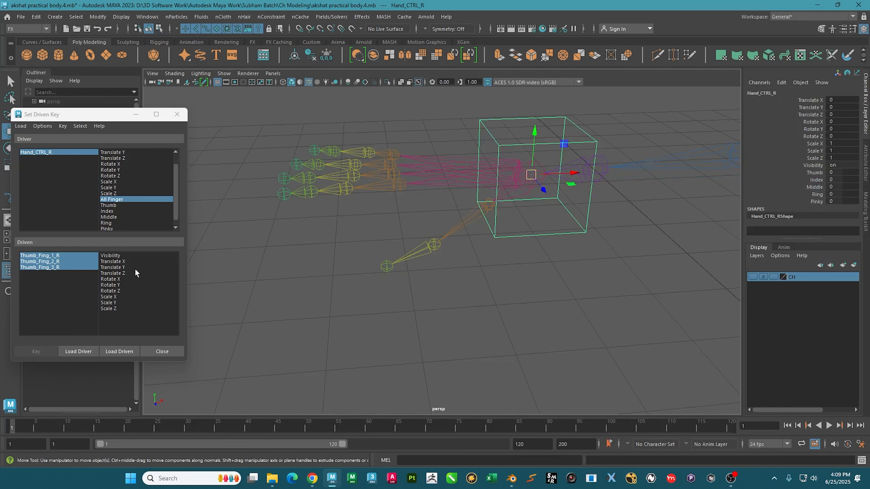
left_click_drag(118, 279, 121, 290)
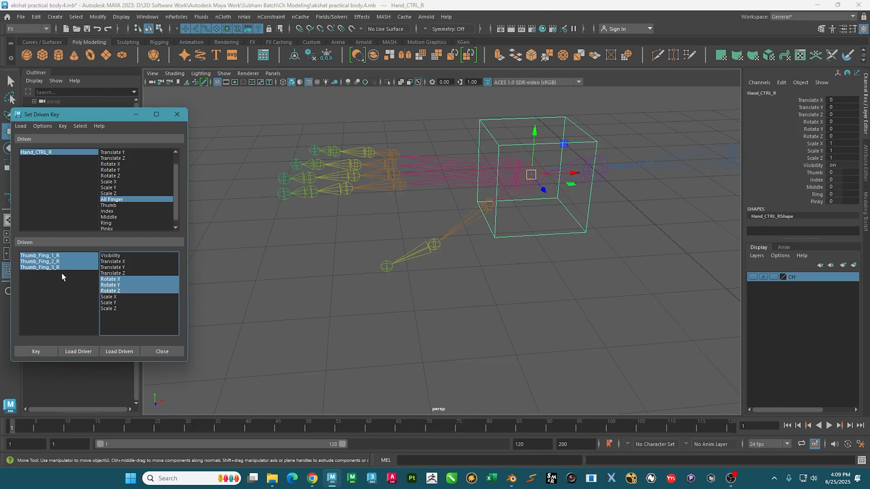
left_click(38, 352)
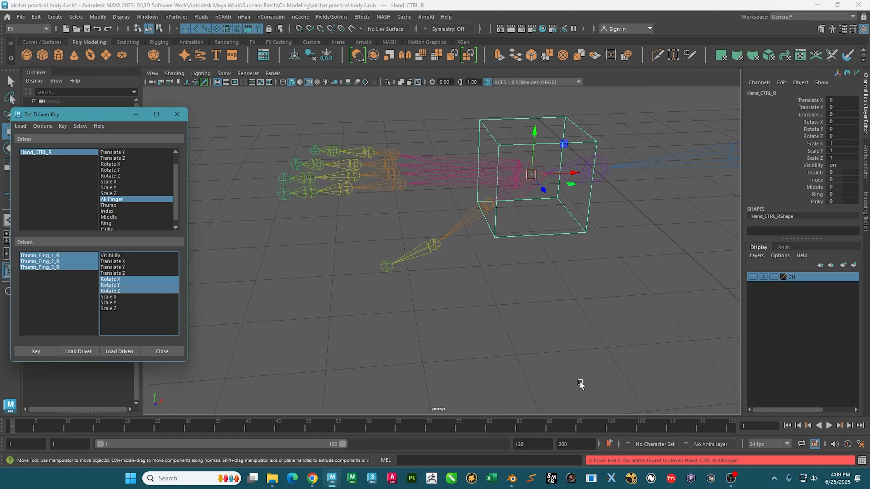
left_click(108, 206)
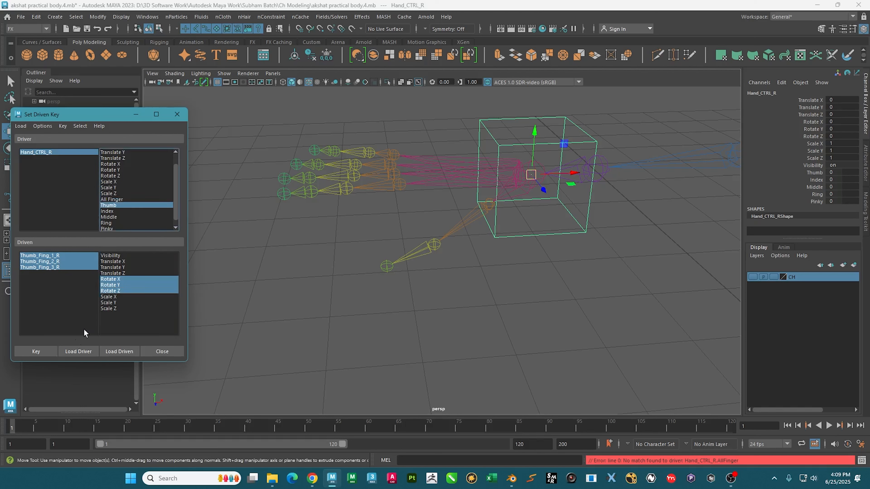
left_click(38, 352)
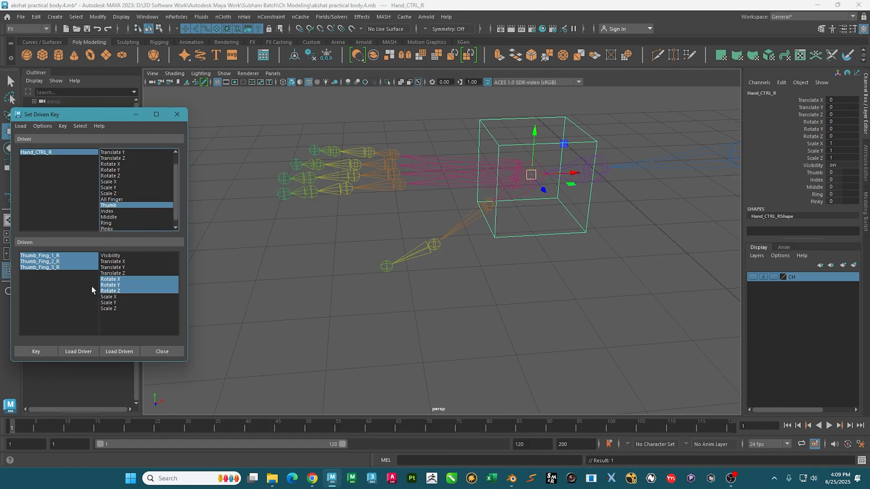
- Load Hand_CTRL_R as both driven and driver, select the right thumb joints, and key the driven Rotate X, Y and Z against Thumb
left_click(116, 351)
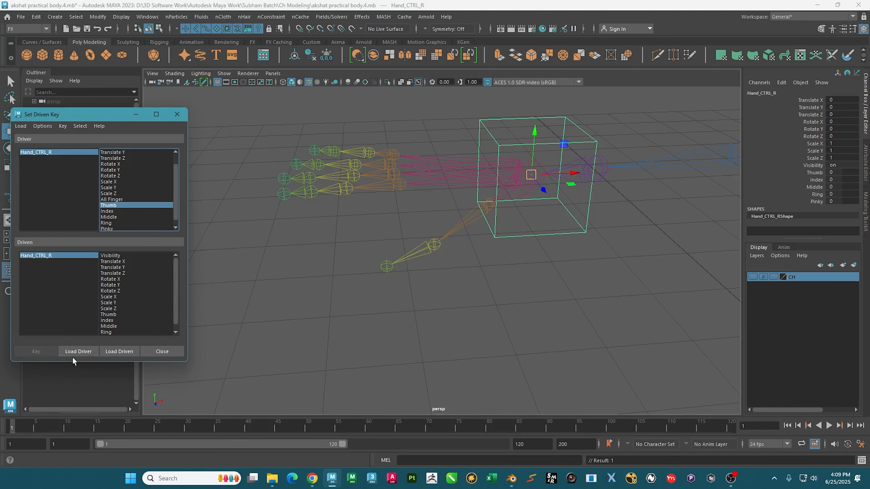
left_click(78, 351)
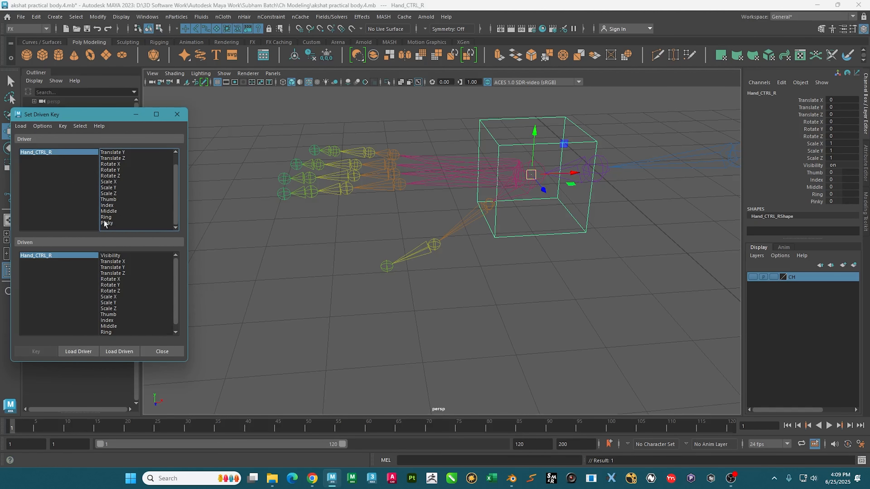
left_click(435, 246)
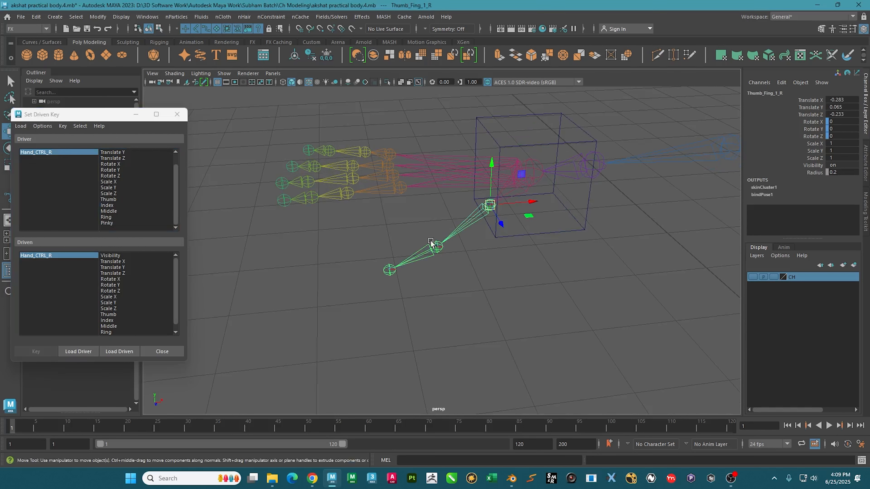
left_click(394, 264)
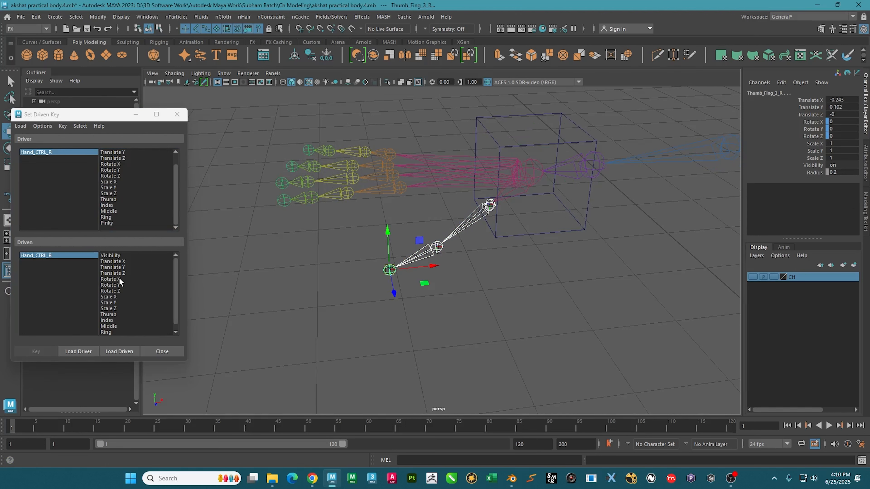
left_click_drag(120, 278, 122, 289)
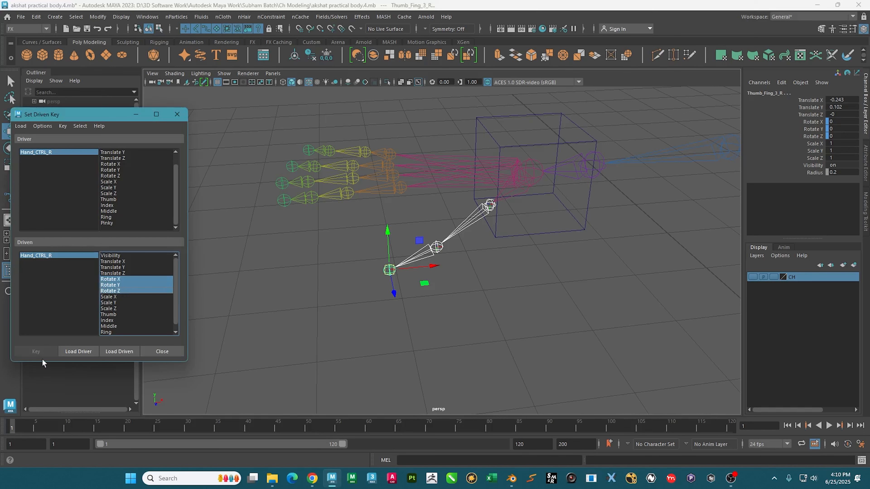
left_click(110, 200)
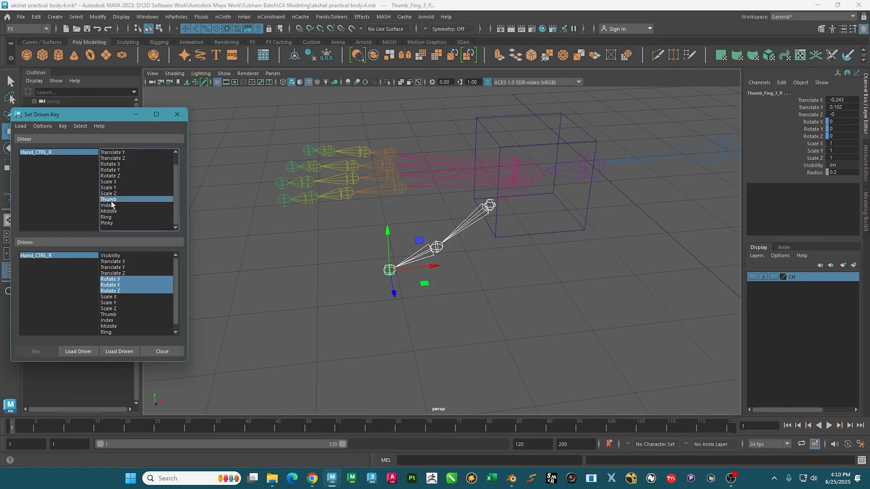
left_click(37, 350)
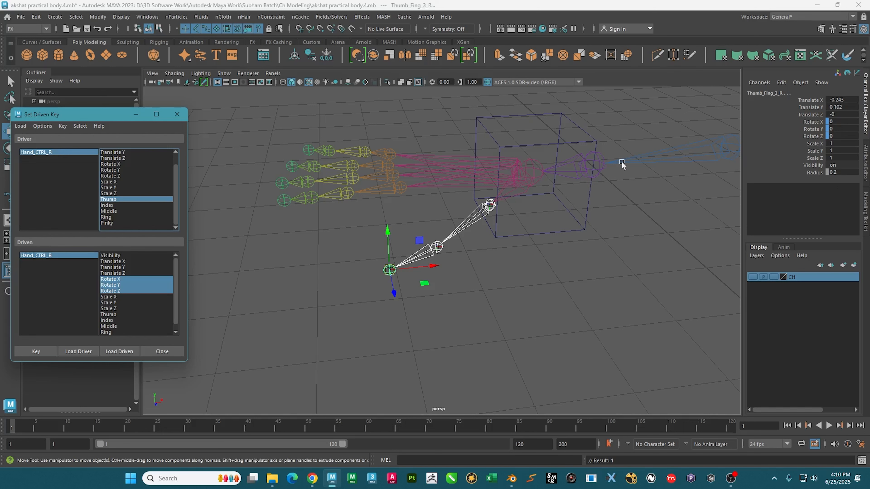
- Select Hand_CTRL_R and set its Thumb attribute to 5
left_click(51, 152)
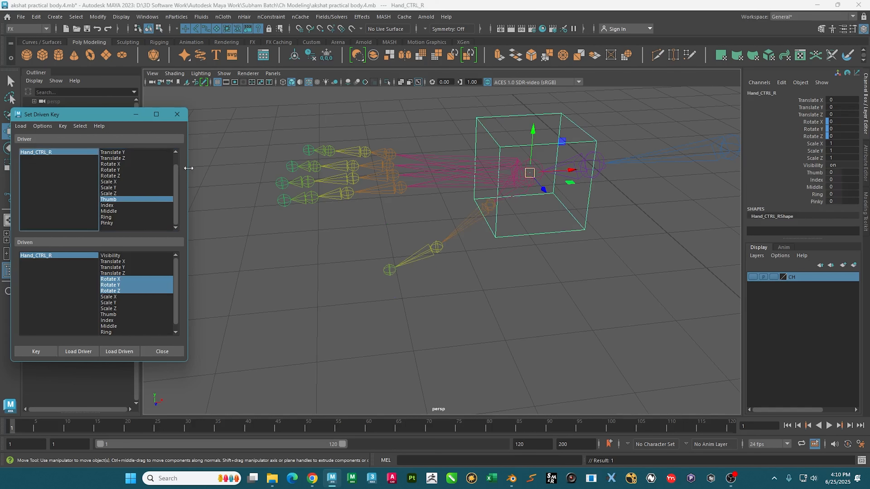
double_click(846, 173)
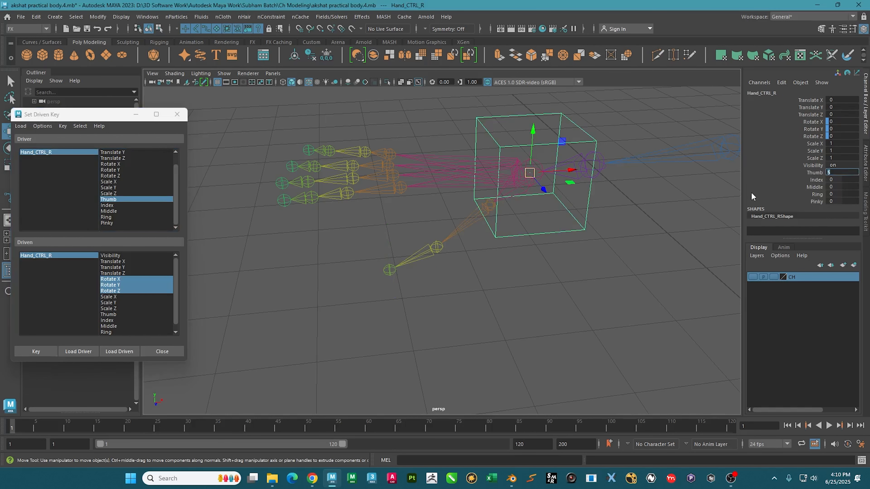
left_click(46, 152)
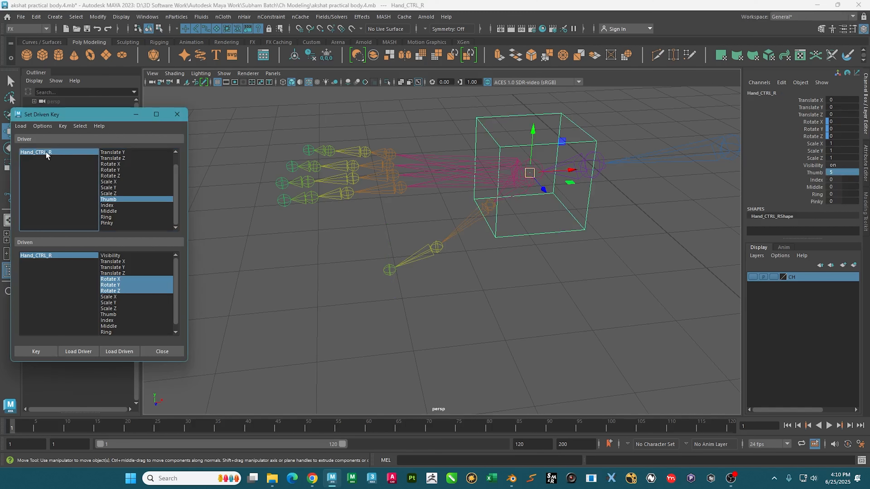
left_click_drag(470, 257, 472, 258, "alt")
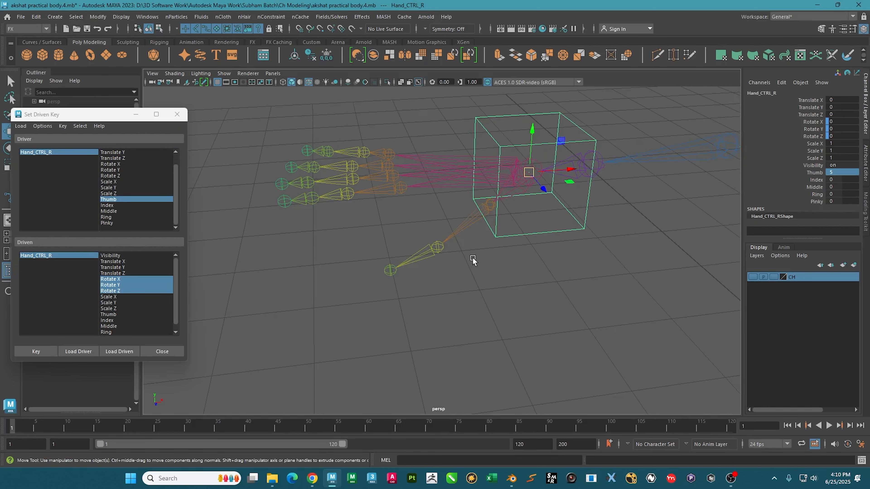
- Undo the mistaken driven key on Hand_CTRL_R's own rotations and the change to its Thumb value
left_click(461, 227)
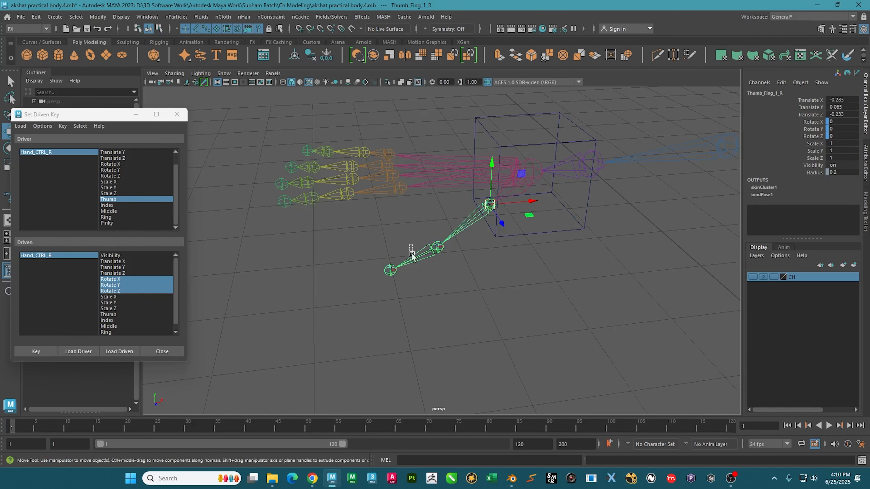
left_click(412, 256, "shift")
key("ctrl+z")
key("ctrl+z")
key("ctrl+z")
key("ctrl+z")
key("ctrl+z")
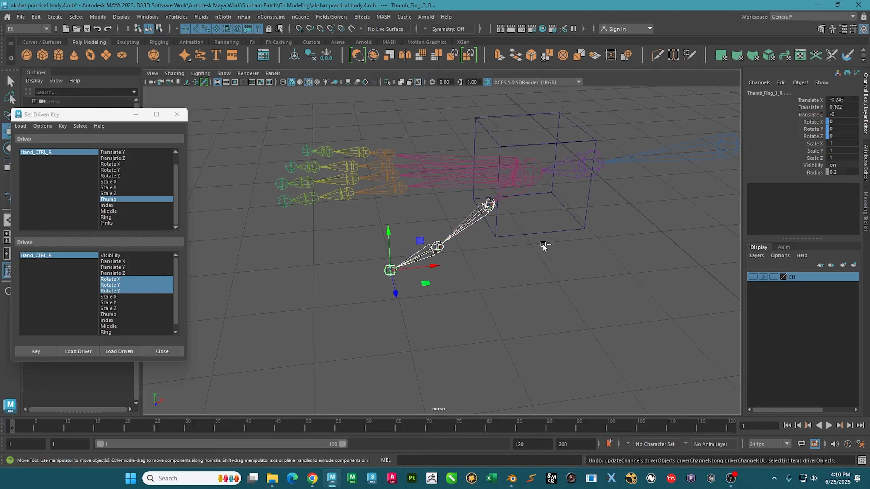
key("ctrl+z")
key("ctrl+z")
key("ctrl+z")
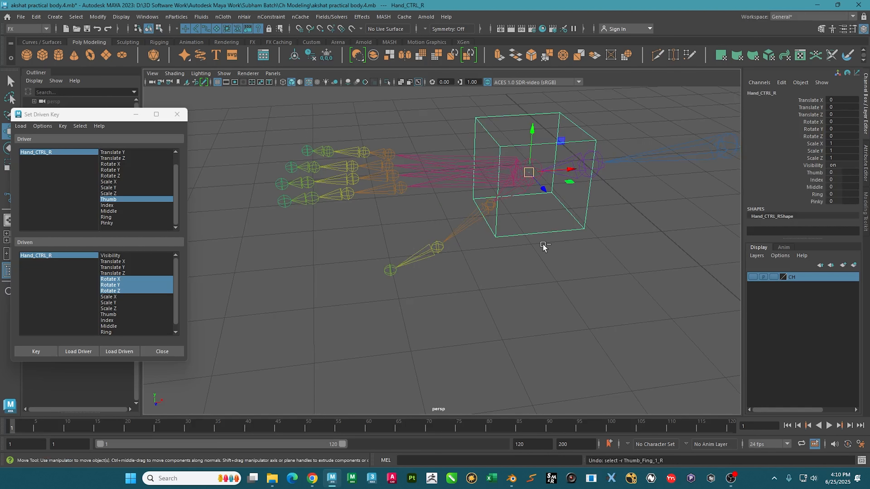
- Load the three thumb joints, Thumb_Fing_1_R to Thumb_Fing_3_R, as driven objects and highlight all three
left_click(445, 261)
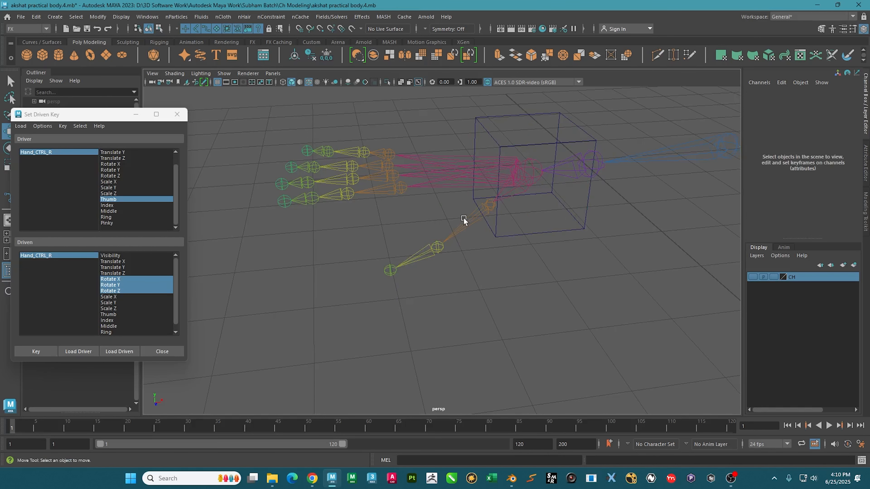
left_click(452, 235)
left_click(404, 263)
left_click(388, 266)
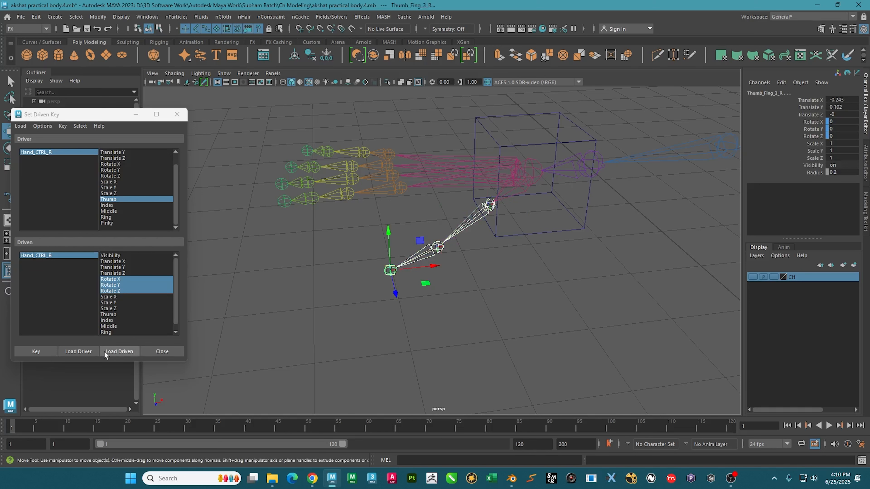
left_click(118, 351)
left_click_drag(41, 255, 49, 272)
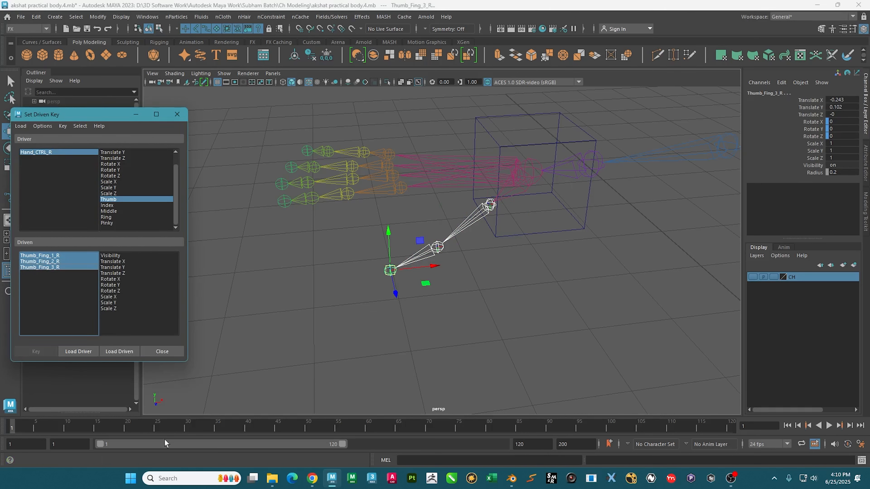
- Load Hand_CTRL_R as the driver and key its Thumb attribute against Rotate X, Y and Z of the thumb joints
left_click(79, 351)
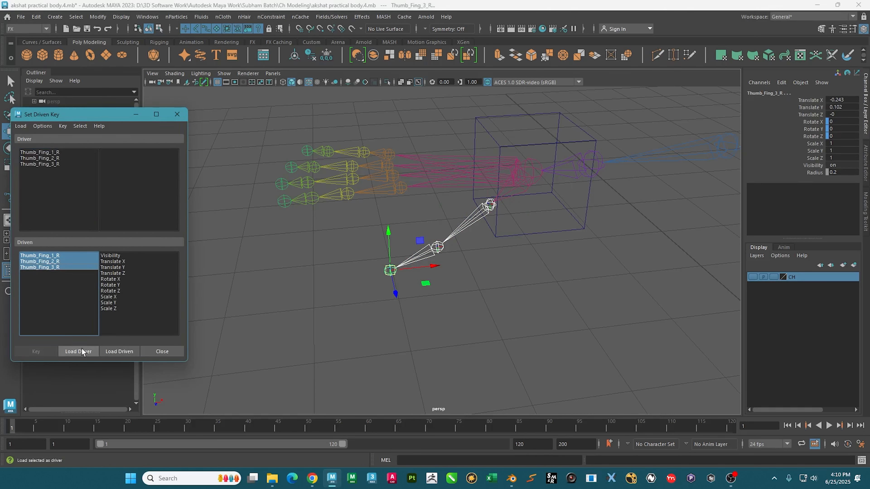
left_click(523, 145)
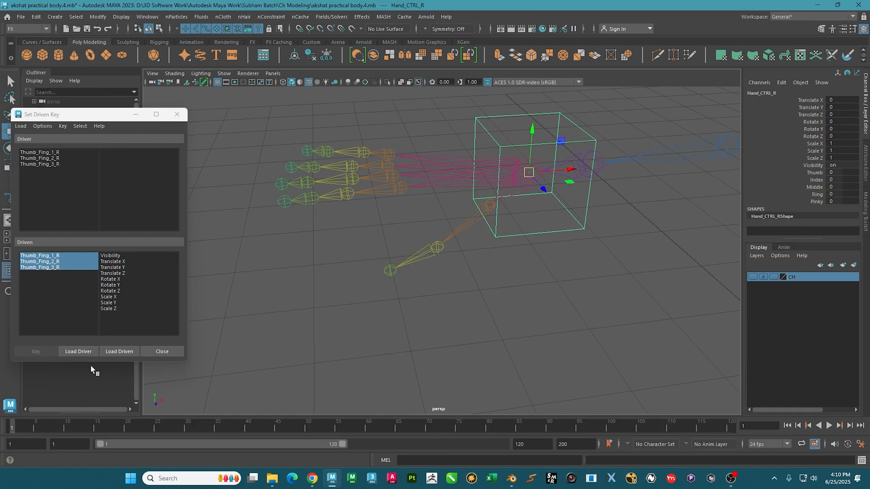
left_click(72, 352)
left_click(117, 211)
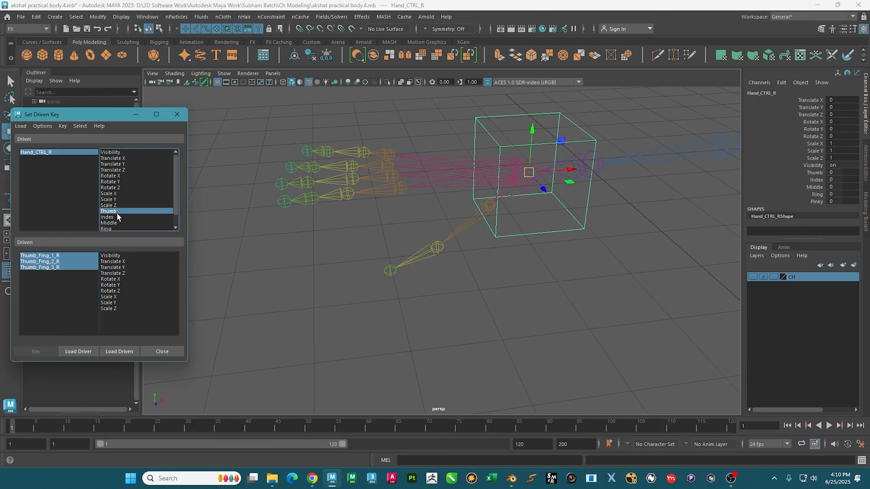
left_click_drag(119, 278, 121, 290)
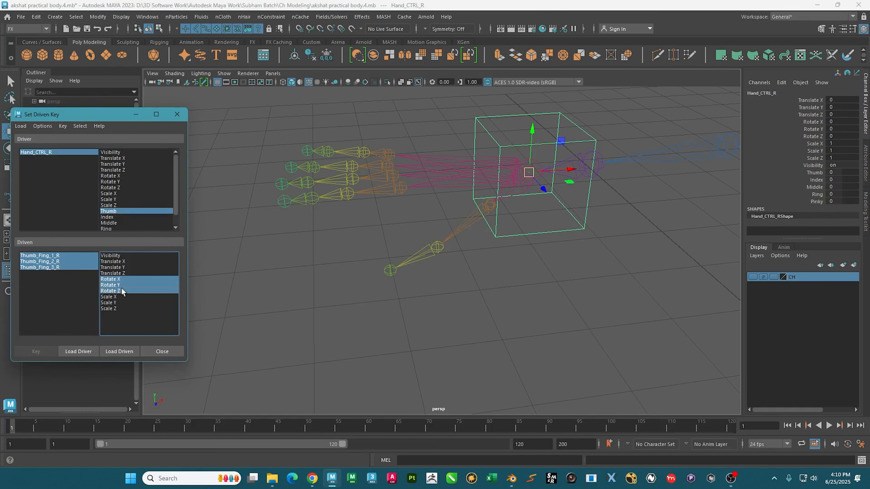
left_click(44, 355)
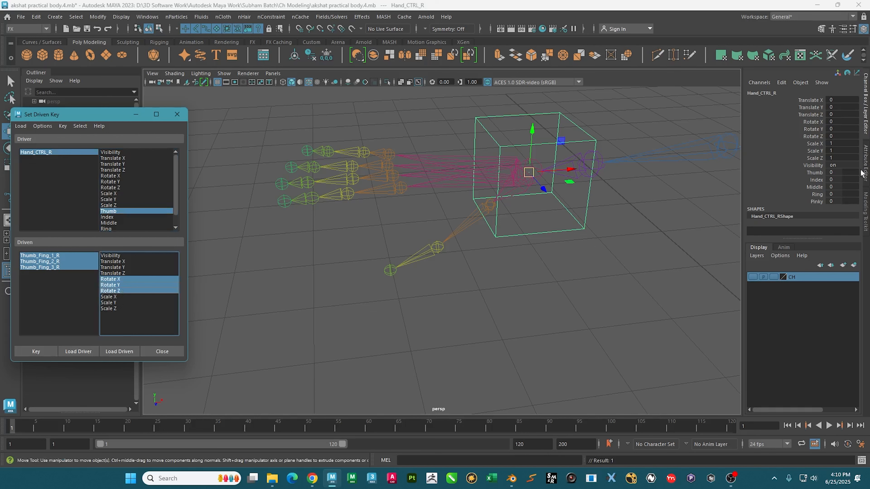
- Set Hand_CTRL_R's Thumb attribute to 5
left_click(839, 172)
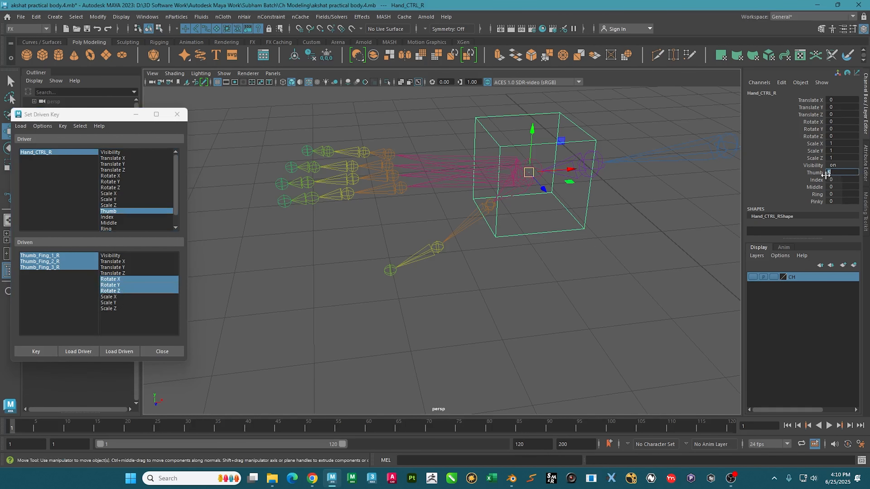
type("5")
key("Return")
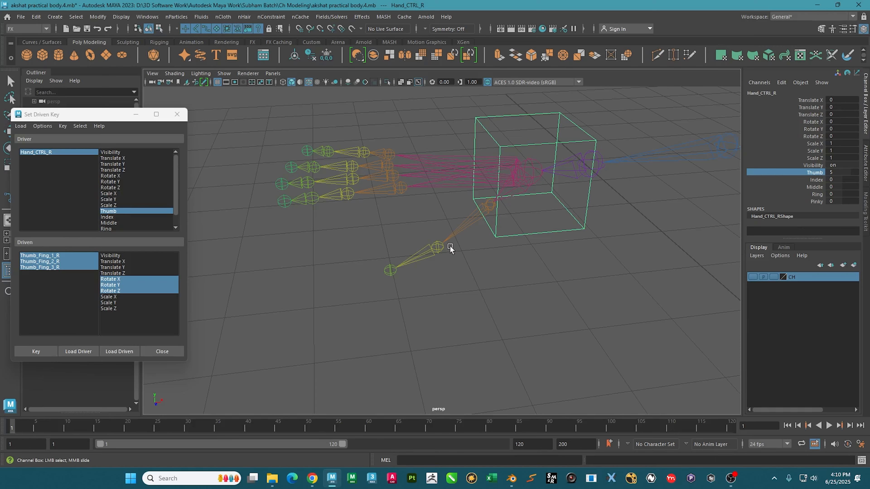
- Rotate the three thumb joints to about 18, 23.2 and 6.8 degrees in X, Y and Z, and key the pose
middle_click_drag(450, 246, 447, 237, "alt")
left_click(68, 266)
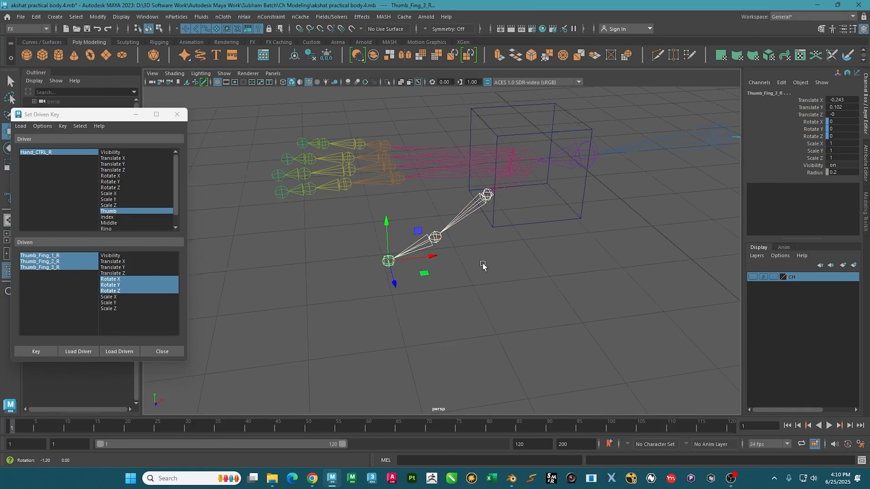
key("e")
left_click_drag(426, 270, 397, 209)
left_click_drag(377, 181, 448, 244)
left_click_drag(447, 242, 451, 250)
left_click_drag(477, 247, 465, 256, "alt")
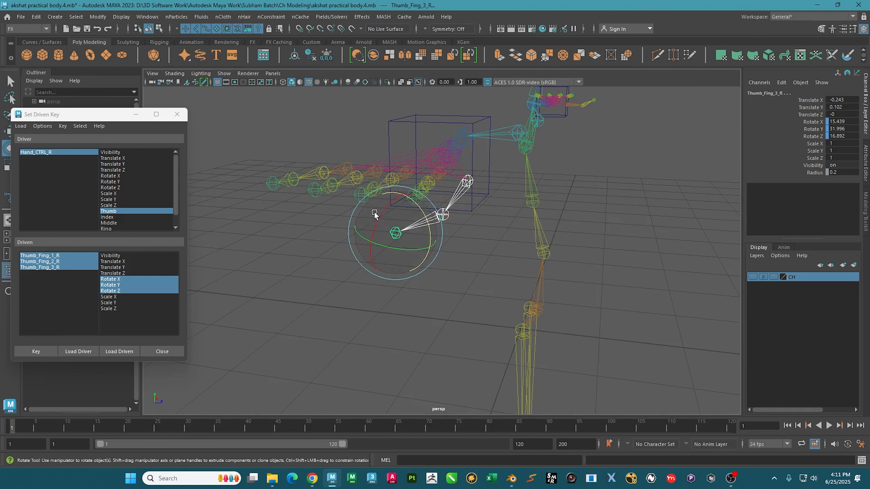
mouse_move(379, 217)
left_mouse_down()
mouse_move(408, 252)
mouse_move(371, 262)
mouse_move(383, 225)
left_mouse_up()
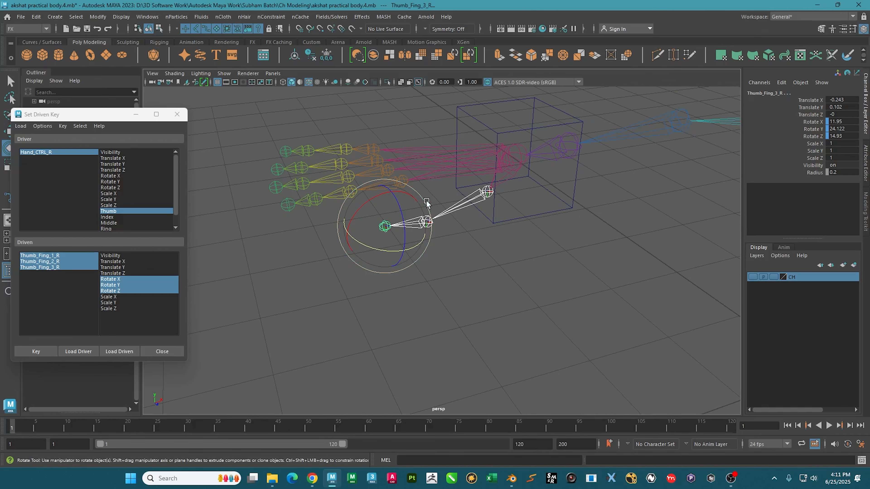
left_click_drag(425, 200, 454, 310)
left_click(44, 350)
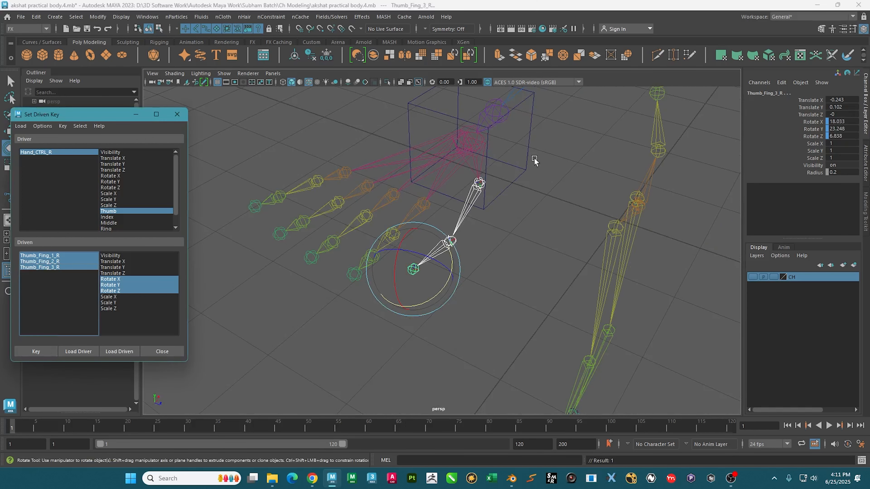
- Select the driver Hand_CTRL_R and set its Thumb attribute to 10
left_click_drag(453, 181, 459, 182, "alt")
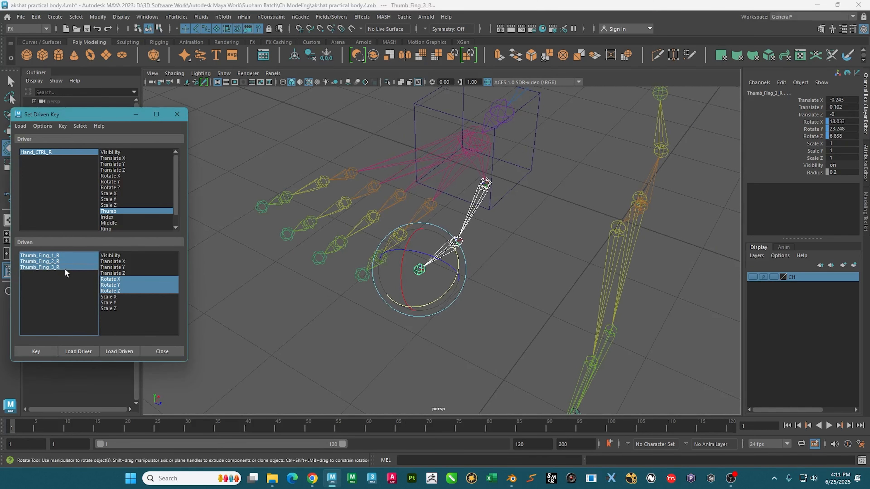
left_click(51, 153)
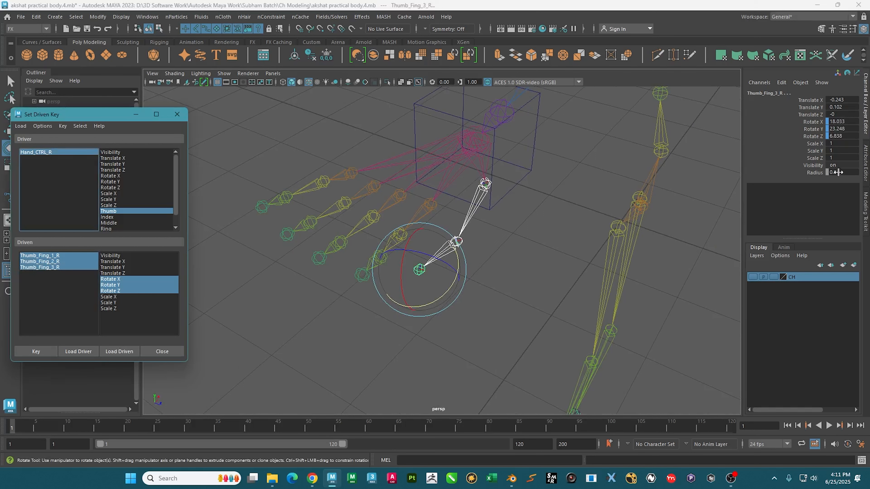
left_click(35, 154)
left_click(842, 172)
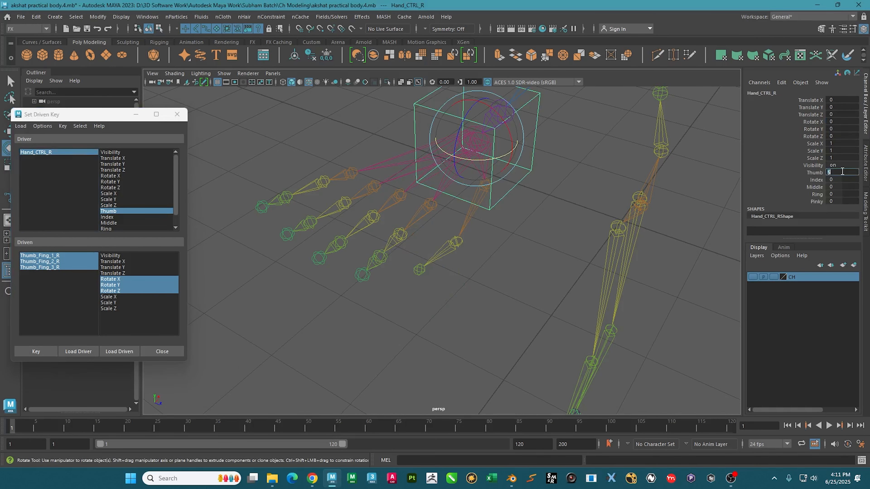
left_click(810, 173)
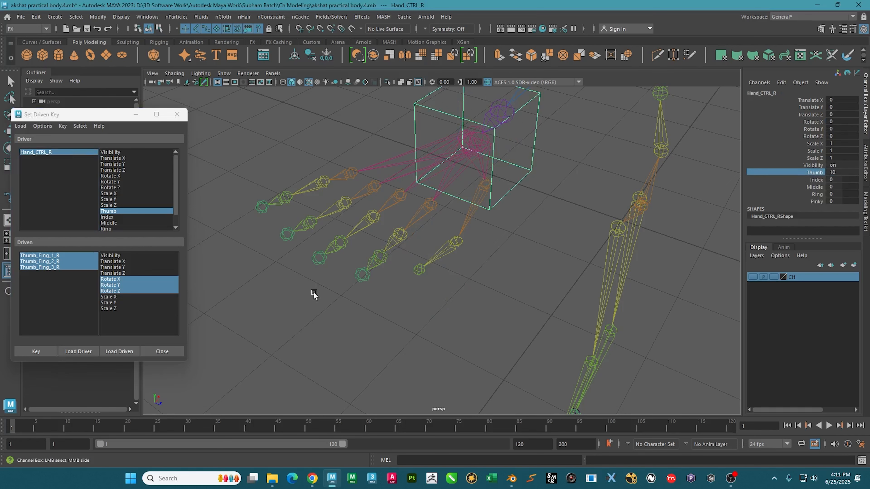
- Curl the thumb joints inward to about 103.3, 37.9 and 69.8 degrees in X, Y and Z, and key the pose
left_click(68, 259)
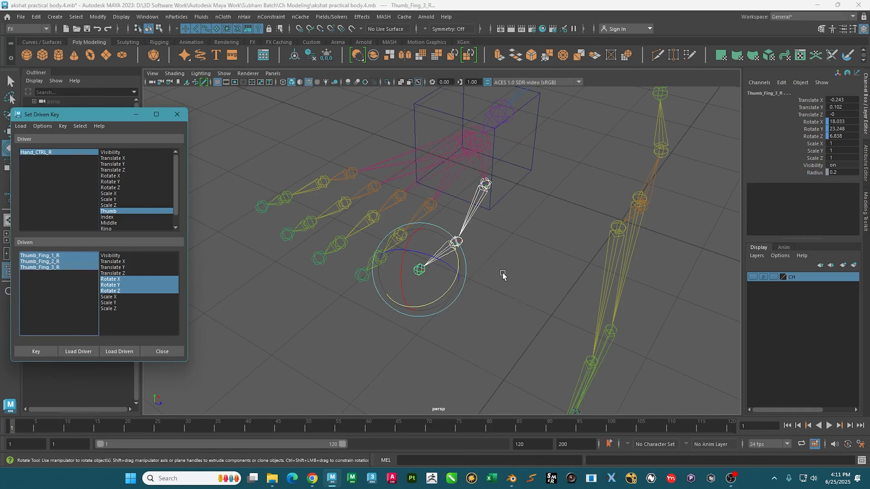
left_click_drag(503, 274, 418, 294, "alt")
left_click_drag(435, 302, 536, 252, "alt")
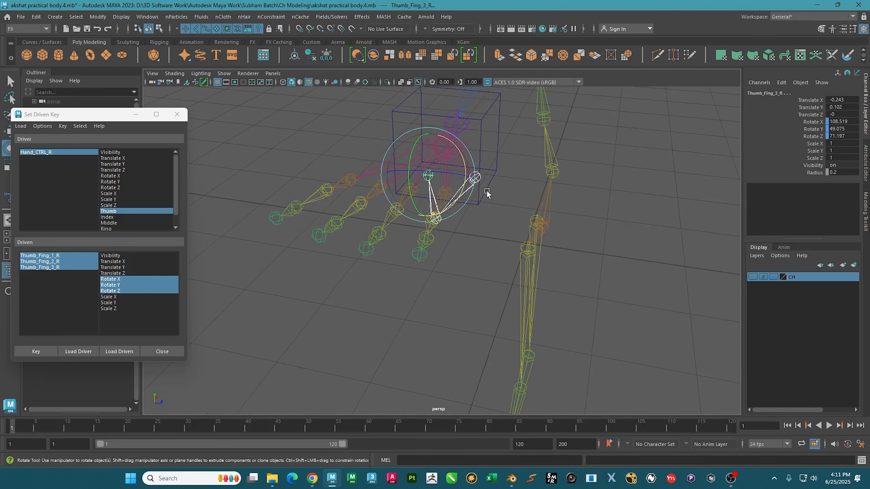
left_click_drag(466, 169, 424, 180)
left_click_drag(534, 227, 469, 243, "alt")
mouse_move(439, 212)
left_mouse_down("alt")
mouse_move(450, 225)
mouse_move(441, 225)
left_mouse_up("alt")
left_click_drag(495, 206, 494, 195)
left_click_drag(475, 238, 483, 238)
left_click_drag(486, 239, 551, 241, "alt")
left_click_drag(456, 219, 454, 194)
left_click_drag(503, 242, 452, 217, "alt")
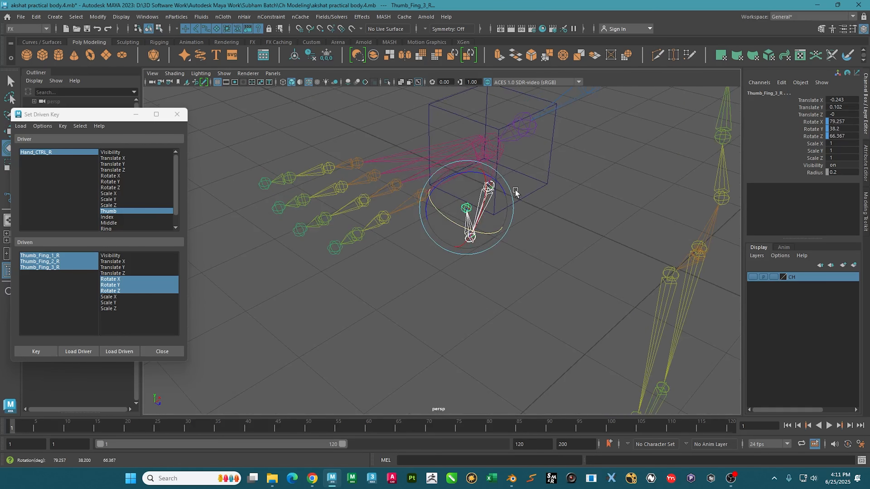
left_click_drag(509, 188, 493, 173)
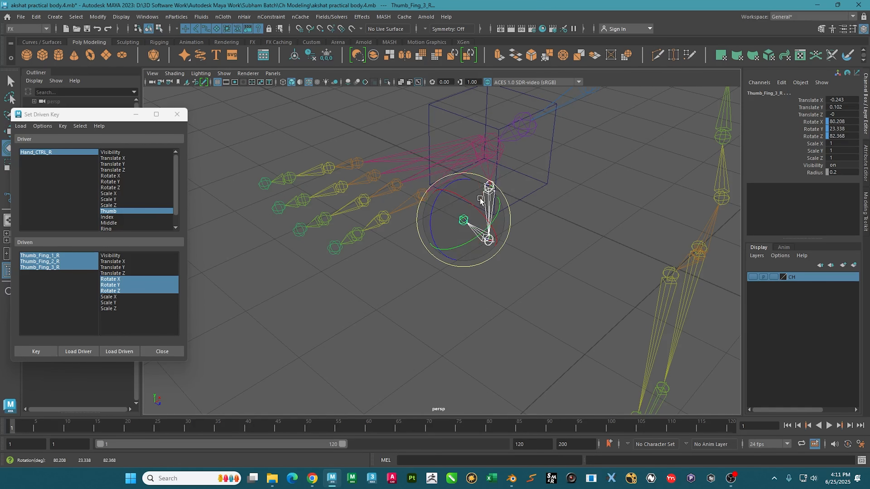
left_click_drag(529, 229, 485, 226, "alt")
left_click_drag(462, 190, 457, 187)
left_click_drag(470, 217, 473, 199, "alt")
left_click(42, 352)
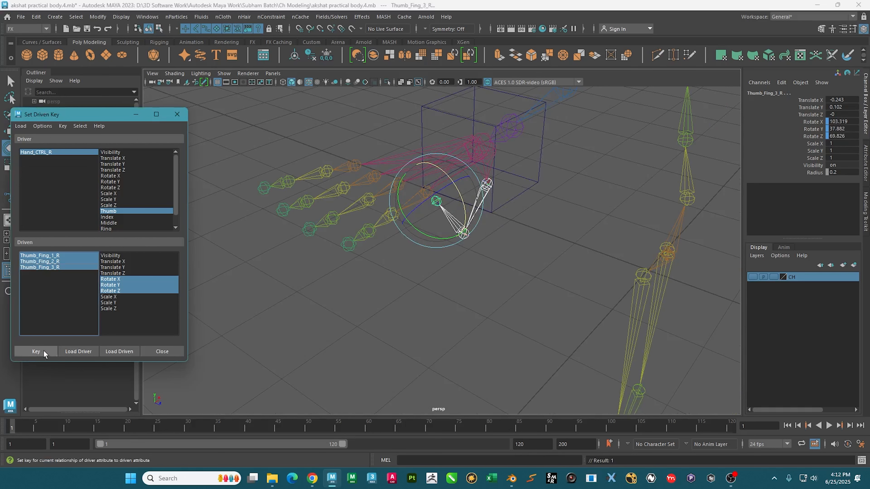
- Test the keyed thumb motion by sliding Hand_CTRL_R's Thumb attribute down to -10, and set it to -5
left_click_drag(356, 316, 349, 308, "alt")
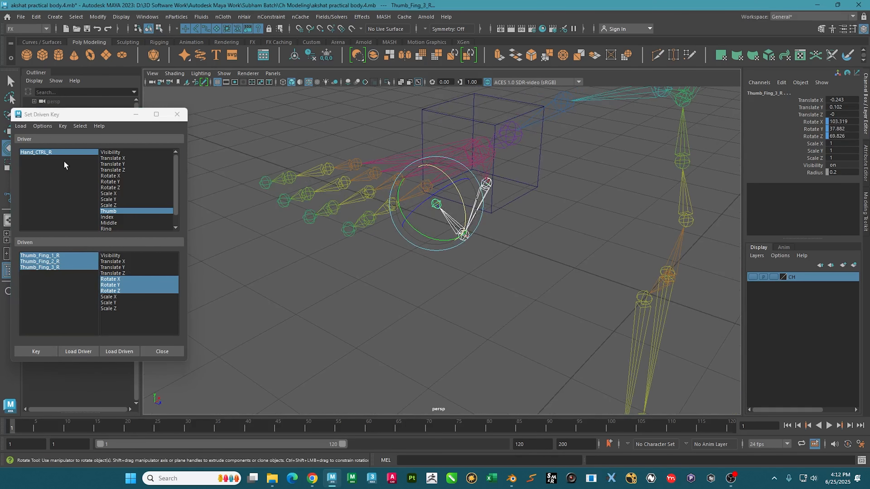
left_click(57, 154)
left_click(814, 172)
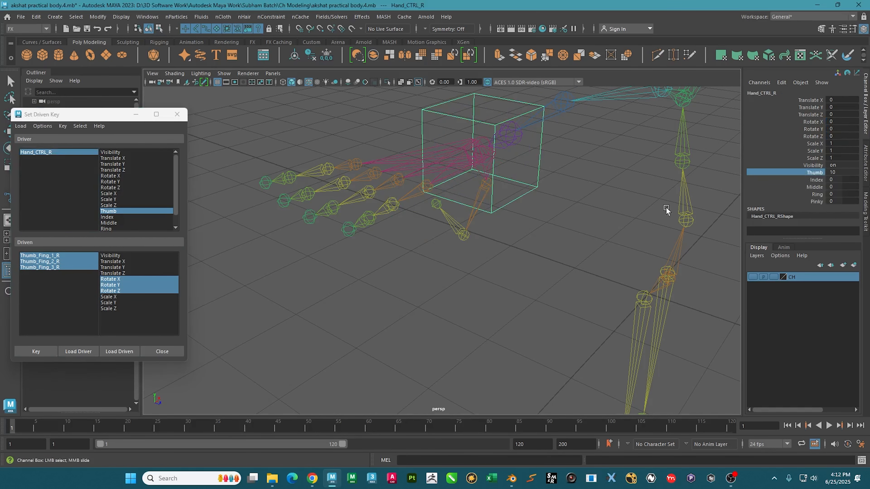
middle_click_drag(667, 210, 450, 206)
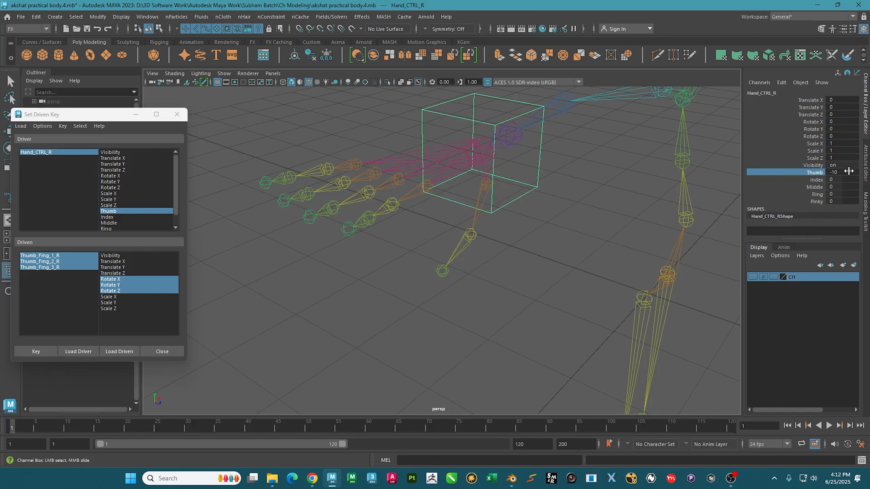
double_click(849, 171)
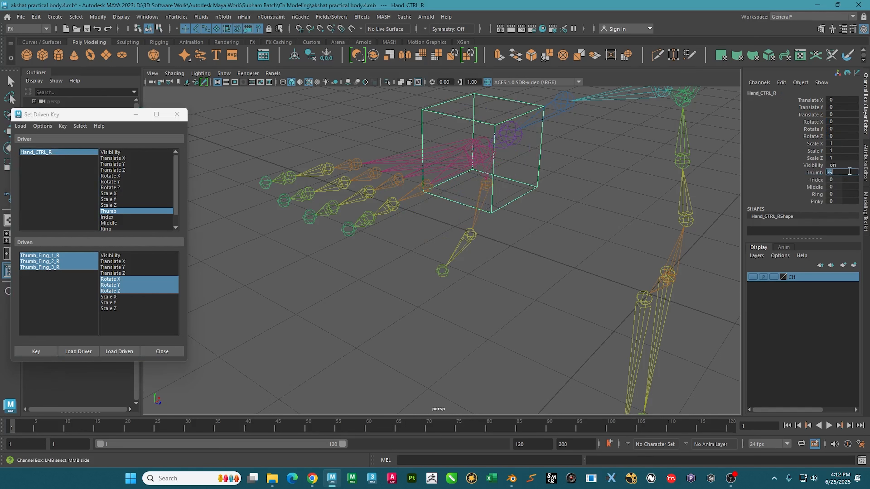
- Rotate the thumb joints to about -35.2, -11.6 and 30.5 degrees in X, Y and Z, and key the pose
left_click(74, 281)
left_click_drag(515, 208, 543, 219, "alt")
left_click_drag(552, 284, 433, 220, "alt")
mouse_move(479, 200)
left_mouse_down()
mouse_move(493, 205)
mouse_move(477, 198)
mouse_move(484, 202)
left_mouse_up()
left_click_drag(473, 236, 487, 233)
left_click_drag(485, 168, 515, 231)
left_click_drag(470, 273, 489, 278)
left_click(36, 351)
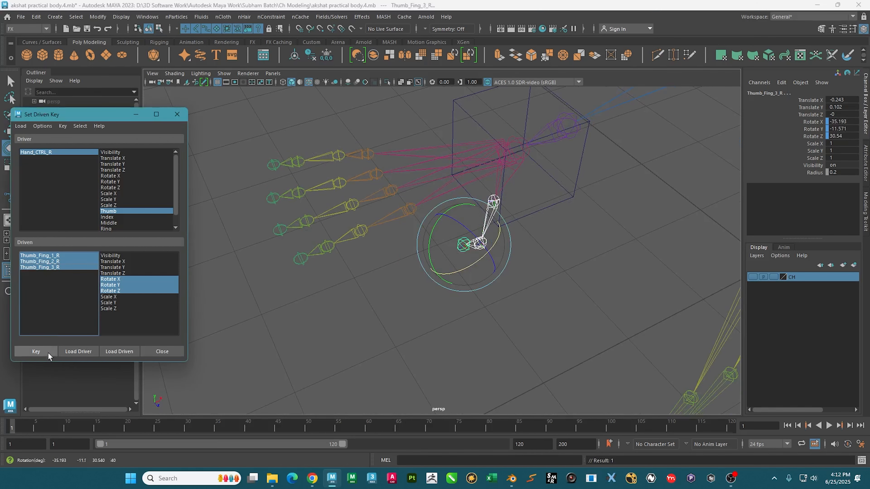
- Load the four index finger joints, Index_Fing_1_R to Index_Fing_4_R, as the driven objects
left_click_drag(475, 229, 436, 213, "alt")
key("w")
left_click_drag(387, 253, 402, 306, "alt")
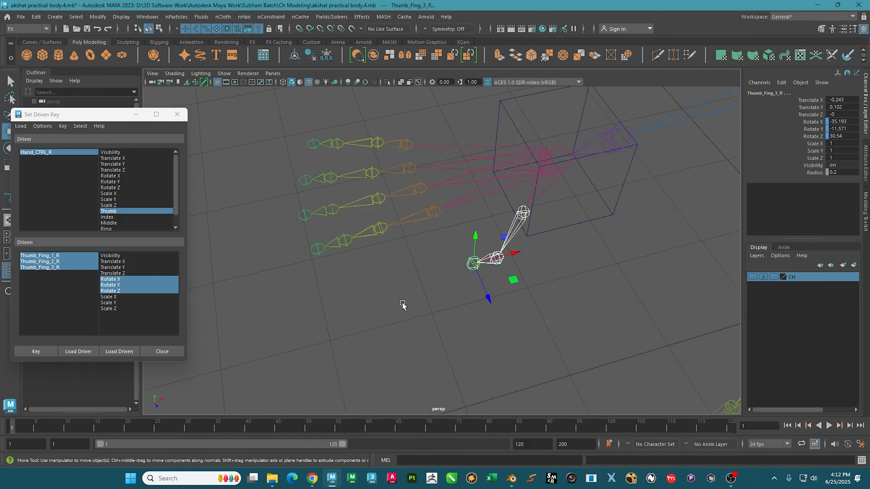
left_click(415, 269)
left_click(425, 213)
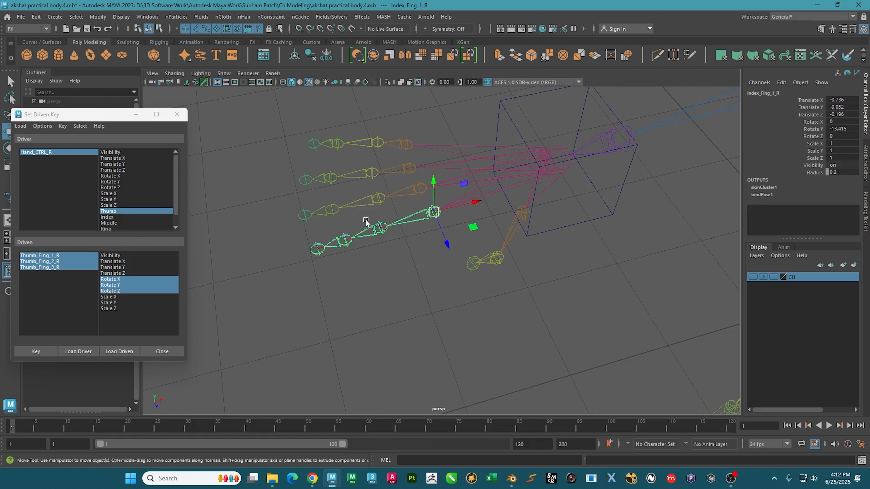
left_click(379, 228, "shift")
left_click(345, 239, "shift")
left_click(317, 248, "shift")
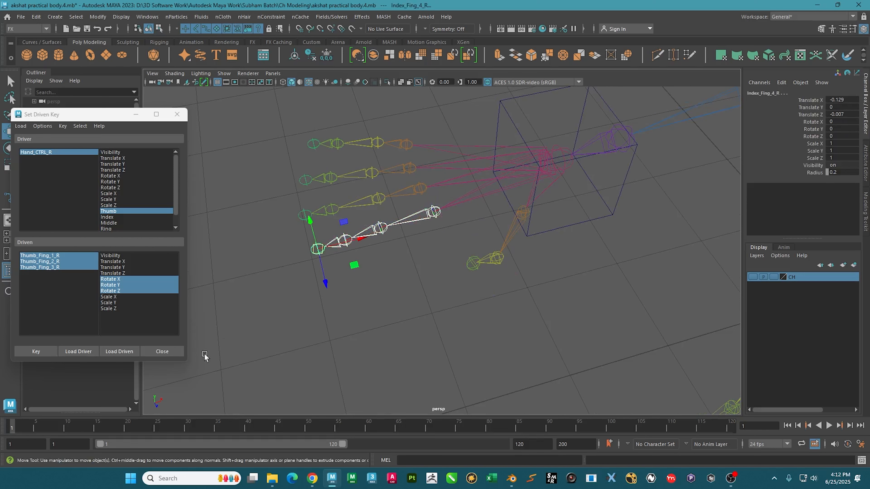
left_click(117, 351)
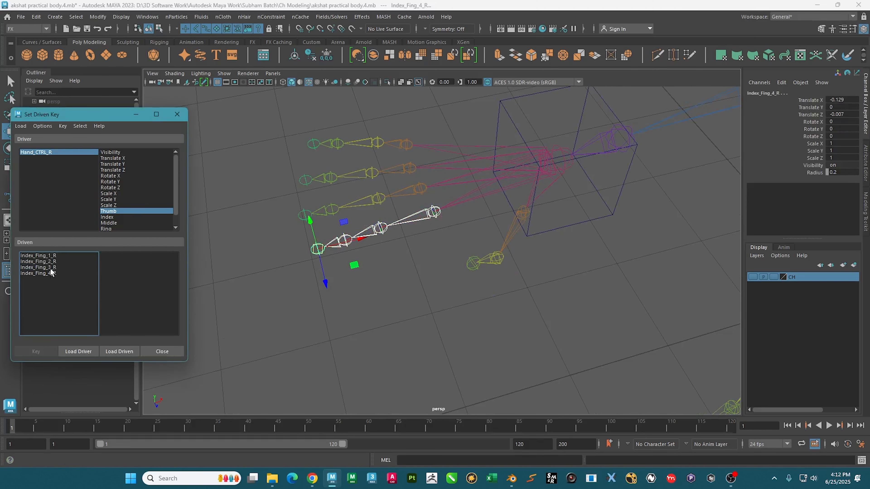
- Key the rest pose with Hand_CTRL_R's Index attribute driving Rotate Z of the four index finger joints
left_click_drag(63, 258, 62, 276)
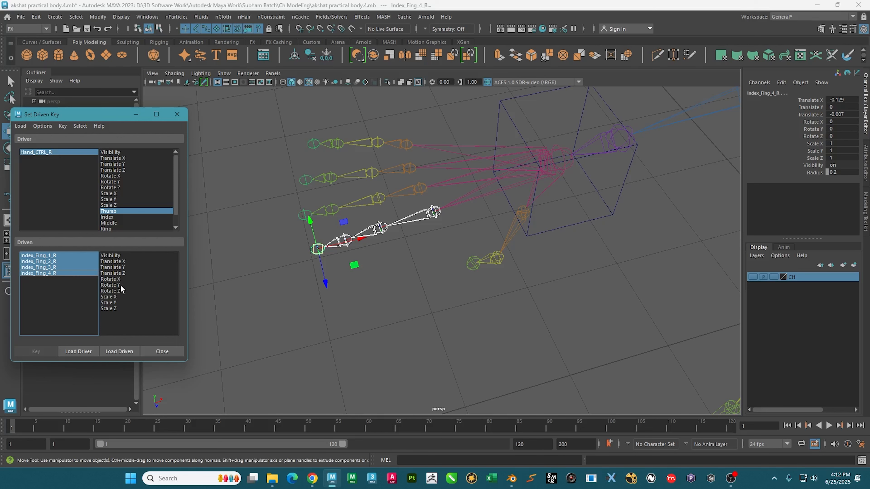
left_click(119, 290)
left_click(107, 218)
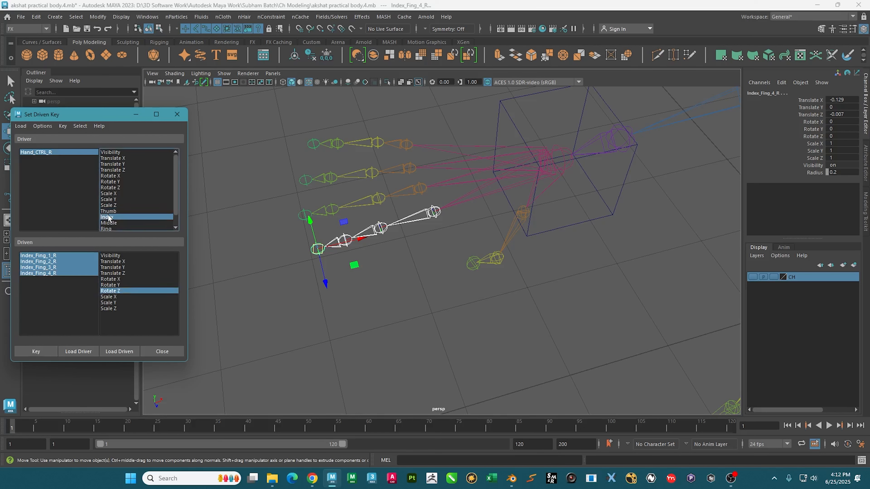
left_click(33, 154)
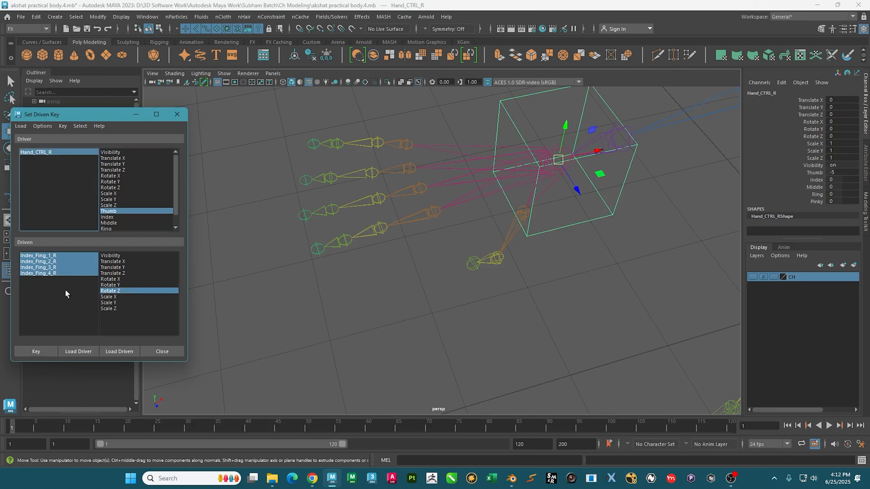
left_click(109, 217)
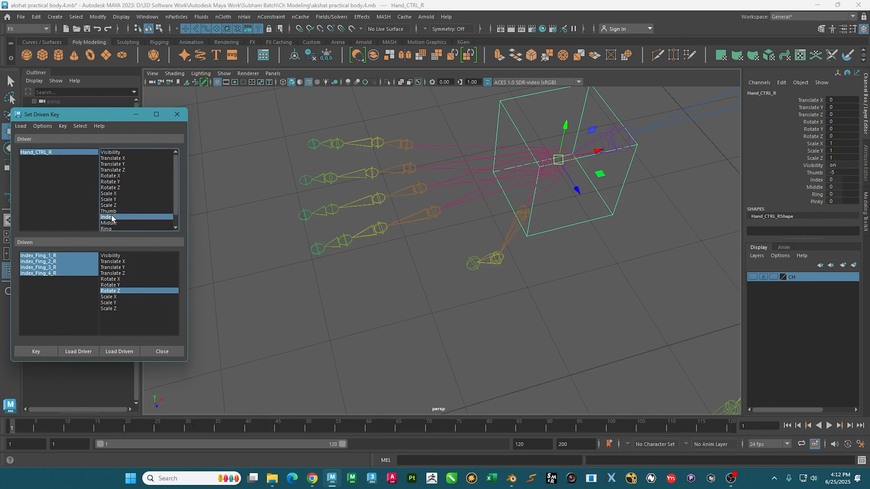
left_click(34, 352)
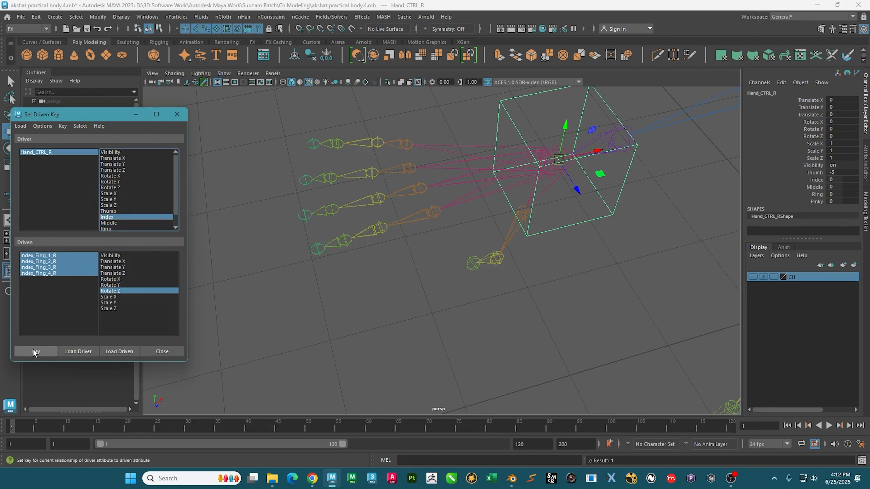
- Set Hand_CTRL_R's Index attribute to 5, rotate the four index finger joints to -45 in Z, and key the pose
left_click(839, 181)
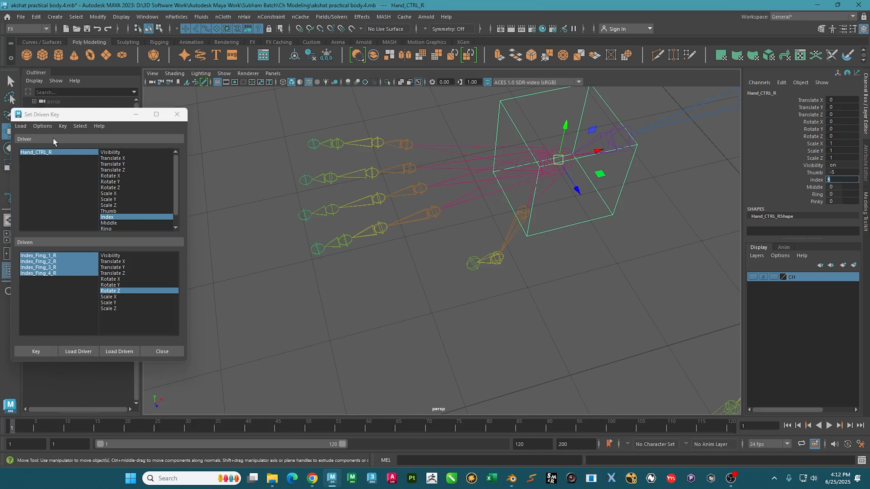
left_click(53, 151)
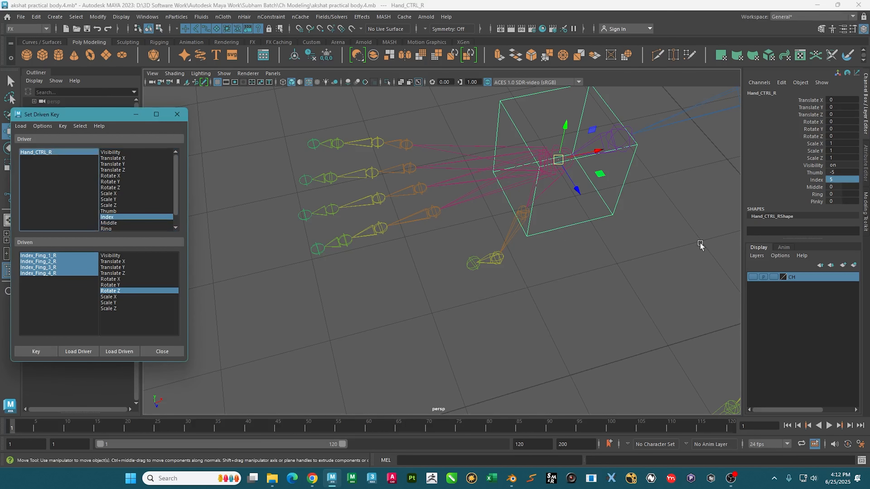
left_click_drag(66, 261, 66, 274)
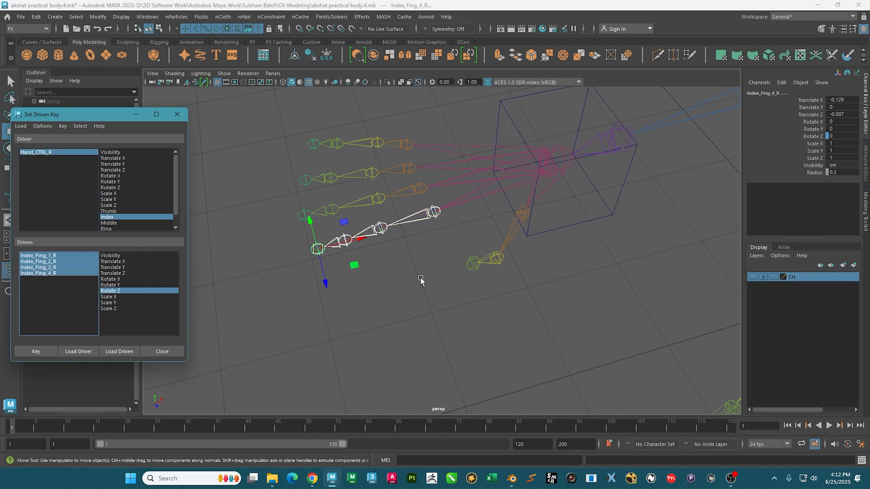
left_click(843, 136)
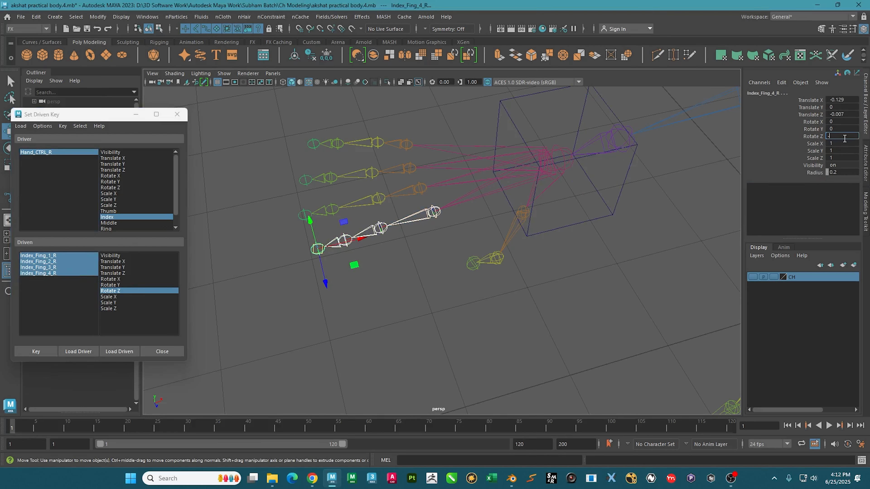
key("Return")
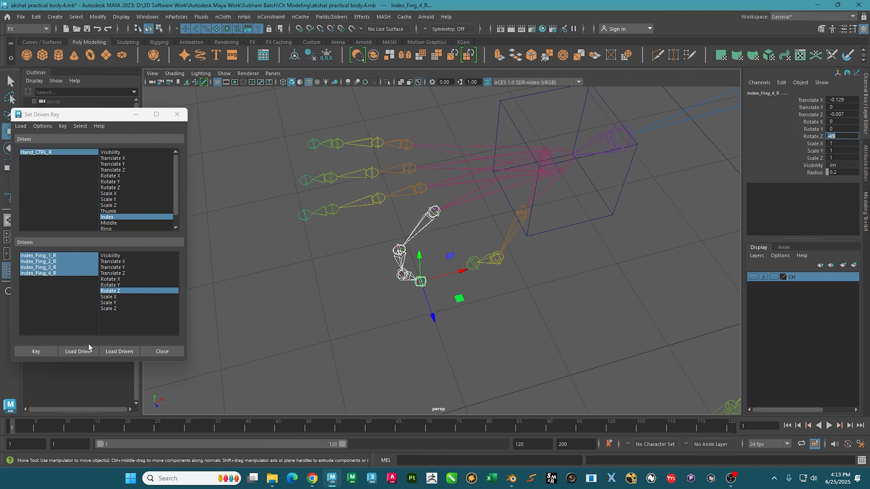
left_click(39, 352)
- Set Hand_CTRL_R's Index attribute to 10, rotate the four index finger joints to -90 in Z, and key the pose
left_click(47, 152)
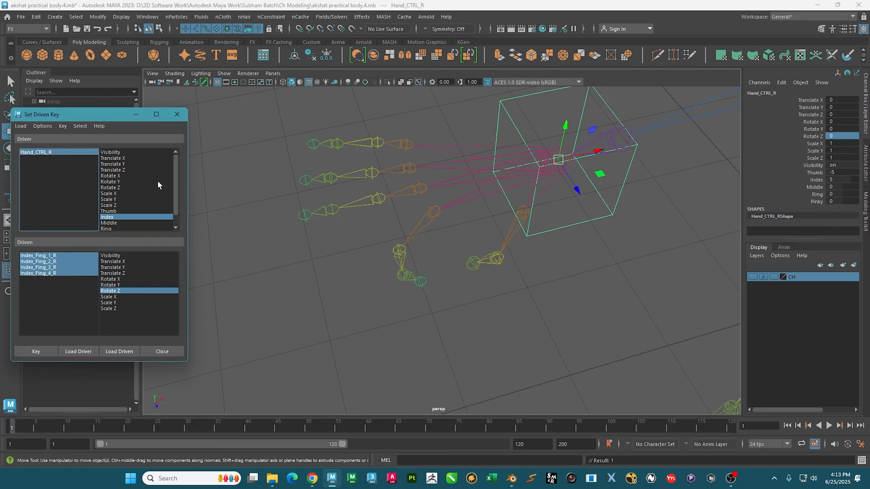
left_click(843, 179)
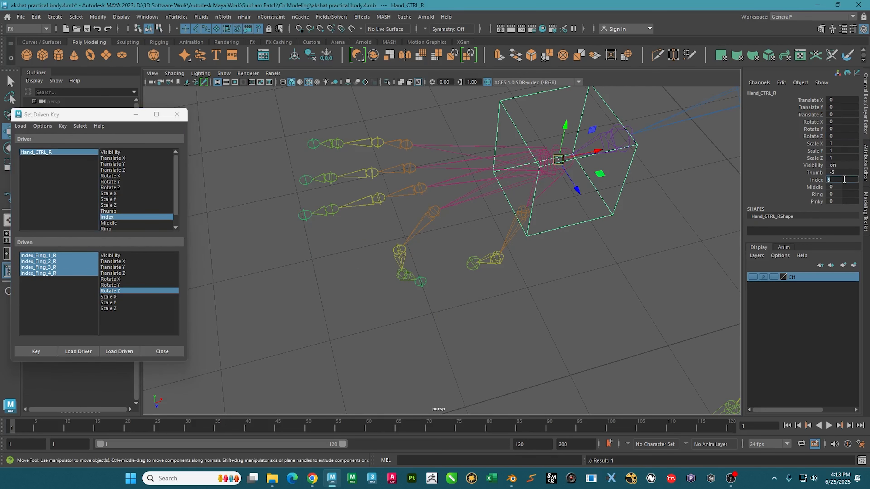
type("10")
key("Return")
left_click_drag(76, 255, 74, 292)
left_click_drag(380, 294, 352, 297, "alt")
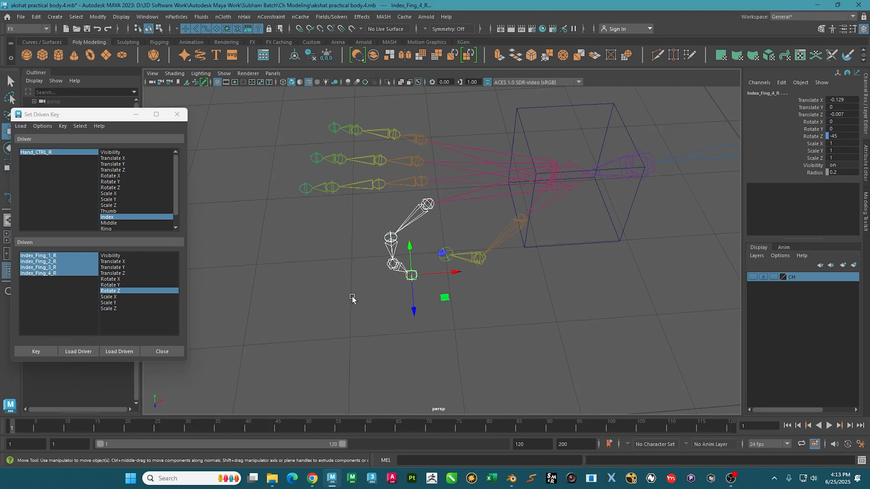
left_click(842, 137)
type("-90")
key("Return")
left_click(36, 351)
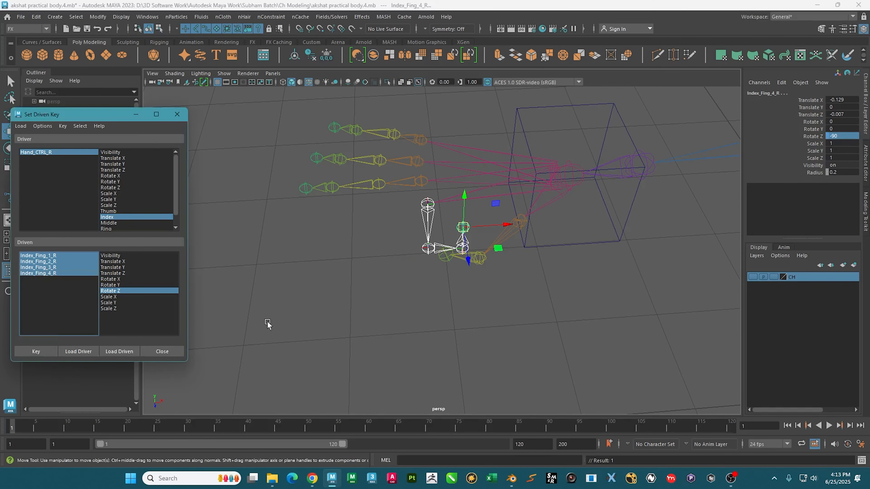
- Set Hand_CTRL_R's Index attribute to -5, rotate the four index finger joints to 25 in Z, and key the pose
left_click_drag(268, 324, 388, 288, "alt")
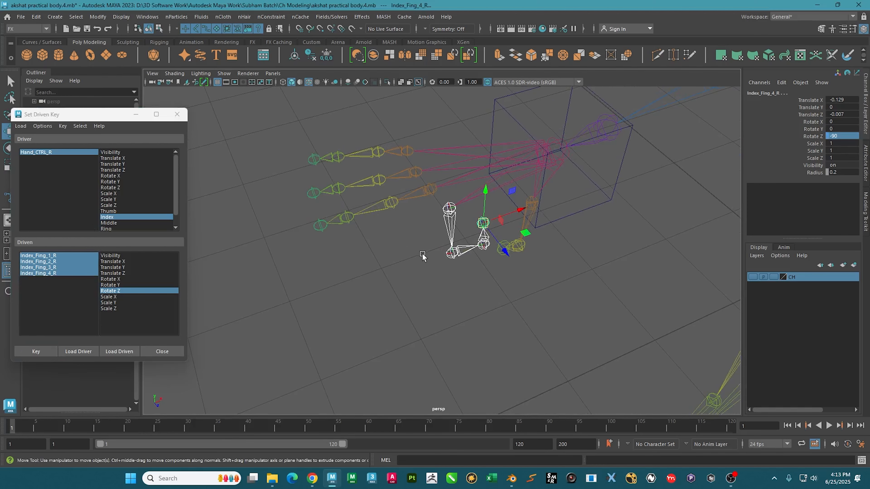
left_click_drag(422, 256, 392, 250, "alt")
left_click(58, 152)
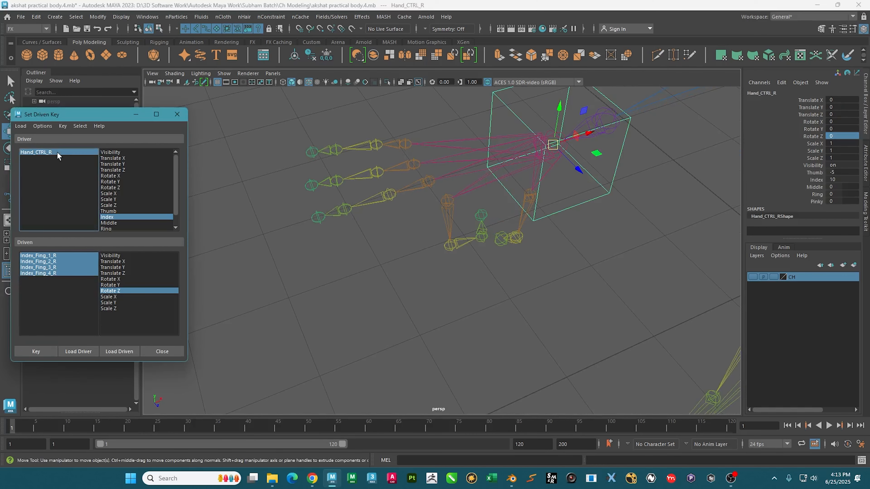
left_click(846, 182)
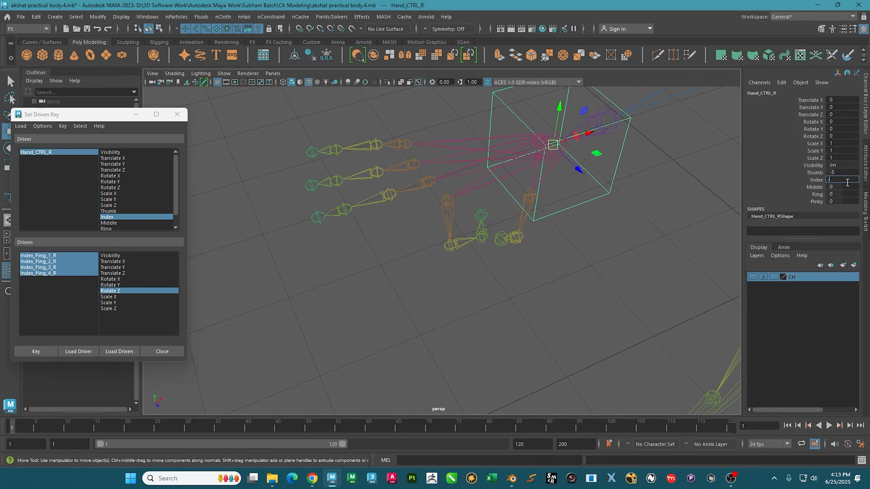
key("Return")
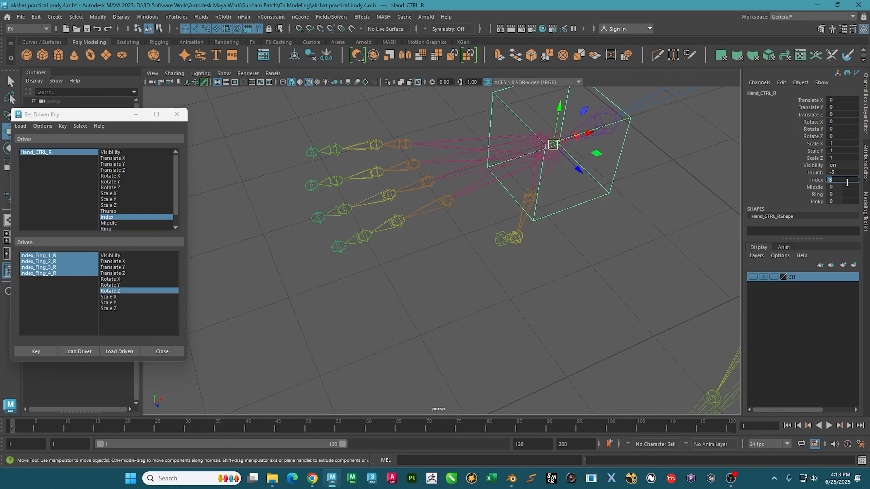
left_click_drag(70, 257, 67, 281)
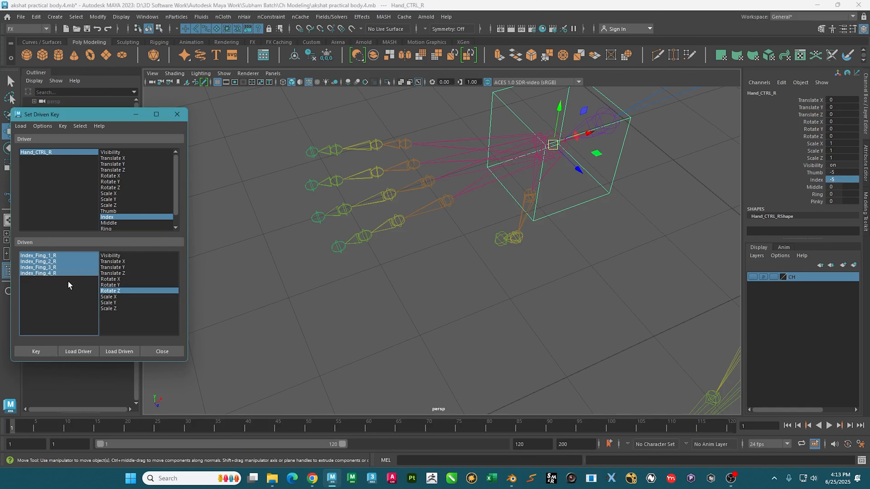
left_click(852, 137)
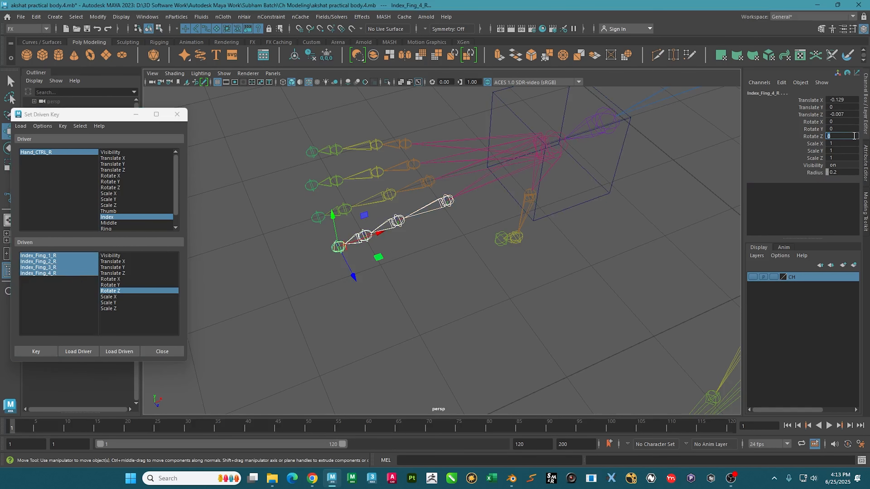
type("25")
key("Return")
left_click_drag(617, 204, 531, 214, "alt")
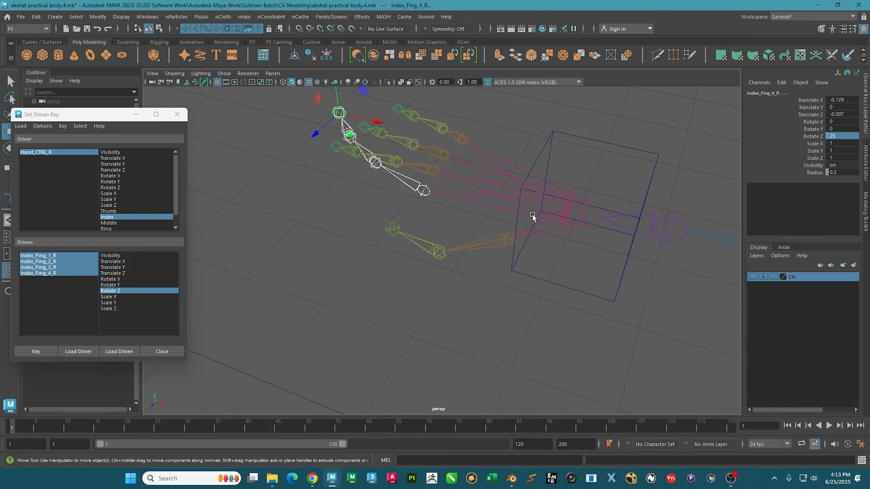
left_click(31, 351)
- Load the four middle finger joints, Middle_Fing_1_R to Middle_Fing_4_R, as the driven objects
left_click_drag(365, 268, 388, 257, "alt")
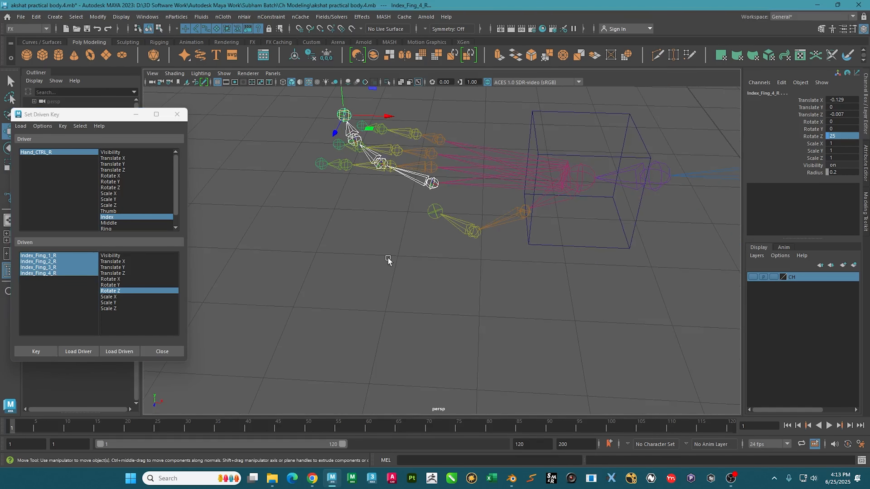
left_click_drag(363, 264, 411, 288, "alt")
left_click_drag(433, 256, 479, 313, "alt")
right_click_drag(445, 254, 459, 280, "alt")
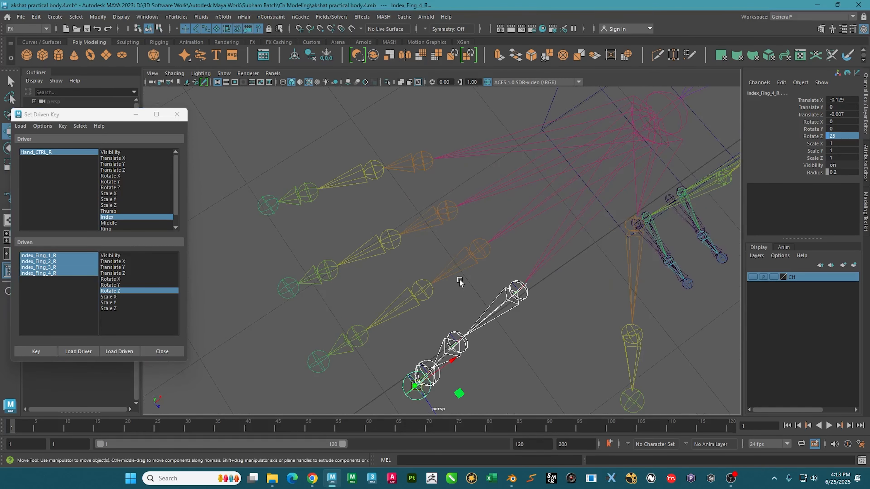
left_click(457, 263)
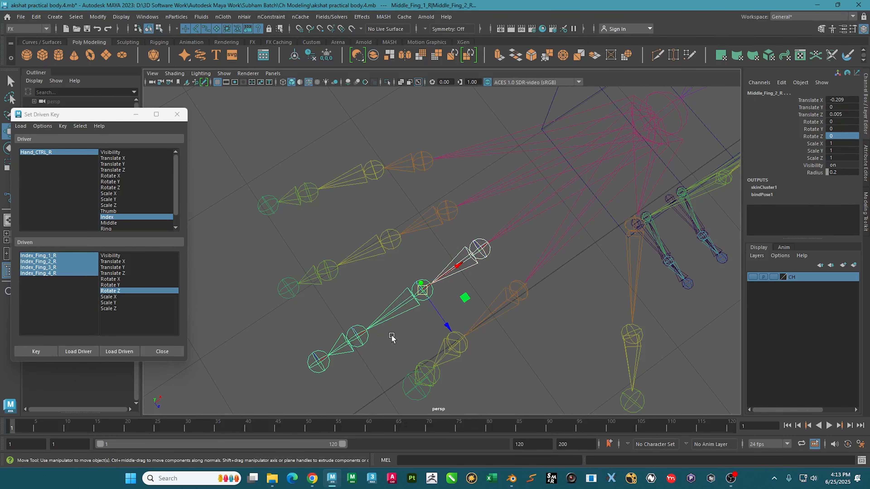
left_click_drag(394, 335, 382, 315, "alt")
key("Down")
key("Down")
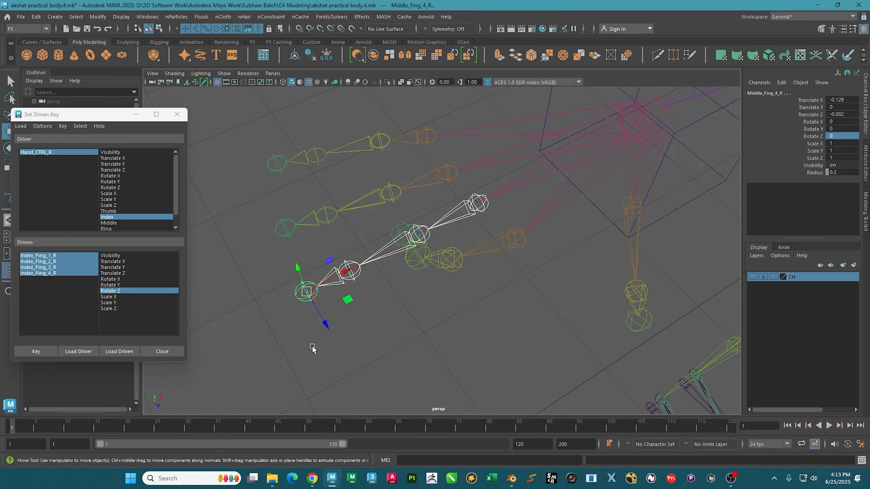
left_click_drag(313, 347, 318, 301, "alt")
middle_click_drag(318, 301, 378, 334, "alt")
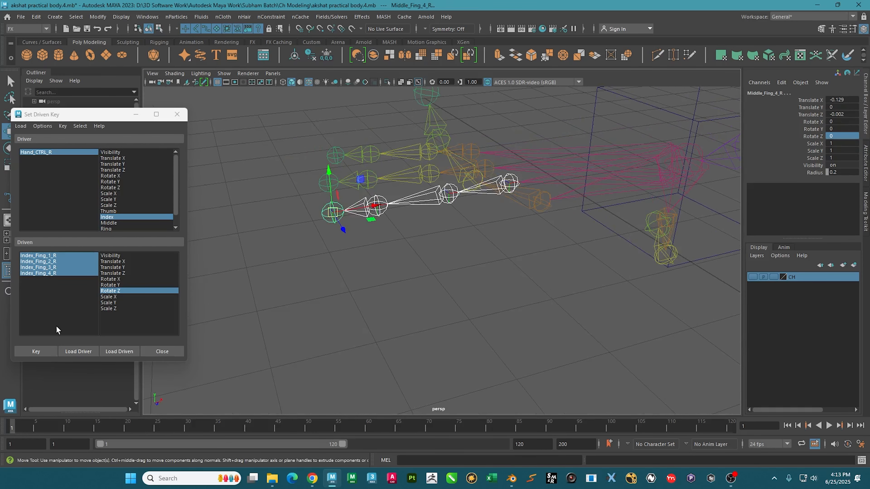
left_click(121, 352)
- Key the rest pose with Hand_CTRL_R's Middle attribute driving Rotate Z of the four middle finger joints
left_click_drag(57, 255, 59, 274)
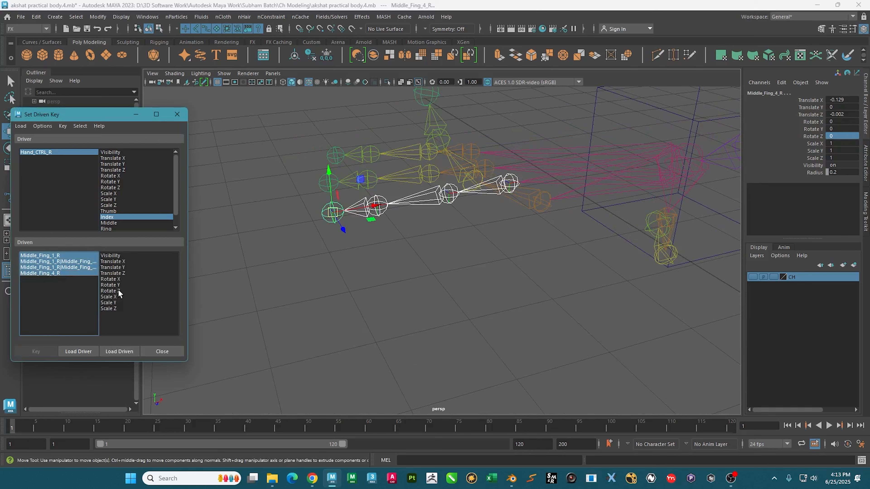
left_click(118, 291)
left_click_drag(426, 206, 432, 210, "alt")
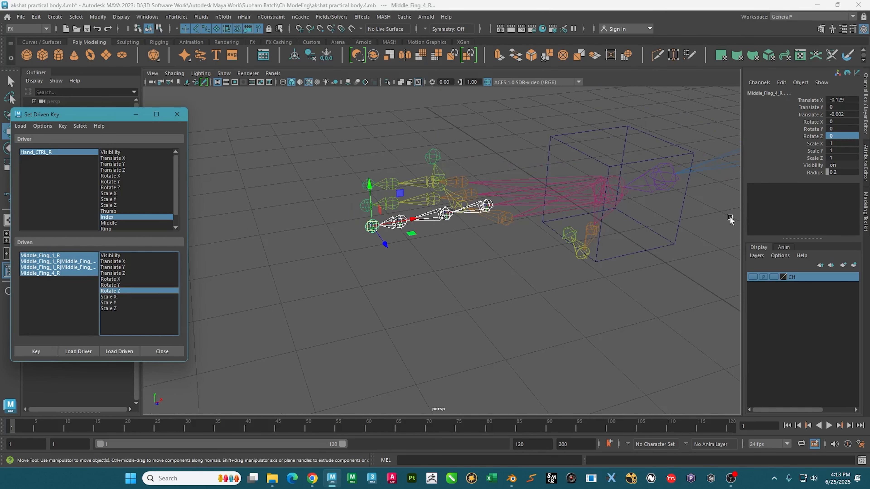
left_click(109, 223)
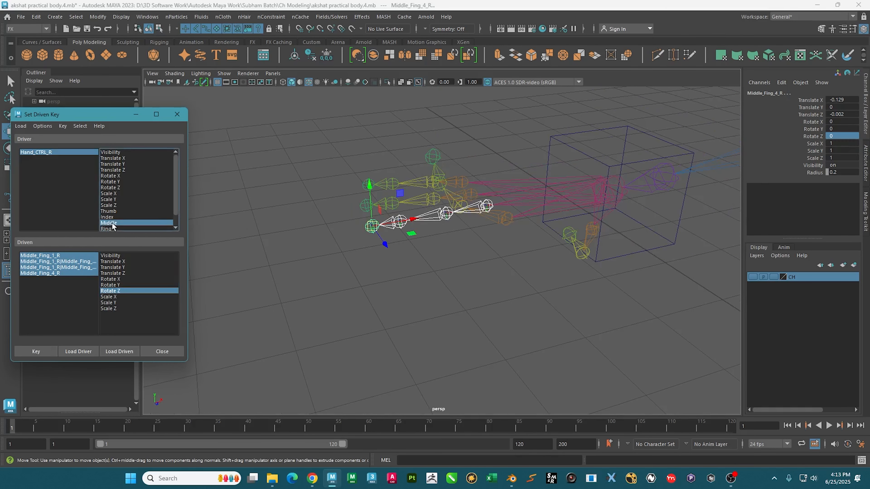
scroll(113, 226, "down", 1)
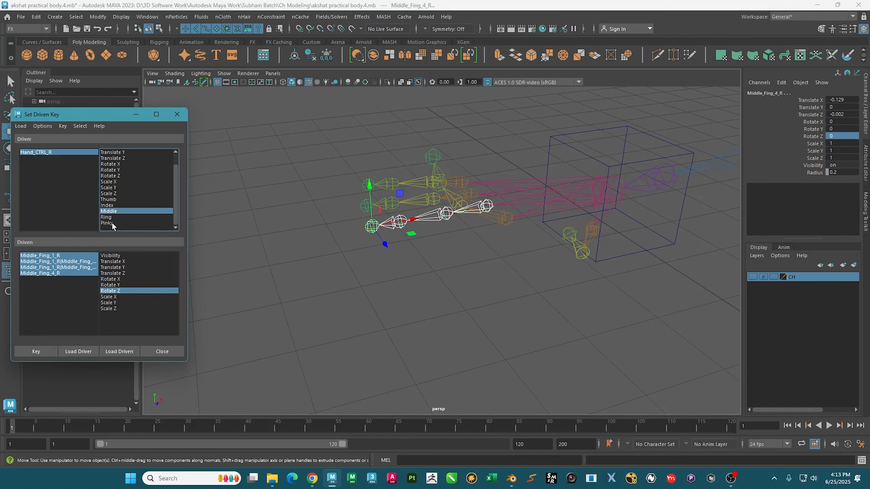
left_click(39, 352)
- Set Hand_CTRL_R's Middle attribute to 5, rotate the four middle finger joints to -45 in Z, and key the pose
left_click(47, 154)
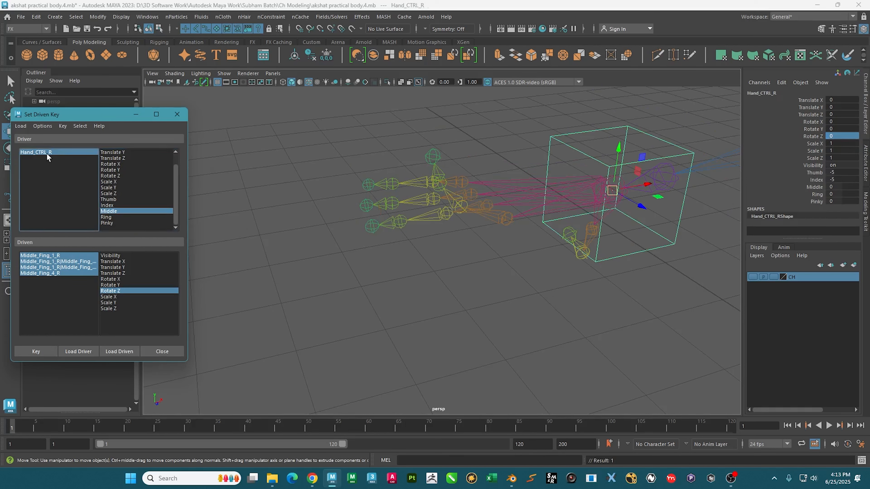
left_click(837, 187)
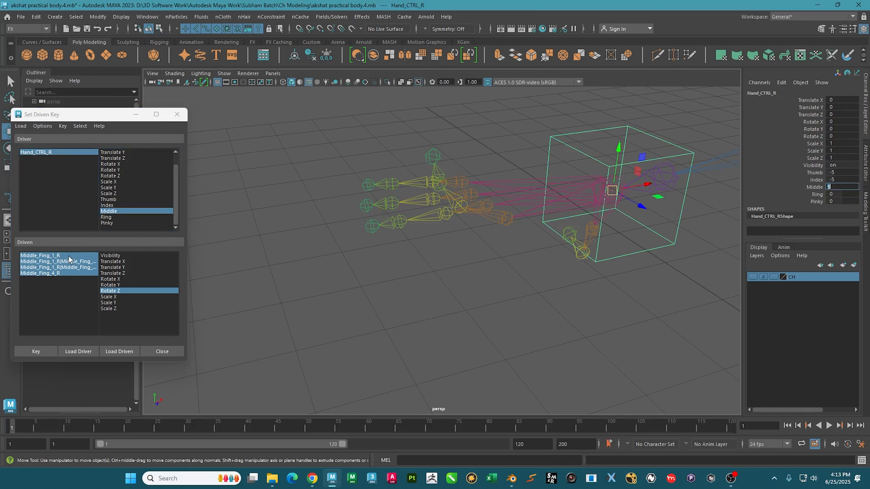
left_click_drag(68, 255, 67, 273)
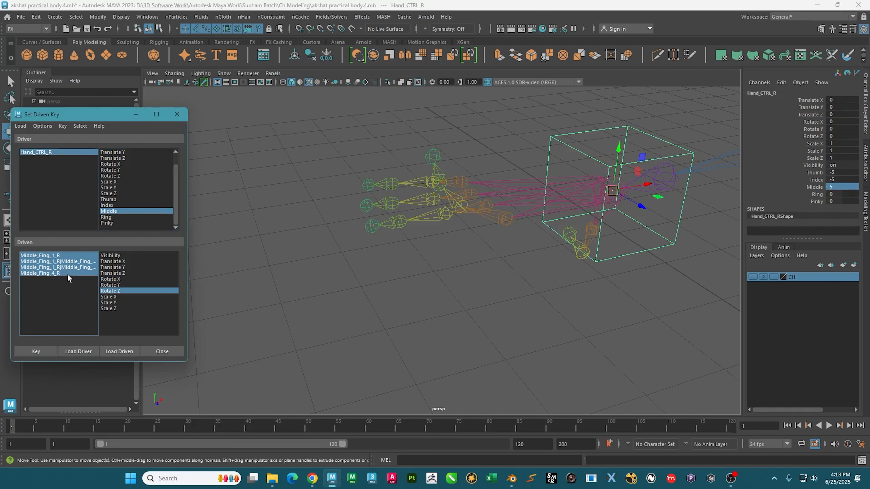
left_click(846, 137)
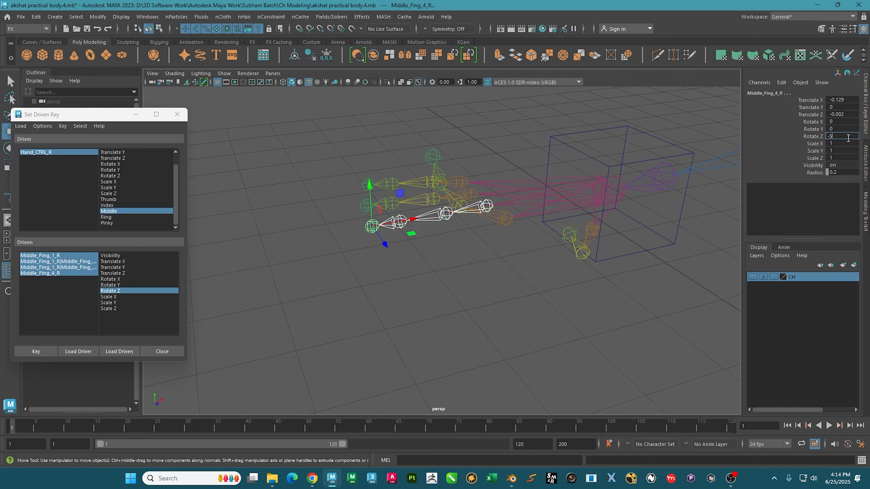
type("-45")
key("Return")
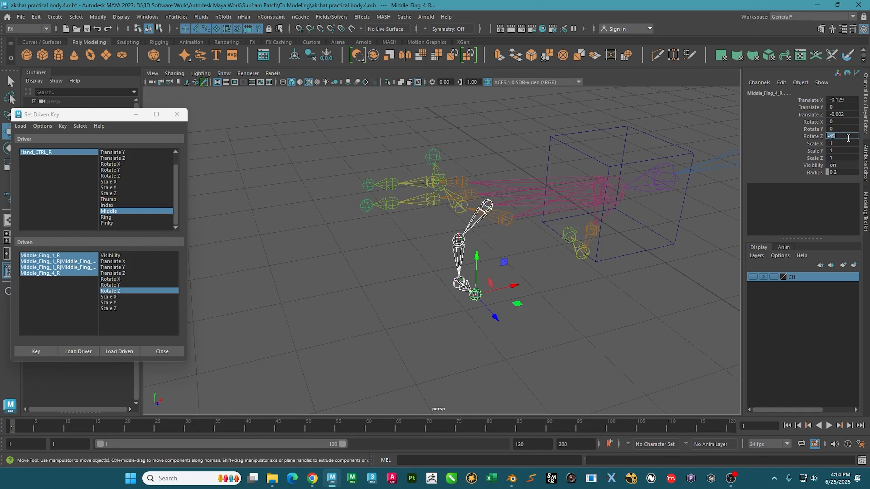
left_click(40, 352)
left_click_drag(441, 165, 464, 163, "alt")
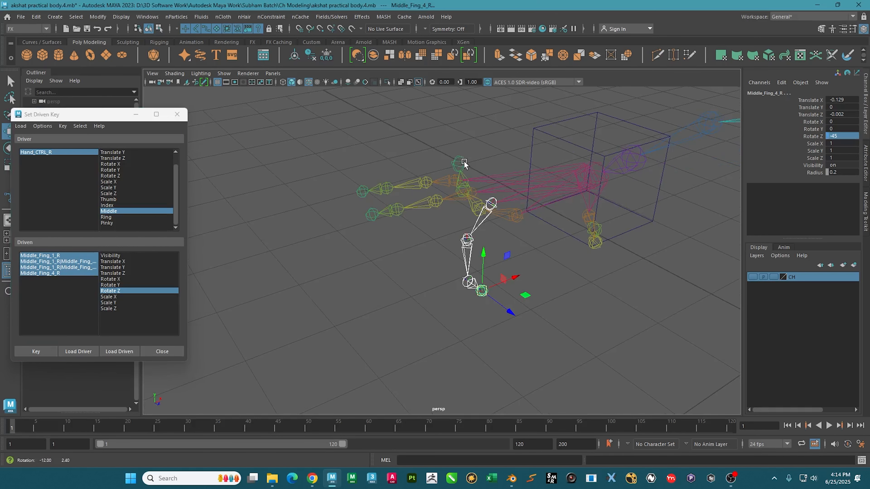
middle_click_drag(464, 163, 461, 158, "alt")
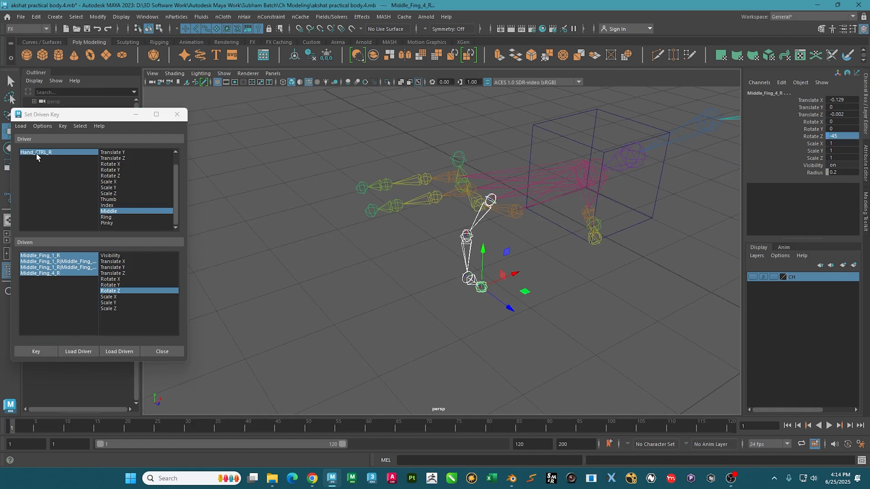
left_click_drag(453, 202, 400, 219, "alt")
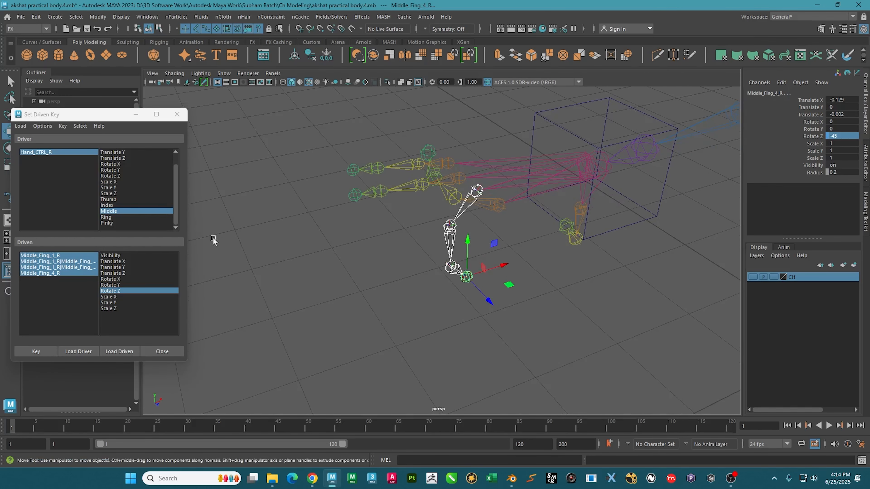
- Set Hand_CTRL_R's Middle attribute to 10, rotate the four middle finger joints to -90 in Z, and key the pose
left_click(58, 154)
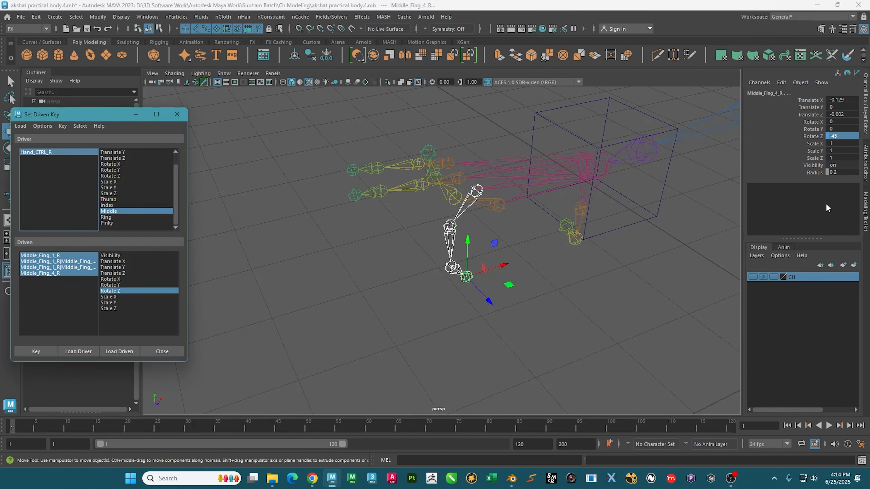
left_click(63, 152)
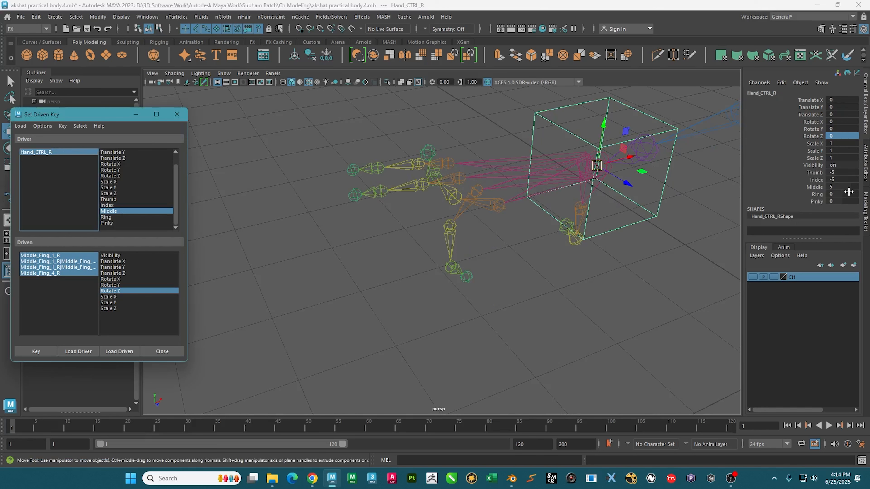
left_click(844, 179)
left_click(843, 186)
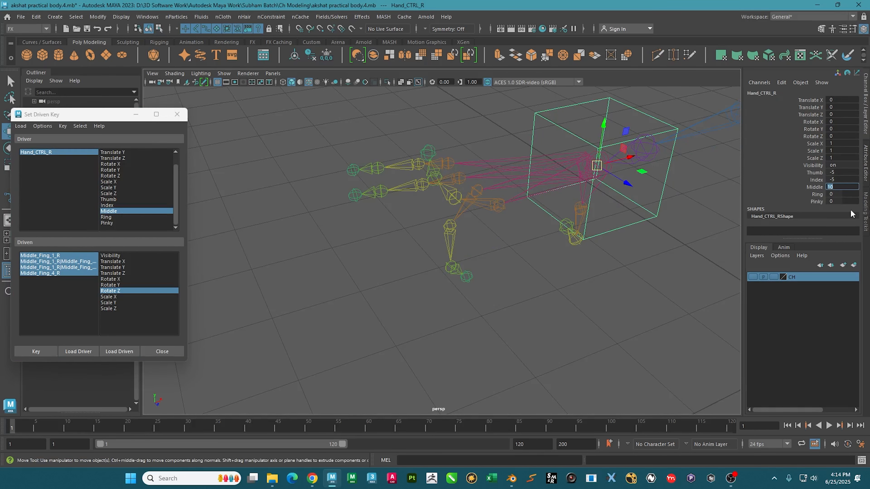
type("10")
key("Return")
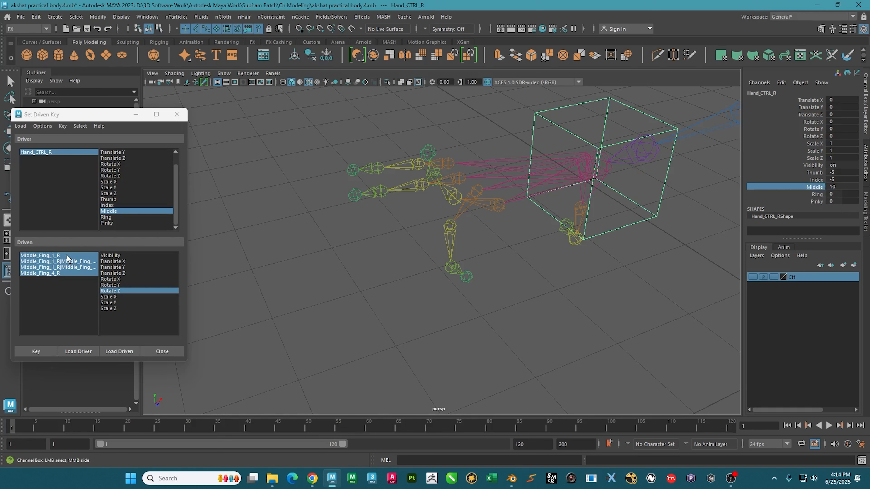
left_click_drag(68, 258, 71, 281)
left_click(844, 136)
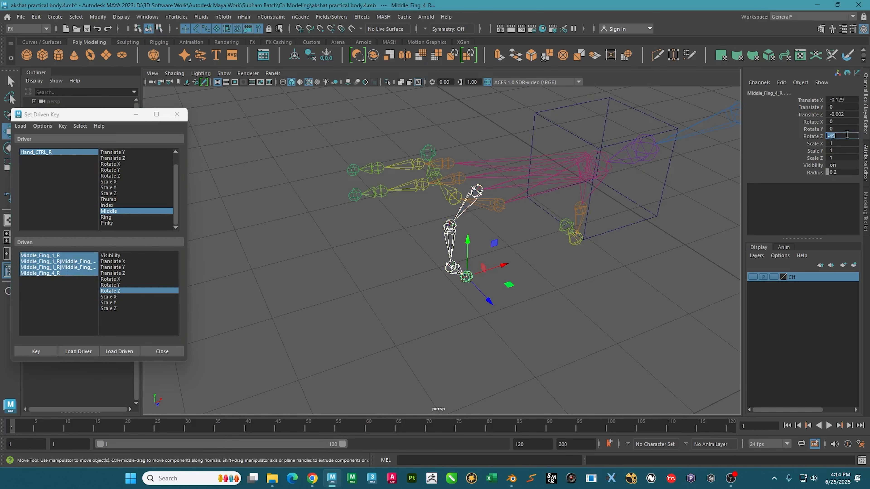
key("Return")
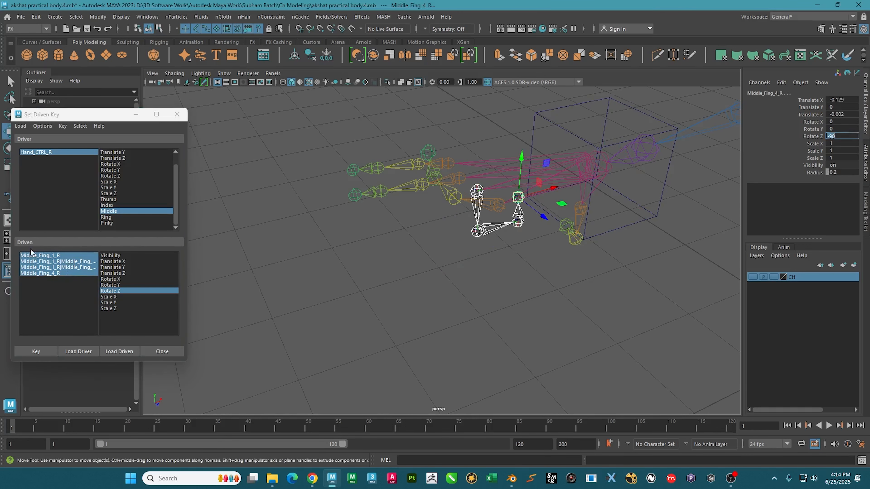
middle_click_drag(562, 200, 499, 238, "alt")
left_click(535, 169)
left_click_drag(534, 184, 499, 191, "alt")
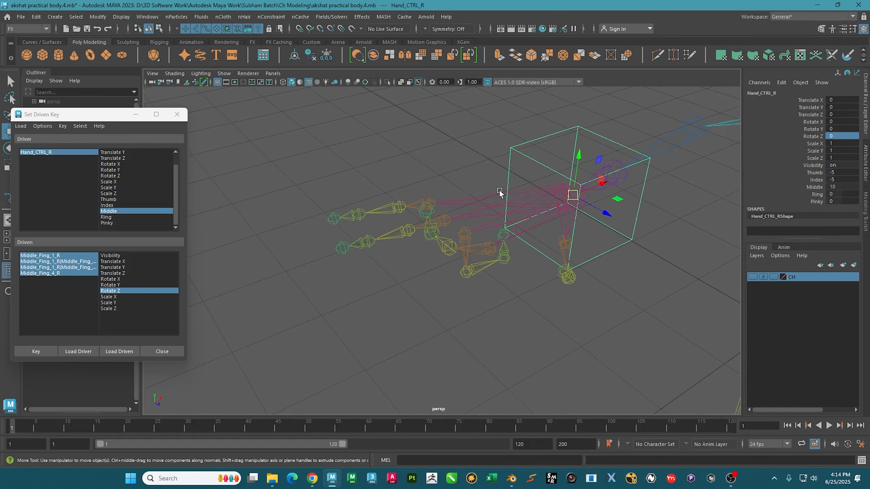
- Set Hand_CTRL_R's Middle attribute to -10, rotate the four middle finger joints to 25 in Z, and key the pose
left_click(41, 153)
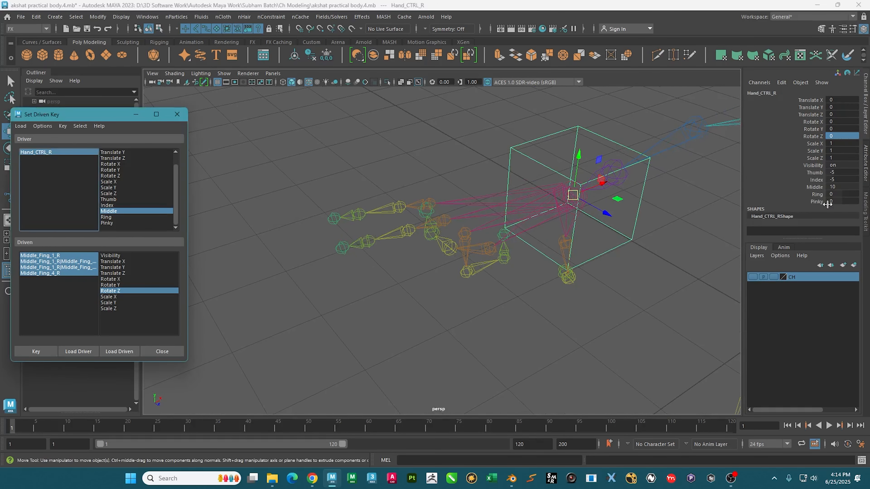
double_click(841, 187)
type("-1")
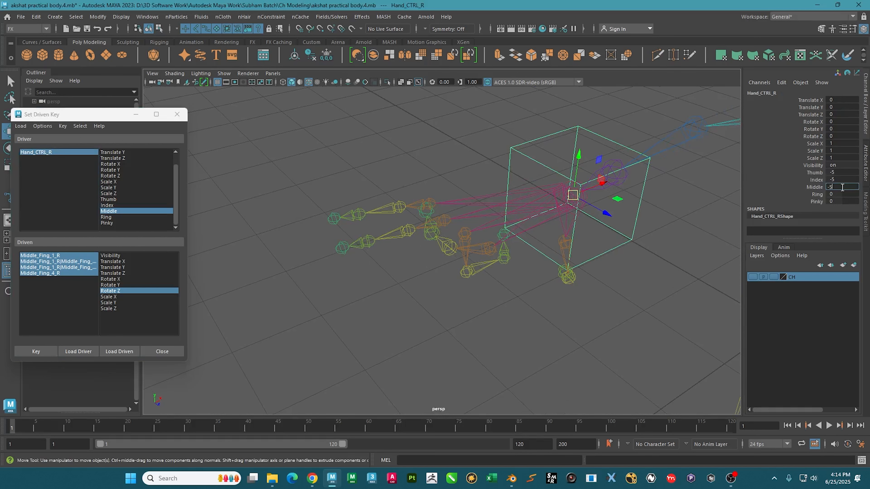
type("0")
key("Return")
left_click(58, 267)
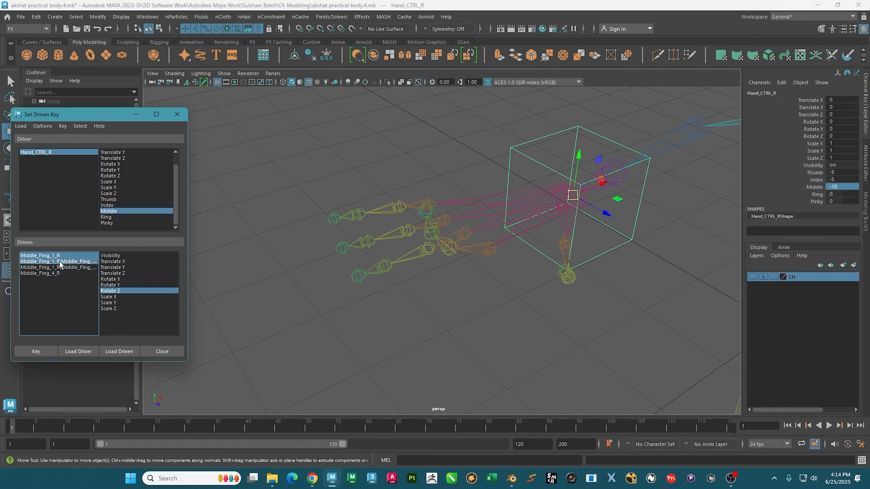
double_click(847, 137)
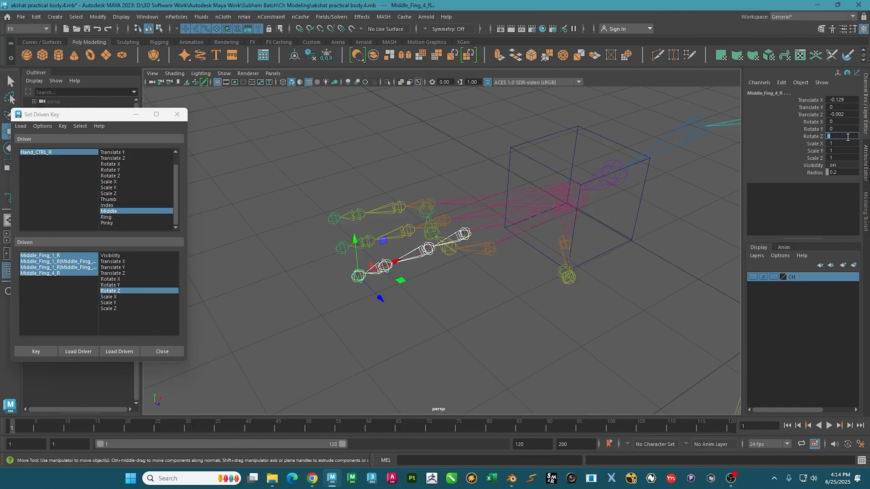
type("25")
key("Return")
left_click_drag(436, 241, 408, 250, "alt")
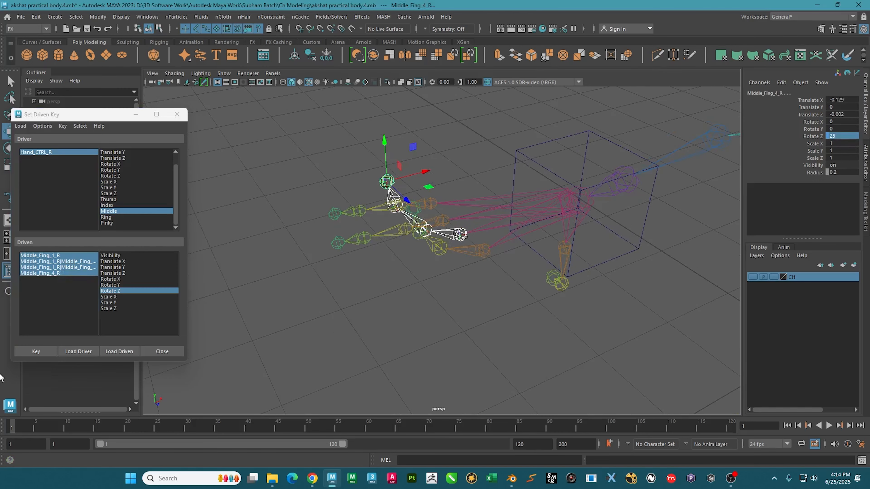
left_click(38, 353)
- Choose Hand_CTRL_R's Ring attribute as the driver and load joints Ring_Fing_1_R to Ring_Fing_4_R as the driven objects
left_click_drag(273, 280, 370, 337, "alt")
left_click(107, 217)
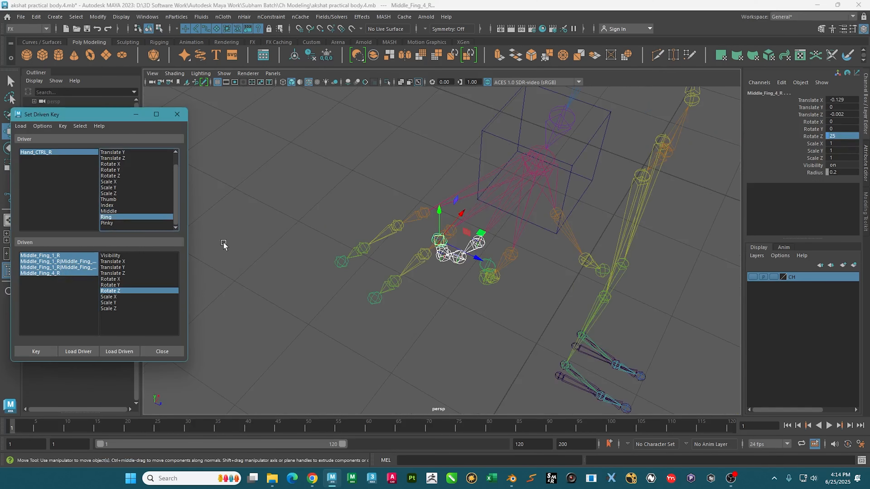
left_click_drag(223, 243, 394, 210, "alt")
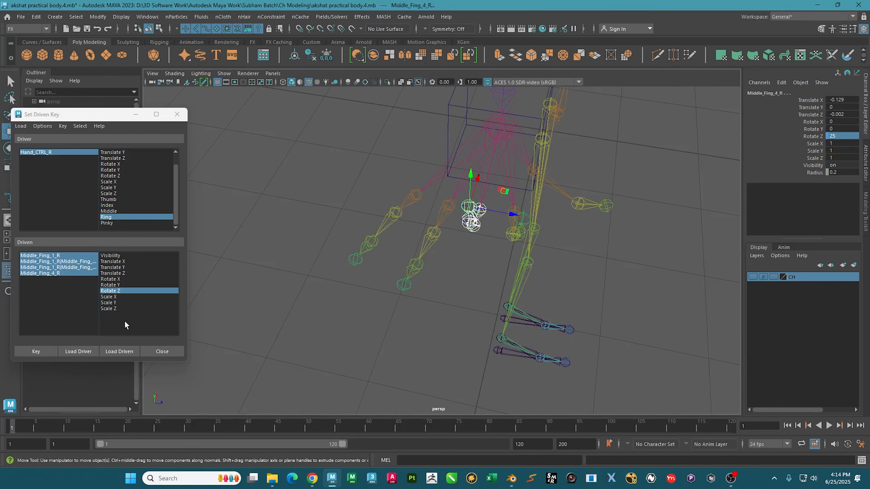
left_click_drag(212, 300, 237, 267, "alt")
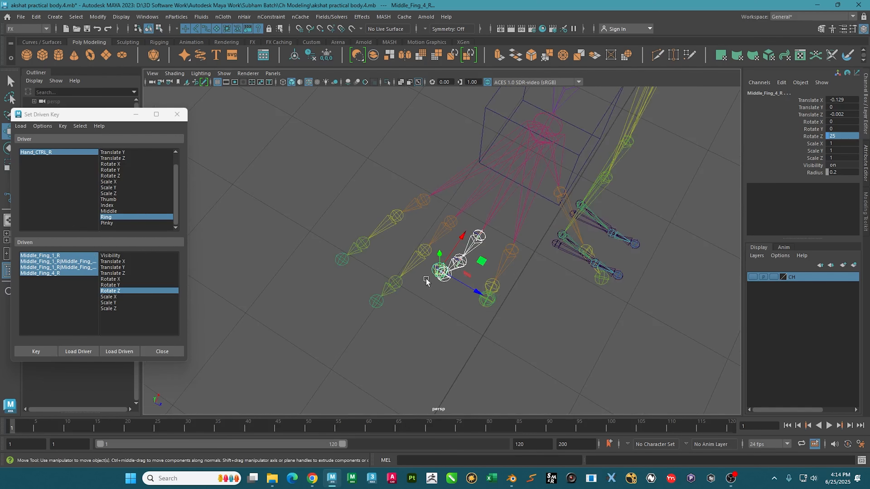
left_click_drag(429, 246, 425, 248, "alt")
left_click(439, 252)
left_click(416, 260, "shift")
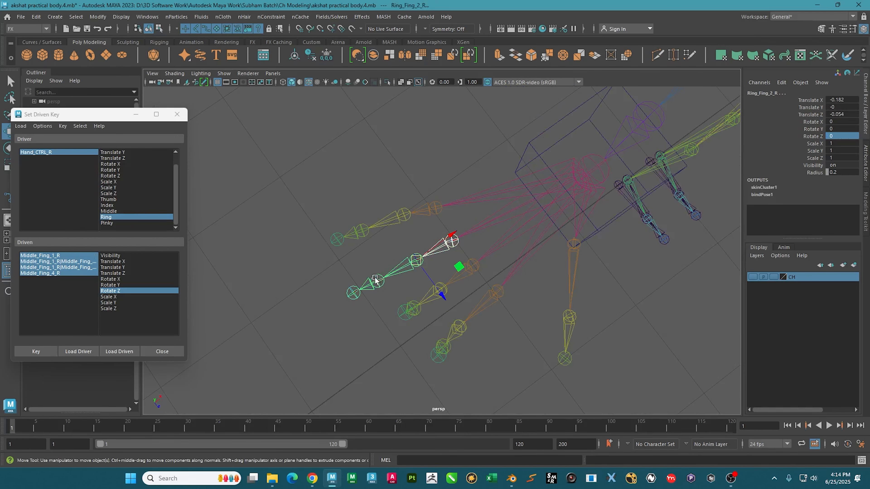
left_click(377, 281, "shift")
left_click(353, 292, "shift")
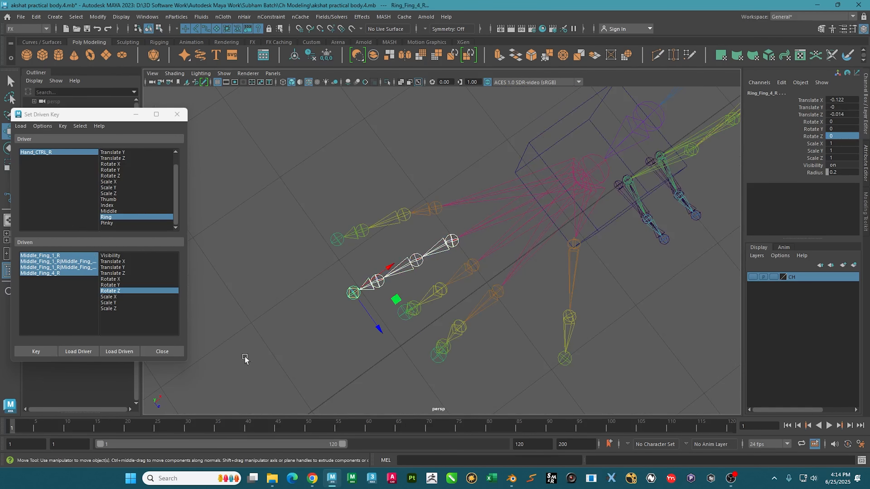
left_click(117, 352)
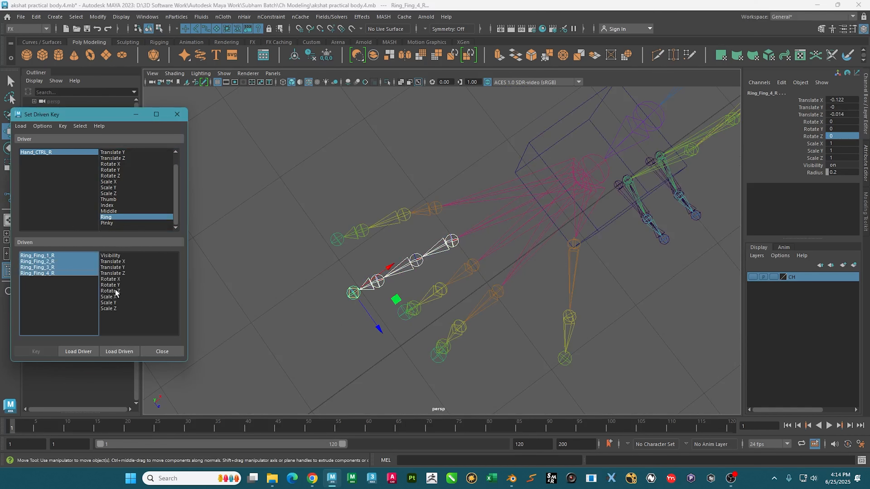
- Key the rest pose with the Ring attribute driving Rotate Z of the four ring finger joints
left_click(115, 291)
left_click_drag(431, 249, 388, 236, "alt")
left_click(36, 348)
left_click_drag(470, 167, 270, 195, "alt")
- Set Hand_CTRL_R's Ring attribute to 5, rotate the four ring finger joints to -45 in Z, and key the pose
left_click(51, 151)
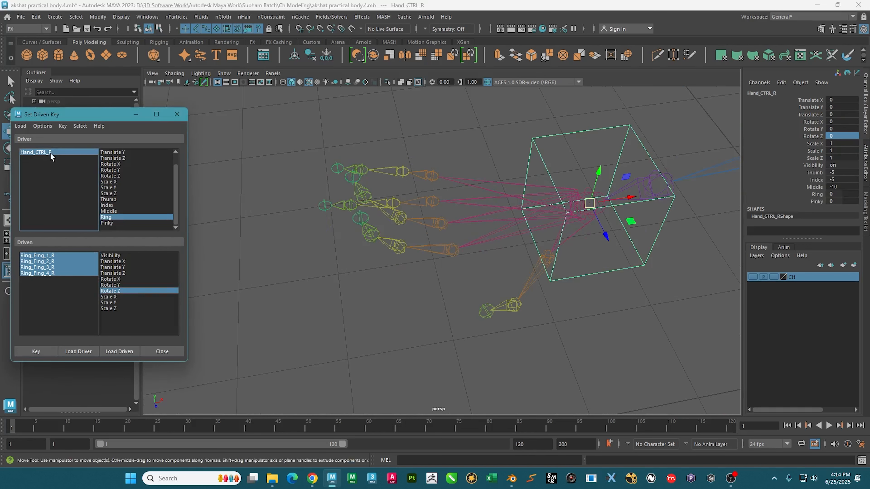
double_click(840, 193)
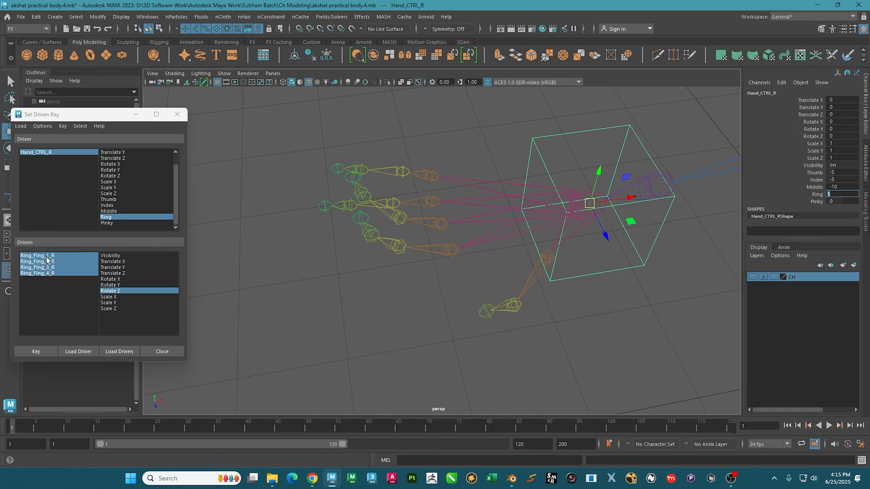
left_click_drag(46, 257, 61, 287)
double_click(849, 136)
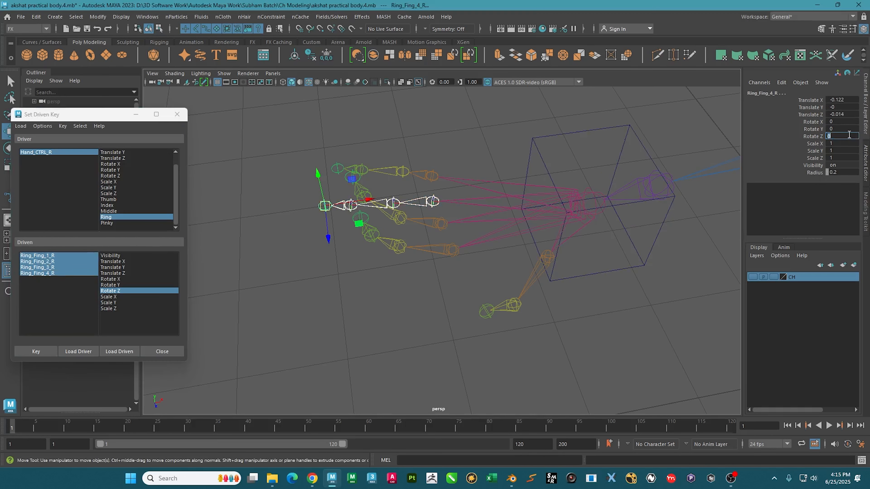
key("Return")
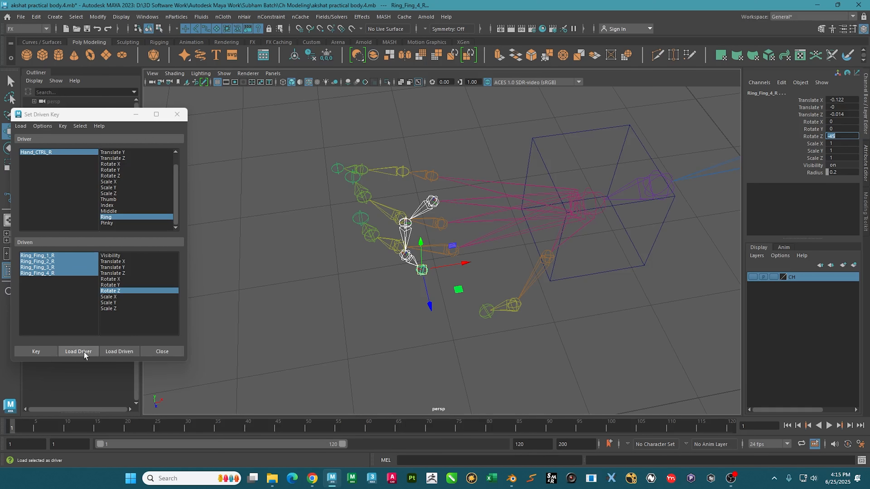
left_click(45, 352)
mouse_move(373, 222)
left_mouse_down("alt")
mouse_move(362, 244)
mouse_move(376, 237)
left_mouse_up("alt")
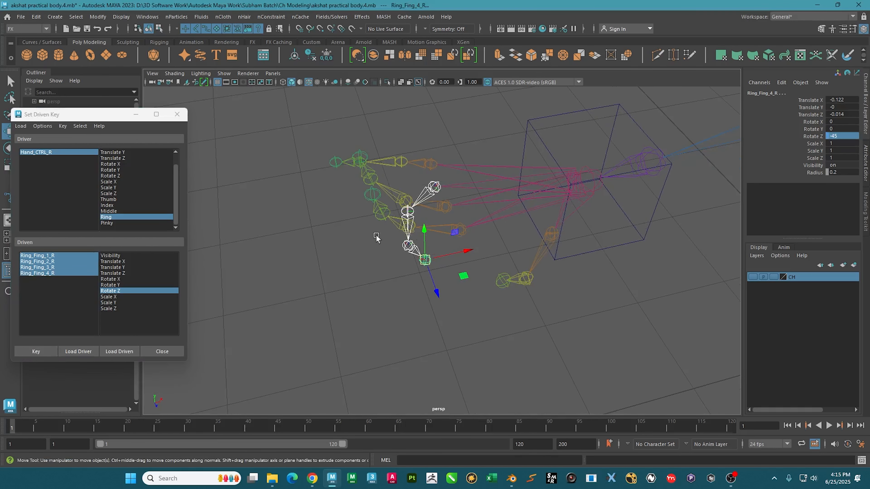
- Set Hand_CTRL_R's Ring attribute to 10, rotate the four ring finger joints to -90 in Z, and key the pose
left_click(51, 153)
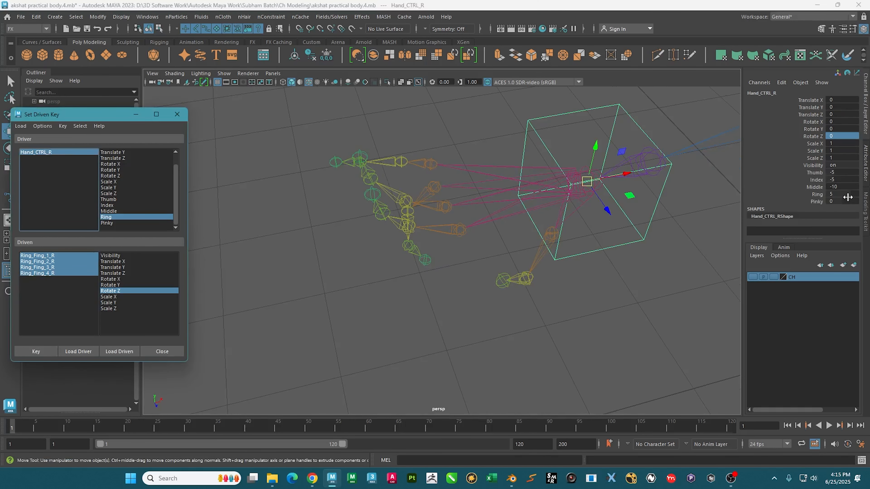
double_click(848, 194)
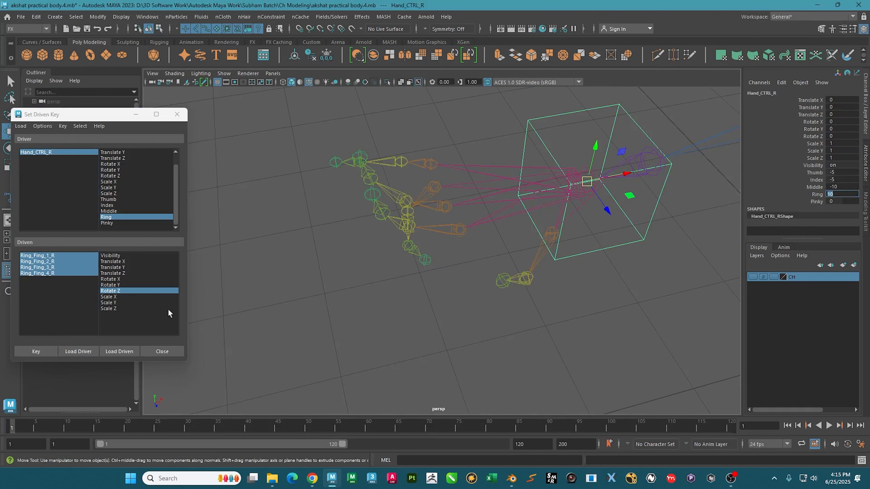
left_click_drag(72, 254, 72, 280)
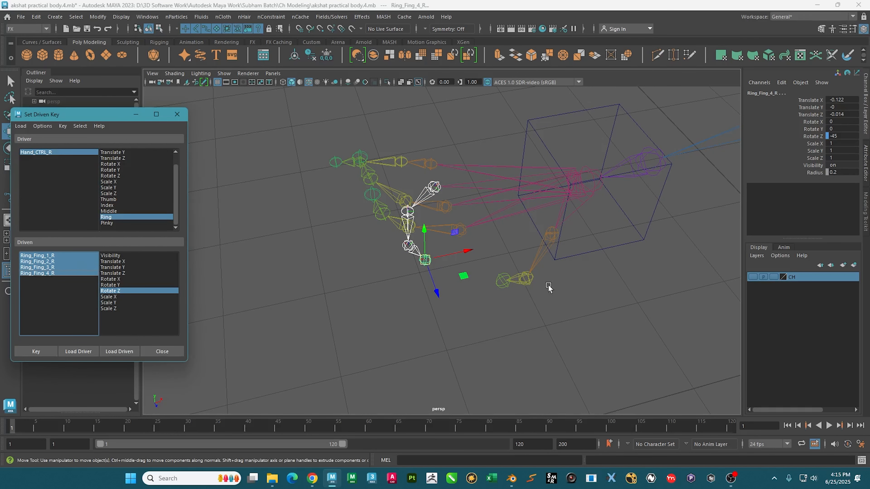
double_click(853, 136)
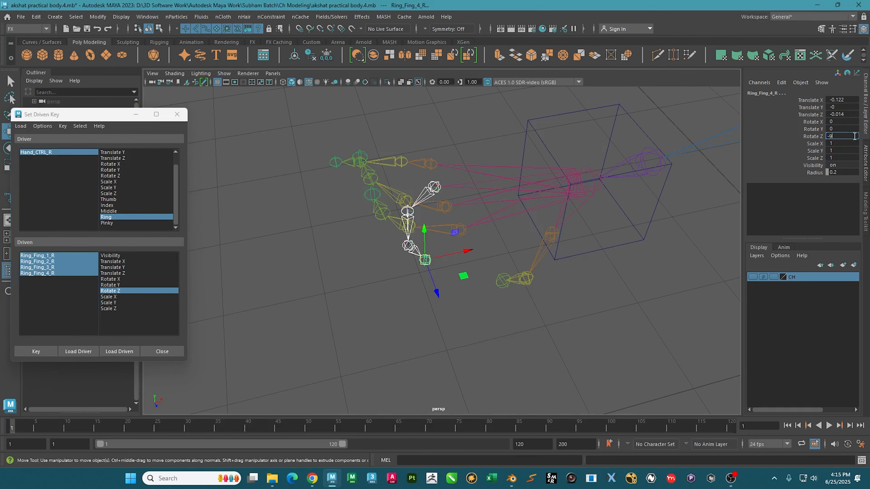
key("Return")
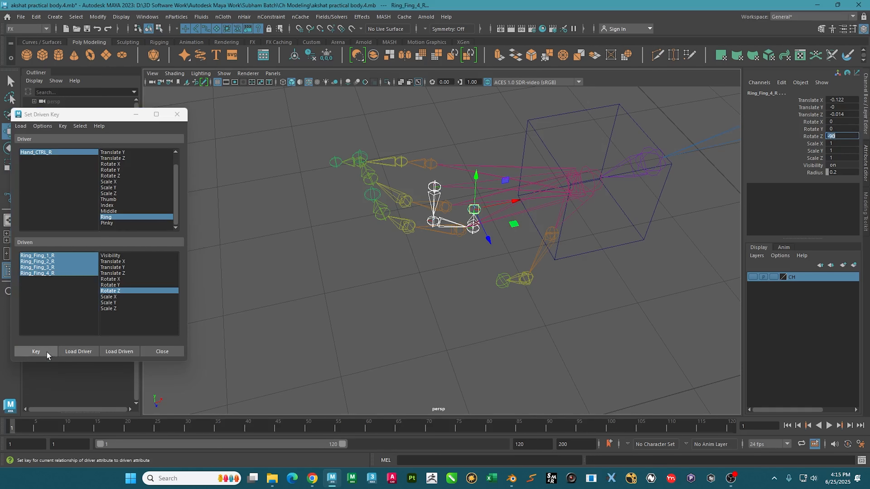
left_click(36, 351)
- Set Hand_CTRL_R's Ring attribute to -5, rotate the four ring finger joints to 25 in Z, and key the pose
left_click_drag(212, 271, 201, 247, "alt")
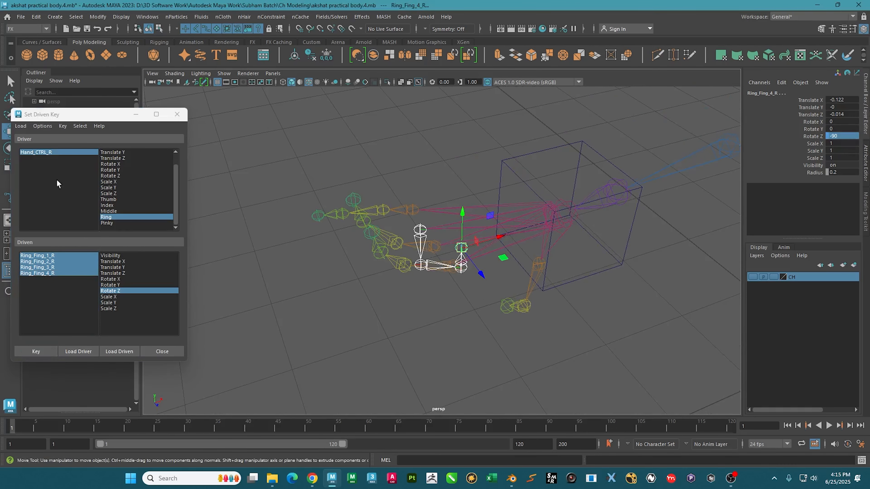
left_click(65, 153)
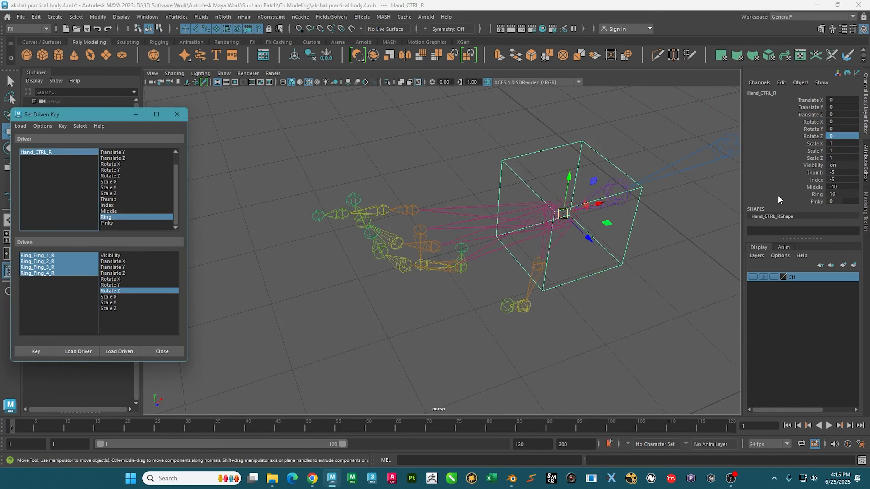
double_click(842, 194)
type("-")
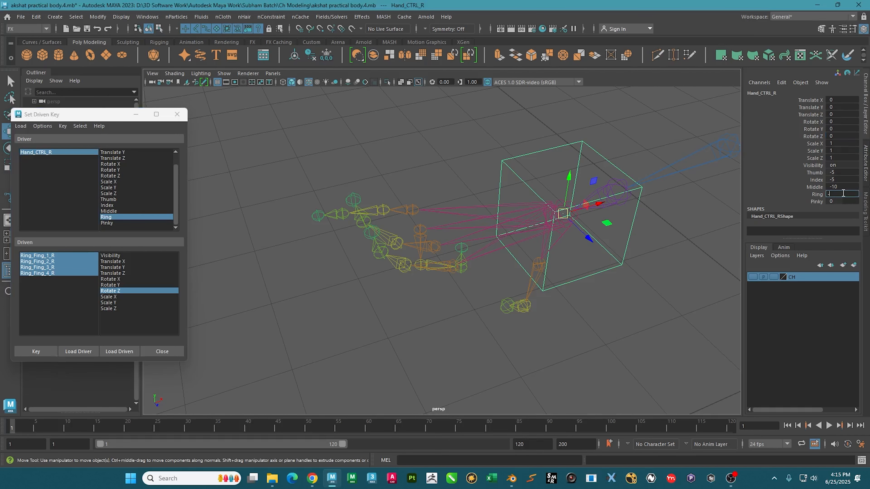
type("5")
key("Return")
left_click_drag(338, 330, 383, 304, "alt")
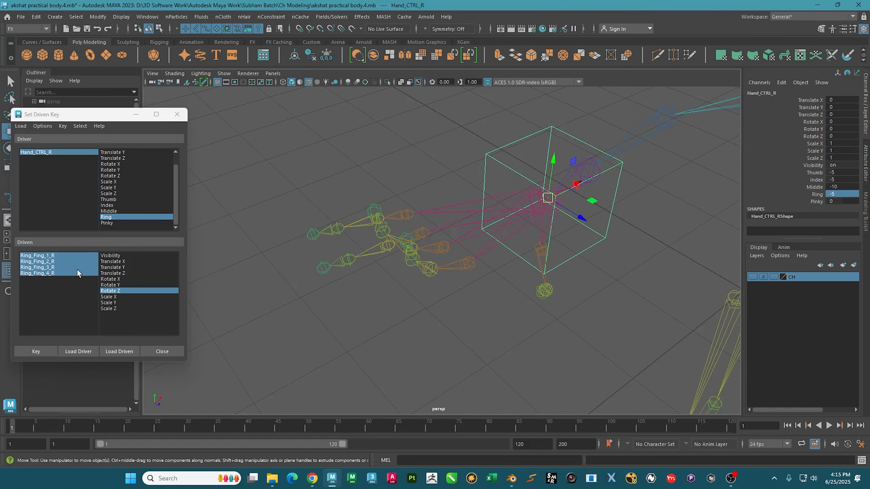
left_click_drag(65, 256, 63, 282)
left_click_drag(406, 263, 421, 252, "alt")
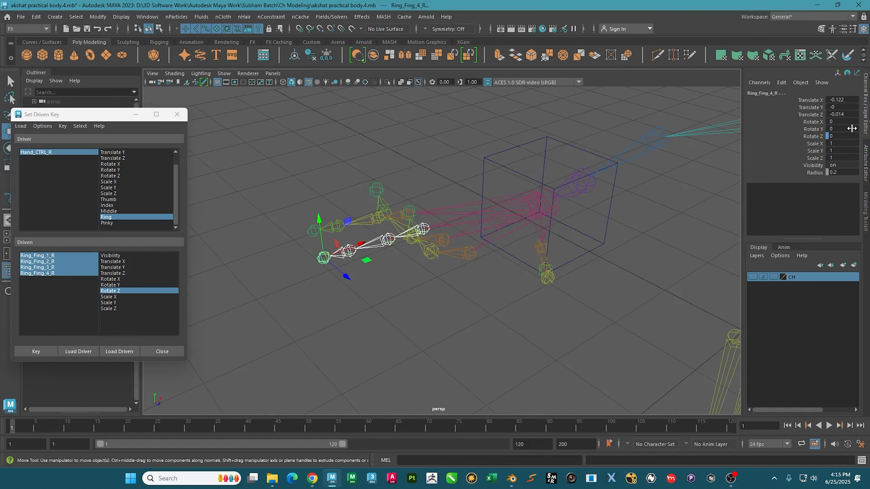
left_click(849, 137)
type("25")
key("Return")
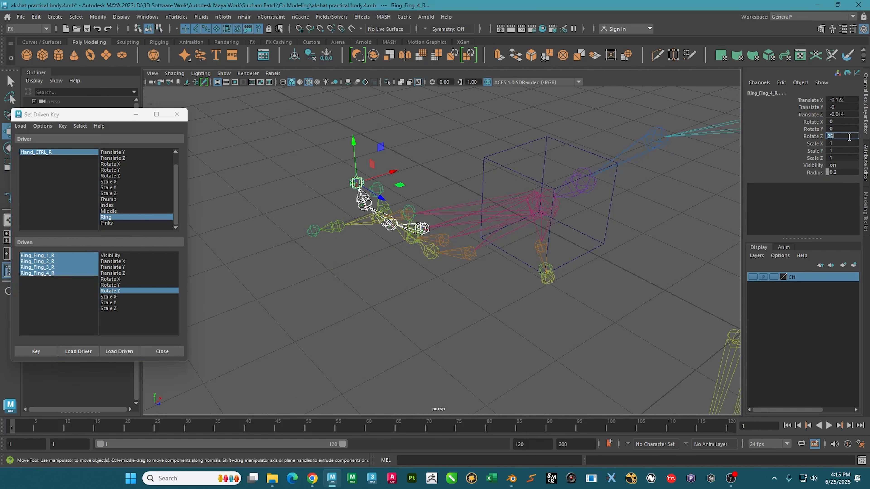
left_click(36, 351)
- Choose Hand_CTRL_R's Pinky attribute as the driver and load joints Pikey_Fing_1_R to Pikey_Fing_4_R as the driven objects
left_click_drag(394, 274, 258, 249, "alt")
left_click(106, 223)
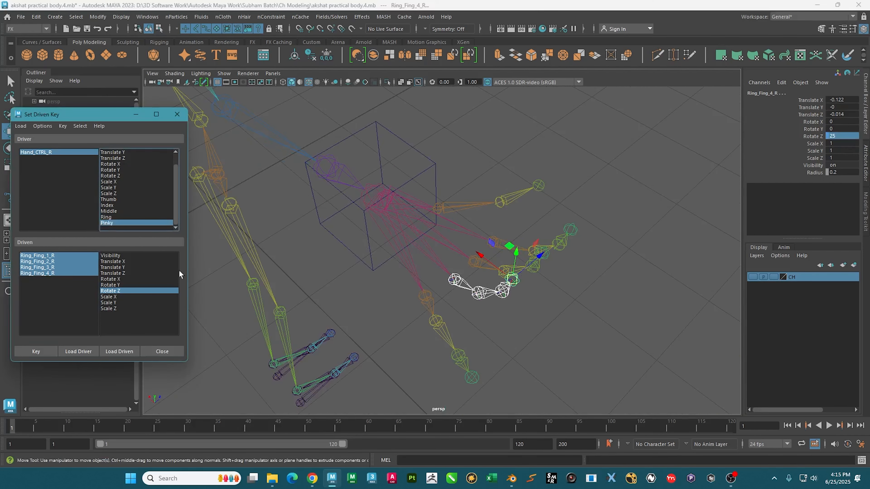
left_click_drag(359, 191, 390, 223, "alt")
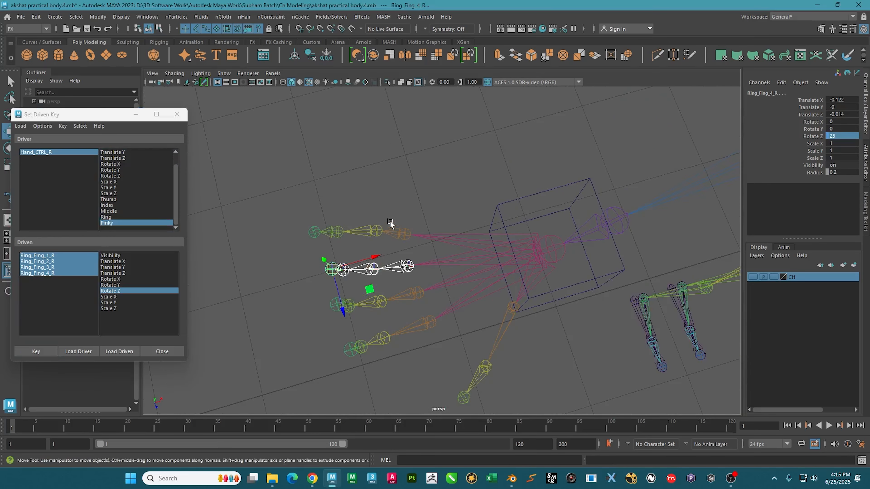
left_click(391, 224)
scroll(297, 196, "up", 3)
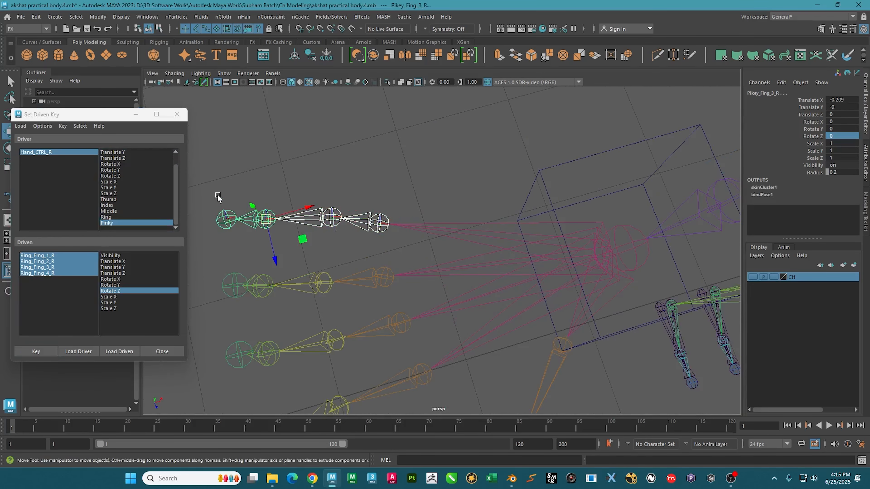
left_click(225, 219)
left_click_drag(226, 219, 309, 240, "alt")
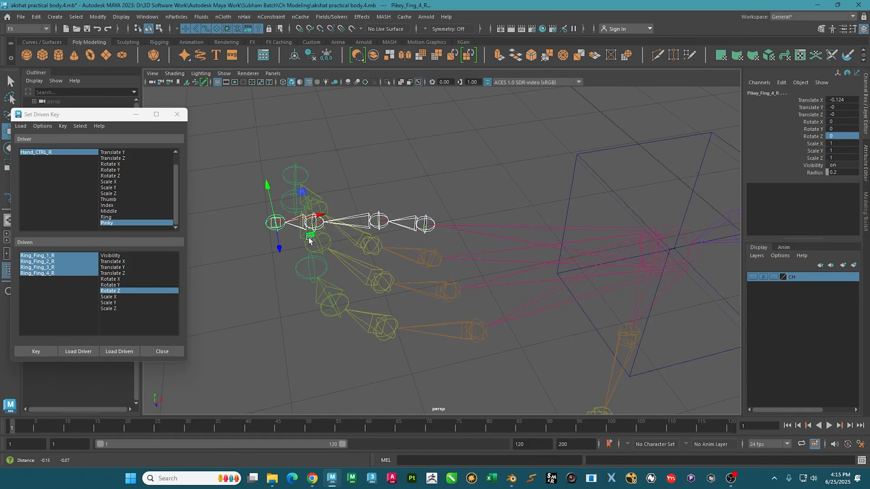
left_click(113, 354)
left_click_drag(59, 256, 108, 317)
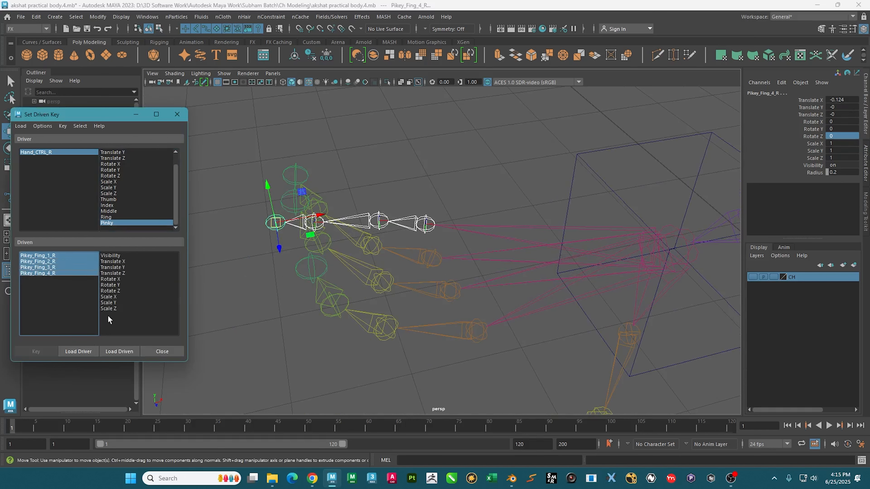
- Key the rest pose with the Pinky attribute driving Rotate Z of the four pinky finger joints
left_click(111, 291)
left_click_drag(310, 282, 296, 265, "alt")
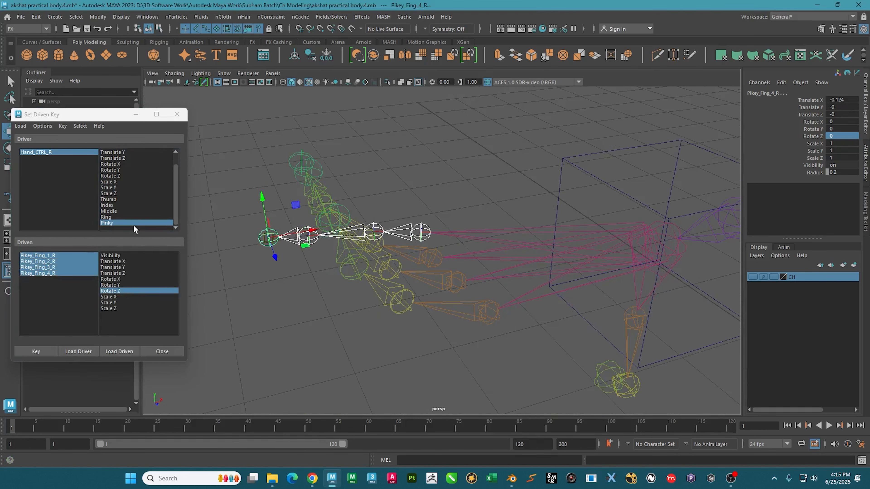
left_click(36, 350)
- Set Hand_CTRL_R's Pinky attribute to 5, rotate the four pinky finger joints to -45 in Z, and key the pose
middle_click_drag(291, 266, 355, 197, "alt")
left_click_drag(355, 197, 363, 201, "alt")
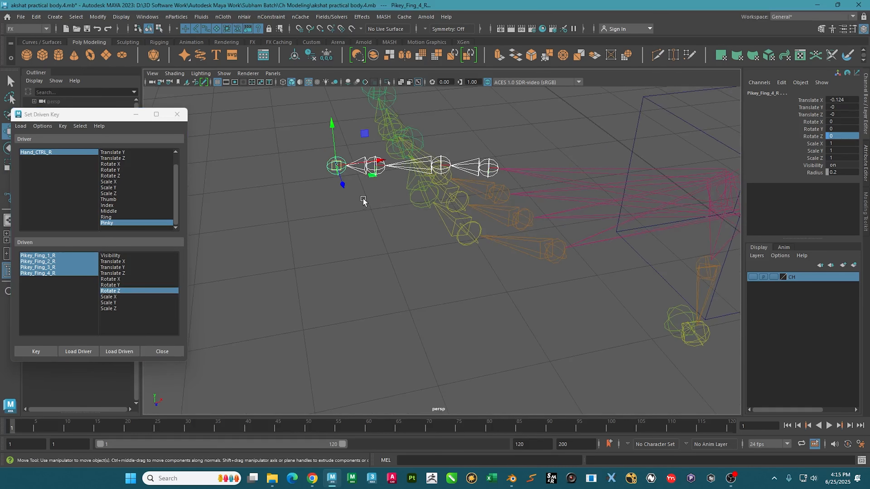
middle_click_drag(363, 201, 339, 227, "alt")
left_click(36, 153)
double_click(836, 201)
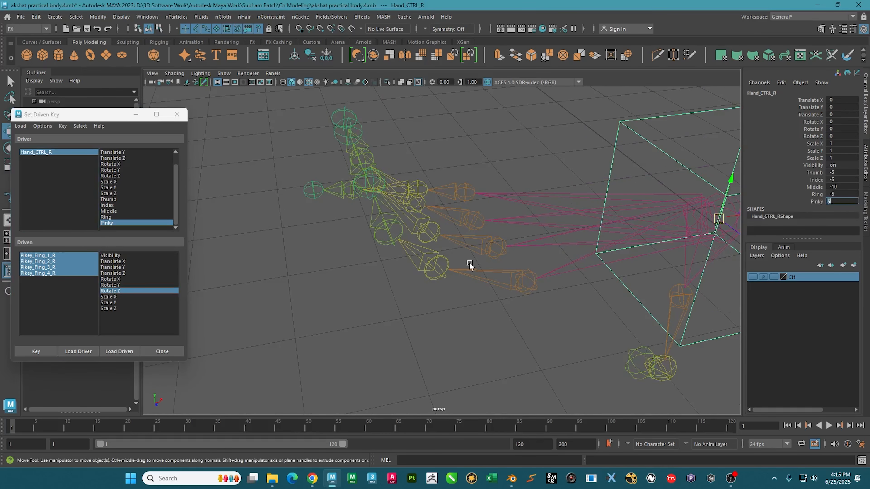
left_click_drag(79, 256, 64, 272)
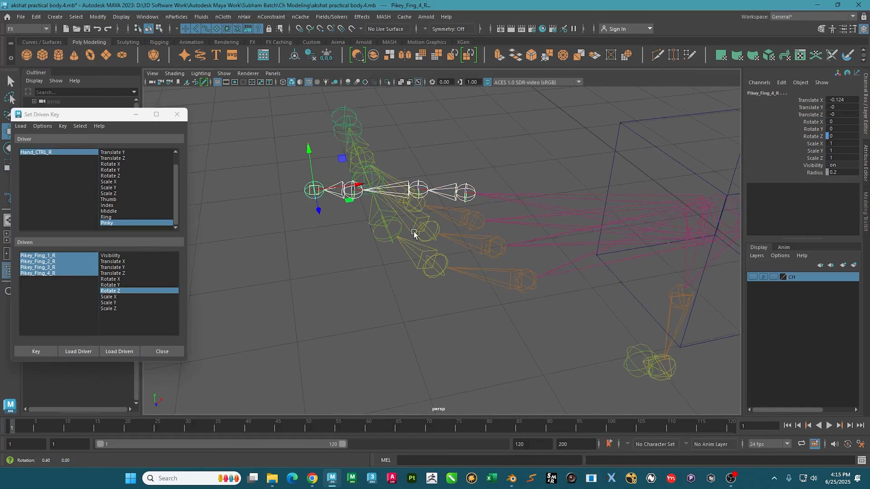
key("e")
left_click_drag(461, 219, 462, 215, "alt")
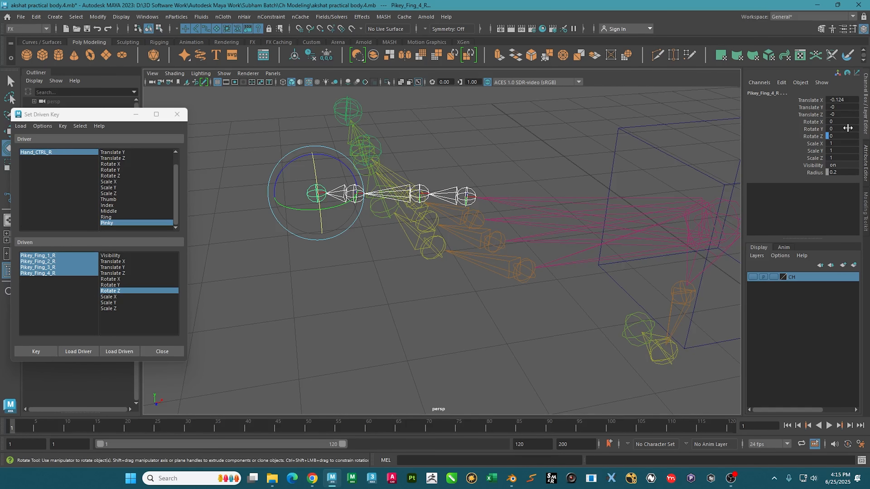
left_click(848, 136)
type("-45")
key("Return")
left_click(41, 353)
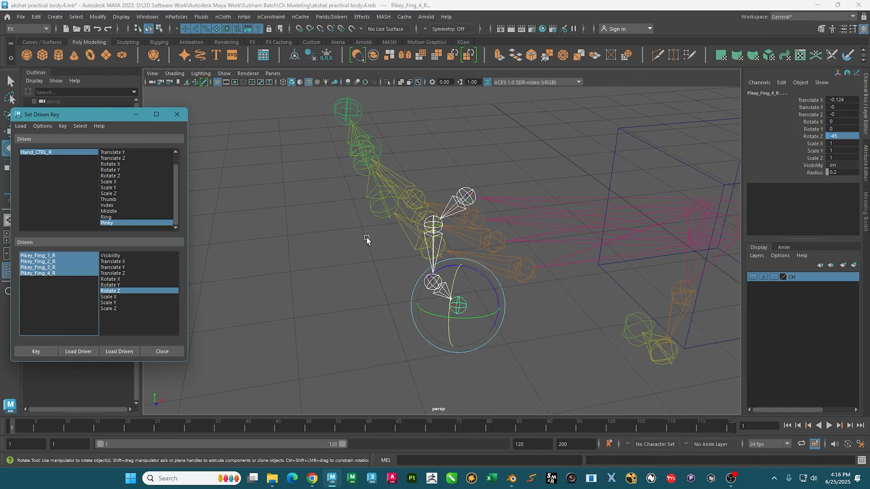
- Set Hand_CTRL_R's Pinky attribute to 10, rotate the four pinky finger joints to -90 in Z, and key the pose
left_click_drag(369, 243, 411, 255, "alt")
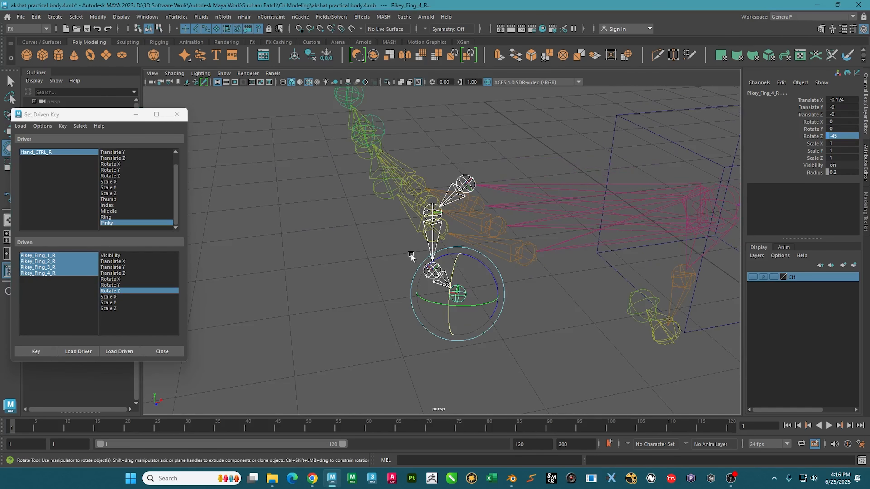
left_click(49, 155)
double_click(836, 202)
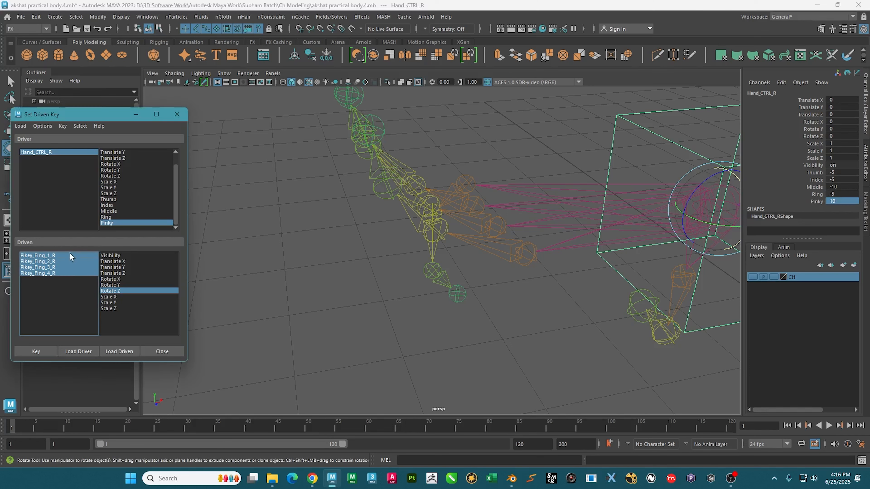
left_click_drag(71, 255, 71, 273)
double_click(843, 136)
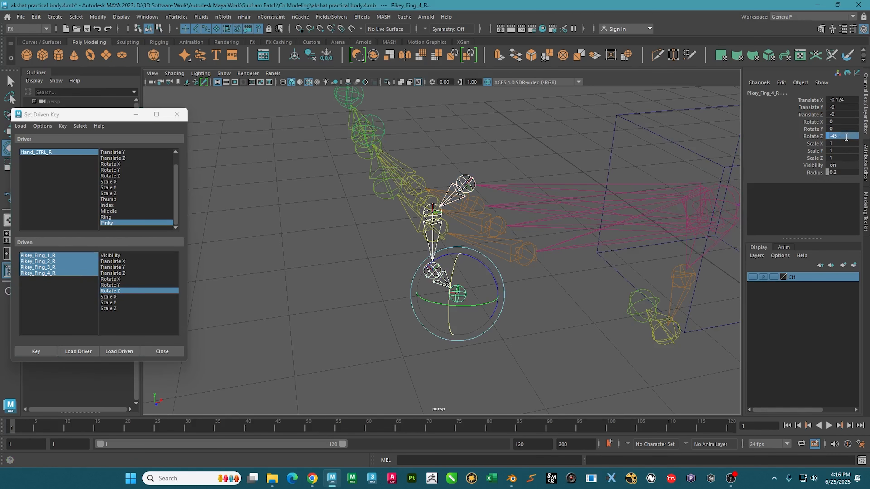
type("-90")
key("Return")
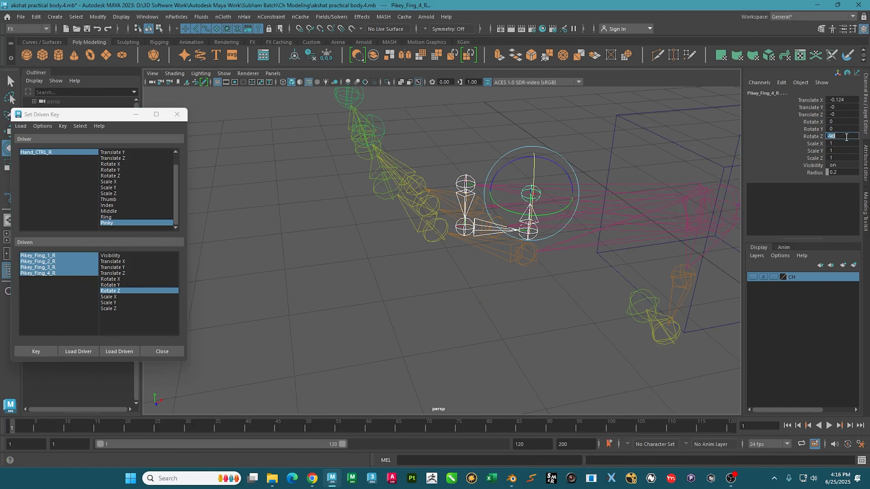
left_click(37, 351)
- Set Hand_CTRL_R's Pinky attribute to -5, rotate the four pinky finger joints to 25 in Z, and key the pose
mouse_move(345, 235)
middle_mouse_down("alt")
mouse_move(355, 208)
mouse_move(336, 235)
middle_mouse_up("alt")
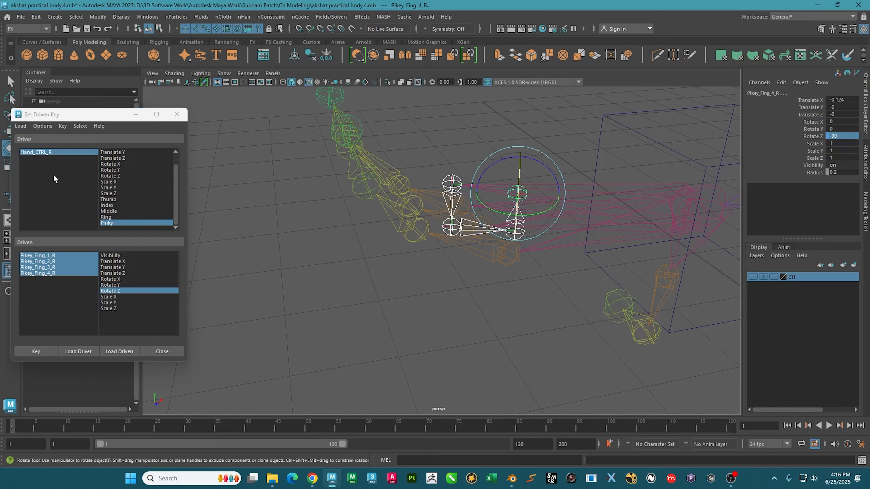
left_click(46, 153)
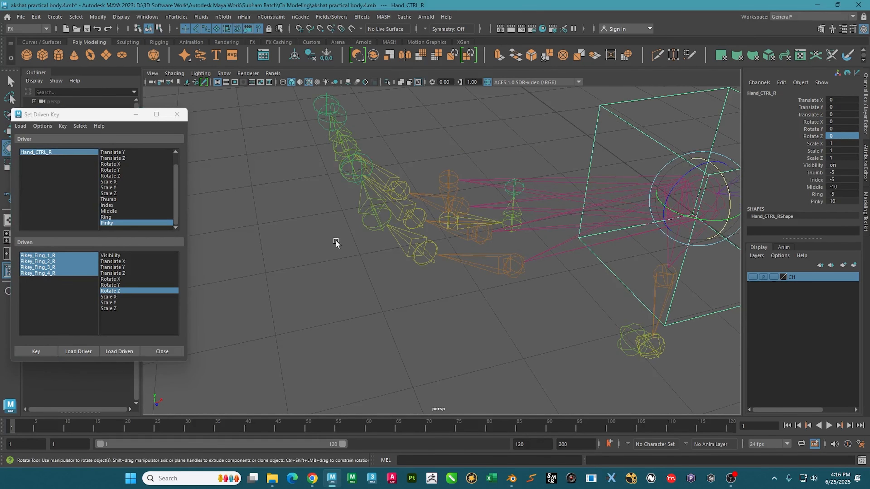
double_click(843, 202)
key("Return")
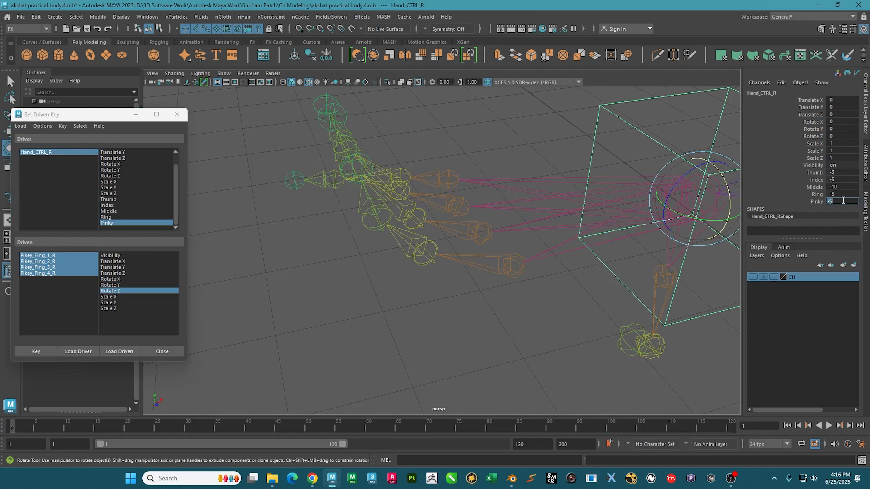
left_click_drag(60, 257, 65, 289)
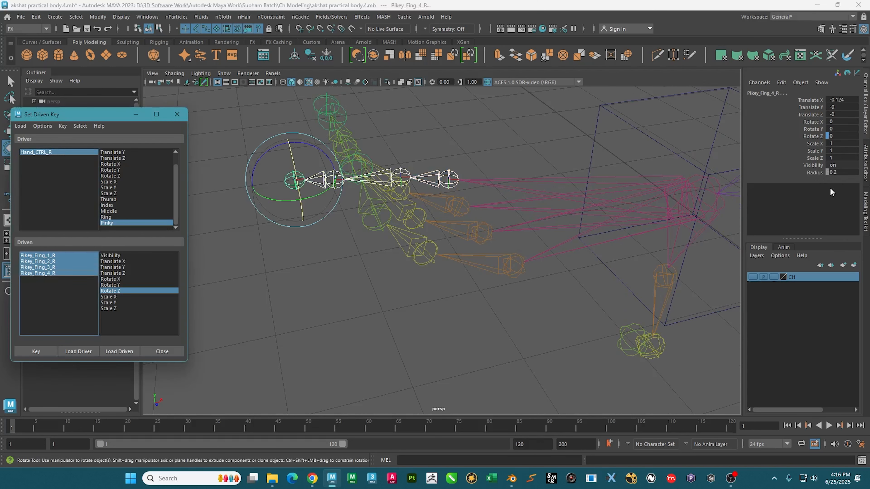
double_click(844, 137)
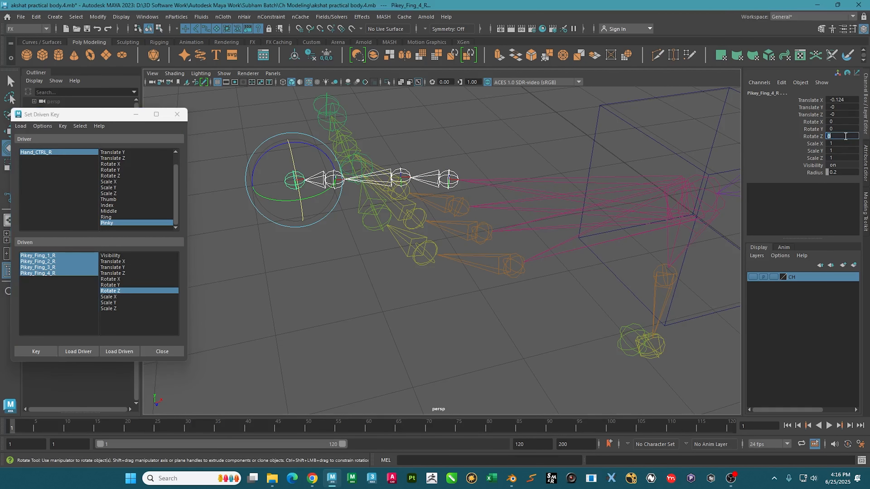
key("Return")
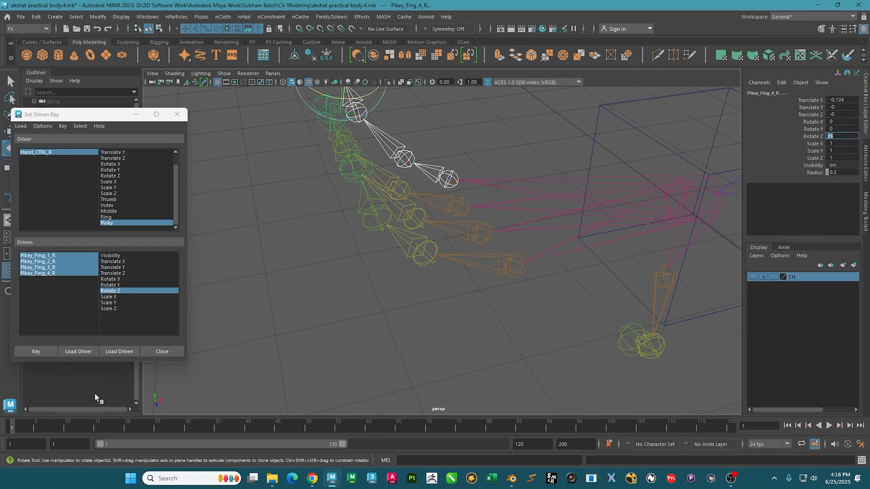
left_click(50, 351)
- Set Hand_CTRL_R's Thumb, Index, Middle, Ring and Pinky attributes to 0
scroll(466, 236, "down", 5)
left_click(556, 169)
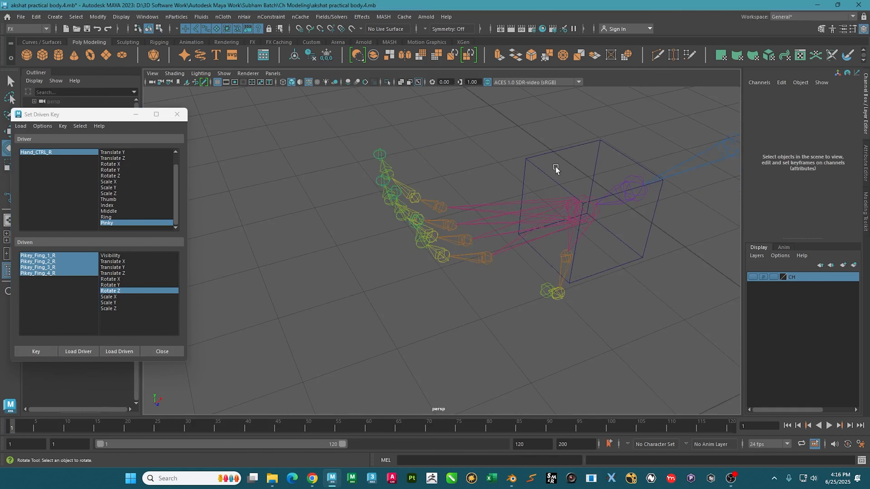
left_click(543, 175)
key("f")
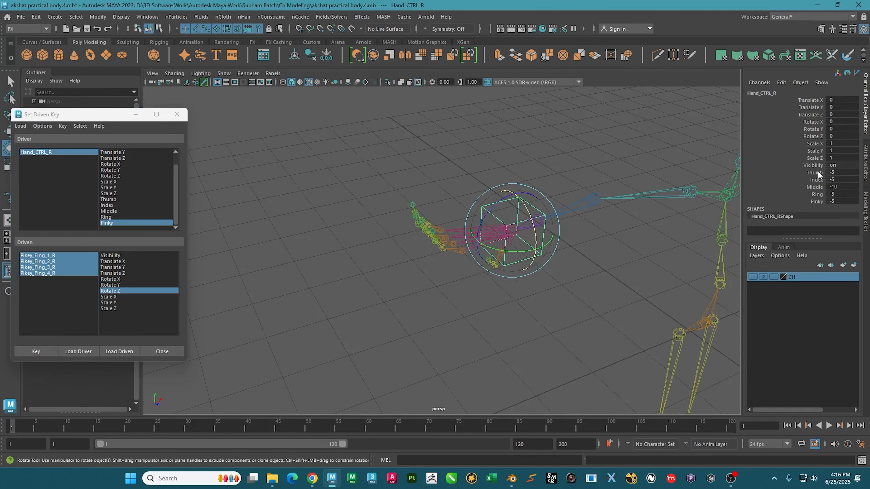
left_click_drag(818, 173, 843, 202)
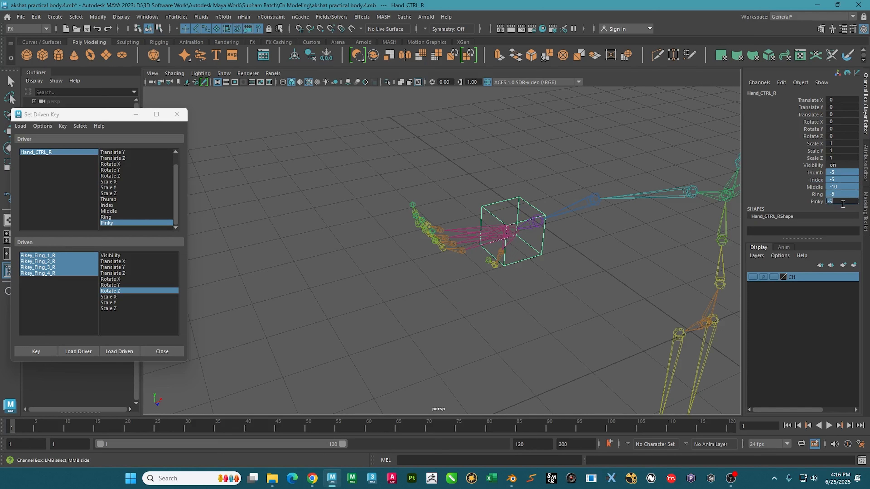
key("Return")
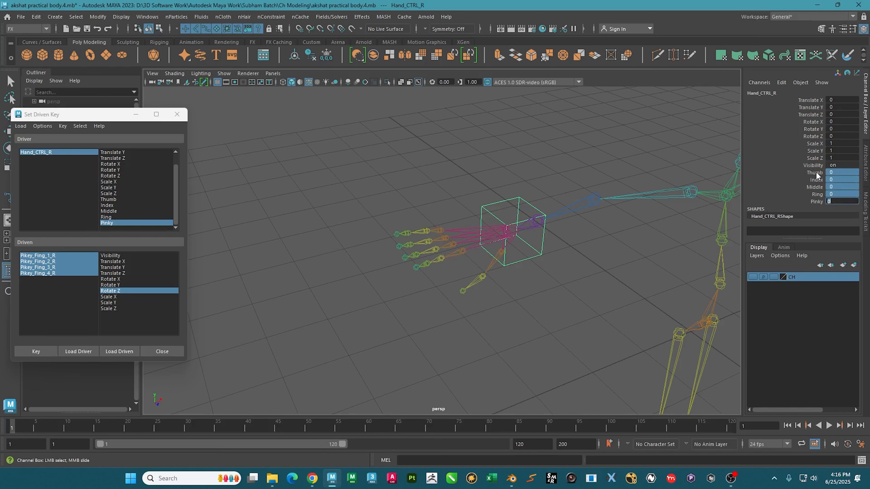
- Scrub Hand_CTRL_R's five finger attributes together from -10 up to 10 to run the fingers through their curl
left_click_drag(817, 176, 820, 201)
middle_click_drag(479, 194, 369, 248)
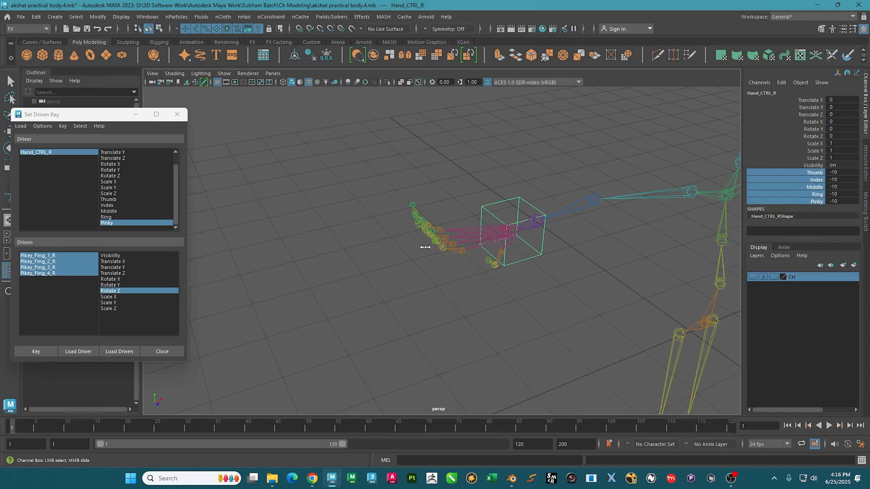
middle_click_drag(425, 247, 584, 224)
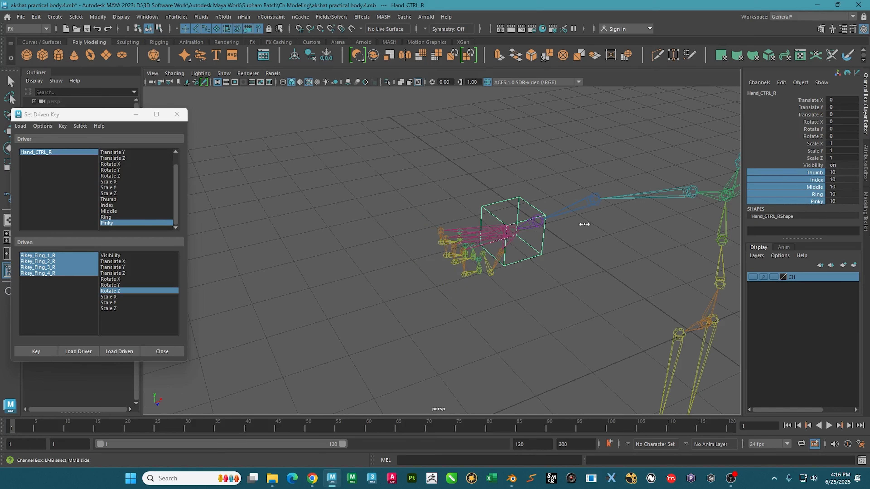
- Inspect the curled right hand, the open left hand and the whole skeleton from several angles
left_click_drag(584, 224, 530, 161, "alt")
middle_click_drag(539, 237, 539, 223, "alt")
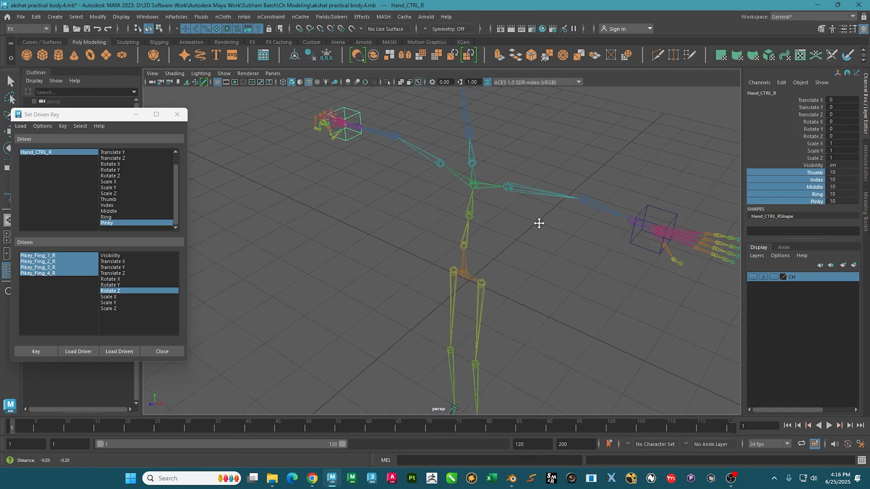
left_click_drag(539, 224, 549, 222, "alt")
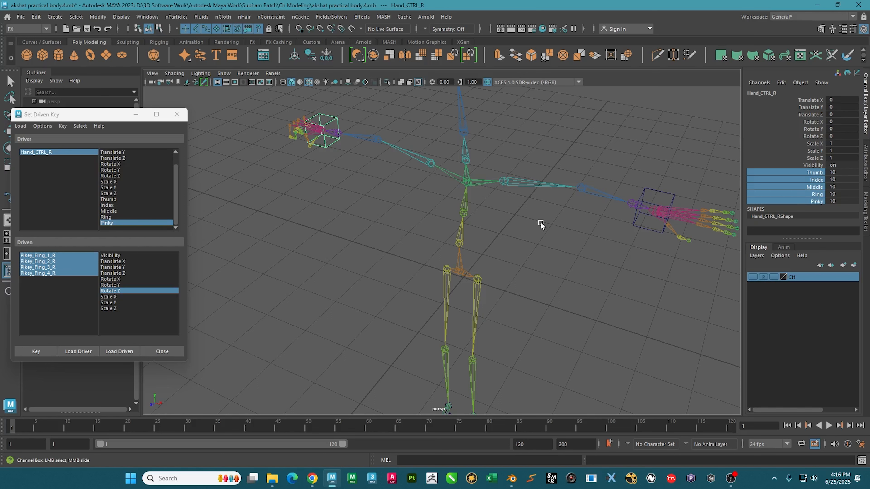
middle_click_drag(503, 210, 534, 239)
right_click_drag(521, 248, 300, 249, "alt")
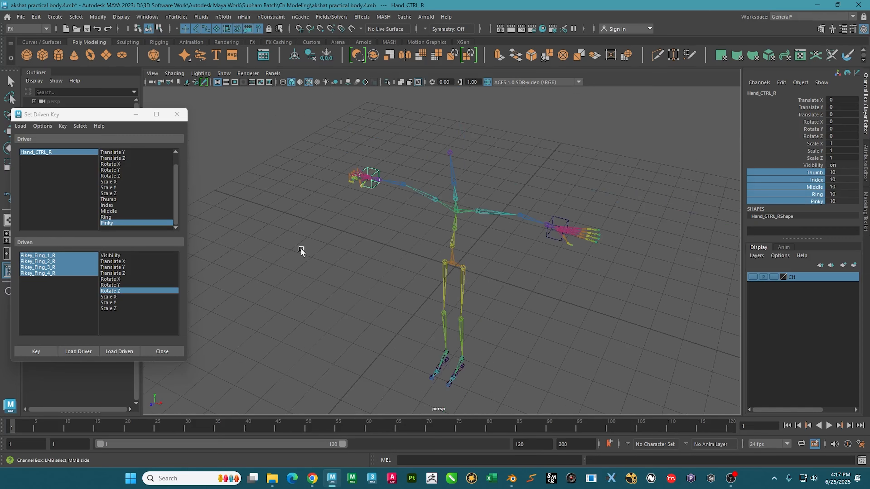
left_click_drag(301, 250, 351, 245, "alt")
middle_click_drag(351, 244, 379, 178, "alt")
right_click_drag(378, 178, 425, 251, "alt")
left_click_drag(426, 251, 329, 261, "alt")
middle_click_drag(447, 316, 353, 174, "alt")
right_click_drag(353, 173, 381, 226, "alt")
middle_click_drag(381, 226, 397, 319, "alt")
right_click_drag(424, 203, 416, 118, "alt")
middle_click_drag(416, 118, 397, 380, "alt")
mouse_move(397, 380)
left_mouse_down("alt")
mouse_move(434, 381)
mouse_move(411, 377)
left_mouse_up("alt")
middle_click_drag(411, 377, 405, 355, "alt")
right_click_drag(406, 356, 446, 332, "alt")
middle_click_drag(446, 332, 388, 316, "alt")
left_click_drag(388, 316, 438, 310, "alt")
middle_click_drag(438, 311, 448, 310, "alt")
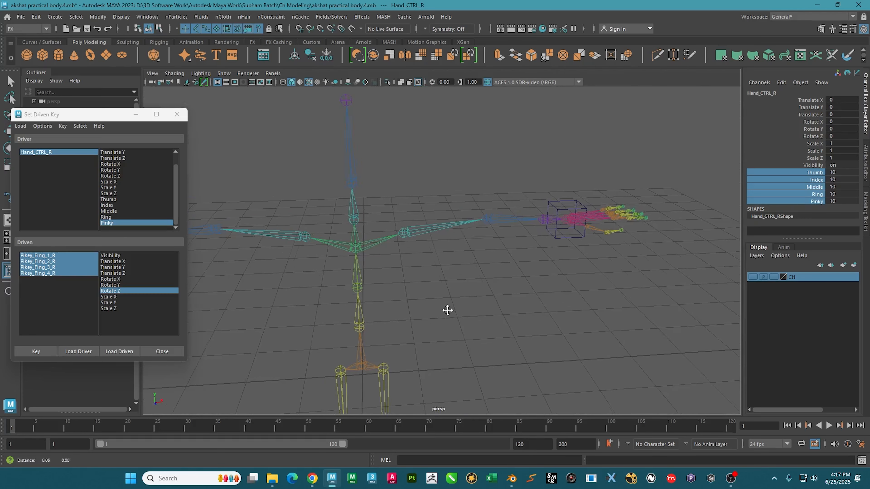
left_click_drag(448, 310, 441, 353, "alt")
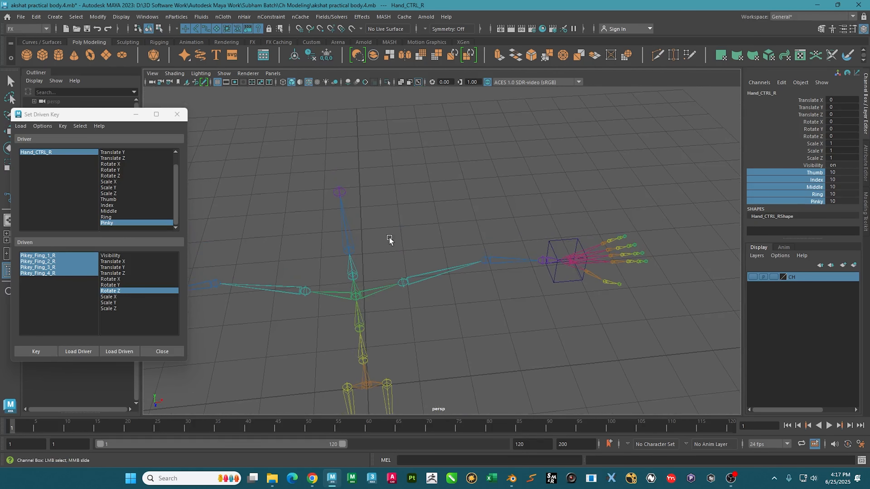
- Close the Set Driven Key window and create a Rotate-Plane IK handle from the UR_Hand_L joint to the left wrist joint
left_click(176, 115)
left_click(161, 106)
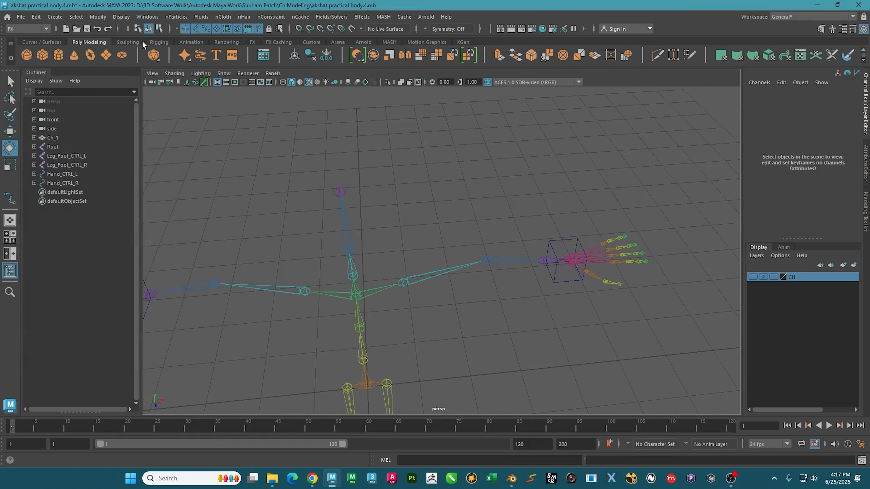
left_click(148, 42)
double_click(58, 56)
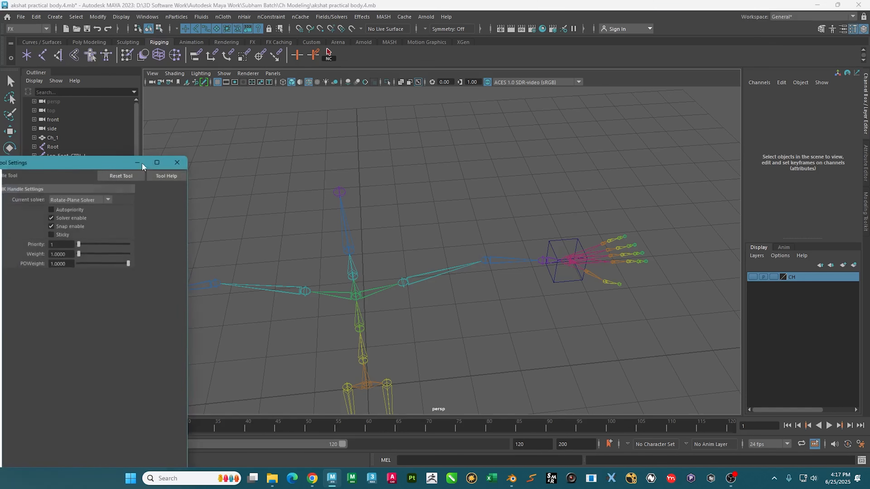
left_click_drag(428, 309, 457, 222, "alt")
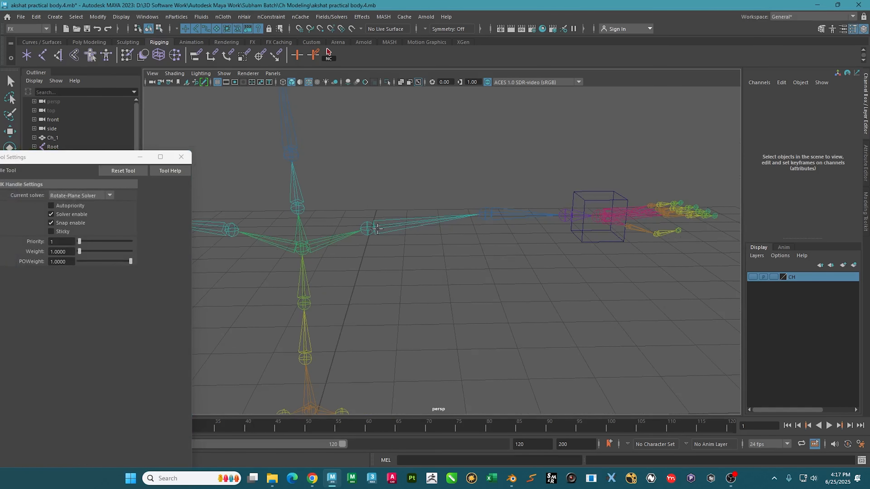
left_click(377, 228)
left_click(568, 218)
key("e")
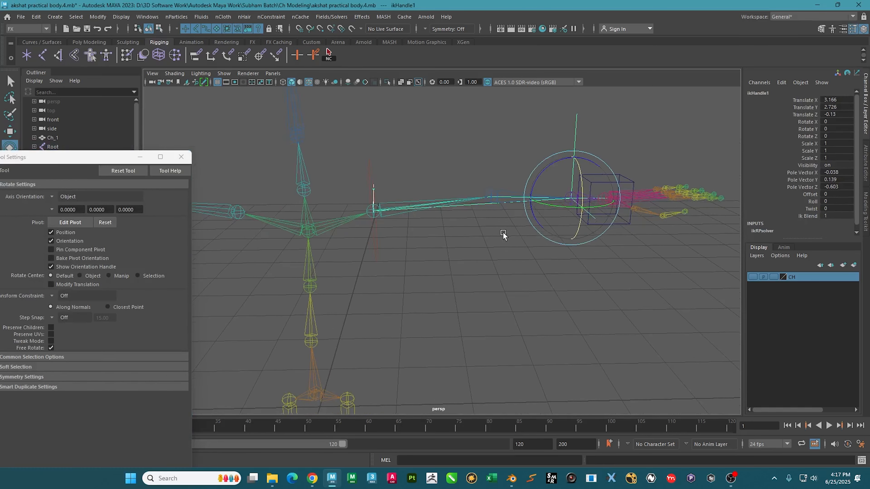
- Close the tool settings and examine the left arm's IK chain in the top and perspective views
left_click_drag(503, 235, 411, 171, "alt")
key("space")
key("space")
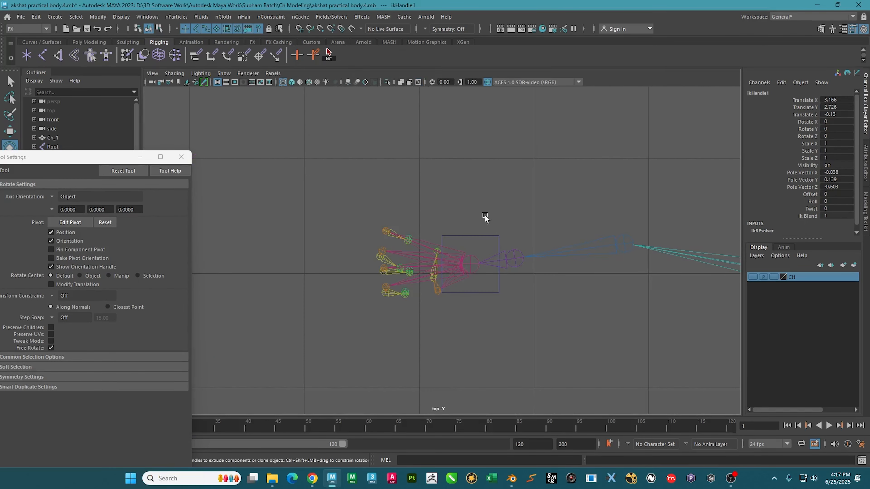
middle_click_drag(485, 218, 371, 156, "alt")
left_click(182, 156)
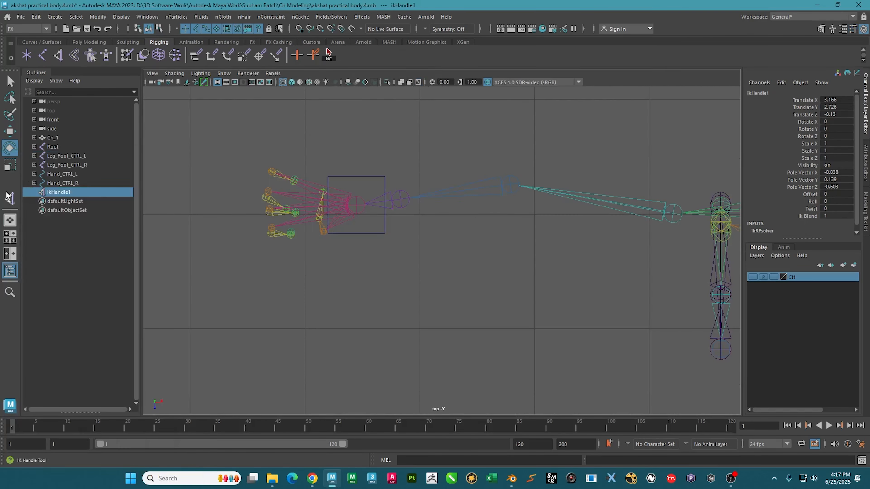
middle_click_drag(511, 241, 443, 240, "alt")
right_click_drag(443, 240, 600, 257, "alt")
middle_click_drag(625, 244, 120, 349, "alt")
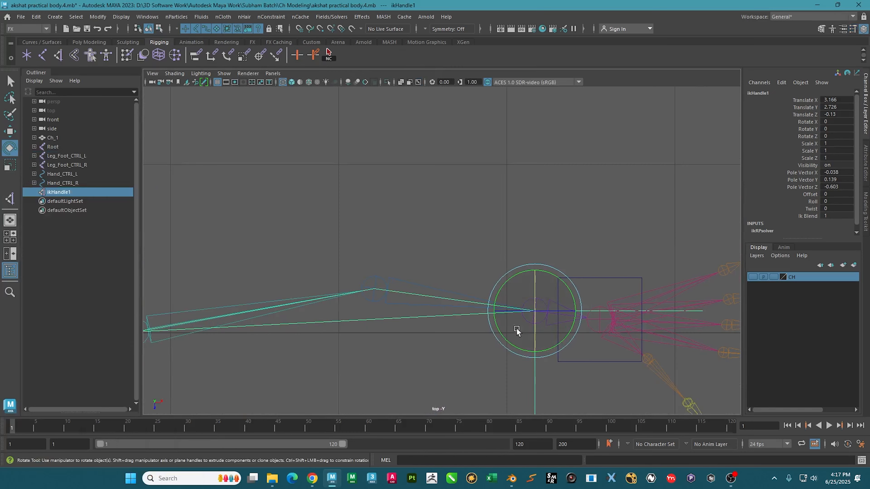
middle_click_drag(554, 317, 510, 253, "alt")
key("space")
key("space")
left_click_drag(574, 169, 508, 130, "alt")
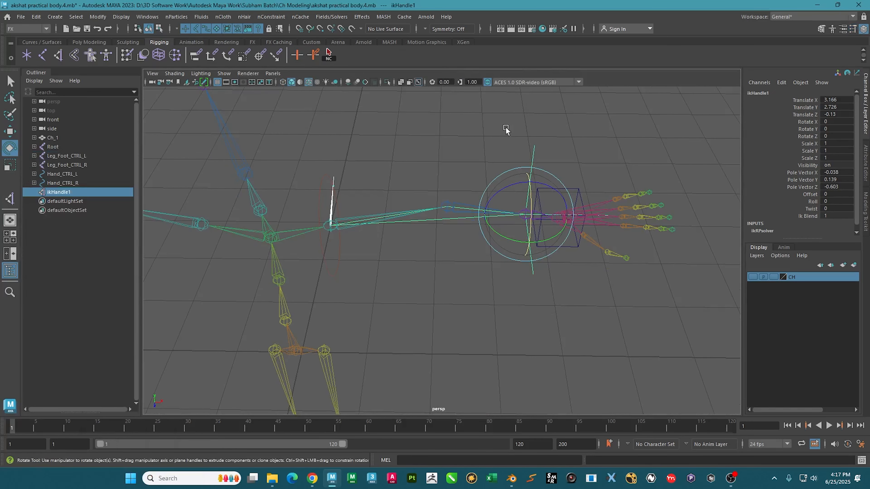
- Graph ikHandle1's connections in the Hypergraph and select its effector1 node, keeping the graph clear of the arm
key("w")
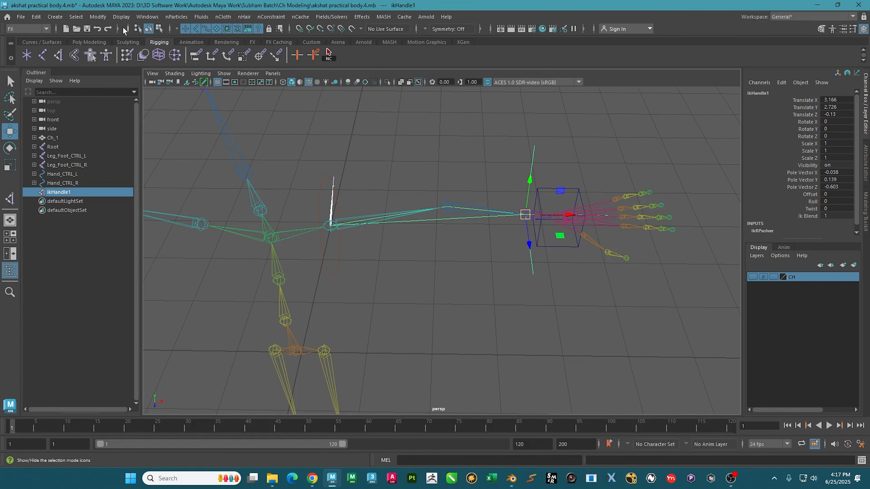
left_click(153, 17)
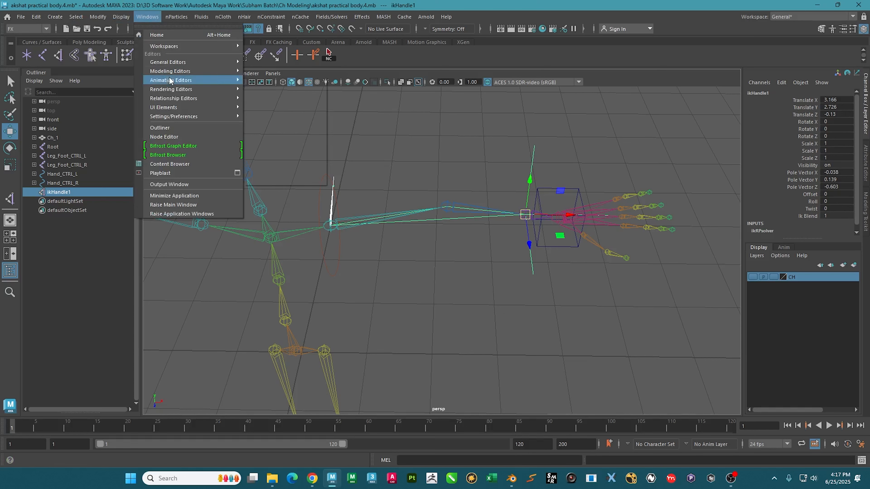
mouse_move(185, 64)
mouse_move(184, 97)
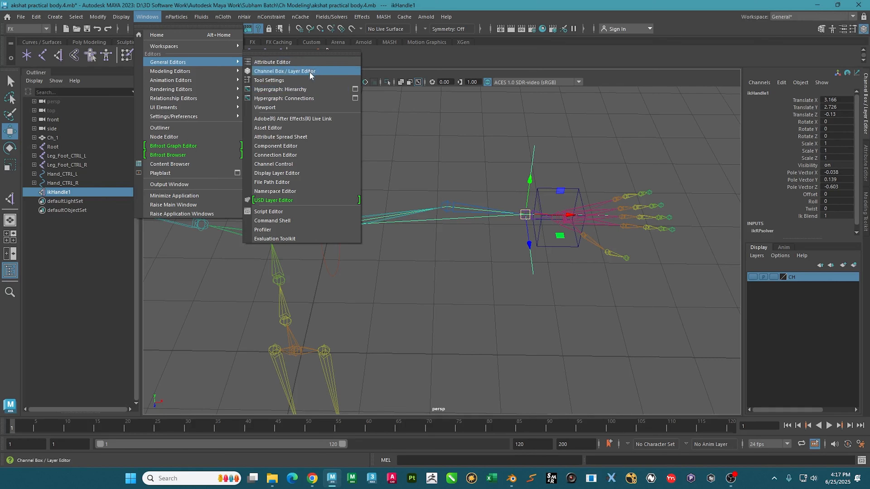
left_click(309, 99)
left_click(488, 330)
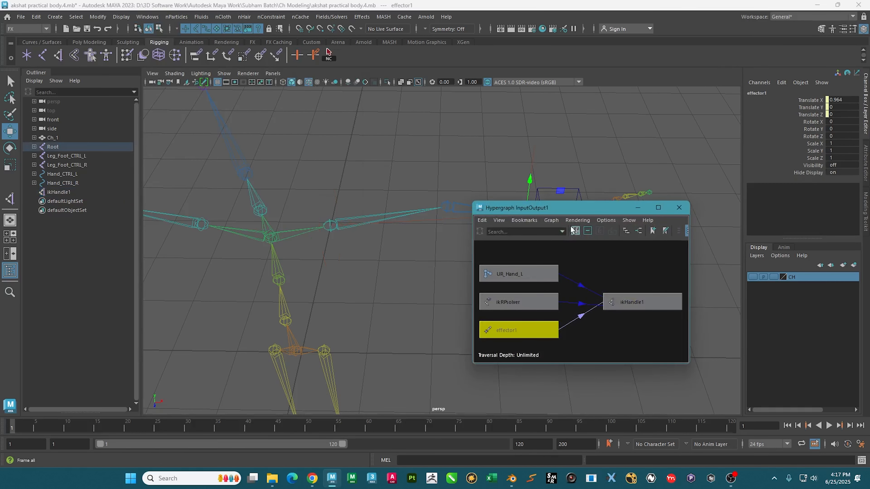
left_click_drag(580, 207, 56, 197)
- Snap effector1's pivot from the wrist to the left hand joint inside the control box
scroll(363, 202, "up", 6)
middle_click_drag(553, 210, 309, 254, "alt")
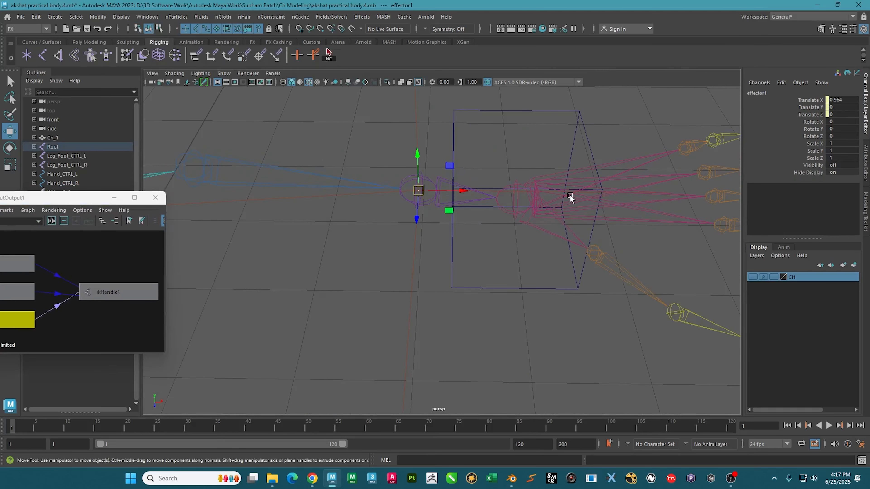
key("d")
key("v")
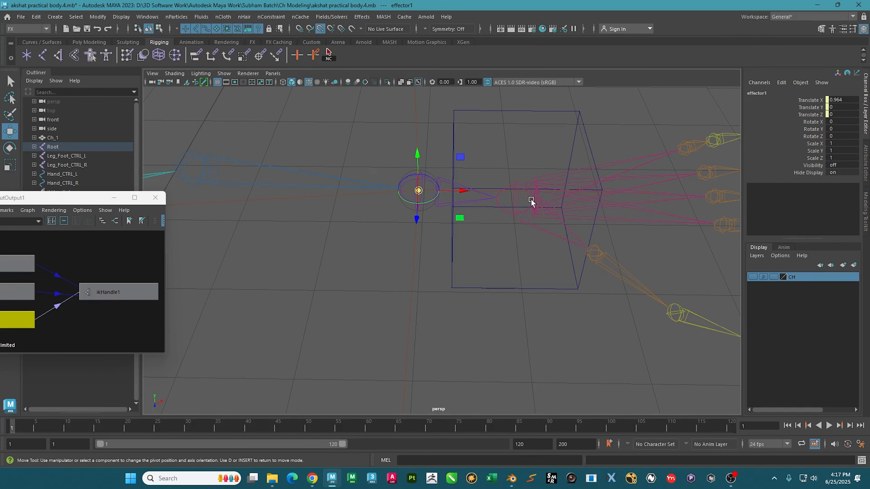
middle_click_drag(532, 200, 527, 200)
- Point-constrain ikHandle1 to the Hand_CTRL_L control
scroll(480, 303, "down", 4)
left_click(471, 273)
left_click_drag(475, 114, 518, 117)
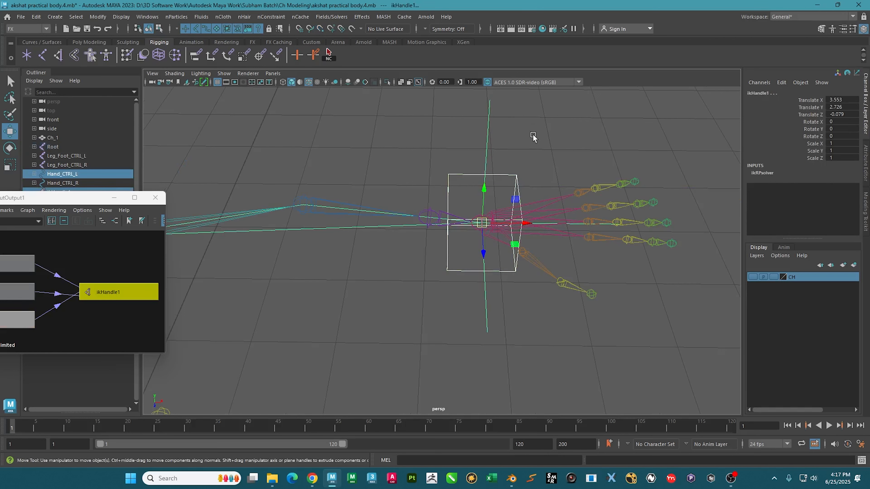
left_click(232, 60)
- Orient-constrain the Hand_L joint to the Hand_CTRL_L control
left_click(514, 173)
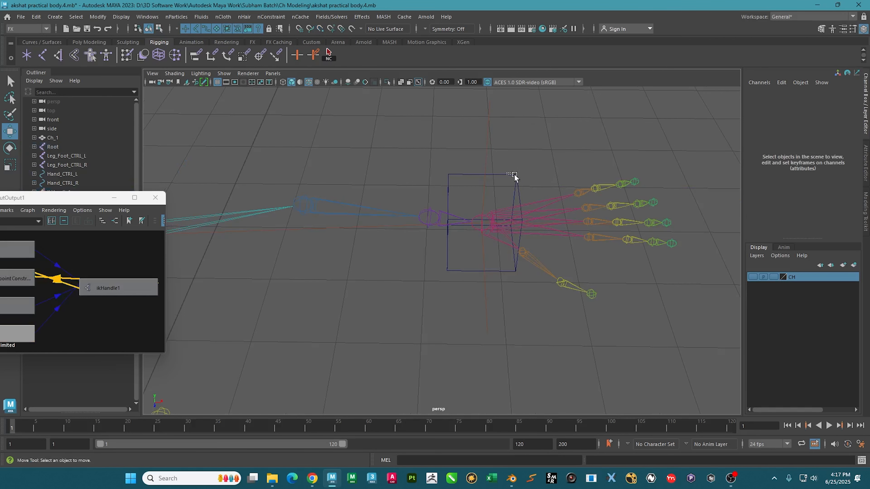
left_click_drag(489, 185, 508, 162)
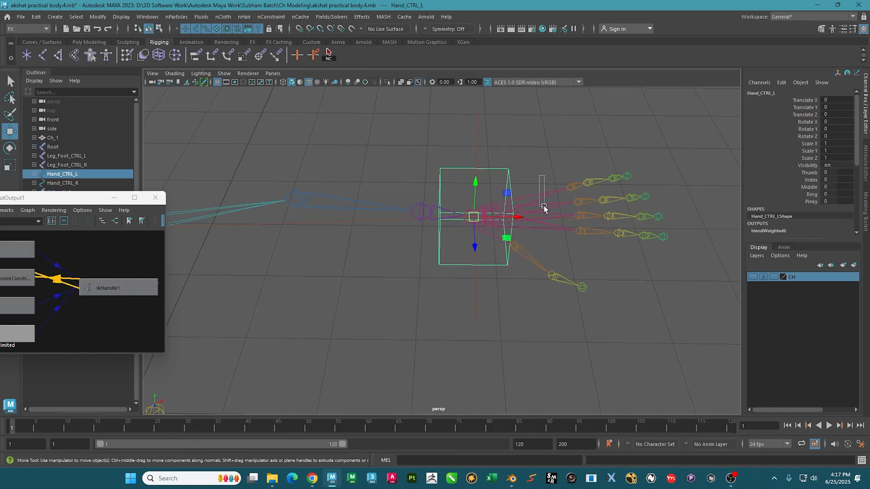
left_click(548, 219)
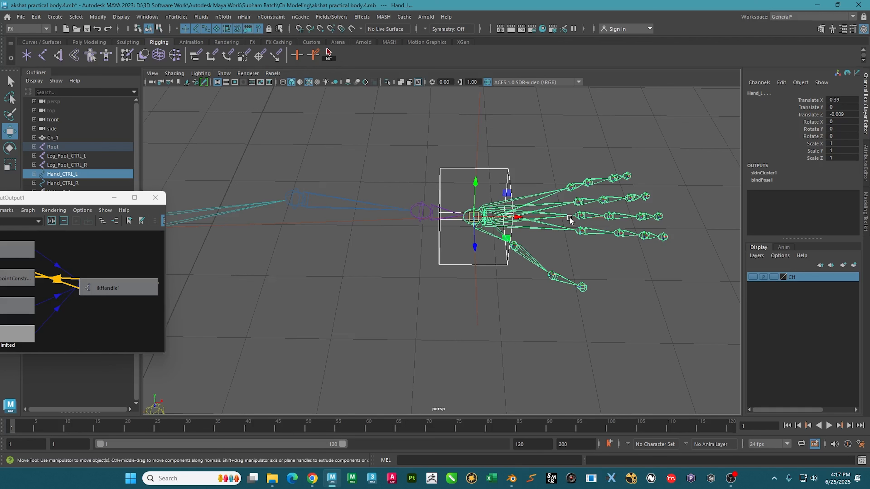
left_click(228, 55)
left_click_drag(546, 147, 534, 156)
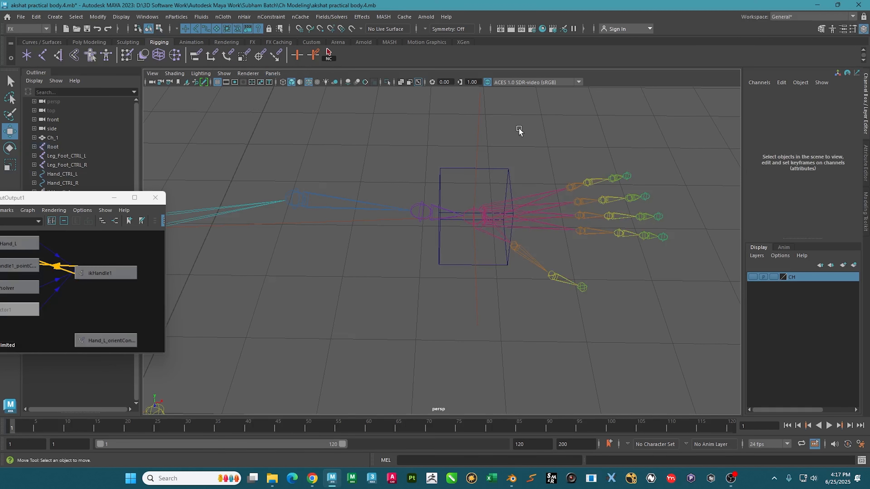
- Test the left arm's IK by moving Hand_CTRL_L, and undo the move
left_click(486, 168)
scroll(493, 171, "down", 6)
left_click_drag(447, 242, 428, 253)
key("ctrl+z")
- Create an IK handle from the UR_Hand_R joint to the right wrist joint
middle_click_drag(255, 158, 481, 133, "alt")
scroll(497, 243, "up", 3)
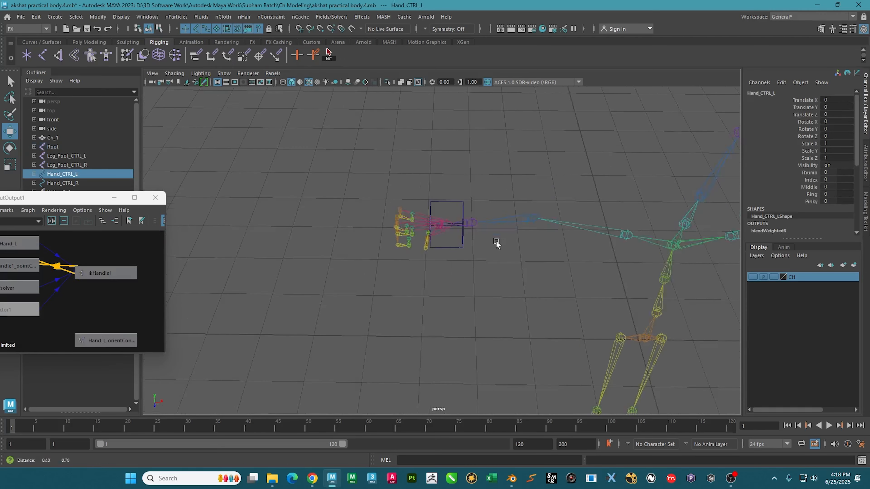
left_click(471, 173)
left_click(57, 56)
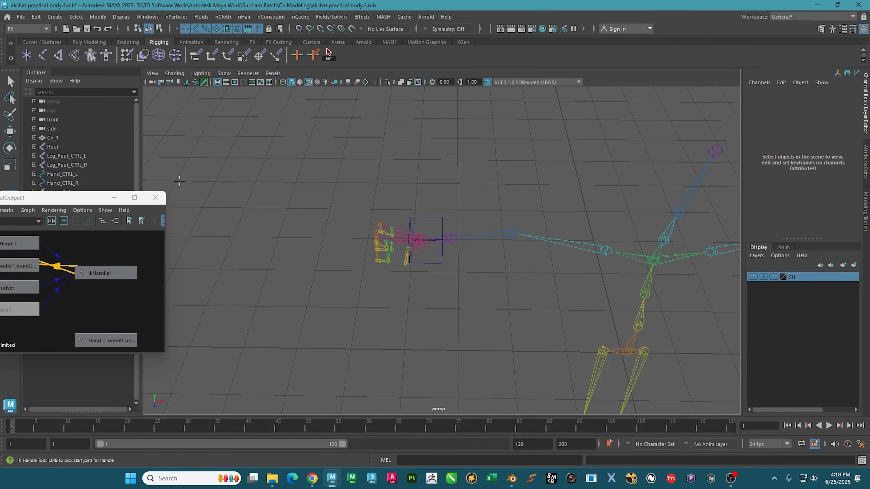
middle_click_drag(498, 227, 442, 206, "alt")
scroll(556, 251, "up", 2)
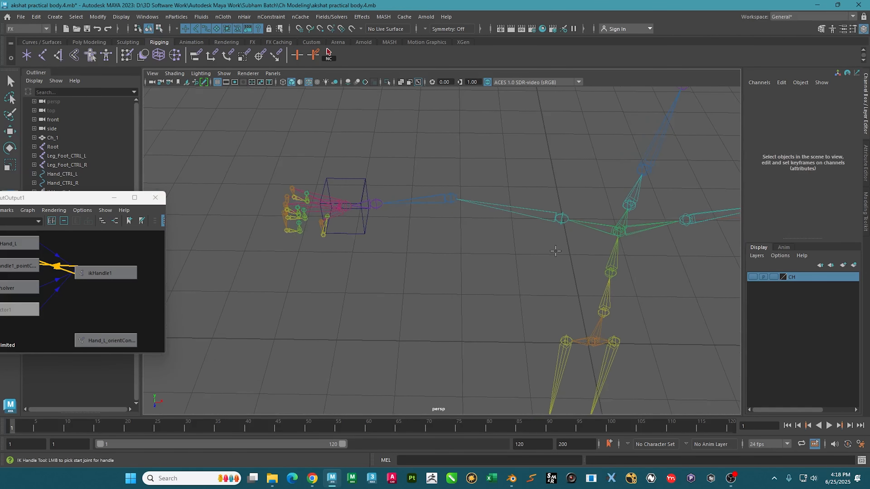
left_click(562, 220)
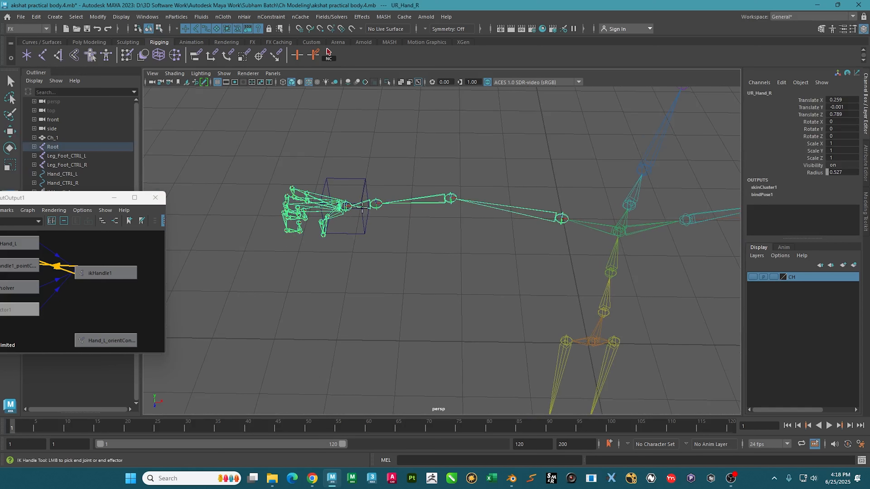
left_click(375, 205)
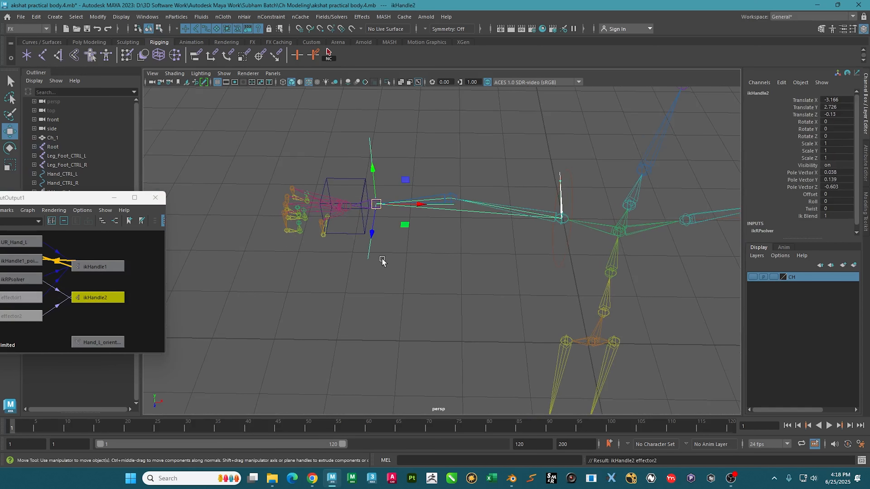
- Reset the Thumb, Index, Middle, Ring and Pinky values of Hand_CTRL_R to 0
left_click(346, 212)
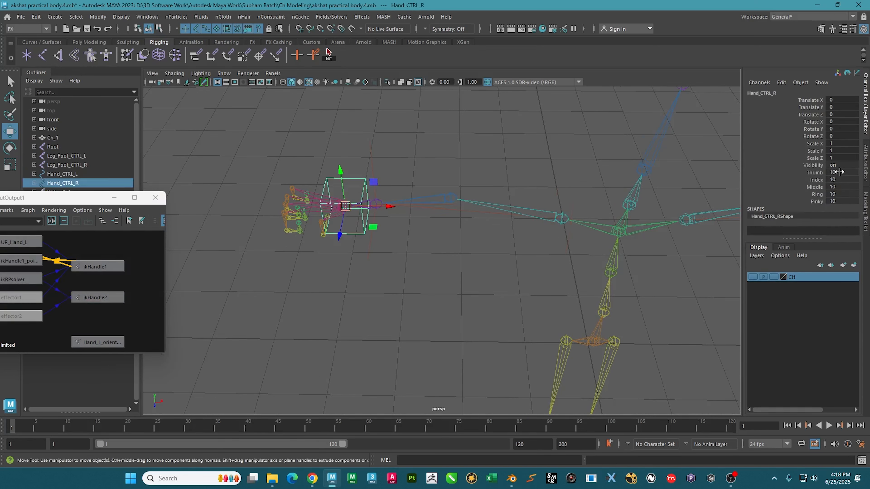
left_click_drag(839, 172, 842, 203)
key("Return")
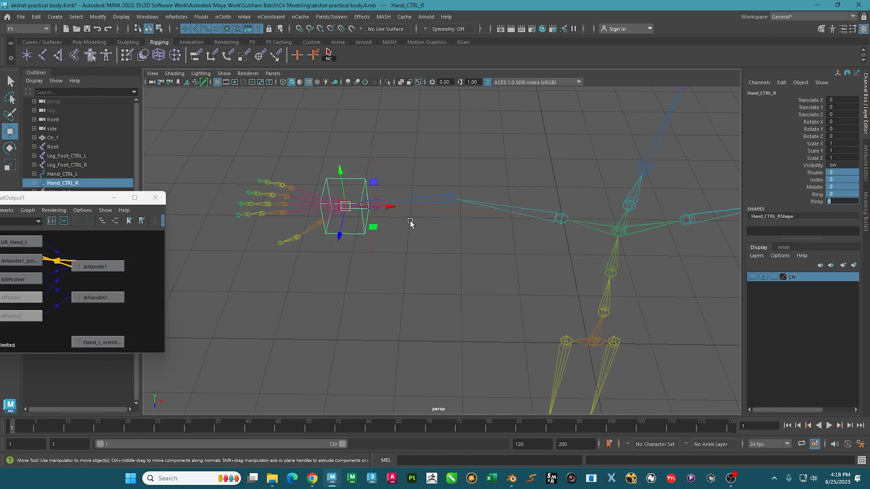
- Select ikHandle2 at the right wrist and show only its connections in a reopened Hypergraph connections window
left_click(397, 163)
middle_click_drag(365, 157, 399, 159, "alt")
left_click_drag(381, 141, 426, 186)
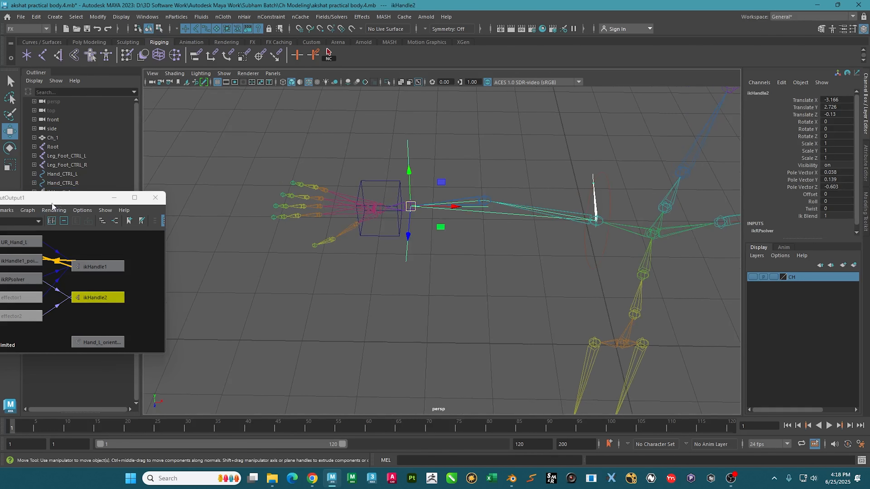
left_click_drag(52, 202, 177, 179)
left_click(83, 187)
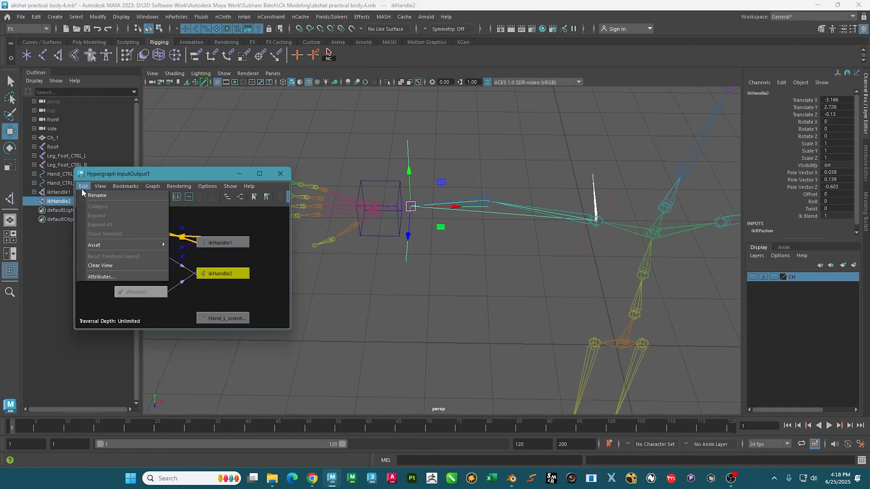
left_click(282, 177)
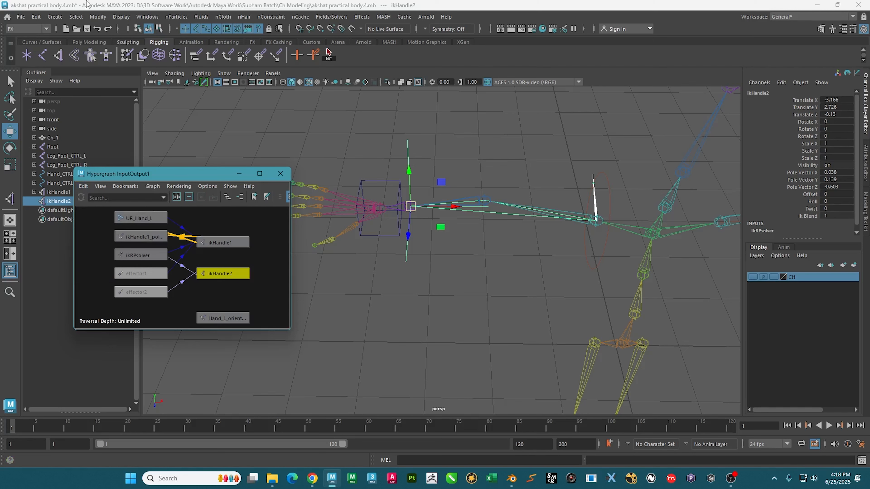
left_click(280, 173)
left_click(151, 17)
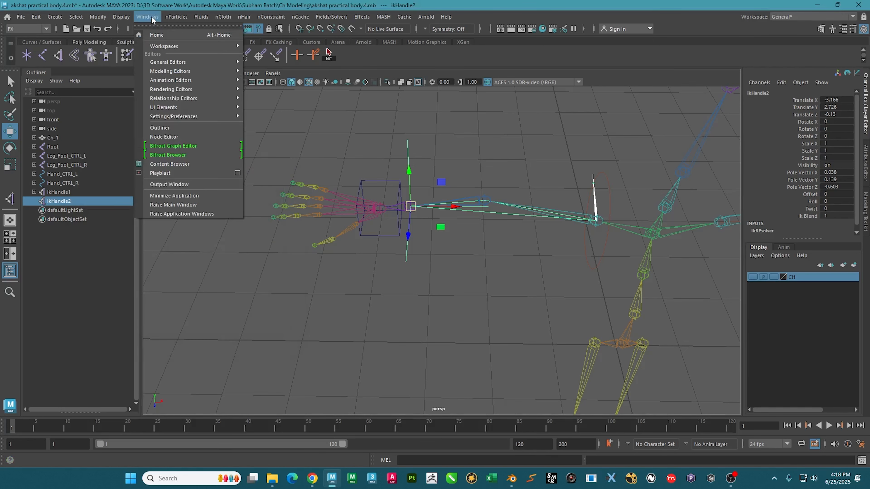
mouse_move(192, 62)
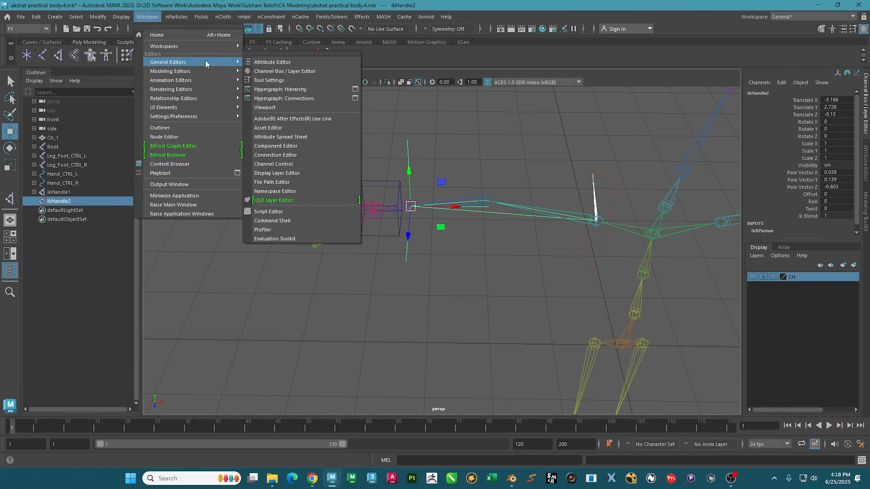
left_click(300, 97)
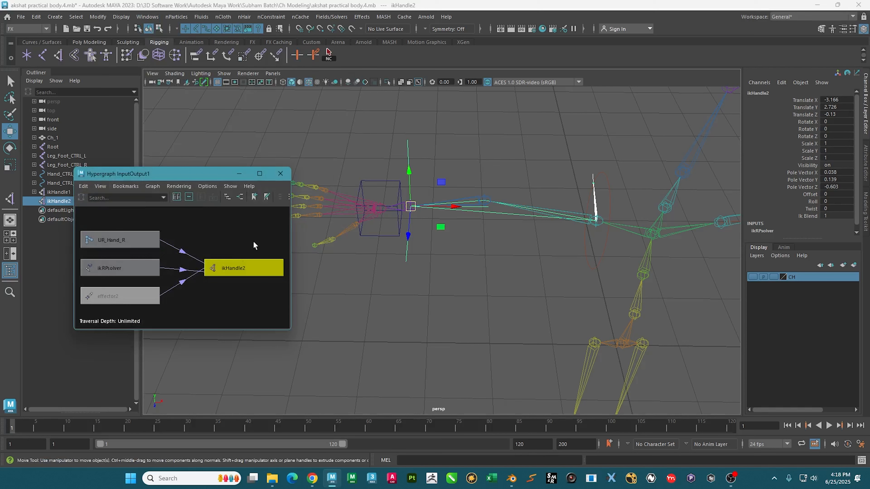
- Select effector2 and snap its pivot onto the Hand_R joint inside the right hand control
left_click(108, 286)
middle_click_drag(330, 253, 392, 214, "alt")
right_click_drag(392, 214, 452, 268, "alt")
middle_click_drag(452, 268, 469, 272, "alt")
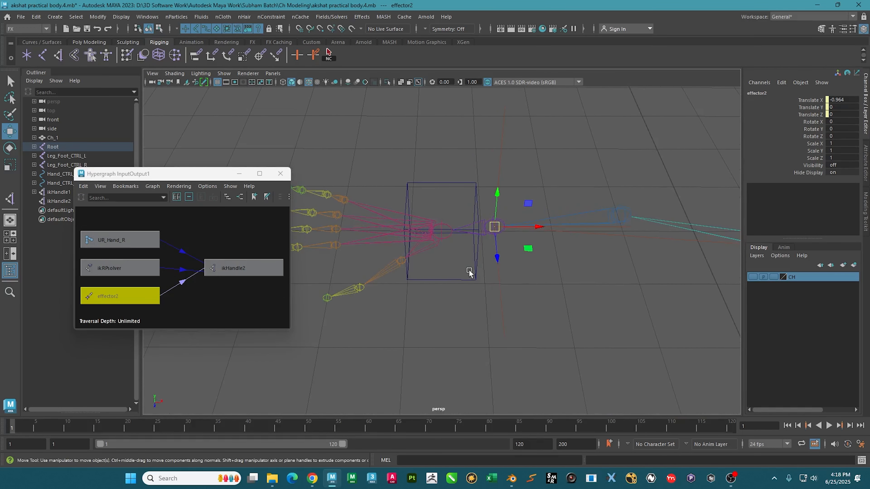
key("d")
middle_click_drag(439, 239, 443, 233)
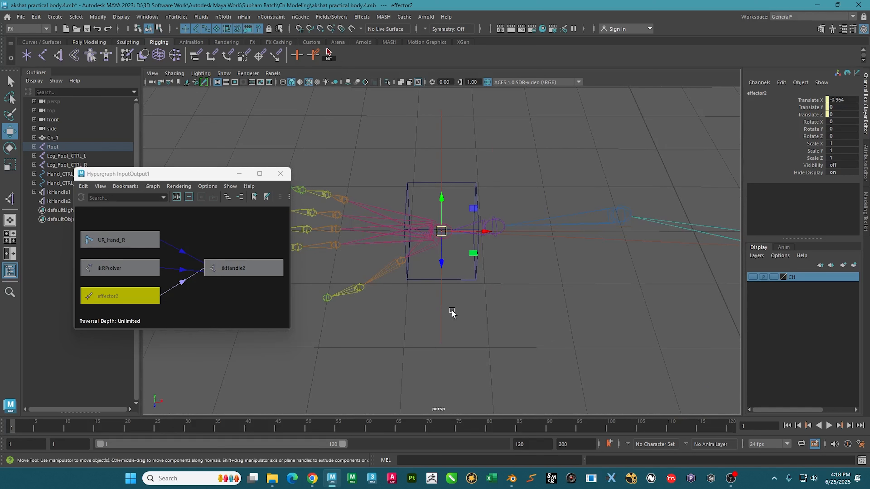
- Point-constrain ikHandle2 to the Hand_CTRL_R control
left_click(474, 339)
left_click_drag(415, 114, 507, 132)
left_click(466, 184)
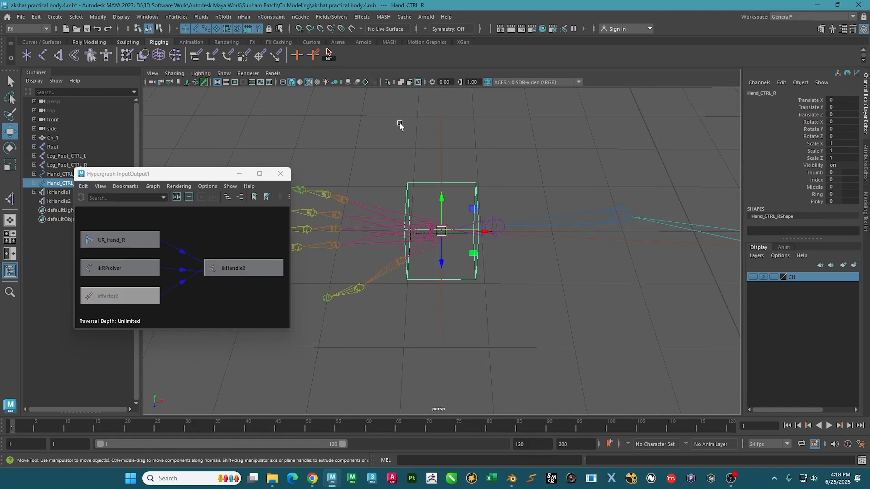
left_click_drag(400, 123, 460, 139, "shift")
left_click(211, 56)
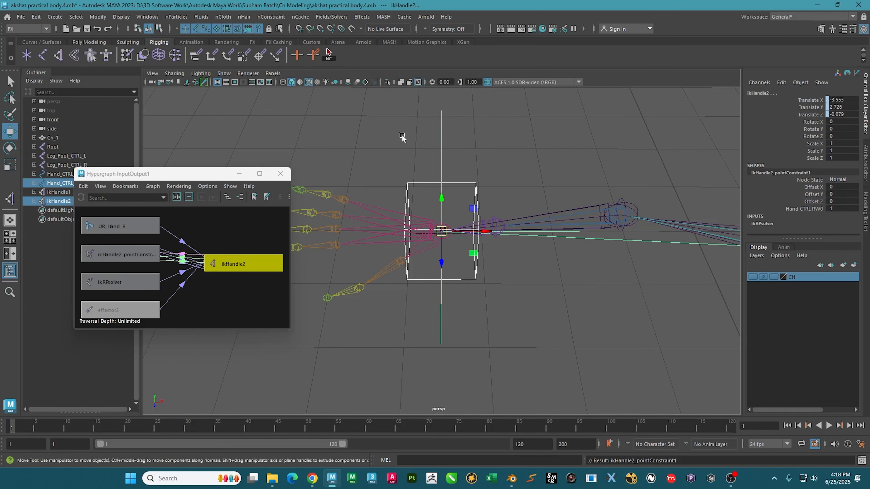
- Orient-constrain the Hand_R joint to the Hand_CTRL_R control
left_click(420, 183)
left_click_drag(367, 187, 348, 248, "shift")
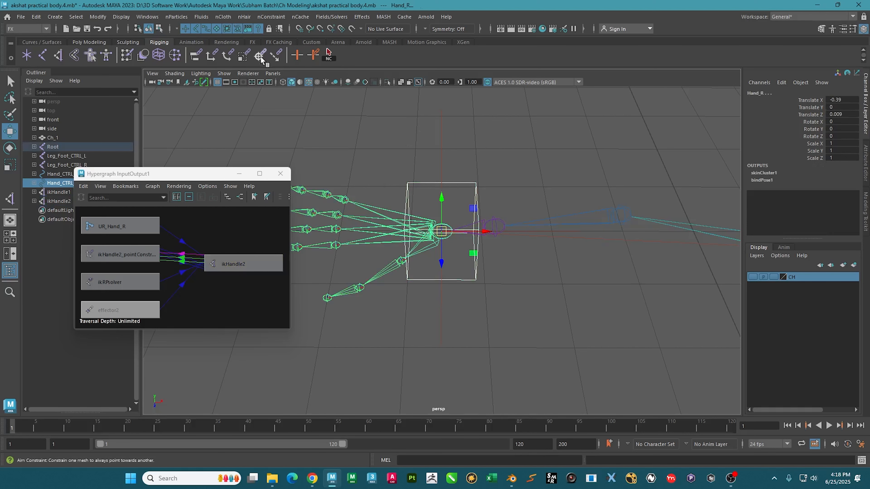
left_click(229, 56)
- Test the right arm's IK by moving Hand_CTRL_R, and undo the move
scroll(461, 184, "down", 4)
left_click(462, 184)
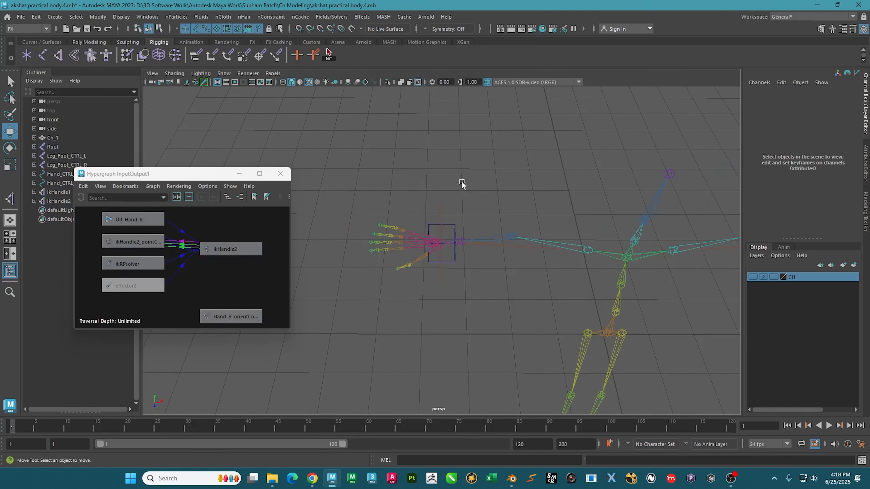
left_click_drag(472, 213, 476, 208)
left_click(459, 223)
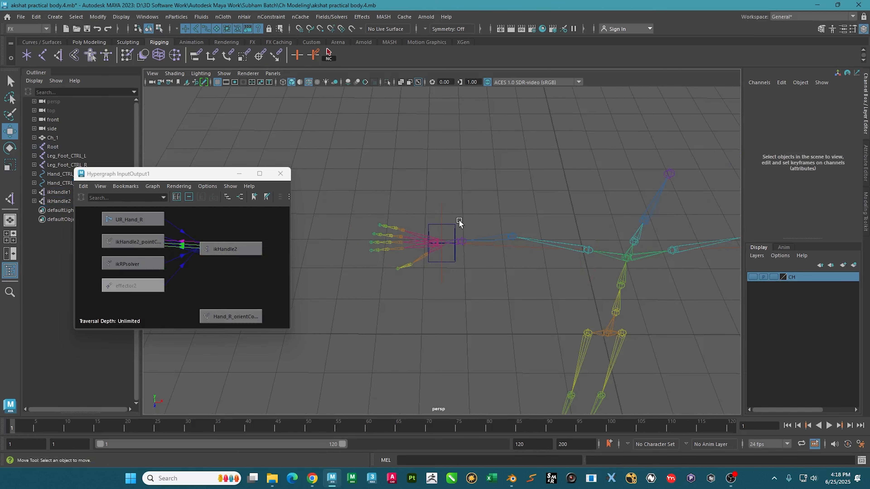
left_click(445, 229)
scroll(444, 236, "down", 4)
left_click_drag(474, 247, 496, 246)
key("ctrl+z")
- Examine the leg and foot joints in the side and perspective views, closing the Hypergraph window
middle_click_drag(471, 185, 452, 160, "alt")
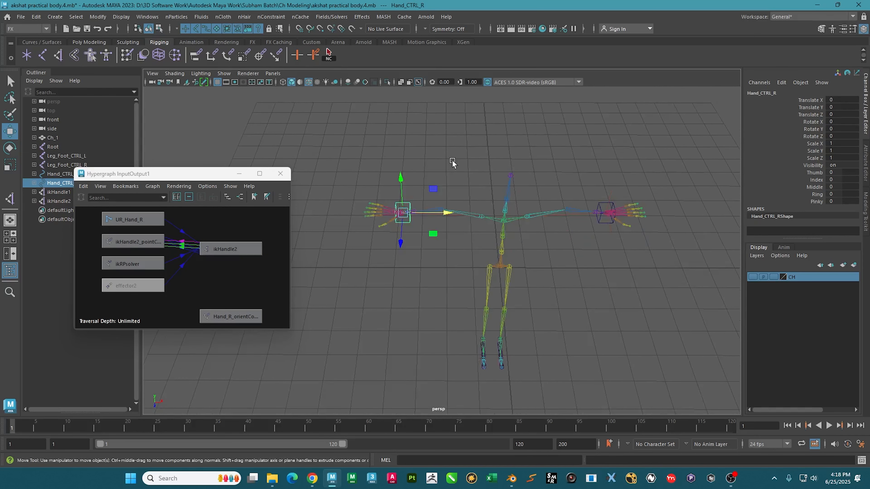
left_click_drag(452, 161, 441, 189, "alt")
middle_click_drag(445, 343, 449, 223, "alt")
key("space")
key("space")
middle_click_drag(616, 284, 517, 323, "alt")
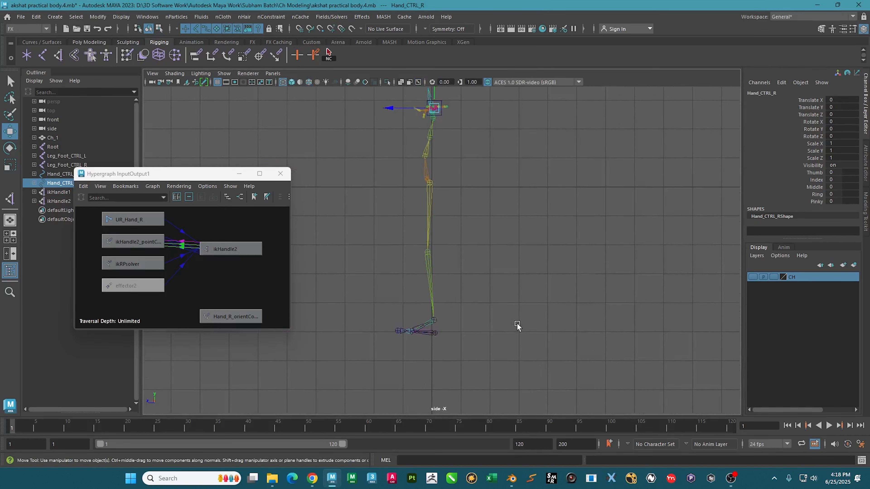
scroll(450, 336, "up", 5)
middle_click_drag(454, 350, 543, 194, "alt")
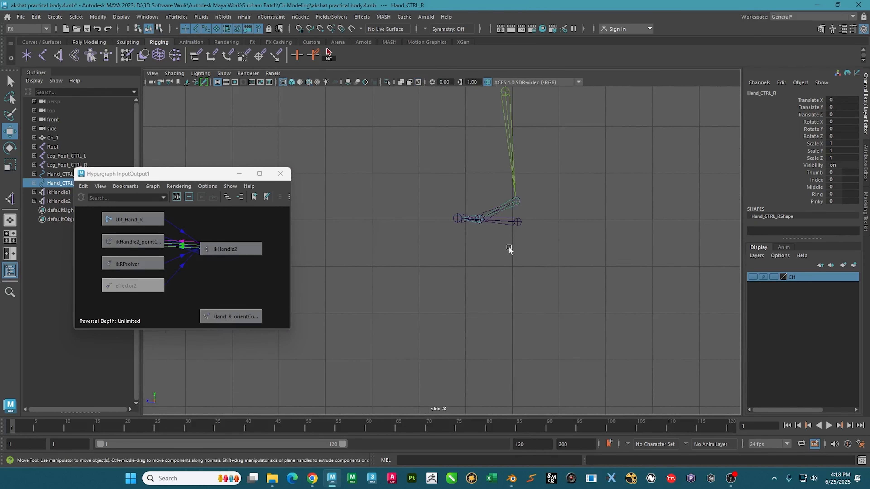
left_click(280, 176)
key("space")
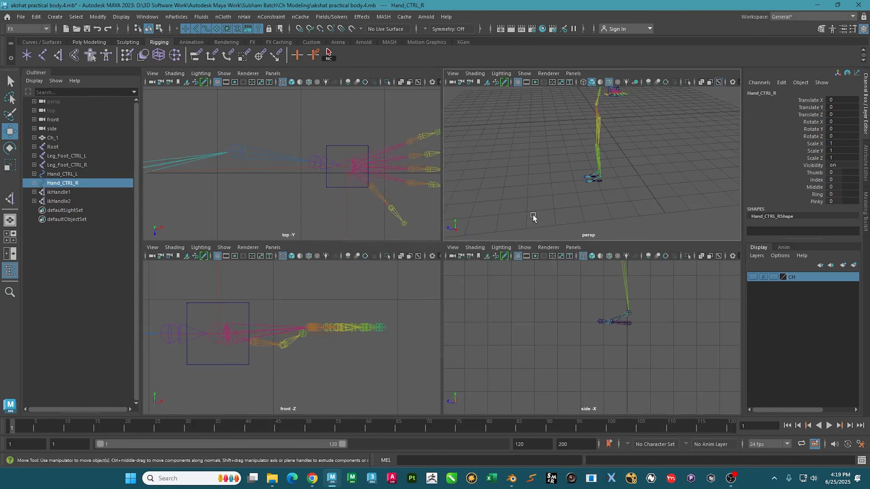
key("space")
- Create a polygon cube and move it beside the skeleton to about X 4.32, Y -0.426
left_click(41, 40)
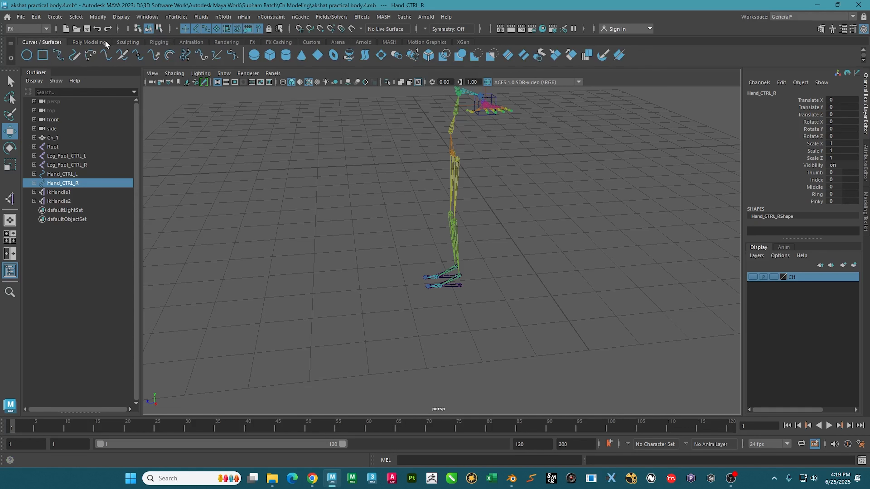
left_click(89, 42)
left_click_drag(486, 279, 462, 209, "alt")
key("space")
key("space")
middle_click_drag(364, 324, 383, 245, "alt")
scroll(383, 247, "down", 5)
scroll(340, 272, "up", 2)
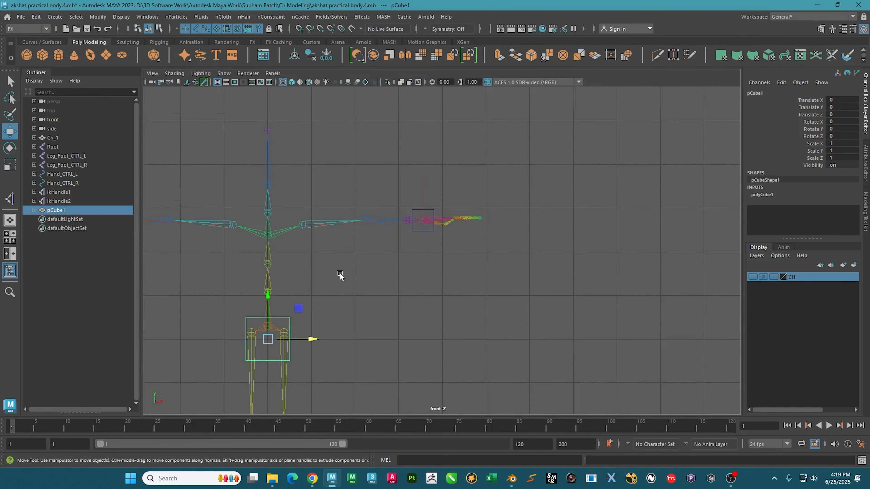
middle_click_drag(270, 340, 296, 288, "alt")
left_click_drag(297, 287, 486, 295)
middle_click_drag(492, 298, 481, 246, "alt")
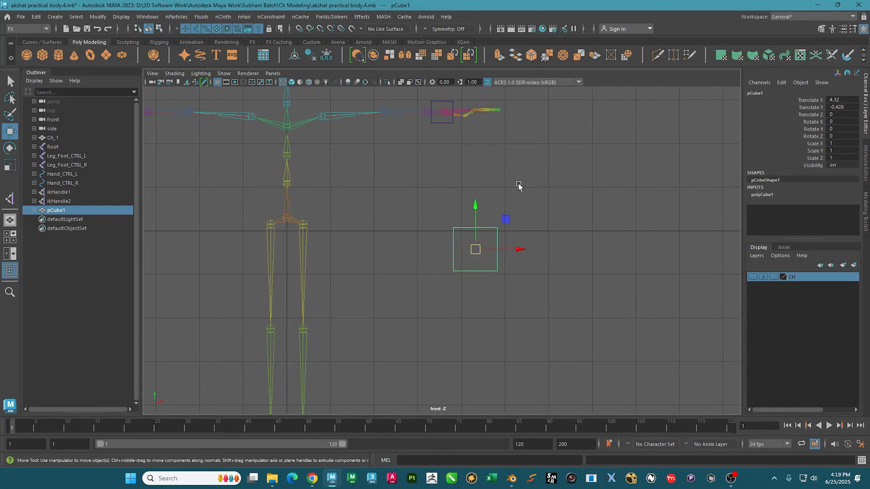
- Start a point-snapped EP curve on the cube and trace the four edges of its top face
key("space")
key("space")
left_click_drag(551, 219, 485, 242, "alt")
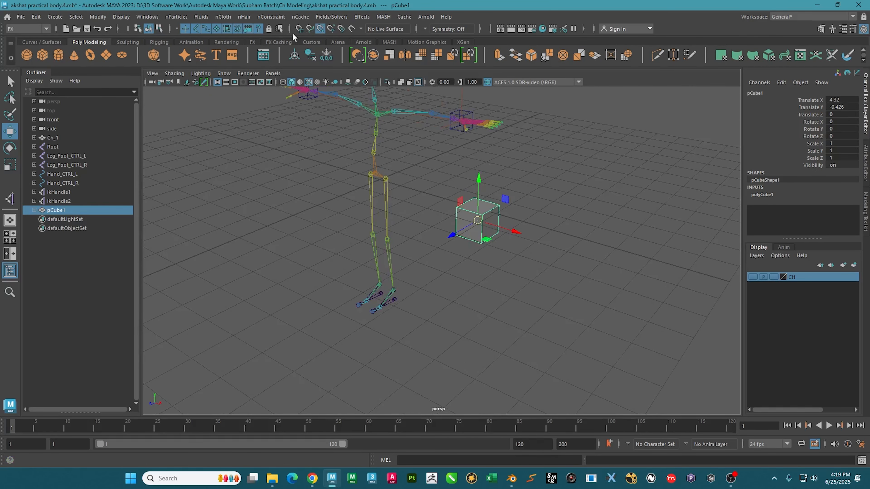
left_click(48, 43)
left_click(61, 58)
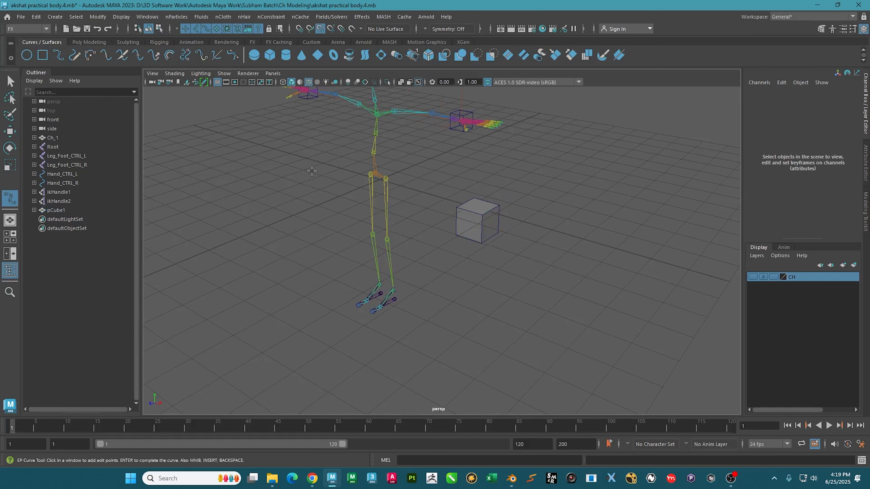
left_click_drag(445, 240, 431, 268, "alt")
scroll(431, 268, "up", 4)
left_click(428, 280)
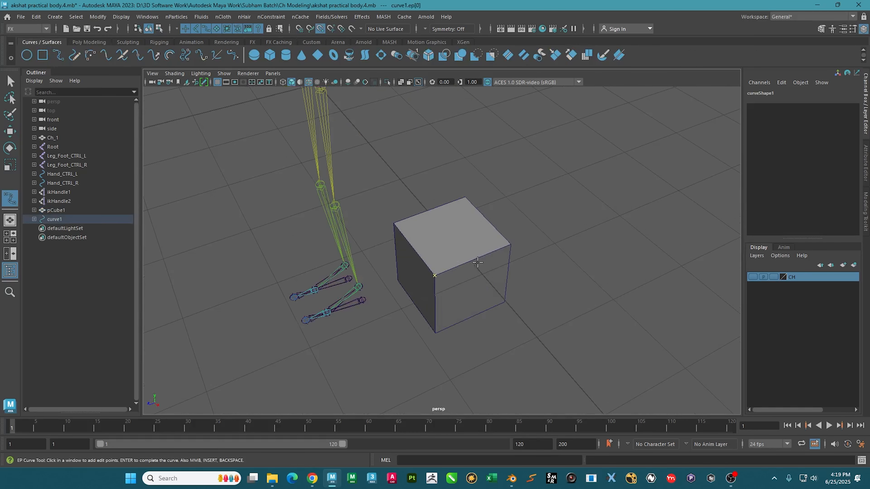
left_click(509, 259)
left_click(466, 201)
left_click(407, 229)
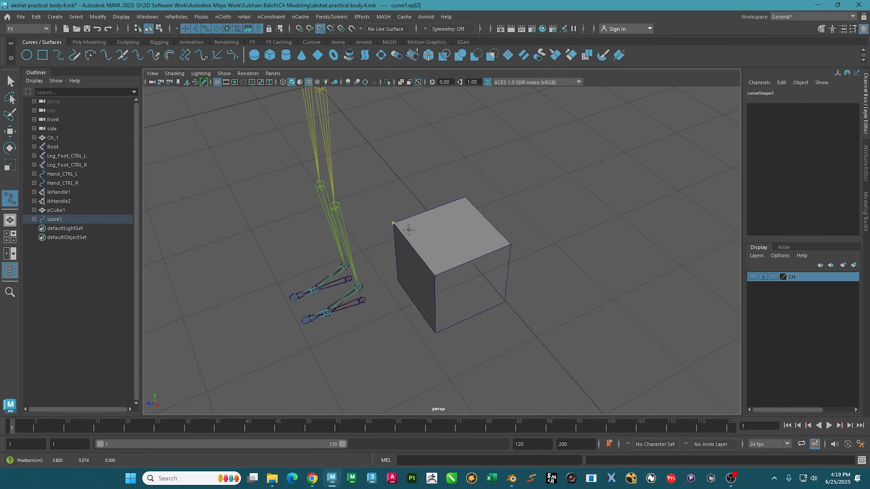
left_click(437, 269)
- Continue the EP curve along the cube's vertical and bottom edges, and finish the curve
left_click(454, 327)
left_click(505, 302)
left_click(510, 245)
left_click(505, 303)
left_click_drag(510, 304, 396, 261, "alt")
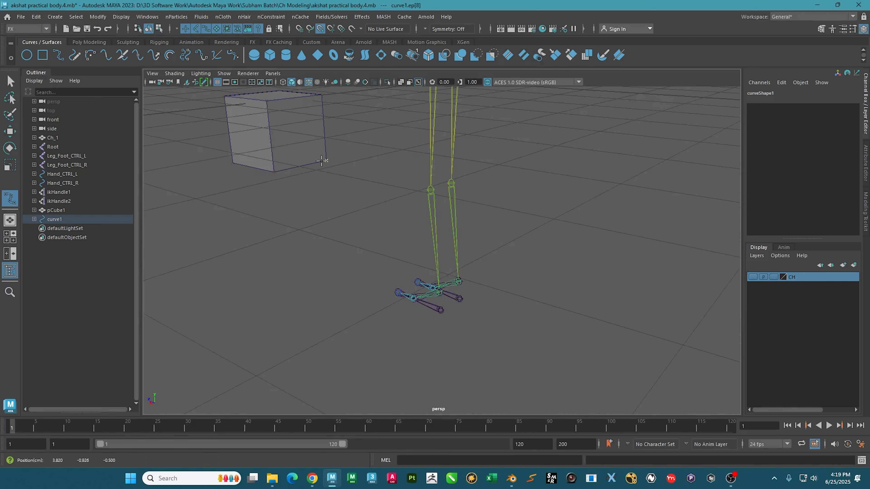
left_click_drag(320, 163, 340, 165, "alt")
left_click(339, 152)
left_click(346, 217)
left_click_drag(346, 216, 473, 207, "alt")
left_click(334, 152)
left_click(326, 152)
middle_click_drag(474, 206, 448, 232, "alt")
left_click(560, 180)
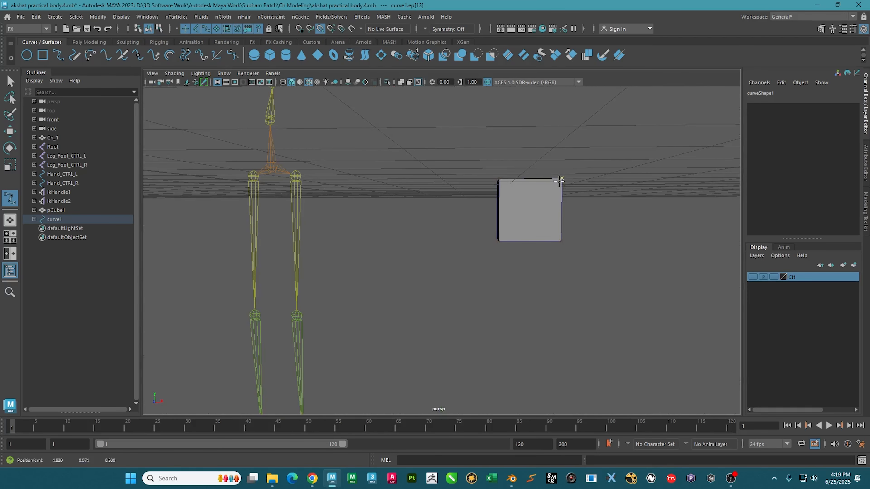
left_click(504, 219)
key("w")
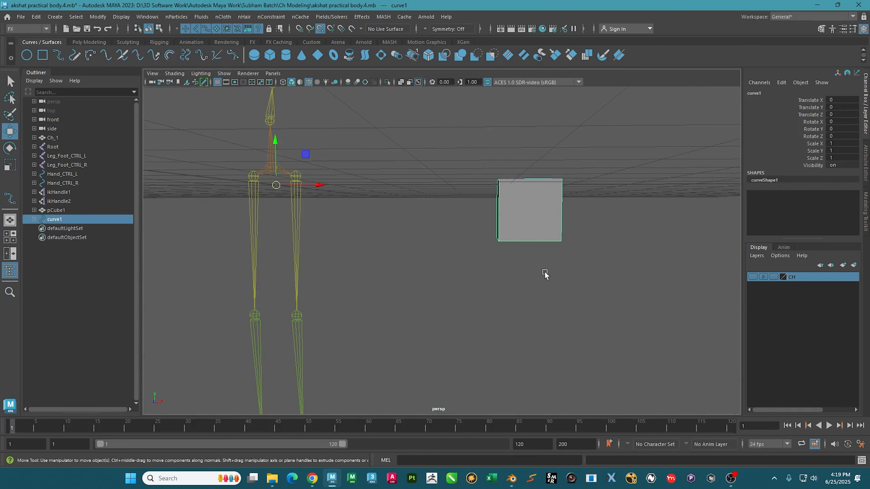
- Delete the polygon cube pCube1, keeping only the traced curve
left_click_drag(485, 237, 563, 266, "alt")
left_click(563, 266)
left_click(553, 227)
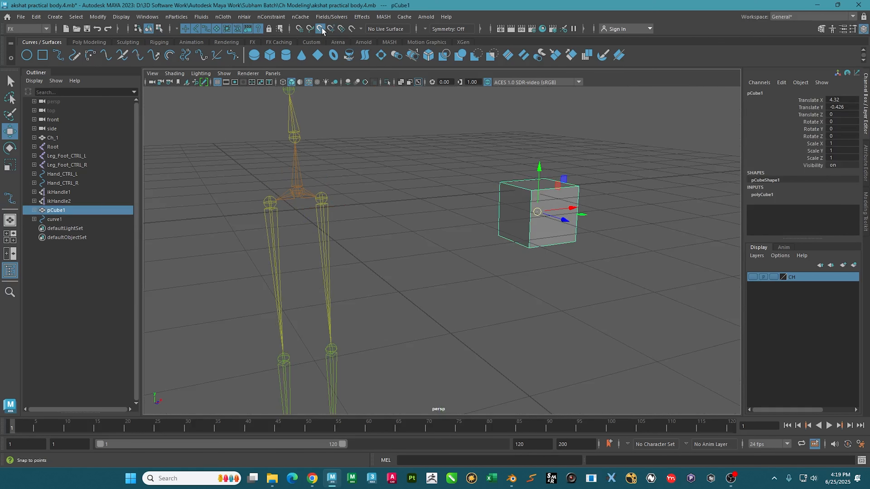
key("Delete")
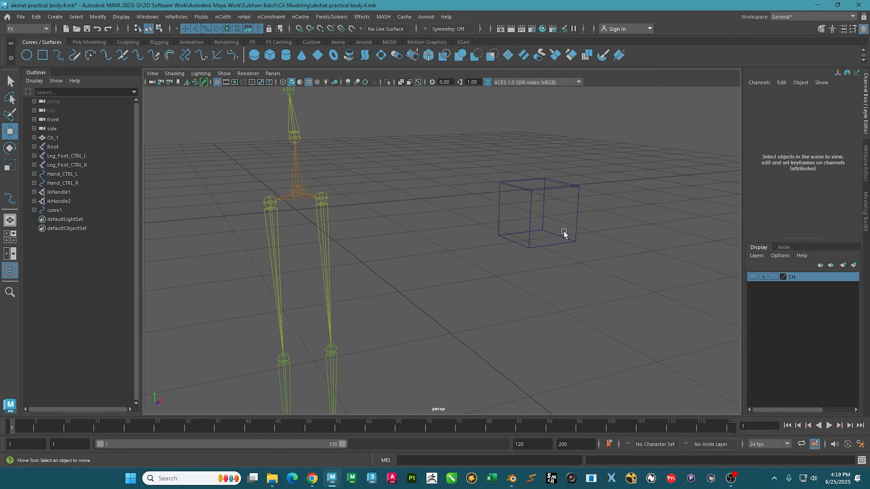
- Center the pivot of the box-shaped curve1
left_click(526, 233)
left_click_drag(543, 194, 462, 208, "alt")
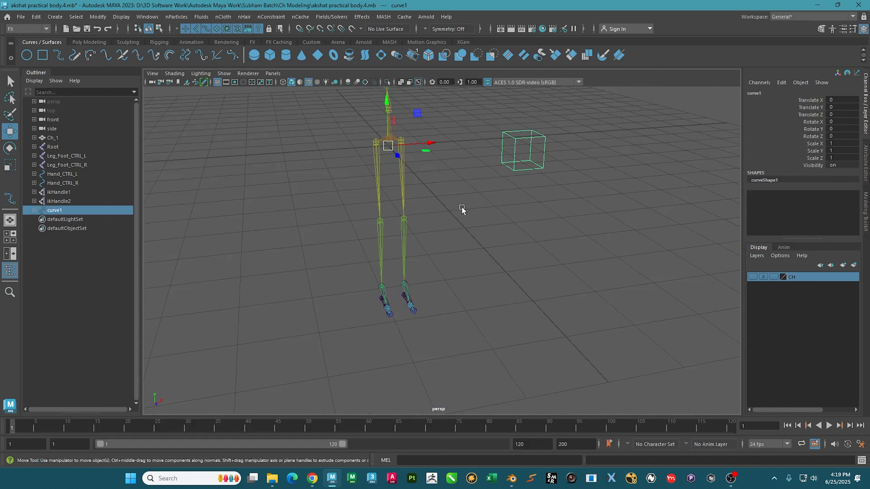
left_click(89, 43)
left_click(294, 55)
left_click_drag(520, 220, 500, 215, "alt")
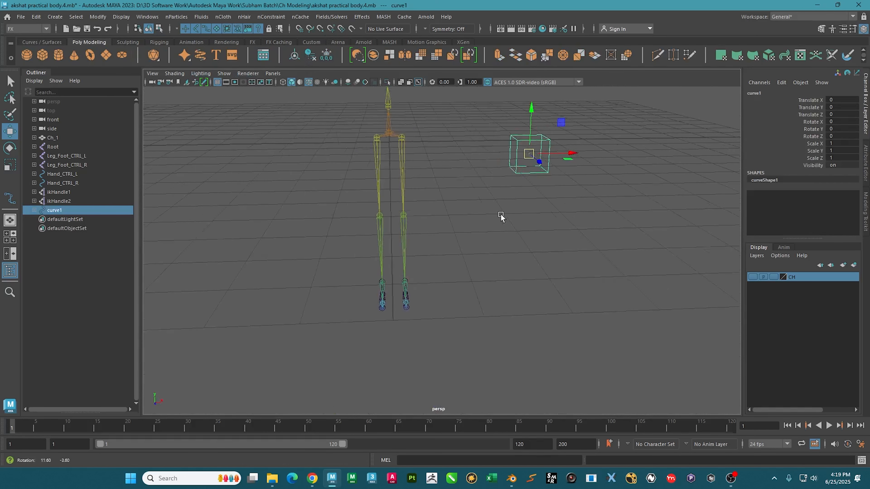
- Snap curve1 onto the ankle joint in the side view
key("space")
key("space")
scroll(568, 223, "up", 3)
middle_click_drag(574, 188, 481, 274, "alt")
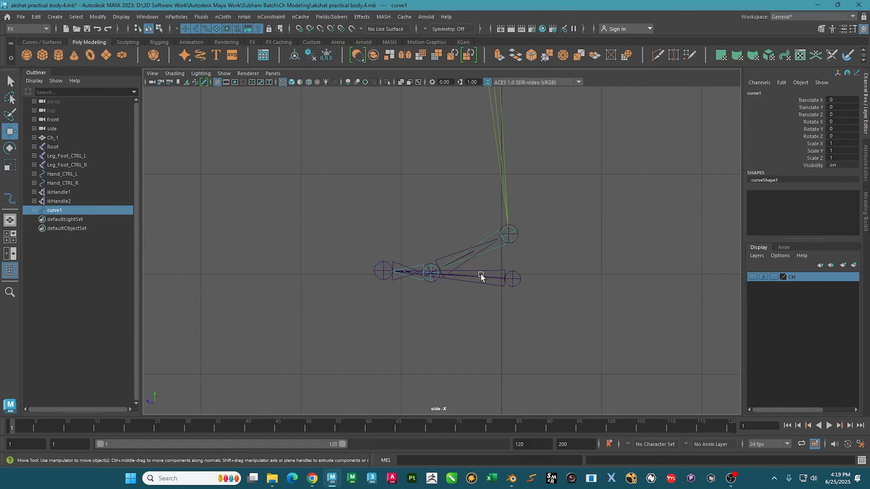
middle_click_drag(536, 229, 510, 235)
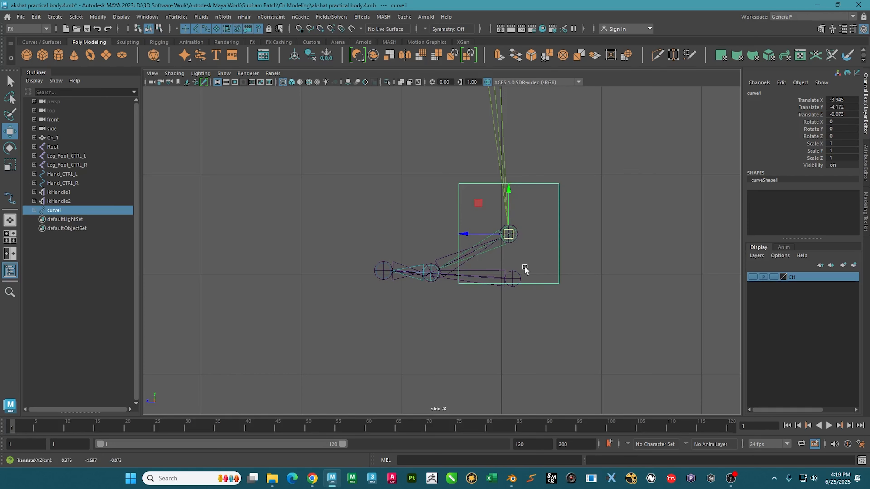
- Edit the control vertices of curve1 and lower its upper ones to just above the ankle joint in the side view
middle_click_drag(525, 269, 545, 202, "alt")
right_click_drag(683, 171, 592, 173)
middle_click_drag(499, 188, 454, 261, "alt")
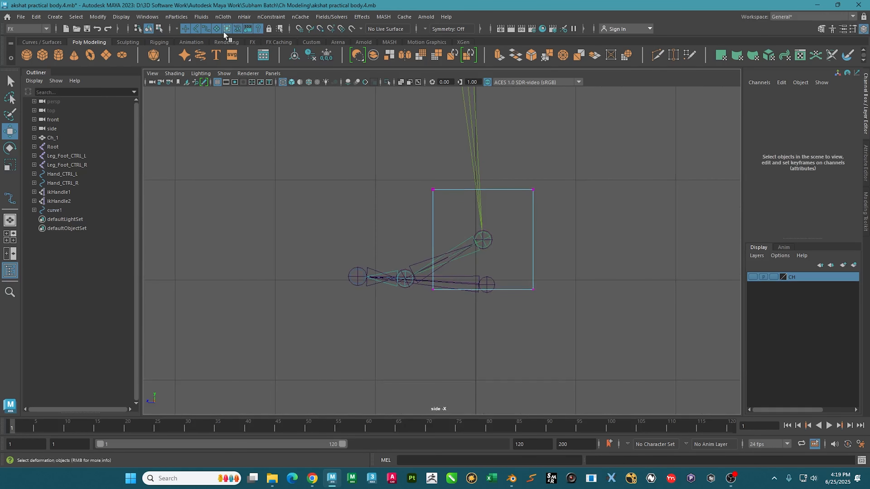
middle_click_drag(461, 217, 474, 237, "alt")
left_click_drag(386, 172, 597, 233)
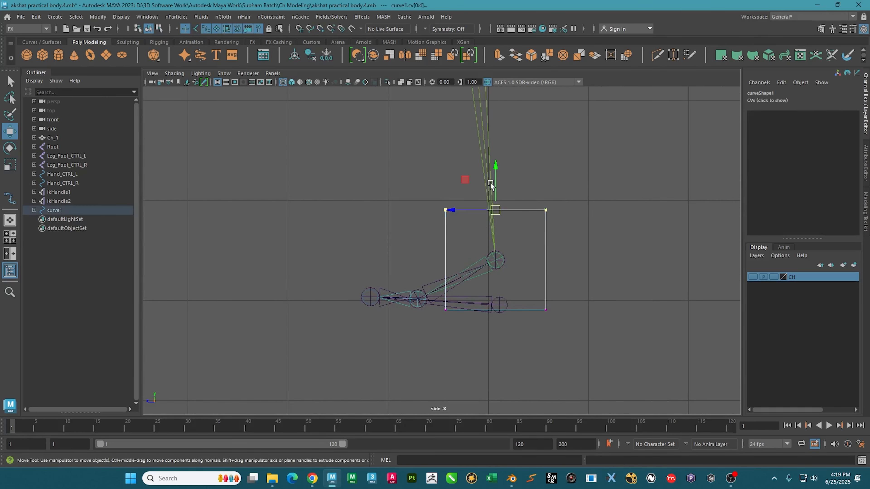
left_click_drag(490, 185, 499, 206)
middle_click_drag(499, 206, 593, 146, "alt")
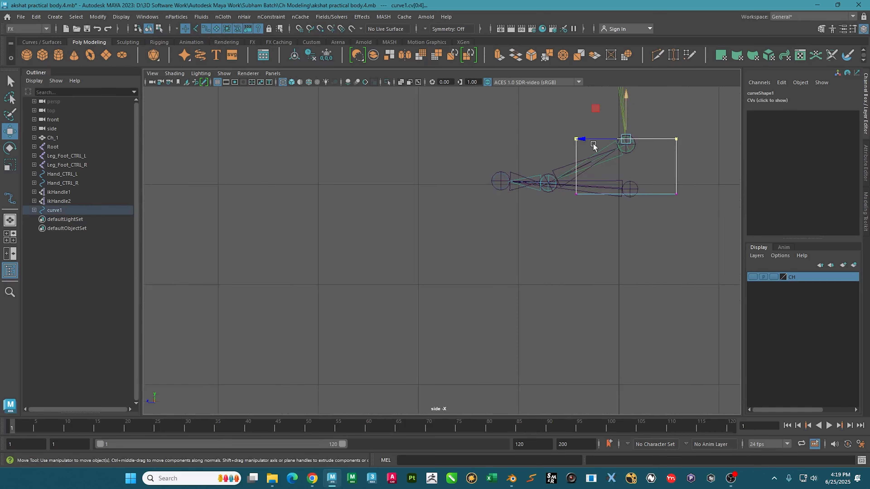
- Show the CH mesh layer and shift all vertices of the box curve forward over the foot
left_click(753, 277)
middle_click_drag(680, 237, 656, 310, "alt")
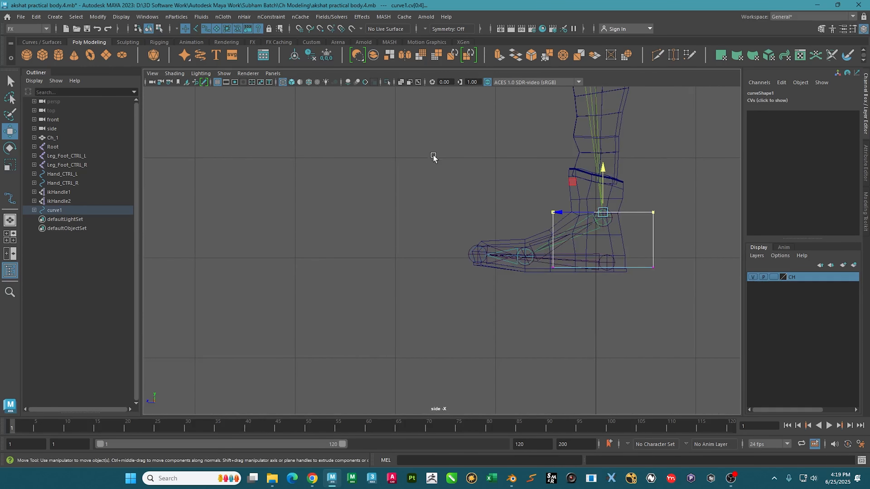
left_click_drag(470, 165, 653, 316)
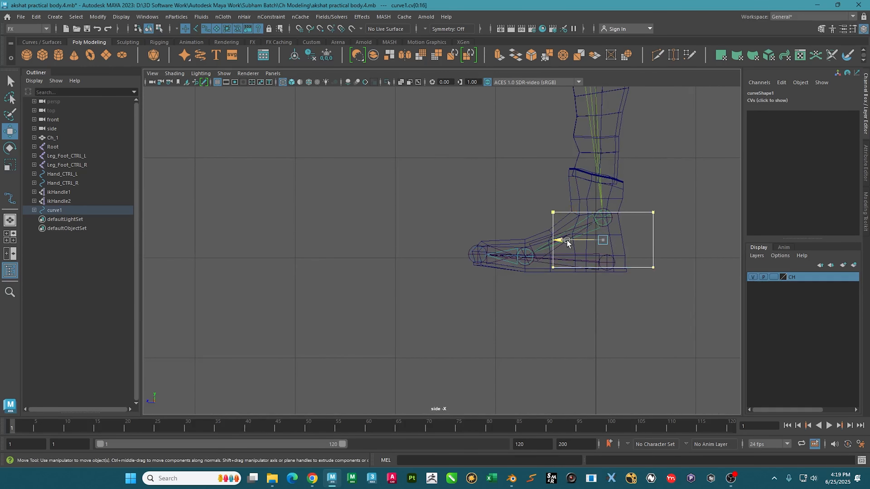
left_click_drag(565, 243, 528, 244)
- Move the box curve's lower vertices to just beneath the sole of the shoe
left_click_drag(452, 260, 702, 332)
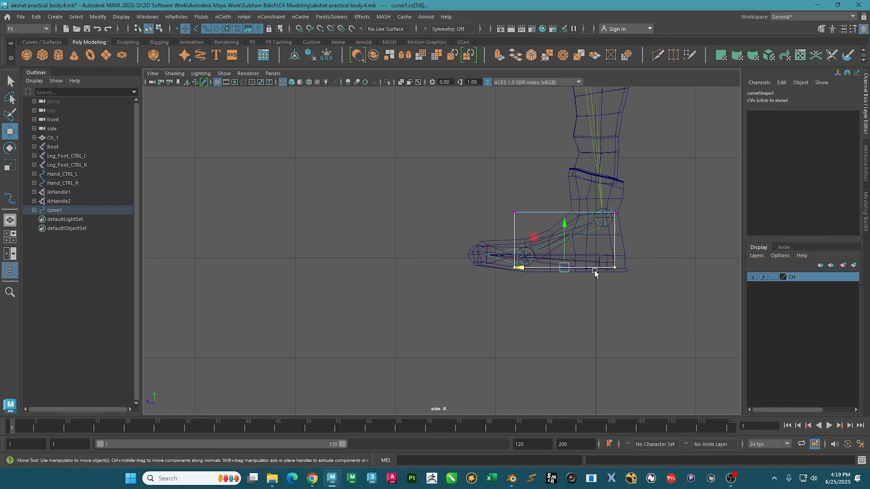
left_click_drag(561, 229, 565, 243)
left_click_drag(442, 195, 552, 252)
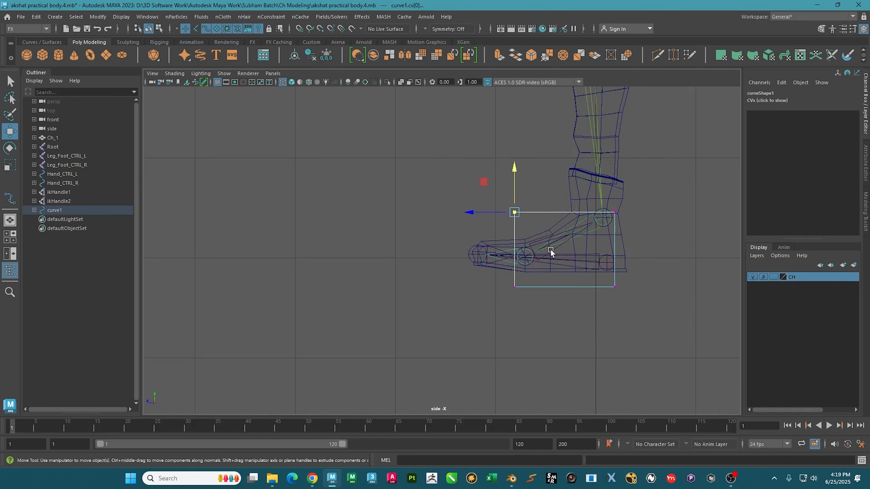
left_click_drag(465, 283, 691, 328)
left_click_drag(564, 249, 564, 236)
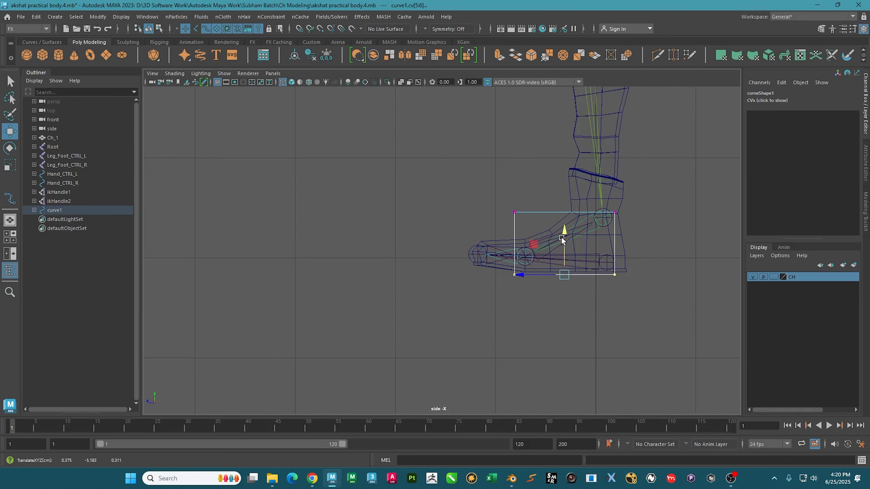
- Extend the box curve's front vertices past the toes and lower its upper front edge toward the toe height
left_click_drag(572, 319, 479, 192)
left_click_drag(471, 243, 421, 244)
left_click_drag(422, 175, 511, 235)
left_click_drag(464, 202, 465, 227)
- Move the box curve's rear vertices slightly behind the heel
middle_click_drag(643, 243, 591, 263, "alt")
left_click_drag(552, 219, 604, 318)
left_click_drag(535, 267, 557, 267)
- Narrow the box curve to the width of its foot in the front view
key("space")
key("space")
key("space")
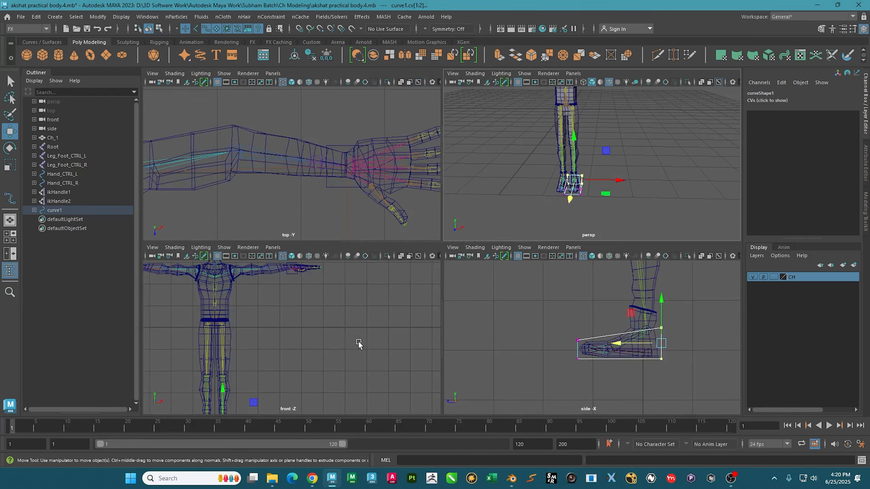
key("space")
key("f")
middle_click_drag(441, 346, 439, 291, "alt")
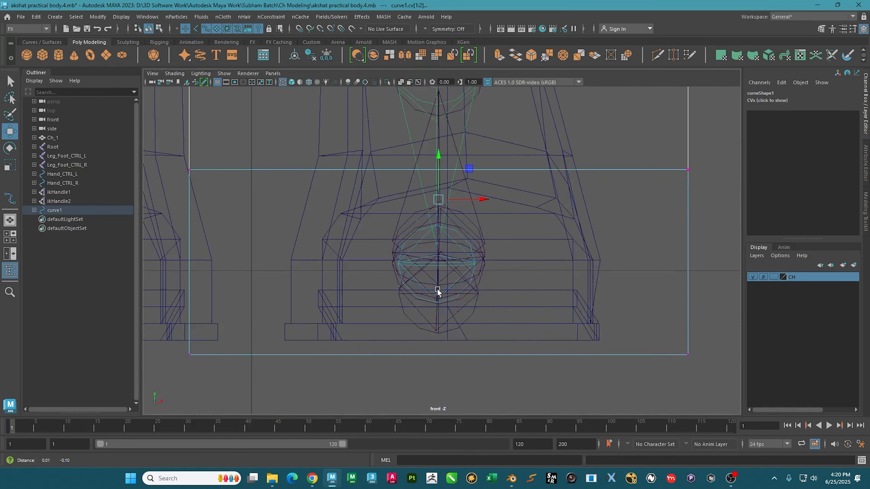
scroll(421, 263, "down", 10)
scroll(377, 206, "up", 3)
left_click_drag(346, 175, 432, 271)
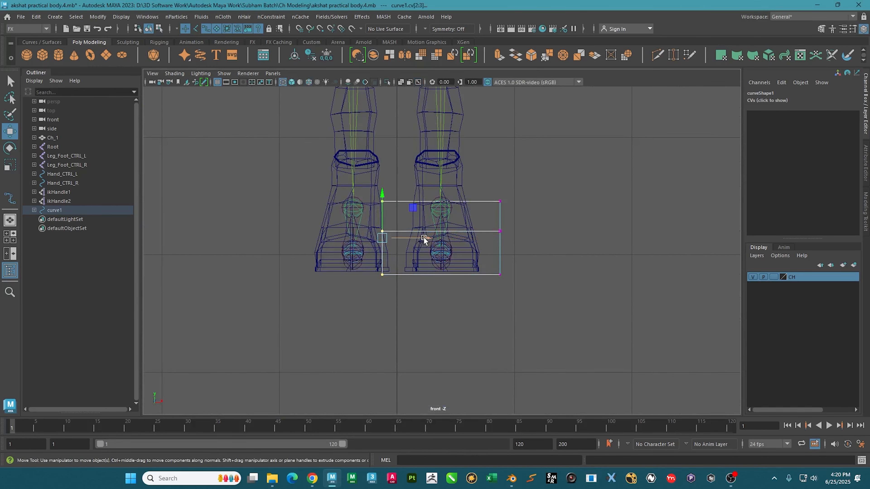
left_click_drag(423, 238, 518, 246)
- Return curve1 to object mode, freeze its transformations and center its pivot
key("space")
key("space")
left_click_drag(633, 239, 552, 262, "alt")
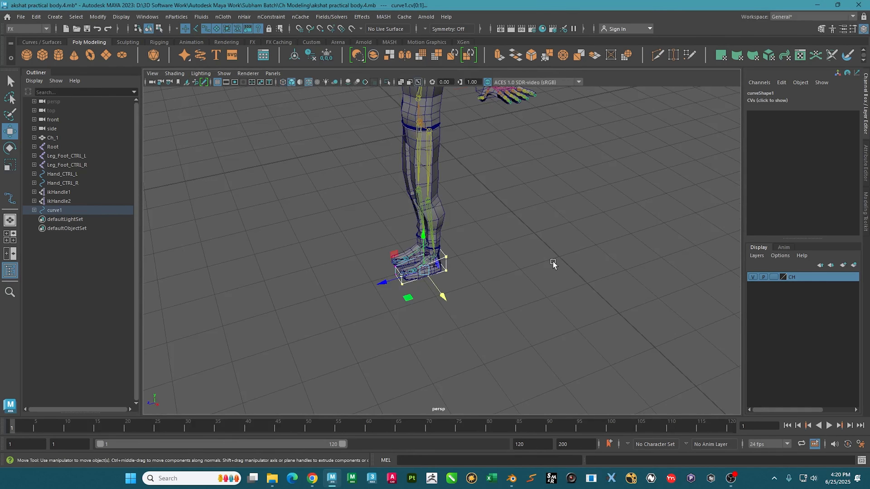
key("f")
scroll(474, 307, "down", 3)
left_click_drag(475, 307, 433, 328, "alt")
key("F8")
left_click_drag(445, 294, 542, 203, "alt")
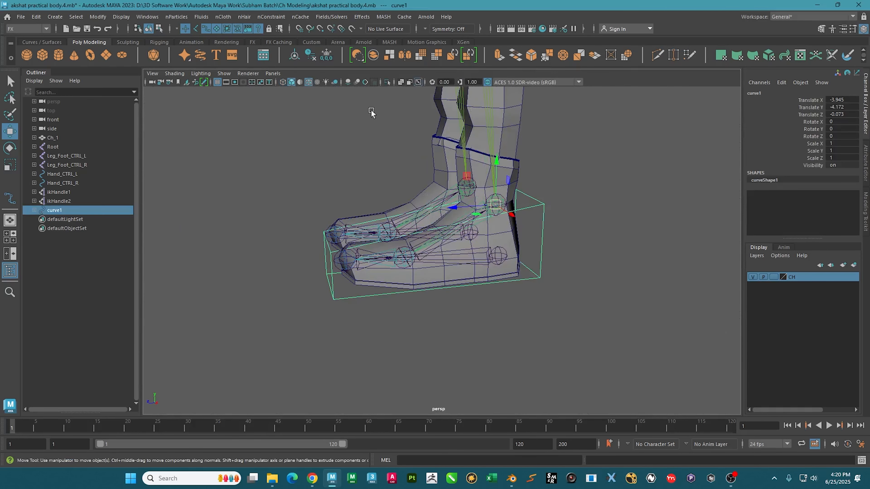
left_click(327, 53)
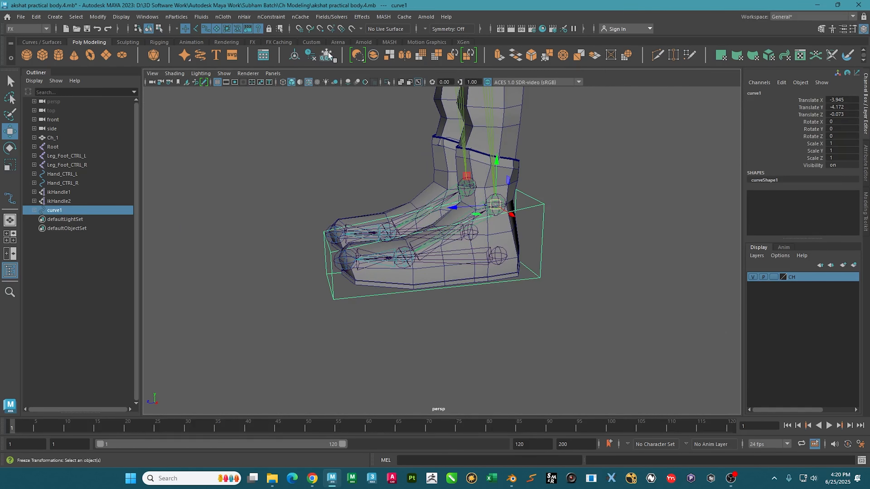
left_click(299, 57)
- Try to duplicate curve1 and snap the copy onto the ball joint of the other foot
left_click_drag(343, 240, 411, 308, "alt")
key("ctrl+d")
scroll(400, 271, "up", 3)
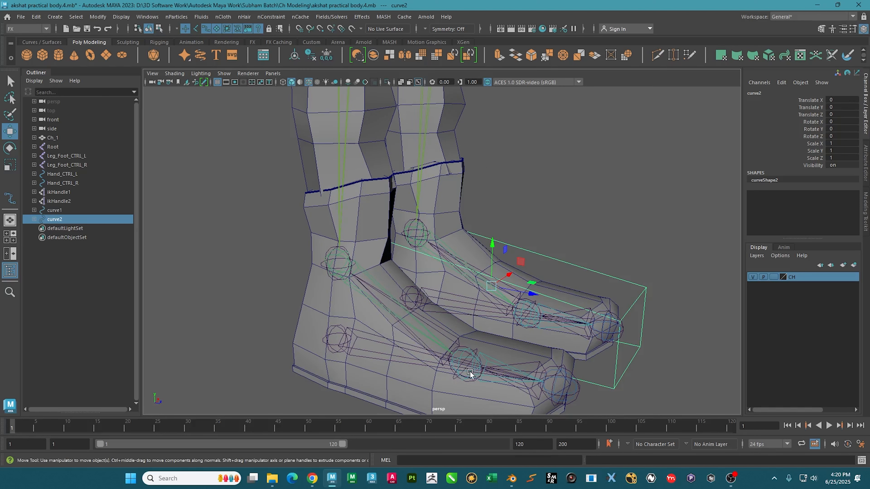
middle_click_drag(478, 364, 470, 365)
left_click_drag(470, 365, 618, 364, "alt")
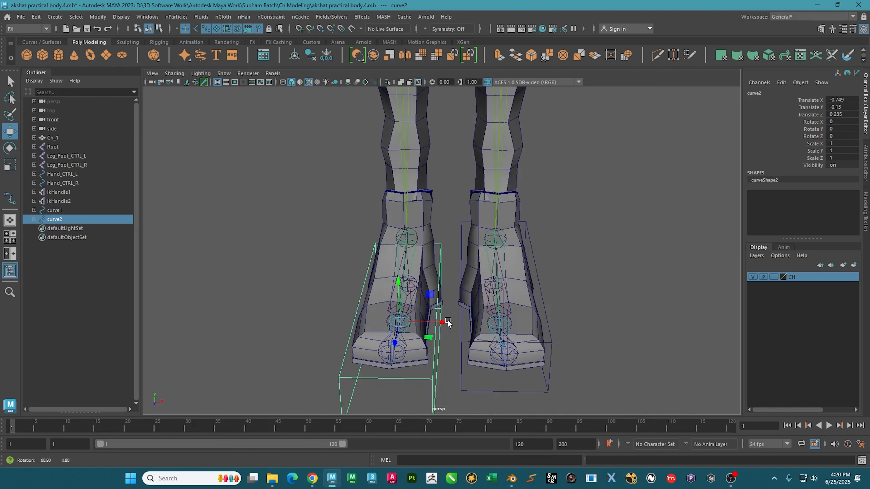
- Undo the copy's move and the duplication of the foot curve
key("space")
key("space")
scroll(524, 336, "up", 3)
key("ctrl+z")
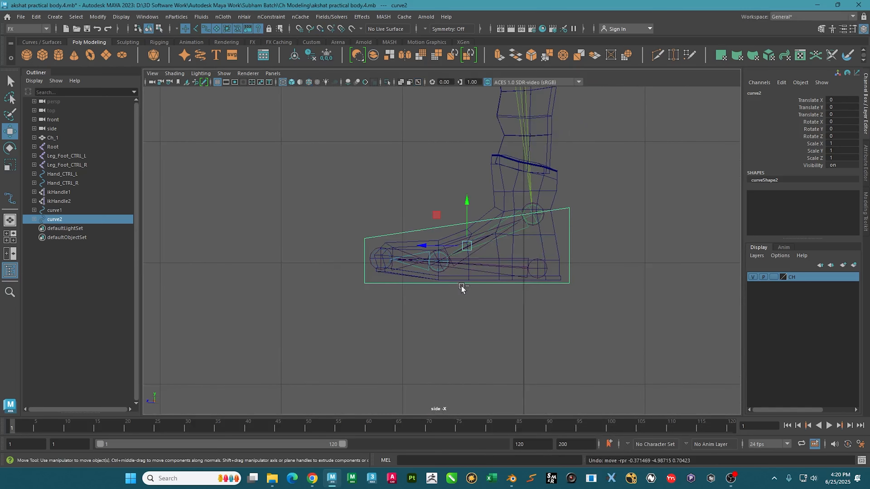
scroll(462, 290, "up", 2)
scroll(558, 257, "up", 2)
key("space")
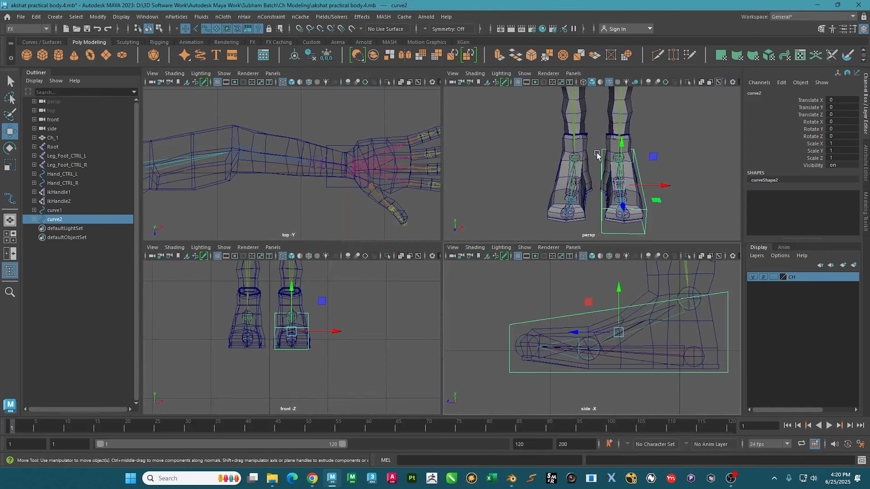
key("space")
key("ctrl+z")
key("ctrl+z")
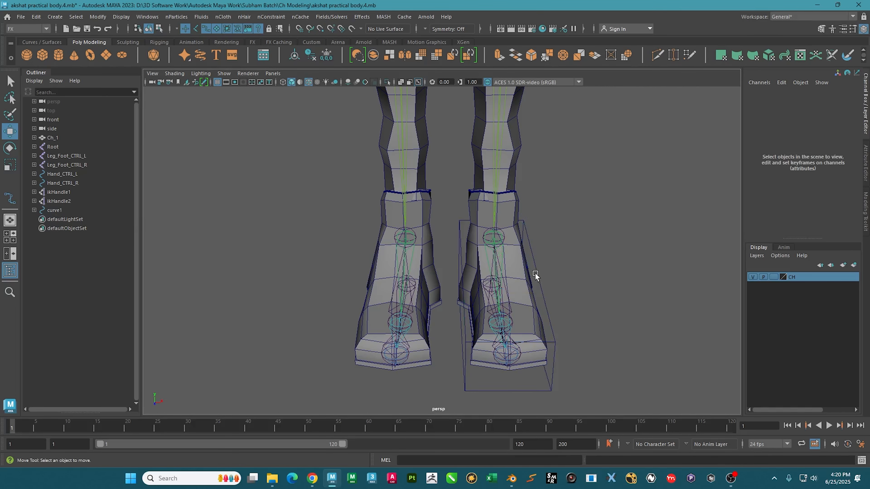
- Hide the CH mesh layer and snap the pivot of curve1 onto the ball joint in the side view
left_click(535, 273)
left_click_drag(534, 274, 503, 317, "alt")
key("space")
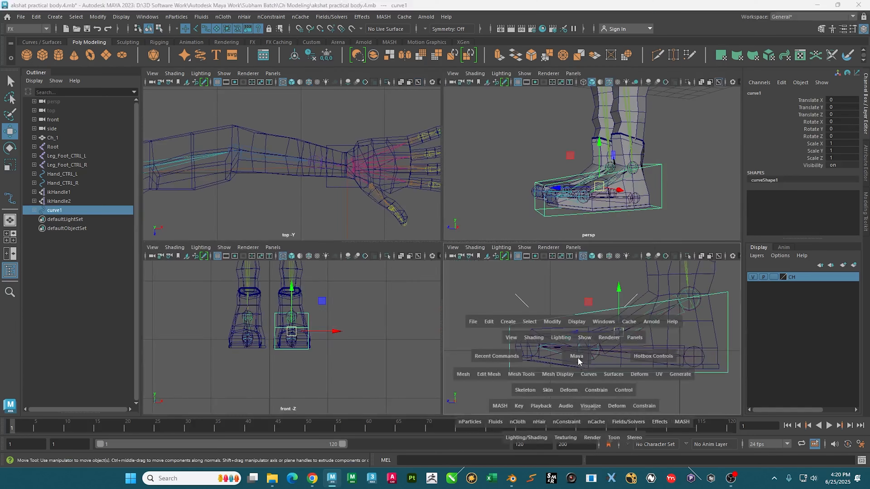
key("space")
left_click(752, 276)
scroll(491, 318, "up", 3)
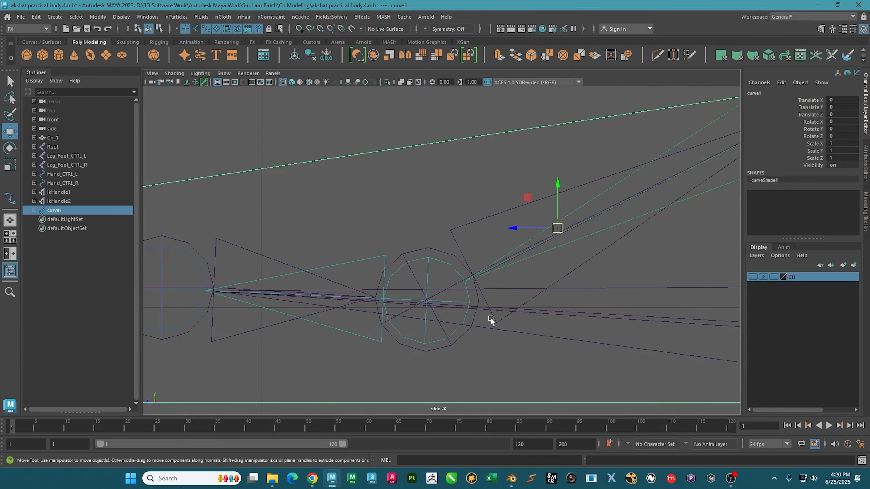
key("d")
key("v")
middle_click_drag(454, 305, 430, 306)
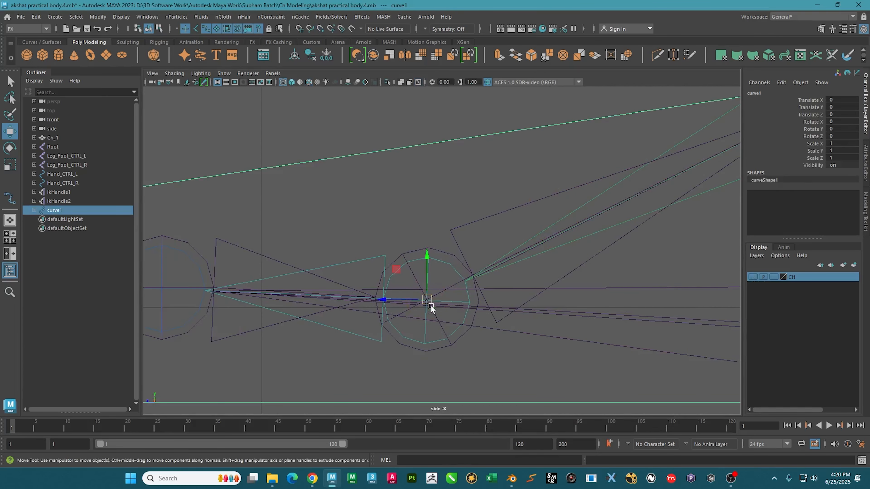
- Duplicate curve1 and snap the copy onto the ball joint of the other foot
key("space")
key("space")
left_click_drag(549, 206, 549, 286, "alt")
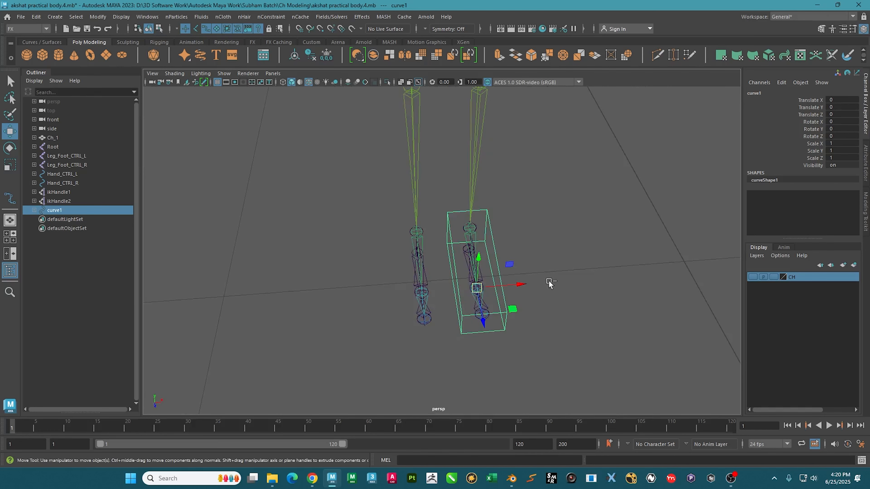
key("ctrl+d")
left_click_drag(439, 286, 421, 252, "alt")
key("v")
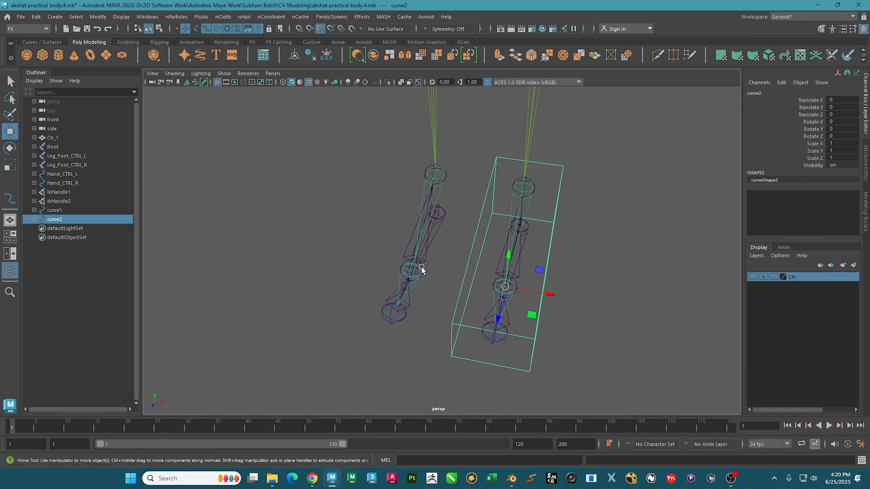
middle_click_drag(419, 271, 418, 272)
left_click_drag(417, 272, 491, 266, "alt")
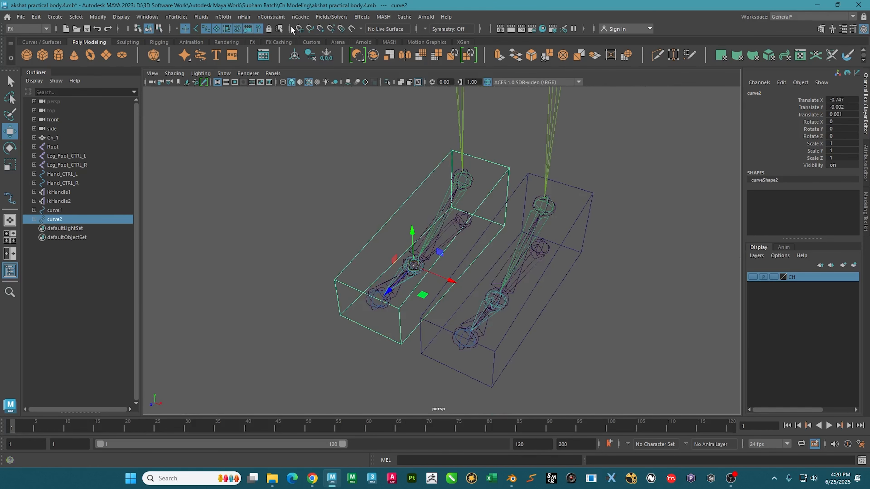
- Freeze the transformations of curve2 and check its alignment with curve1 in the side view
left_click(328, 56)
left_click_drag(466, 178, 398, 162, "alt")
key("space")
key("space")
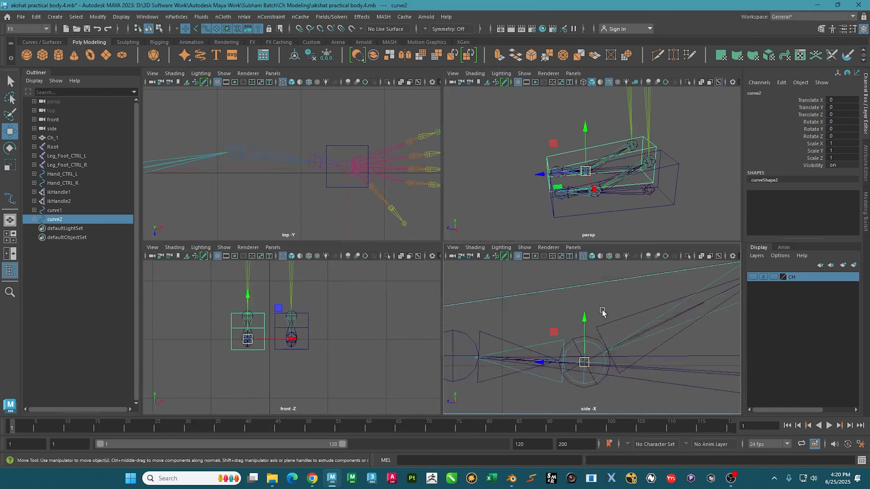
scroll(487, 184, "down", 10)
scroll(520, 233, "up", 6)
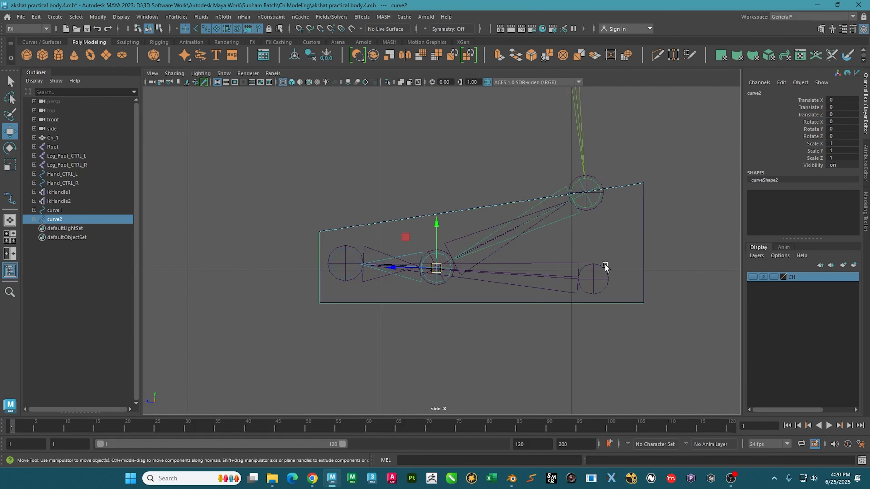
key("space")
- Rename curve1 to Leg_CTRL_L
left_click(614, 267)
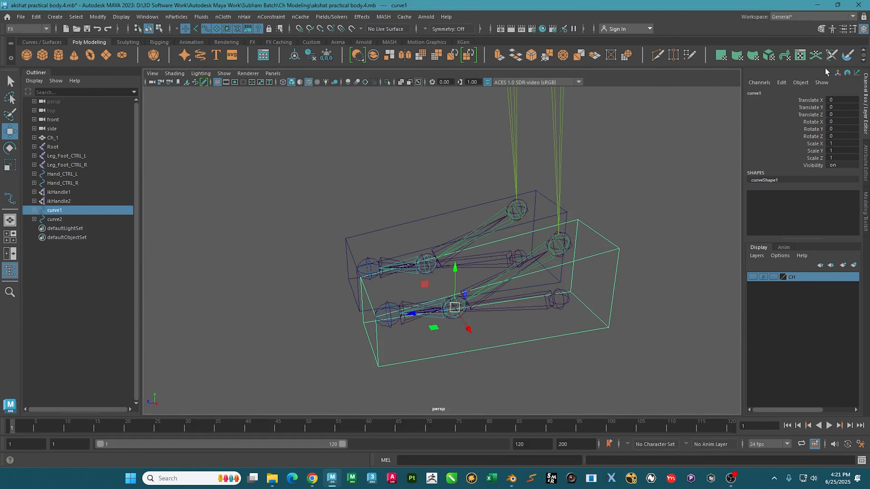
double_click(765, 92)
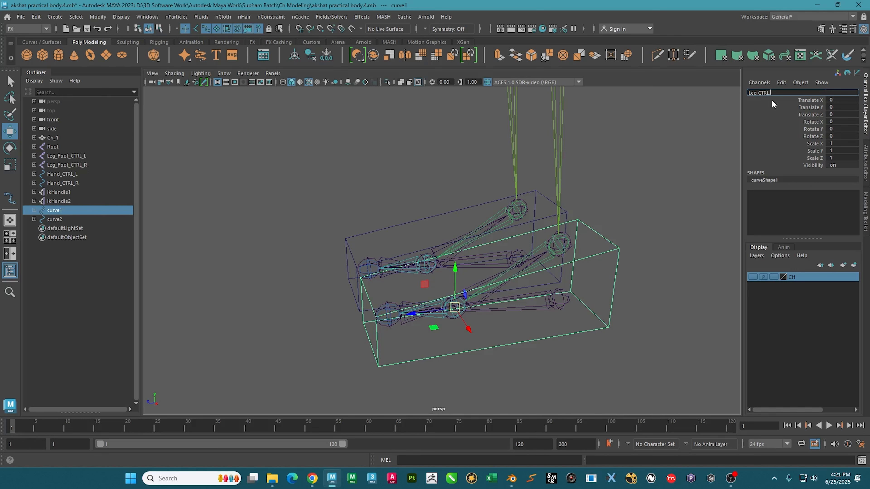
type("Leg_CTRL_L")
key("Return")
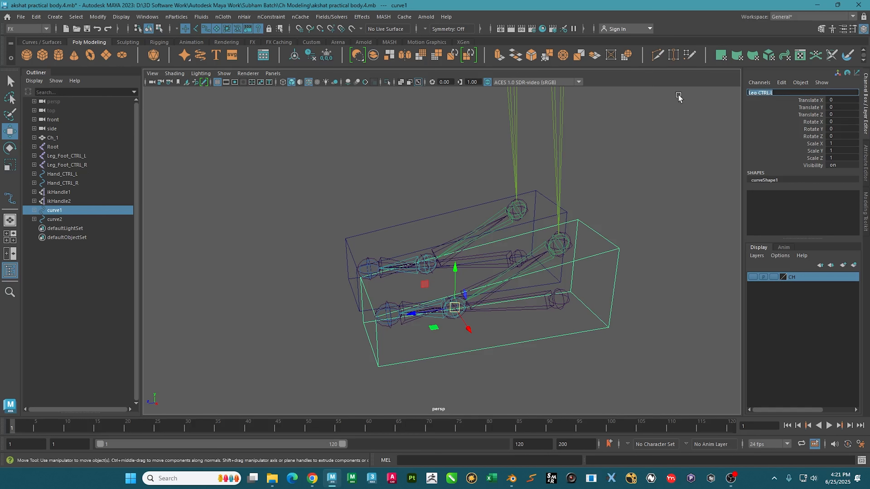
- Rename curve2 to Leg_CTRL_R
left_click_drag(476, 159, 495, 175, "alt")
left_click(489, 182)
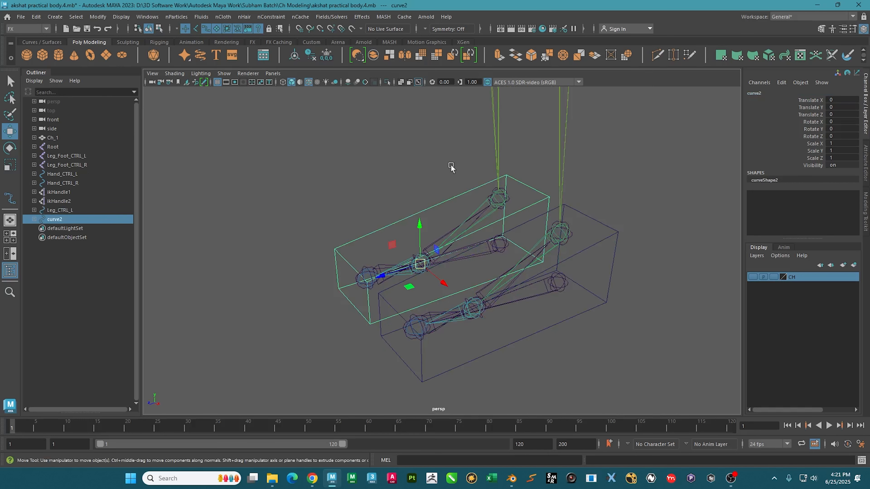
left_click(759, 93)
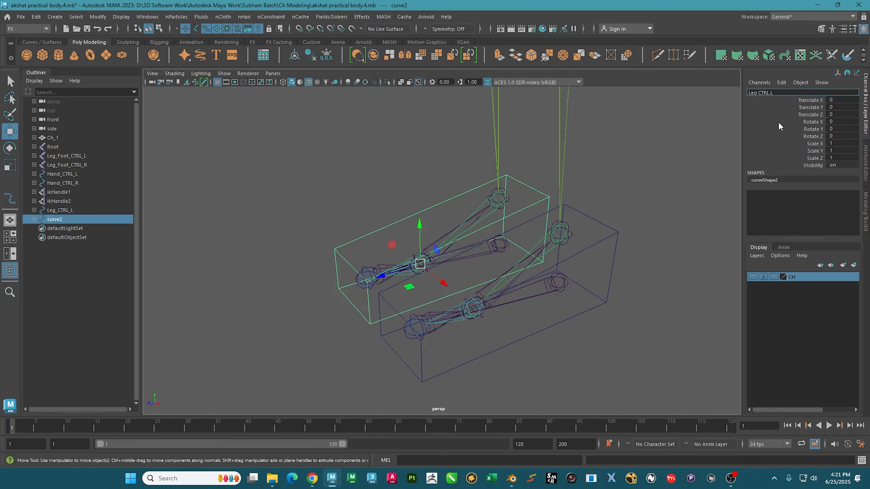
key("Return")
- Start adding a new attribute to Leg_CTRL_L with the long name Foot Roll.L
left_click(615, 287)
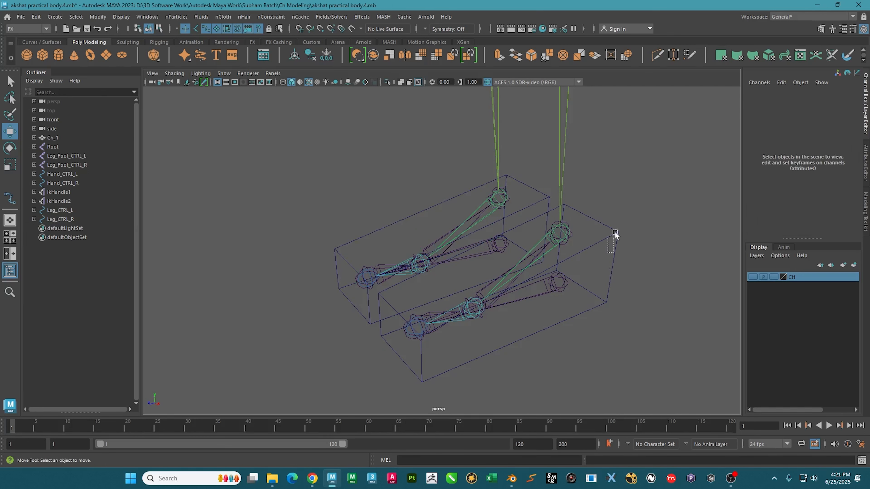
left_click(616, 234)
left_click(780, 83)
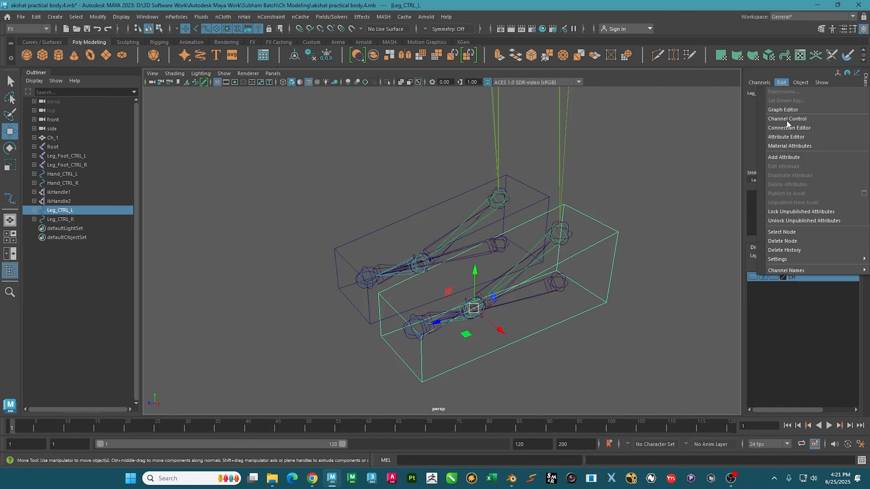
left_click(788, 157)
left_click(181, 172)
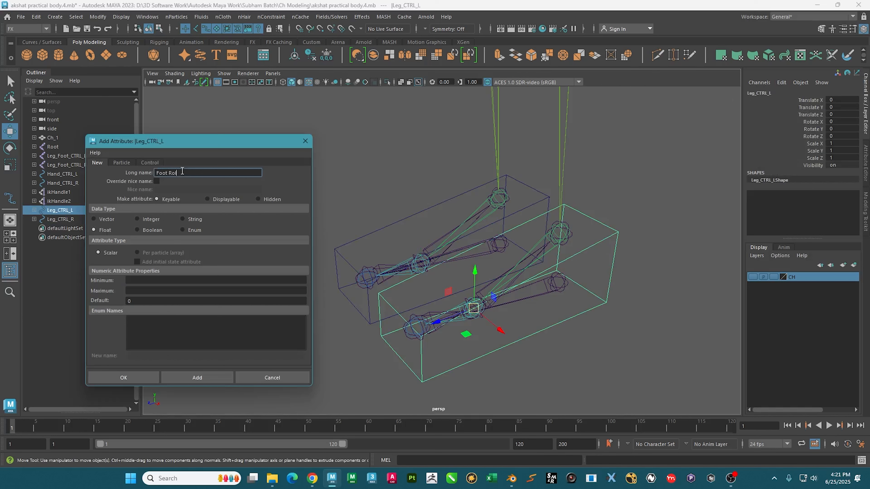
type("Foot Roll.L")
left_click_drag(182, 173, 128, 170)
- Set the new attribute's minimum to -10 and maximum to 10, and try to add it
left_click(150, 280)
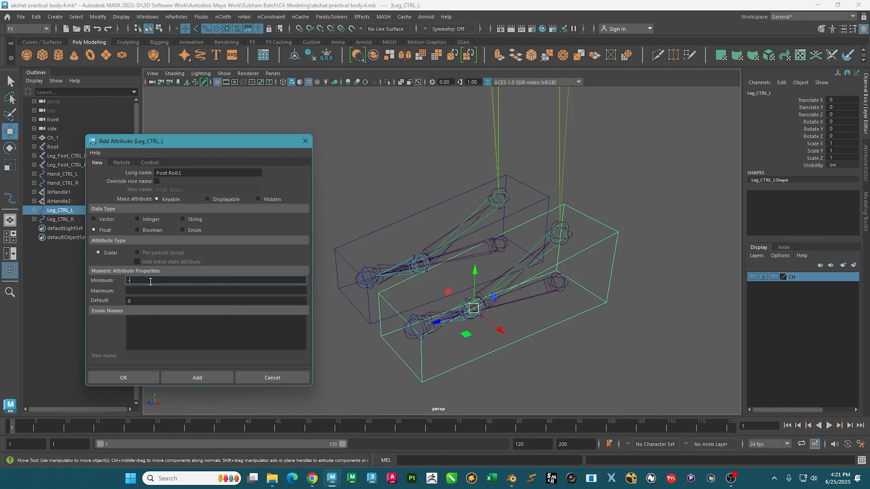
key("Tab")
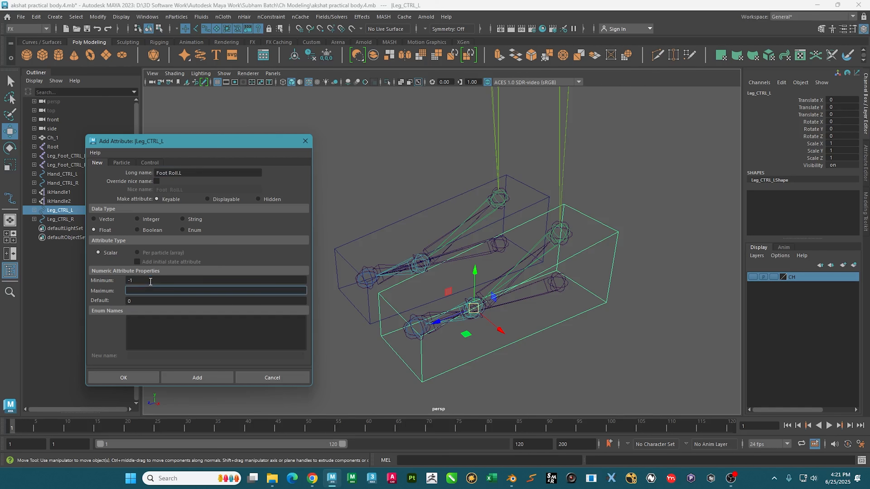
type("0")
key("Tab")
left_click(150, 280)
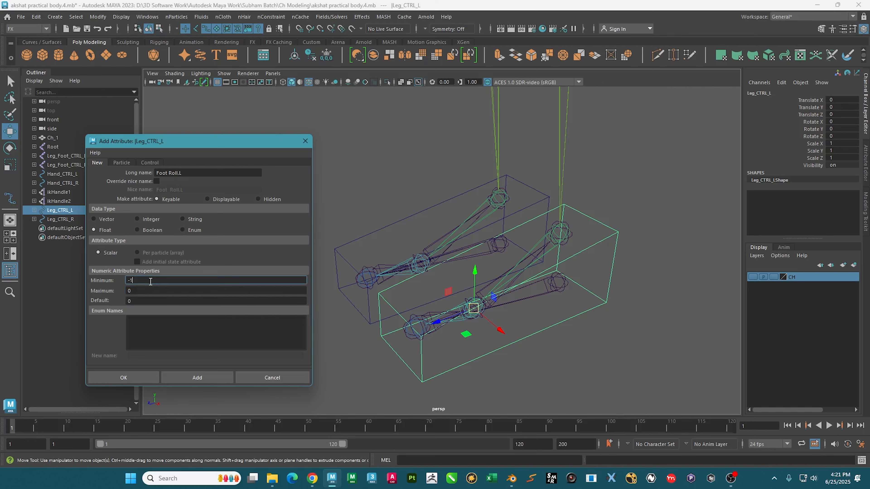
left_click(143, 294)
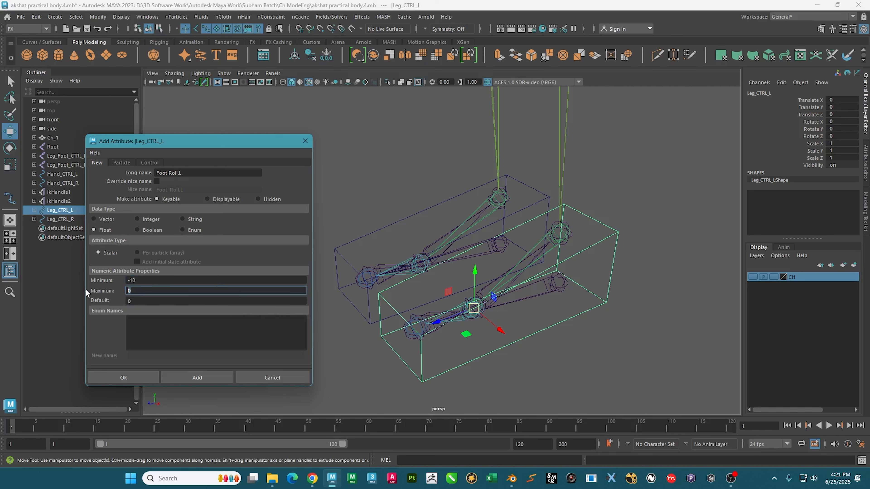
key("BackSpace")
type("10")
left_click(194, 378)
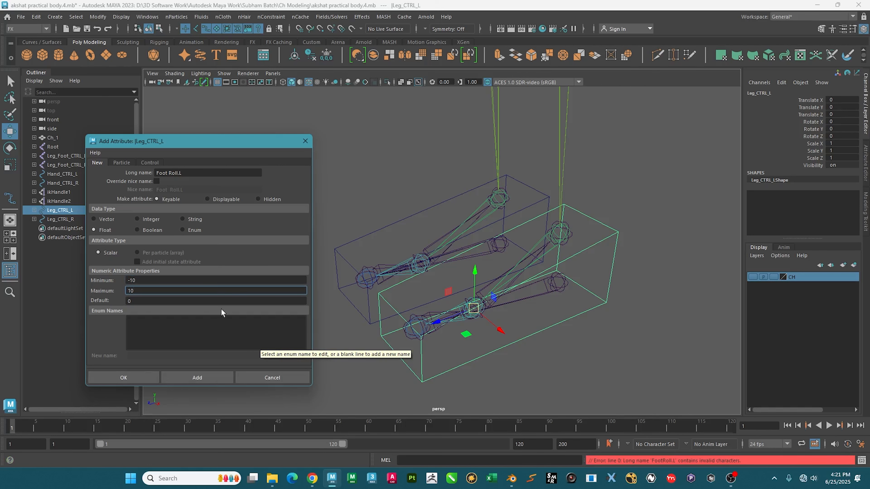
- Correct the attribute's long name to FootRoll_L and add it to Leg_CTRL_L
key("Tab")
left_click(163, 280)
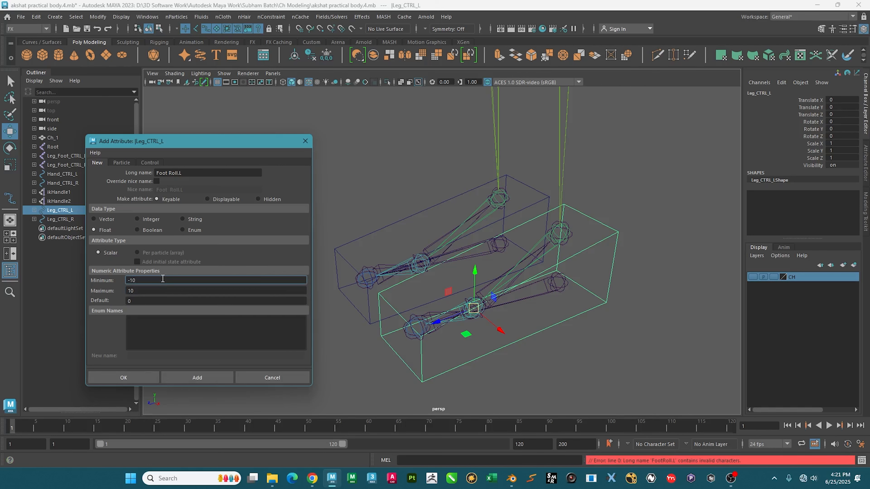
left_click(142, 291)
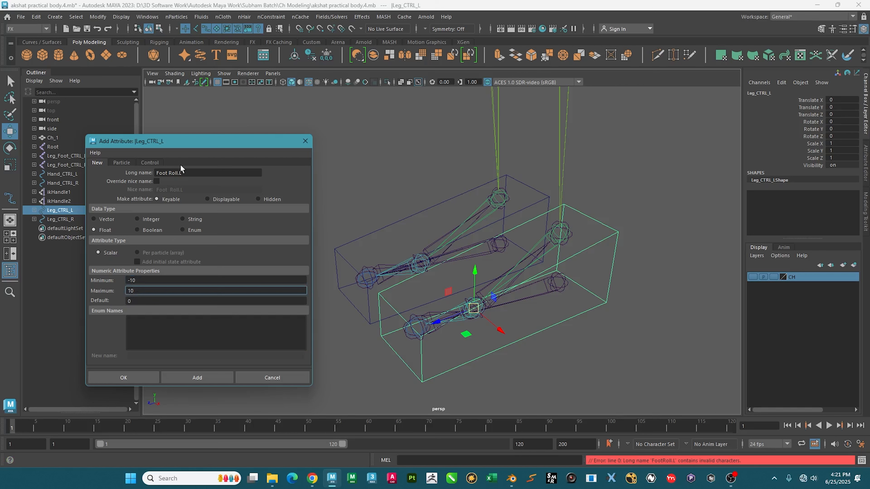
left_click(169, 172)
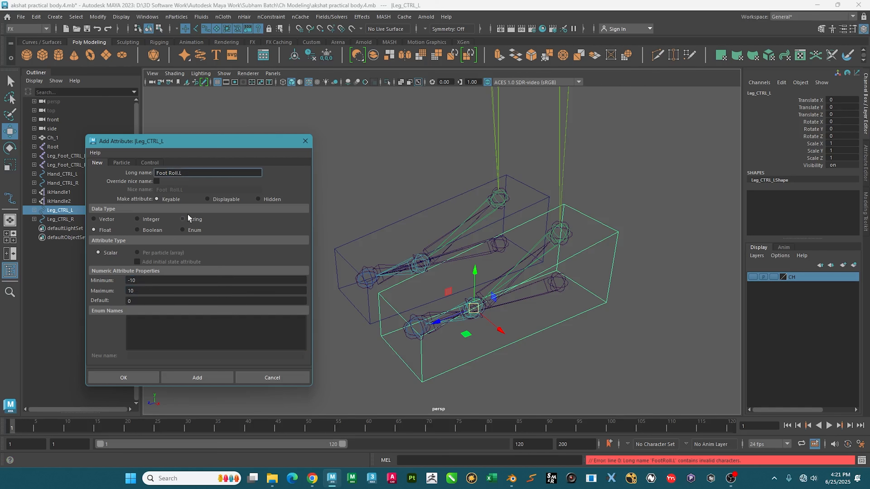
key("BackSpace")
type("_")
left_click(197, 377)
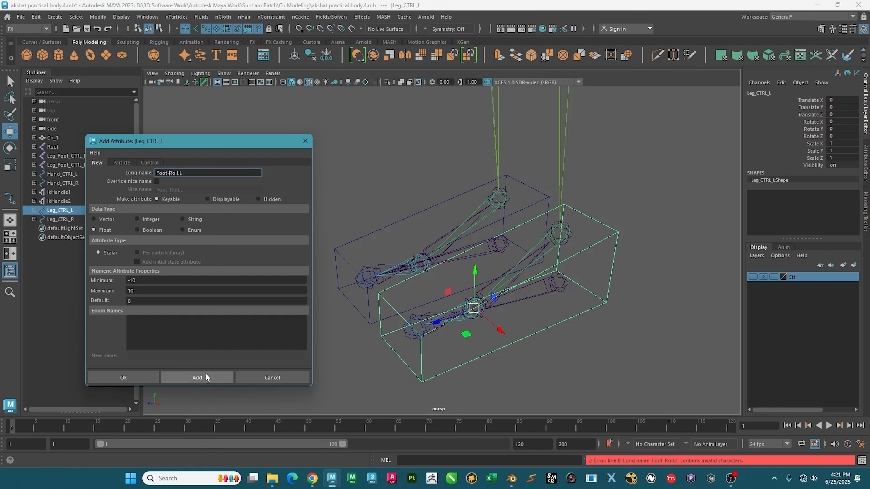
key("BackSpace")
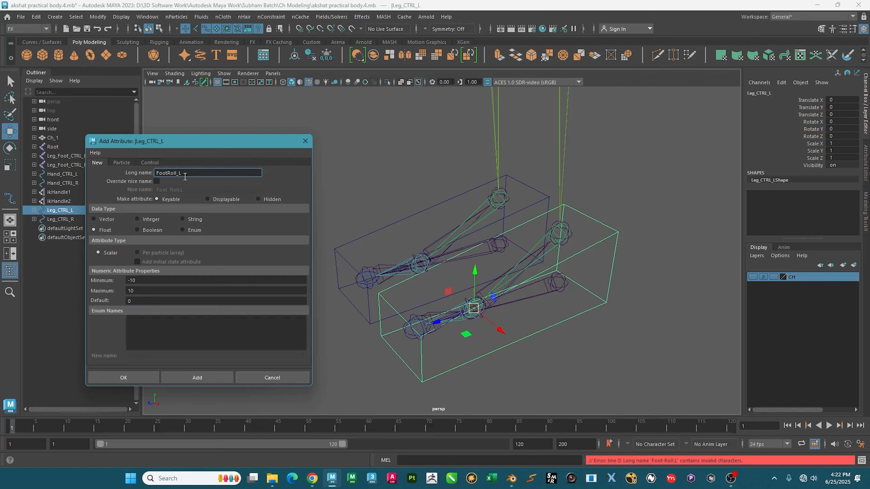
left_click(208, 377)
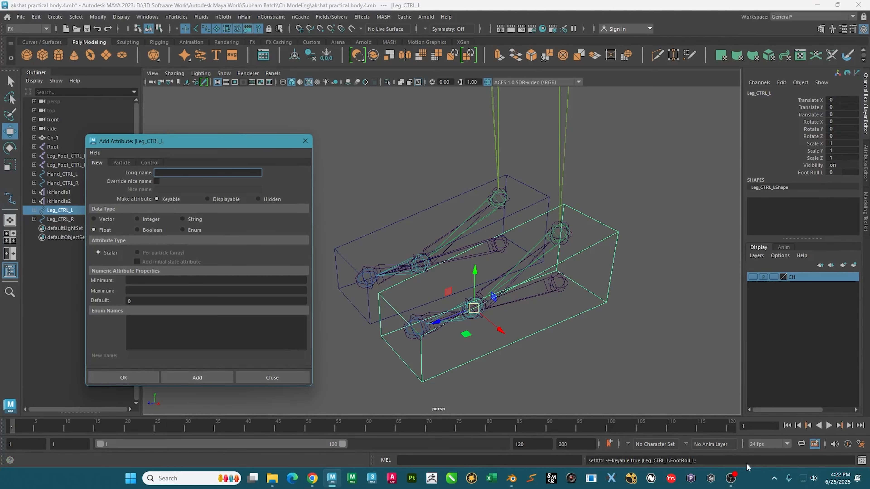
left_click(730, 479)
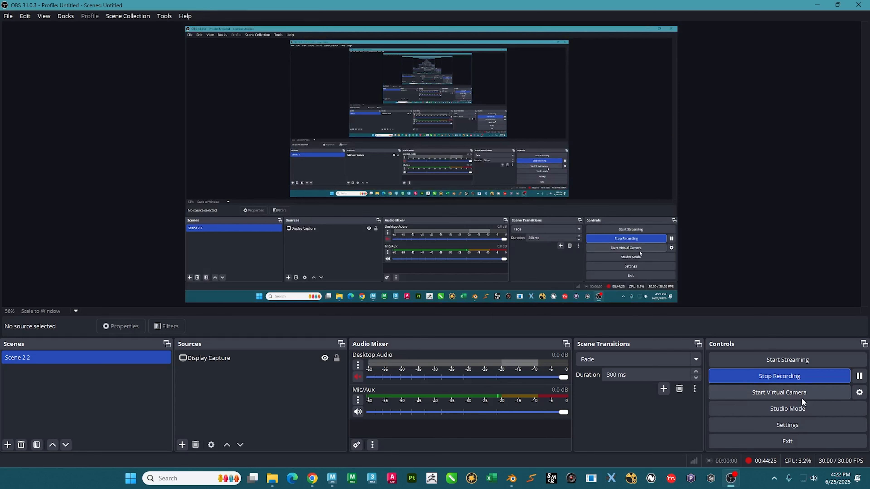
left_click(859, 376)
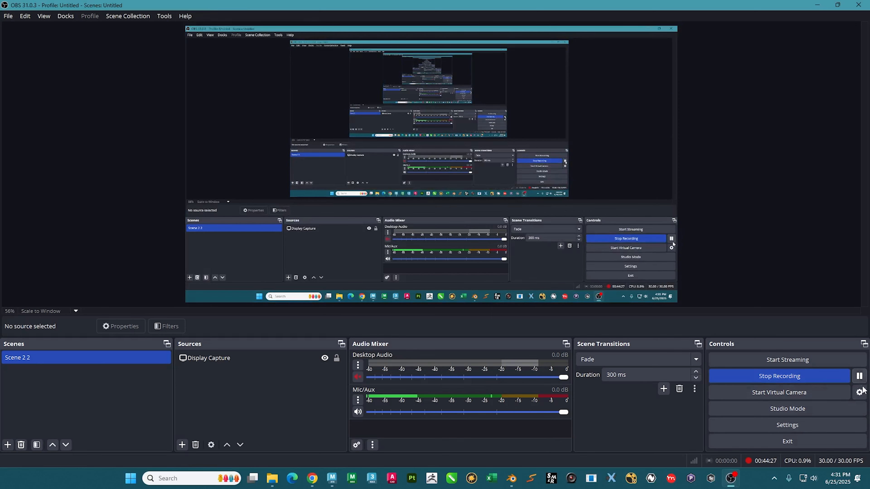
left_click(817, 4)
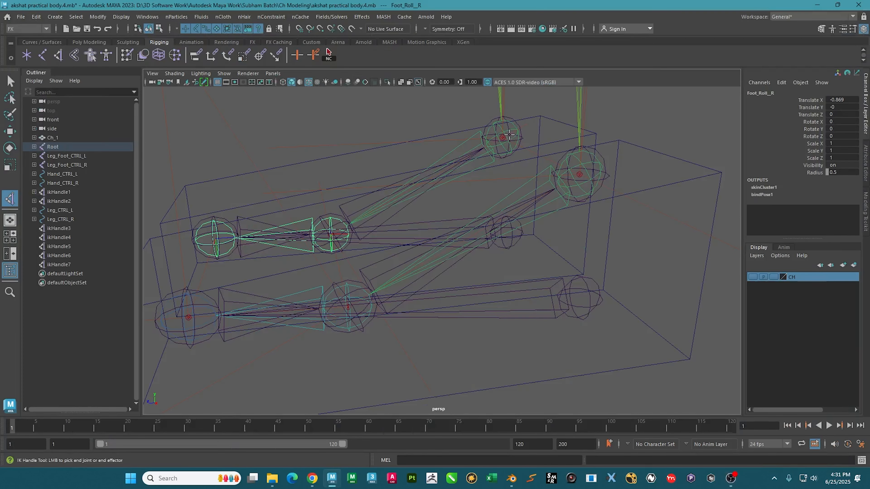
- Try to create an IK handle on the right foot from the ball joint to the toe joint
left_click(220, 244)
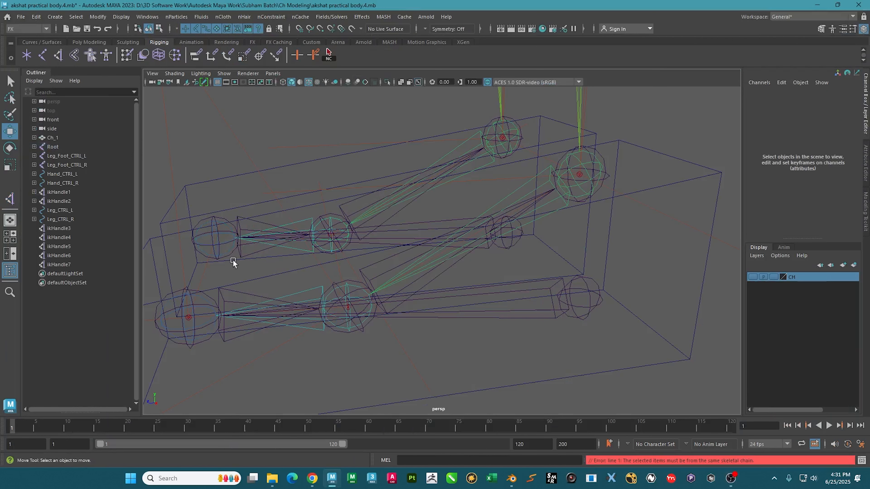
left_click(60, 54)
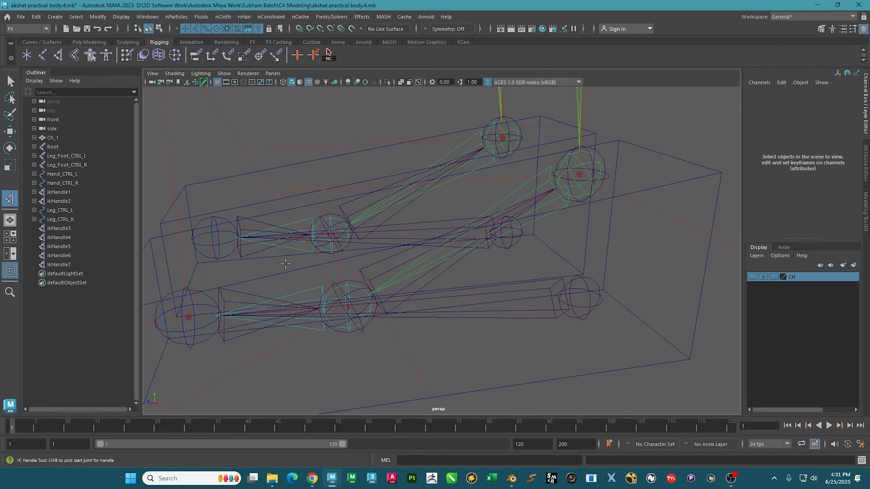
left_click(343, 230)
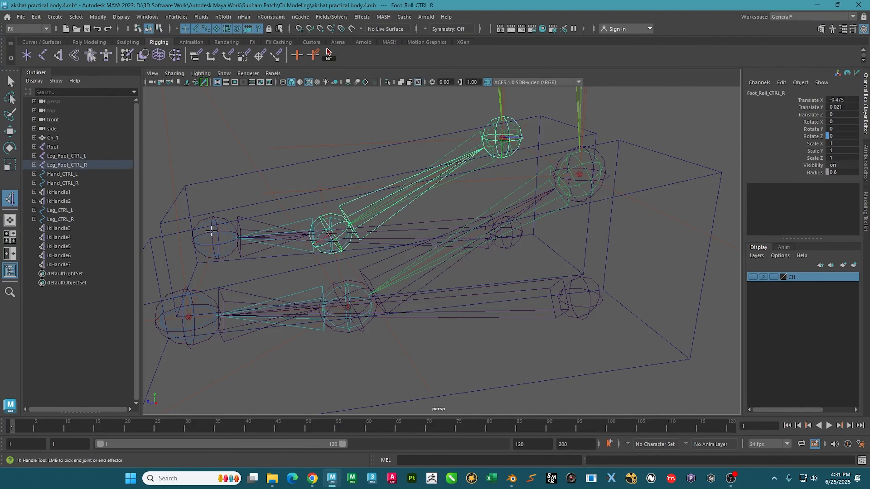
left_click(206, 235)
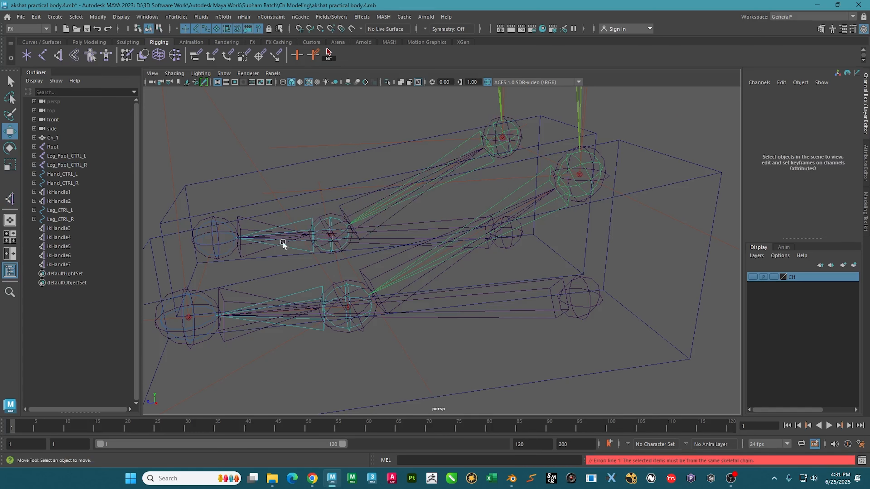
- Create an IK handle from the right foot's Foot_Roll__R ball joint to its toe joint
left_click_drag(282, 242, 293, 272, "alt")
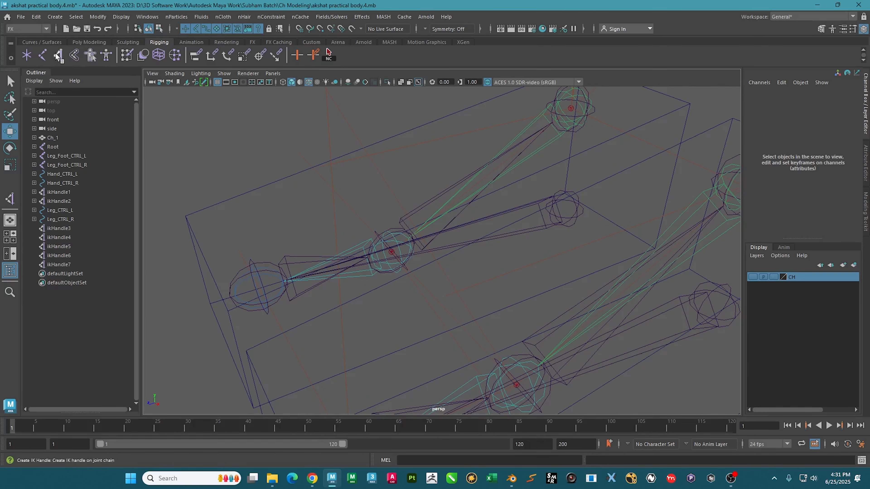
key("y")
left_click(391, 262)
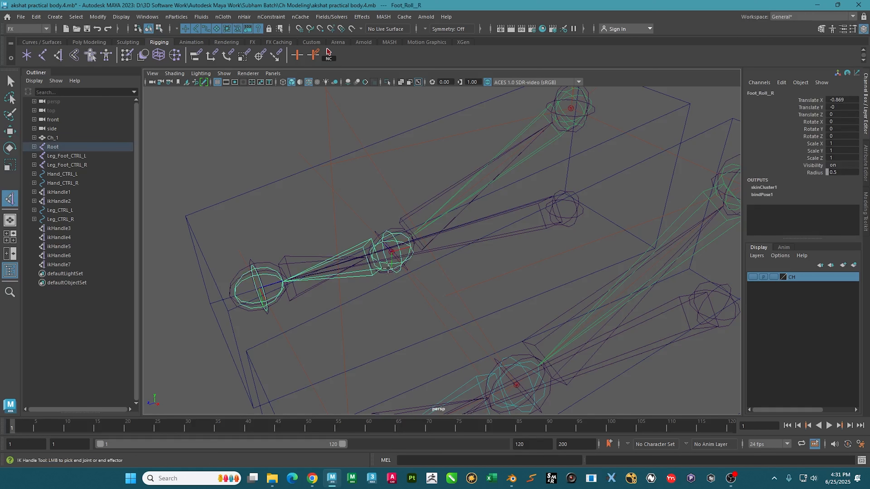
left_click(269, 274)
key("w")
left_click_drag(269, 274, 428, 223, "alt")
left_click(524, 240)
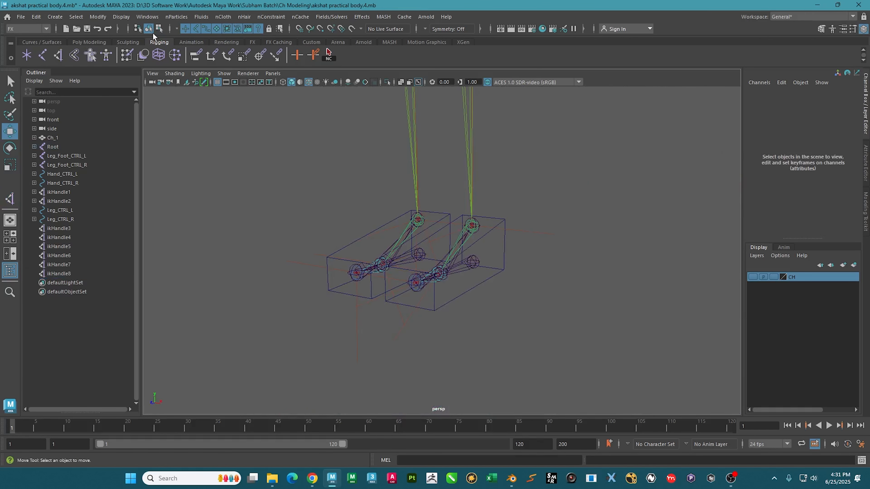
left_click(55, 17)
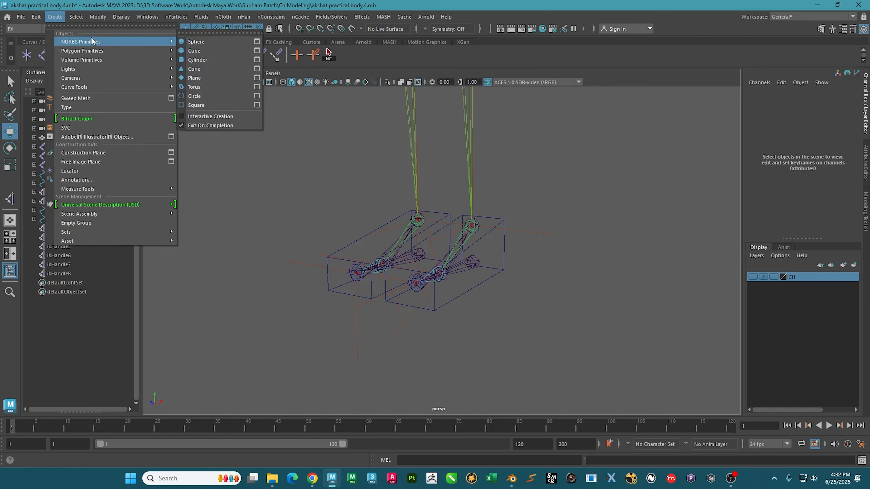
mouse_move(99, 17)
mouse_move(147, 17)
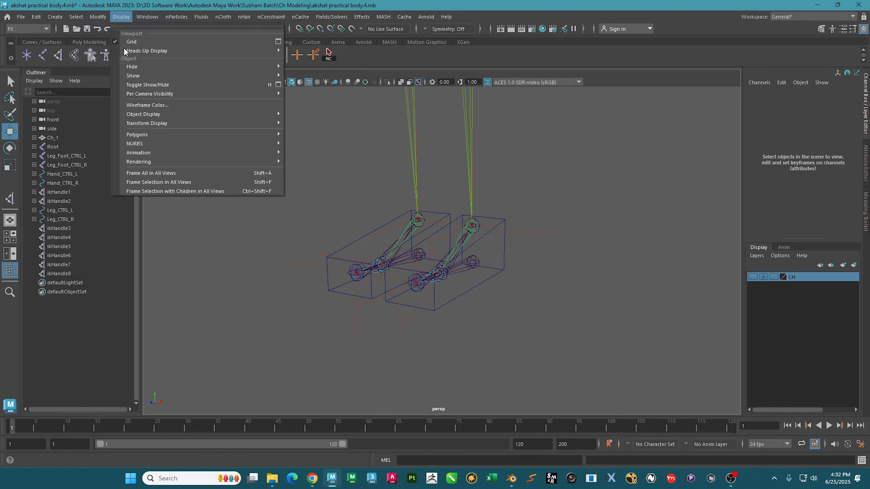
mouse_move(146, 155)
left_click(331, 180)
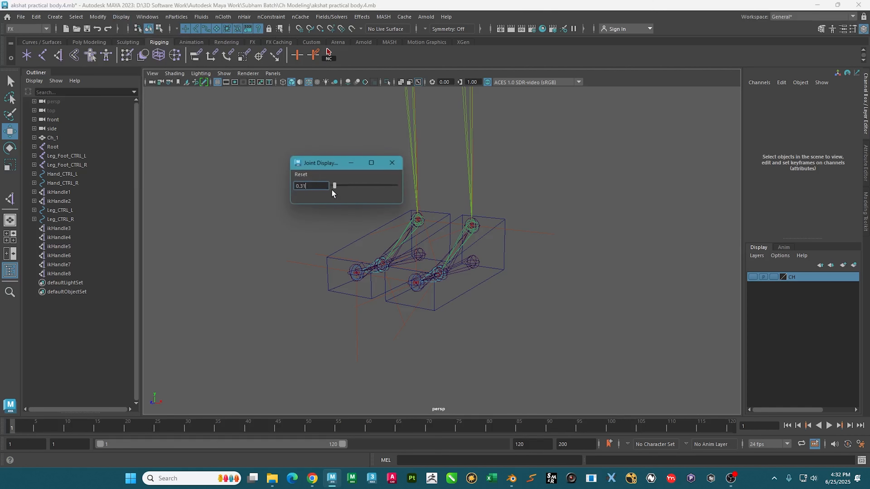
left_click(389, 163)
- Set the IK handle display size to 0.2
left_click(98, 17)
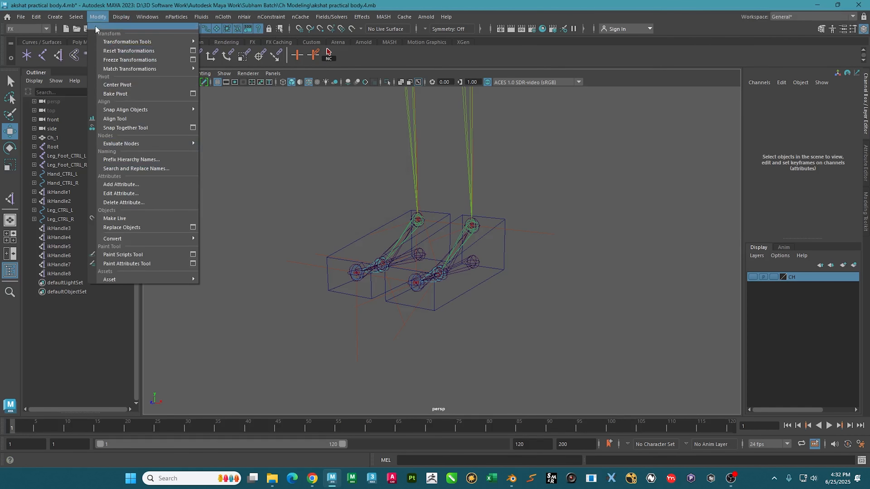
mouse_move(121, 16)
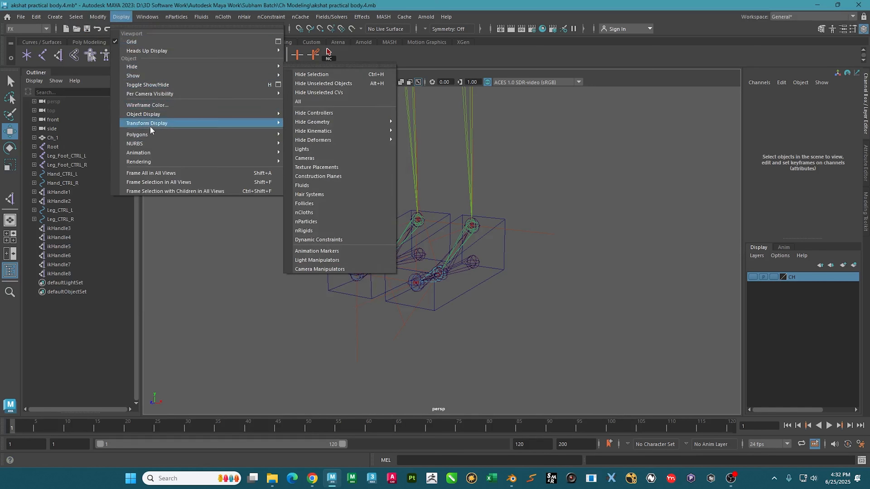
mouse_move(165, 152)
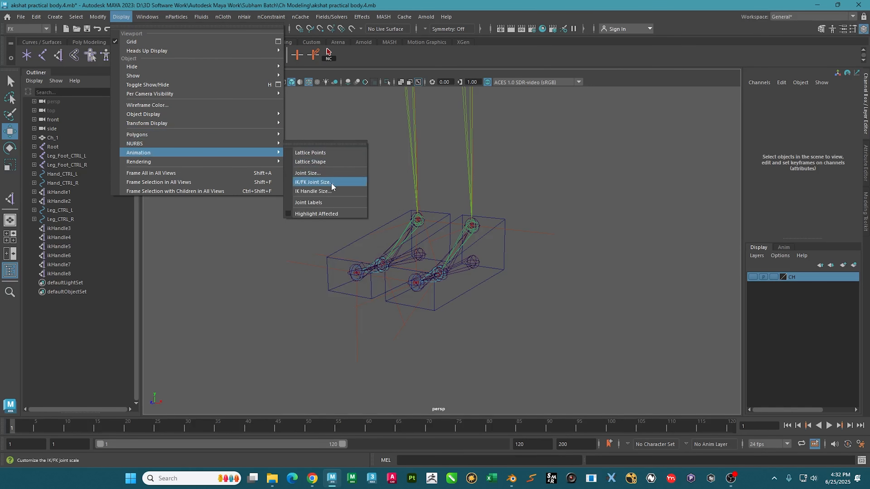
left_click(330, 191)
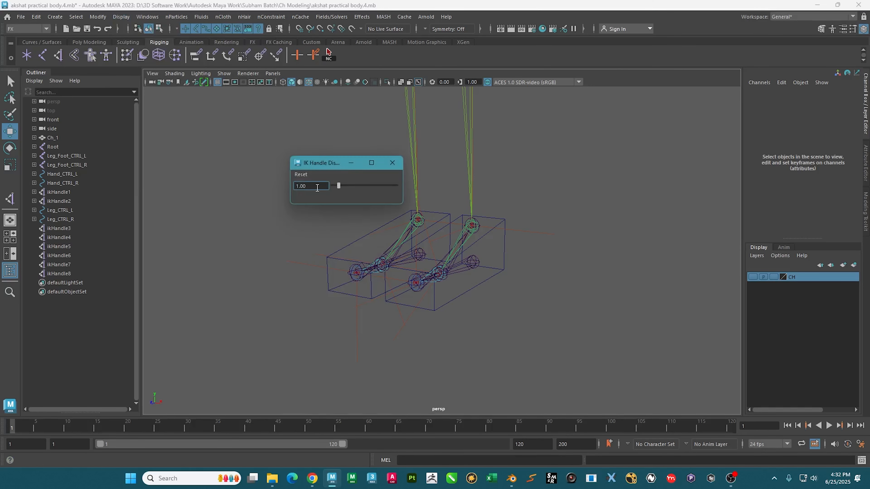
double_click(317, 188)
type("0.5")
key("Return")
type("0.2")
key("Return")
left_click(398, 164)
- Parent ikHandle3 under the left ankle joint of the Leg_Foot_CTRL_L chain
left_click_drag(404, 188, 216, 231, "alt")
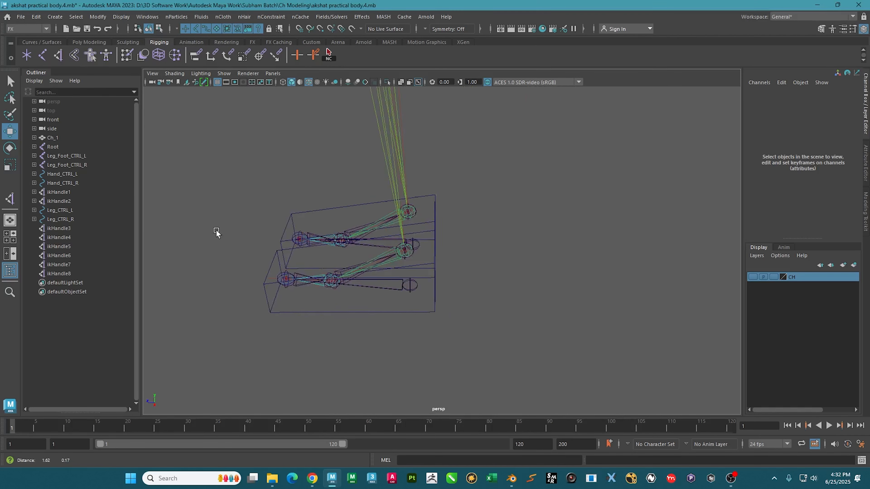
right_click_drag(215, 232, 369, 313, "alt")
left_click_drag(369, 312, 455, 276, "alt")
left_click(396, 258)
left_click(424, 255)
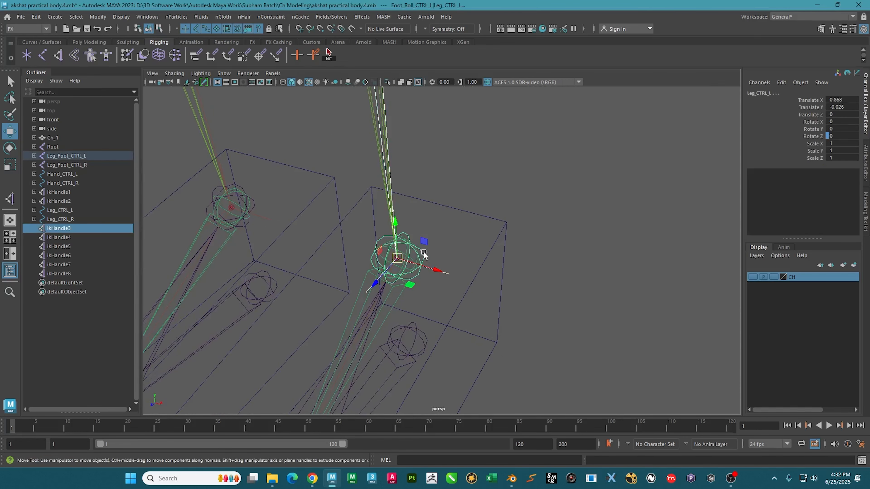
key("p")
- Parent ikHandle5 under the left foot's ball joint in the Leg_Foot_CTRL_L chain
left_click_drag(412, 321, 465, 148, "alt")
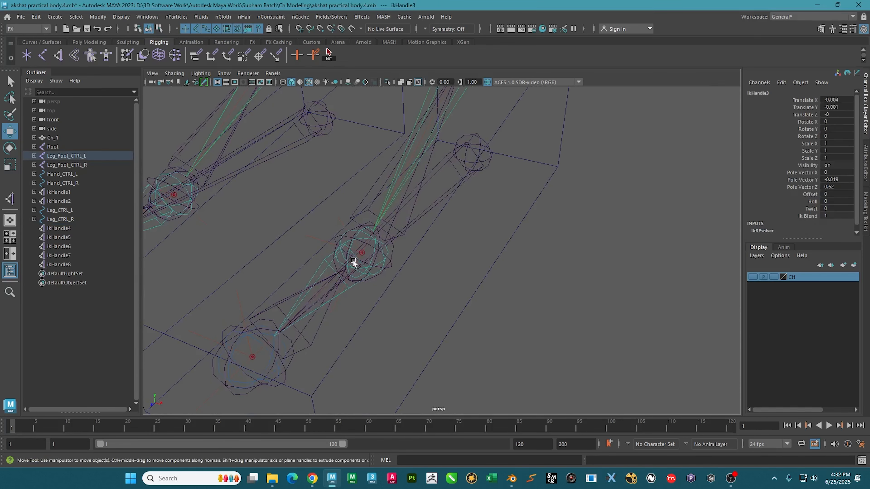
left_click(315, 238)
mouse_move(311, 244)
left_mouse_down("alt")
mouse_move(326, 259)
mouse_move(323, 241)
left_mouse_up("alt")
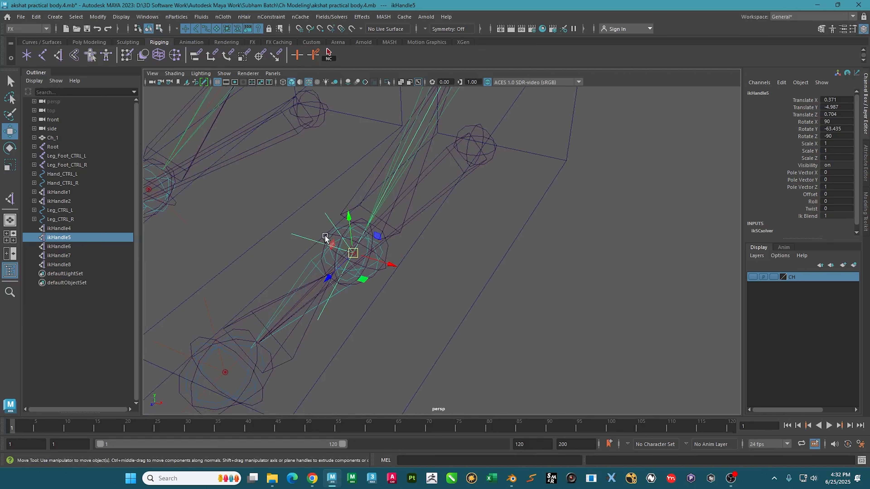
left_click(325, 238, "shift")
key("p")
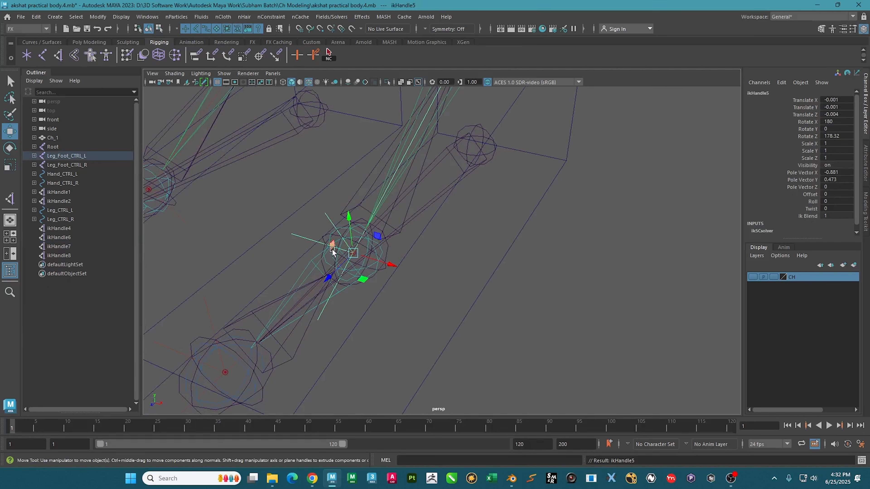
- Parent ikHandle6 under the left foot's toe joint in the Leg_Foot_CTRL_L chain
left_click_drag(230, 324, 245, 285, "alt")
left_click(239, 300)
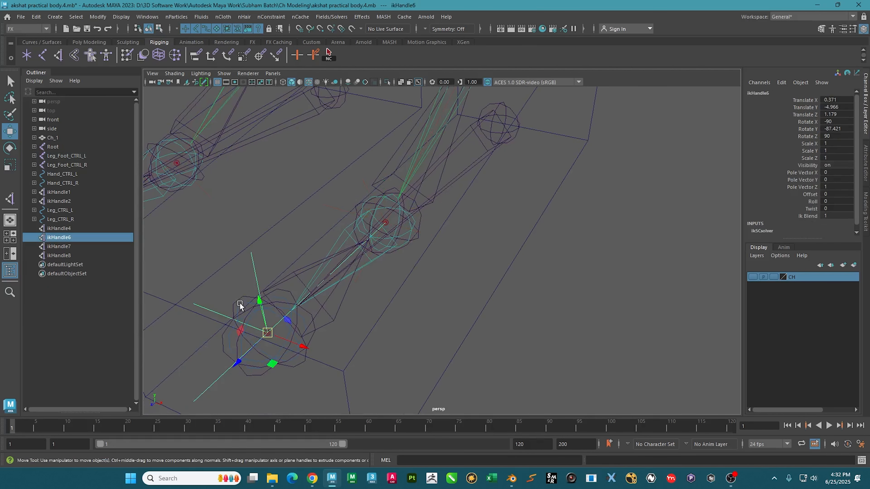
left_click(245, 300, "shift")
key("p")
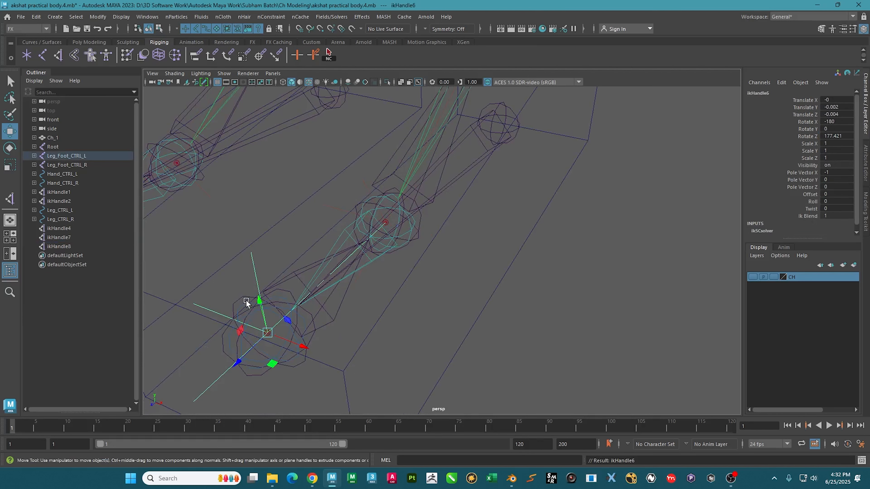
key("ctrl+z")
key("p")
- Parent ikHandle5 to the left Foot_Roll_CTRL_L joint once more, with the handle selected before the joint
left_click(329, 210)
left_click(365, 197)
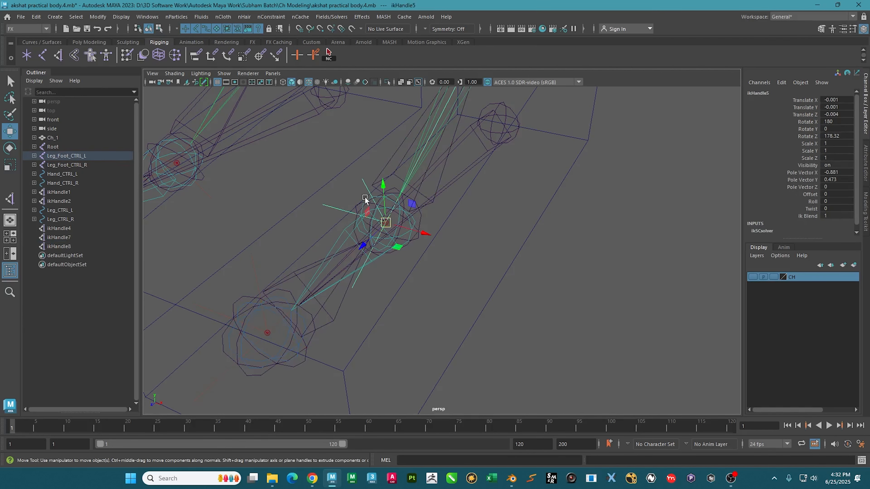
left_click(356, 203, "shift")
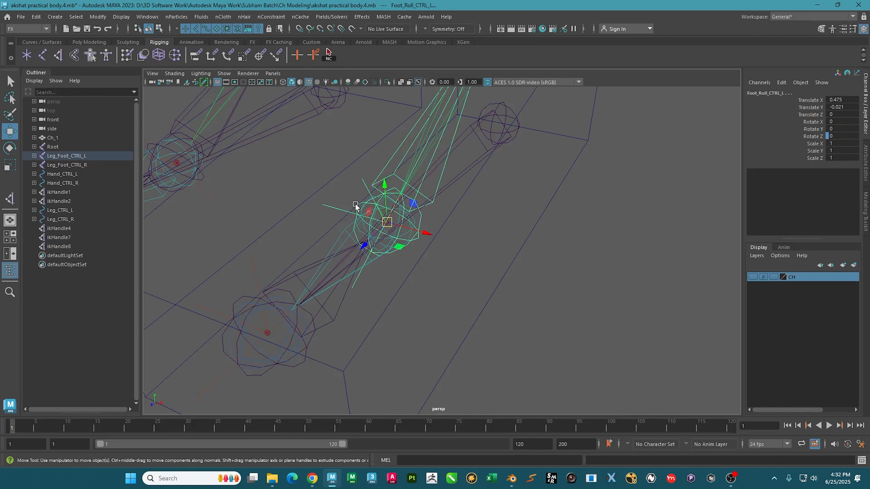
key("p")
left_click(544, 289)
- Parent ikHandle4 under the right ankle joint of the Leg_Foot_CTRL_R chain
right_click_drag(544, 289, 326, 252, "alt")
left_click_drag(326, 252, 447, 212, "alt")
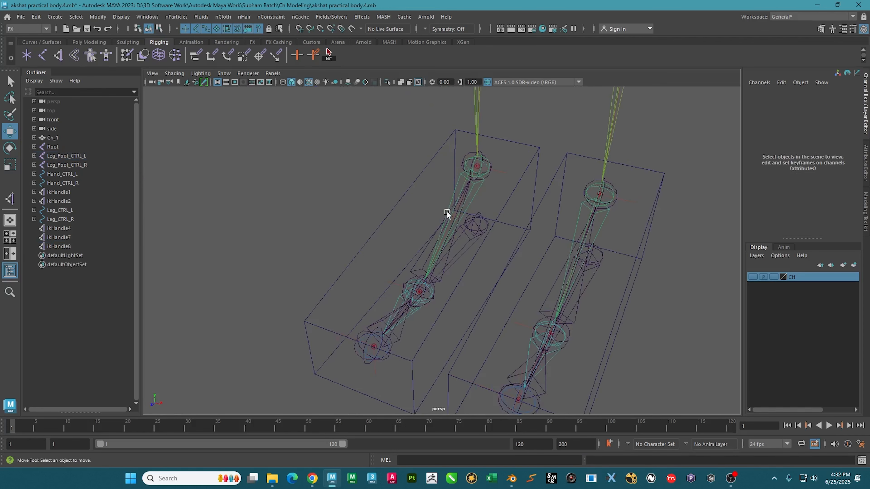
right_click_drag(446, 211, 504, 144, "alt")
left_click(481, 154)
left_click(500, 153, "shift")
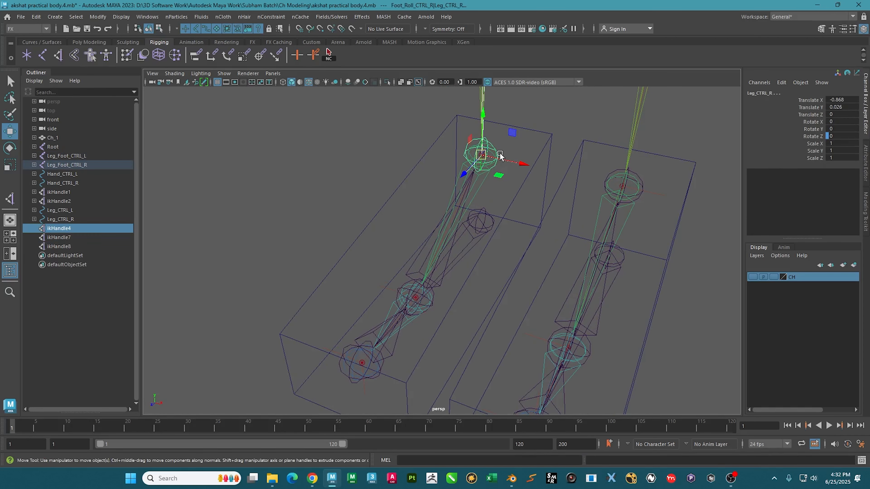
key("p")
- Parent ikHandle7 under the right foot's Foot_Roll_CTRL_R ball joint
right_click_drag(499, 153, 410, 272, "alt")
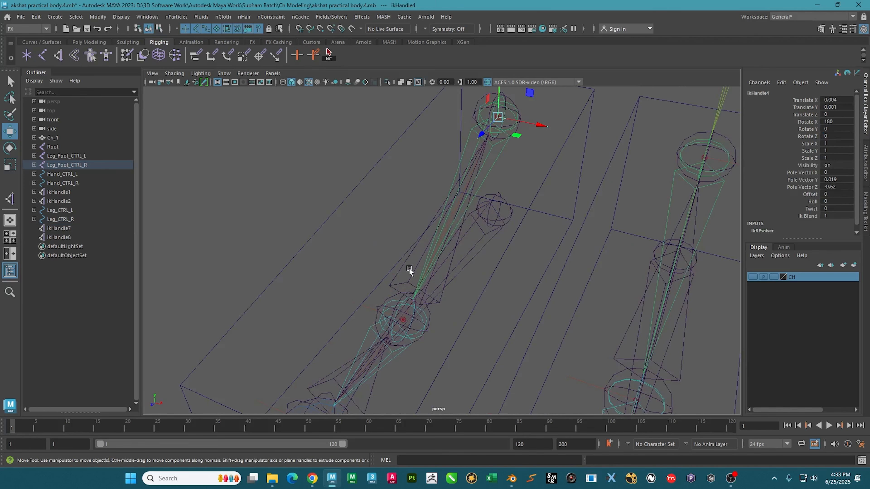
left_click(380, 299)
left_click(497, 117, "shift")
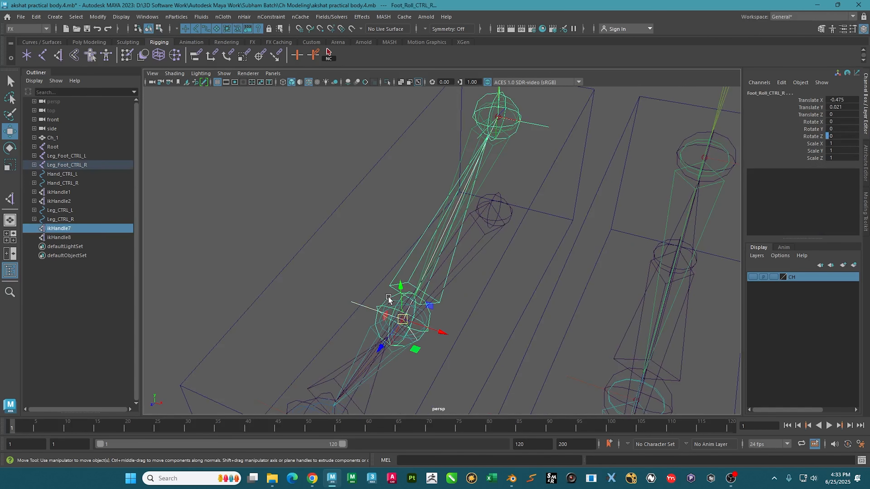
key("p")
- Parent ikHandle8 under the right foot's Foot_Toe_CTRL_R toe joint
left_click_drag(373, 330, 271, 340, "alt")
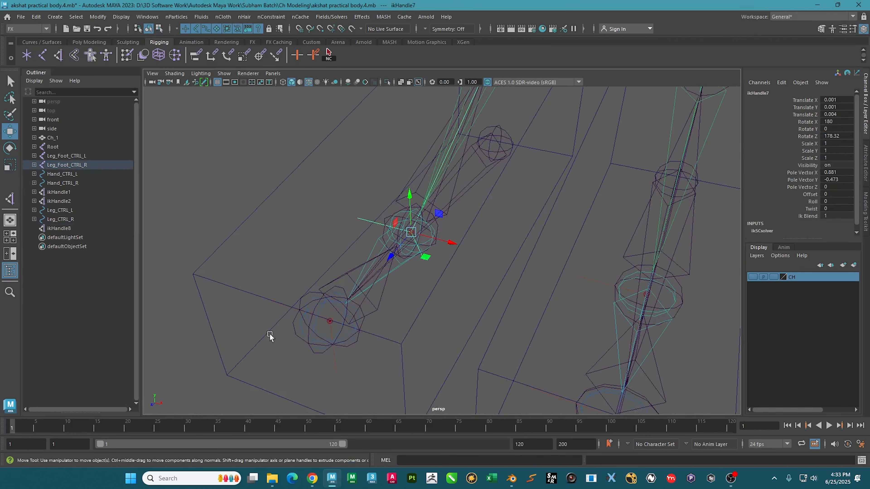
left_click_drag(330, 363, 366, 372)
left_click(291, 331, "shift")
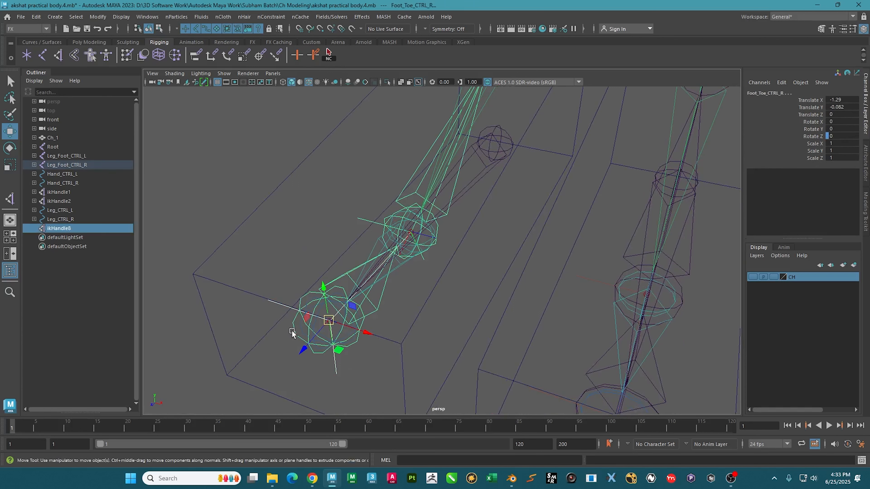
key("p")
- Test the left foot roll by raising the Leg_CTRL_L control's Foot Roll L to 10
scroll(482, 299, "down", 5)
left_click_drag(605, 279, 561, 270, "alt")
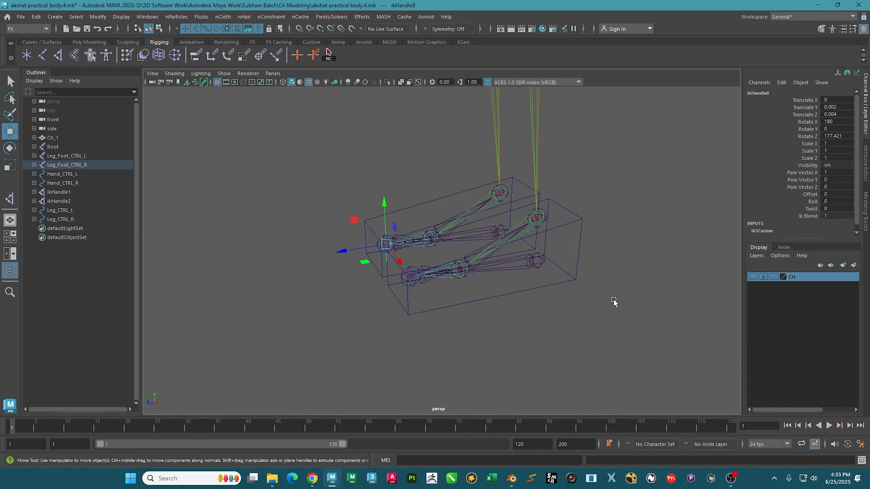
left_click(614, 301)
left_click(584, 229)
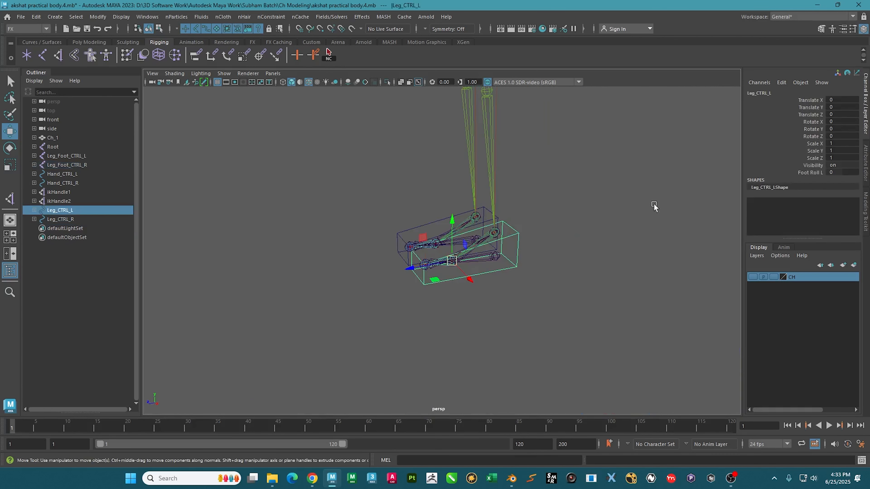
left_click(810, 173)
middle_click_drag(621, 190, 658, 236)
scroll(587, 198, "down", 3)
left_click_drag(440, 234, 444, 249, "alt")
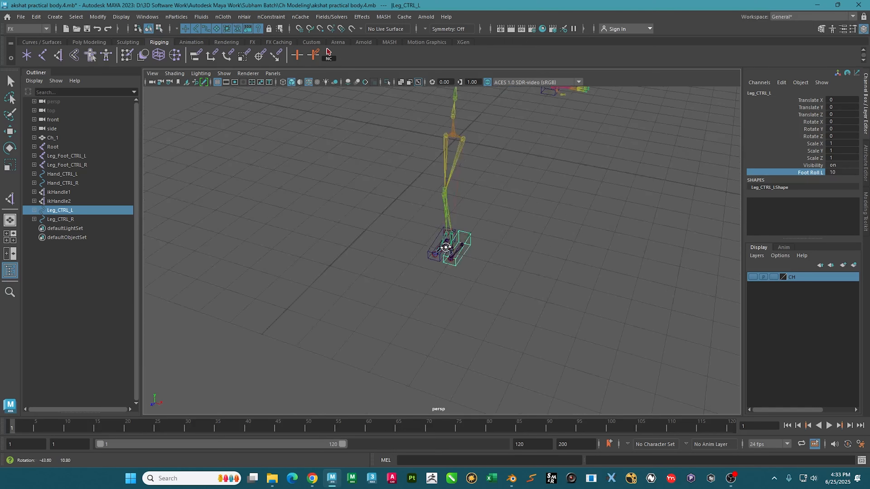
- Test the right foot roll by raising the Leg_CTRL_R control's Foot Roll R to 10
scroll(441, 251, "up", 6)
left_click(446, 250)
key("w")
left_click(805, 171)
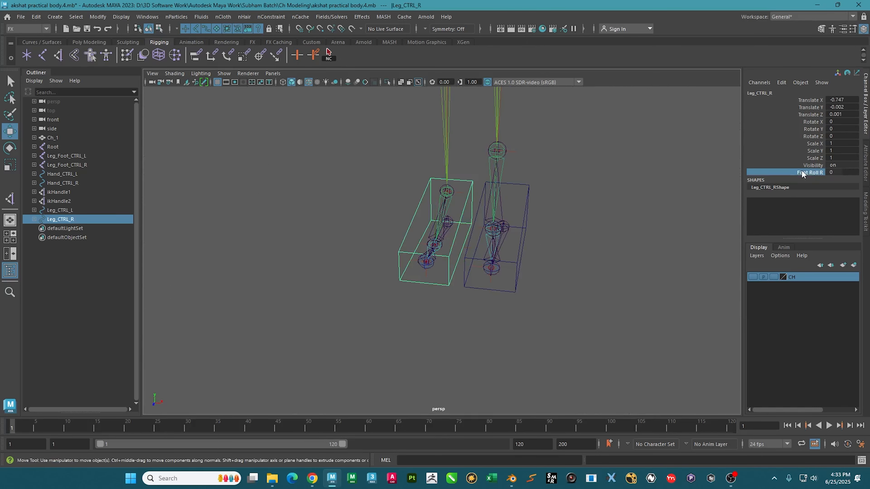
scroll(555, 239, "down", 5)
middle_click_drag(555, 239, 630, 225)
left_click_drag(431, 239, 489, 311, "alt")
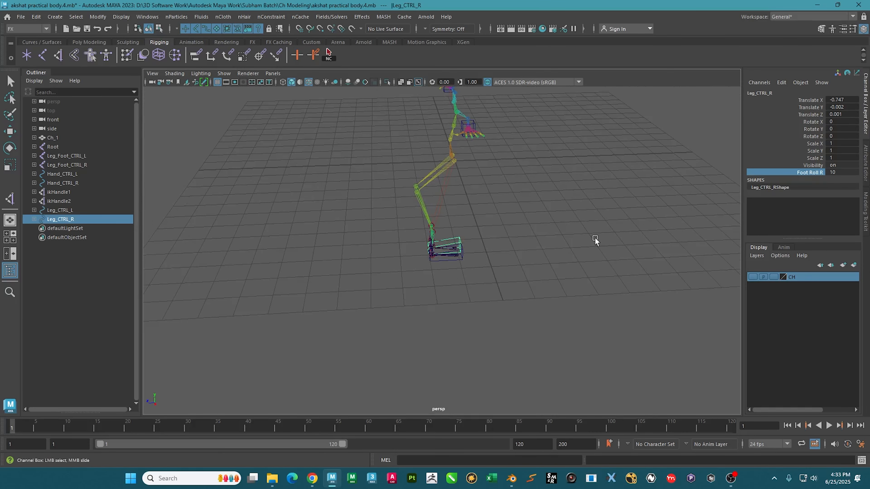
- Reset Foot Roll R on the right foot control to 0
scroll(486, 250, "up", 3)
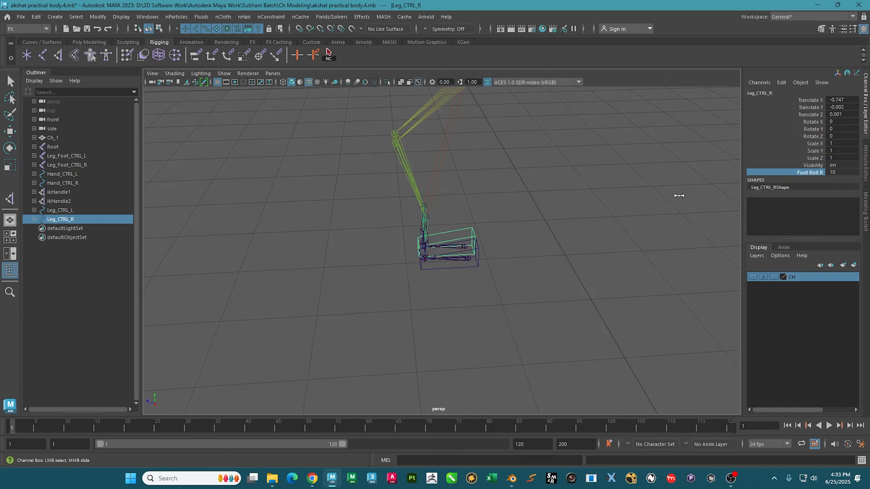
middle_click_drag(638, 192, 557, 201)
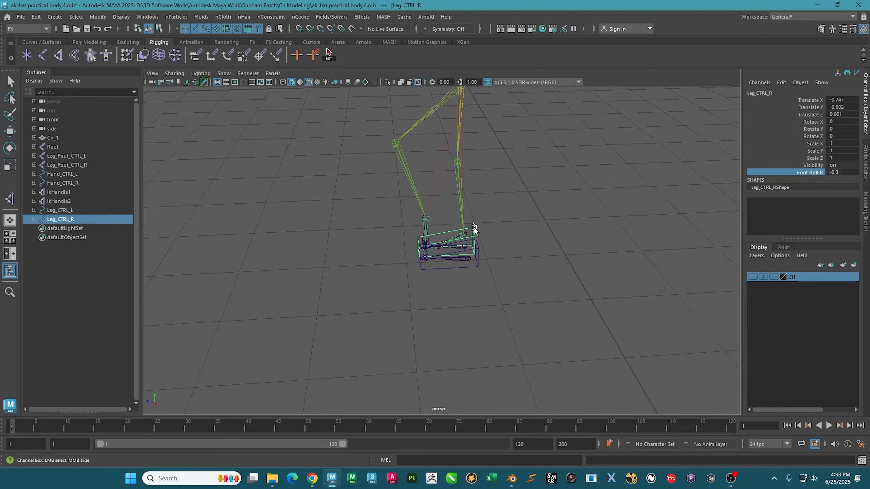
double_click(841, 172)
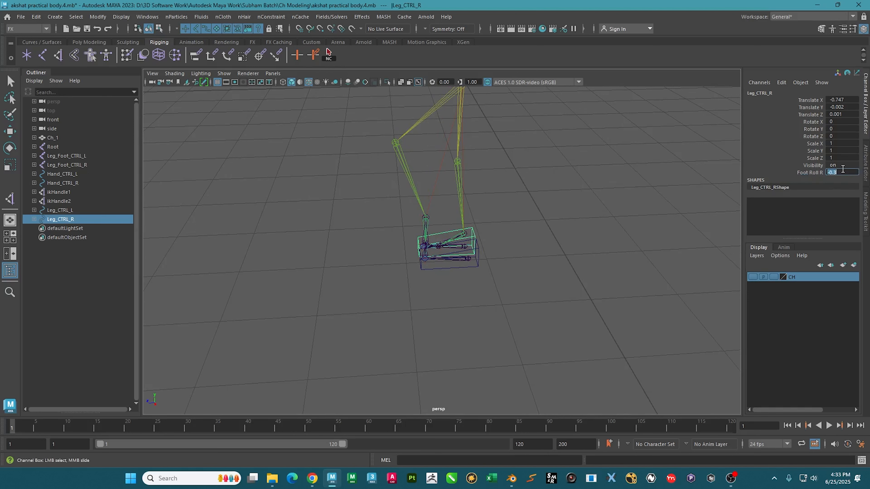
left_click(522, 251)
key("w")
- Reset Foot Roll L on Leg_CTRL_L to 0 and make the CH layer's character mesh visible
scroll(520, 253, "up", 5)
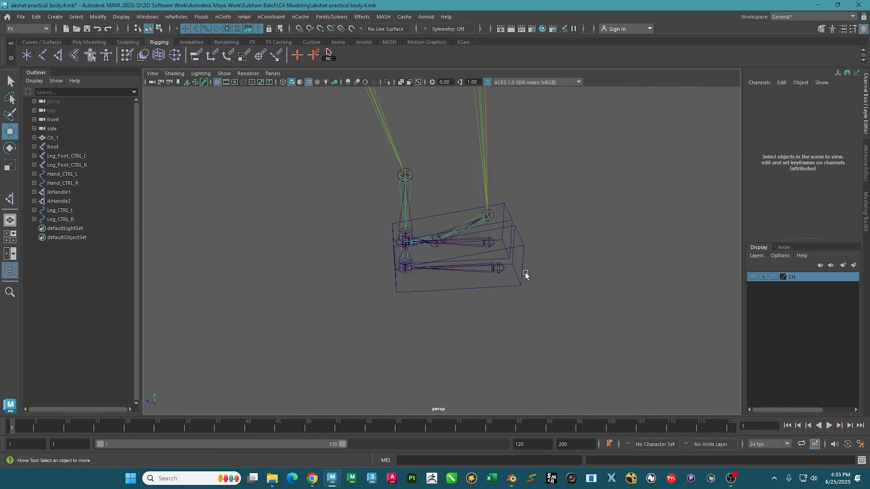
left_click(515, 268)
double_click(839, 172)
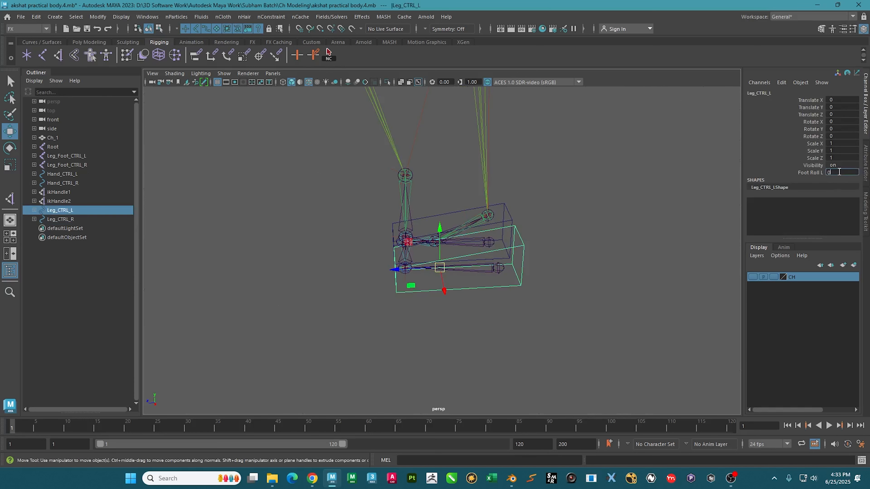
type("0")
key("Return")
left_click(752, 277)
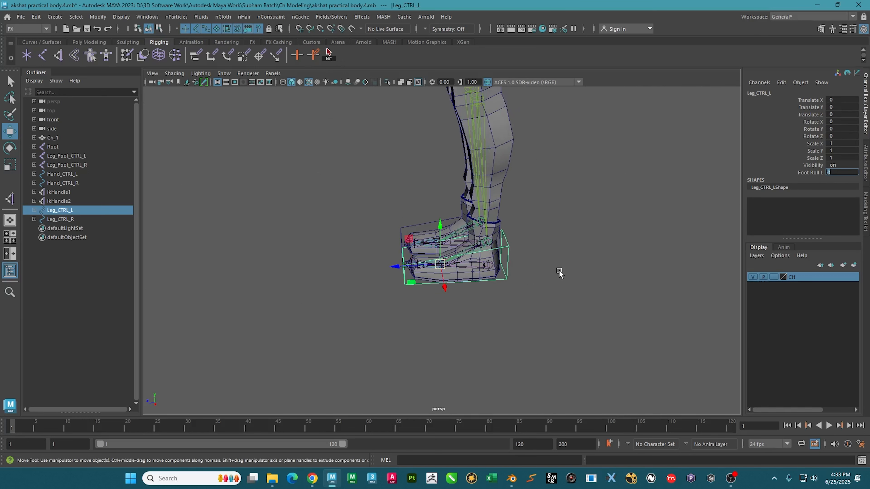
- Test the left foot roll on the visible mesh, leaving Foot Roll L at -0.5
left_click(810, 173)
mouse_move(613, 216)
middle_mouse_down()
mouse_move(658, 208)
mouse_move(583, 208)
mouse_move(649, 207)
mouse_move(600, 209)
middle_mouse_up()
key("a")
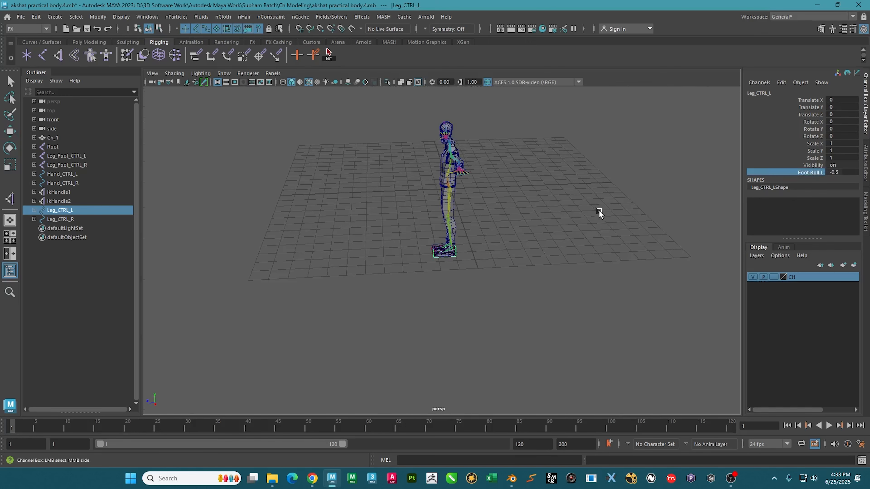
left_click_drag(346, 267, 421, 274, "alt")
right_click_drag(421, 274, 555, 361, "alt")
left_click_drag(480, 261, 538, 297, "alt")
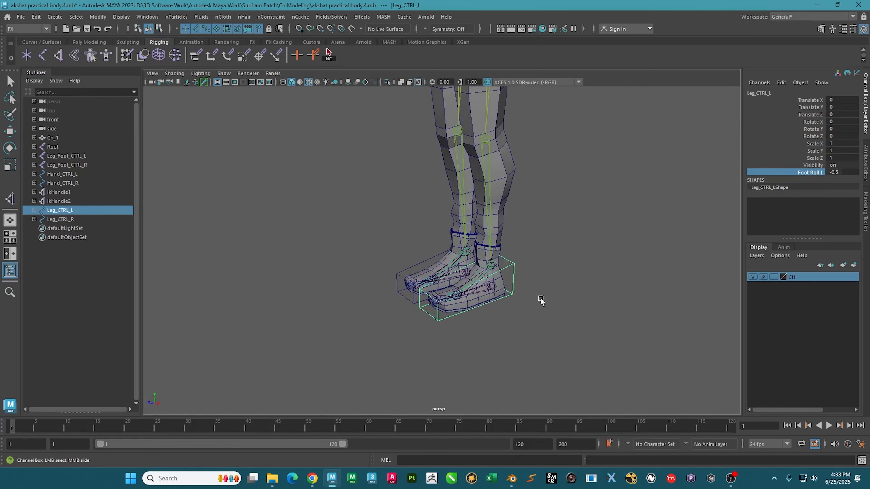
- Adjust Foot Roll L to -0.2 and inspect the left foot and leg from the side
middle_click_drag(547, 291, 551, 292)
left_click_drag(592, 323, 534, 291, "alt")
right_click_drag(534, 291, 561, 326, "alt")
middle_click_drag(561, 325, 529, 222, "alt")
scroll(538, 288, "down", 10)
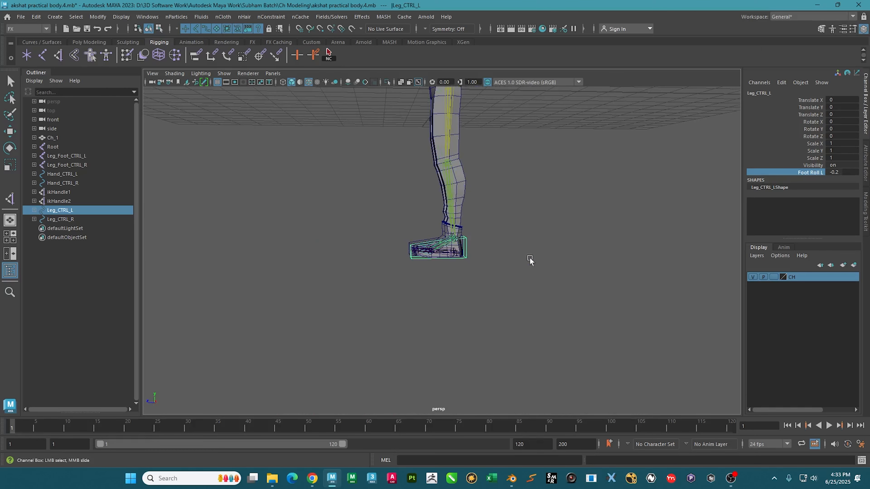
left_click_drag(487, 338, 514, 344, "alt")
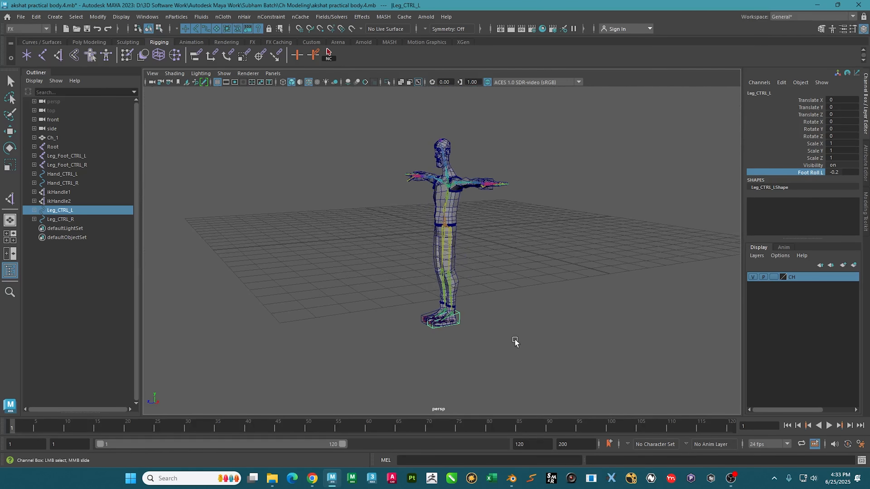
- Lower Foot Roll L on the left foot control to -3.9 and inspect the foot from the front
mouse_move(520, 322)
middle_mouse_down()
mouse_move(544, 320)
mouse_move(518, 318)
middle_mouse_up()
left_click_drag(358, 349, 404, 353, "alt")
scroll(408, 351, "up", 4)
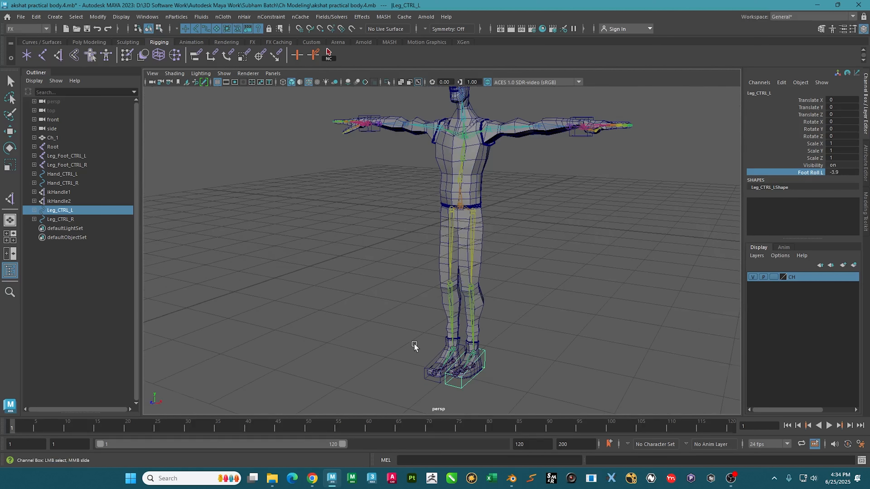
- Test the right foot roll on the mesh by lowering Foot Roll R on Leg_CTRL_R to -7.4
middle_click_drag(414, 346, 412, 311, "alt")
left_click(426, 330)
key("w")
middle_click_drag(565, 295, 573, 295)
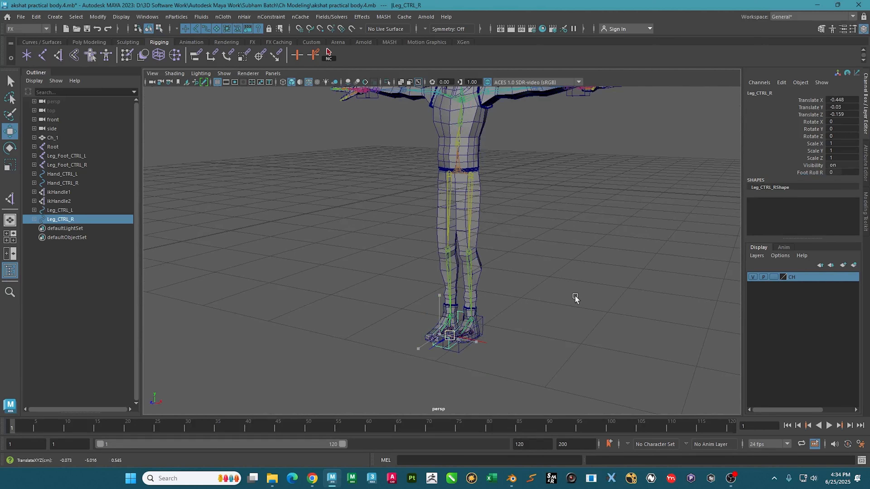
left_click(808, 172)
middle_click_drag(596, 240, 654, 270)
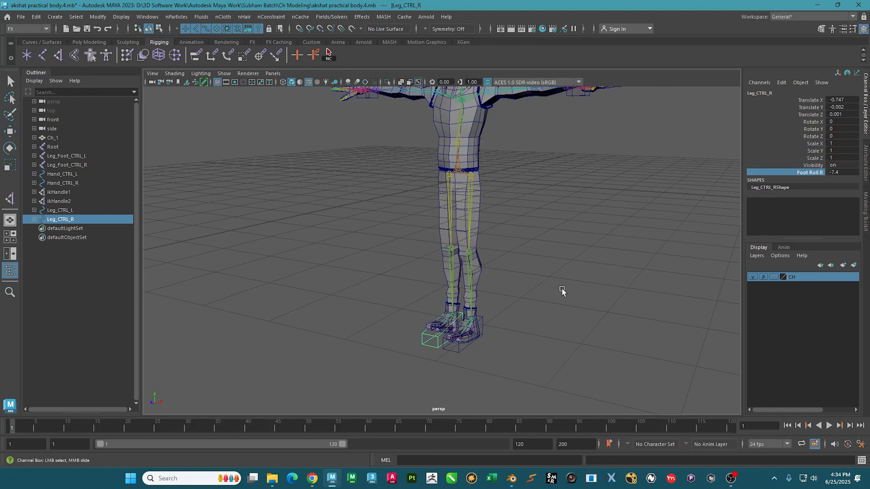
left_click_drag(490, 295, 701, 327, "alt")
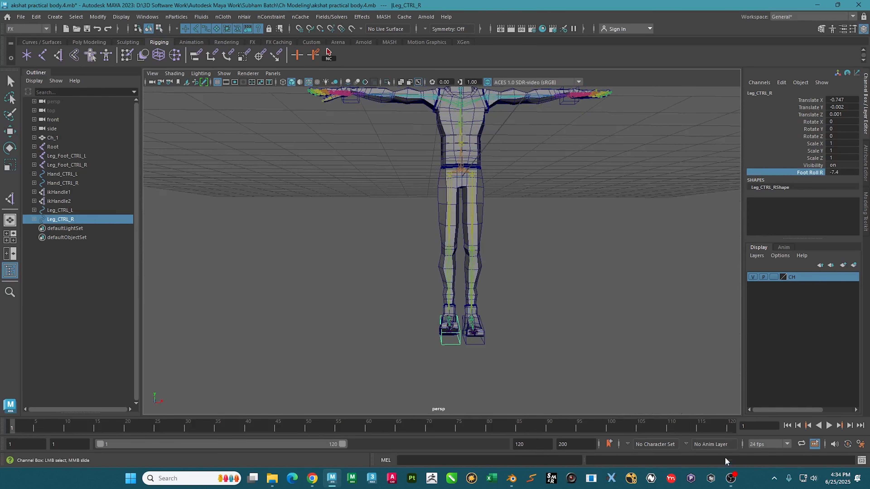